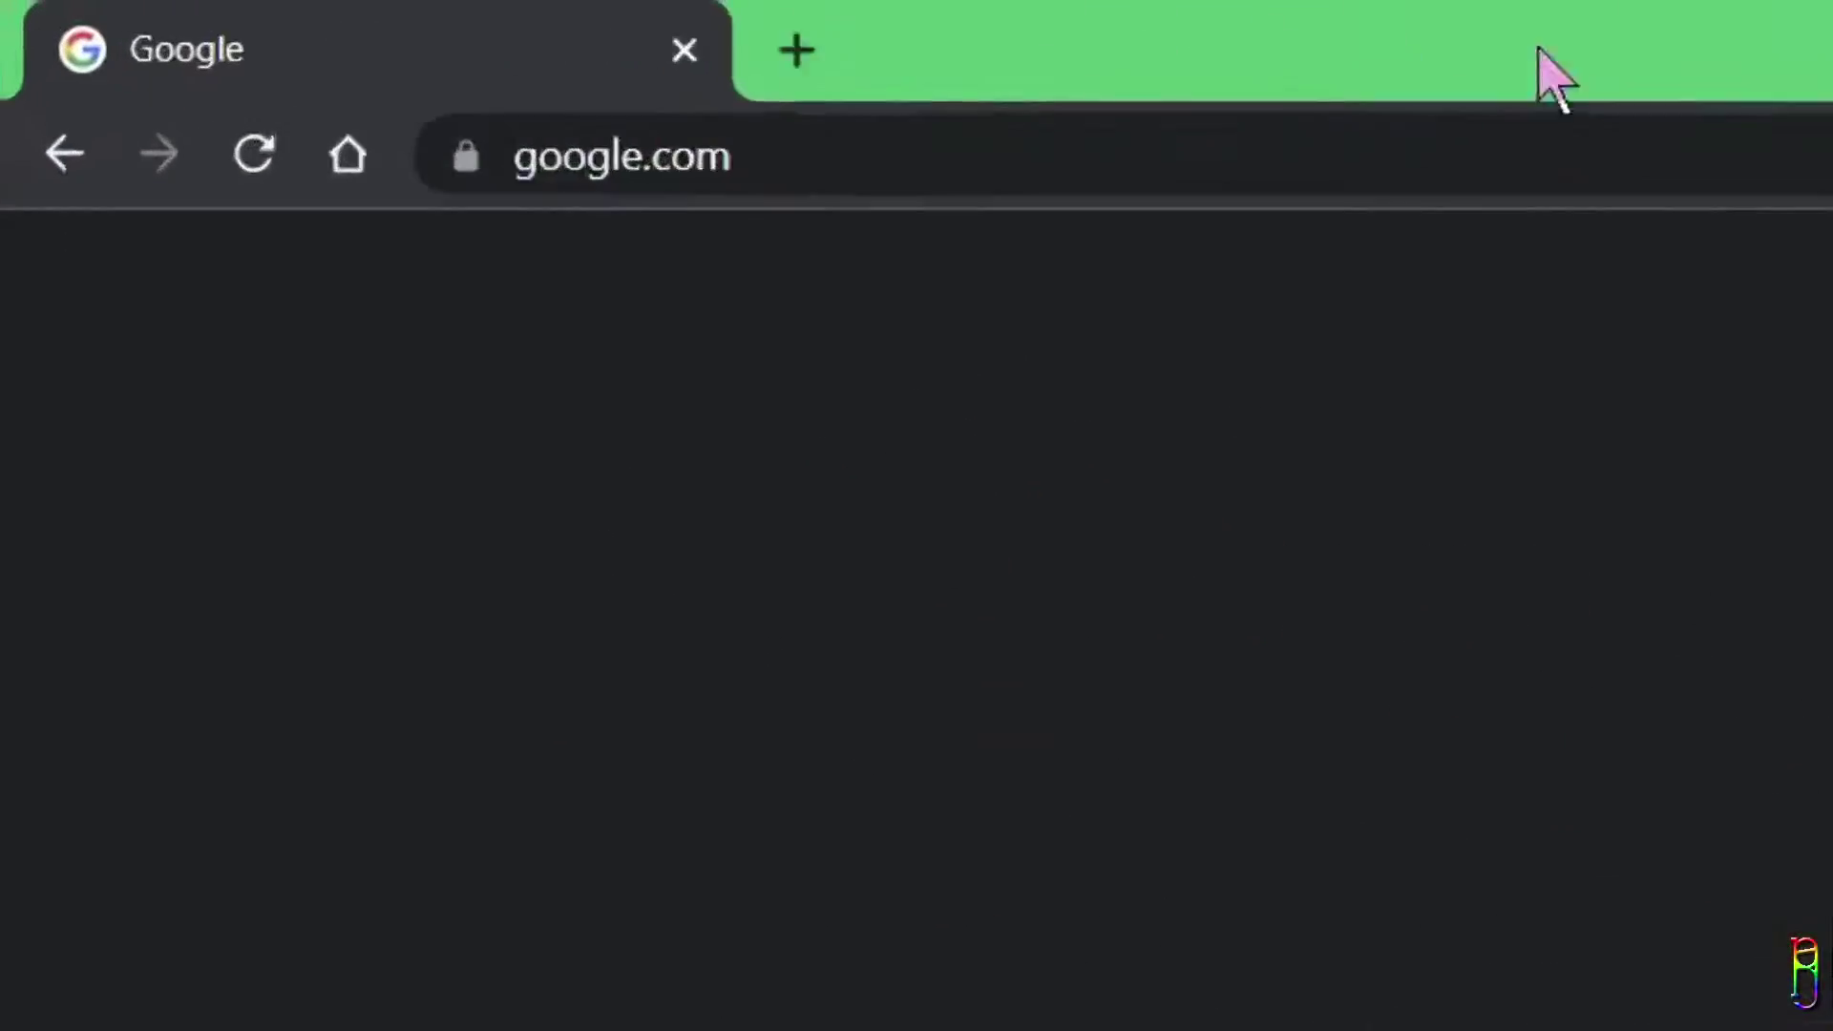
Step: Load flexclip.com in Chrome by accepting the address-bar autocomplete for 'flexcli'
left_click(333, 56)
type("flexclip")
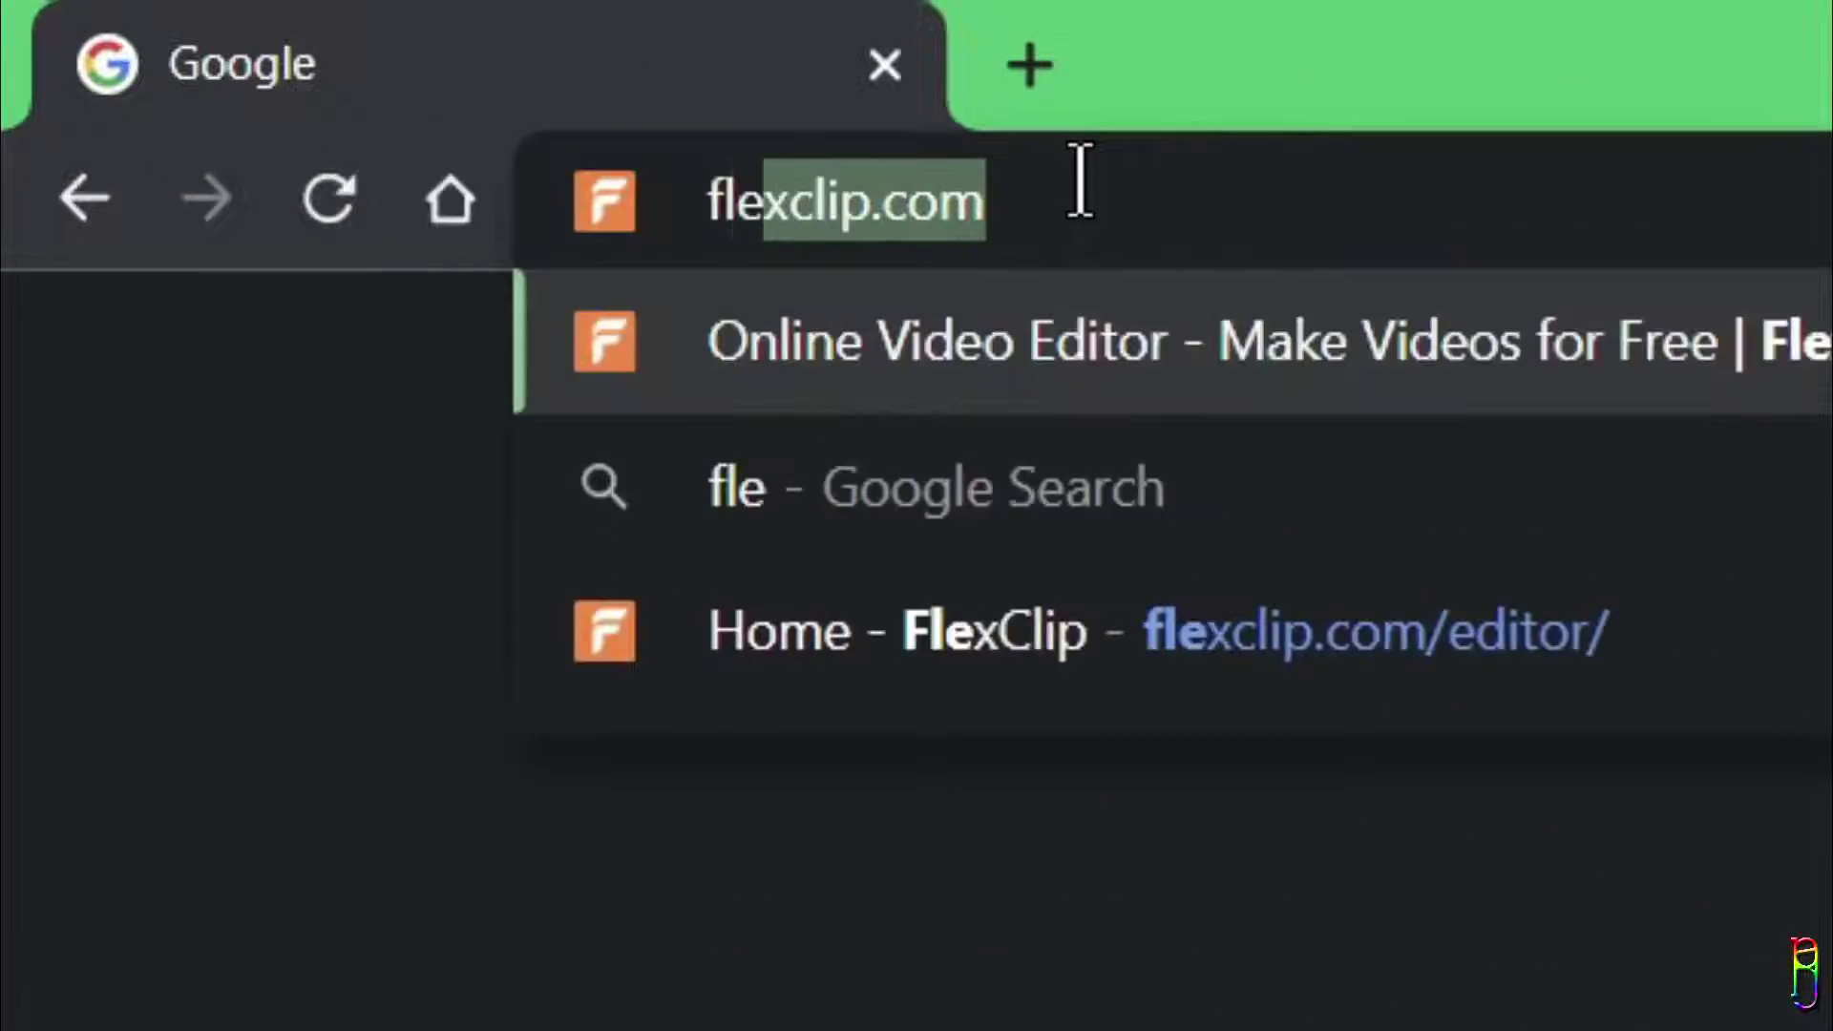
key("Return")
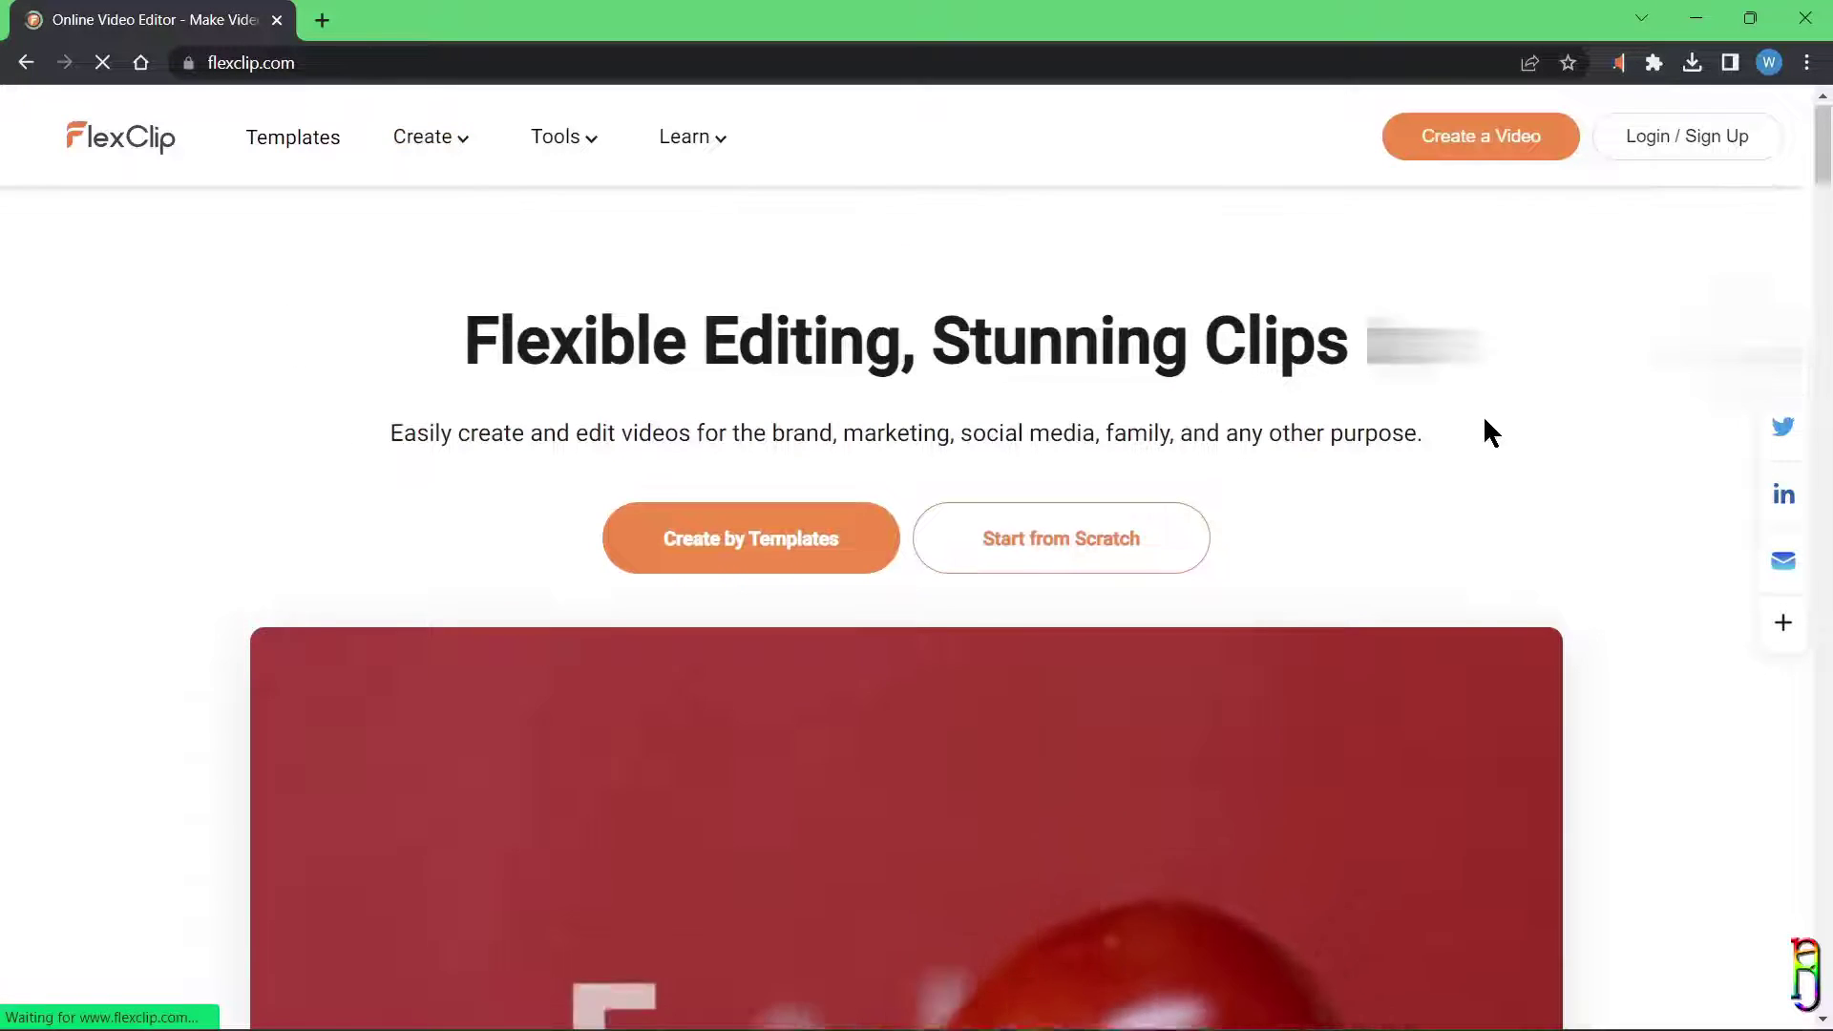
Step: Scroll the home page down to the footer and open About under Company
scroll(1502, 421, "down", 12)
scroll(1535, 688, "down", 20)
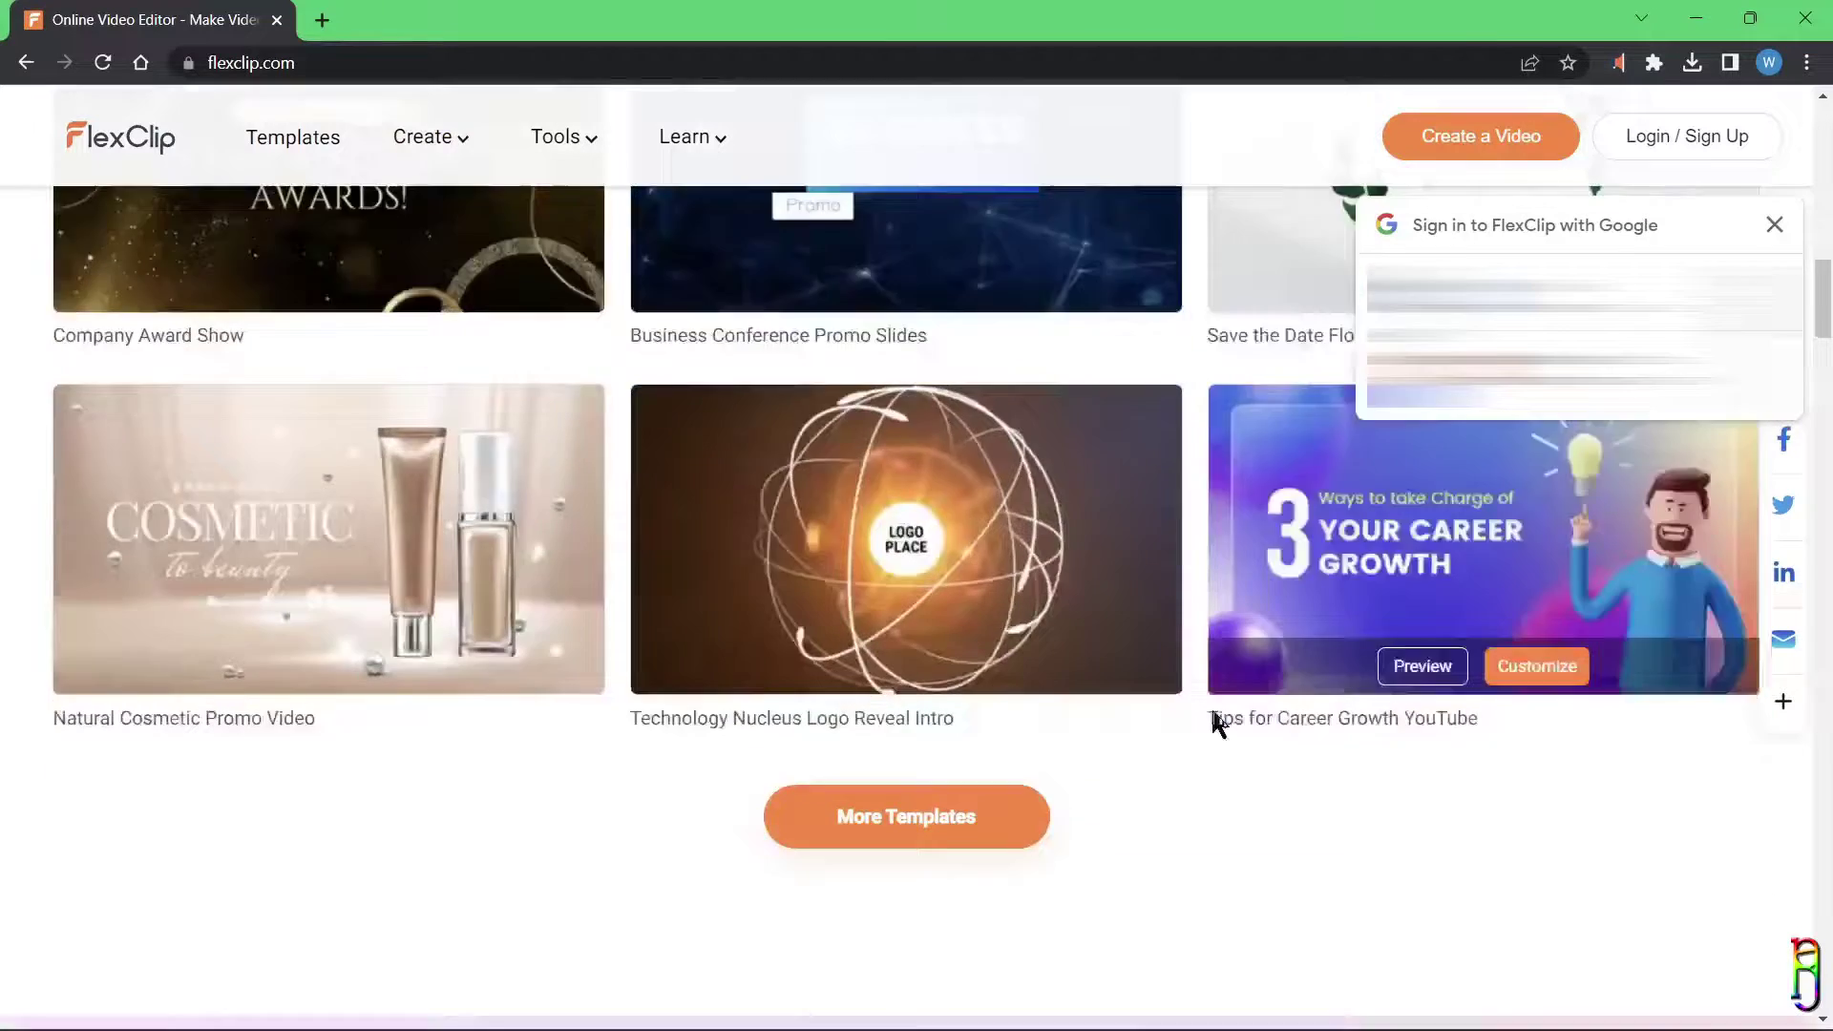
scroll(1304, 745, "down", 20)
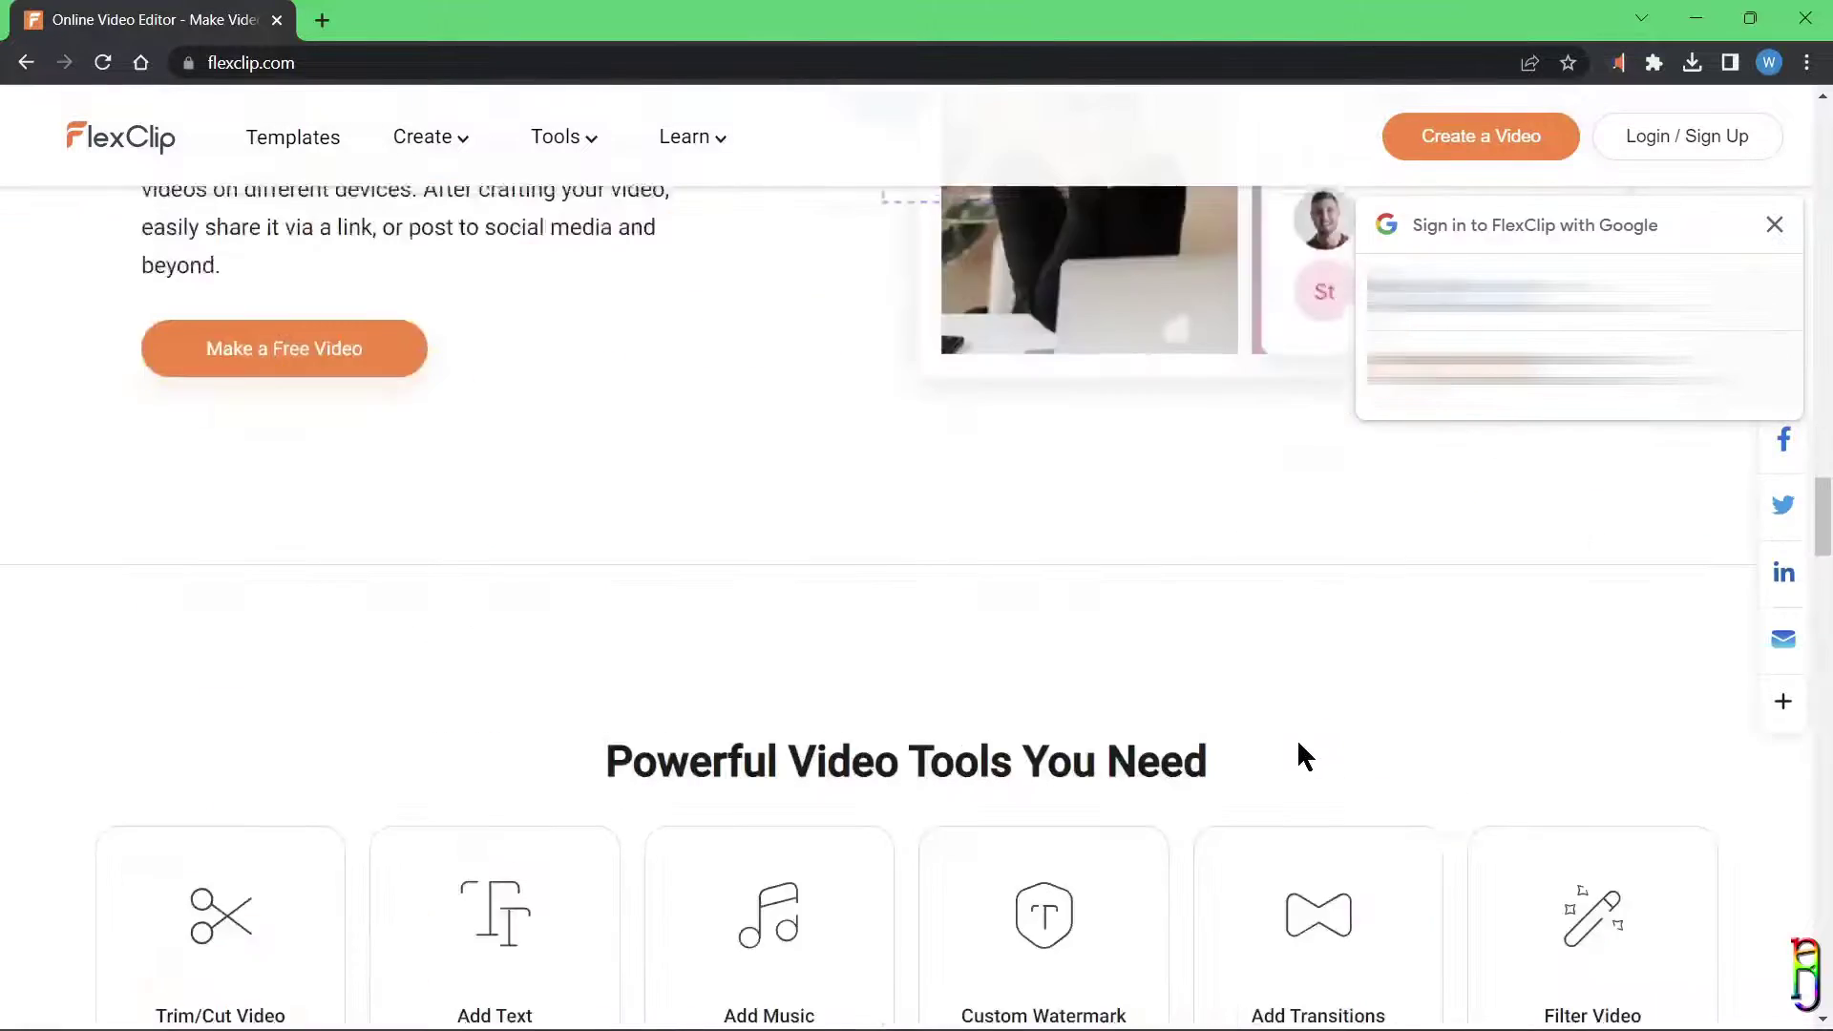
scroll(1280, 777, "down", 20)
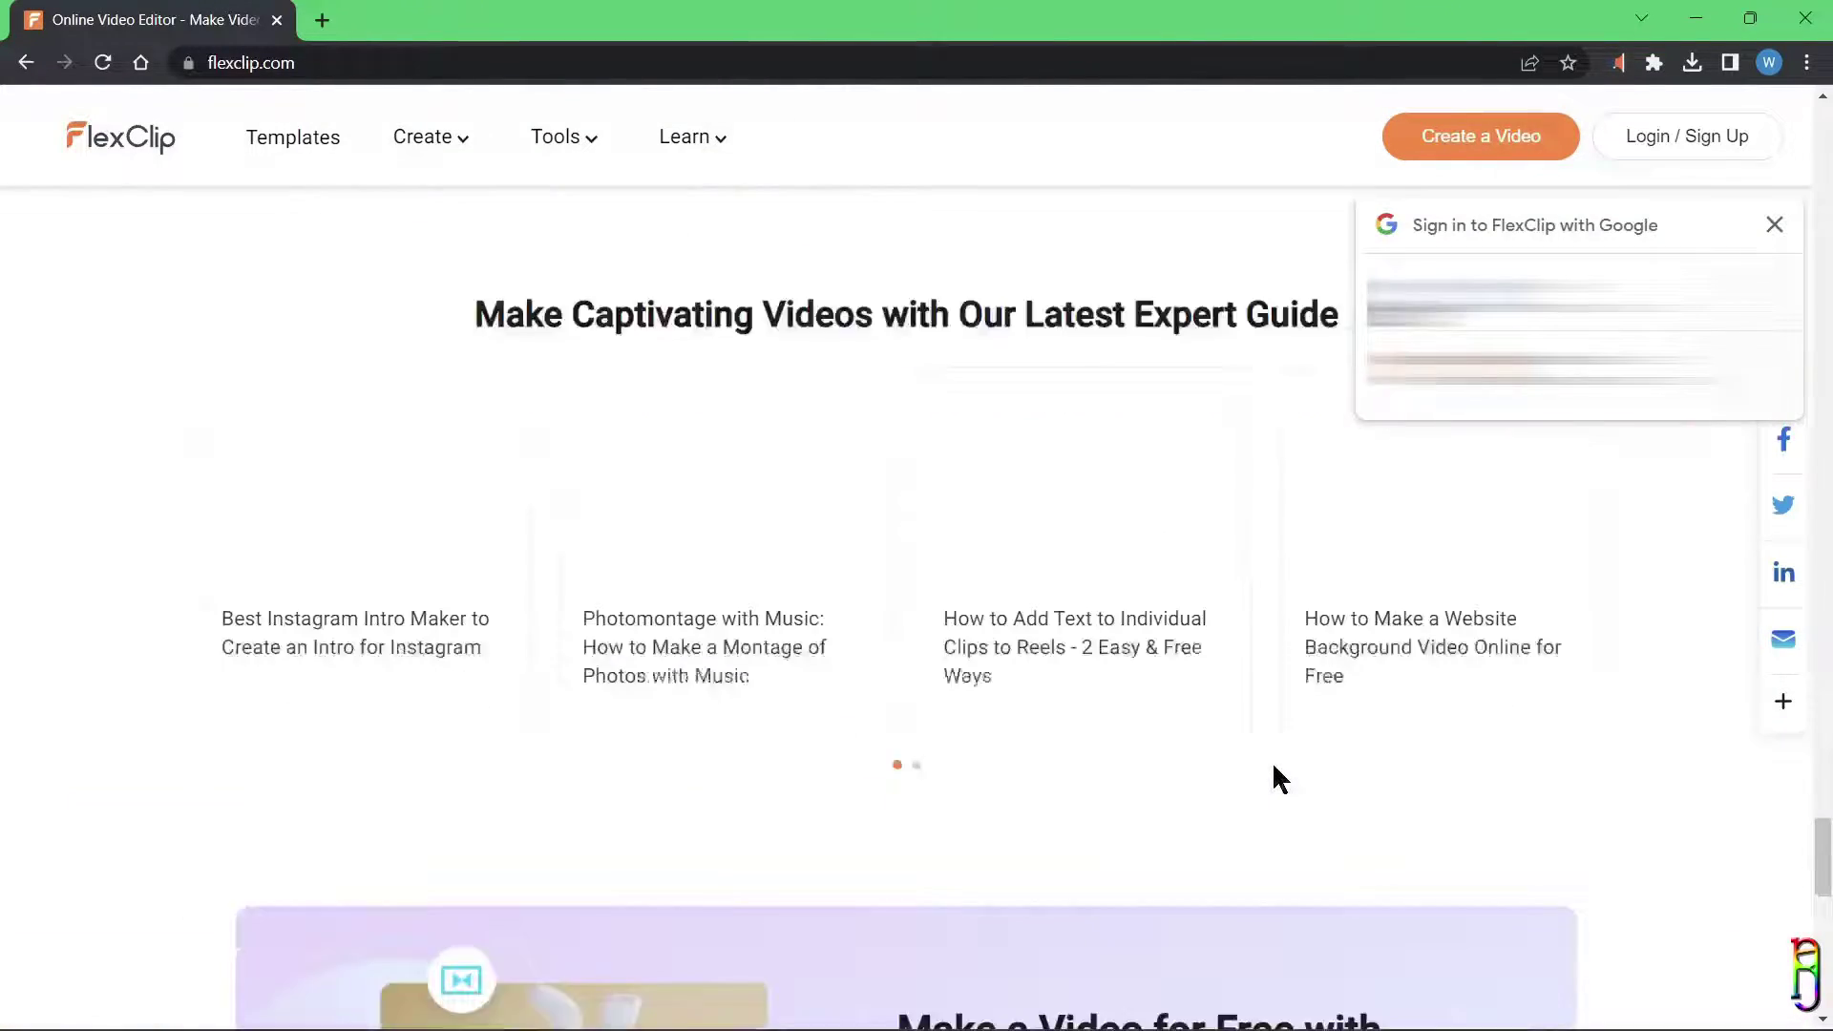
scroll(1275, 776, "up", 5)
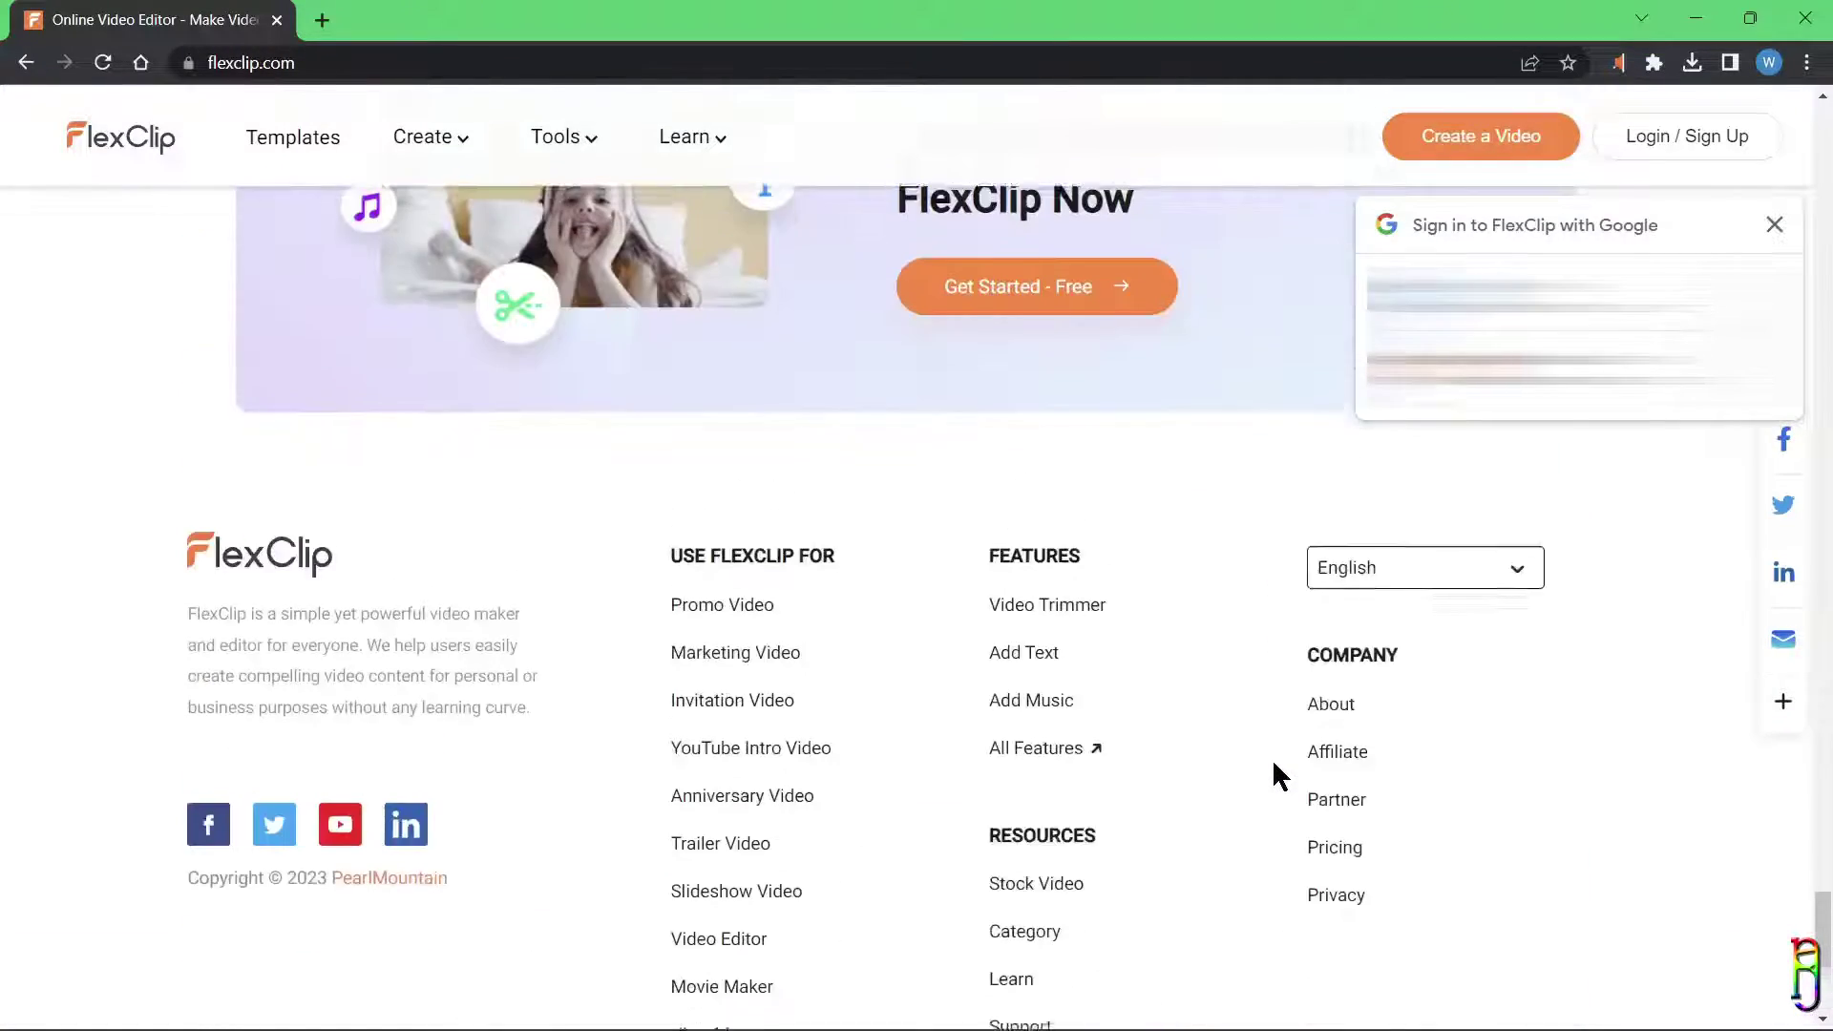
left_click(1322, 821)
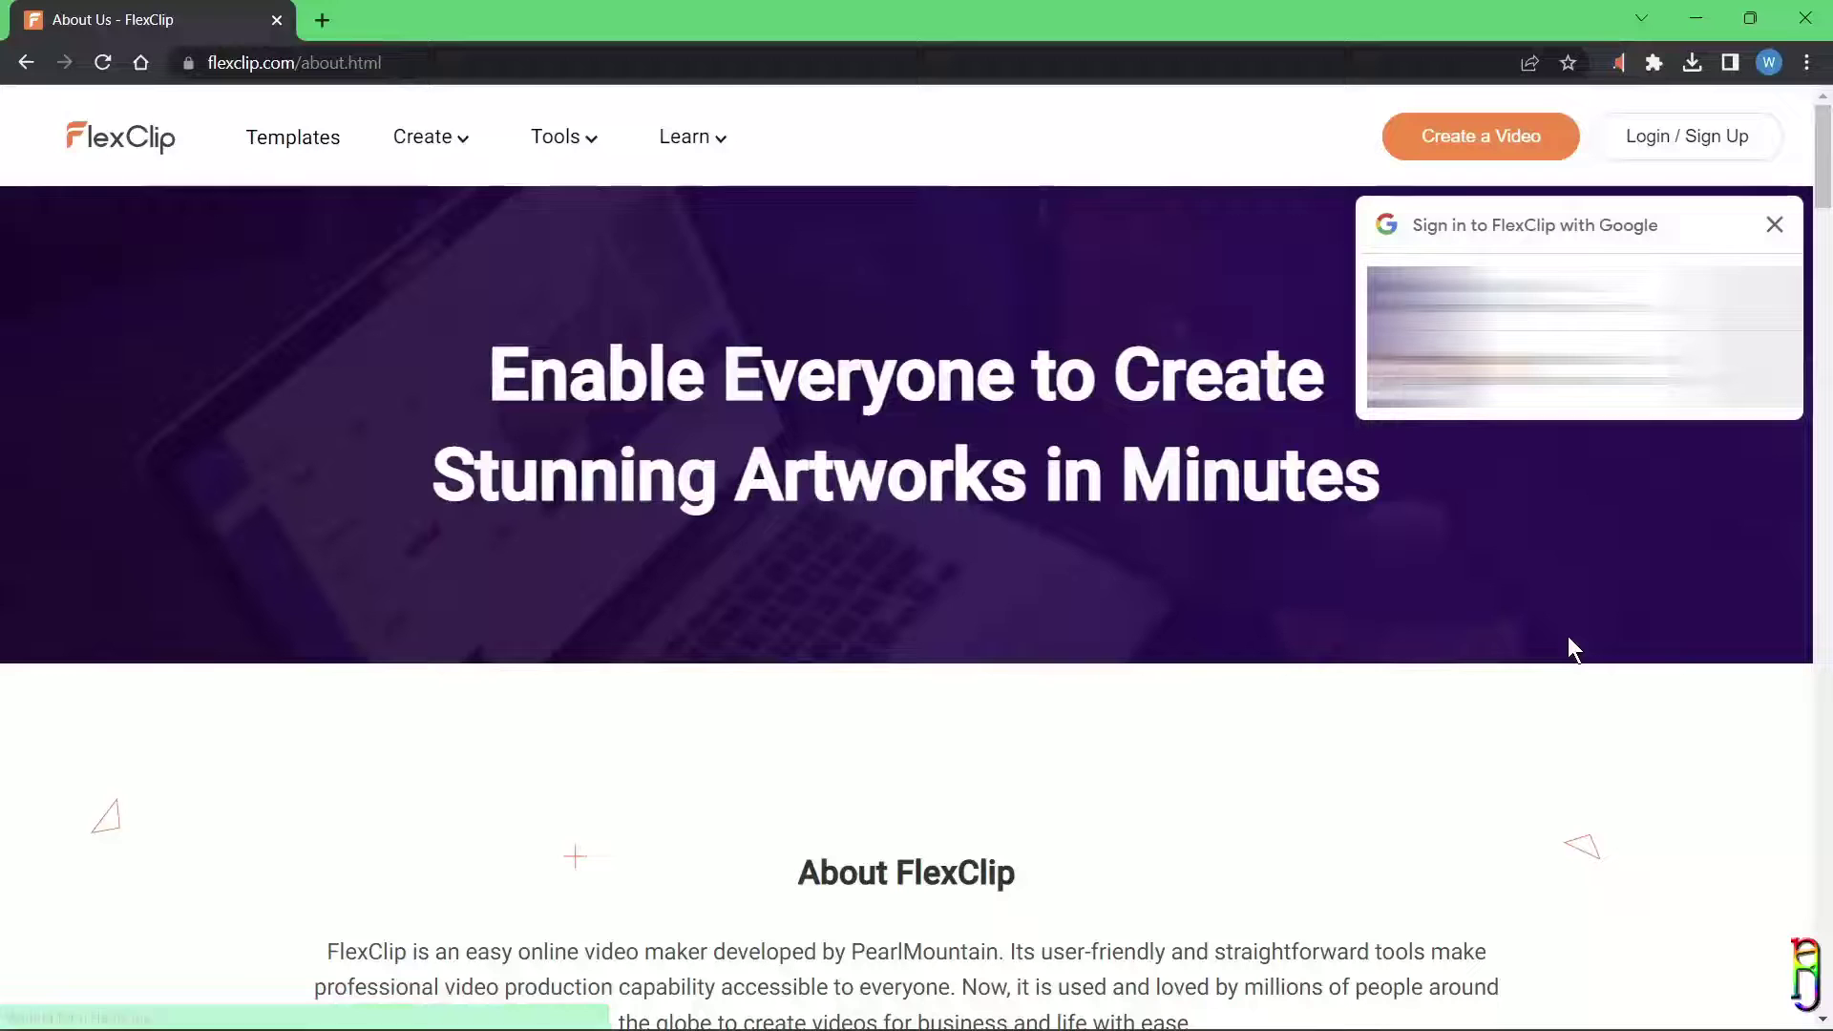
Step: Dismiss the Google sign-in prompt and highlight the About paragraph and Hong Kong and Chengdu addresses
left_click(1776, 228)
scroll(1142, 884, "down", 6)
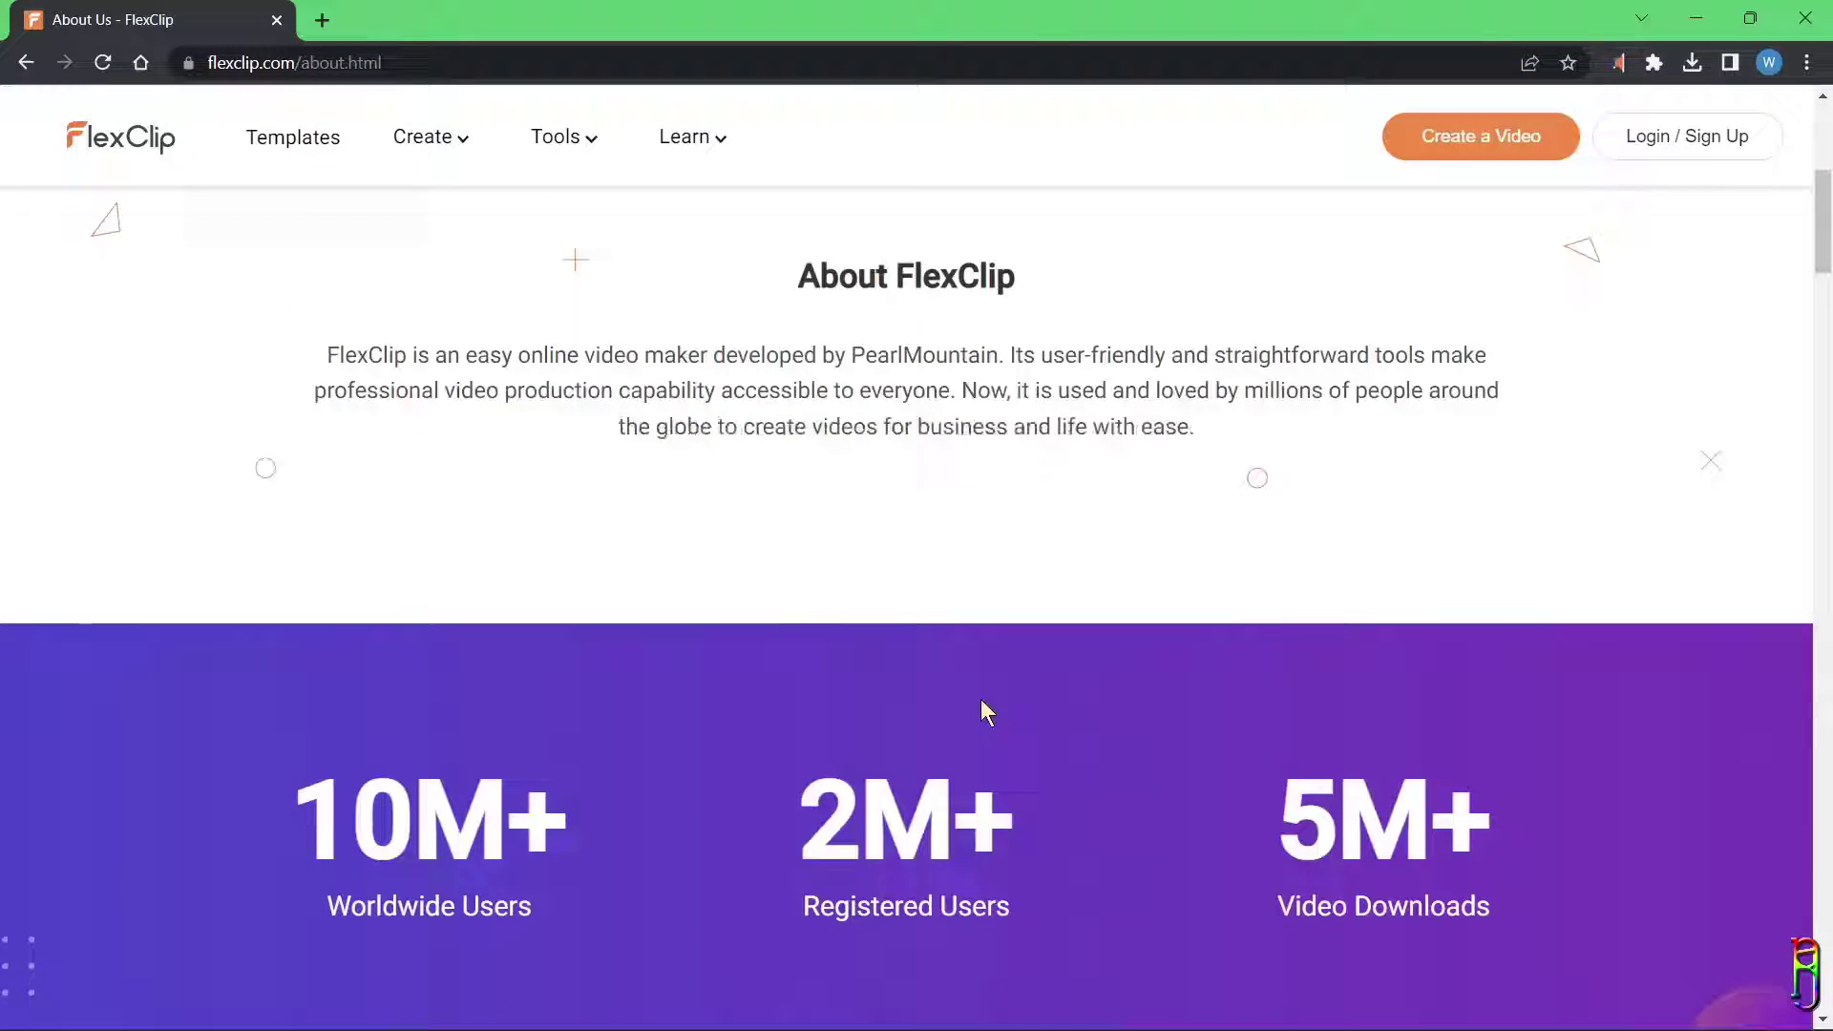
left_click_drag(308, 351, 1366, 461)
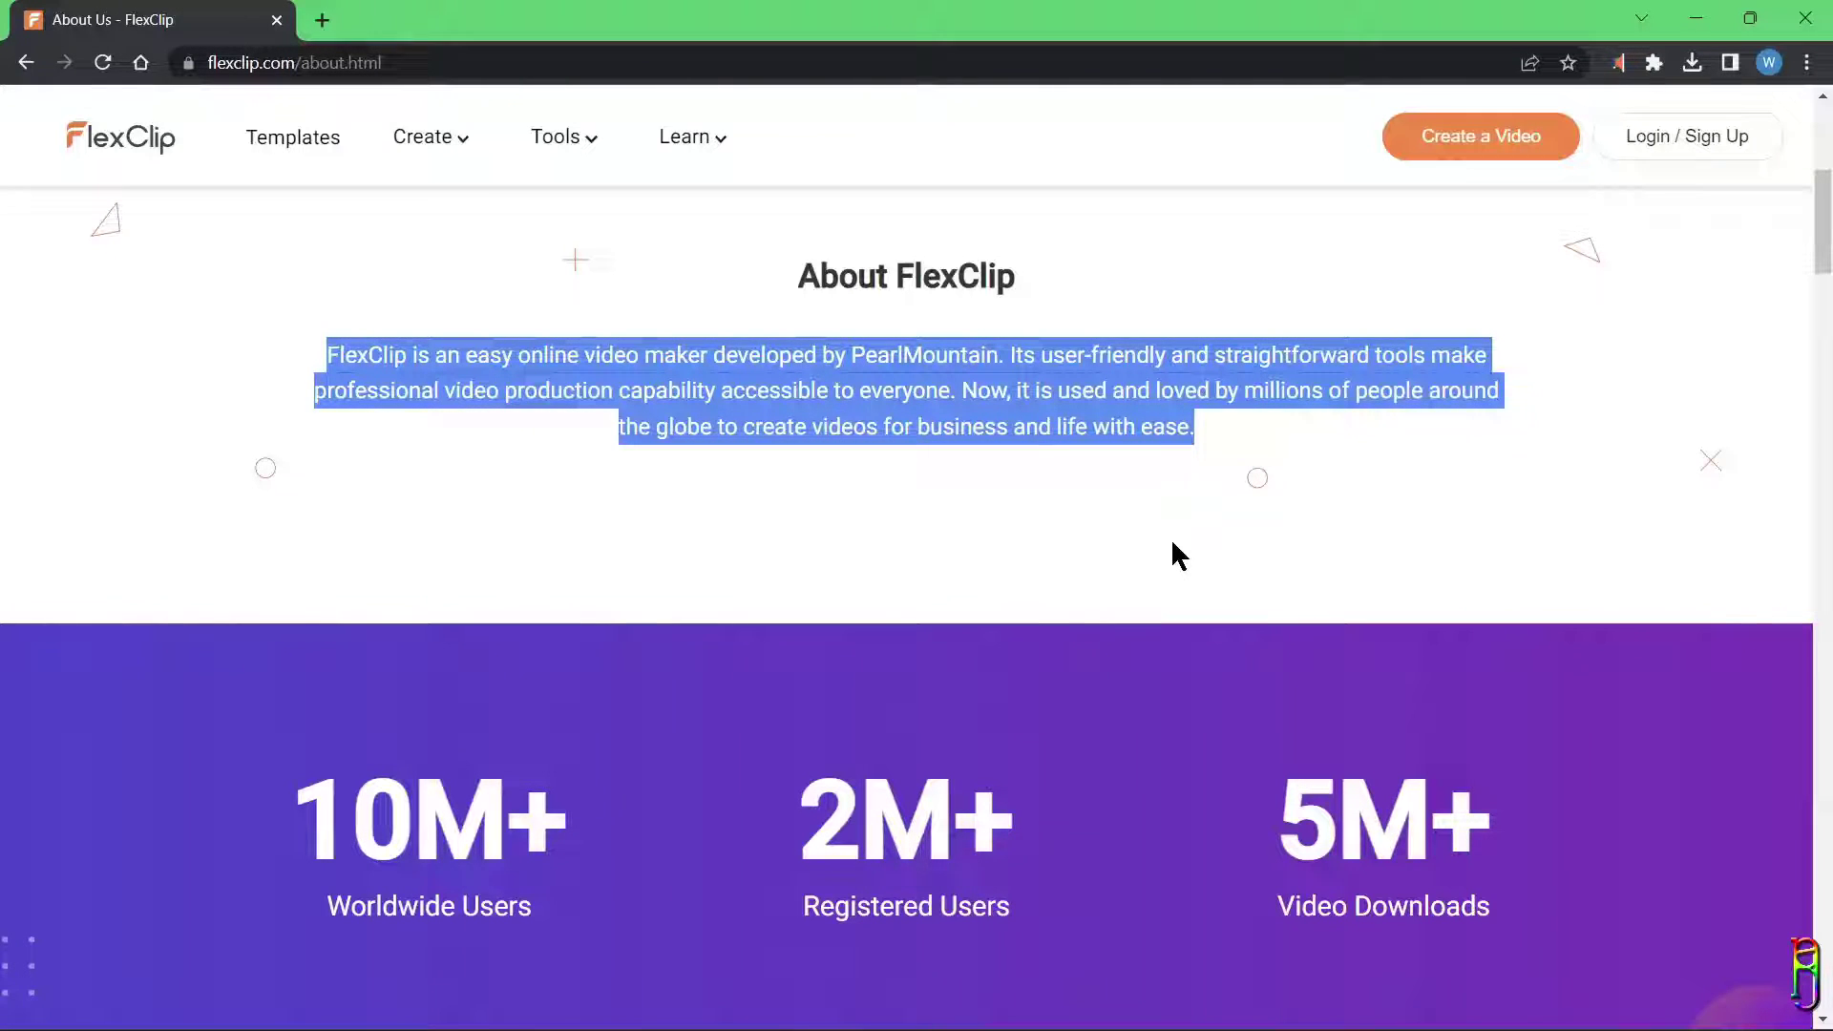
scroll(1172, 544, "down", 7)
scroll(1174, 544, "down", 4)
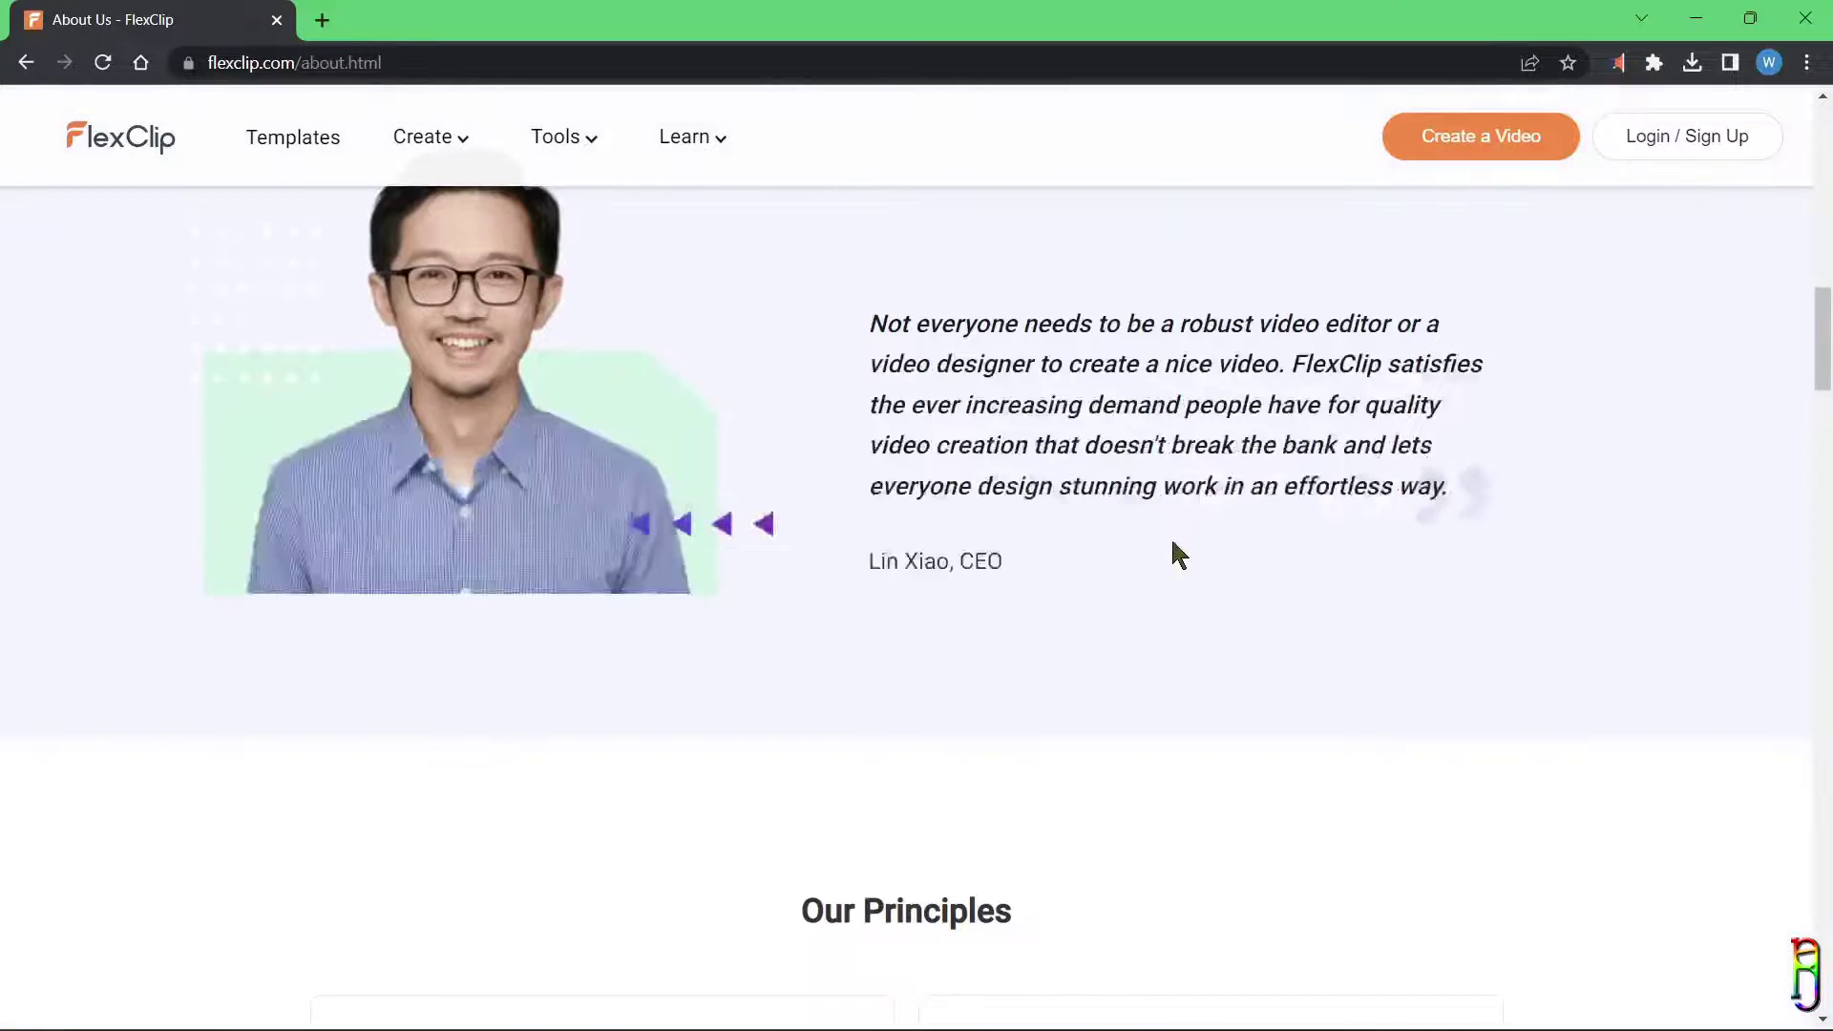
scroll(1146, 573, "up", 1)
left_click_drag(1014, 684, 891, 697)
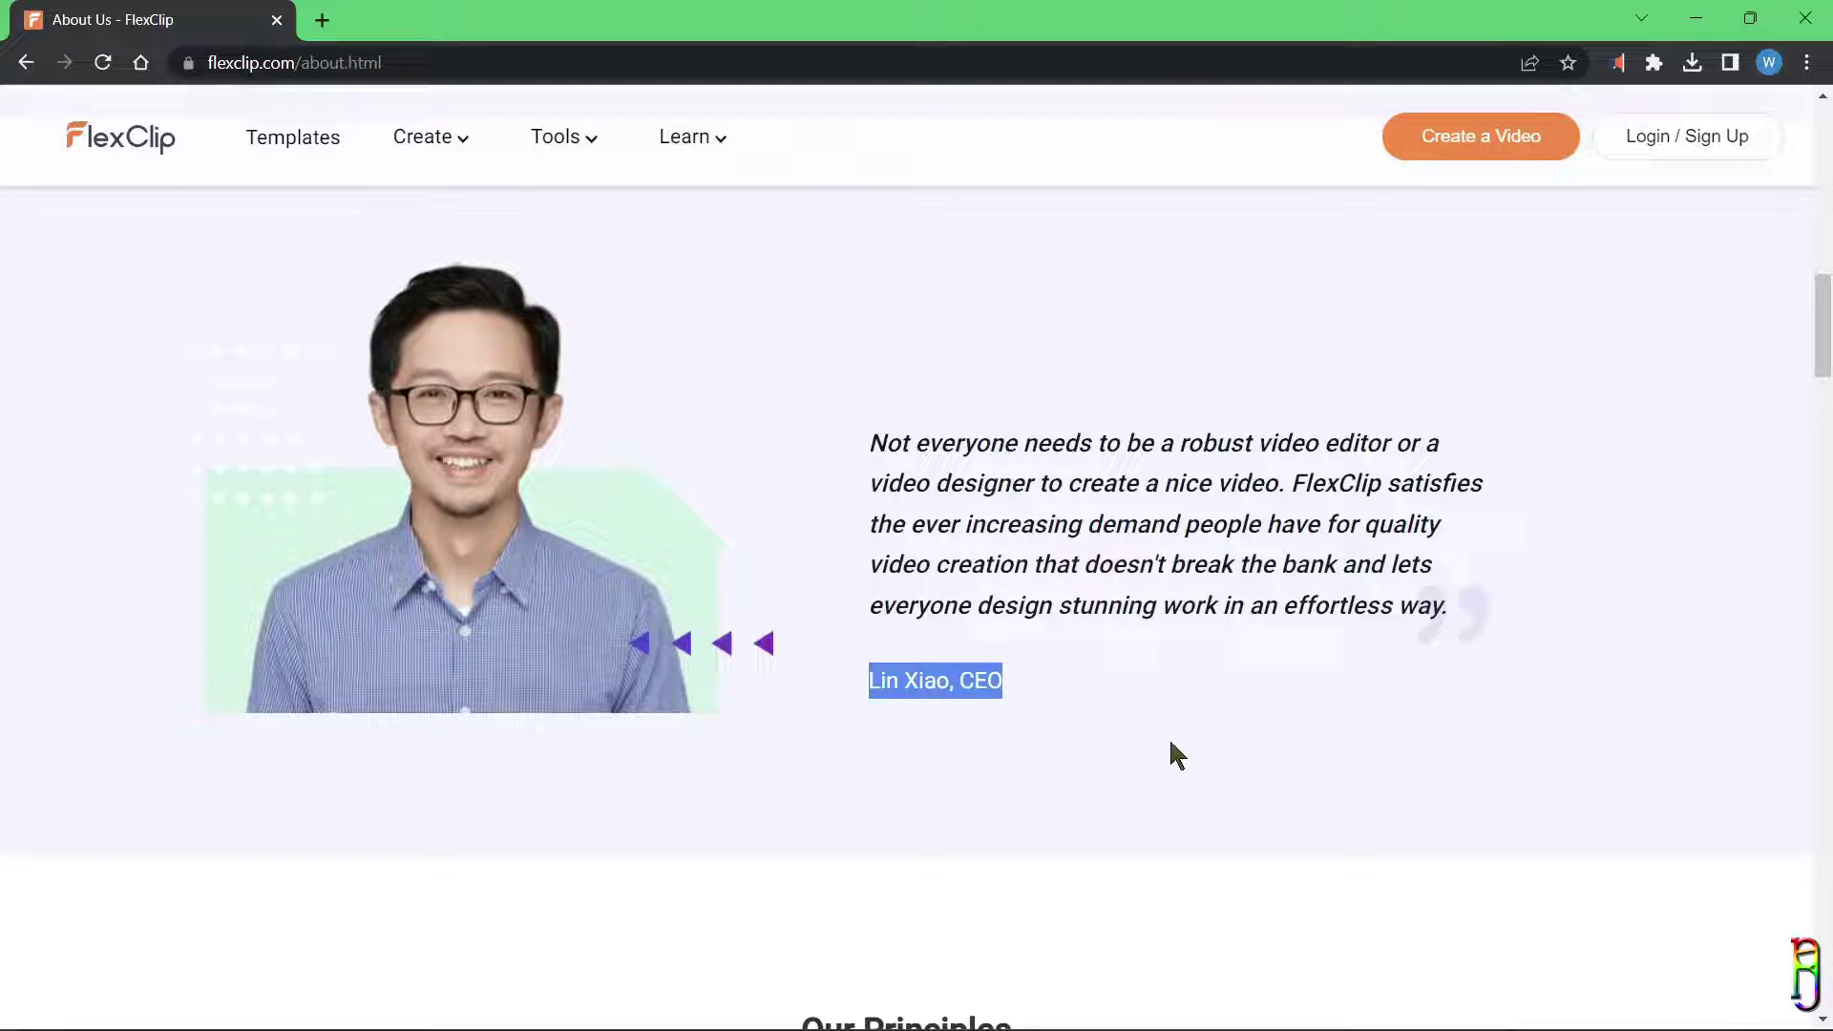
scroll(1231, 655, "down", 14)
left_click_drag(1089, 508, 978, 473)
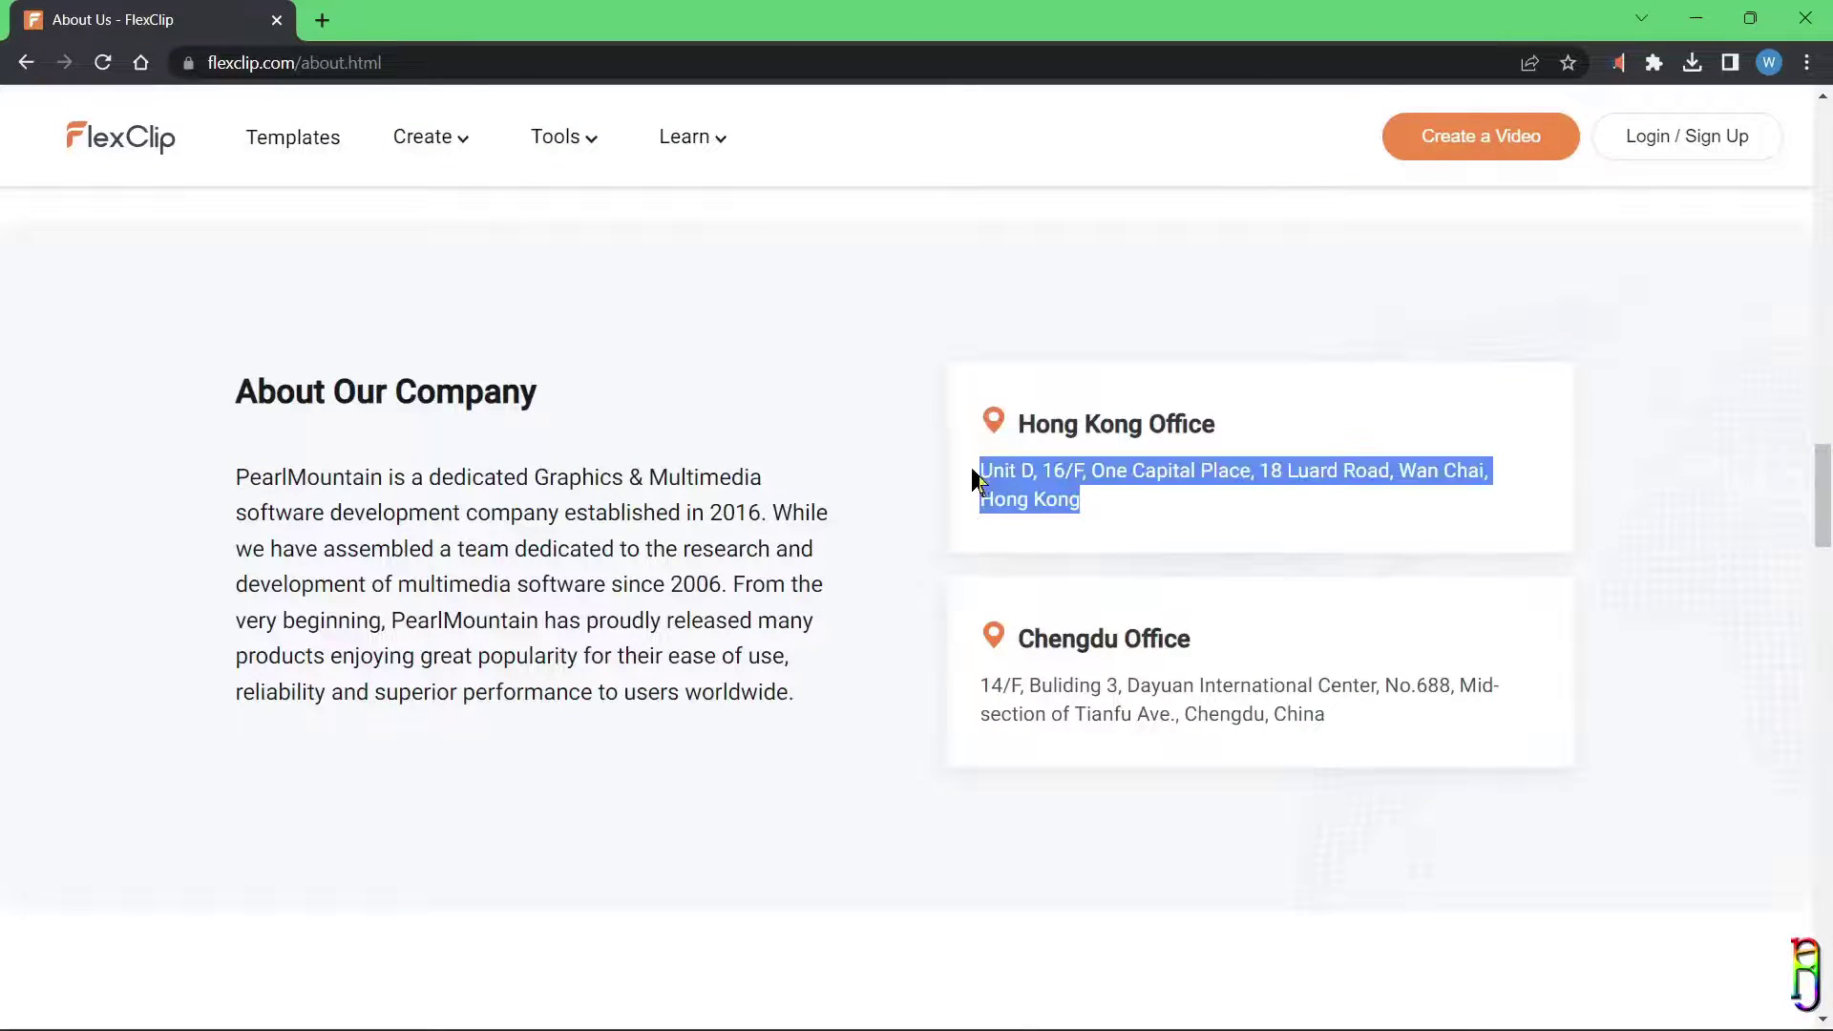
left_click_drag(1334, 716, 970, 687)
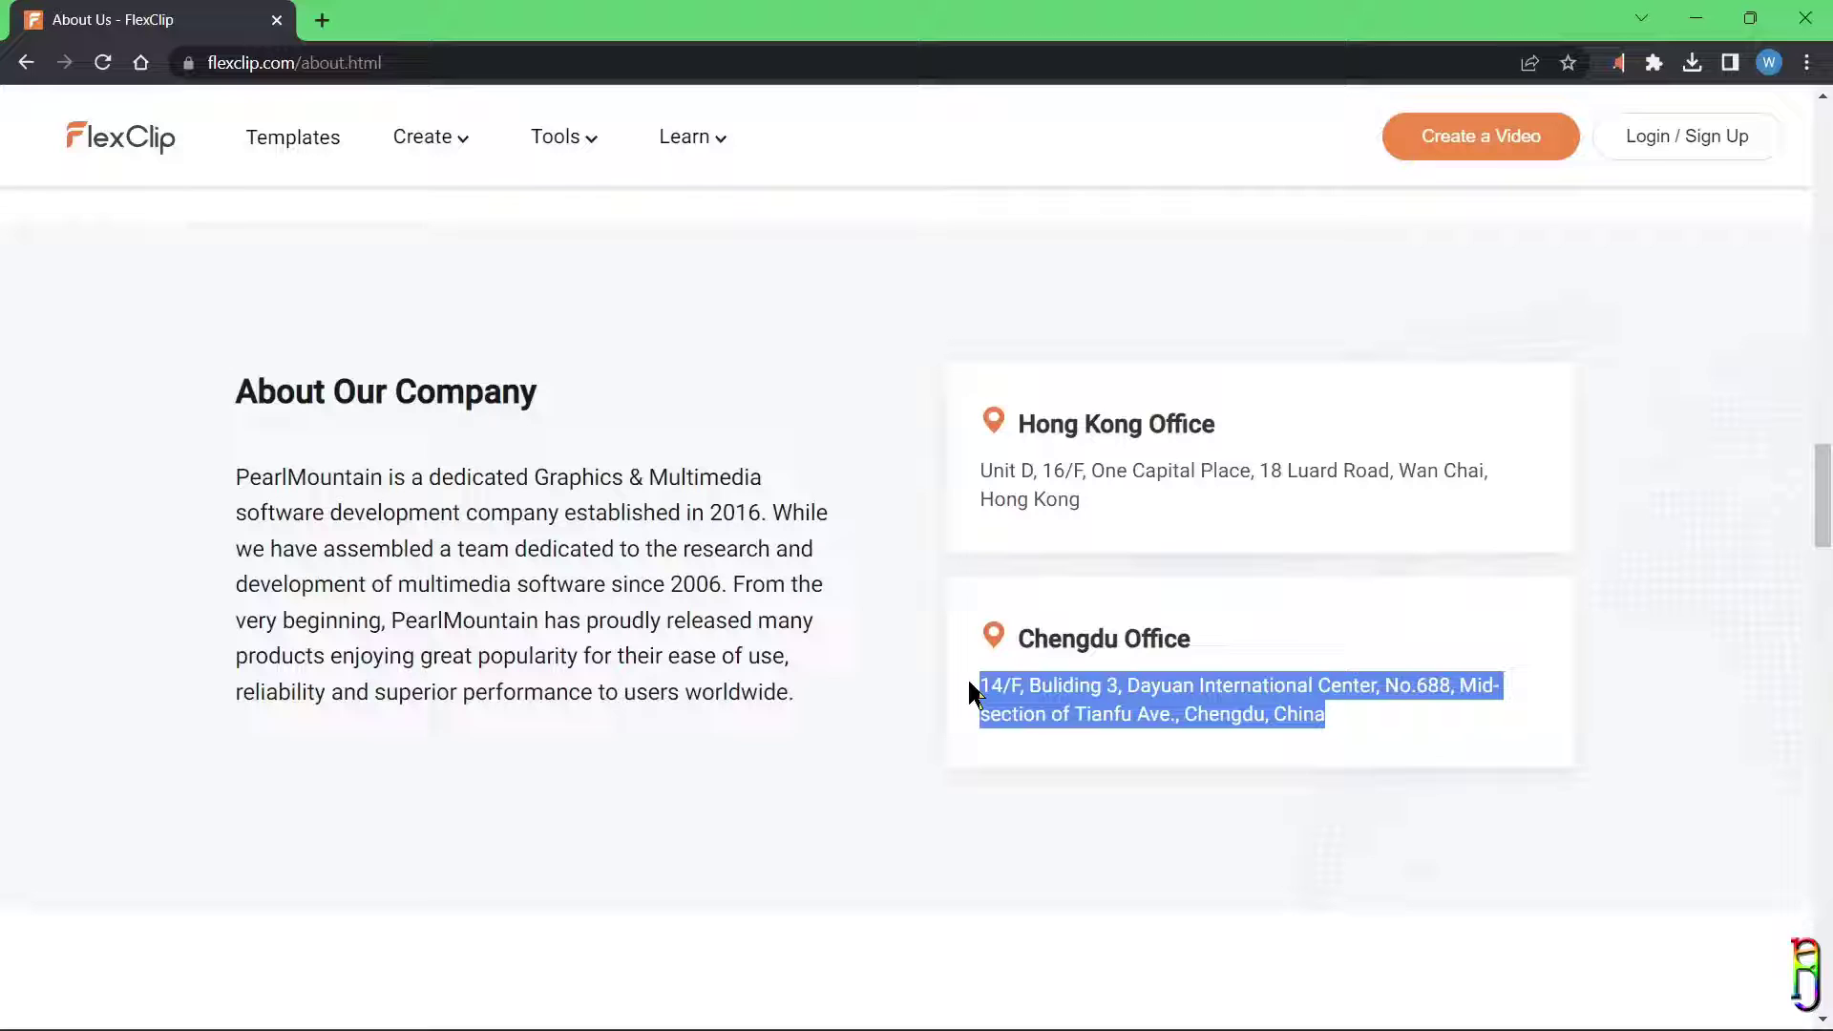
left_click(678, 536)
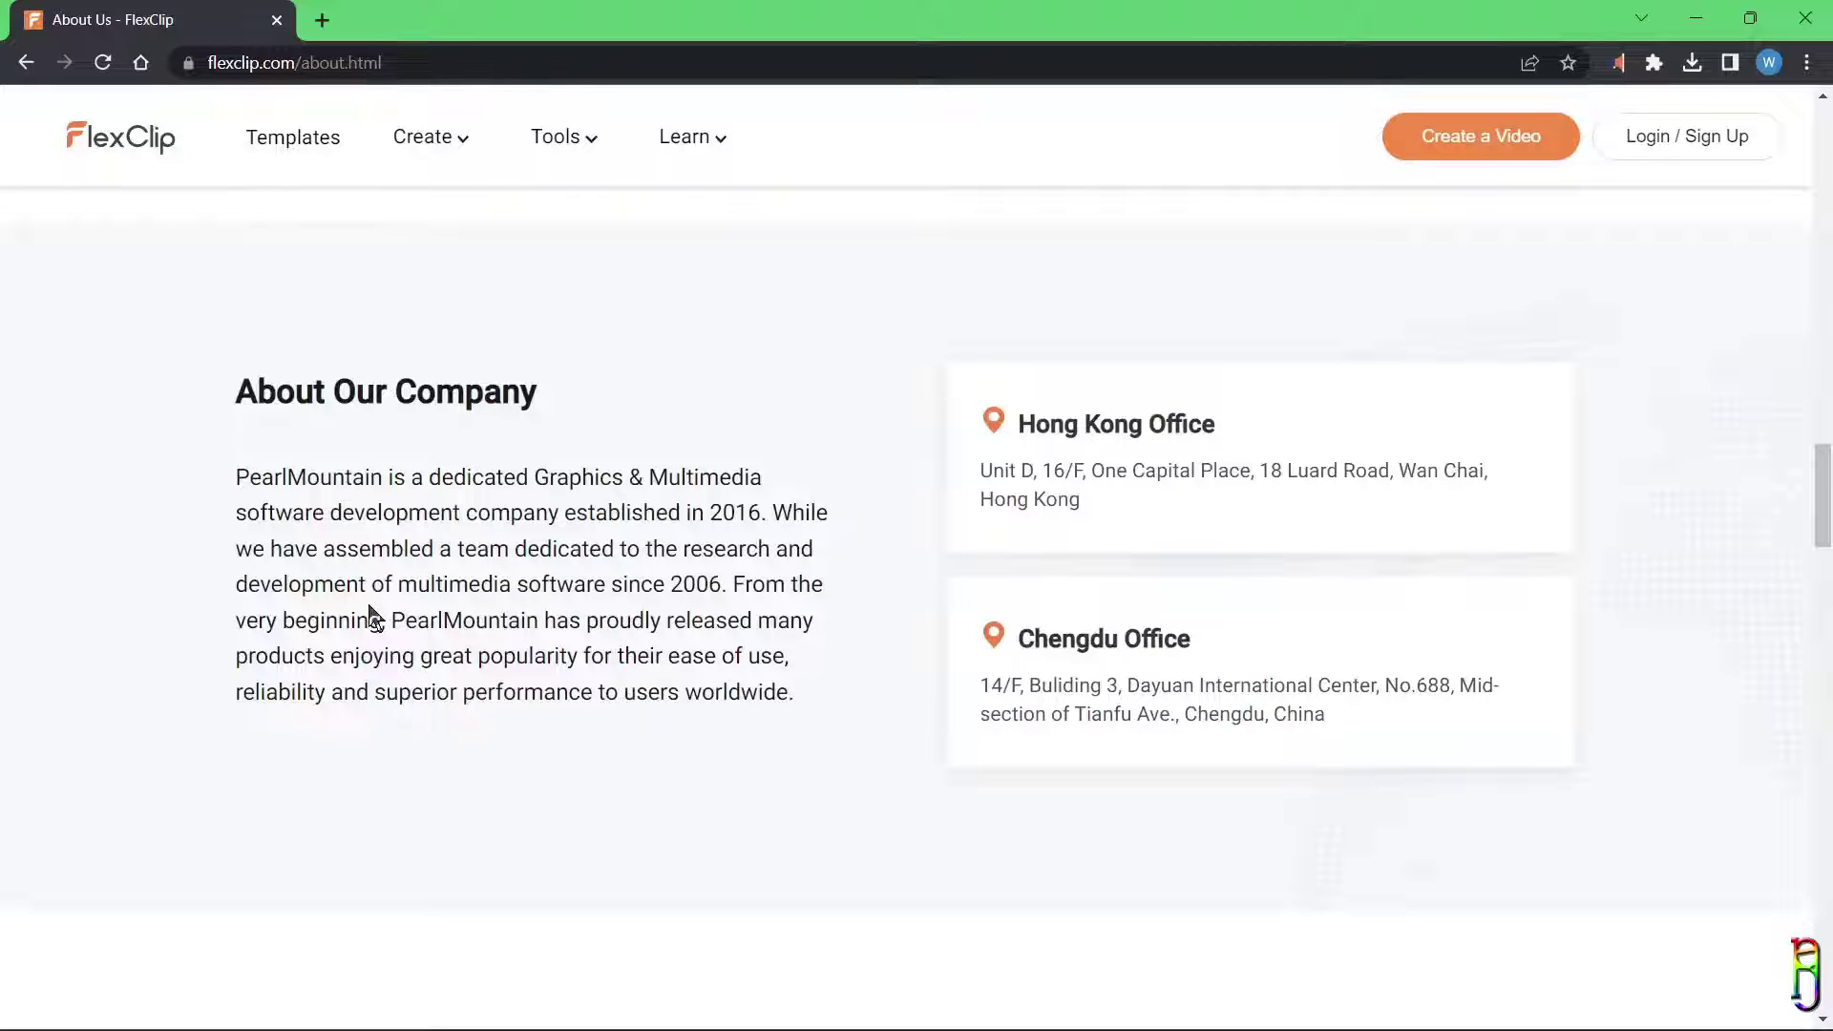
Step: Highlight the years 2006 and 2016, then go to the Login / Sign Up page
left_click_drag(670, 584, 745, 585)
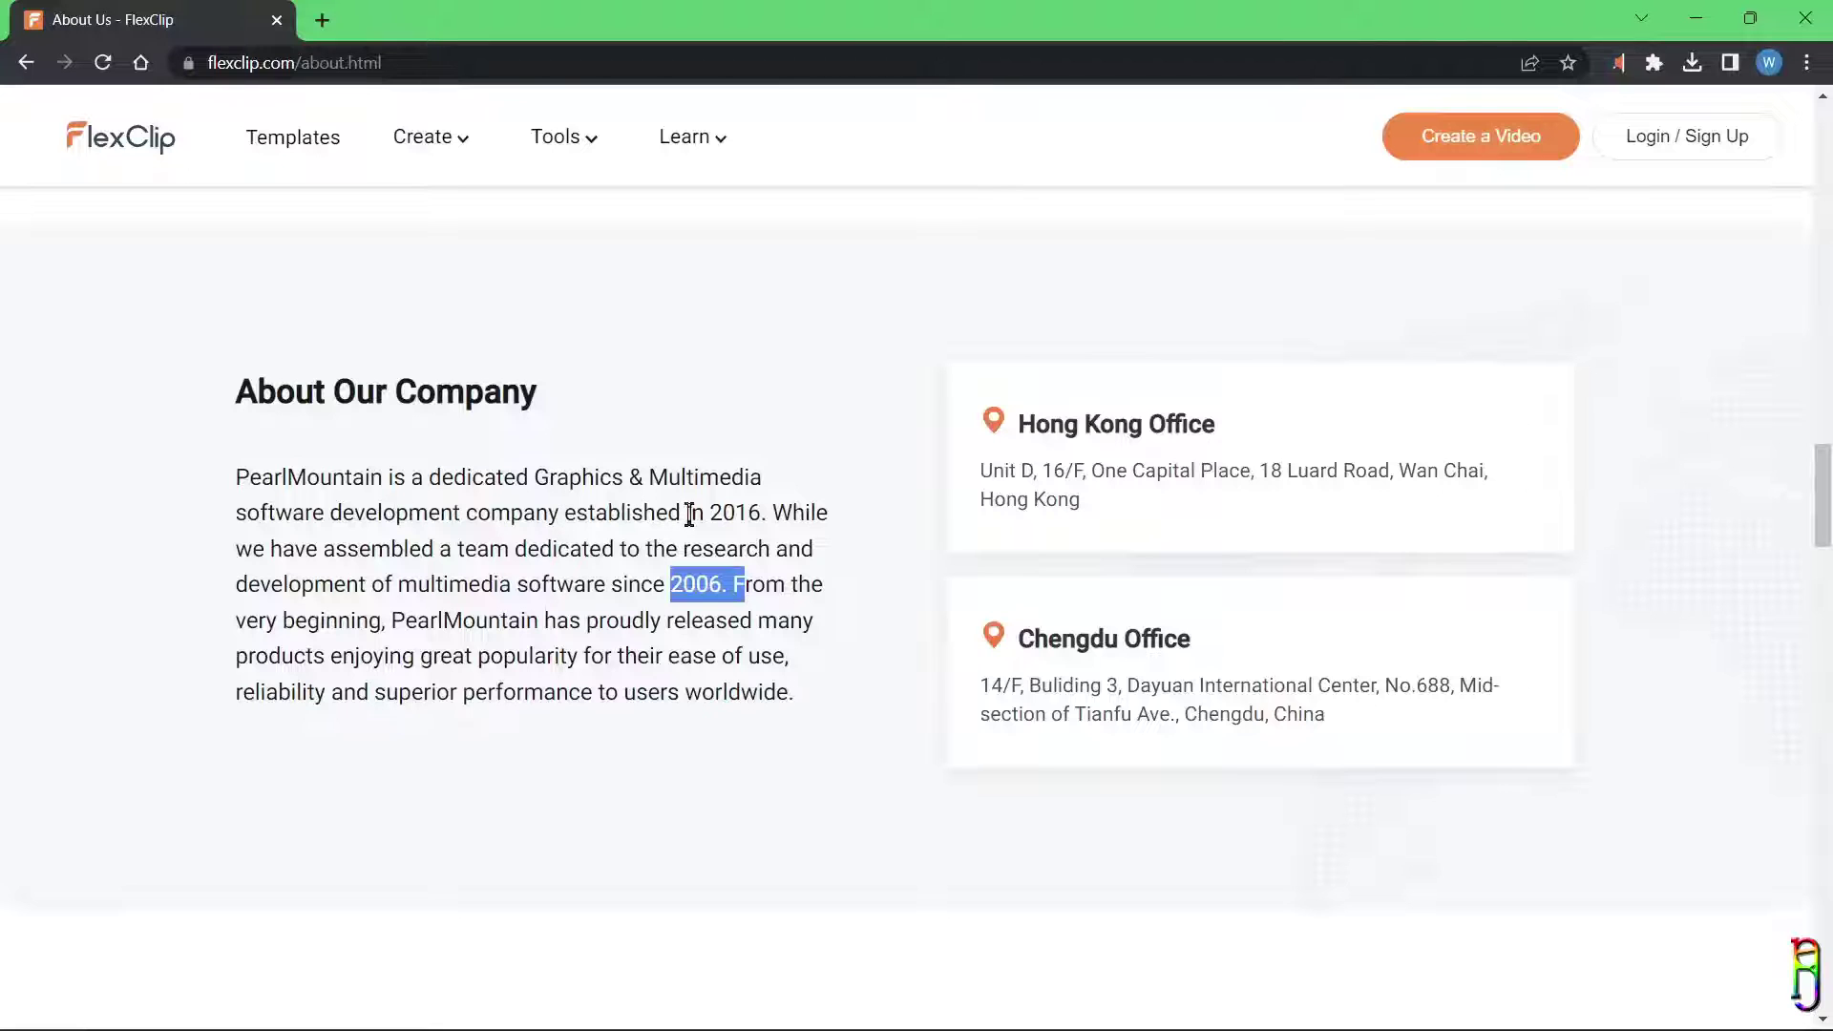
left_click_drag(686, 519, 798, 515)
left_click(720, 586)
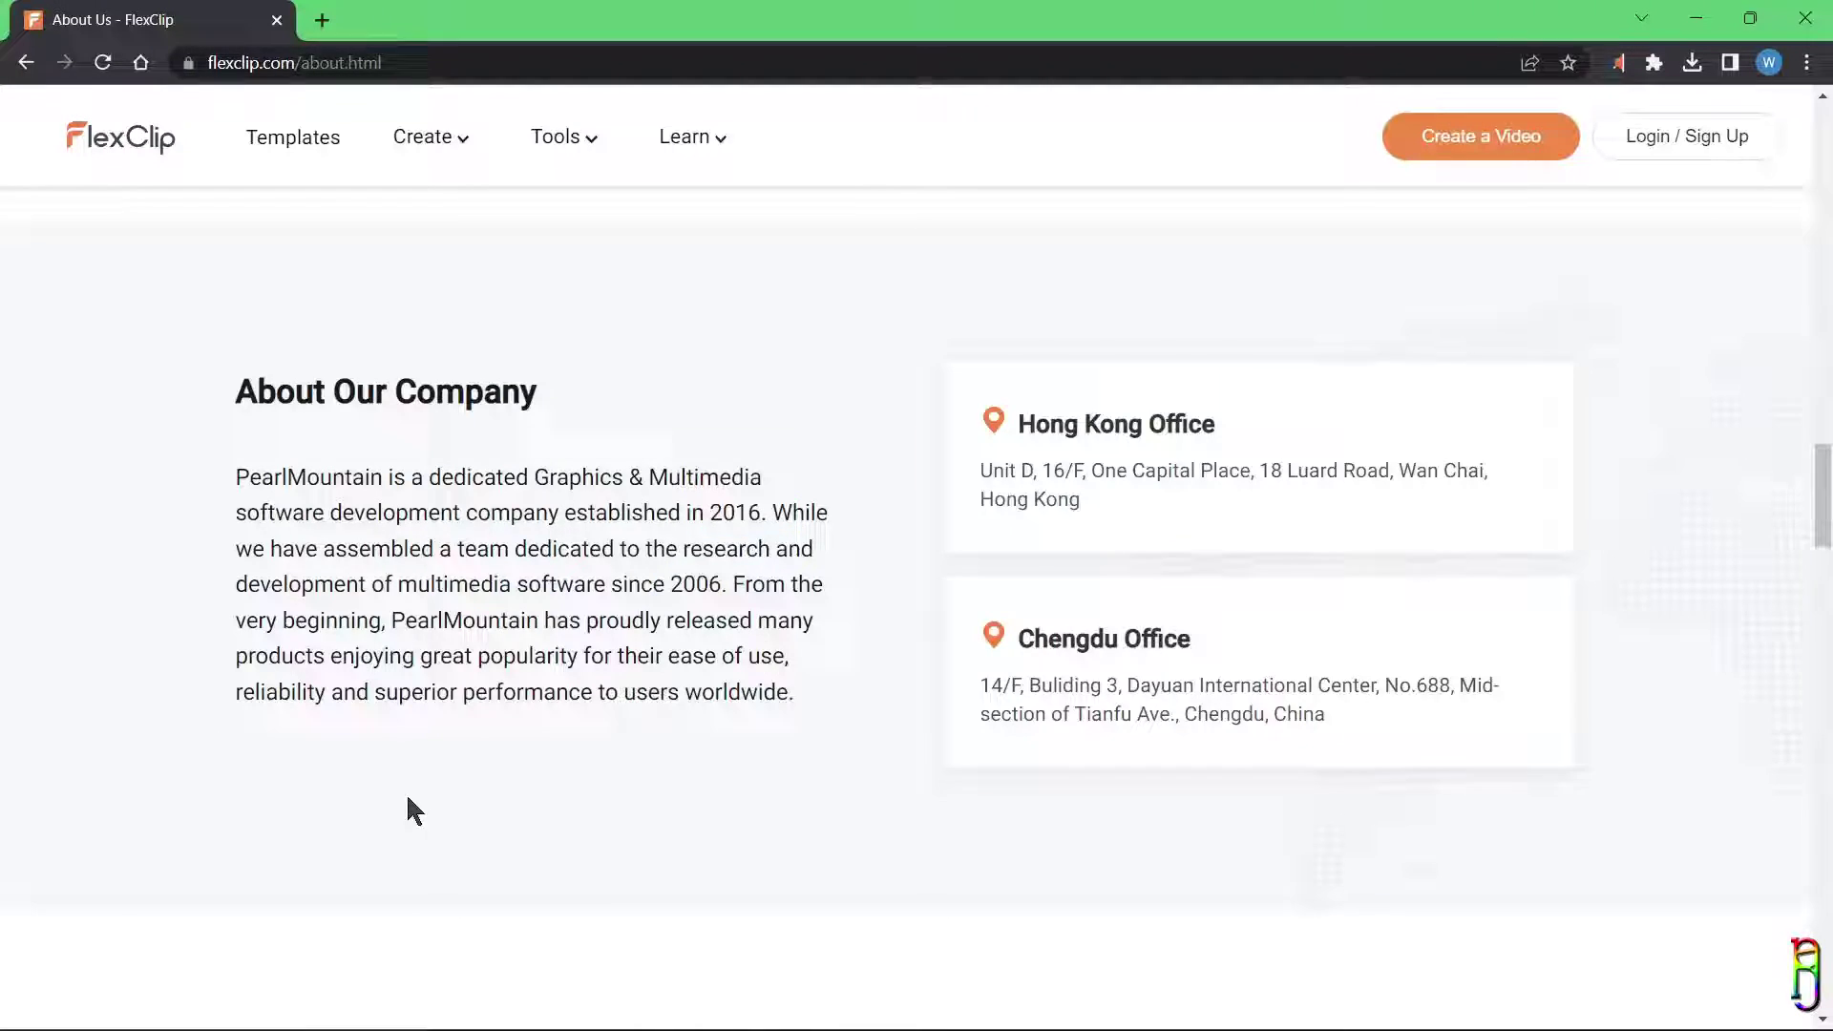
key("Home")
left_click(1669, 143)
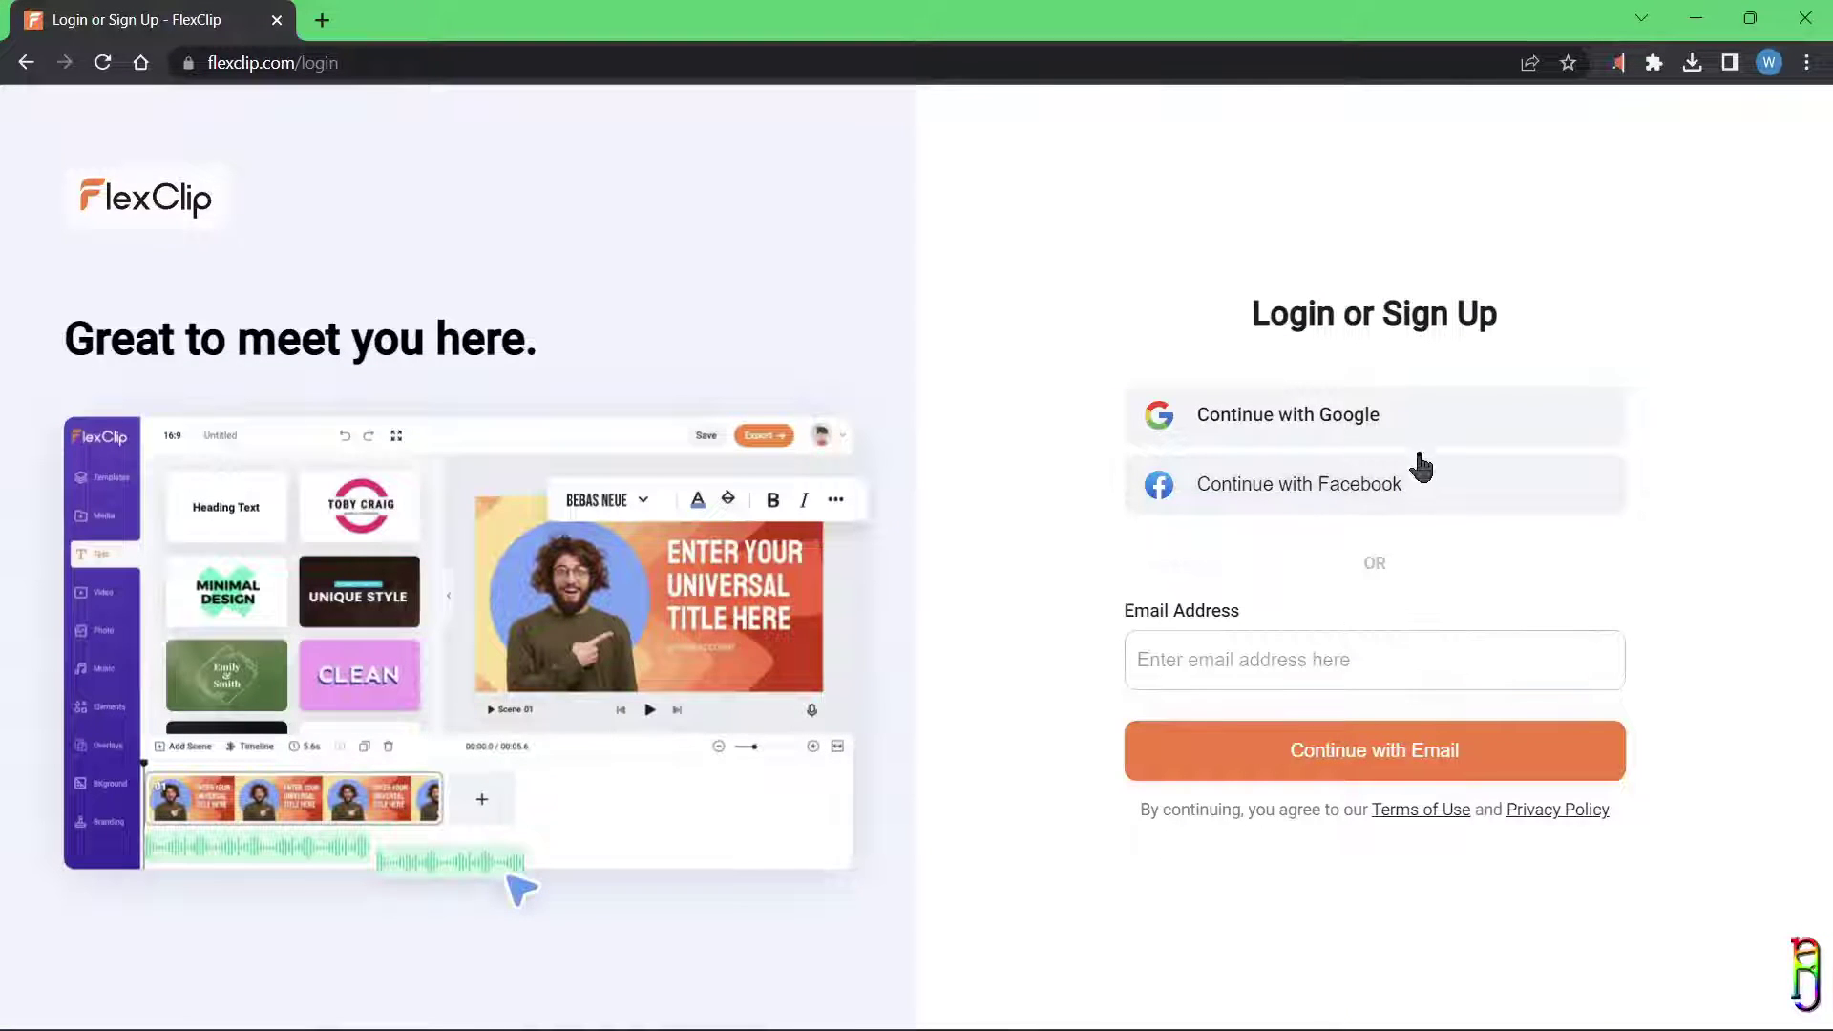
Step: Sign in with Google and browse My Projects, My Templates and the Stock Video categories
left_click(1322, 418)
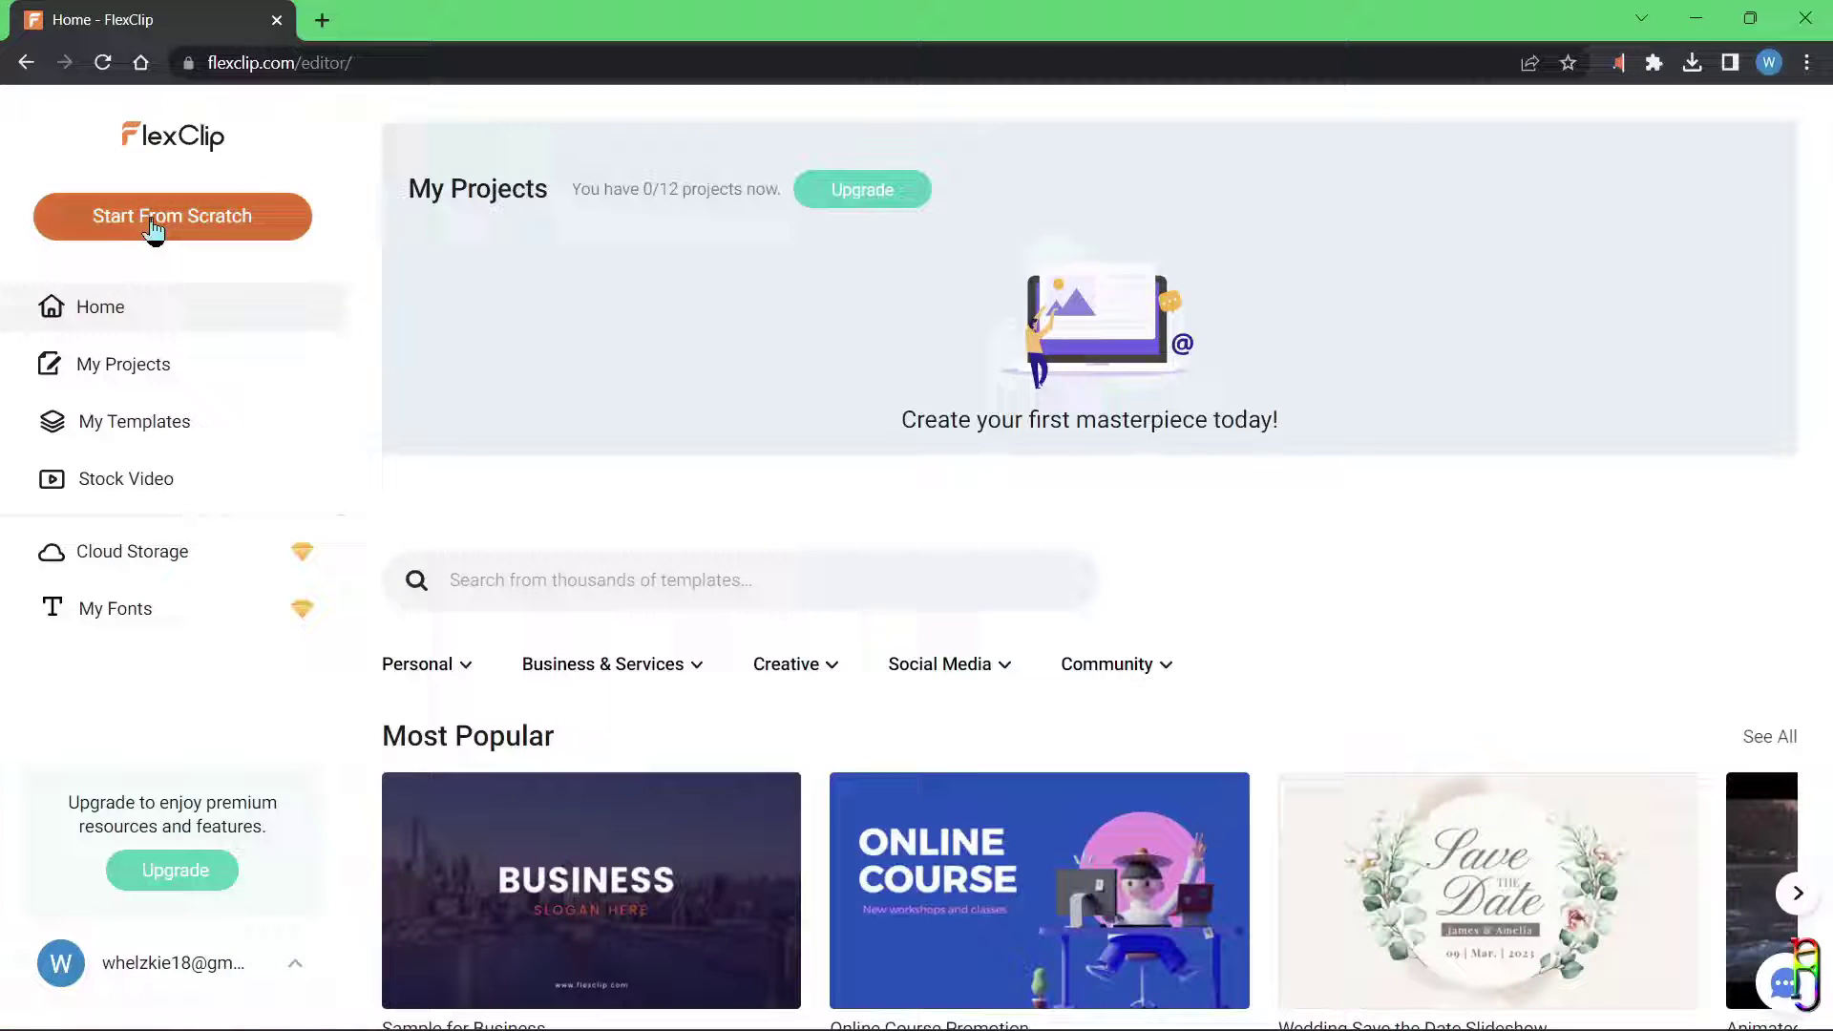
left_click(123, 380)
left_click(124, 428)
left_click(131, 488)
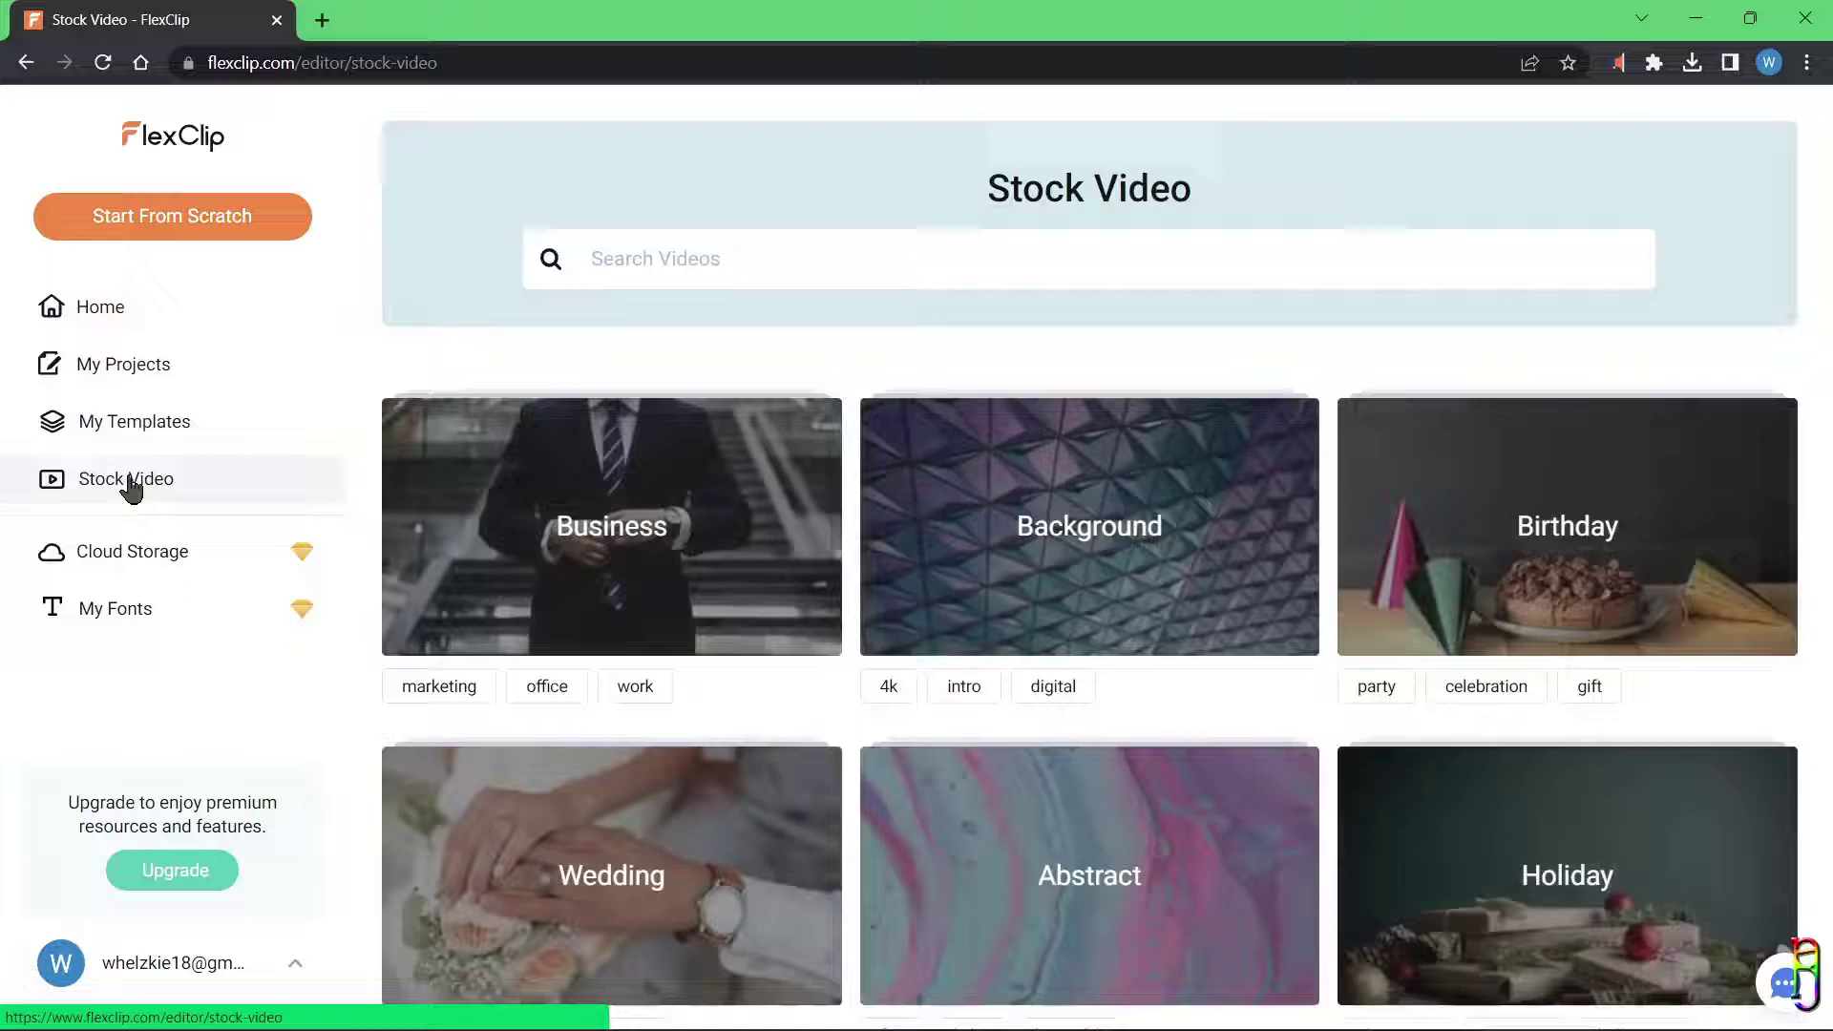
scroll(1280, 818, "down", 3)
scroll(1738, 819, "up", 3)
scroll(969, 718, "down", 10)
scroll(1003, 737, "down", 10)
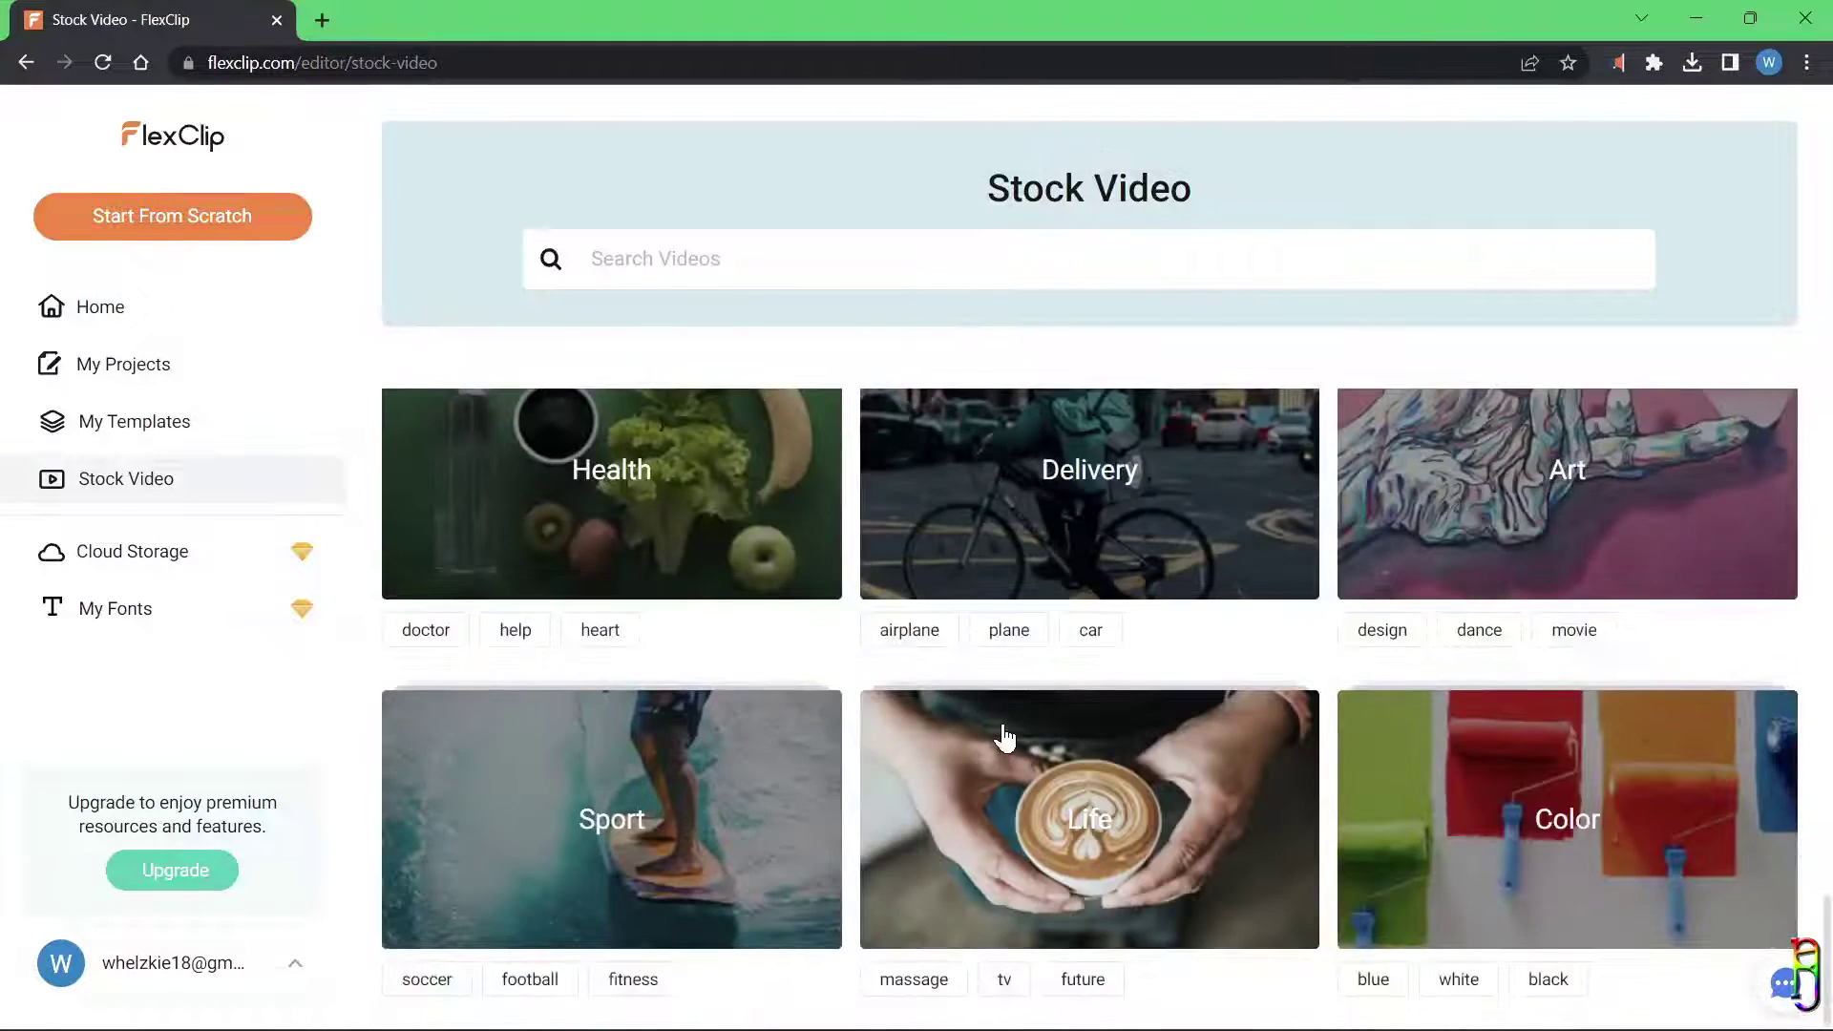
scroll(1092, 764, "up", 20)
Step: Visit Cloud Storage and My Fonts, then view the interface languages without changing them
left_click(261, 570)
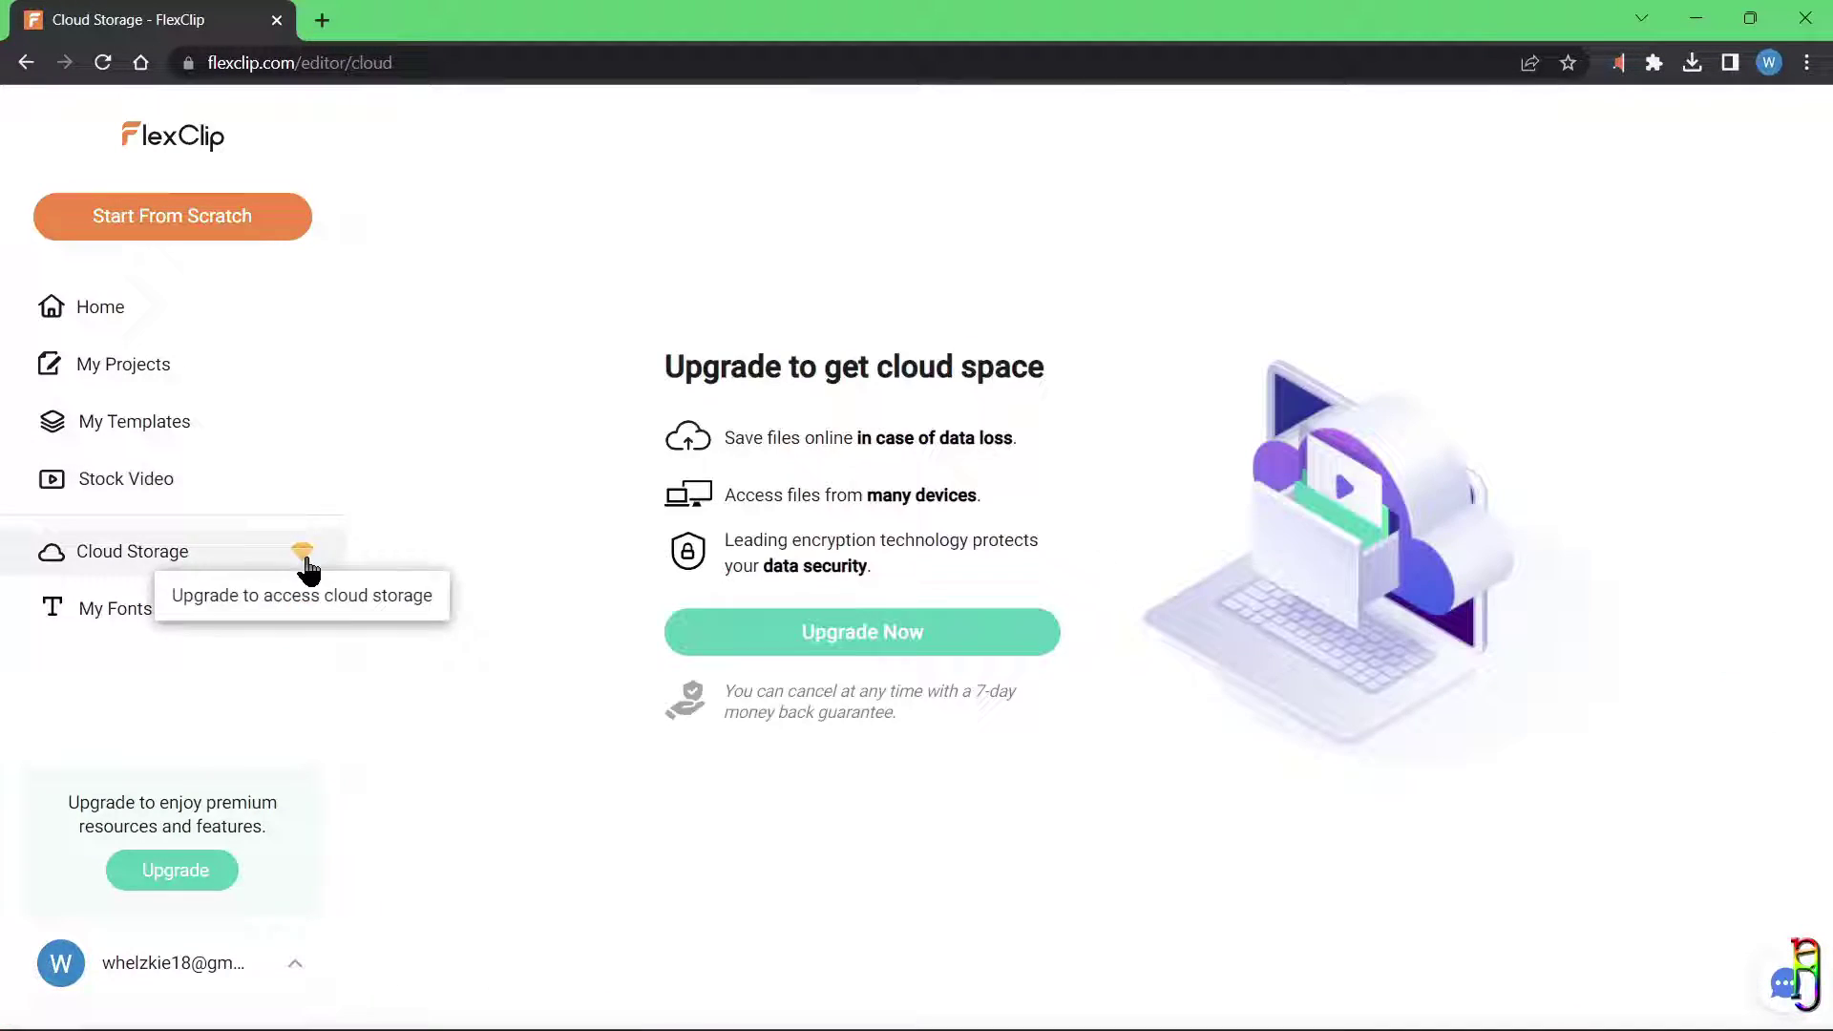
left_click(135, 618)
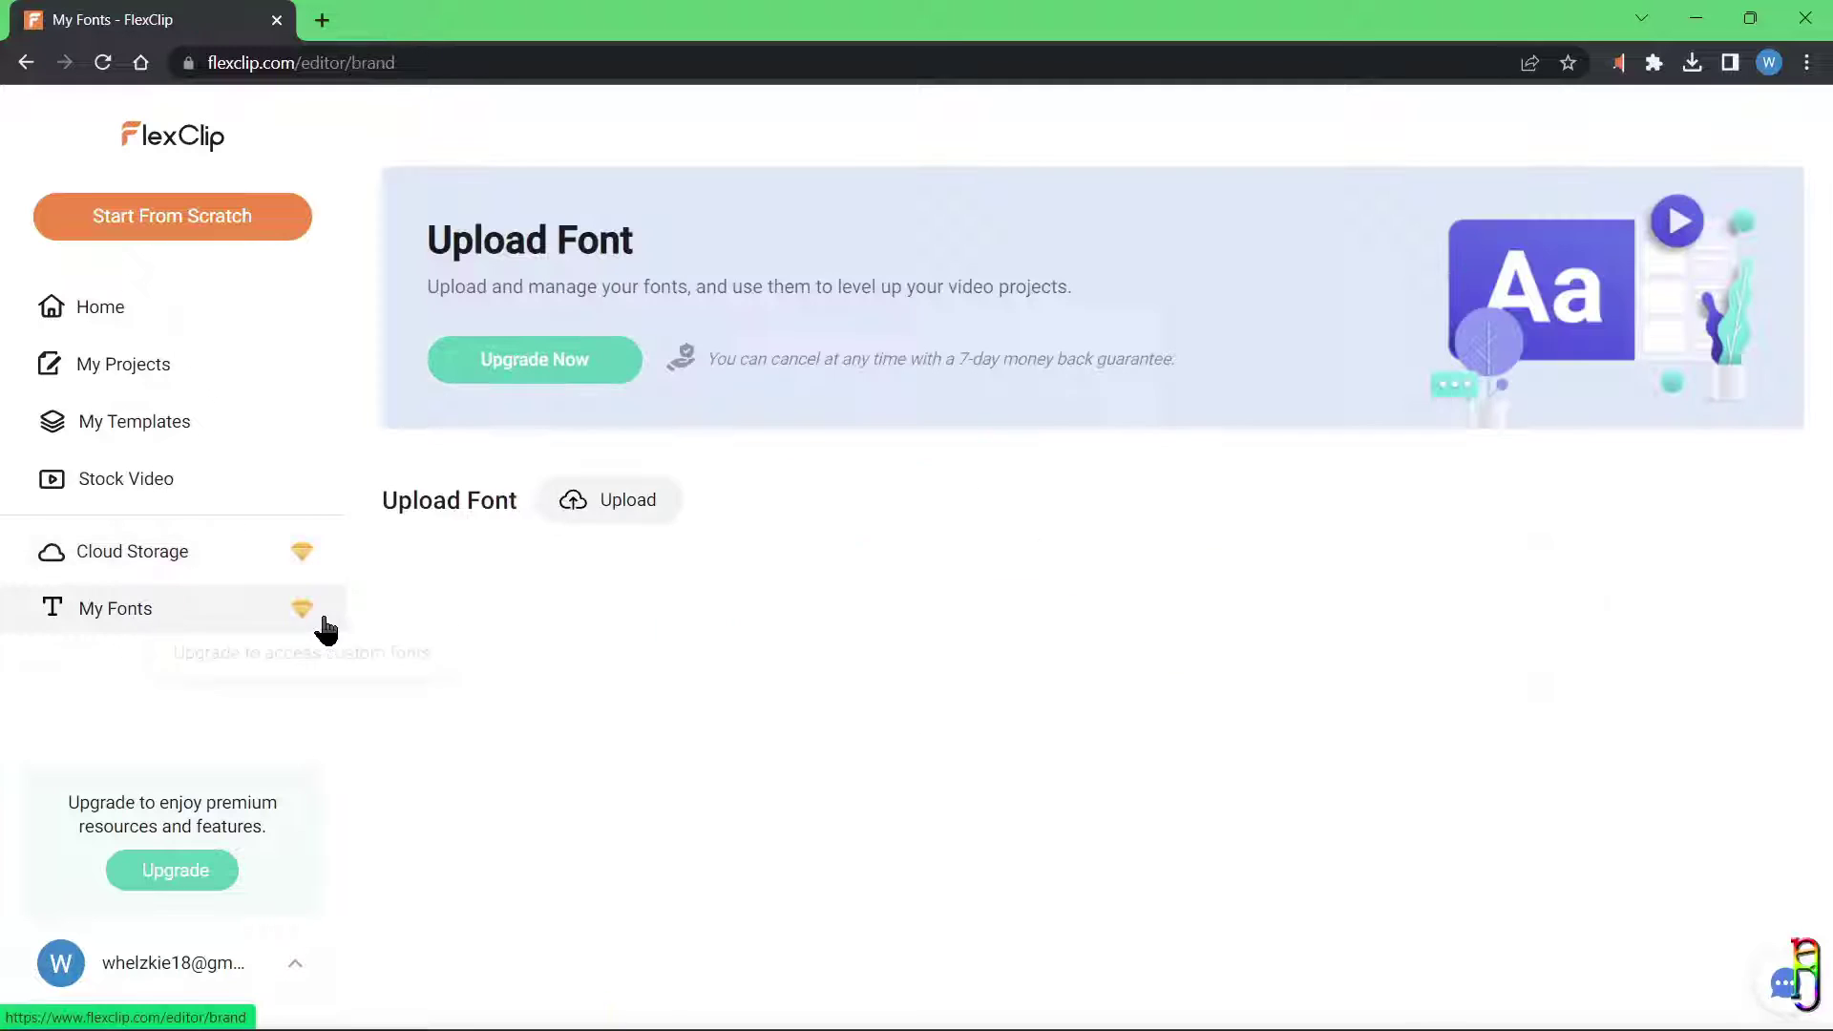
left_click(311, 965)
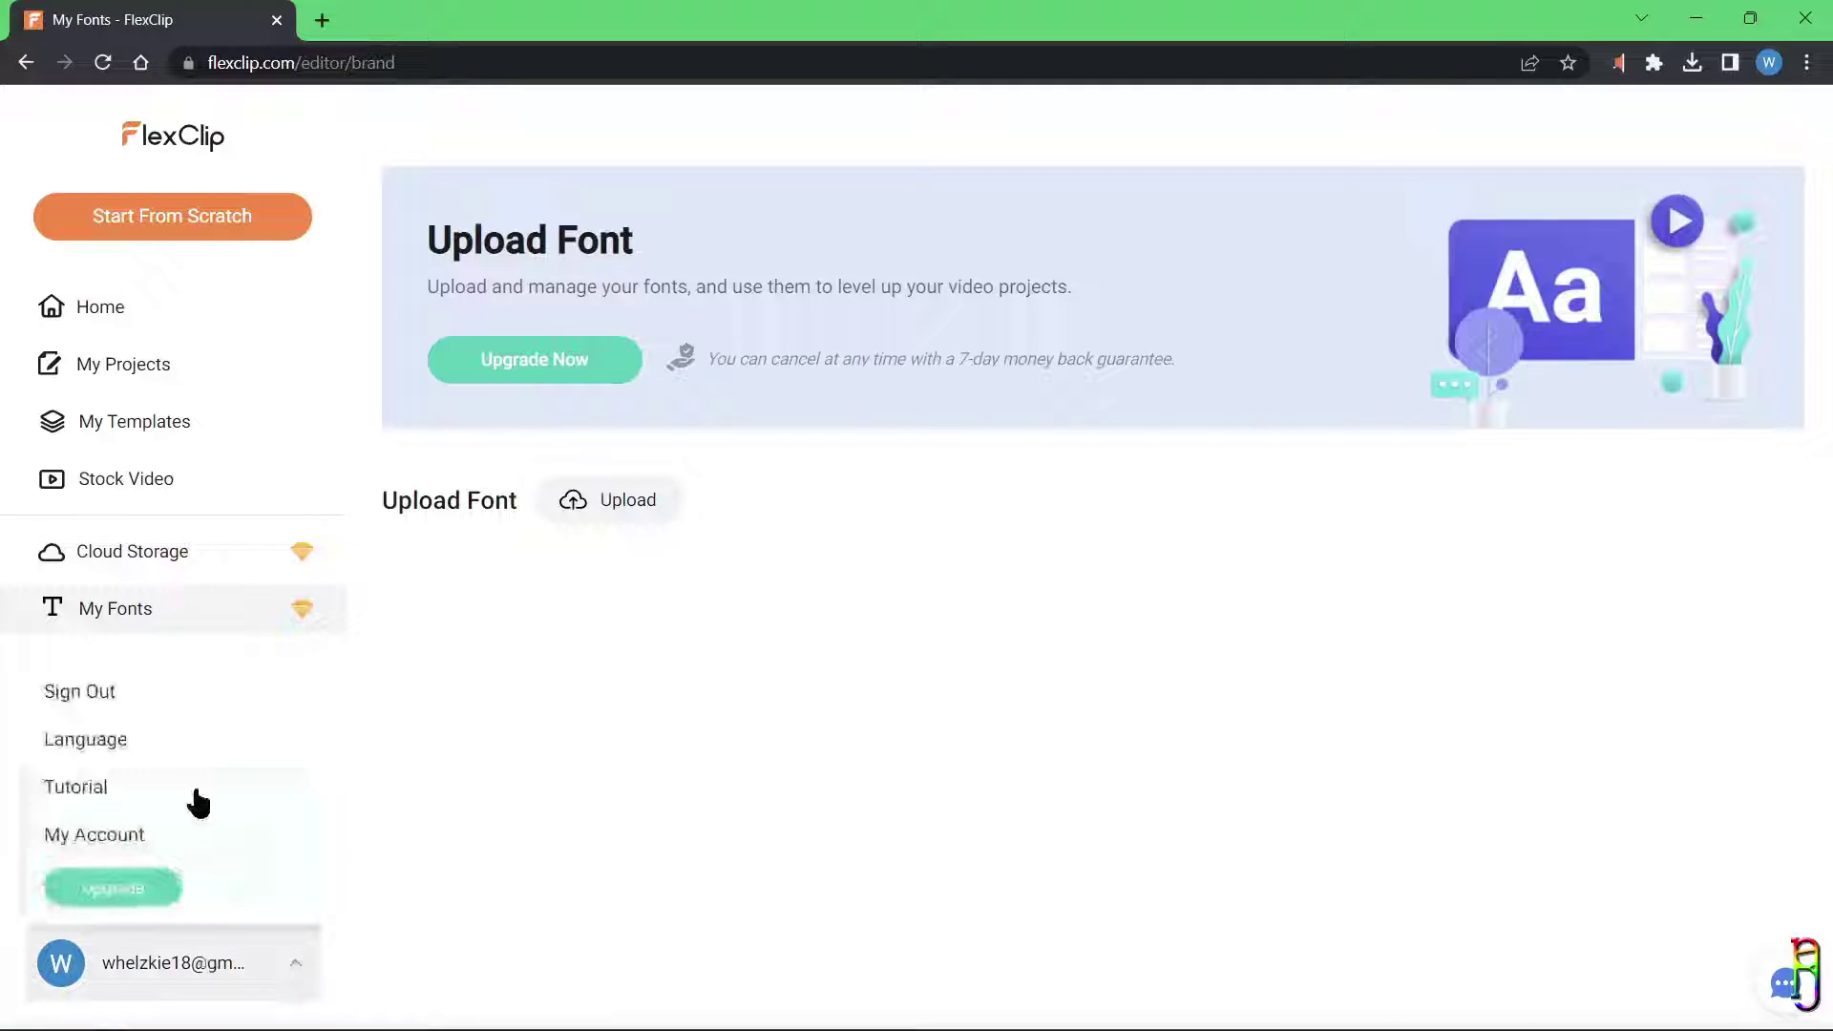
left_click(140, 754)
left_click(1051, 453)
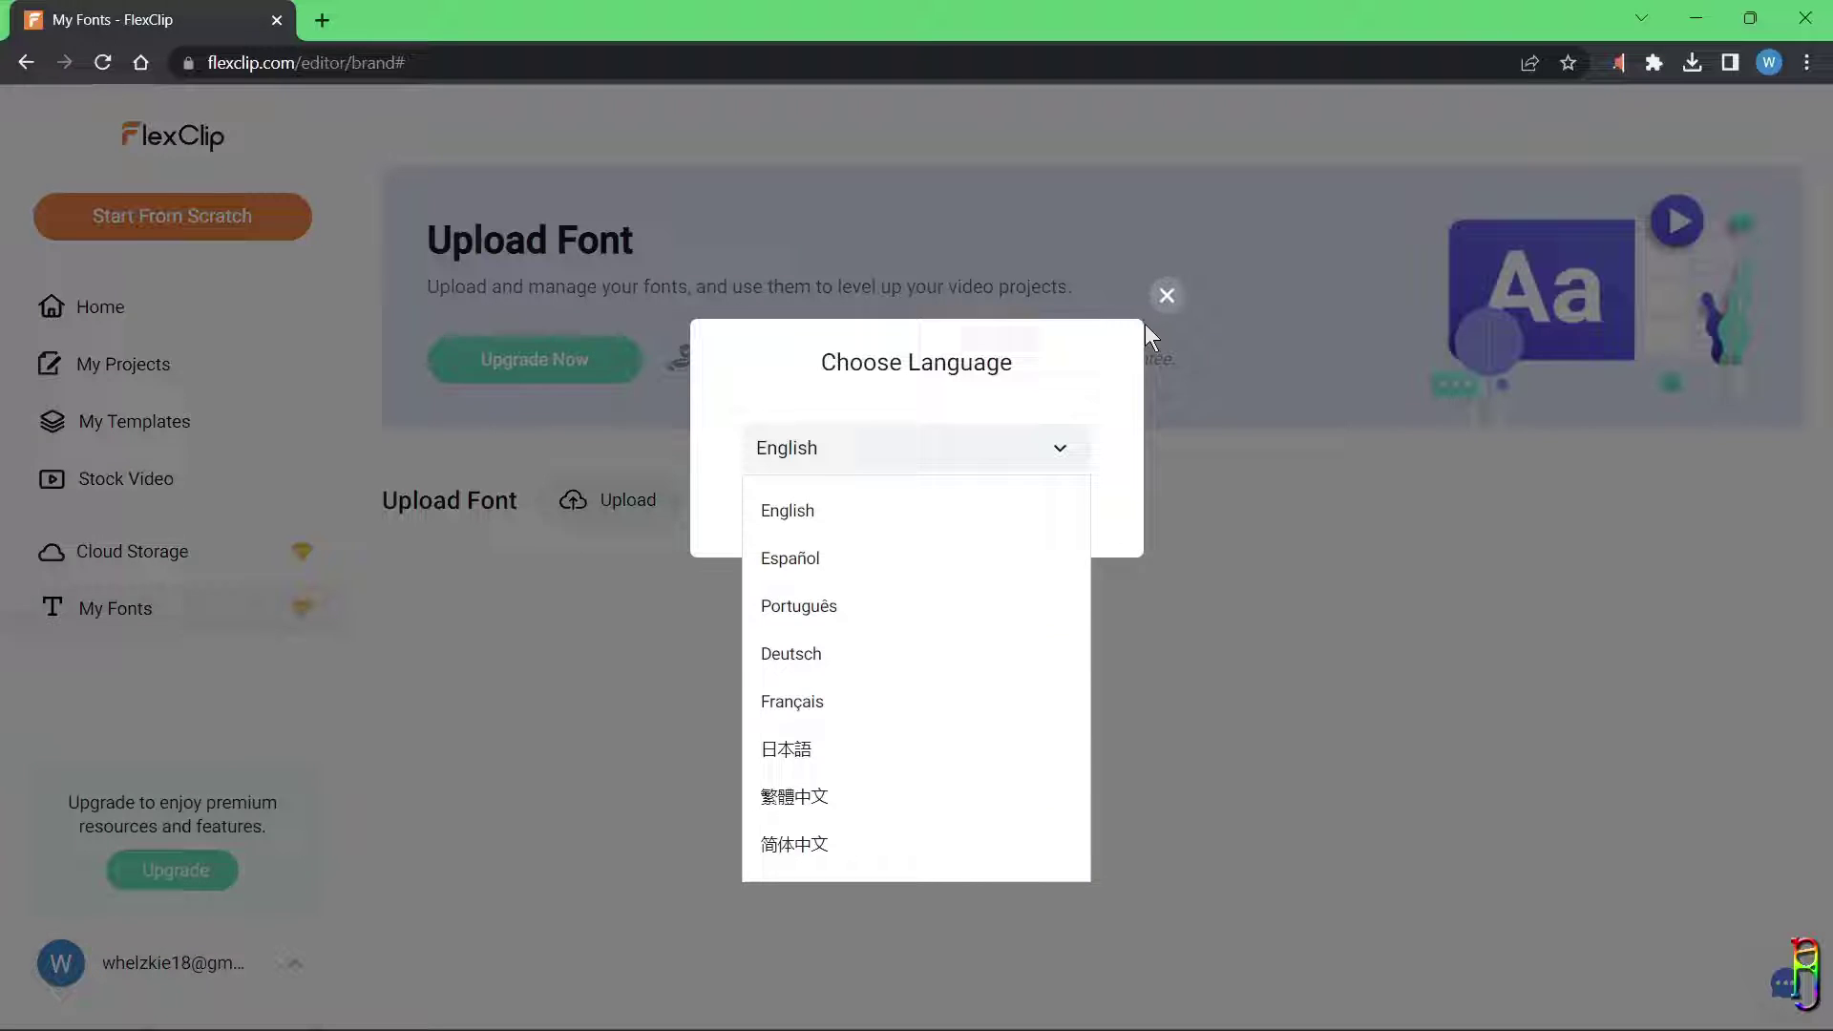
left_click(1174, 296)
Step: Read the Getting Started Tutorial's Edit Video section, then close it to return to My Fonts
left_click(180, 966)
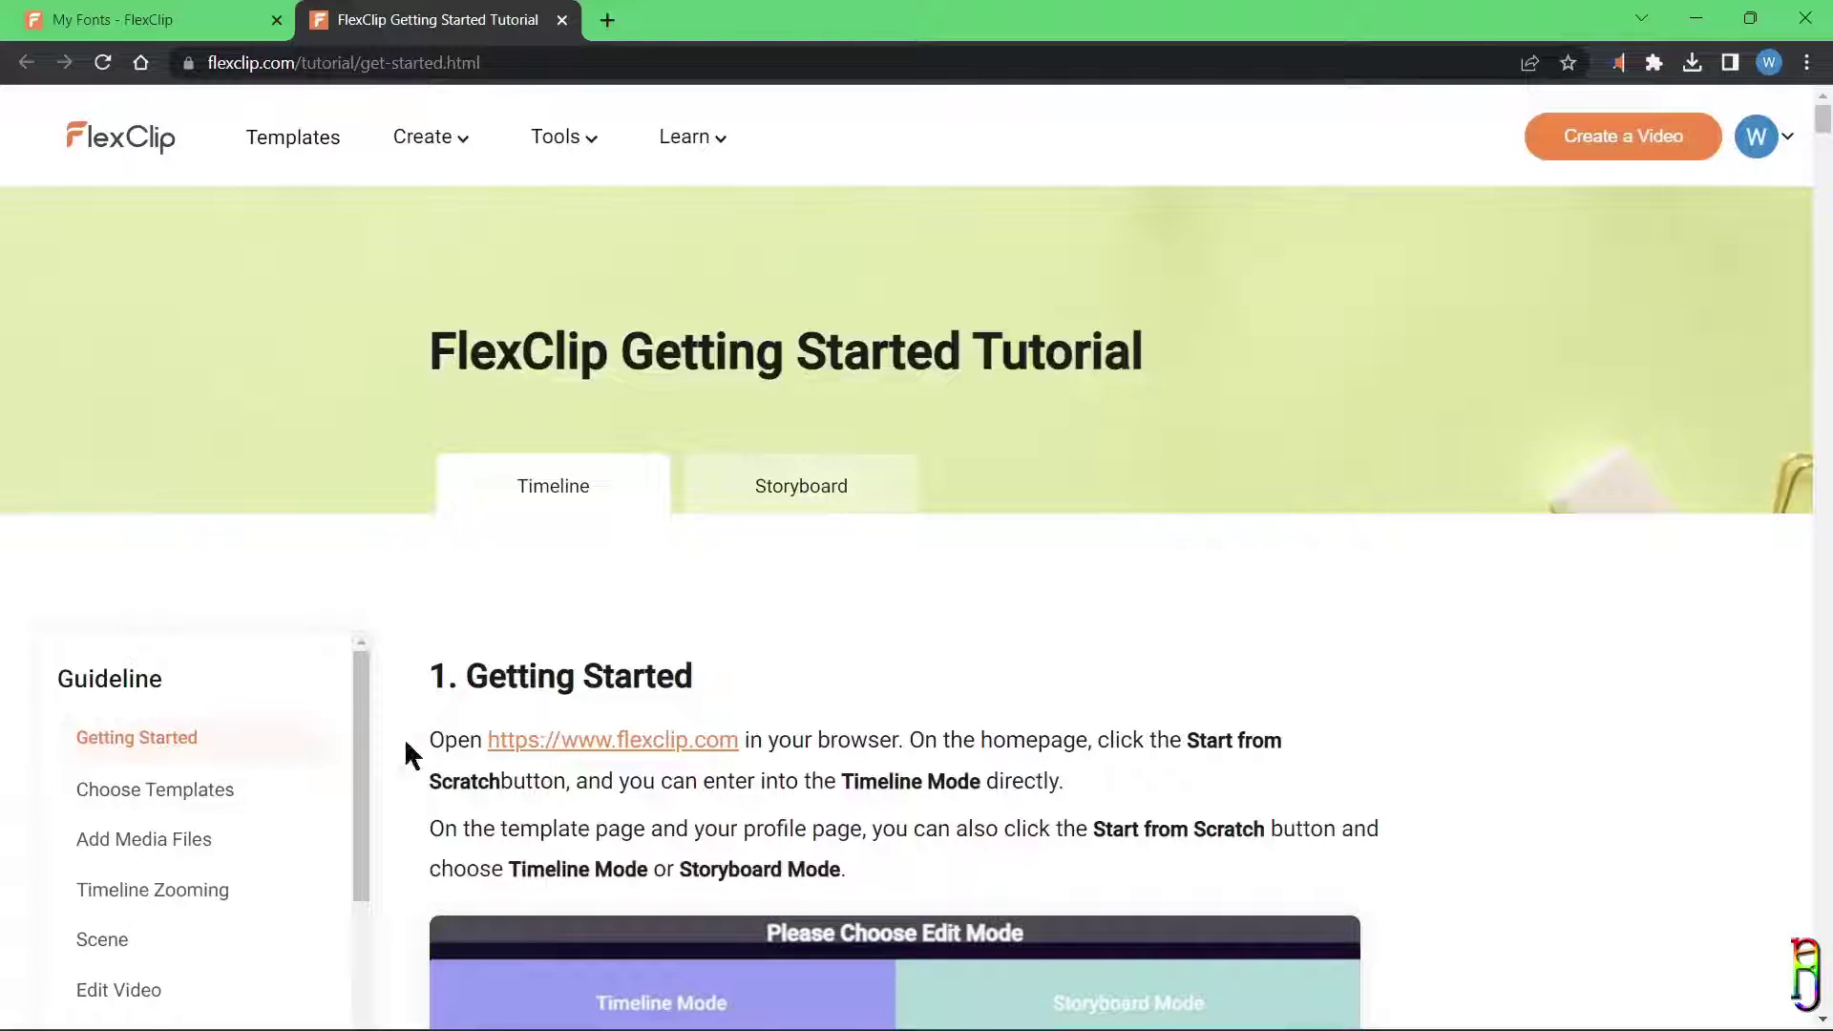
scroll(404, 737, "down", 12)
left_click(182, 611)
scroll(1427, 846, "down", 5)
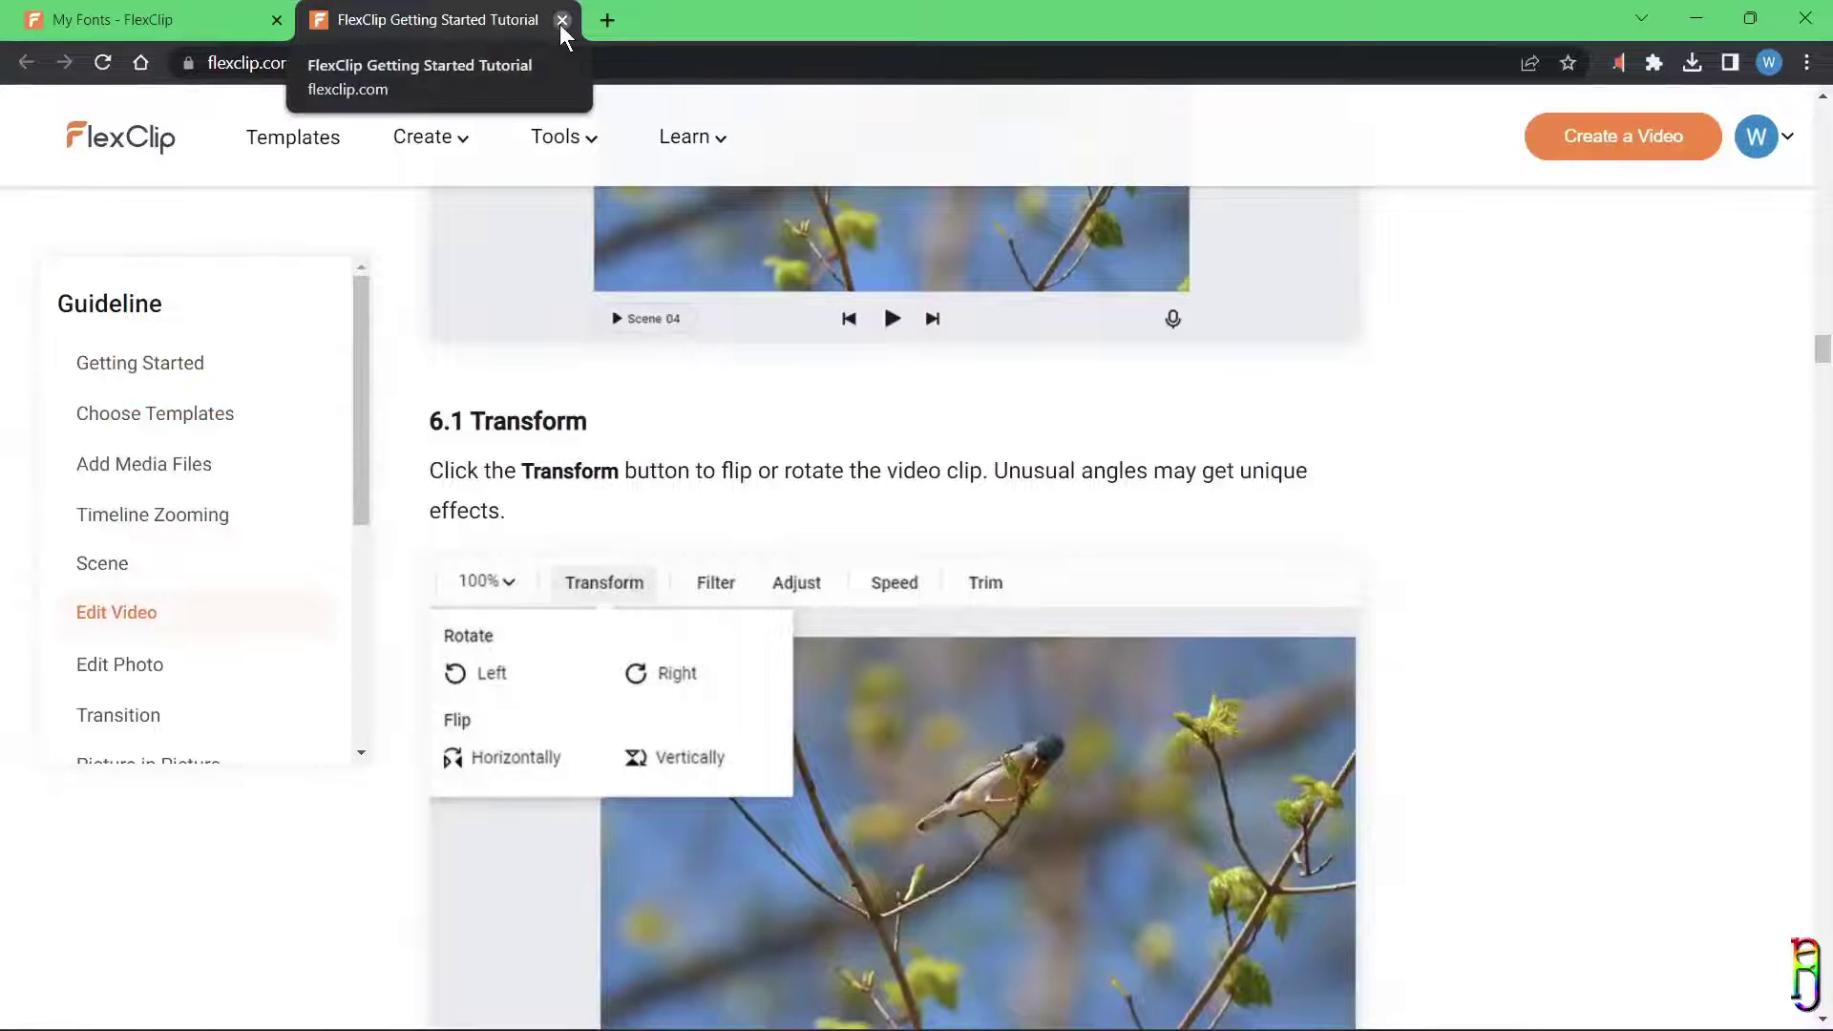
left_click(561, 20)
Step: Review the account's Password, Social, Billing (Free plan) and White list pages, then go back to My Fonts
left_click(122, 845)
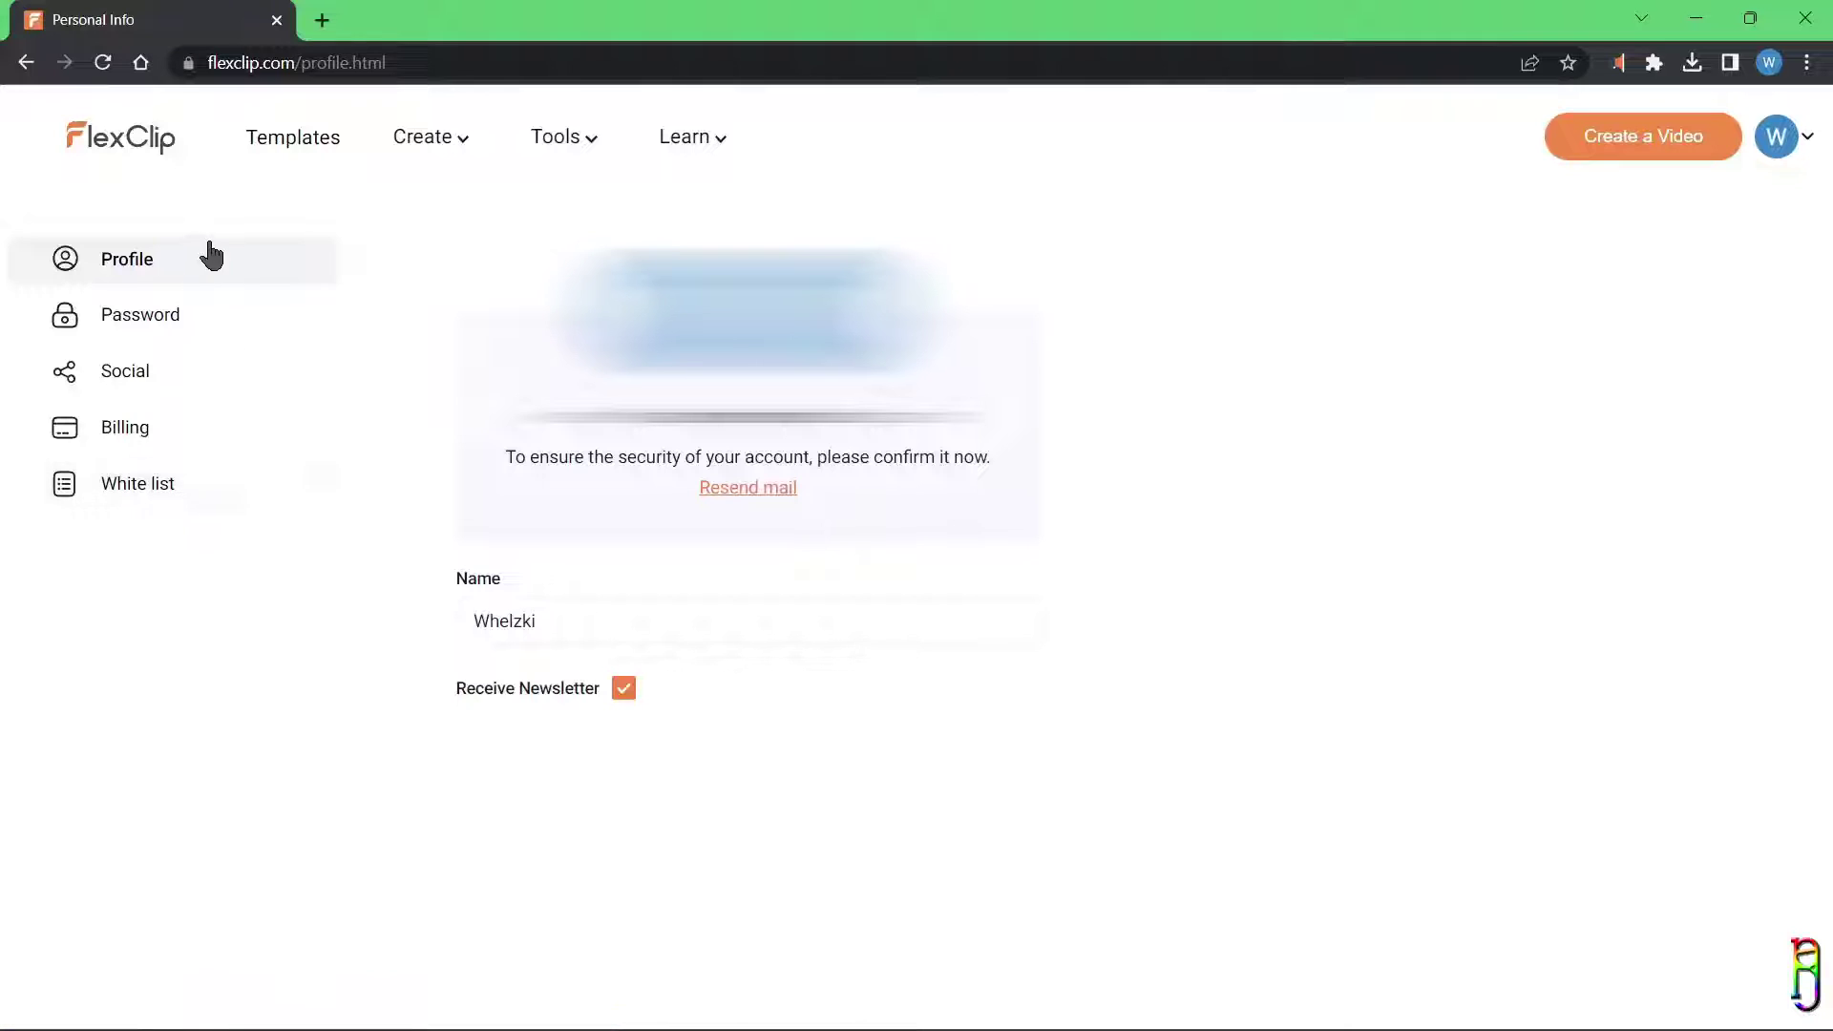
left_click(219, 336)
left_click(135, 368)
left_click(147, 430)
left_click(134, 371)
left_click(129, 432)
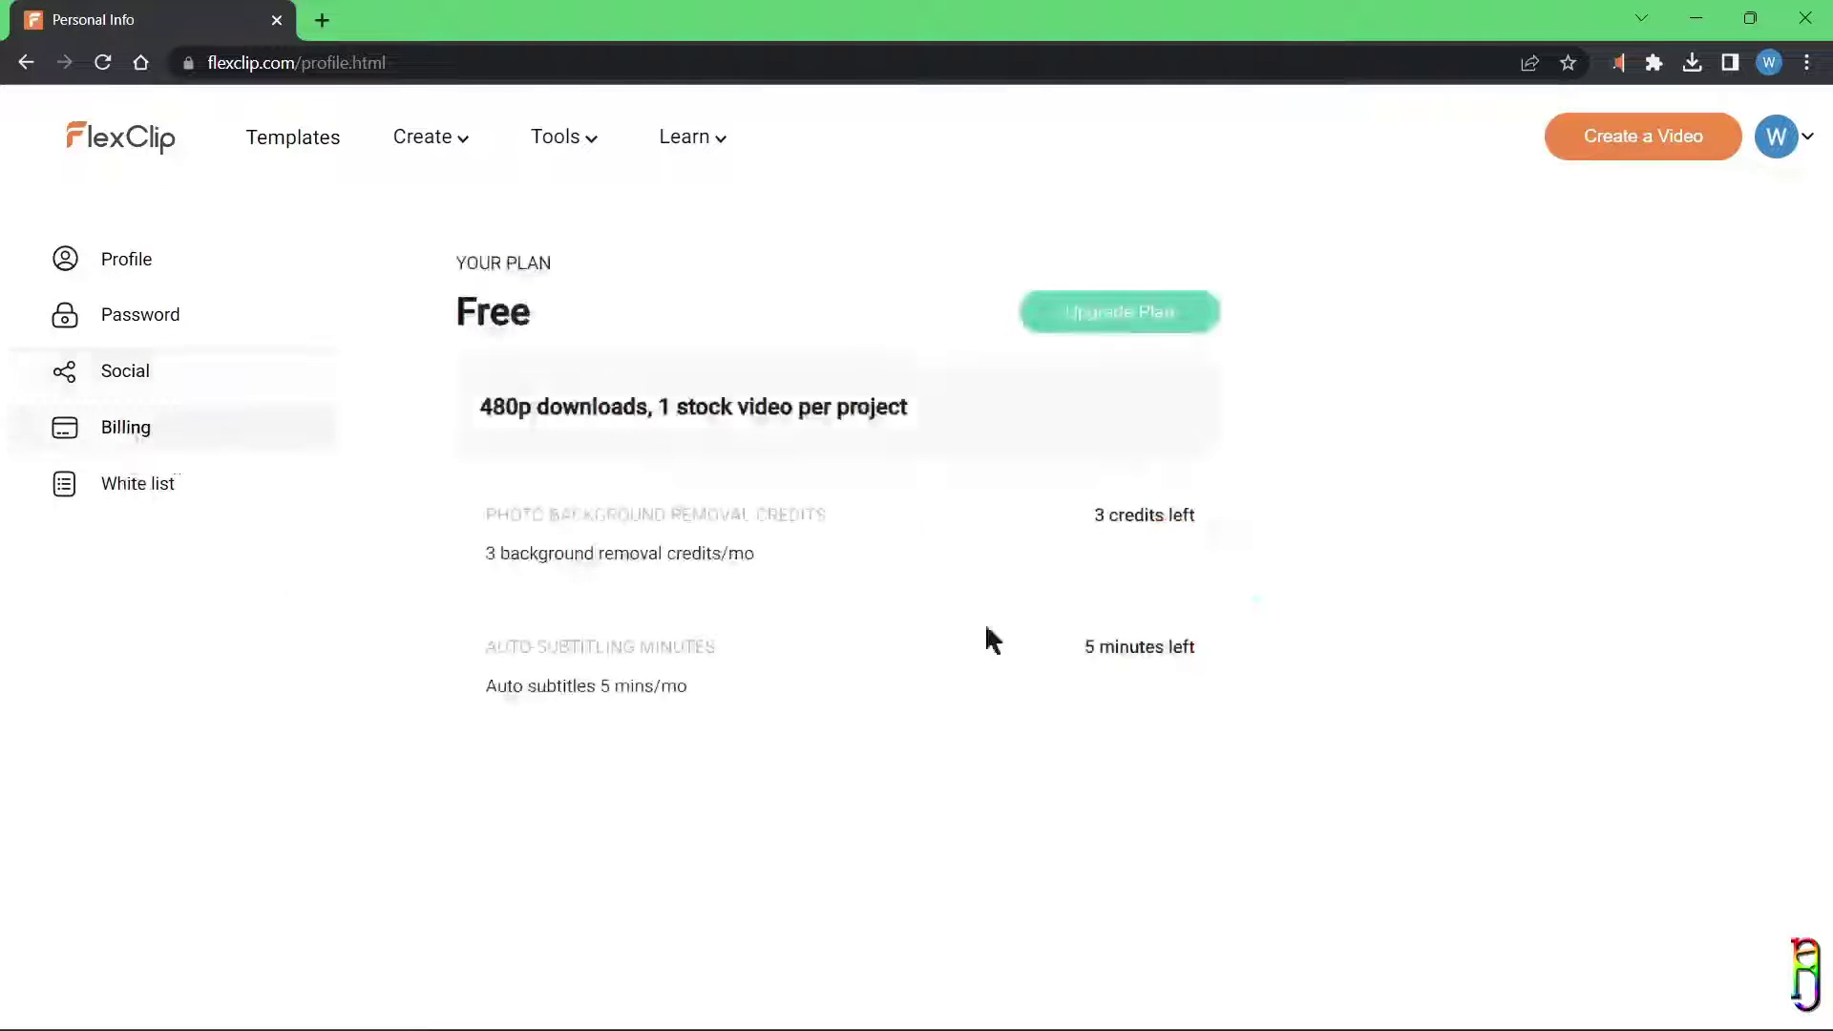
left_click(153, 495)
left_click(521, 551)
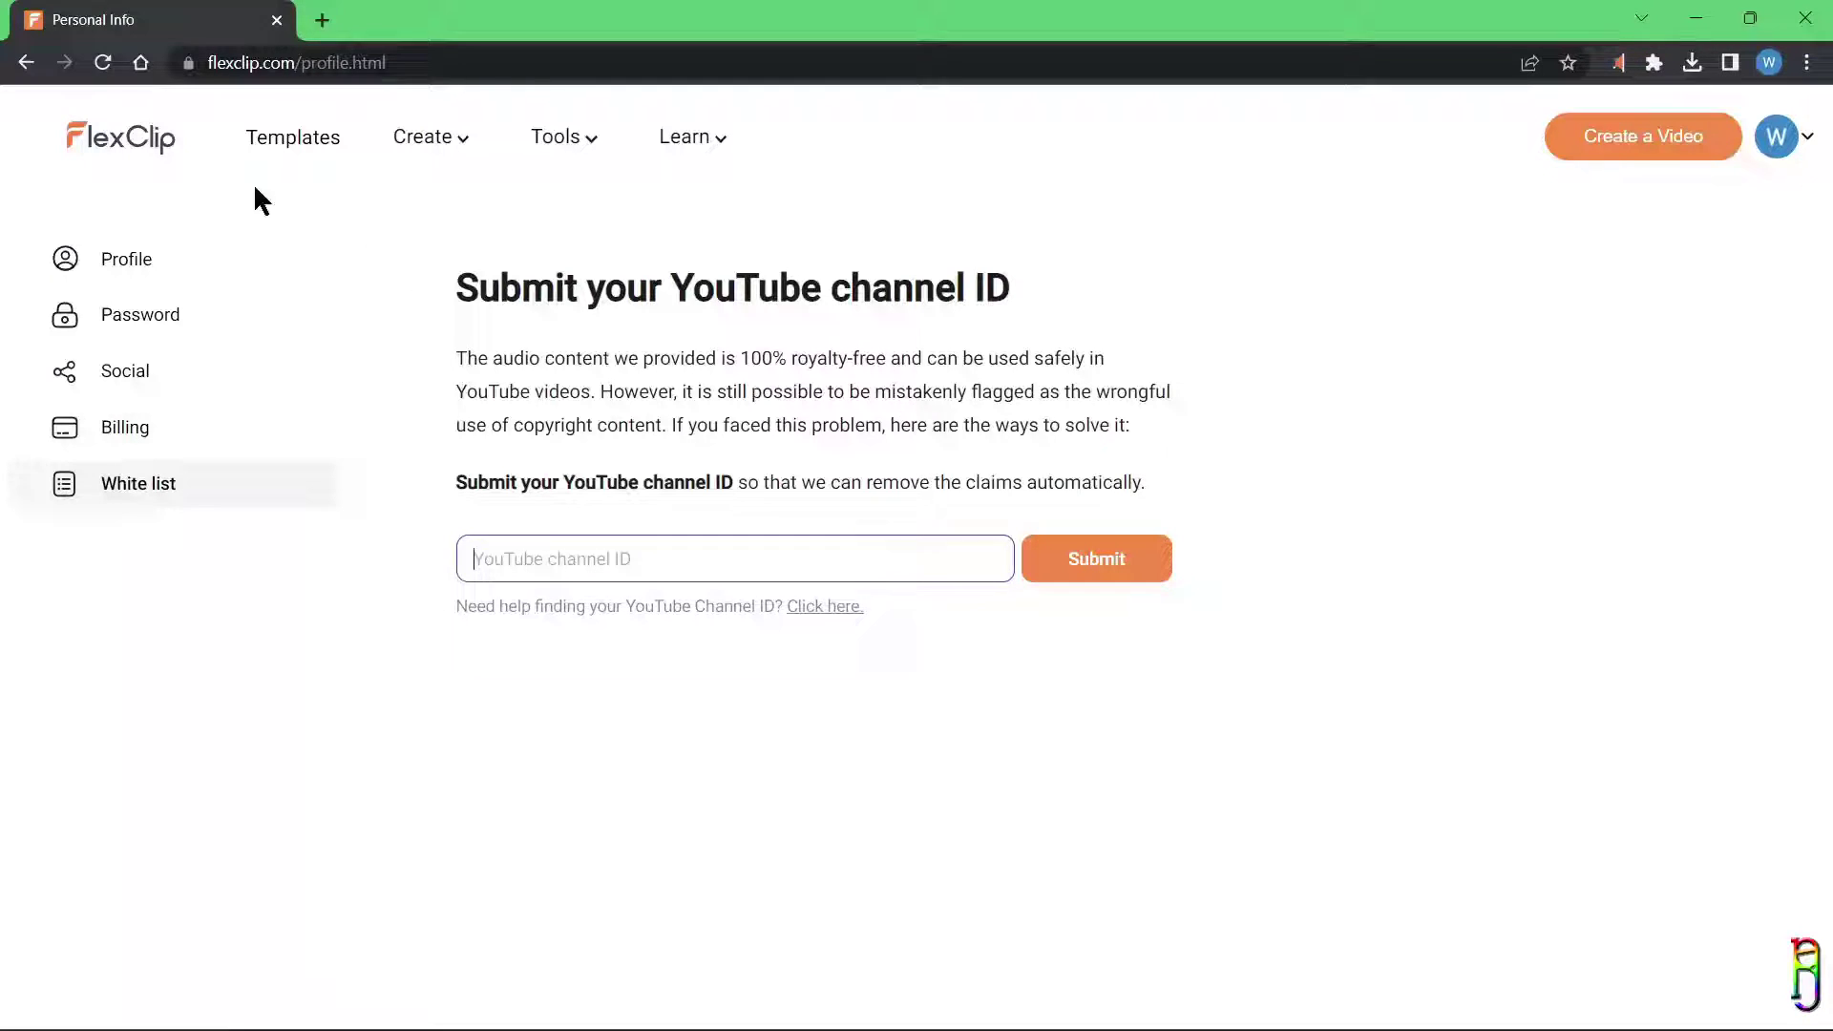
left_click(27, 63)
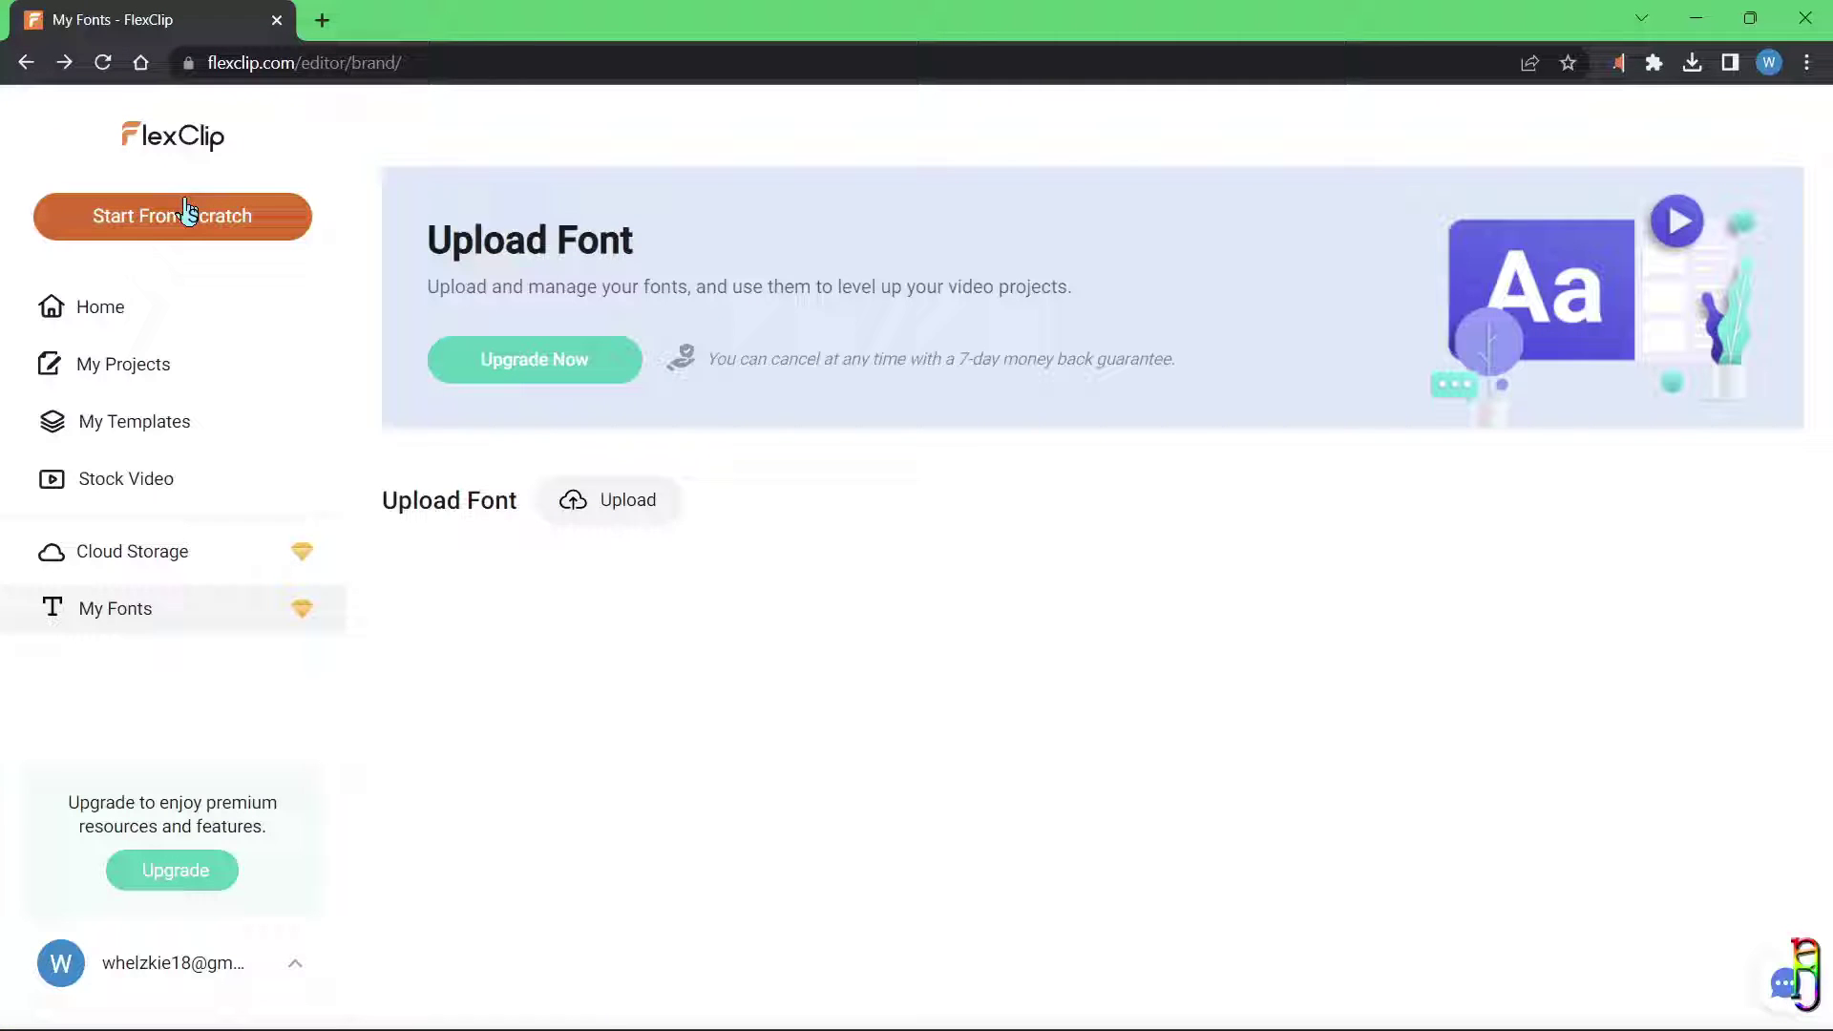
Step: Create a from-scratch project at 16:9 in Storyboard Mode
left_click(173, 224)
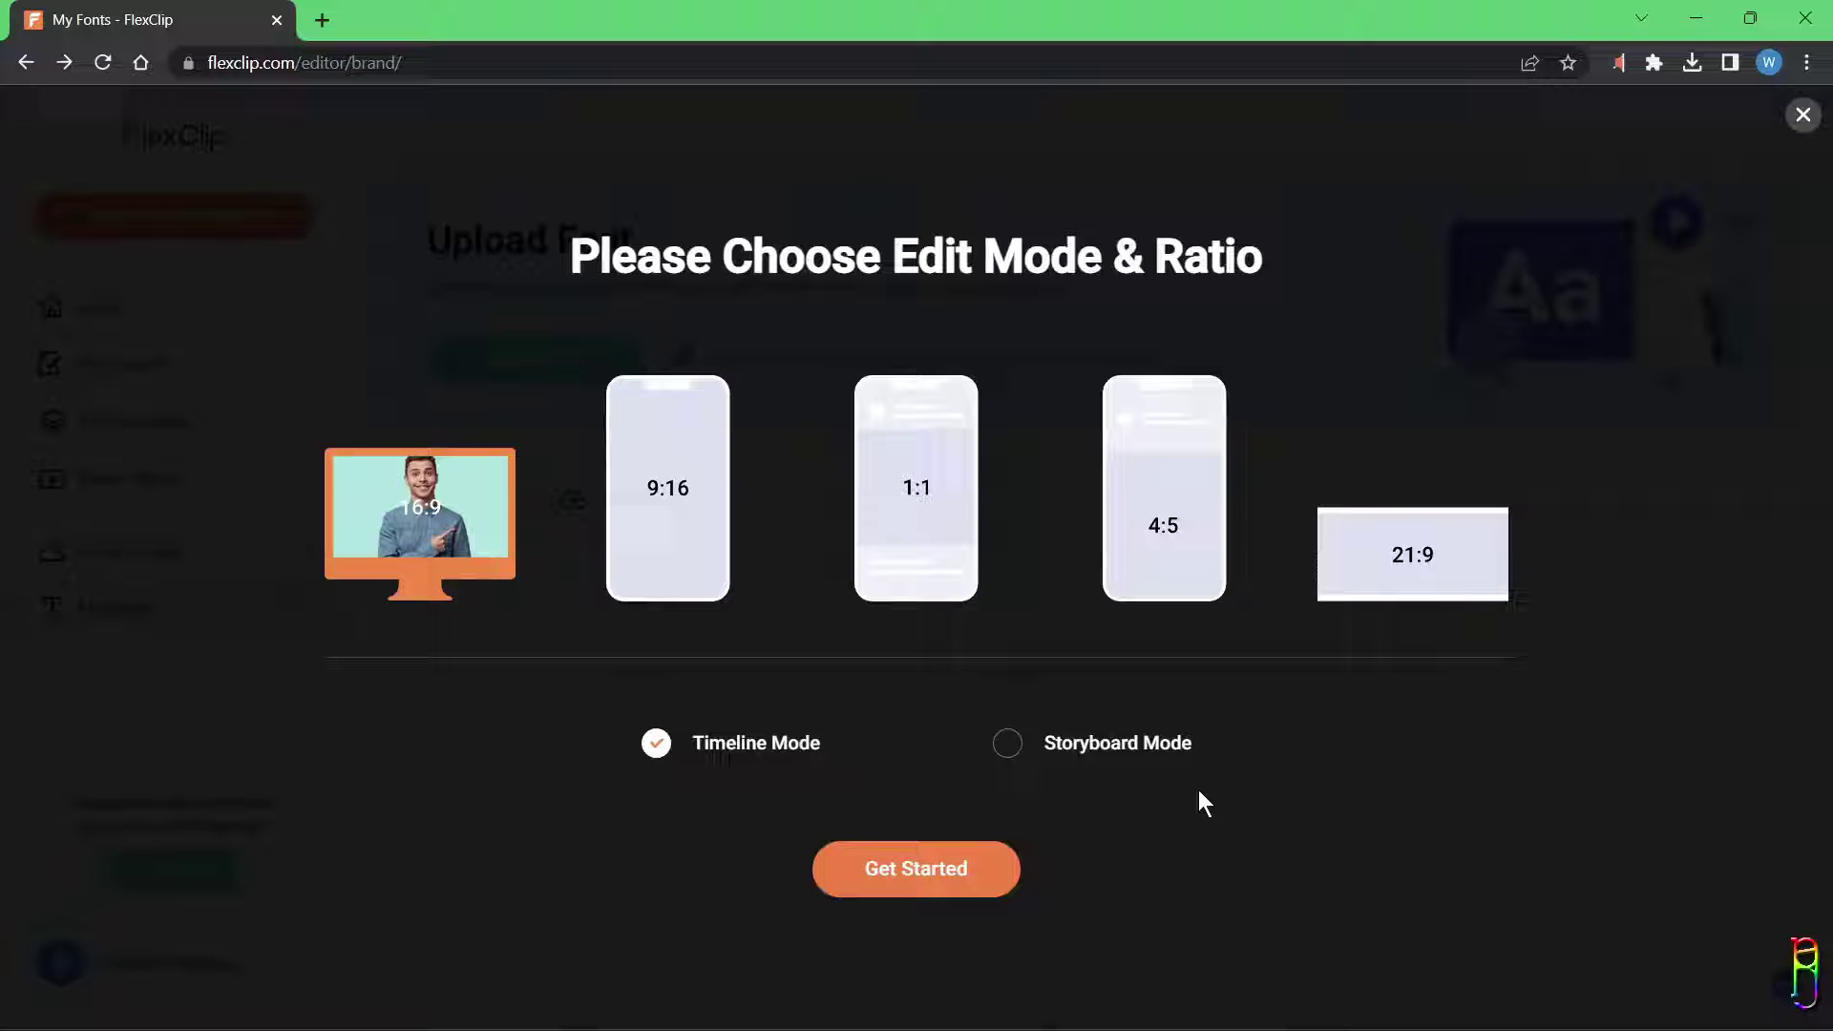
left_click(1008, 758)
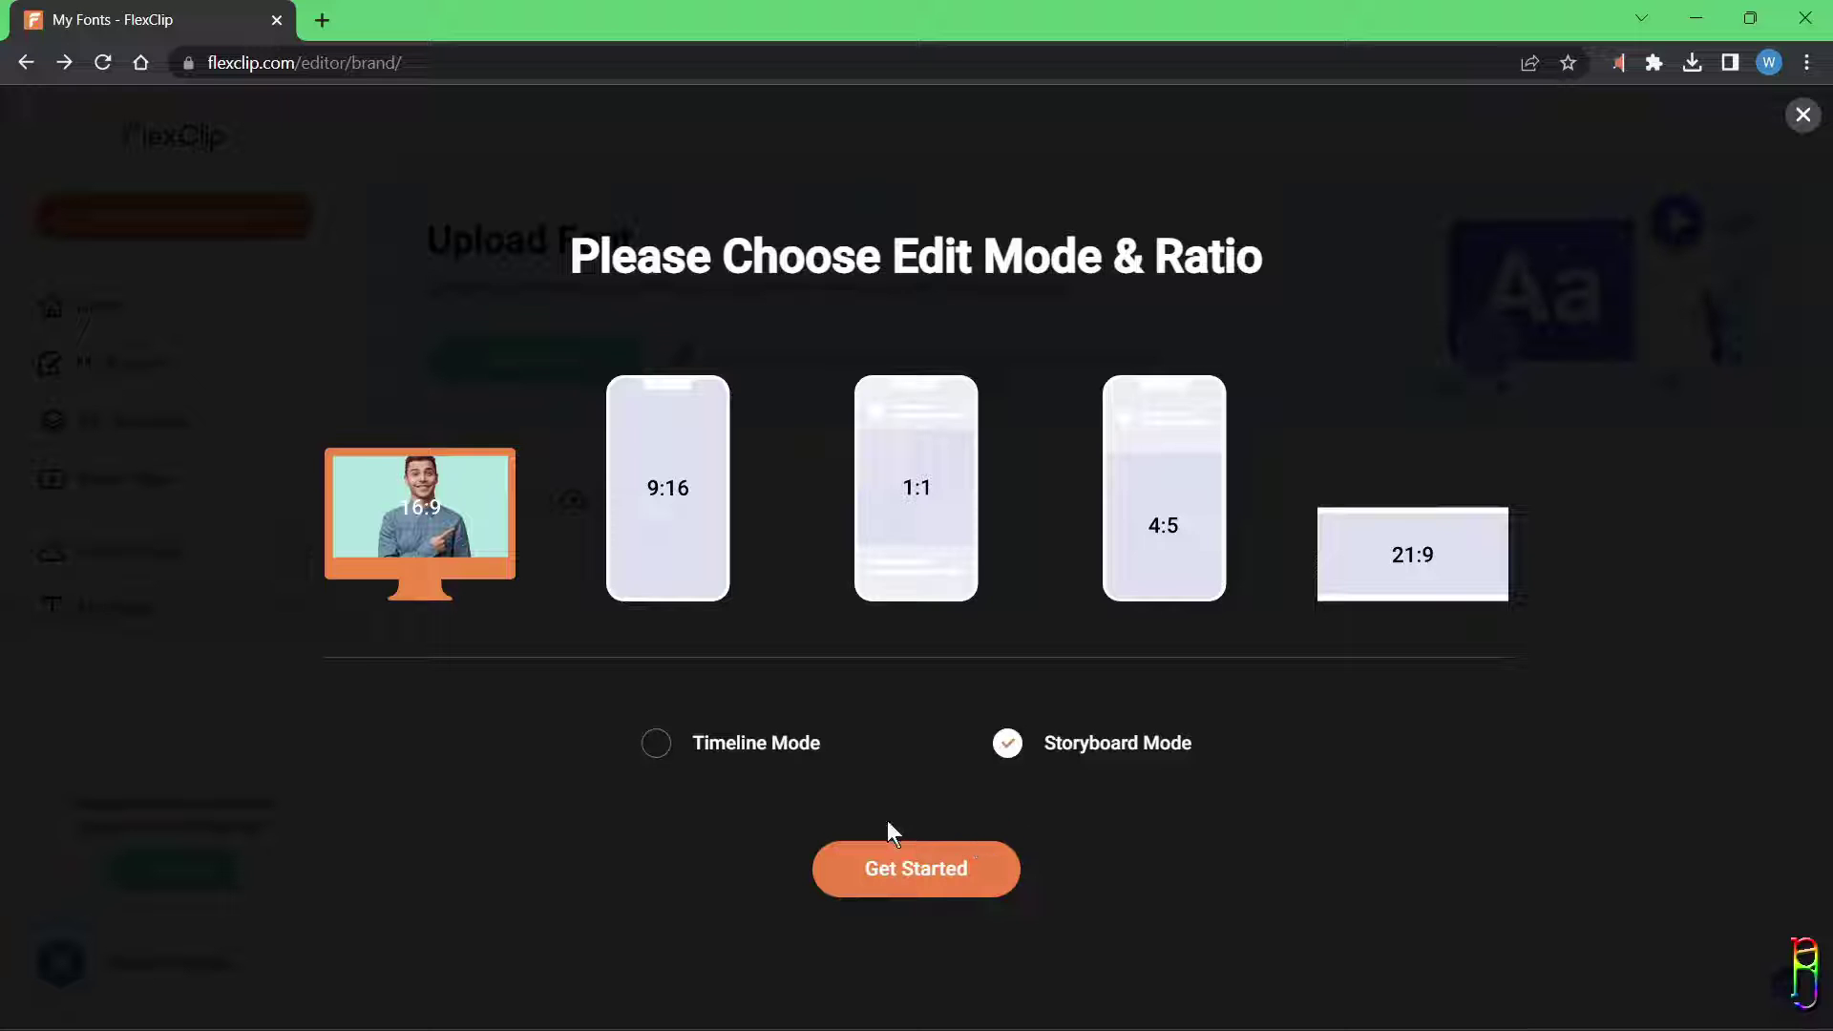
left_click(903, 884)
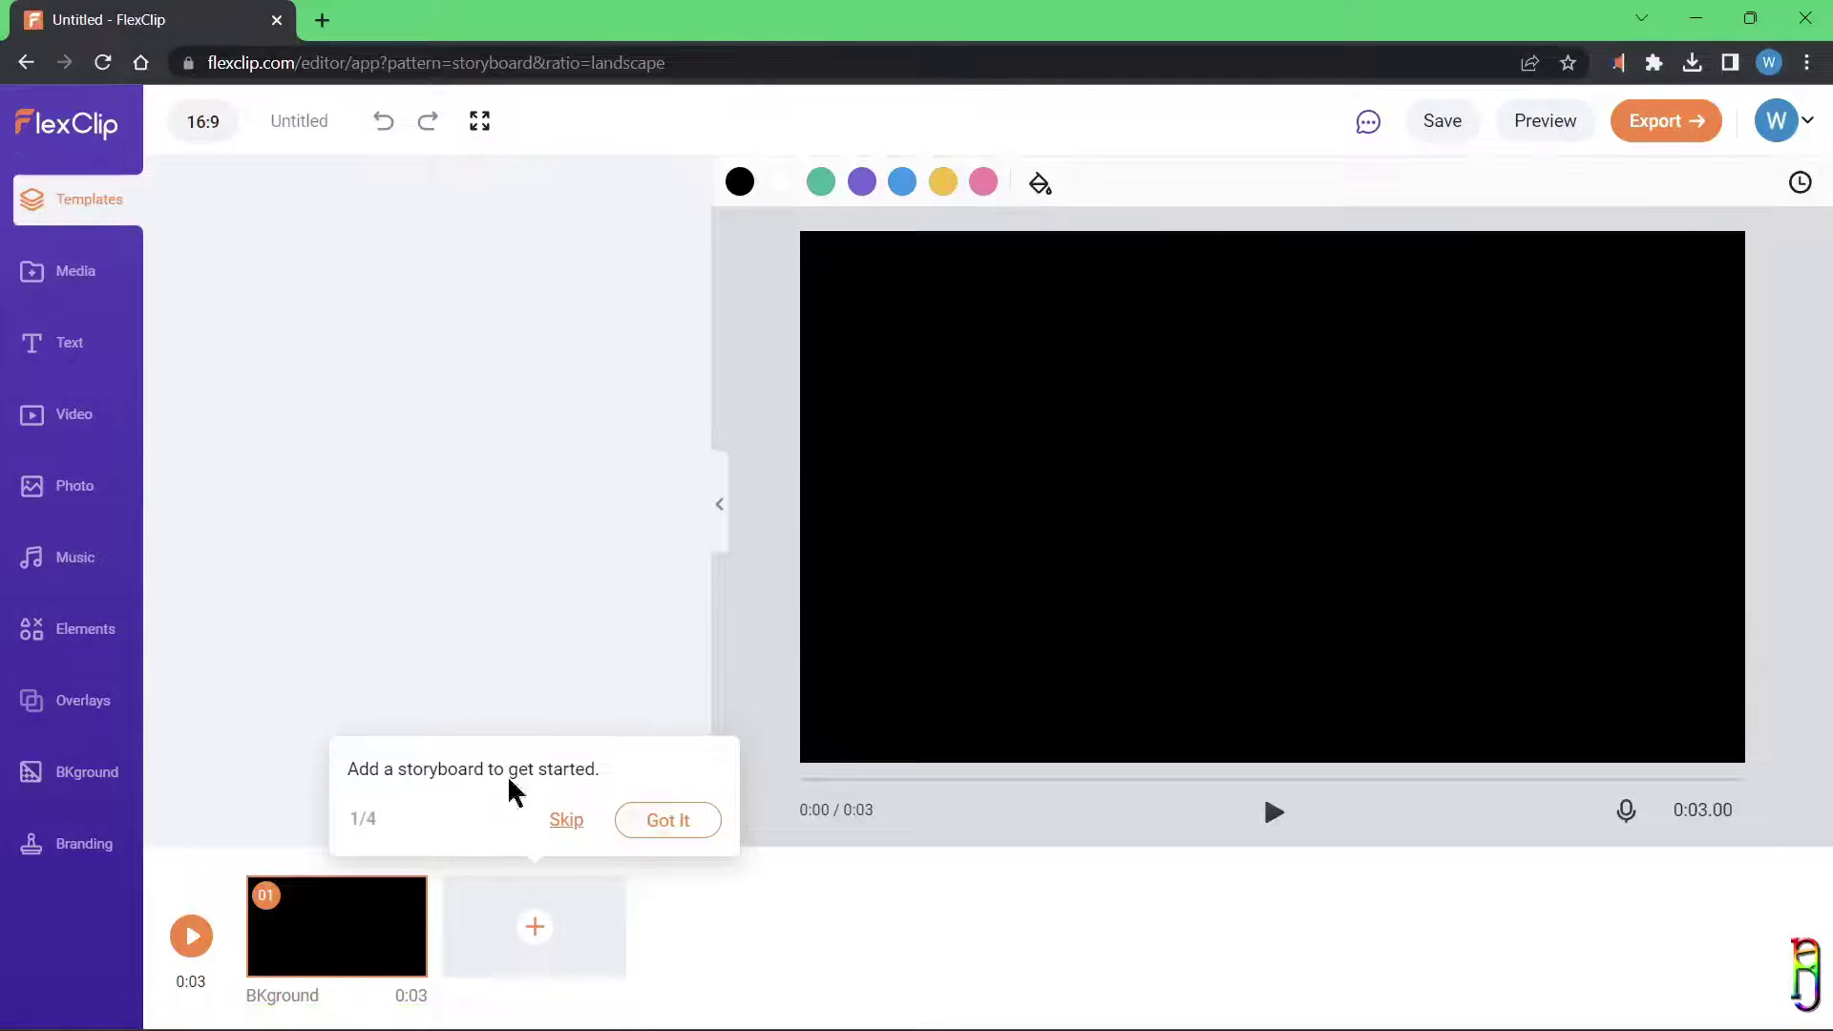
Step: Dismiss the tour tips and choose to apply all 6 Travel Slideshow template pages
left_click(674, 831)
left_click(497, 338)
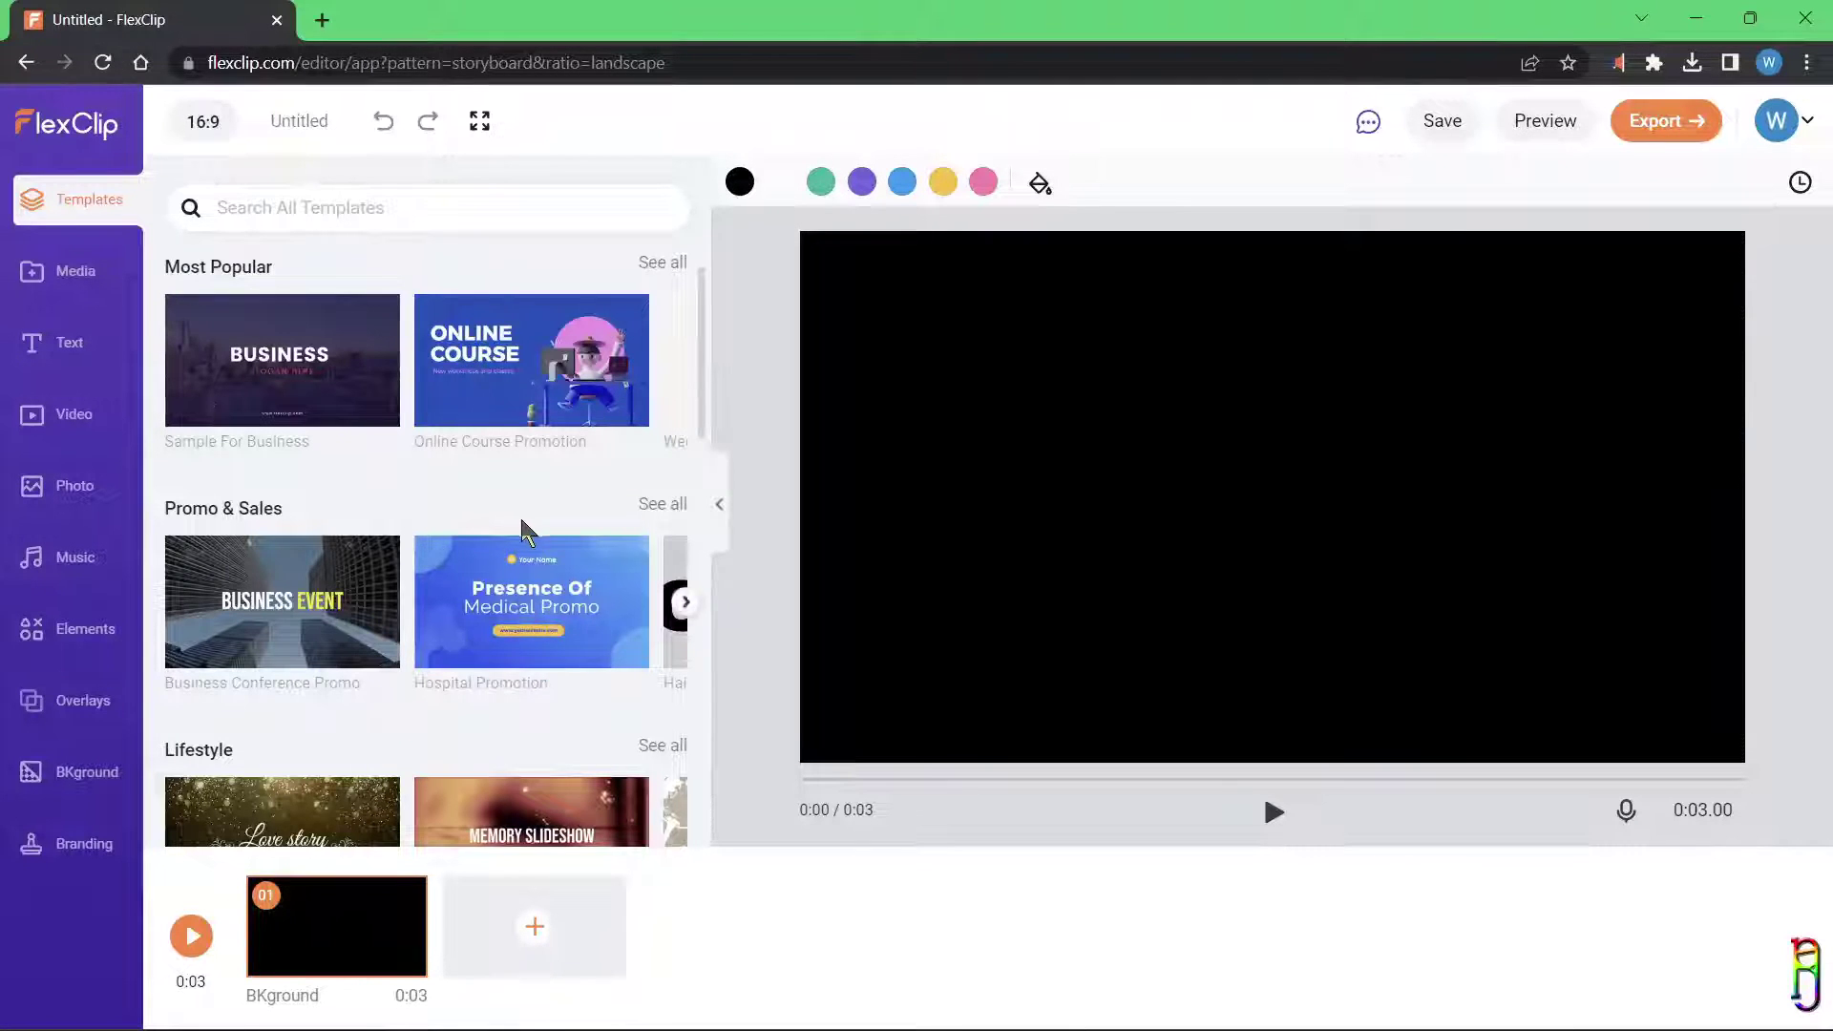
scroll(515, 716, "down", 14)
scroll(517, 684, "down", 10)
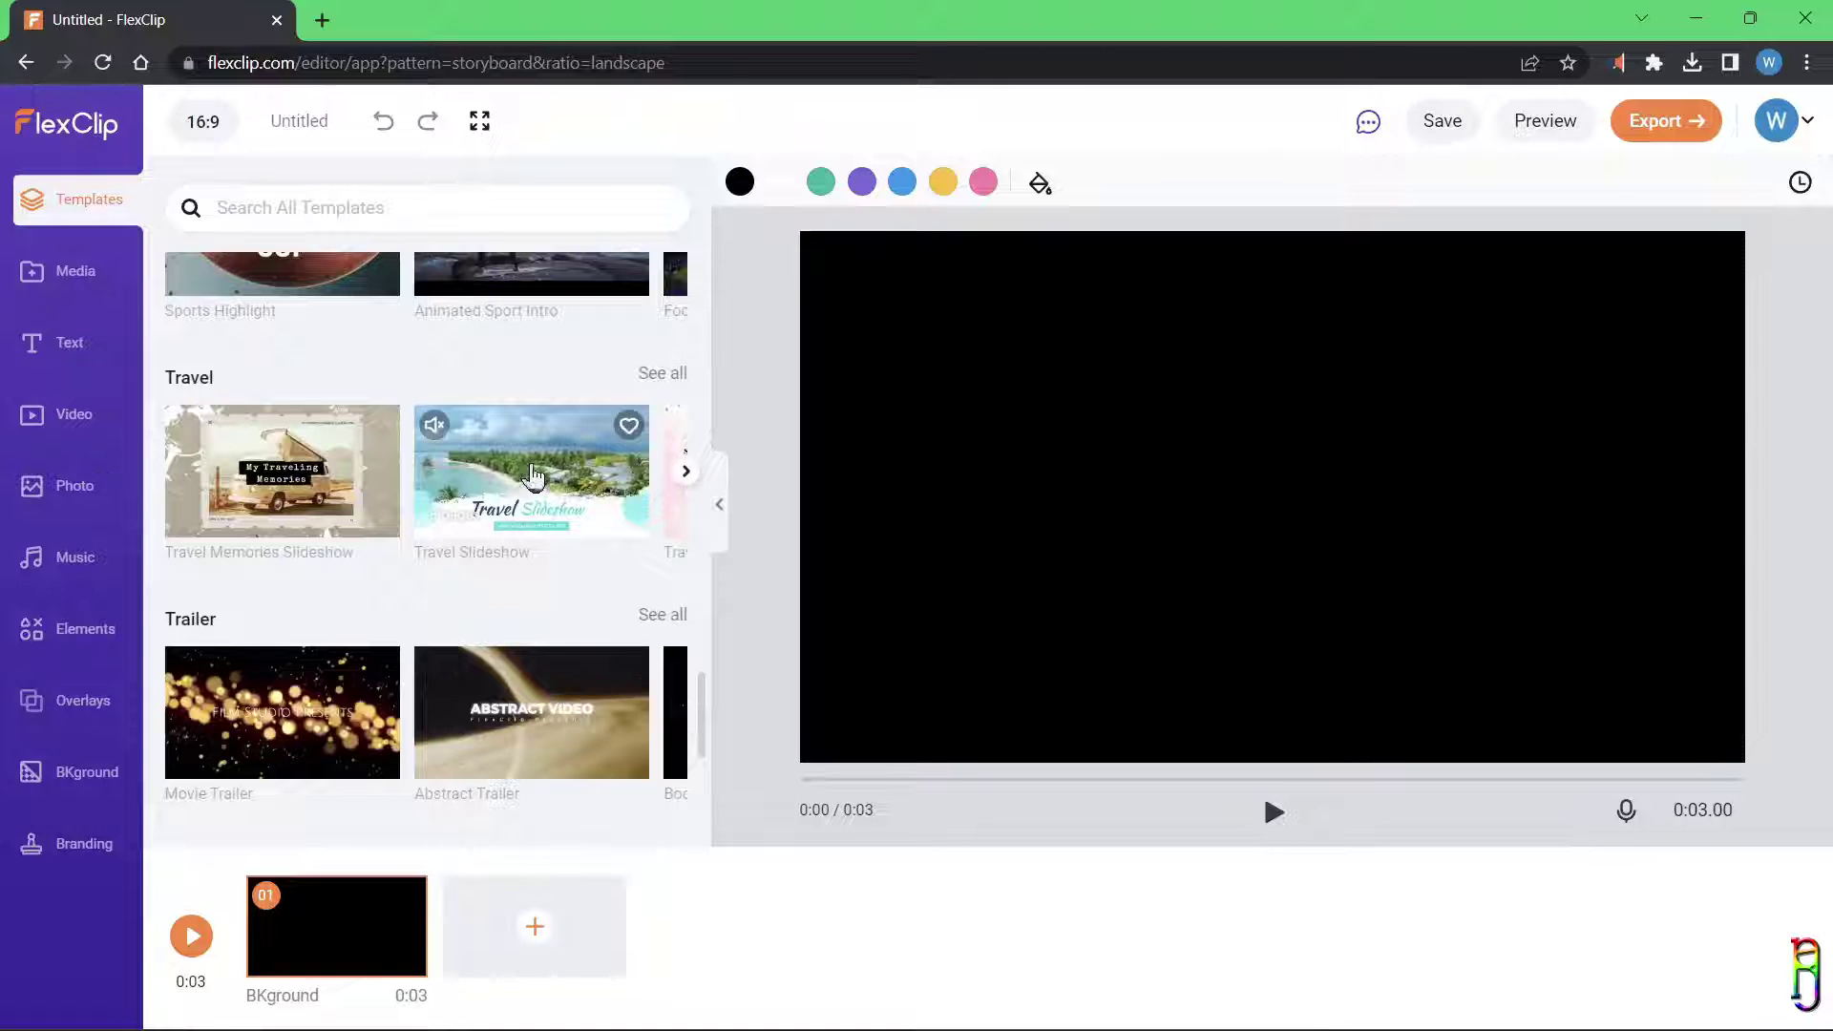
left_click(516, 461)
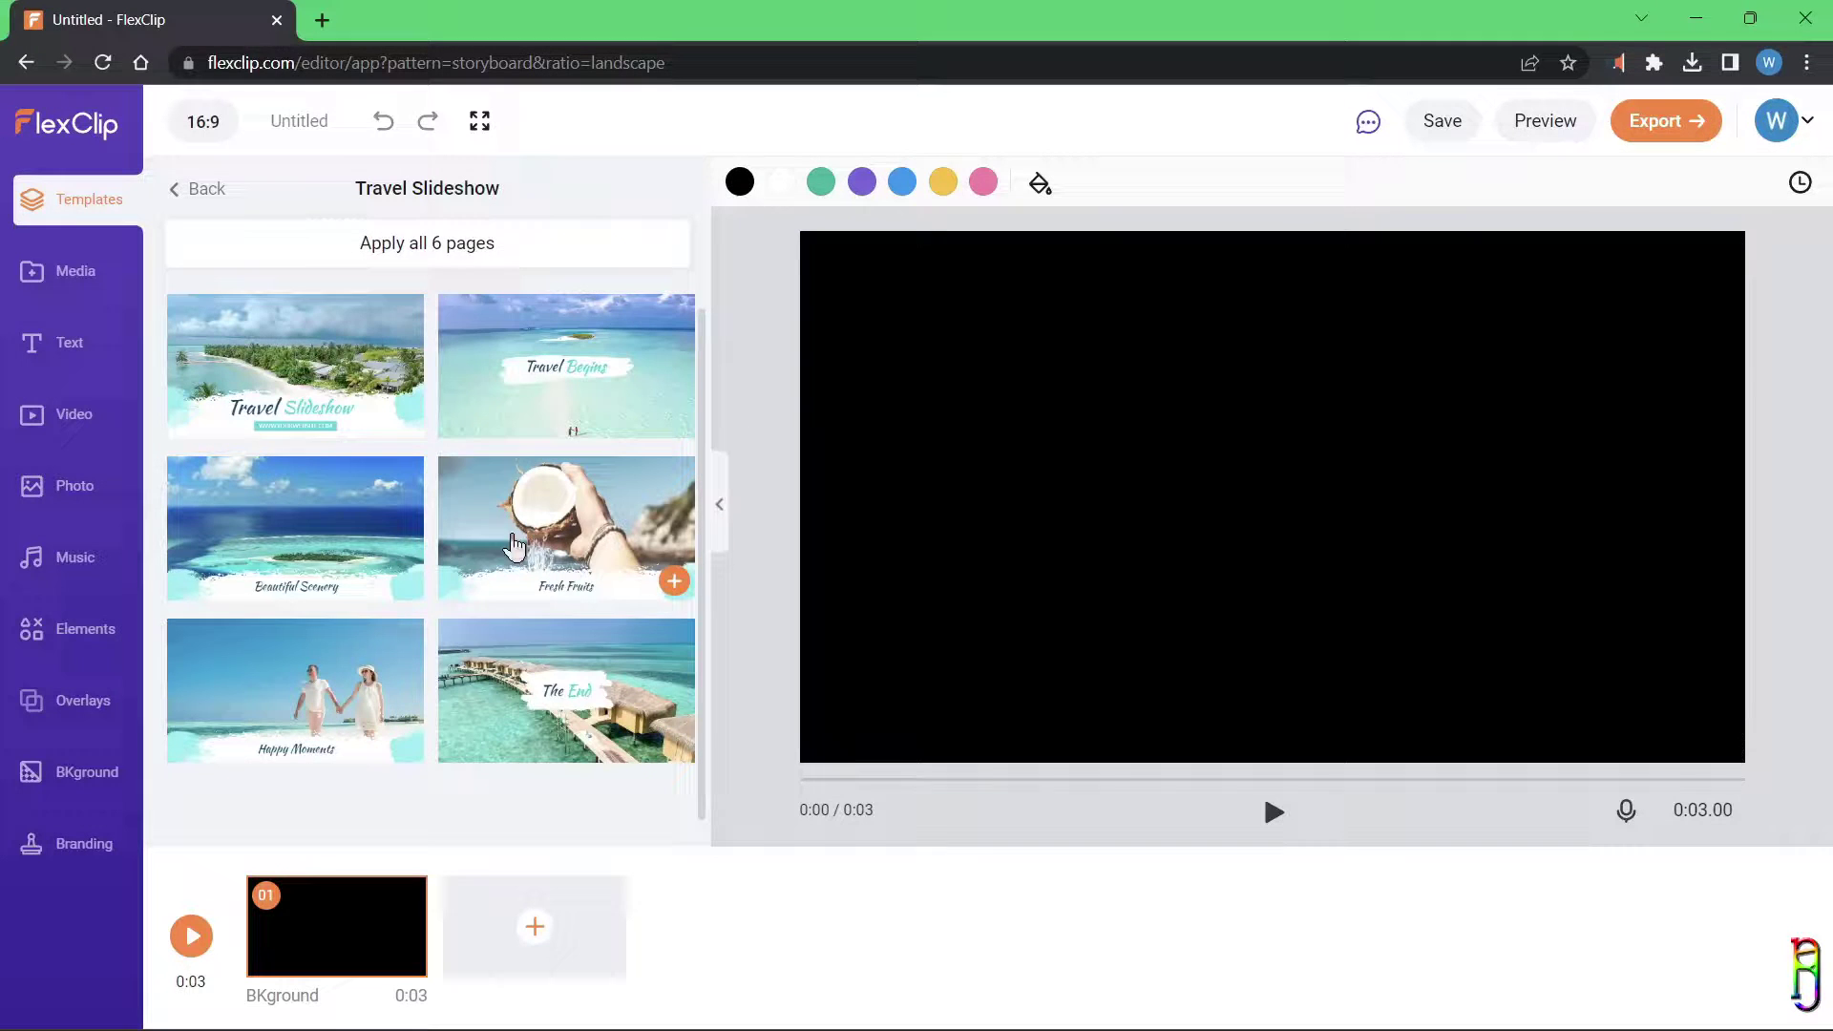
left_click(398, 251)
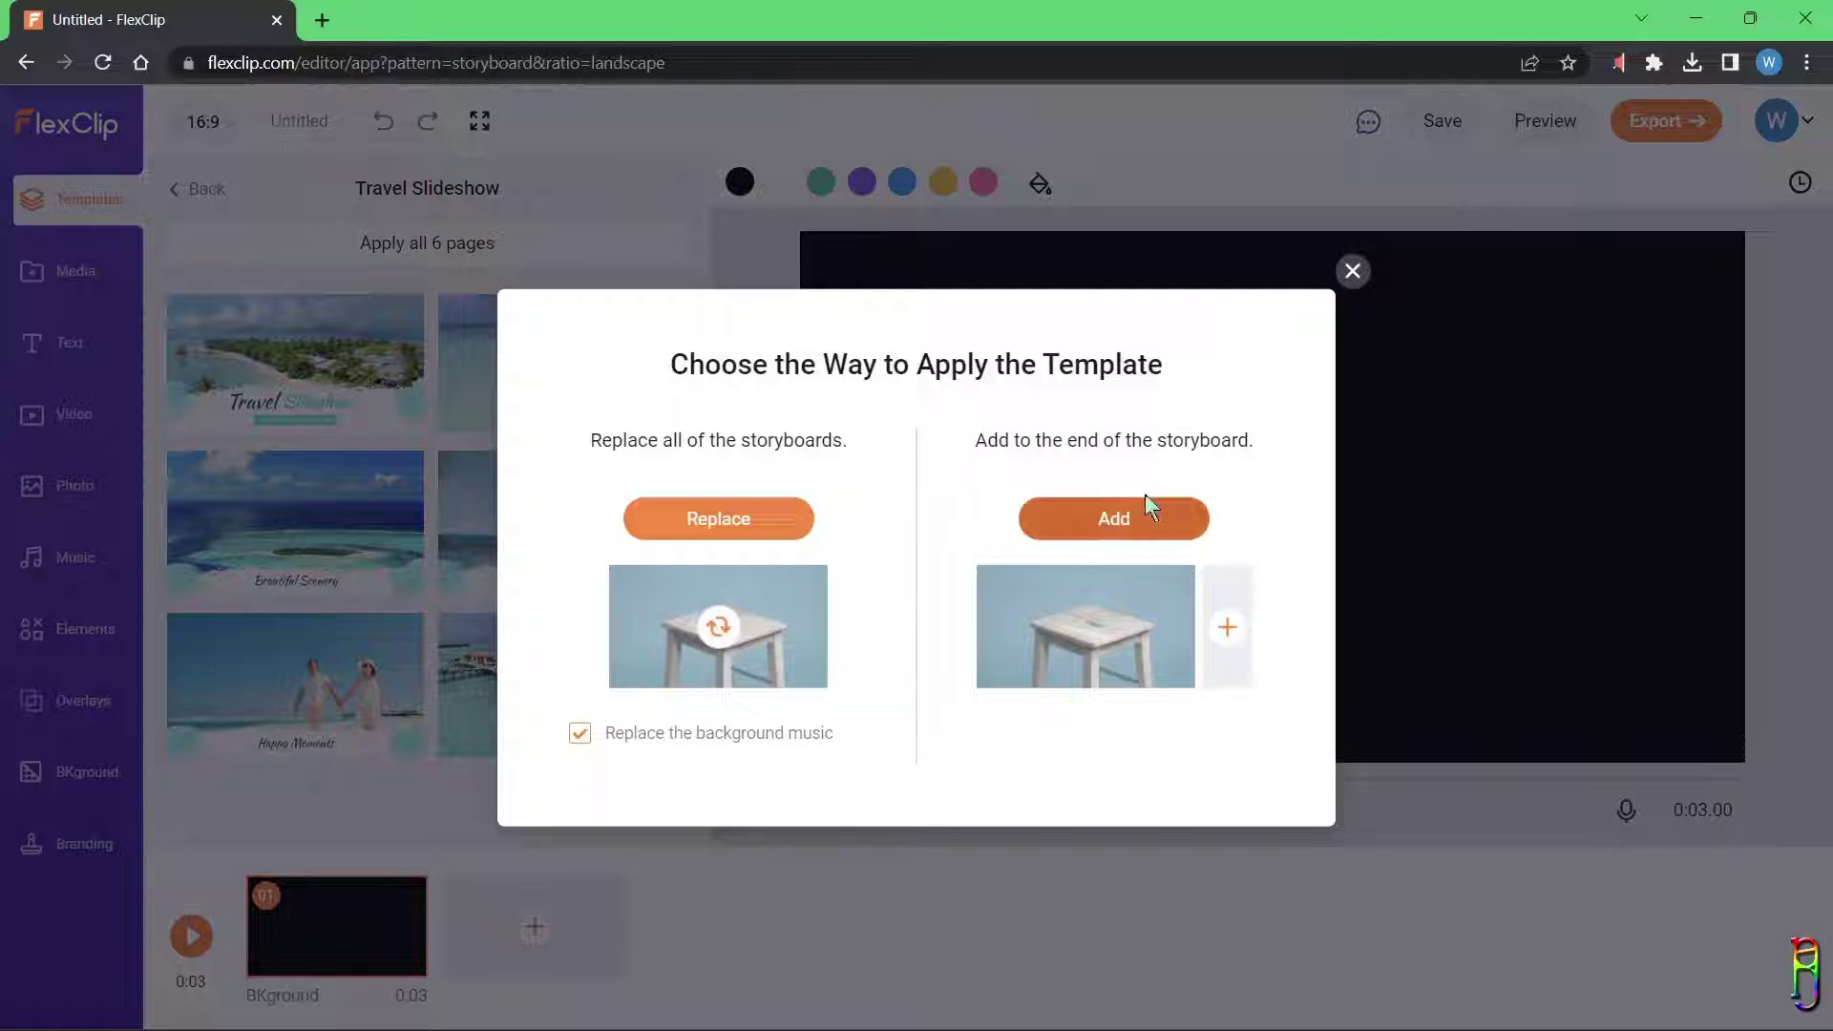
Step: Replace the storyboard with the six Travel Slideshow scenes and preview them, skipping to Happy Moments
left_click(1174, 514)
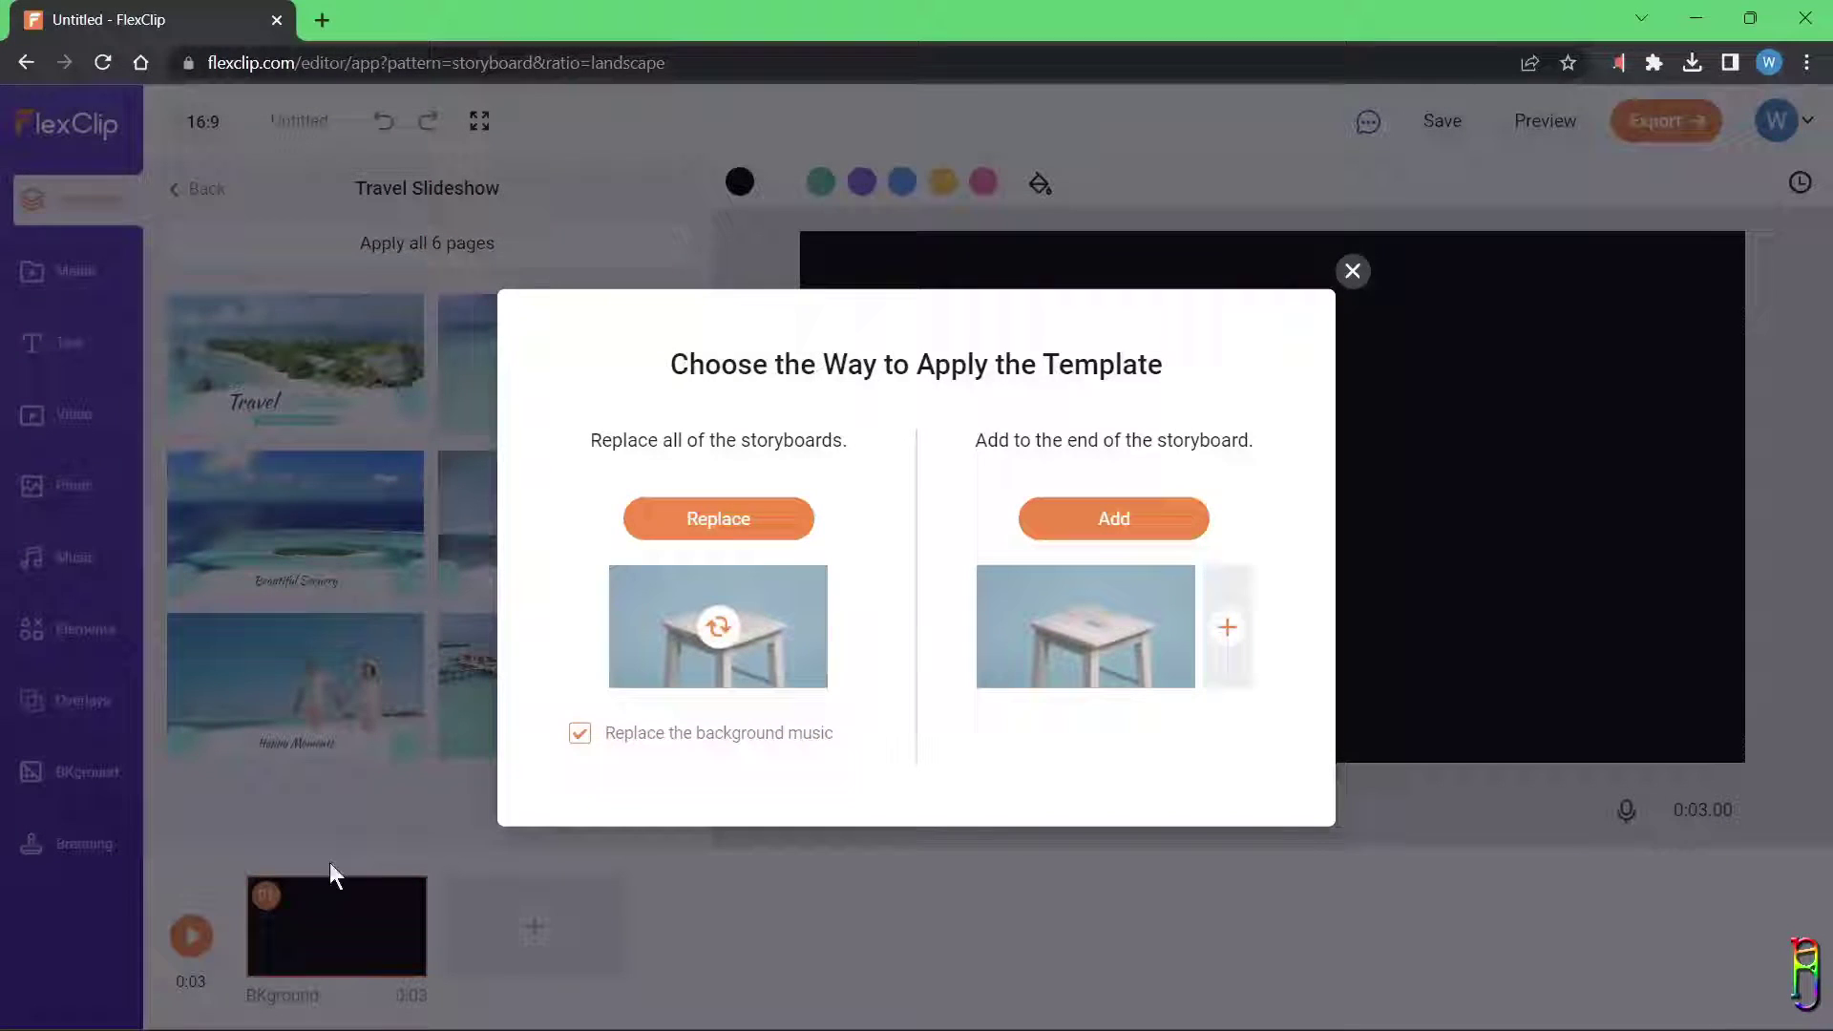
left_click(764, 518)
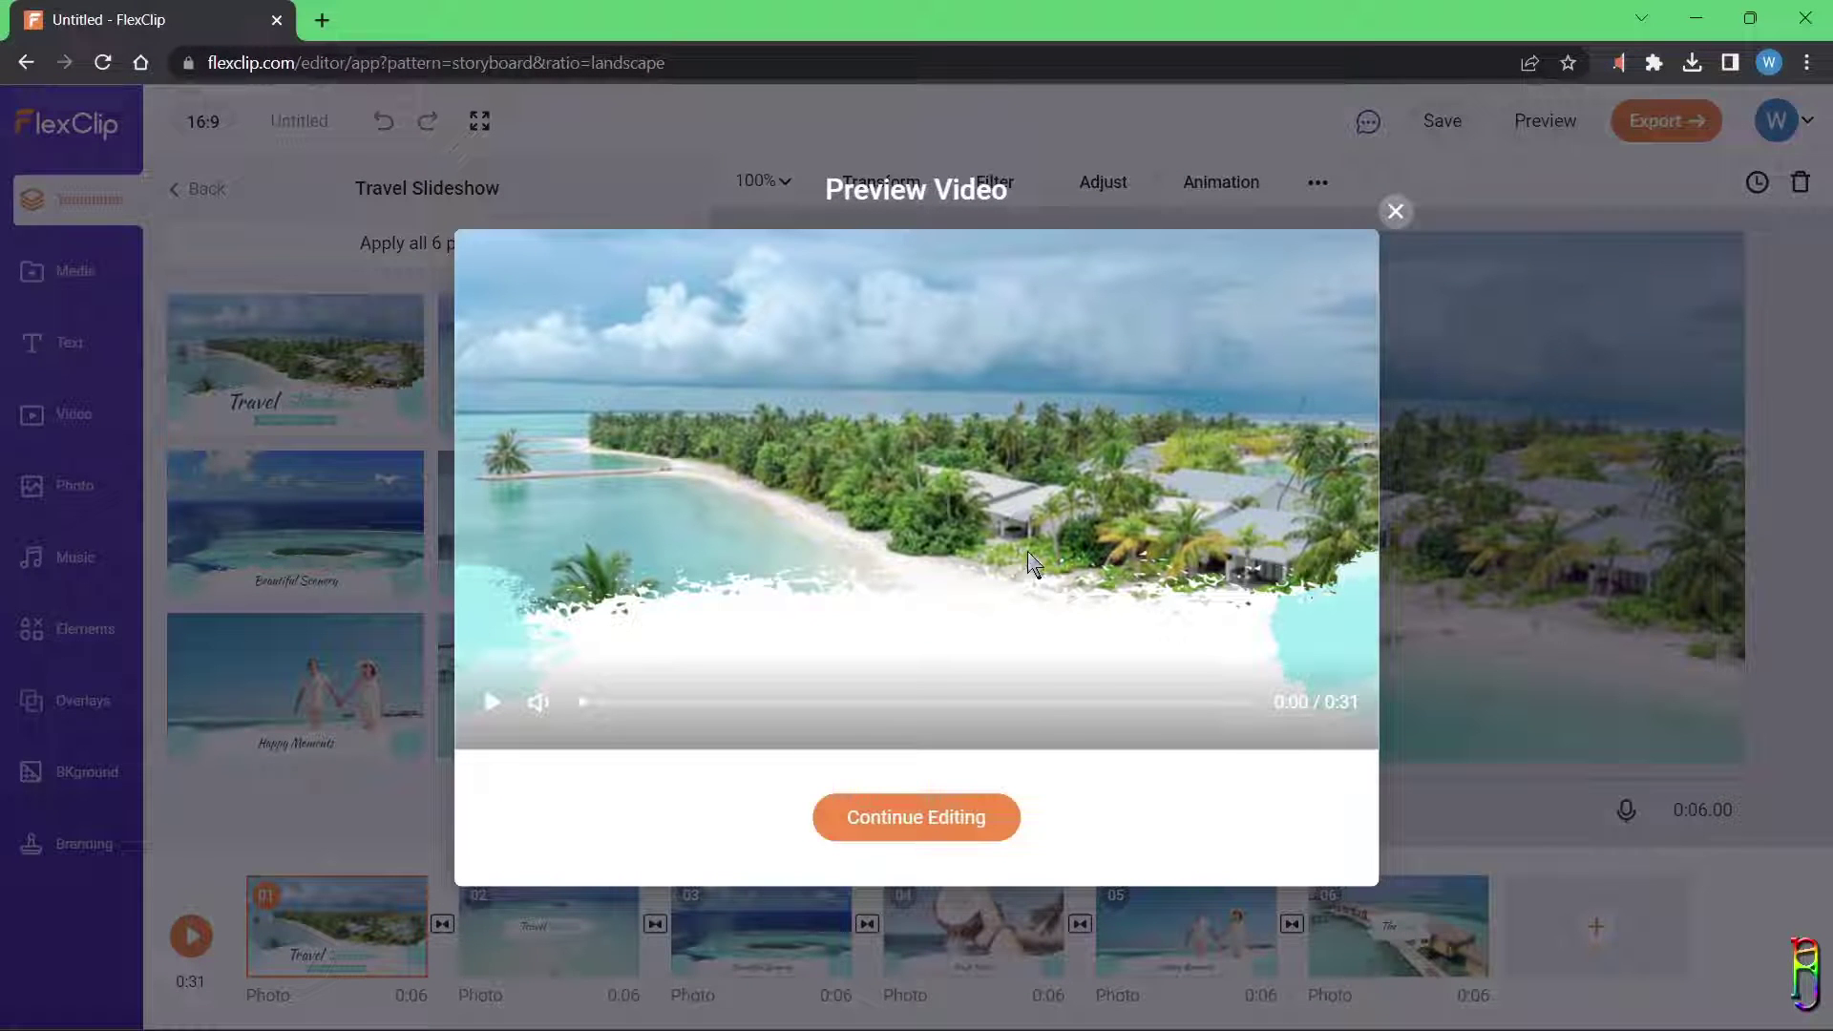
left_click(490, 704)
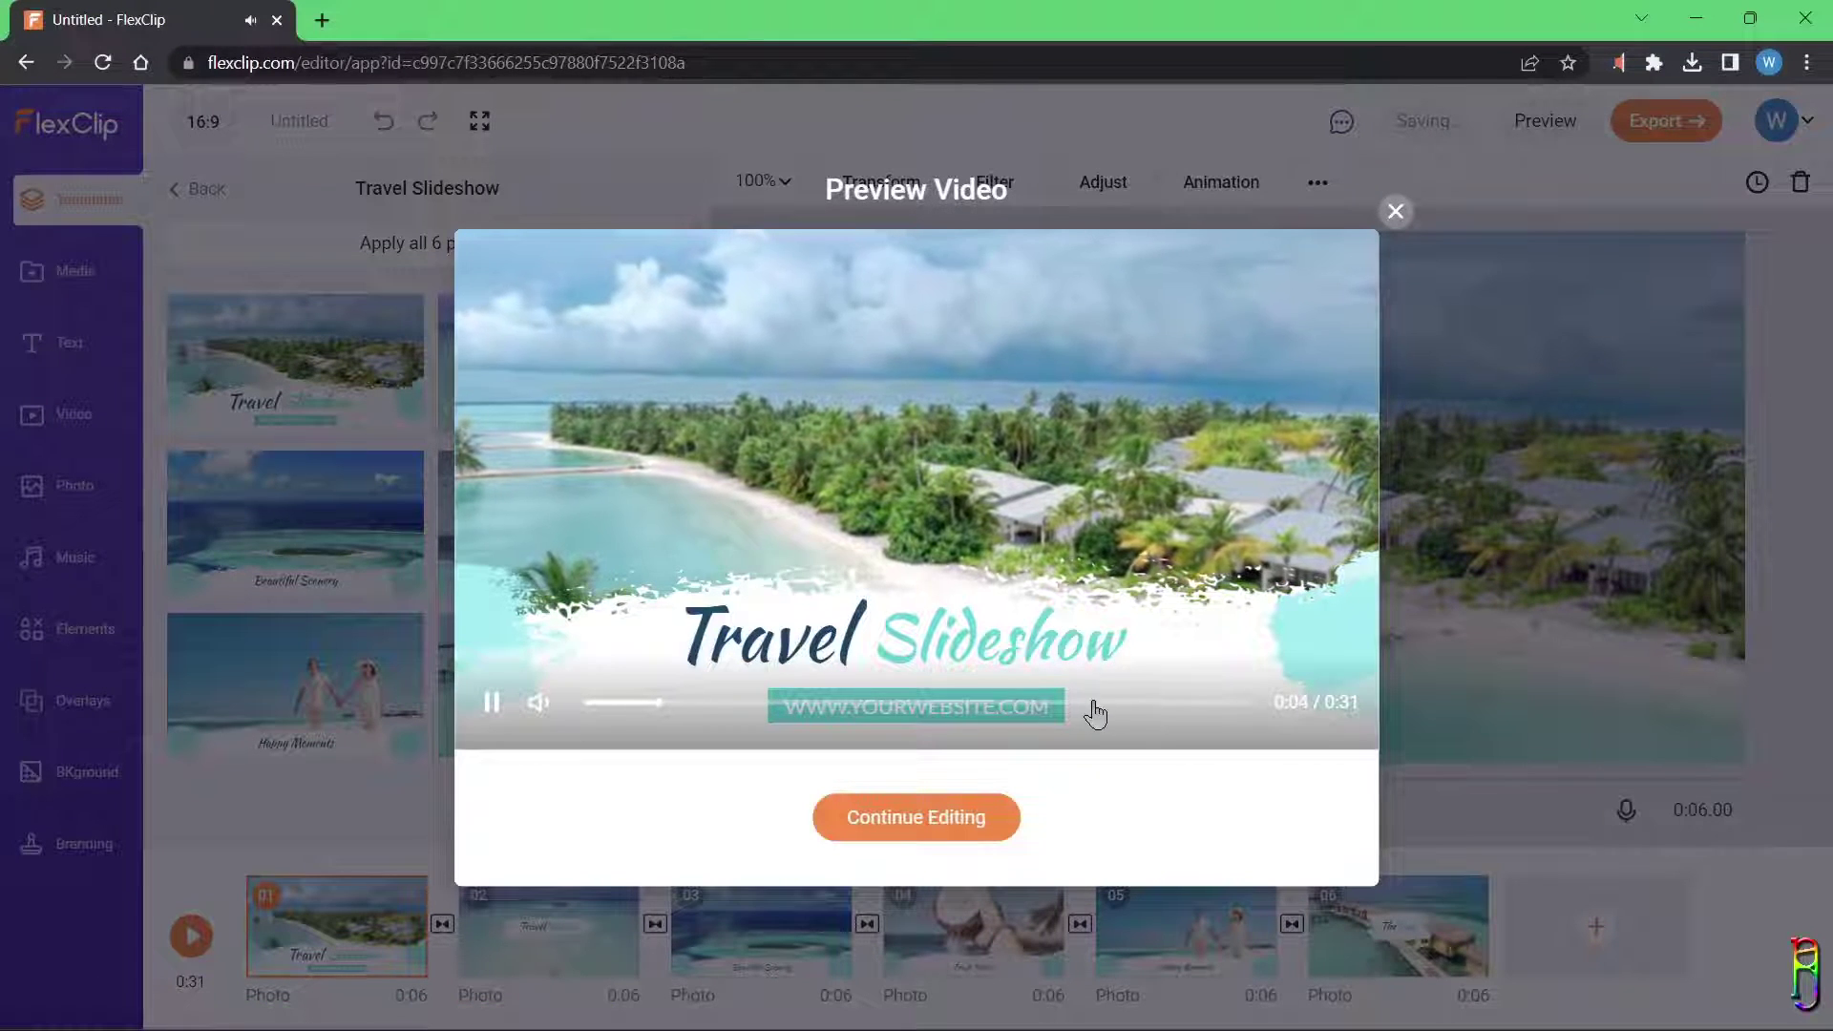
left_click(1094, 703)
left_click(1395, 211)
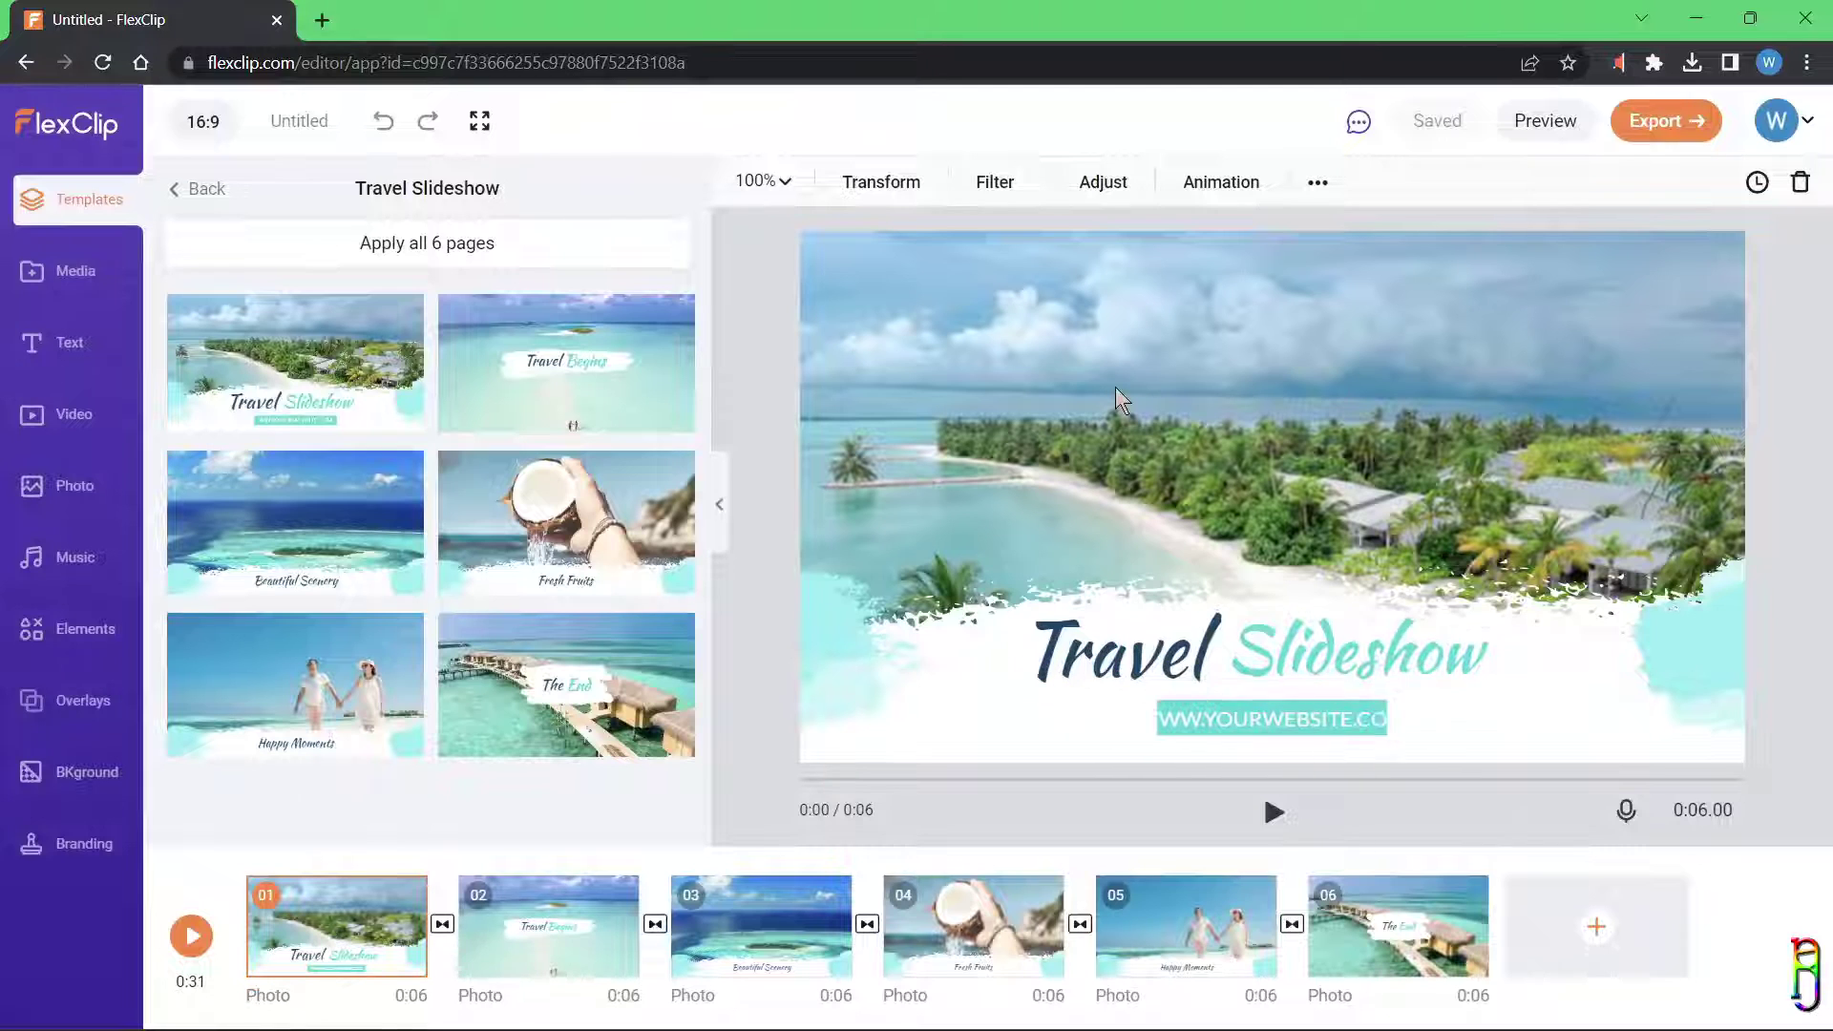
Step: Change the title word 'Slideshow' to 'Blog' so it reads 'Travel Blog'
right_click(1177, 363)
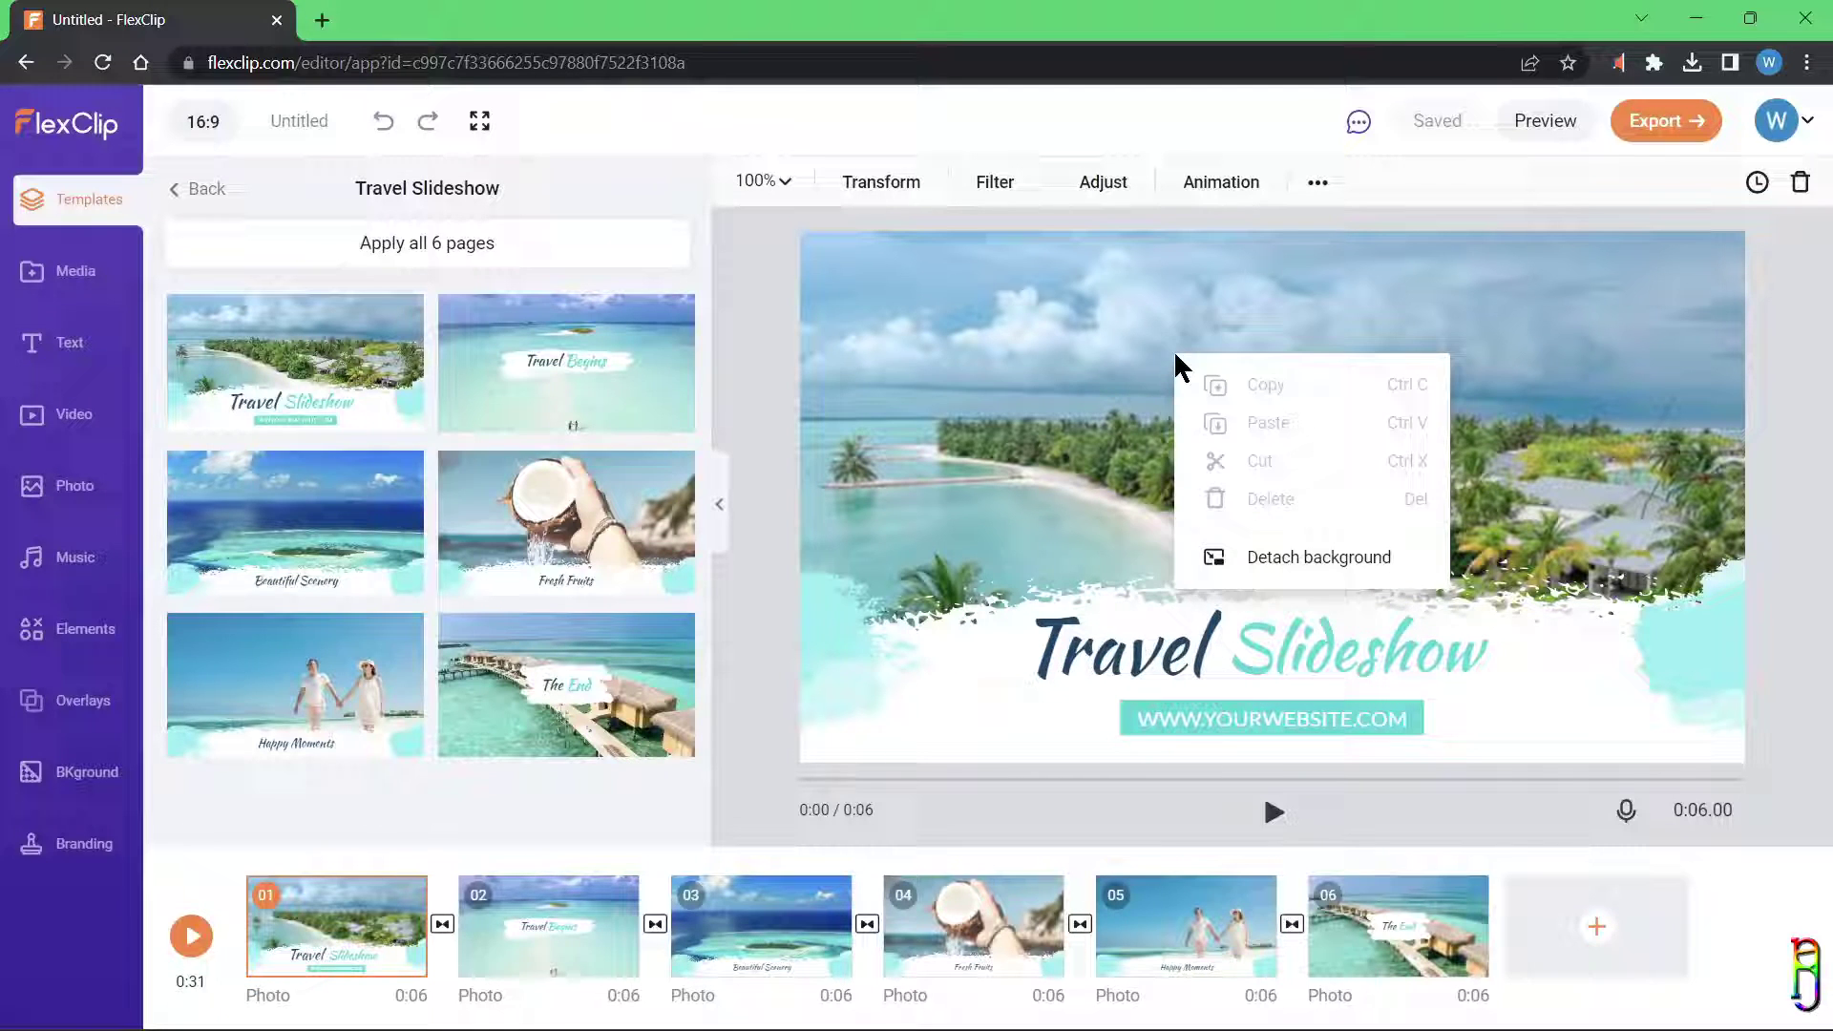
right_click(1230, 393)
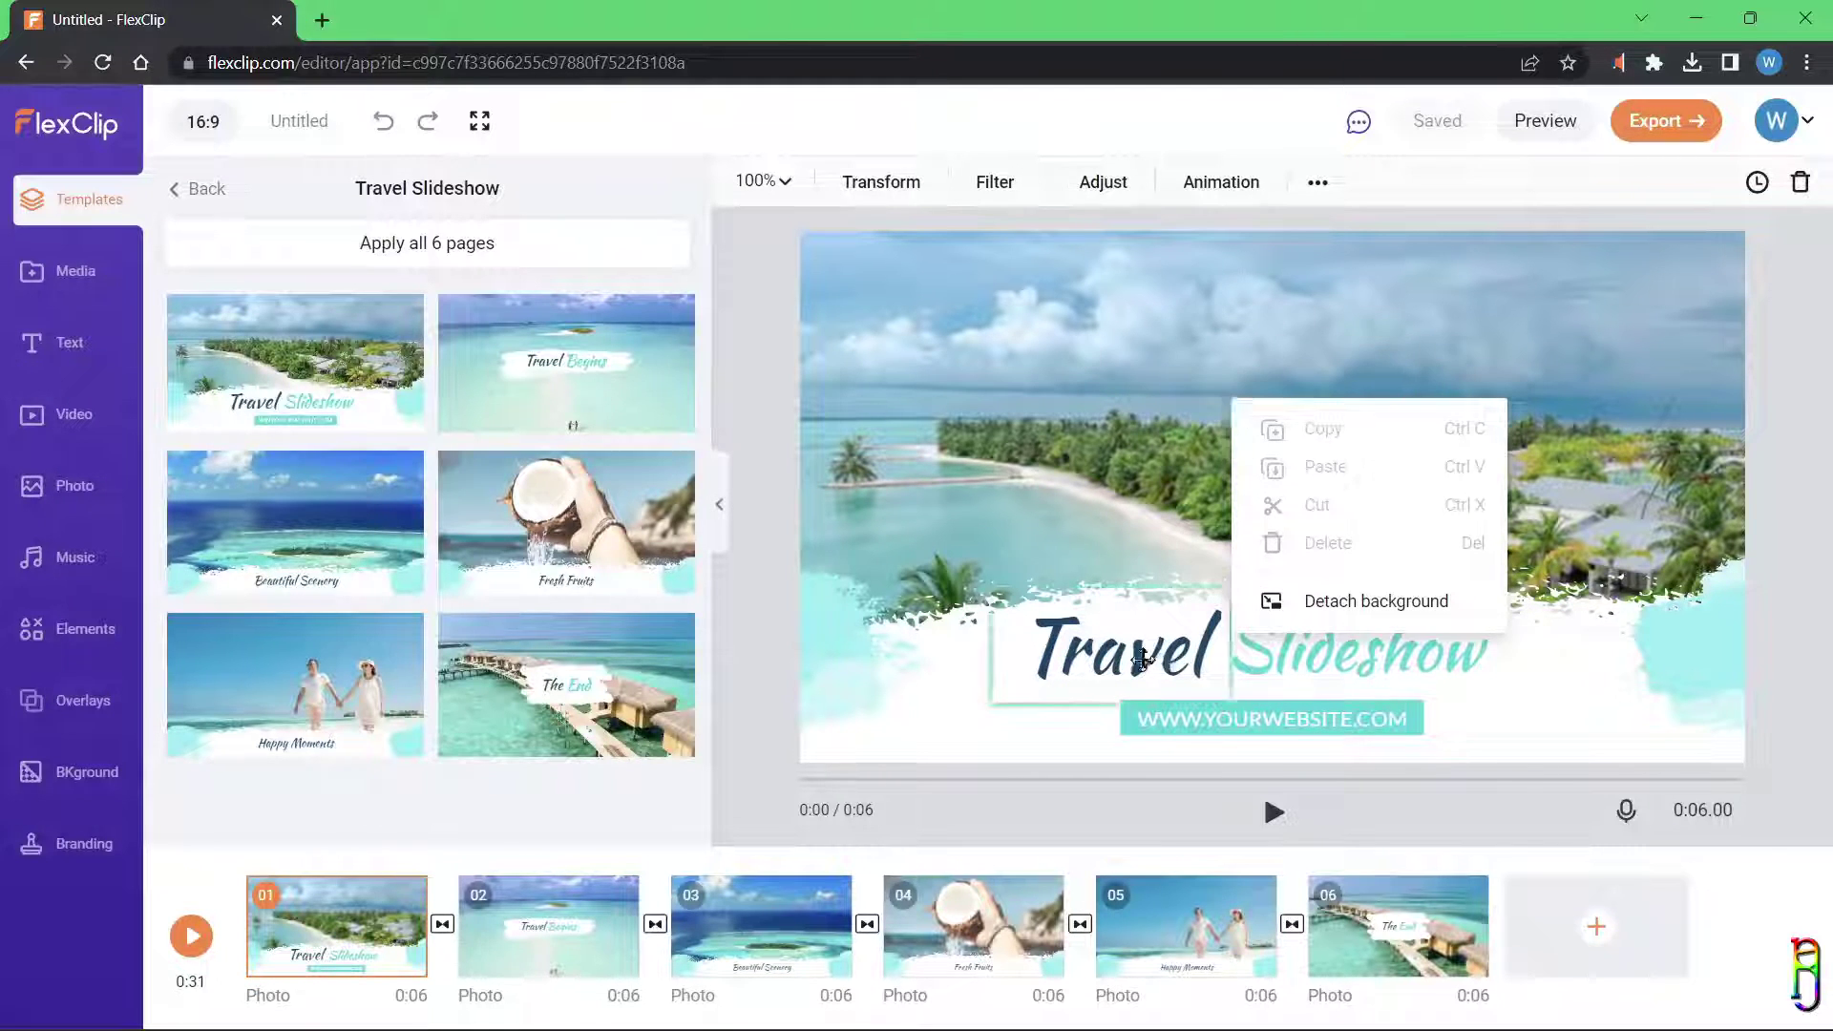
double_click(1107, 650)
left_click(301, 223)
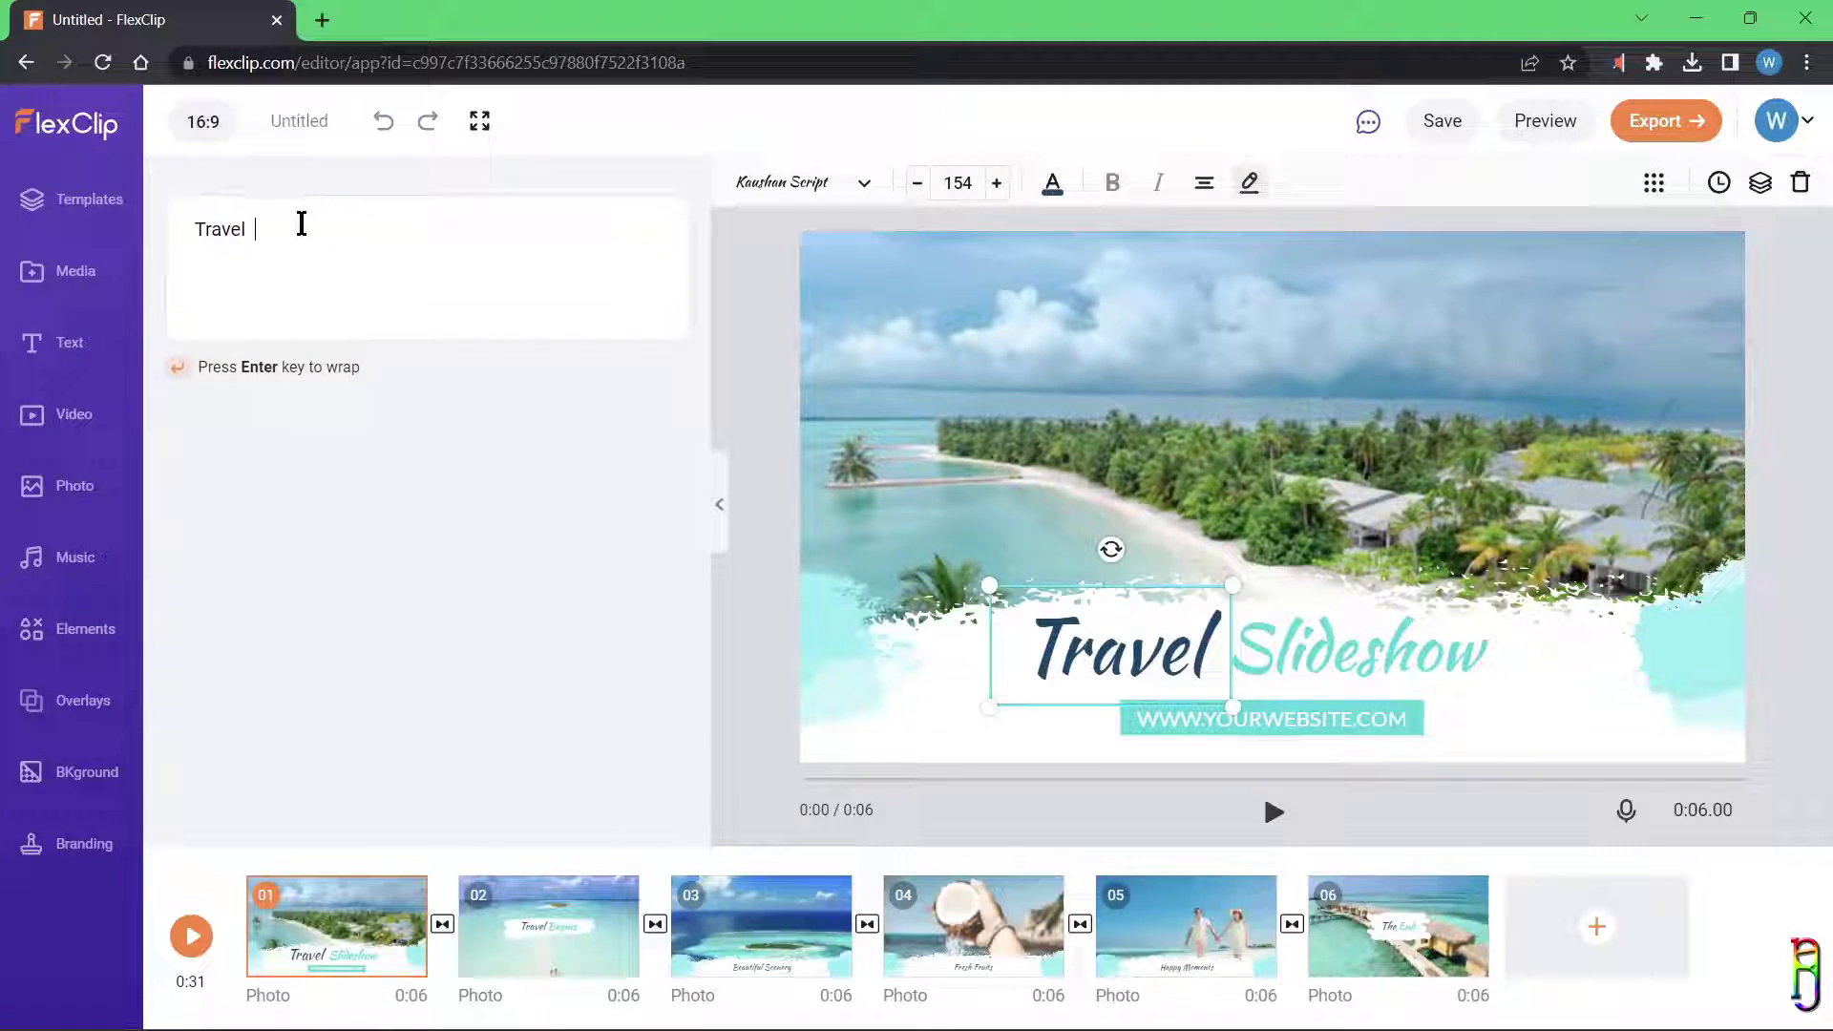
key("ctrl+a")
left_click(1421, 659)
left_click(172, 289)
key("ctrl+a")
type("Blog")
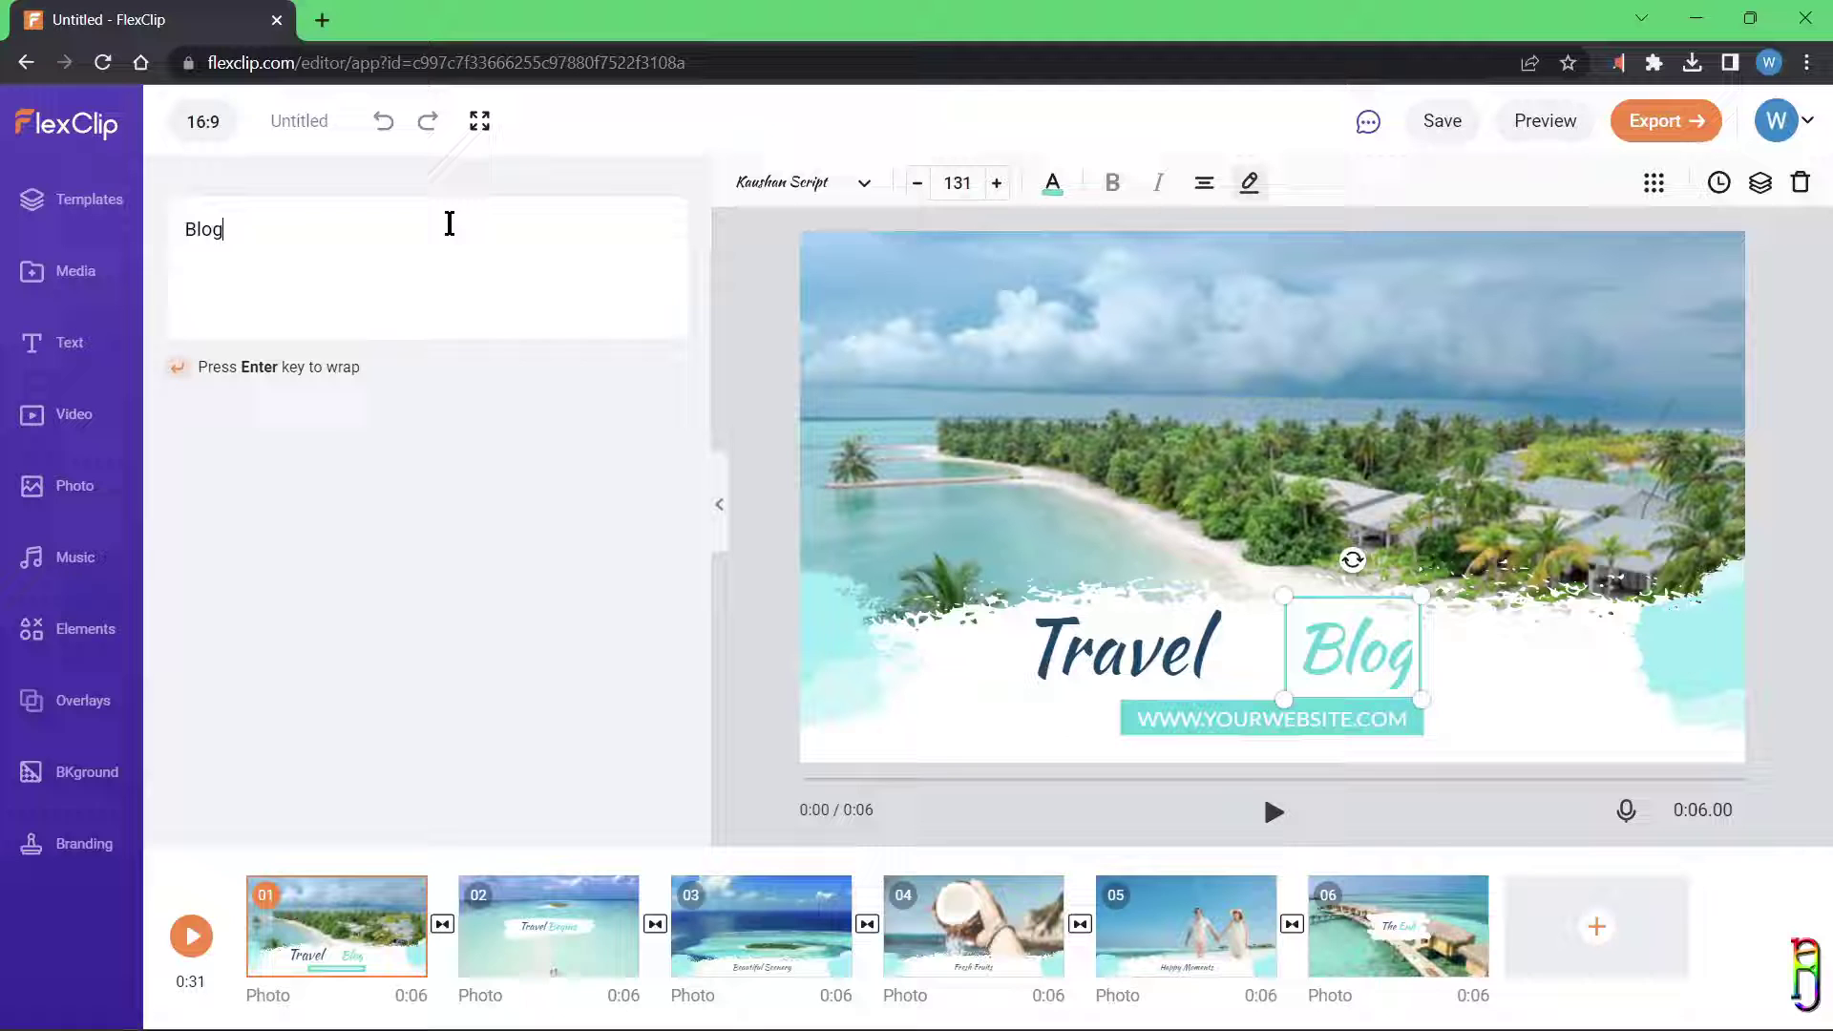
Step: Shift the word 'Travel' slightly right, then go to the Happy Moments scene (clip 05)
left_click(1130, 655)
left_click_drag(1131, 655, 1197, 655)
left_click(955, 754)
left_click(1115, 928)
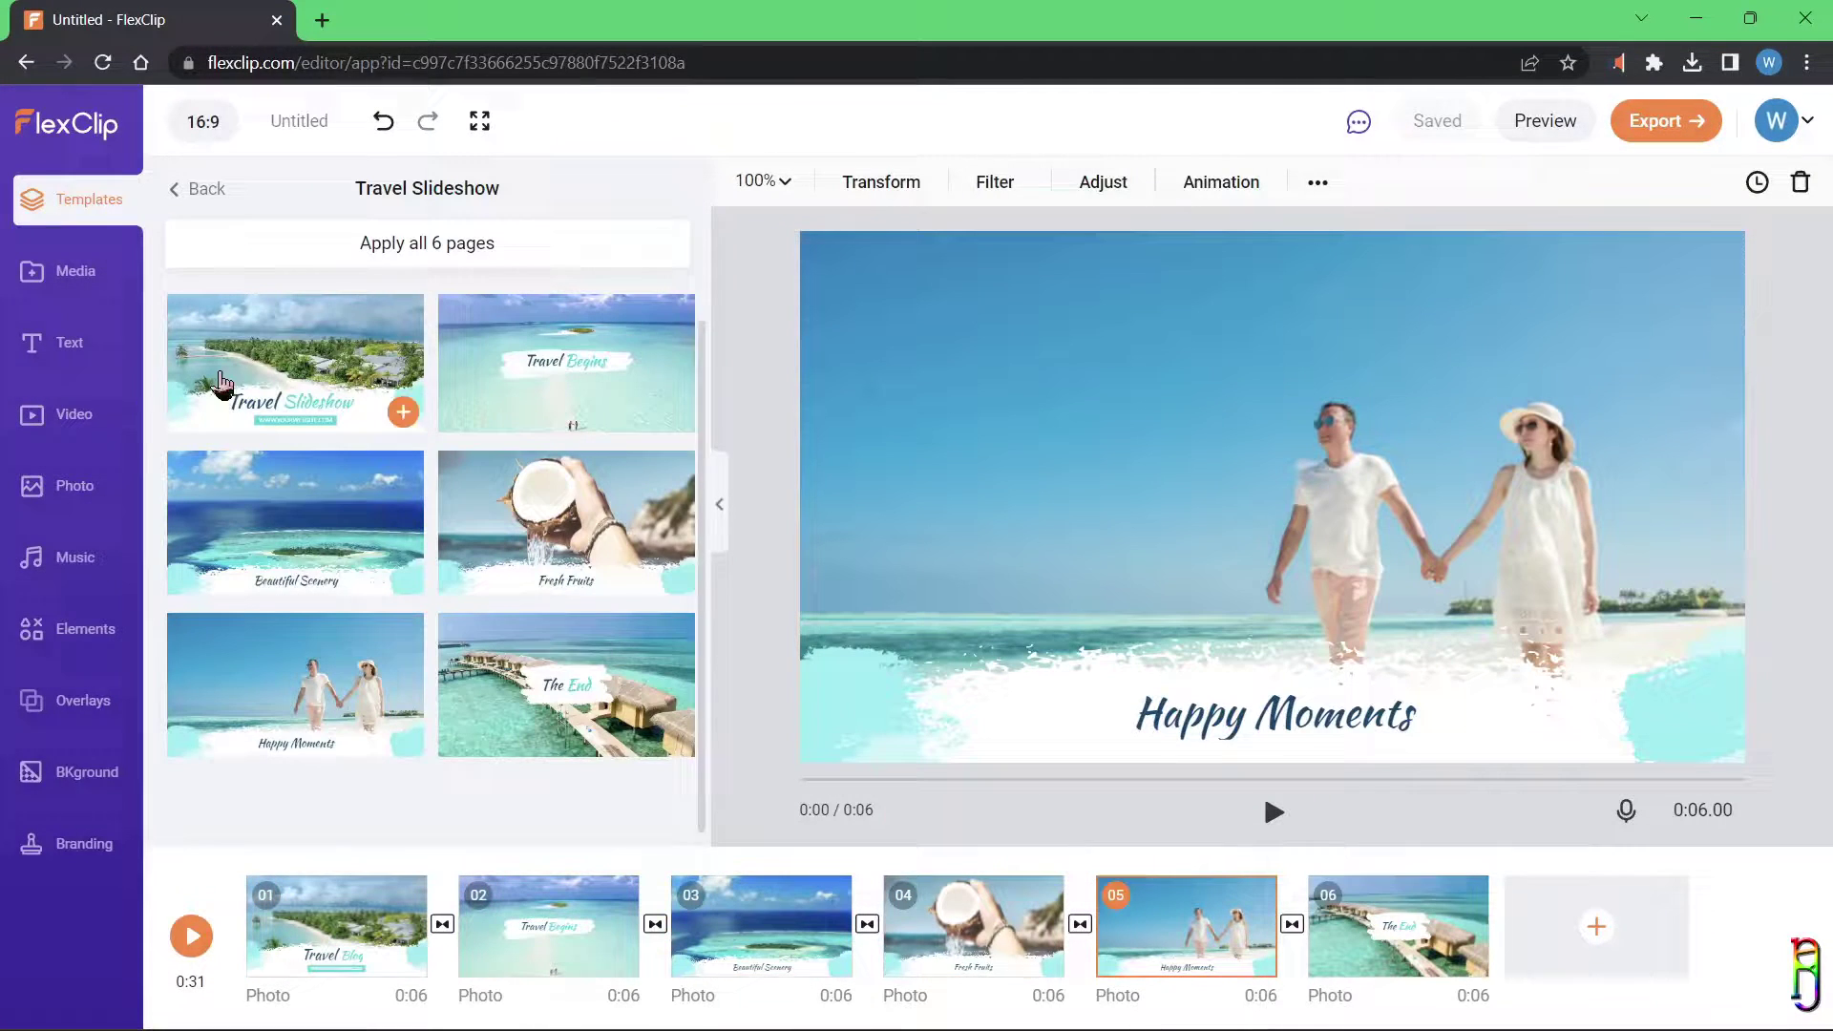
Step: Overlay the 0:08 Wedding stock clip on Happy Moments, moved to the top-left and shrunk
left_click(74, 414)
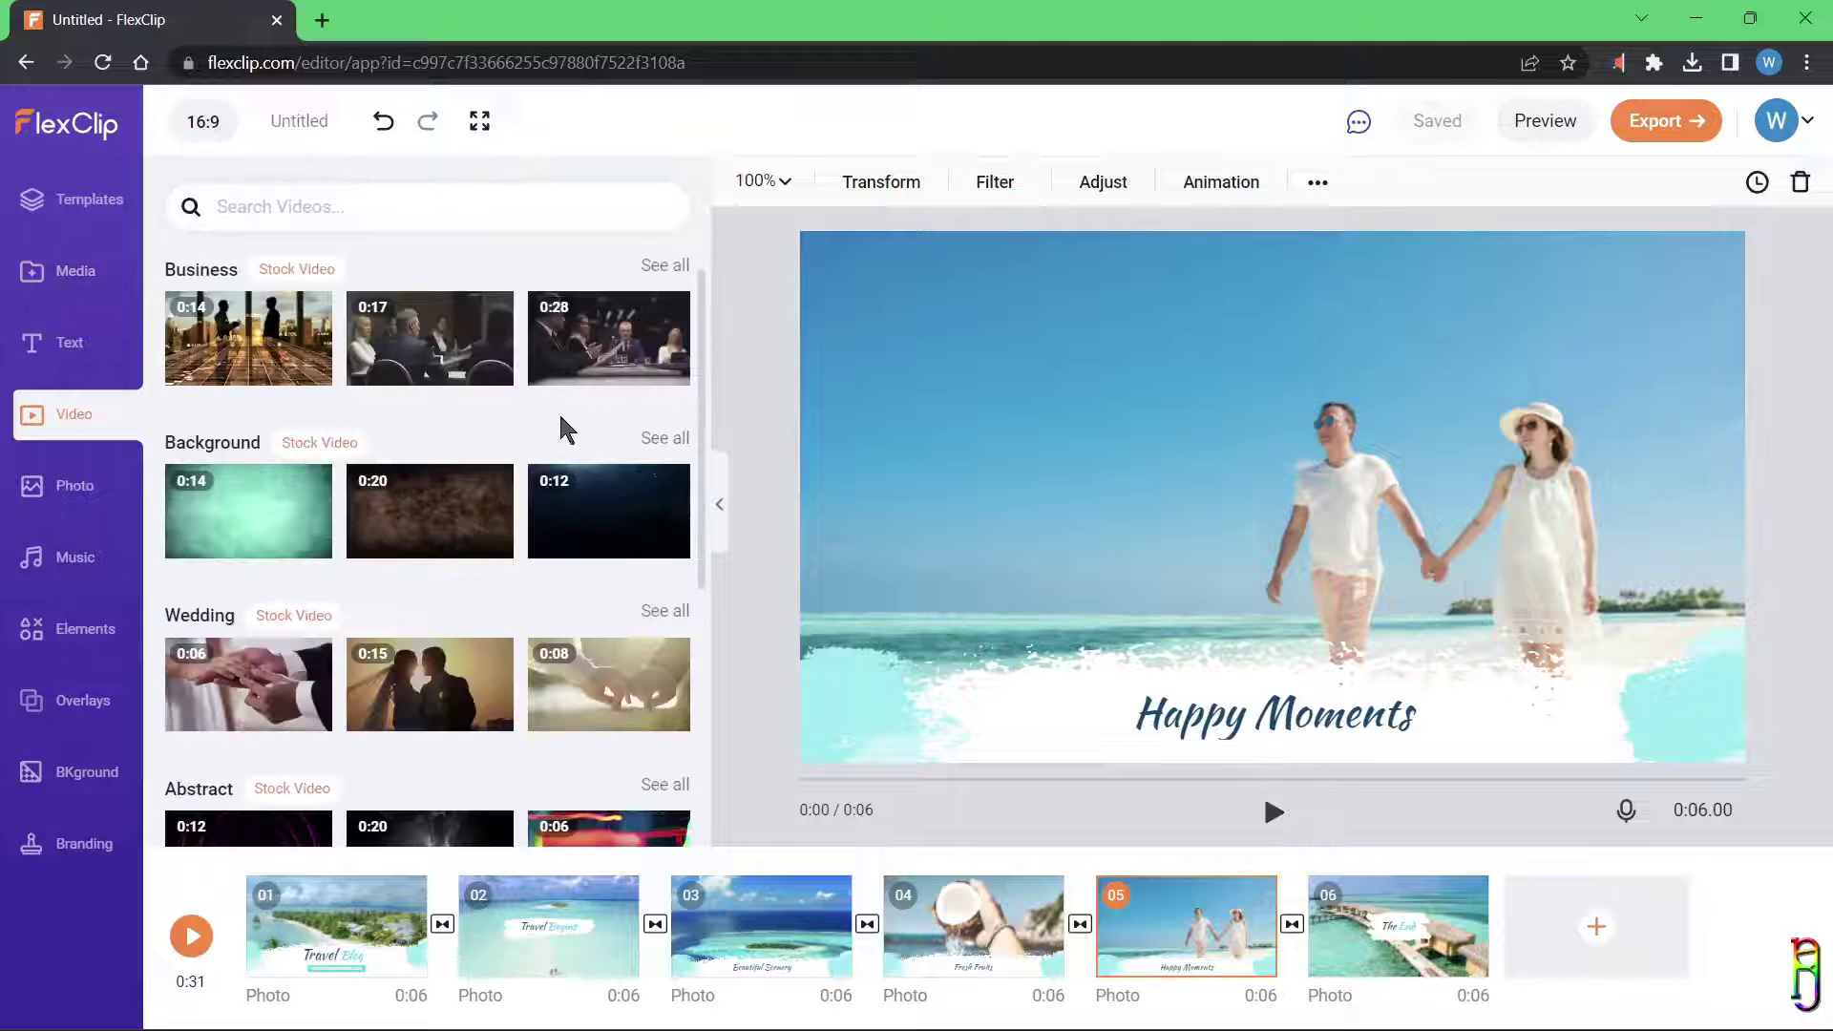
scroll(582, 590, "down", 3)
left_click_drag(608, 439, 1232, 411)
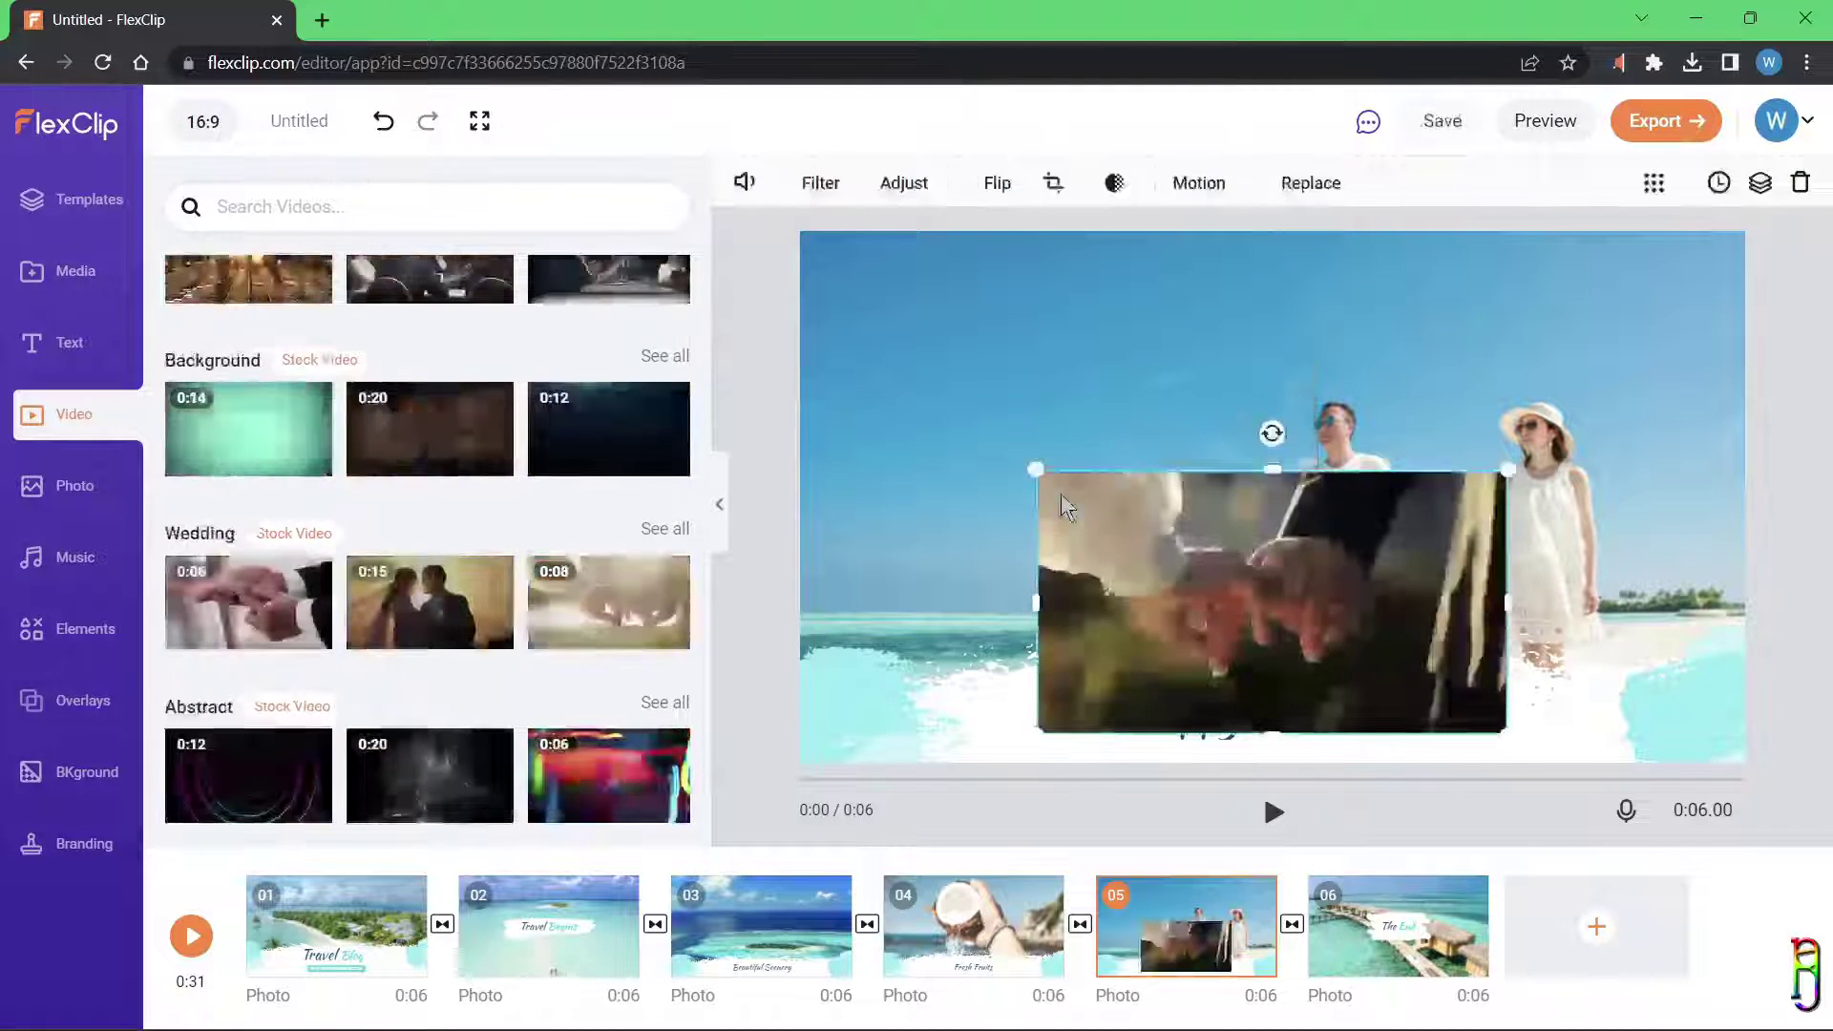
left_click_drag(1317, 585, 1082, 345)
left_click_drag(1272, 496, 1186, 447)
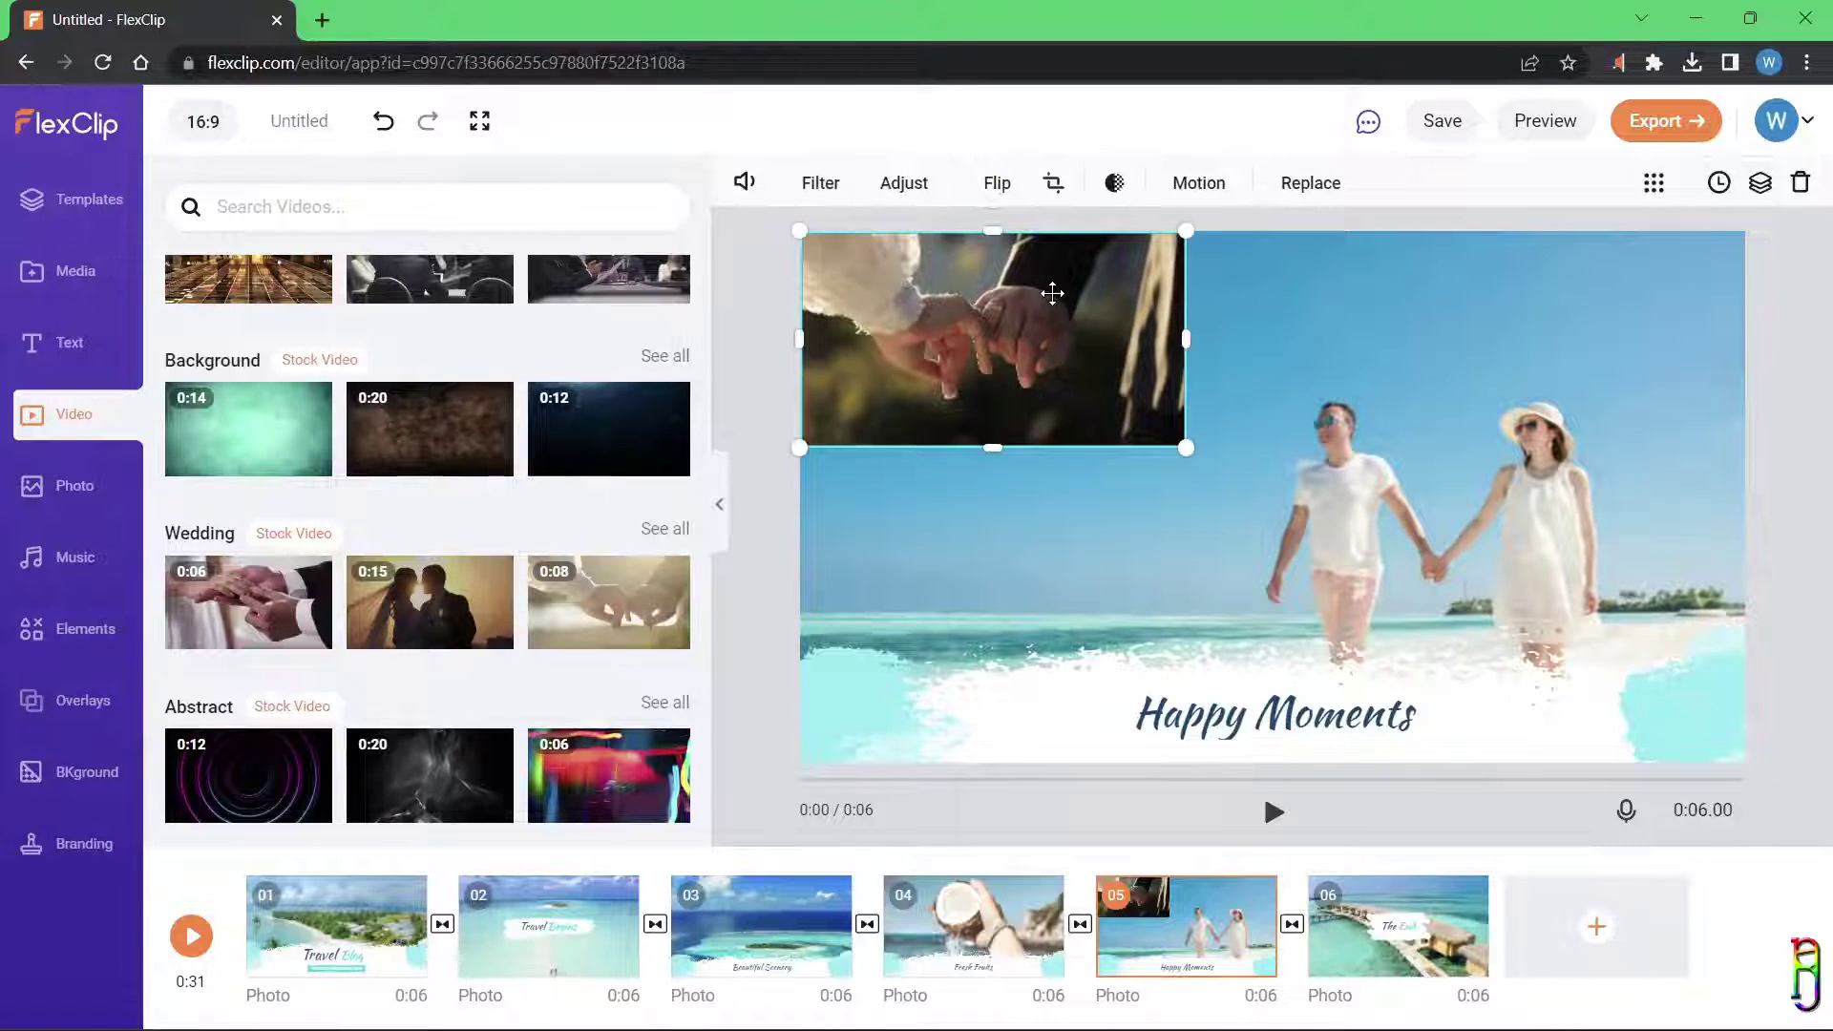
left_click(823, 182)
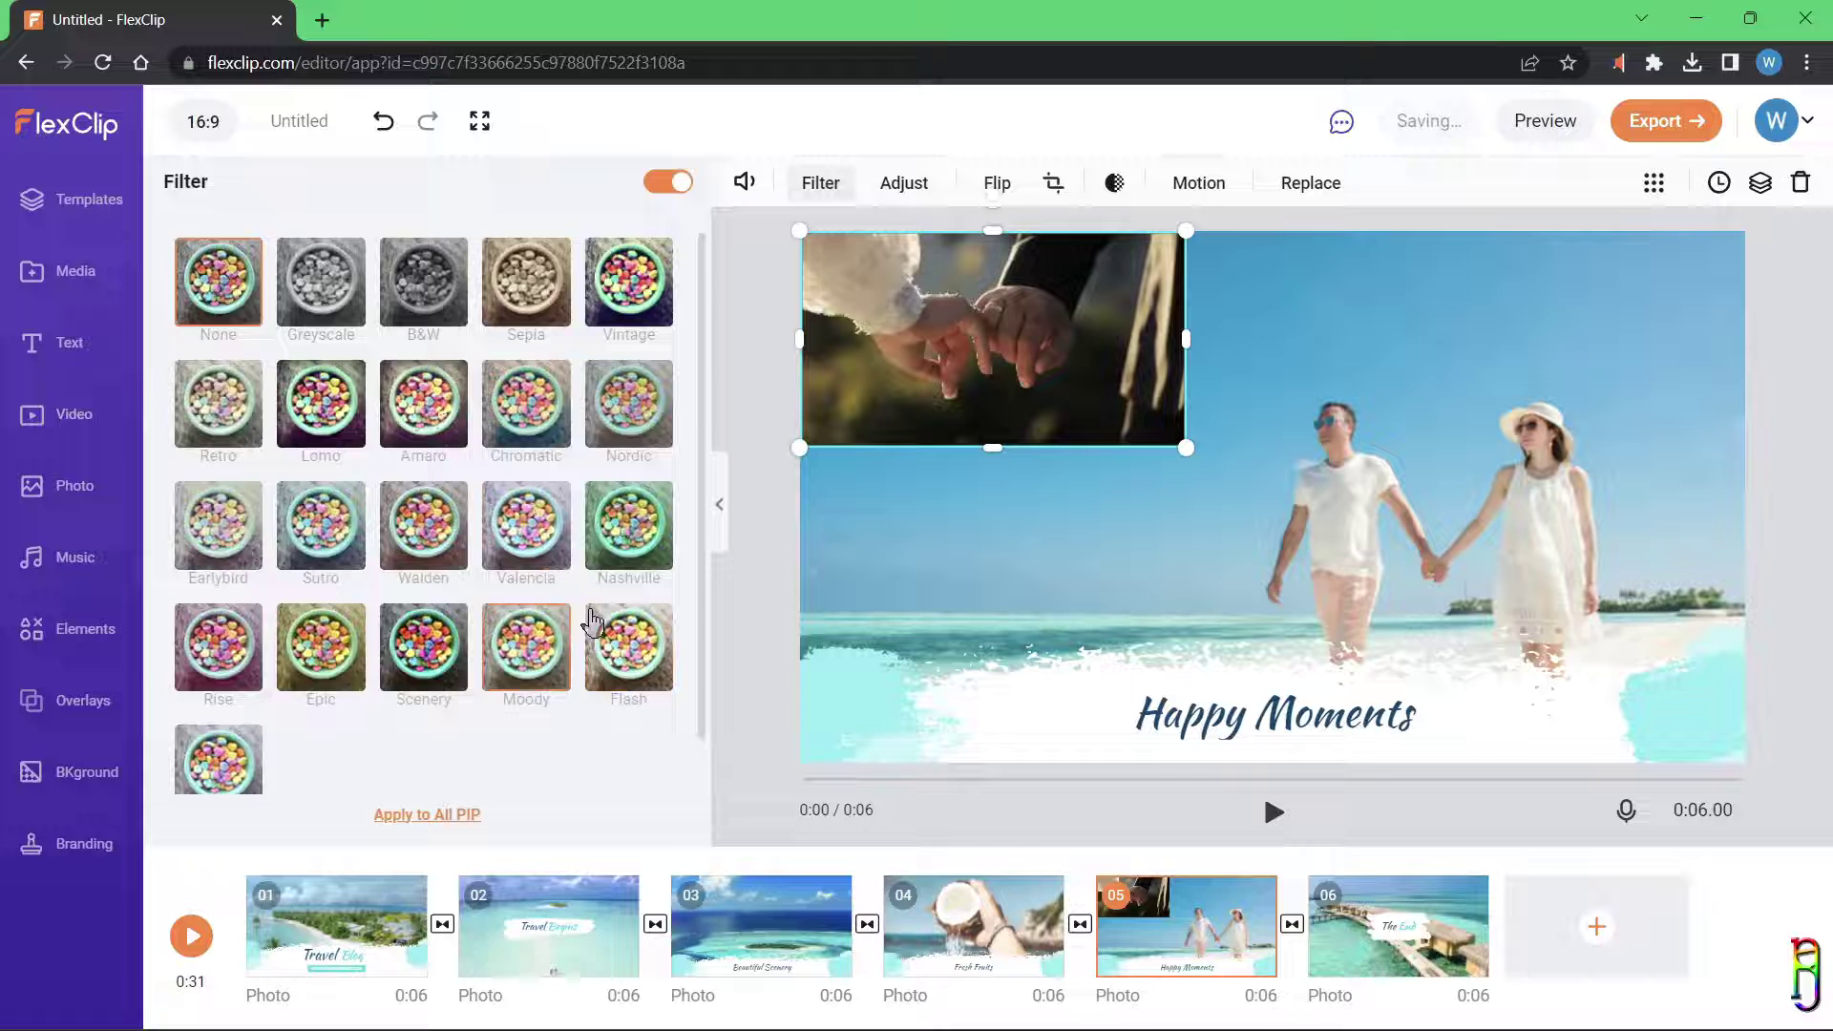
Step: Adjust the wedding clip's exposure and brightness sliders, raising saturation to 100
left_click(915, 186)
mouse_move(427, 288)
left_mouse_down()
mouse_move(454, 303)
mouse_move(430, 291)
left_mouse_up()
left_click_drag(426, 450, 654, 504)
scroll(515, 658, "down", 2)
Step: Crop the wedding overlay to a circle shape
left_click(999, 191)
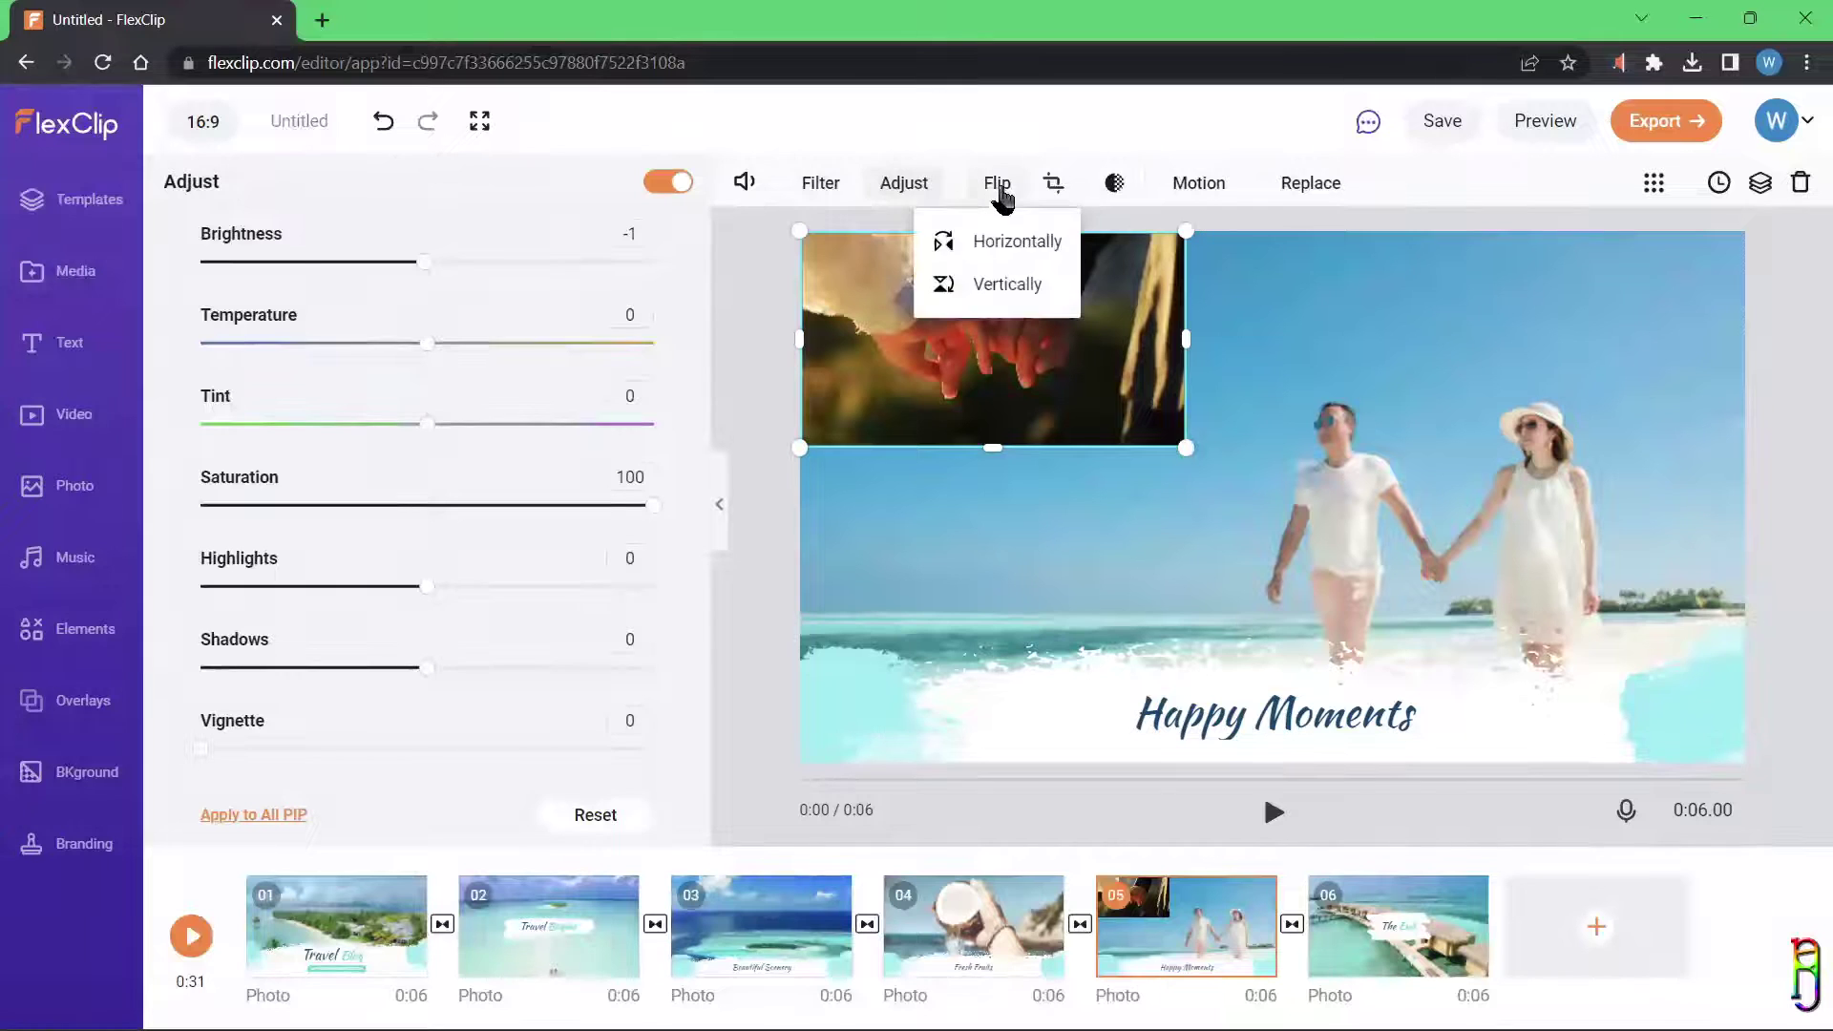
left_click(1038, 250)
left_click(1054, 185)
left_click(785, 186)
left_click(1203, 336)
Step: Give the circular clip a Zoom animation and play the scene to check it
left_click(1199, 183)
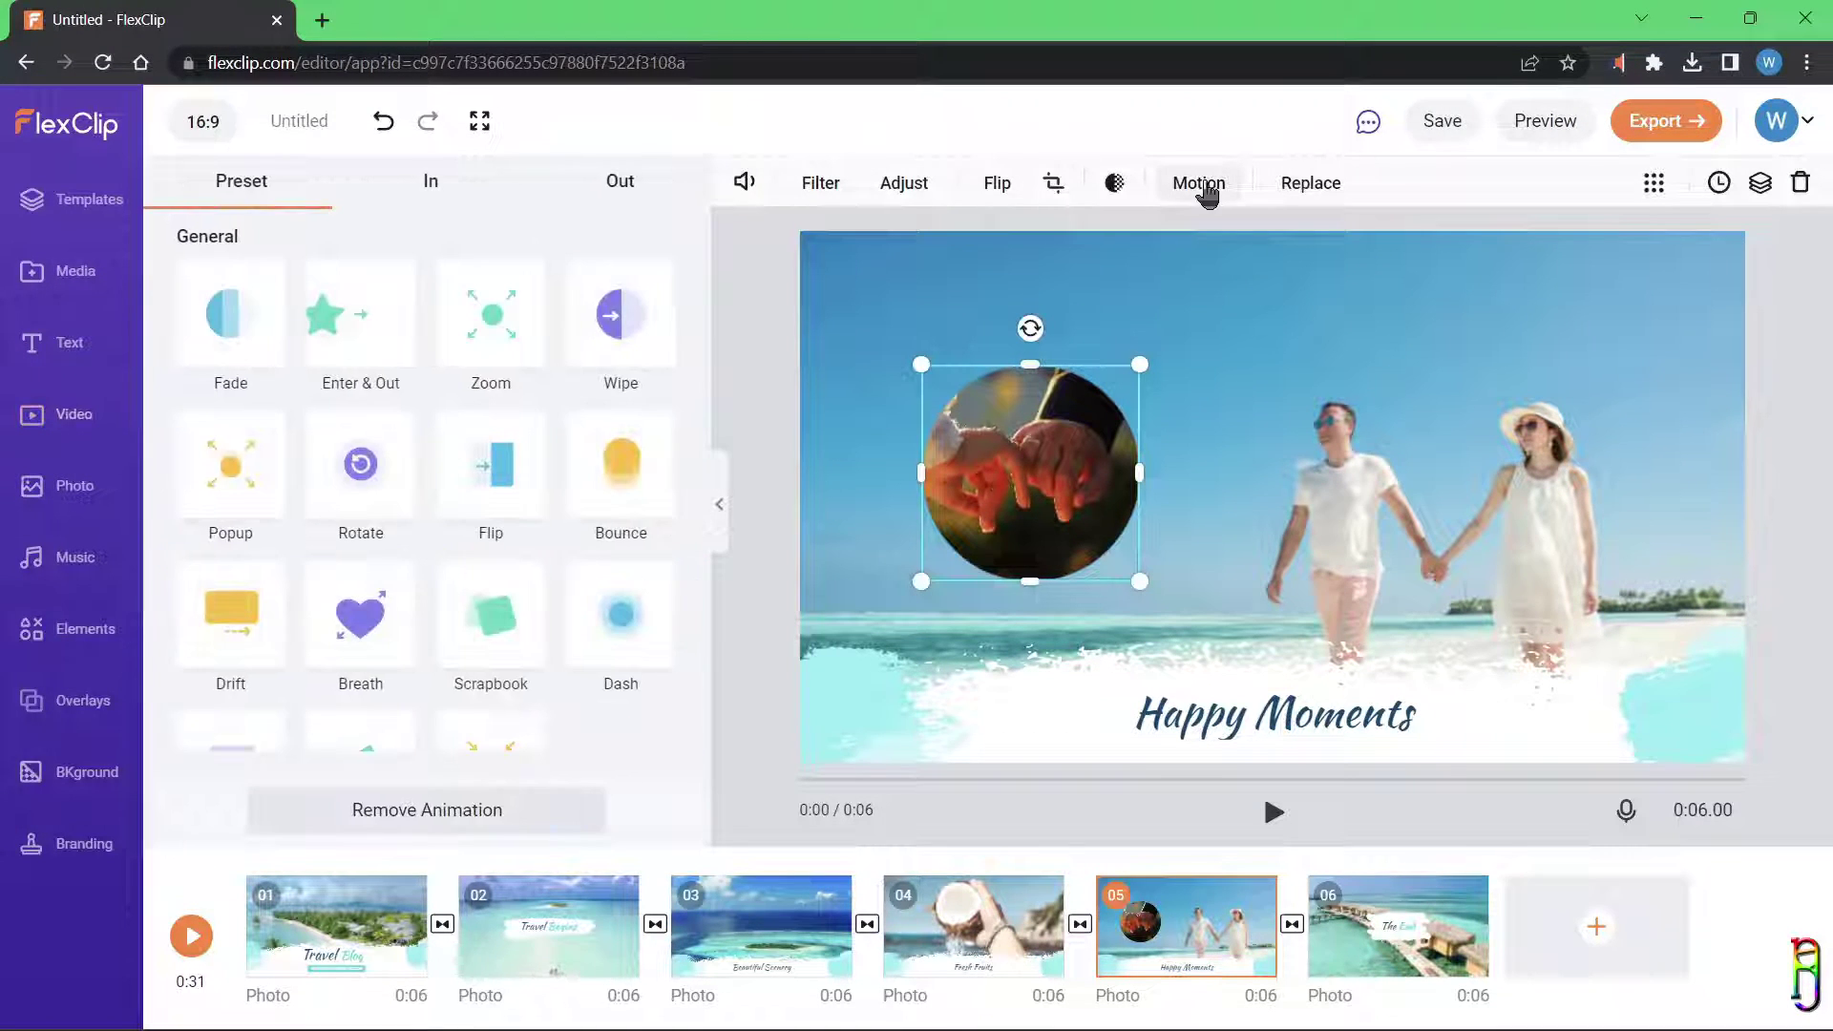
left_click(485, 329)
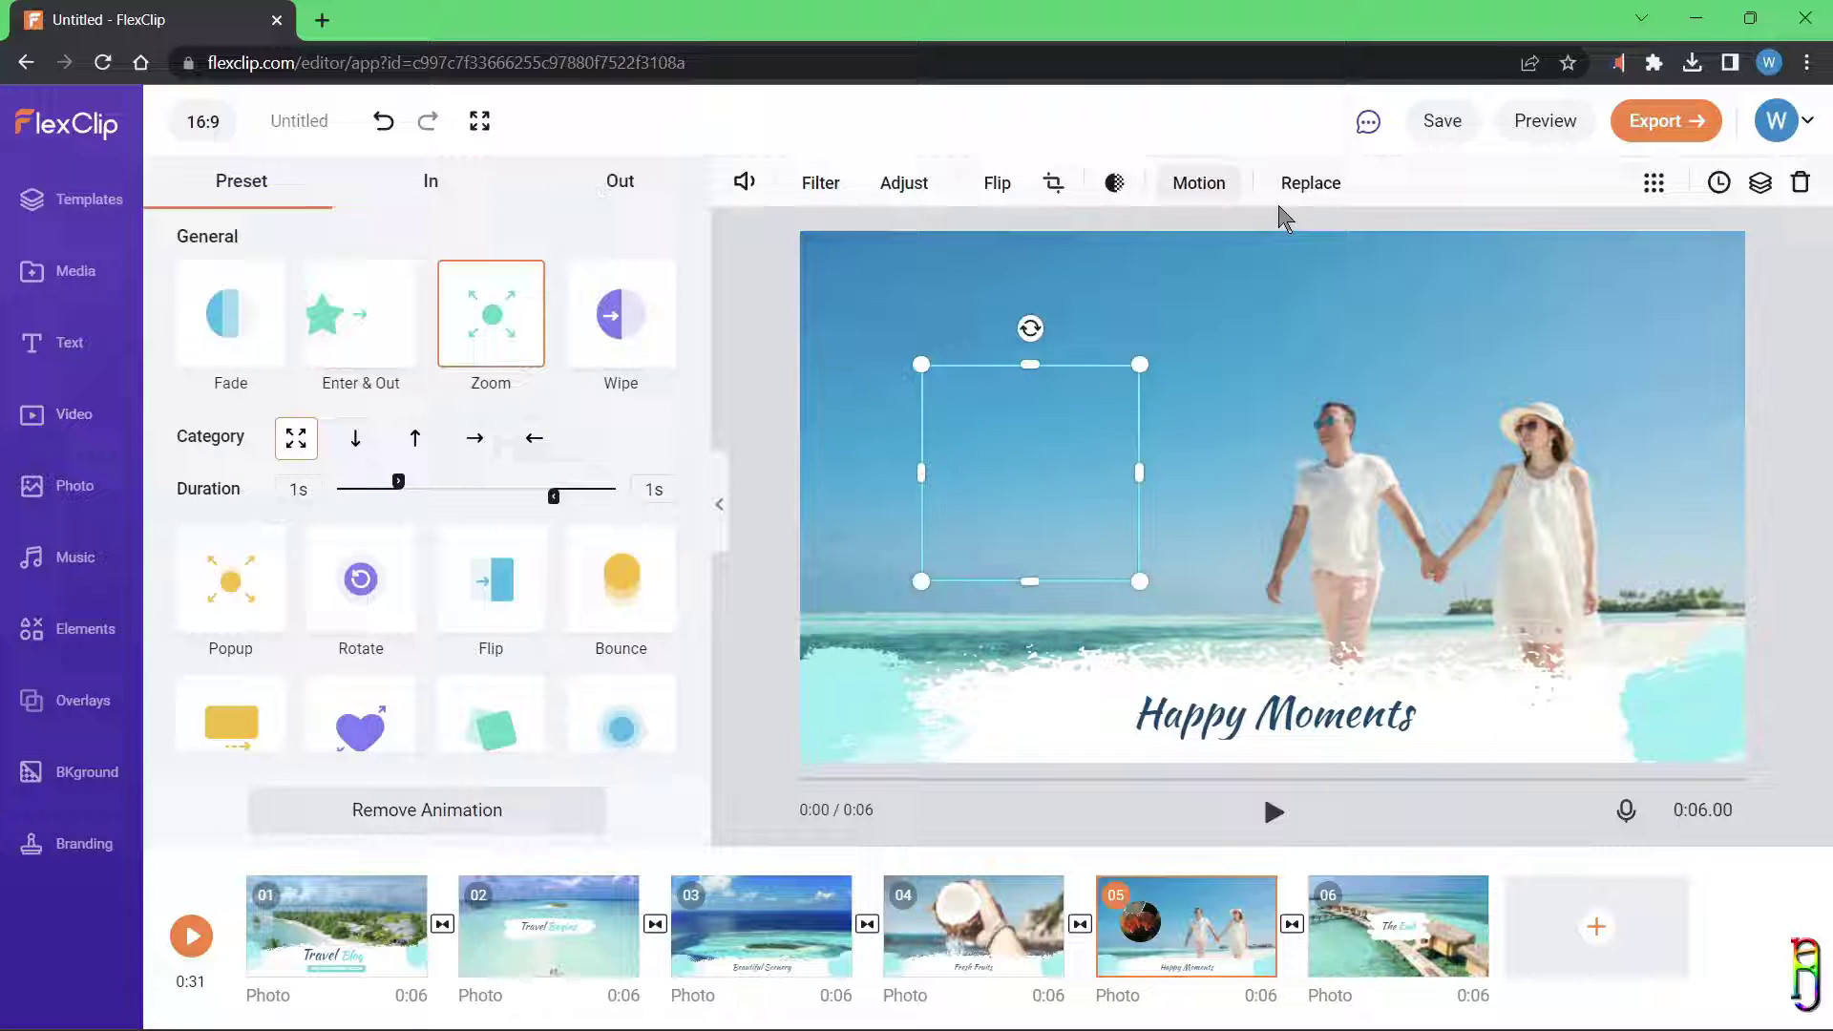
left_click(1314, 187)
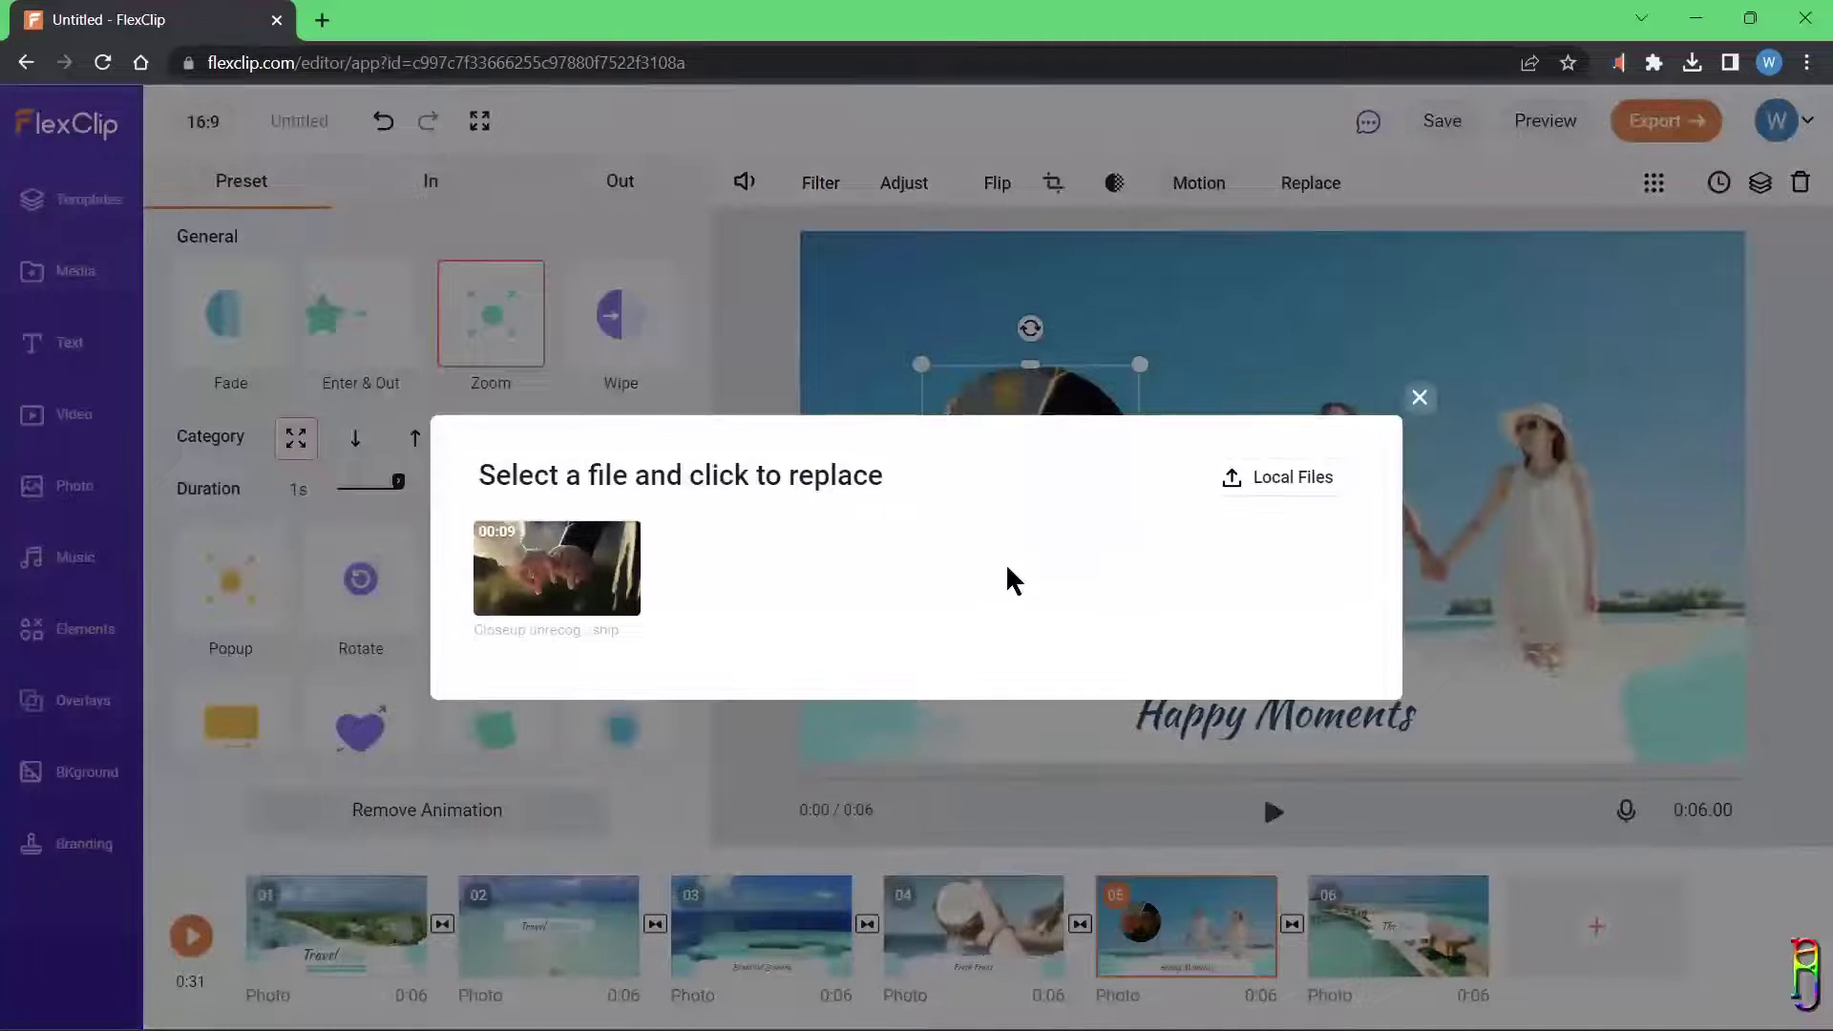
left_click(1420, 397)
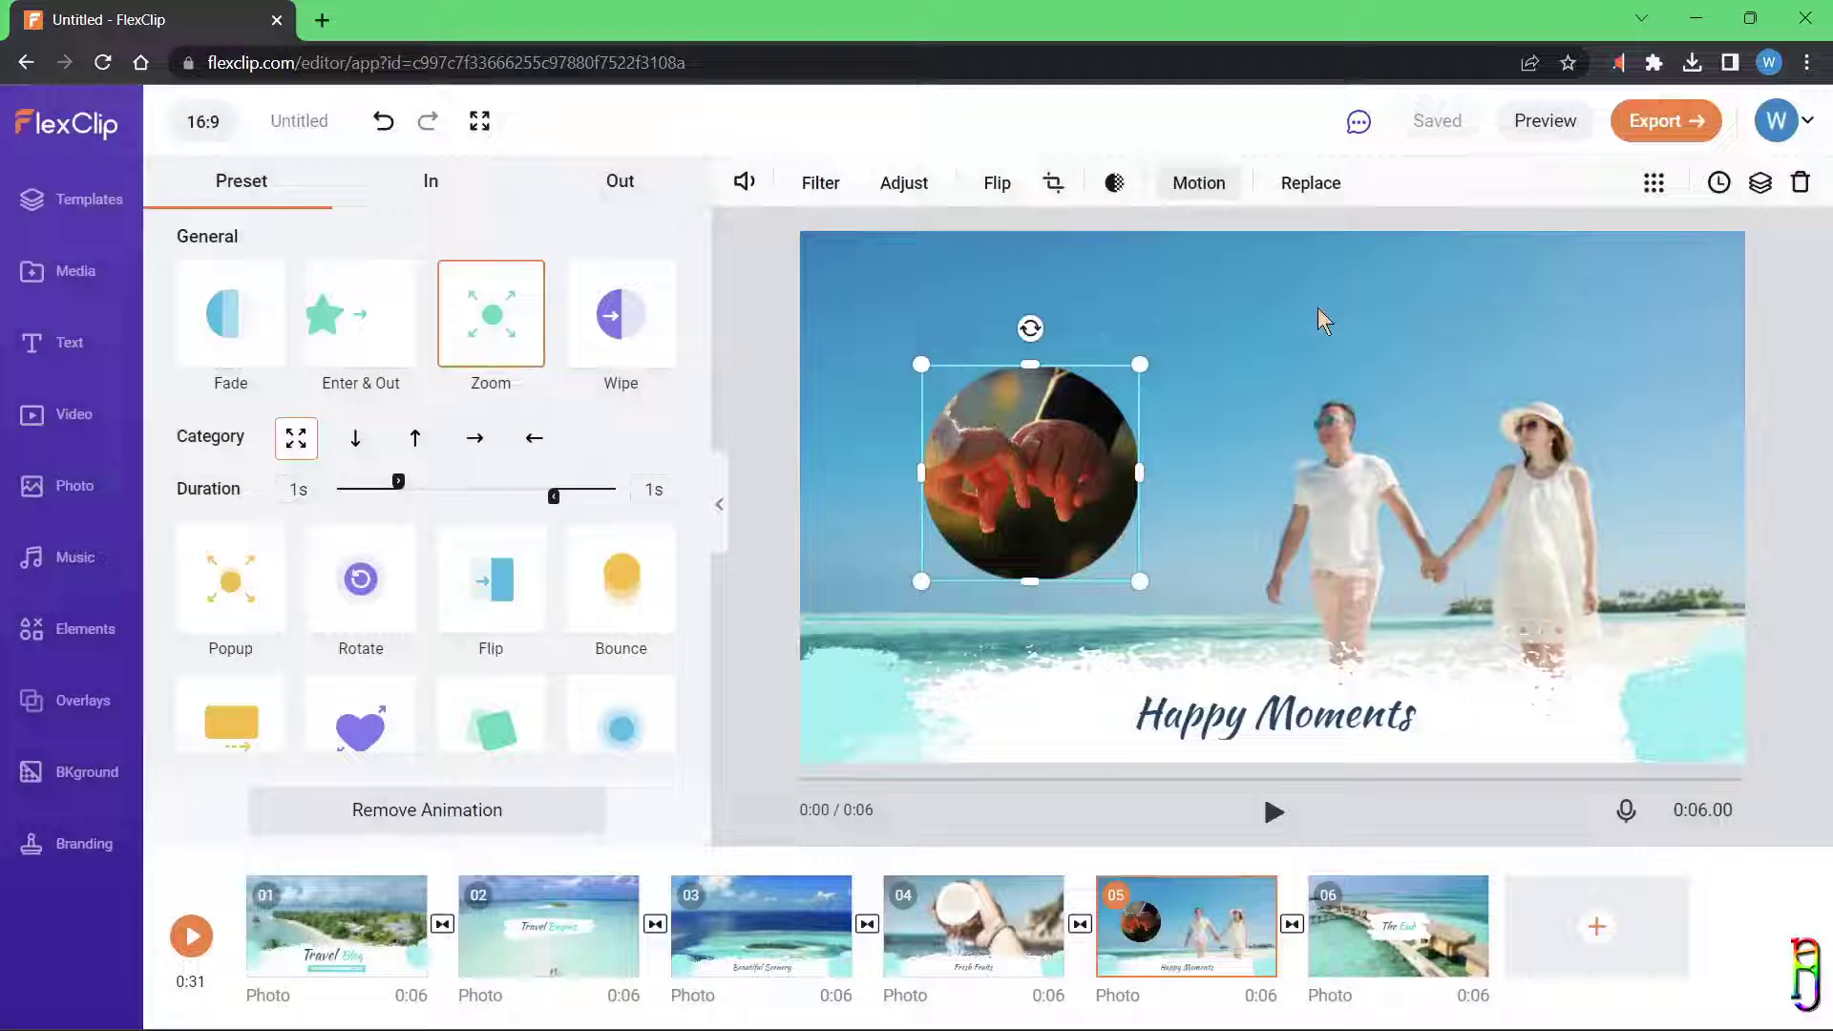
left_click(1004, 382)
left_click(1274, 813)
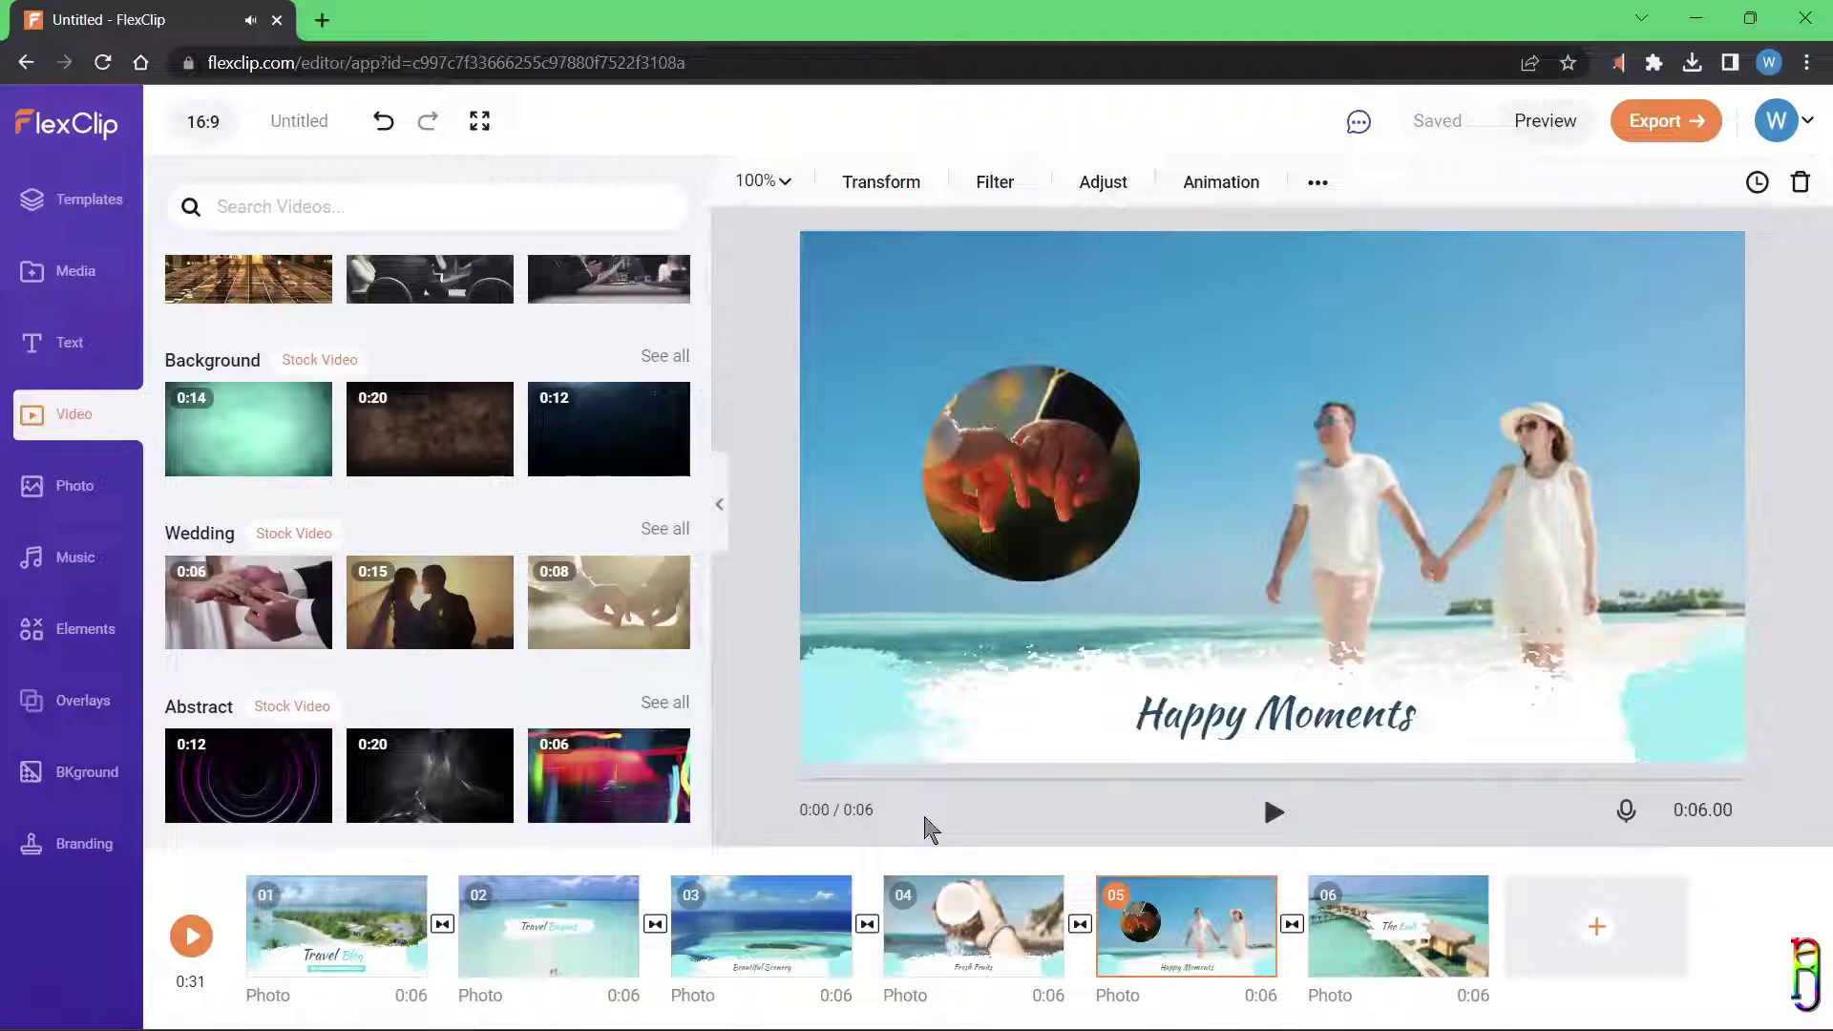
Step: Add the Clean Design title to the scene and type 'Just Got' as its heading
left_click(72, 351)
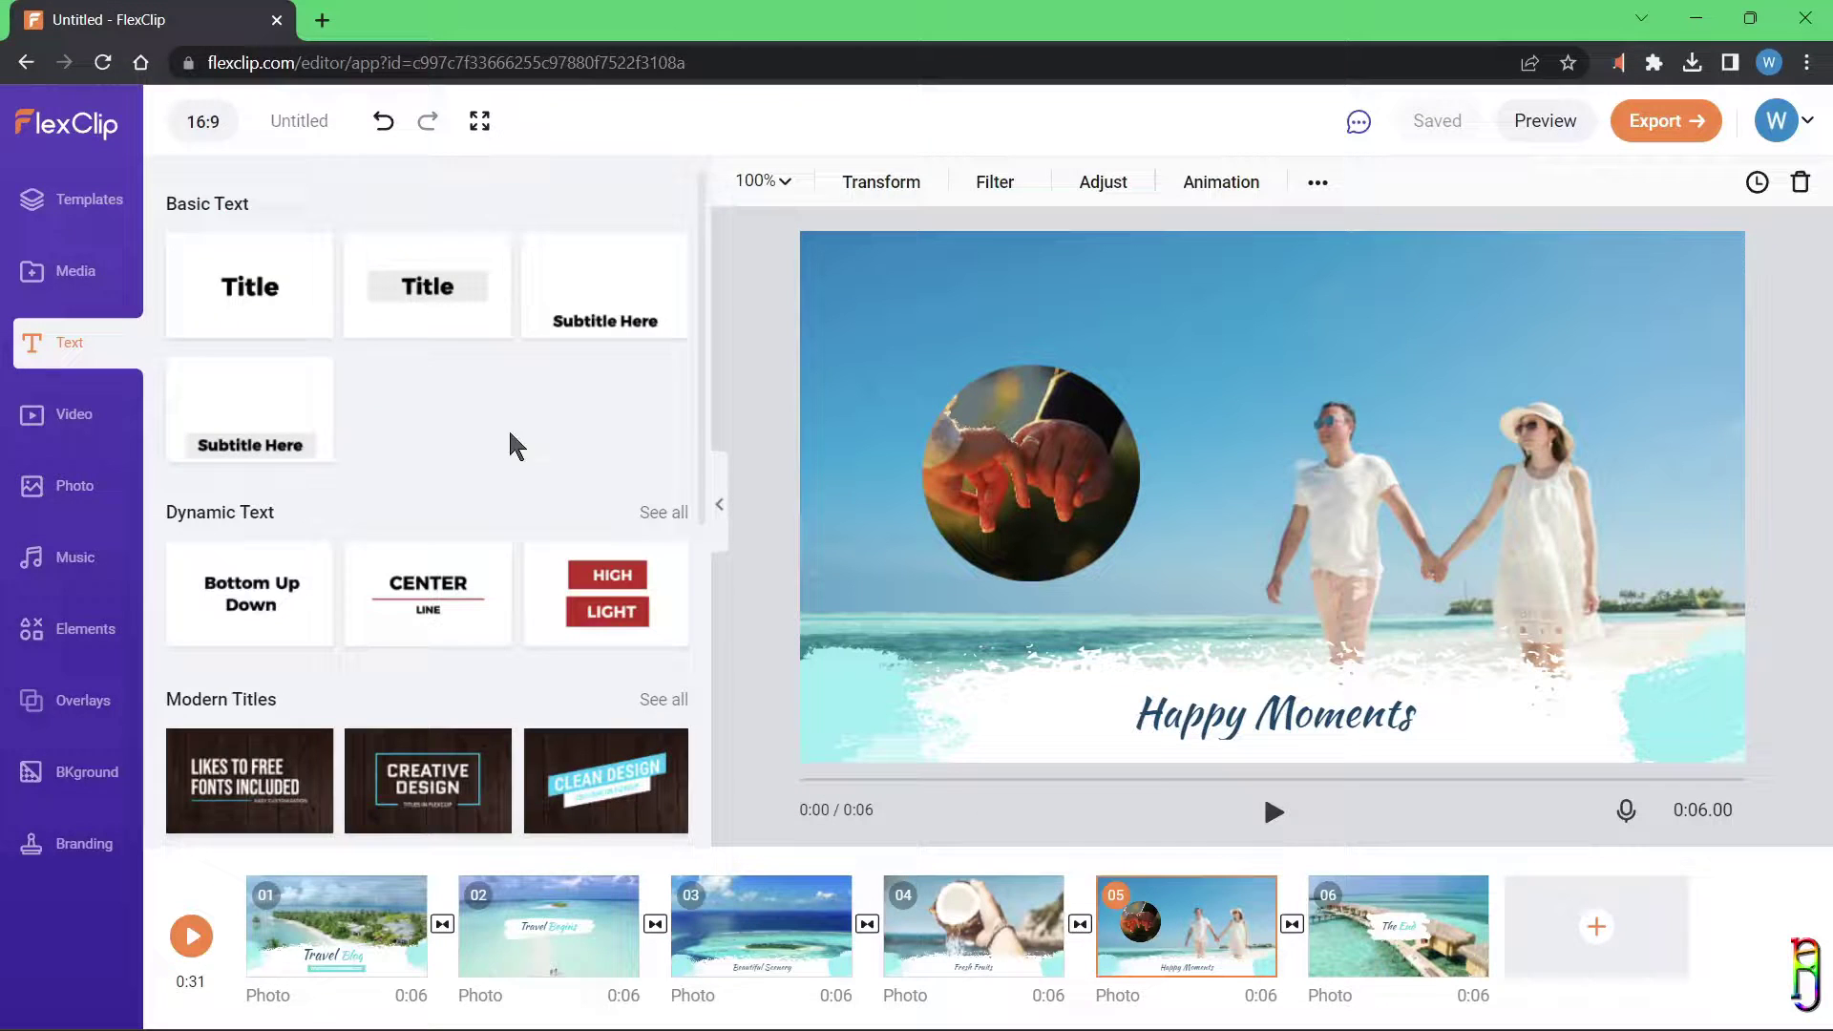
scroll(576, 523, "down", 4)
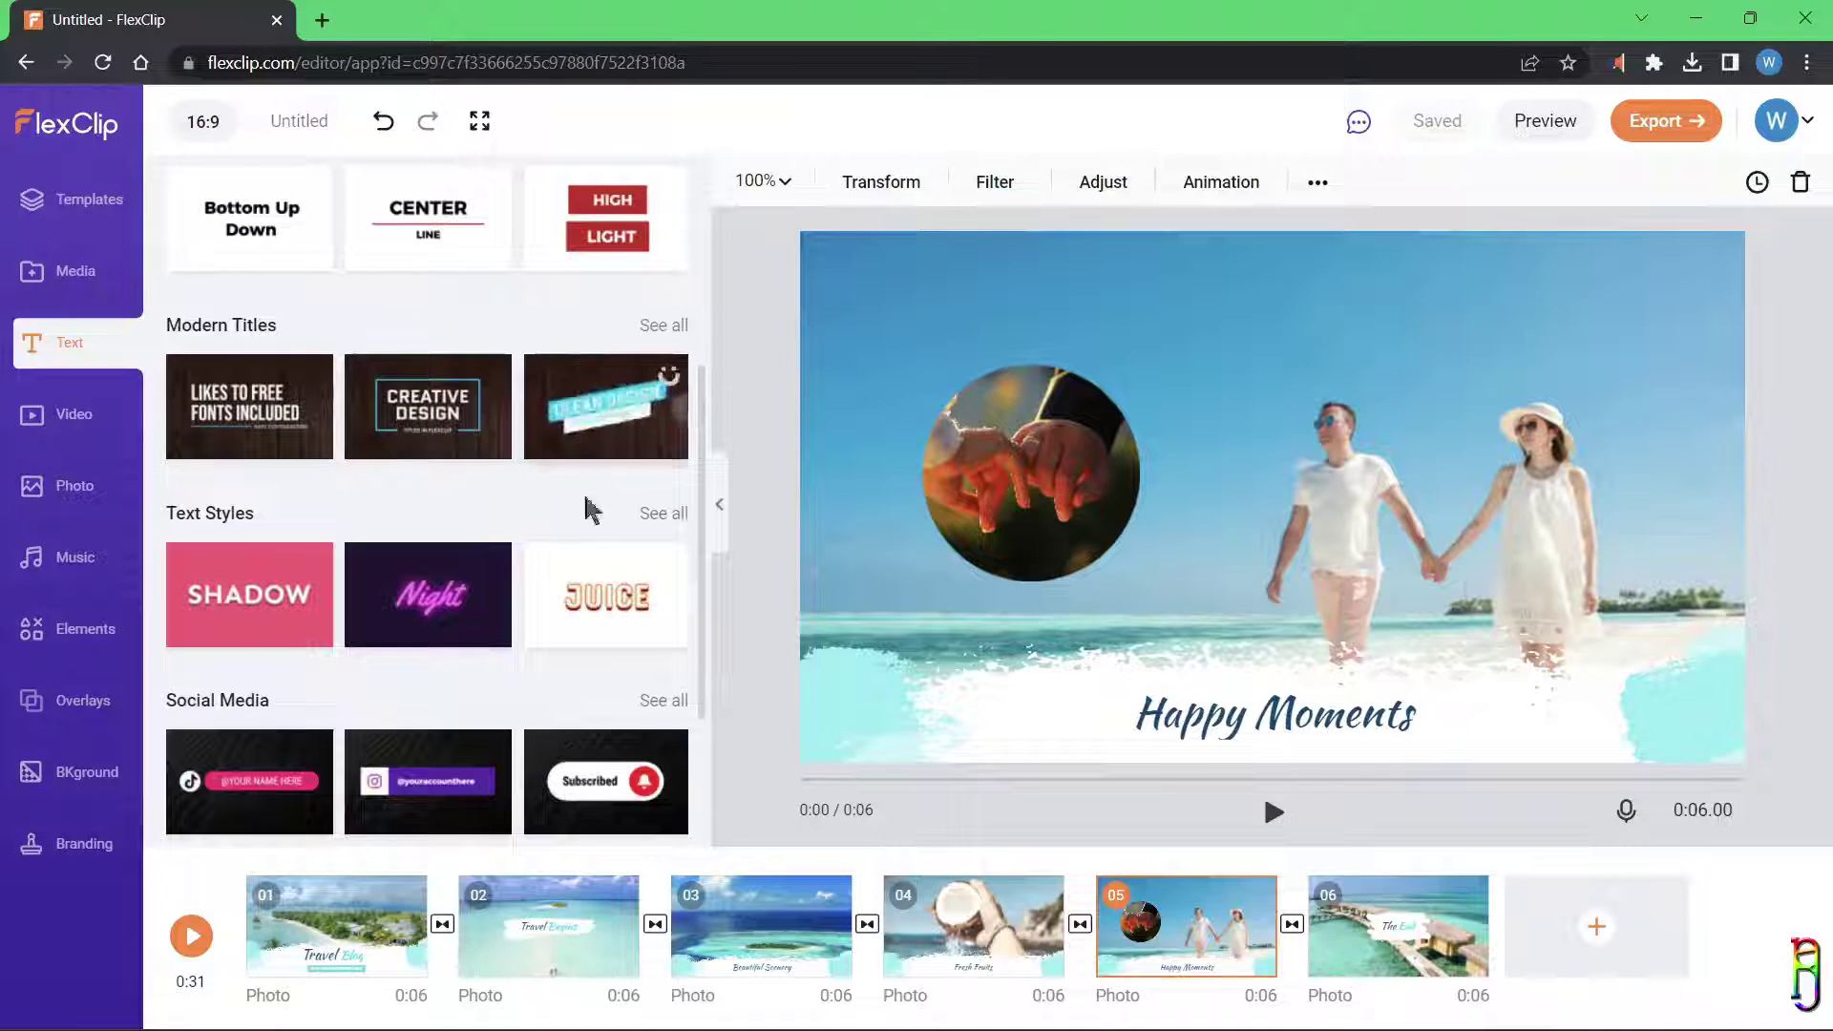
left_click(602, 449)
left_click(1362, 463)
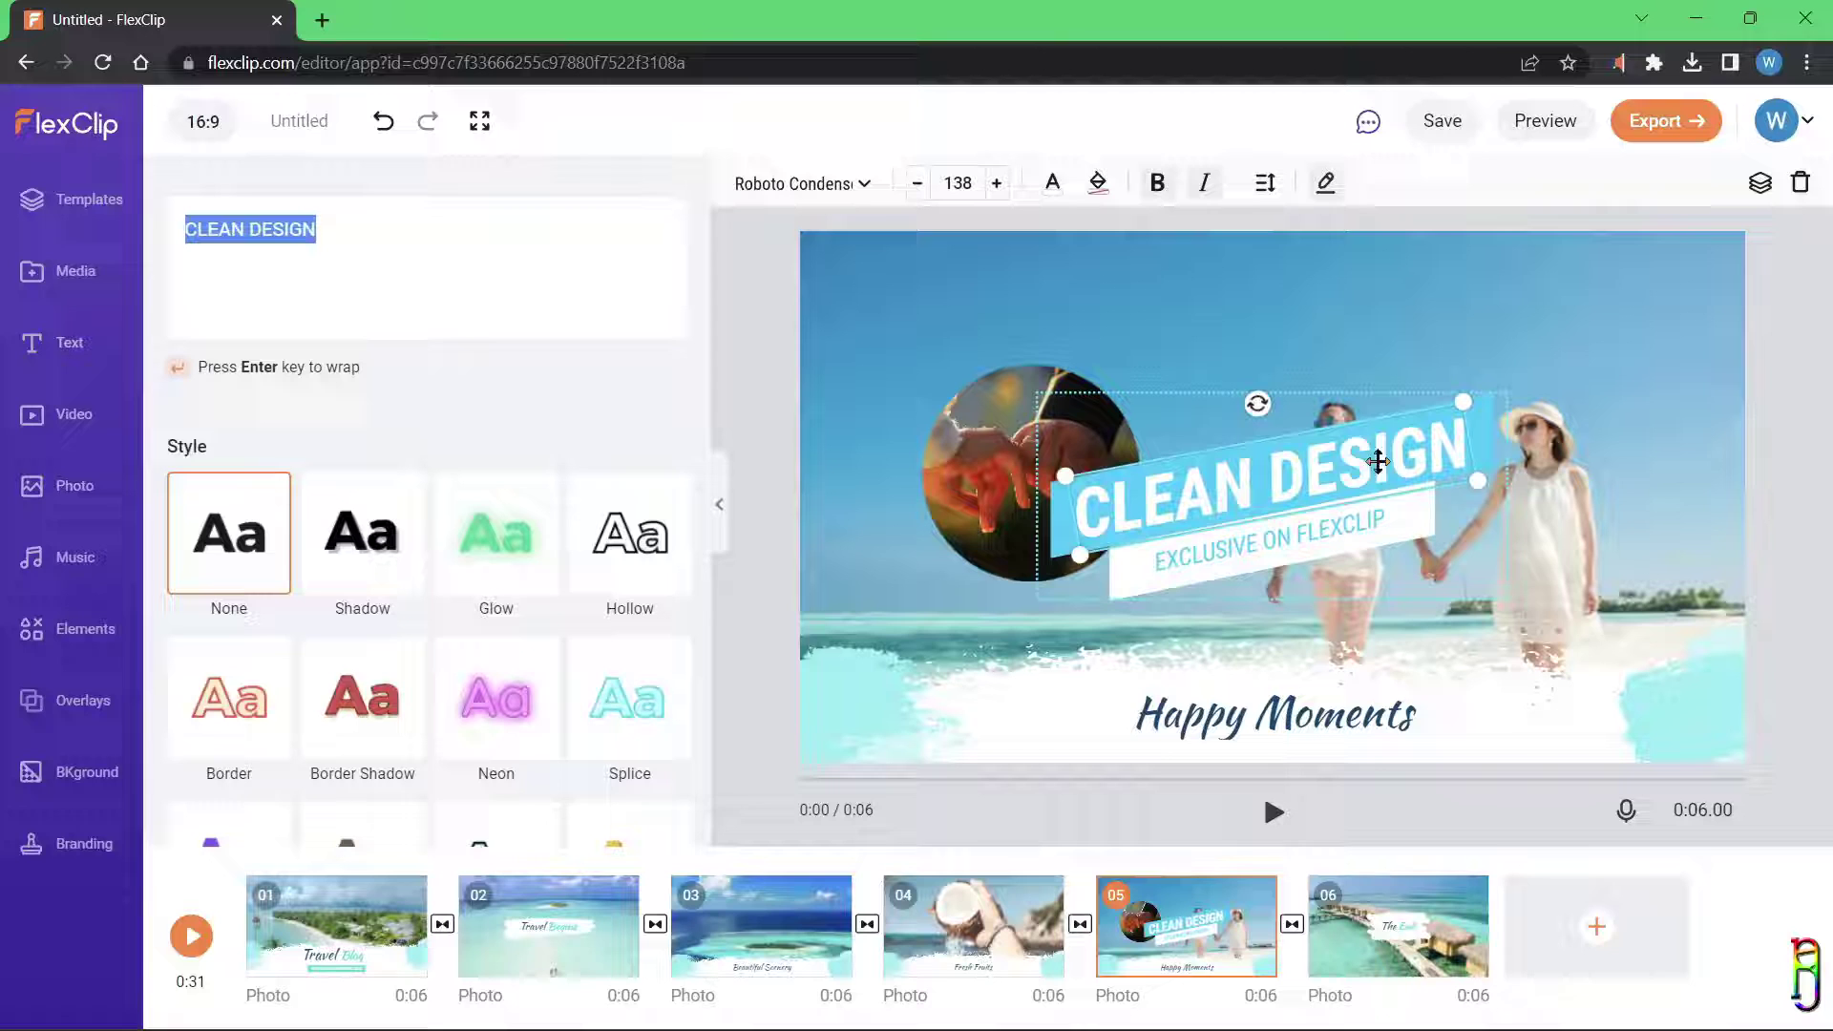
type("Just Got")
Step: Change the subtitle to 'MARRIED!!!!!' and play the scene back
left_click(1271, 542)
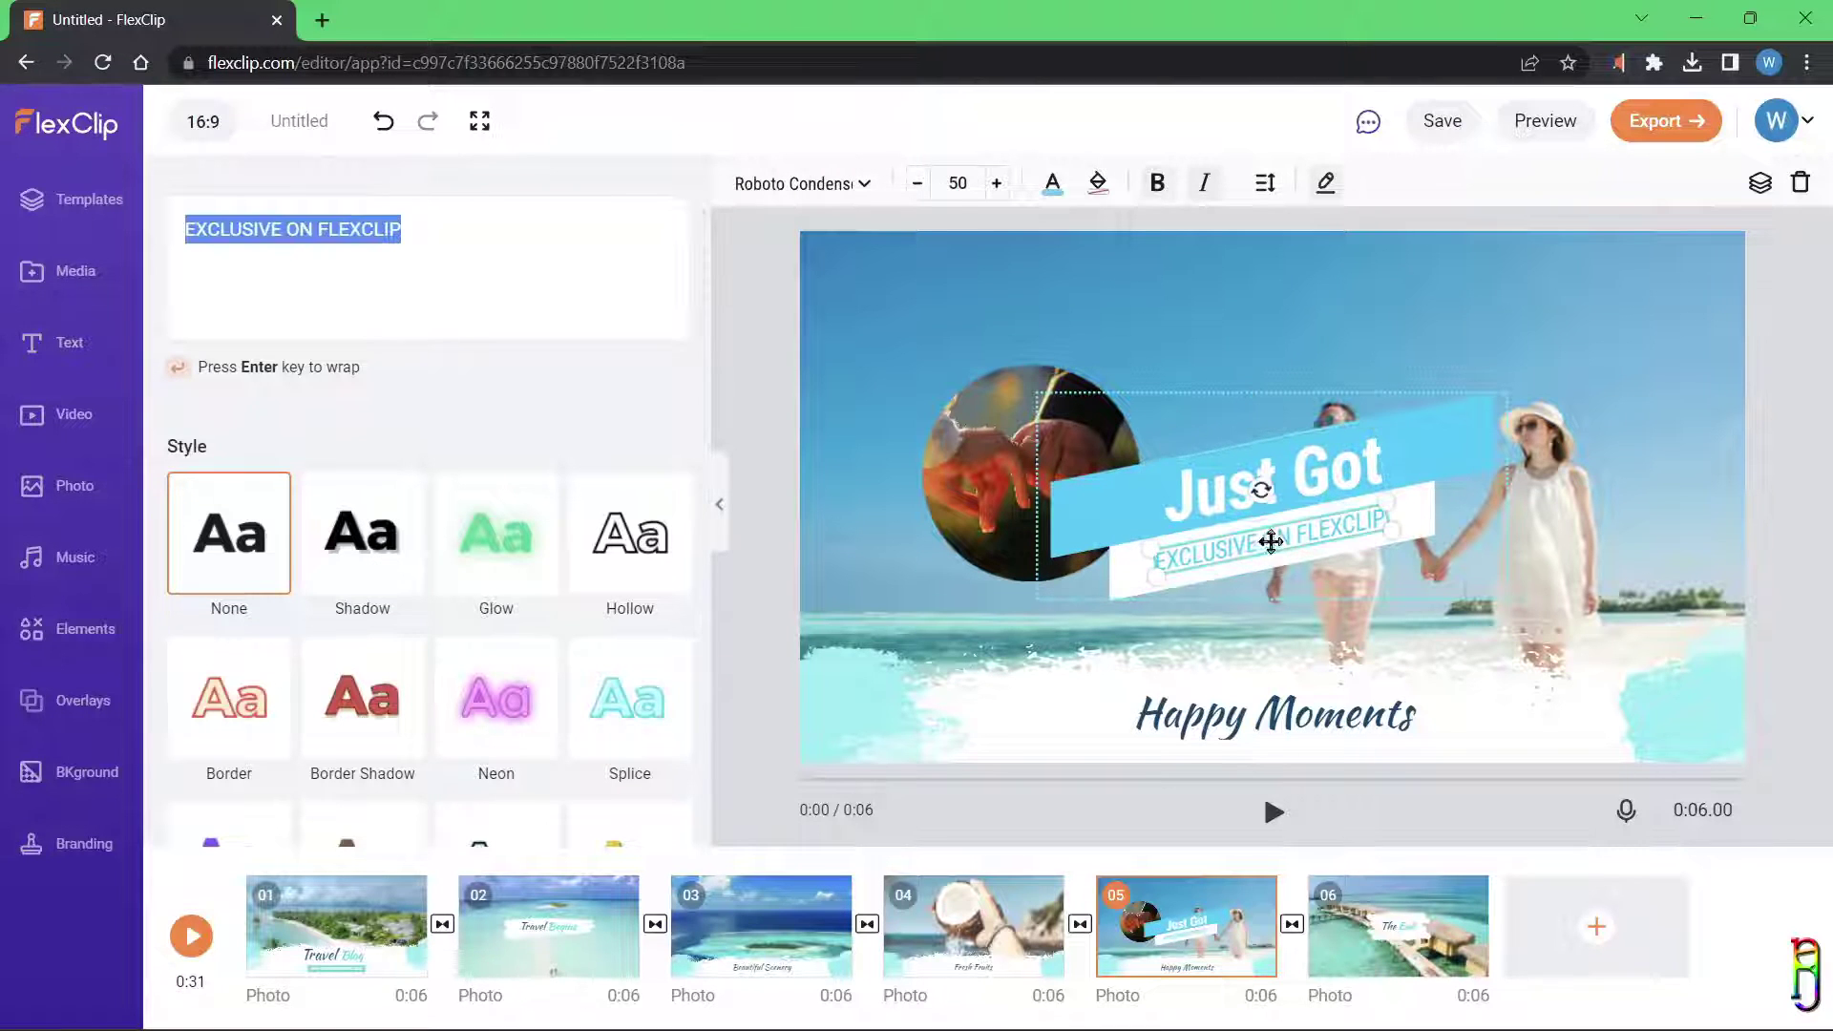
type("MARRIED!!!!!")
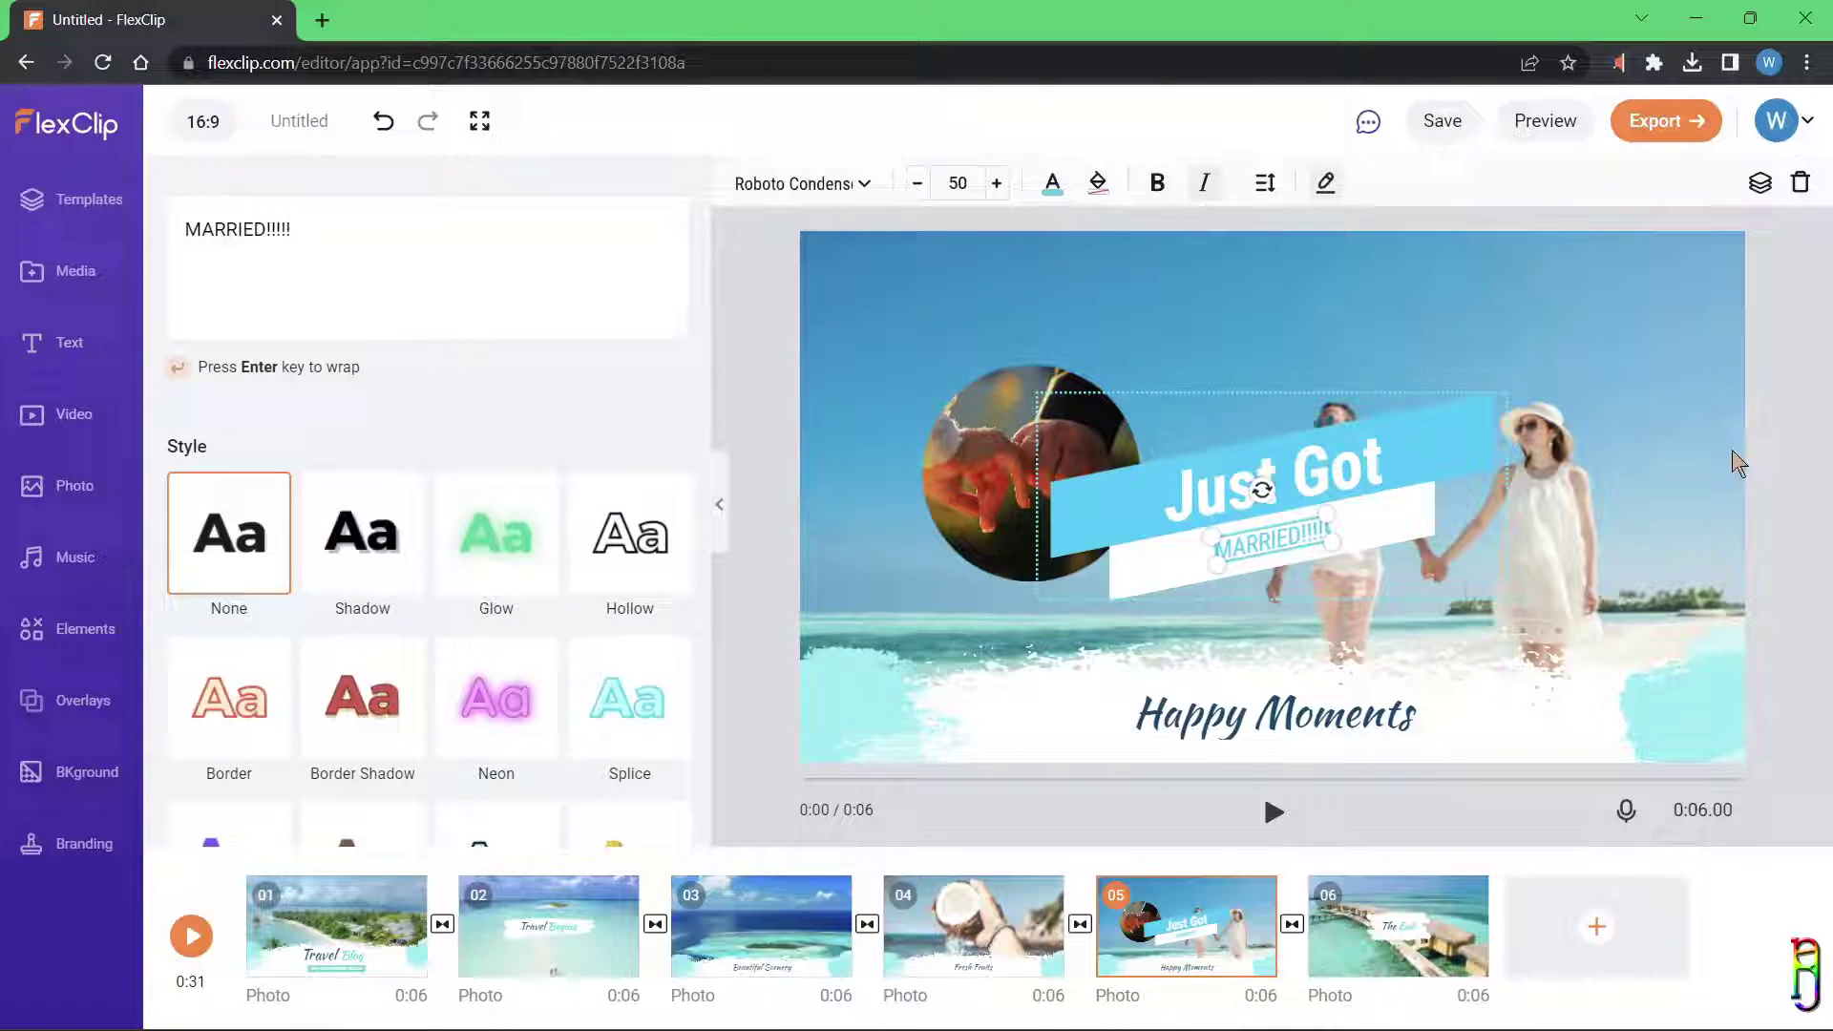
left_click(1273, 812)
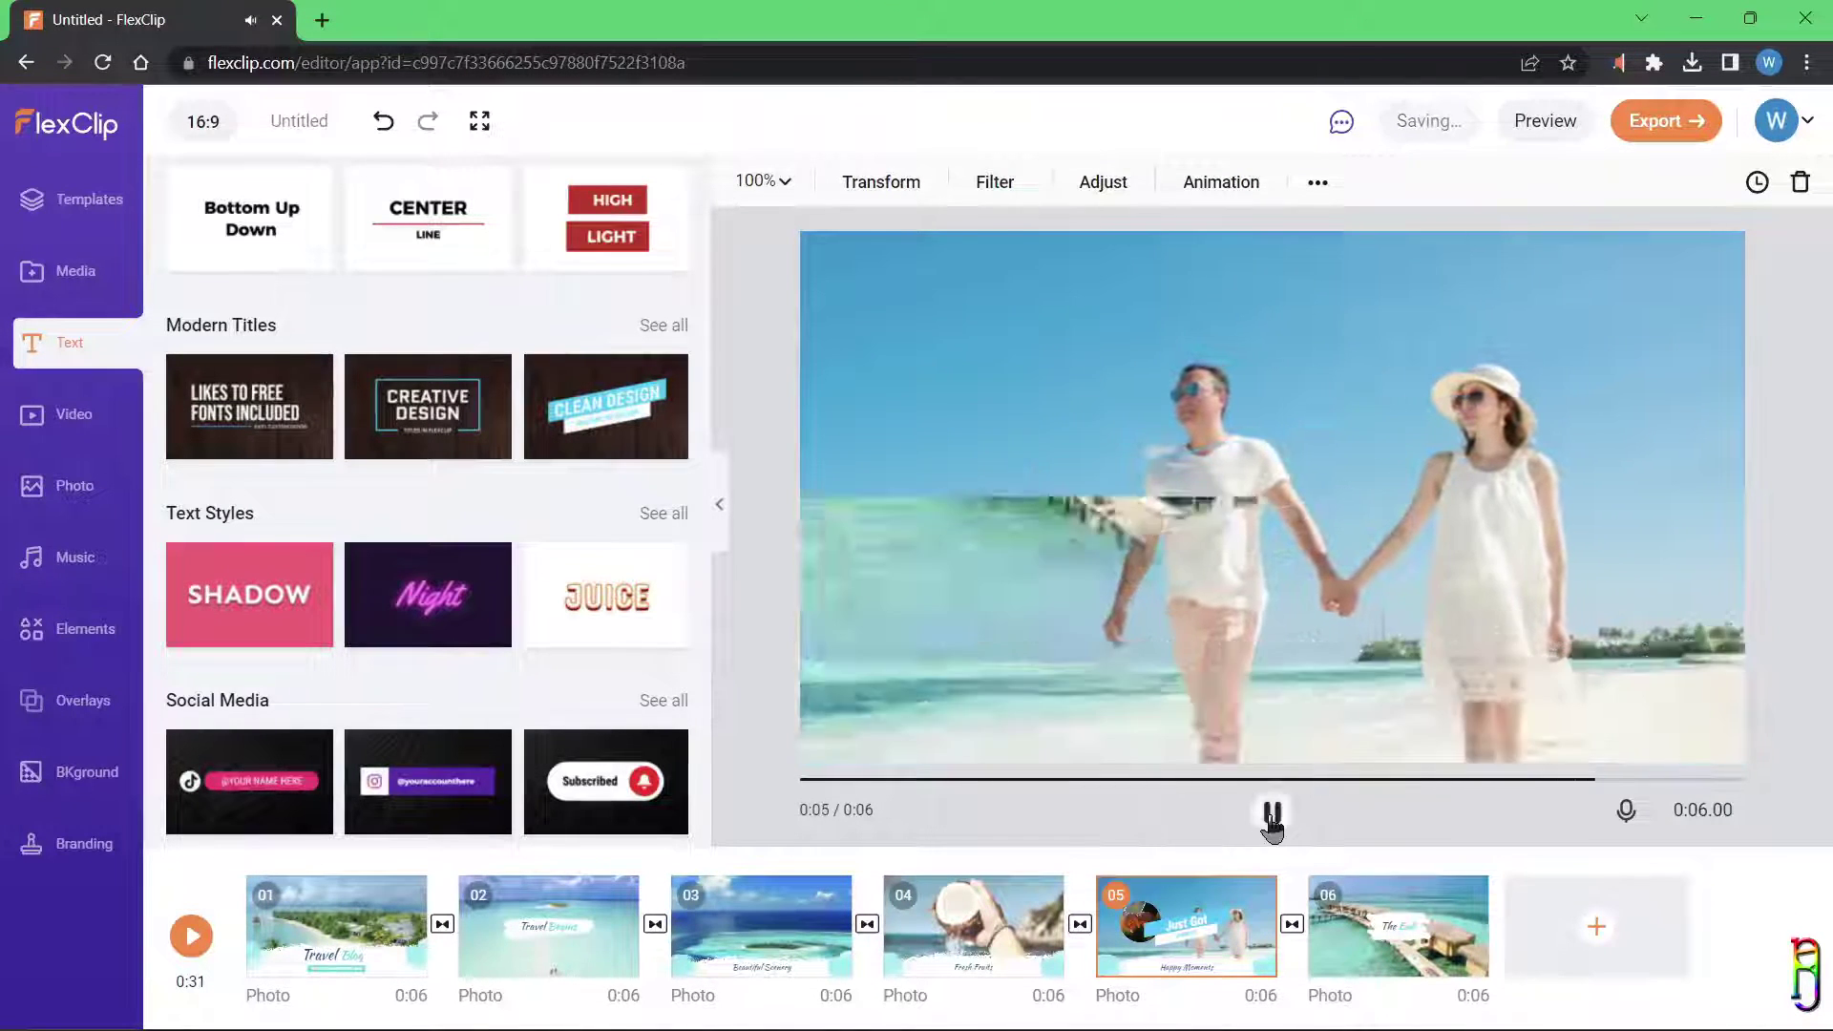
left_click(69, 425)
Step: Preview the first Love track, 'Thank God For You And Me', apply it as music, and play
left_click(108, 498)
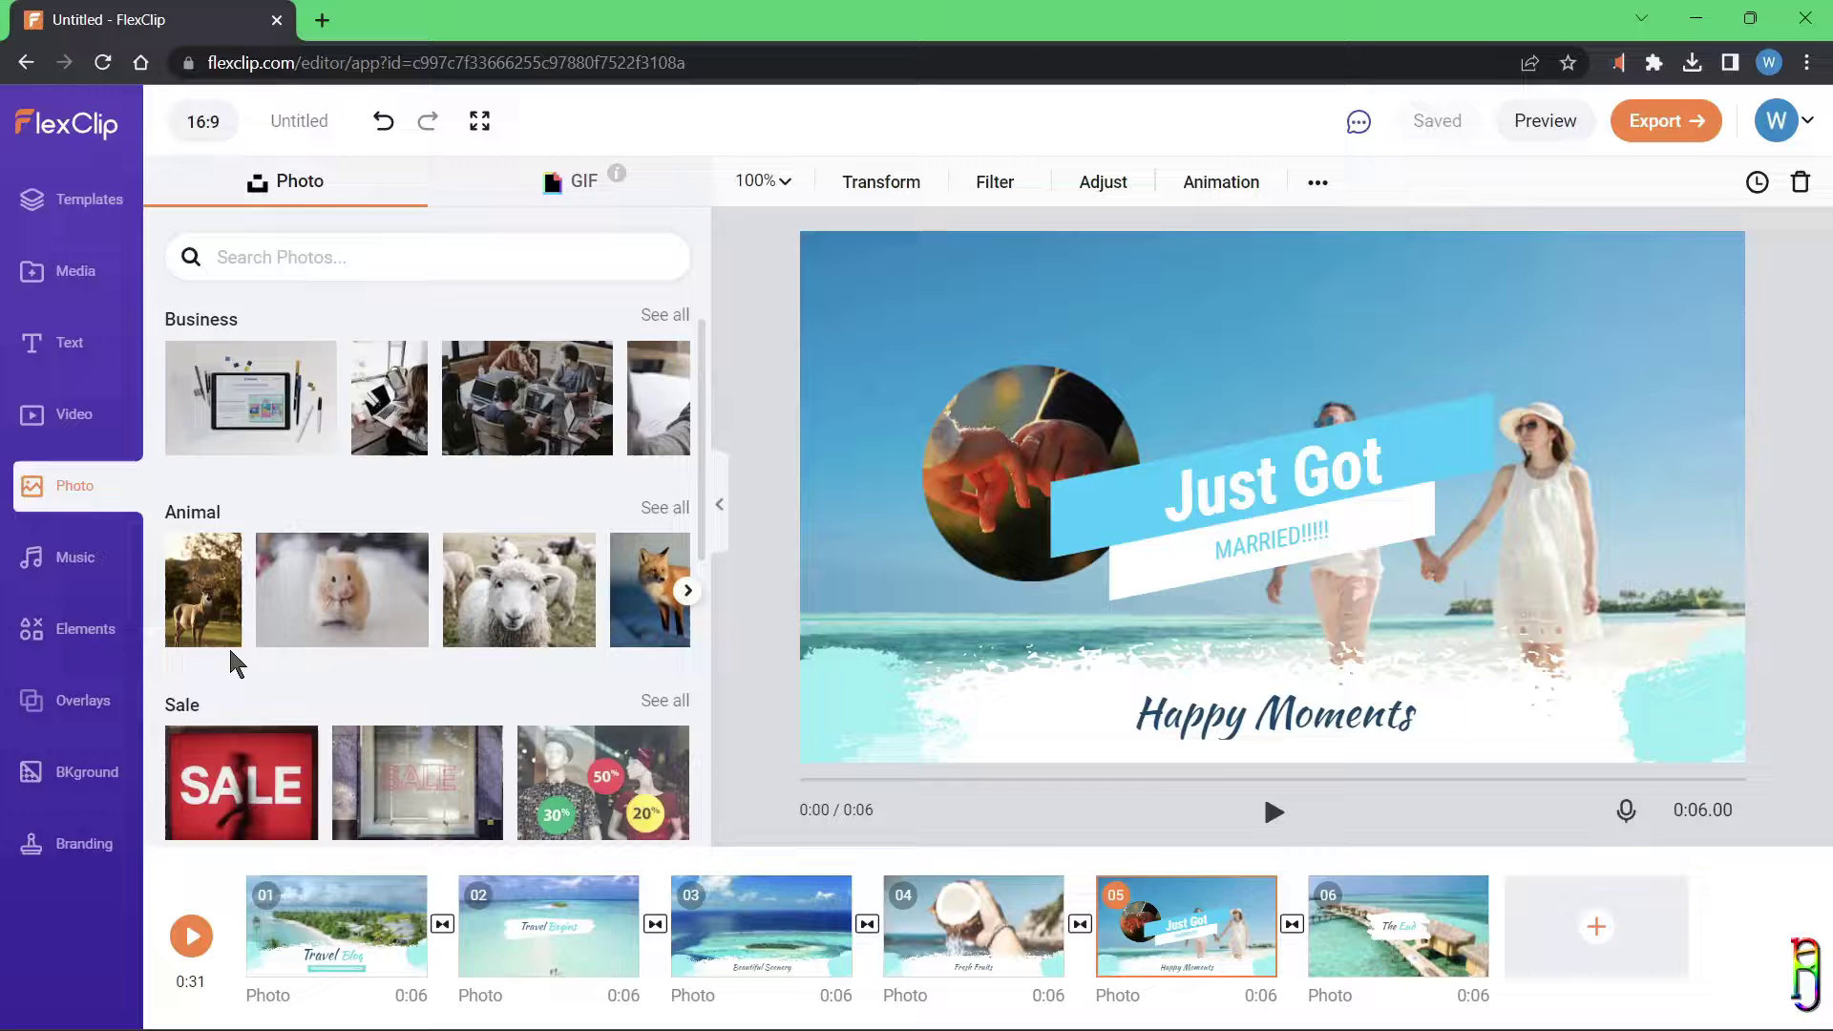
left_click(69, 563)
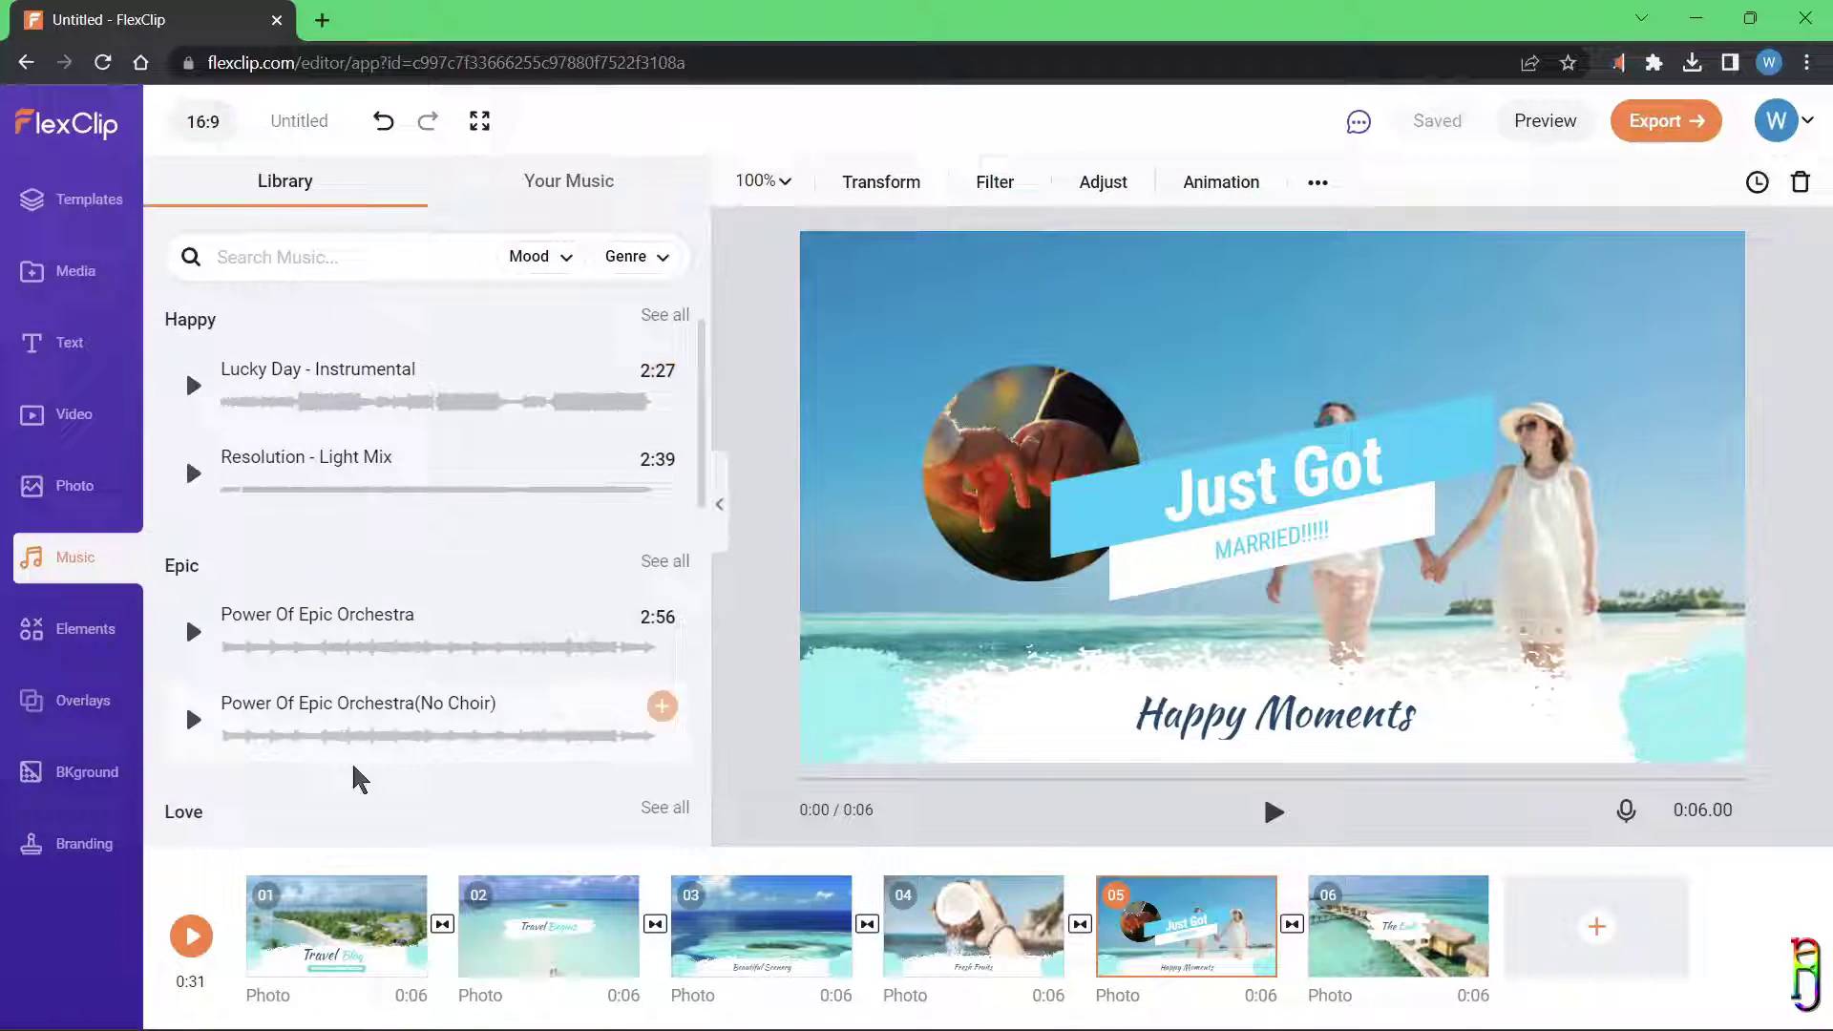
scroll(477, 721, "down", 3)
scroll(474, 715, "down", 5)
scroll(458, 707, "up", 4)
left_click(193, 444)
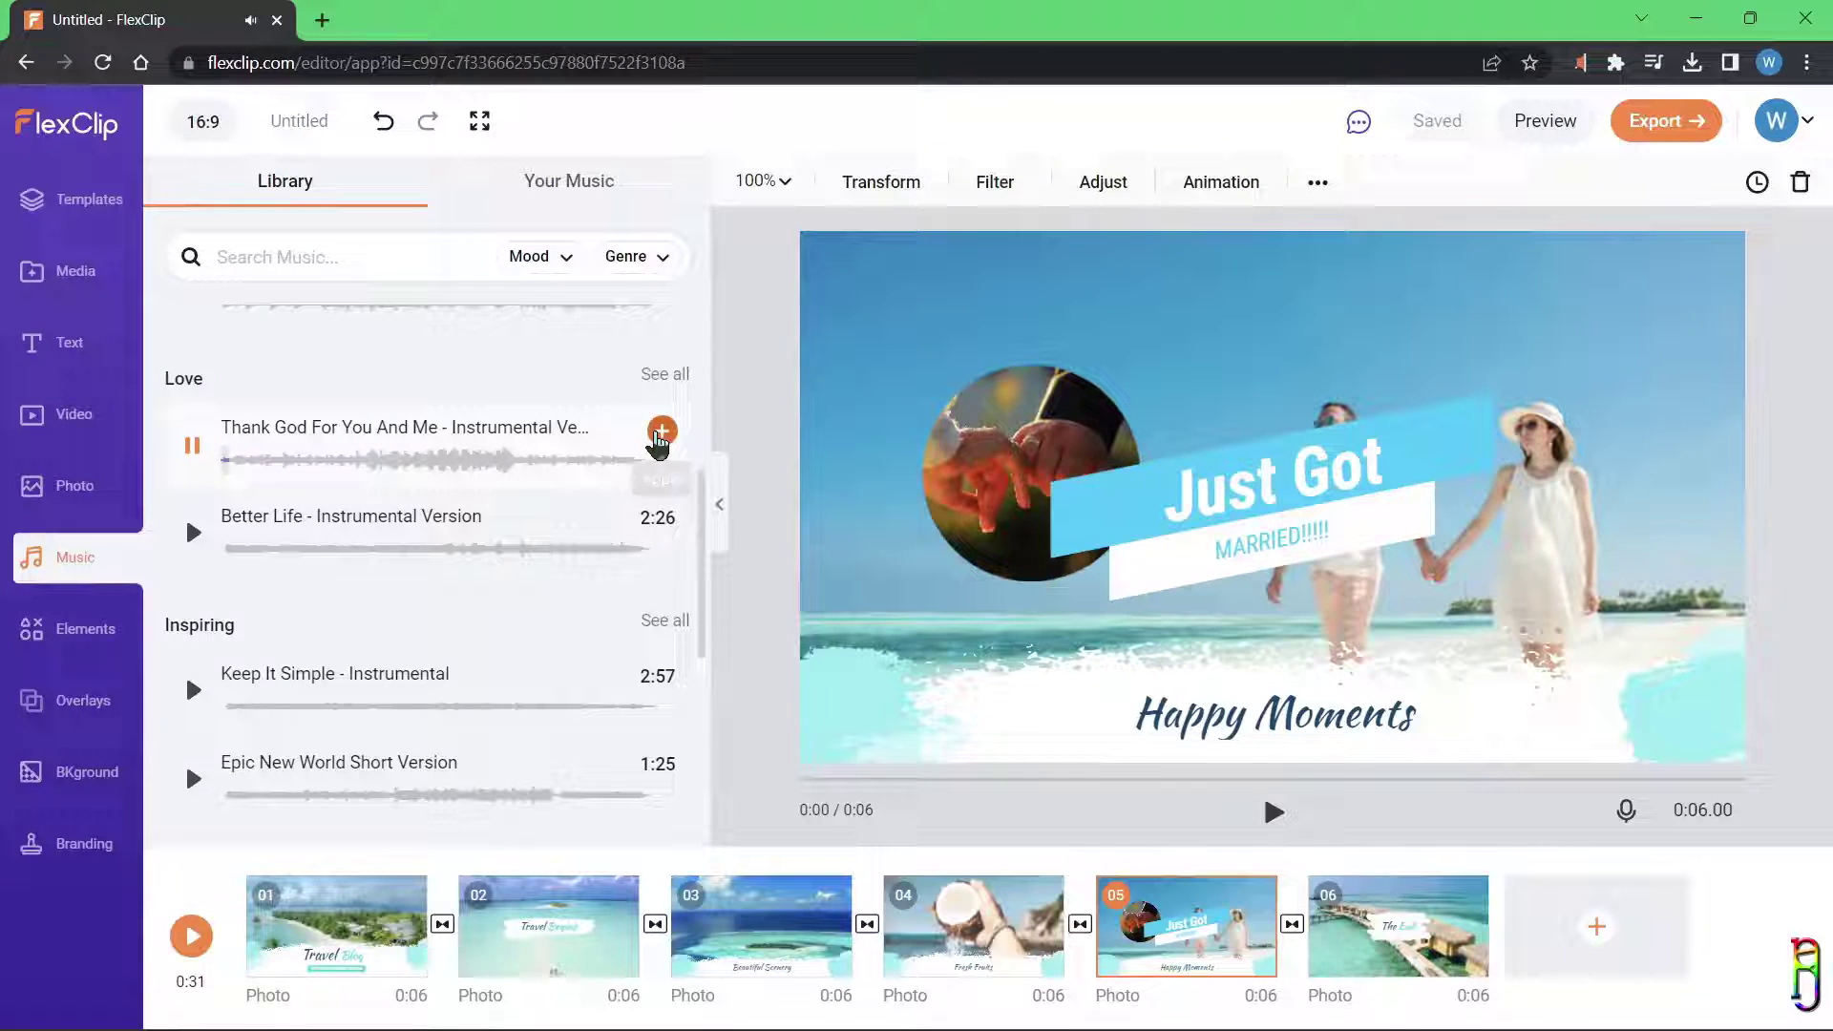
left_click(663, 432)
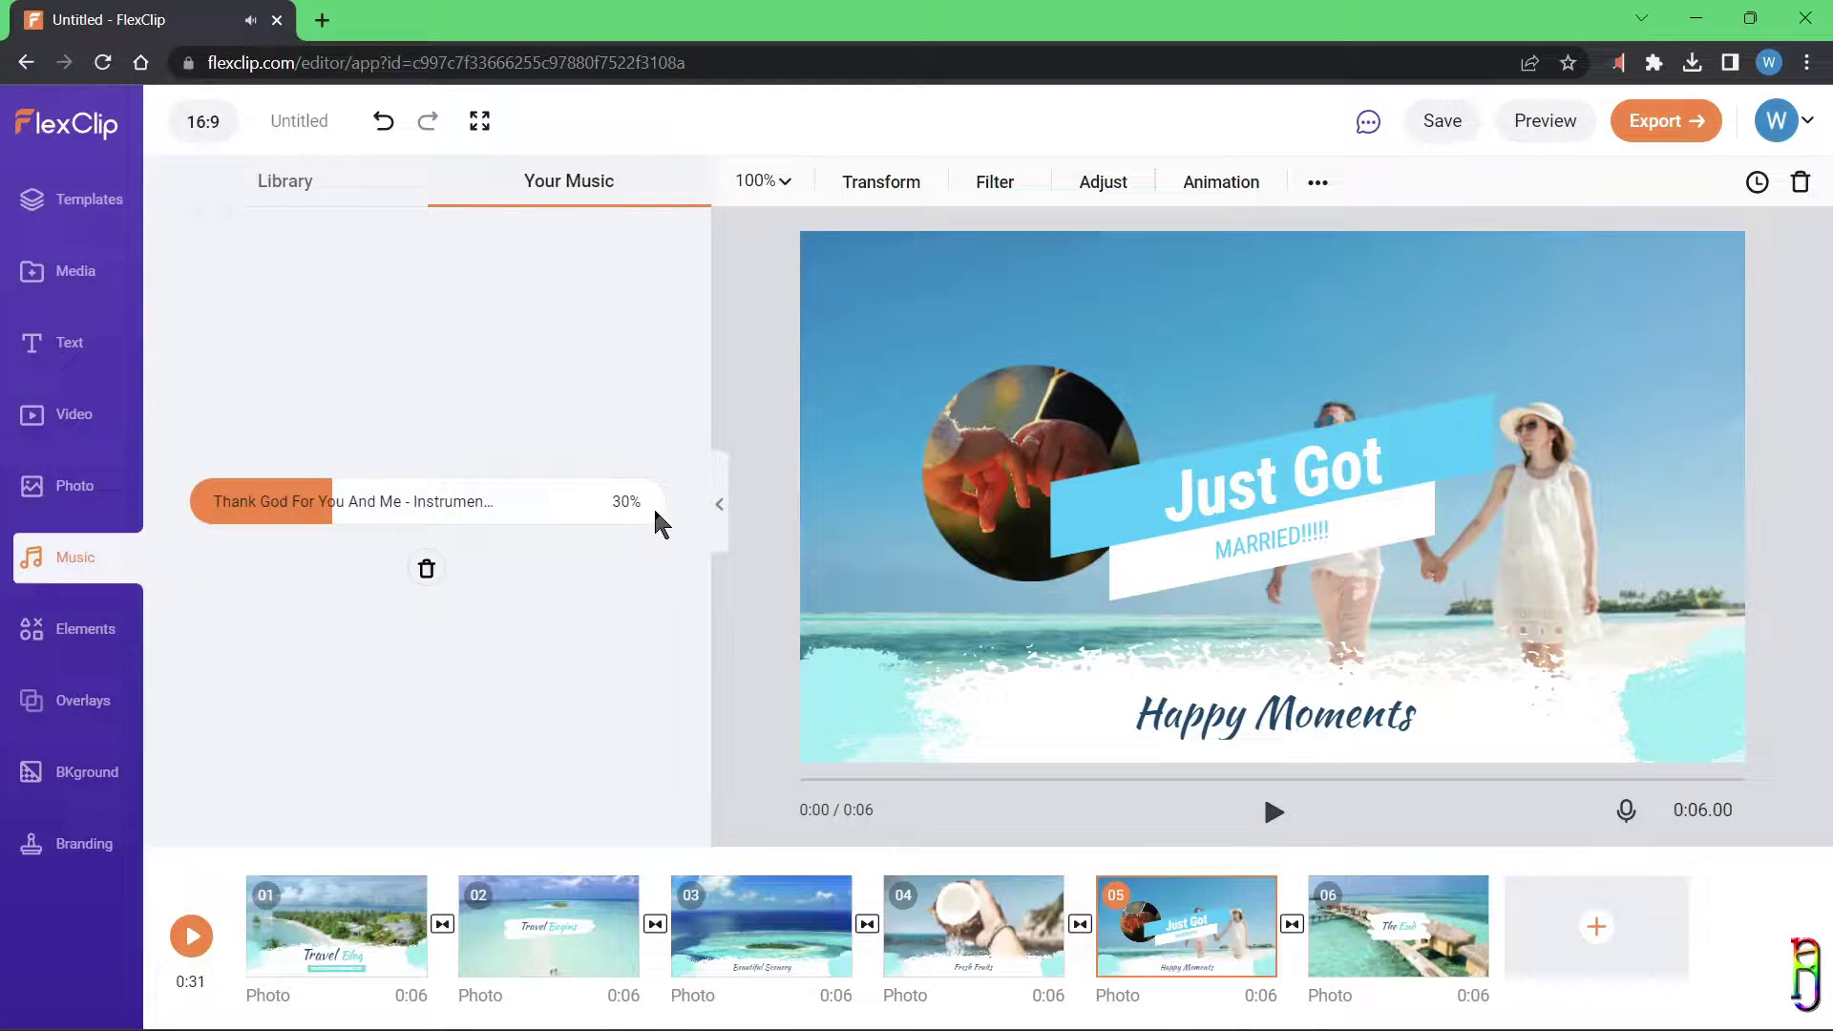
left_click(1277, 819)
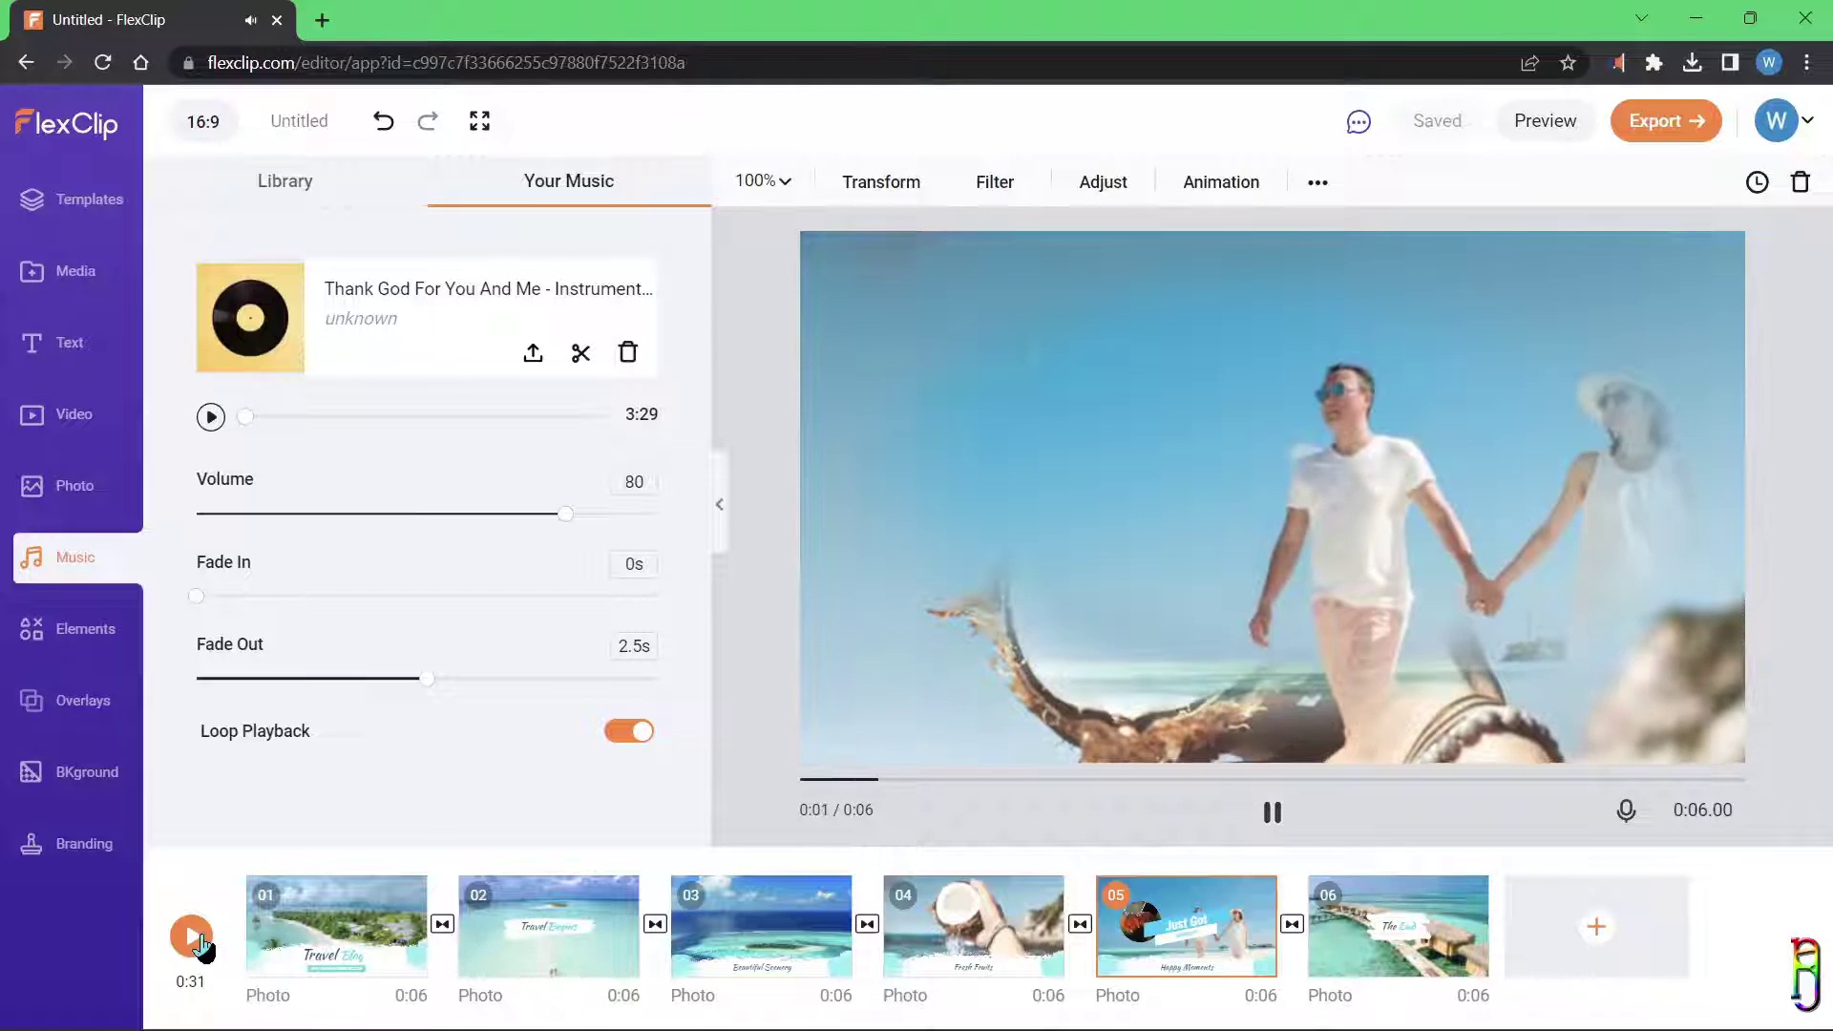
Step: Watch the full video preview, close it, and open the Elements library
left_click(192, 935)
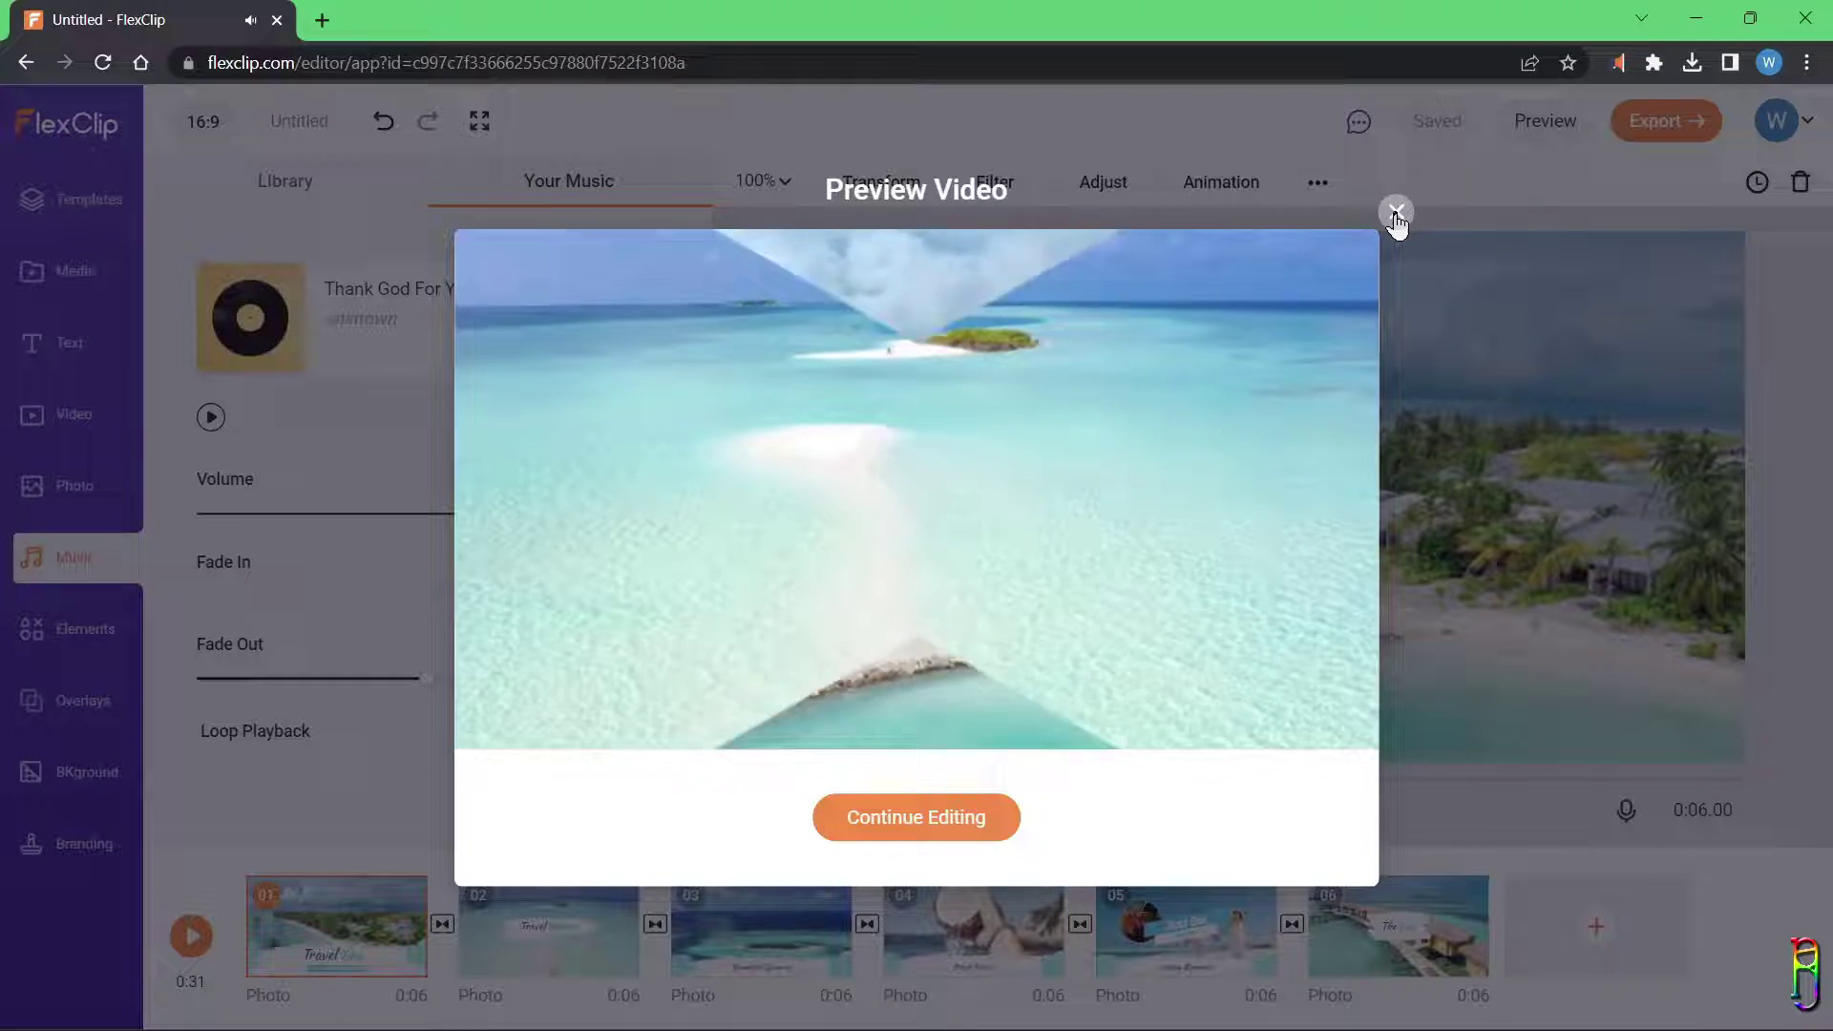
left_click(1395, 214)
left_click(90, 632)
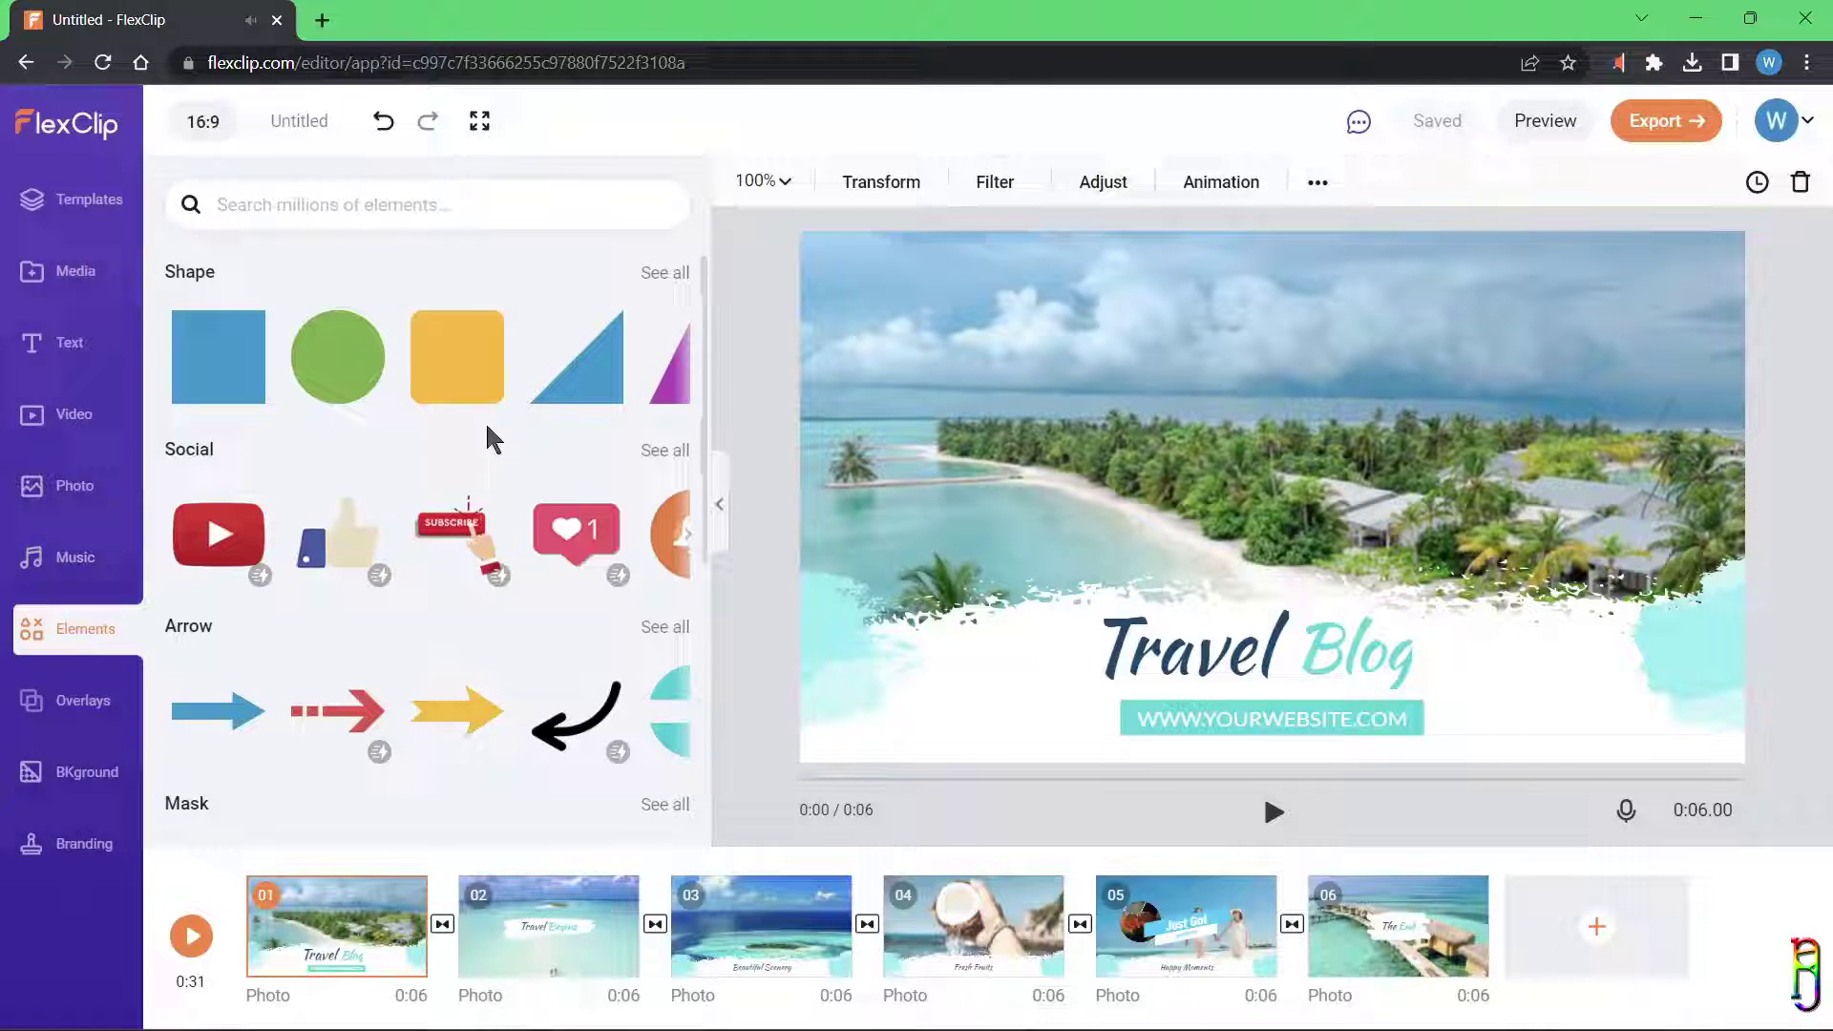
Step: Browse the Elements, Overlays, Background and Branding libraries, then bring up the export format choices
scroll(519, 702, "down", 4)
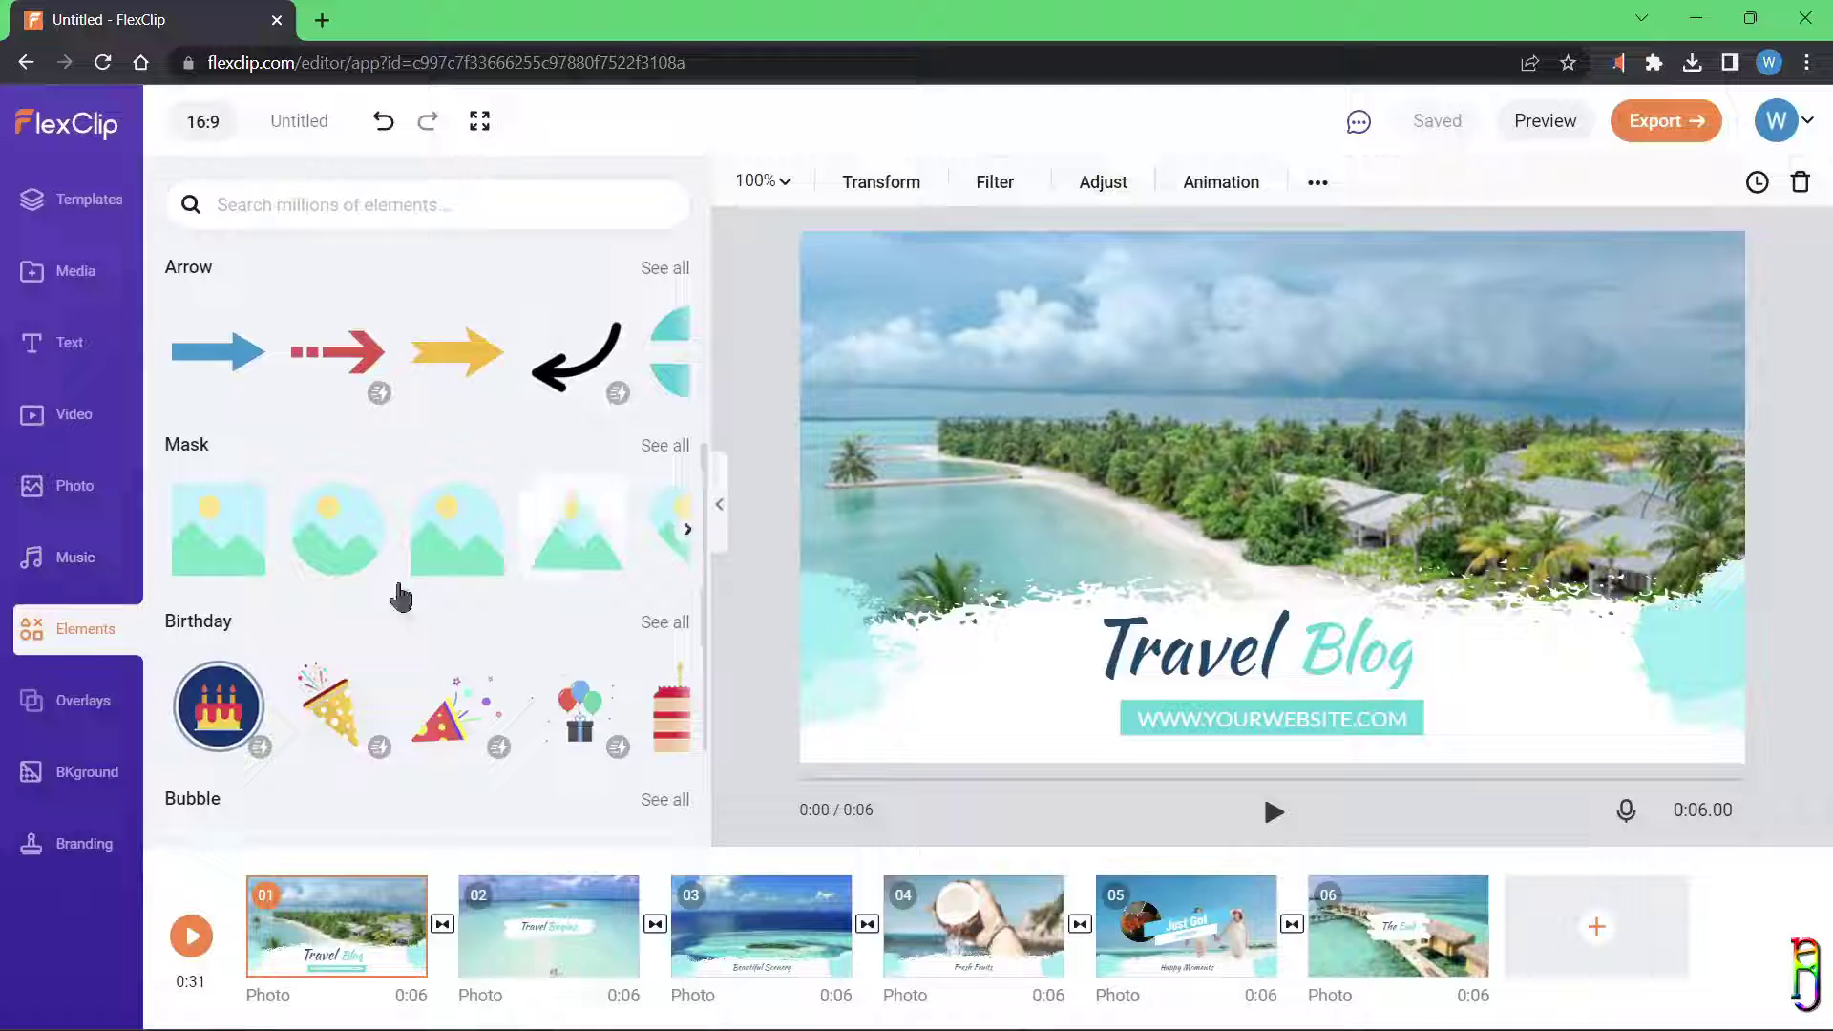
scroll(367, 716, "down", 1)
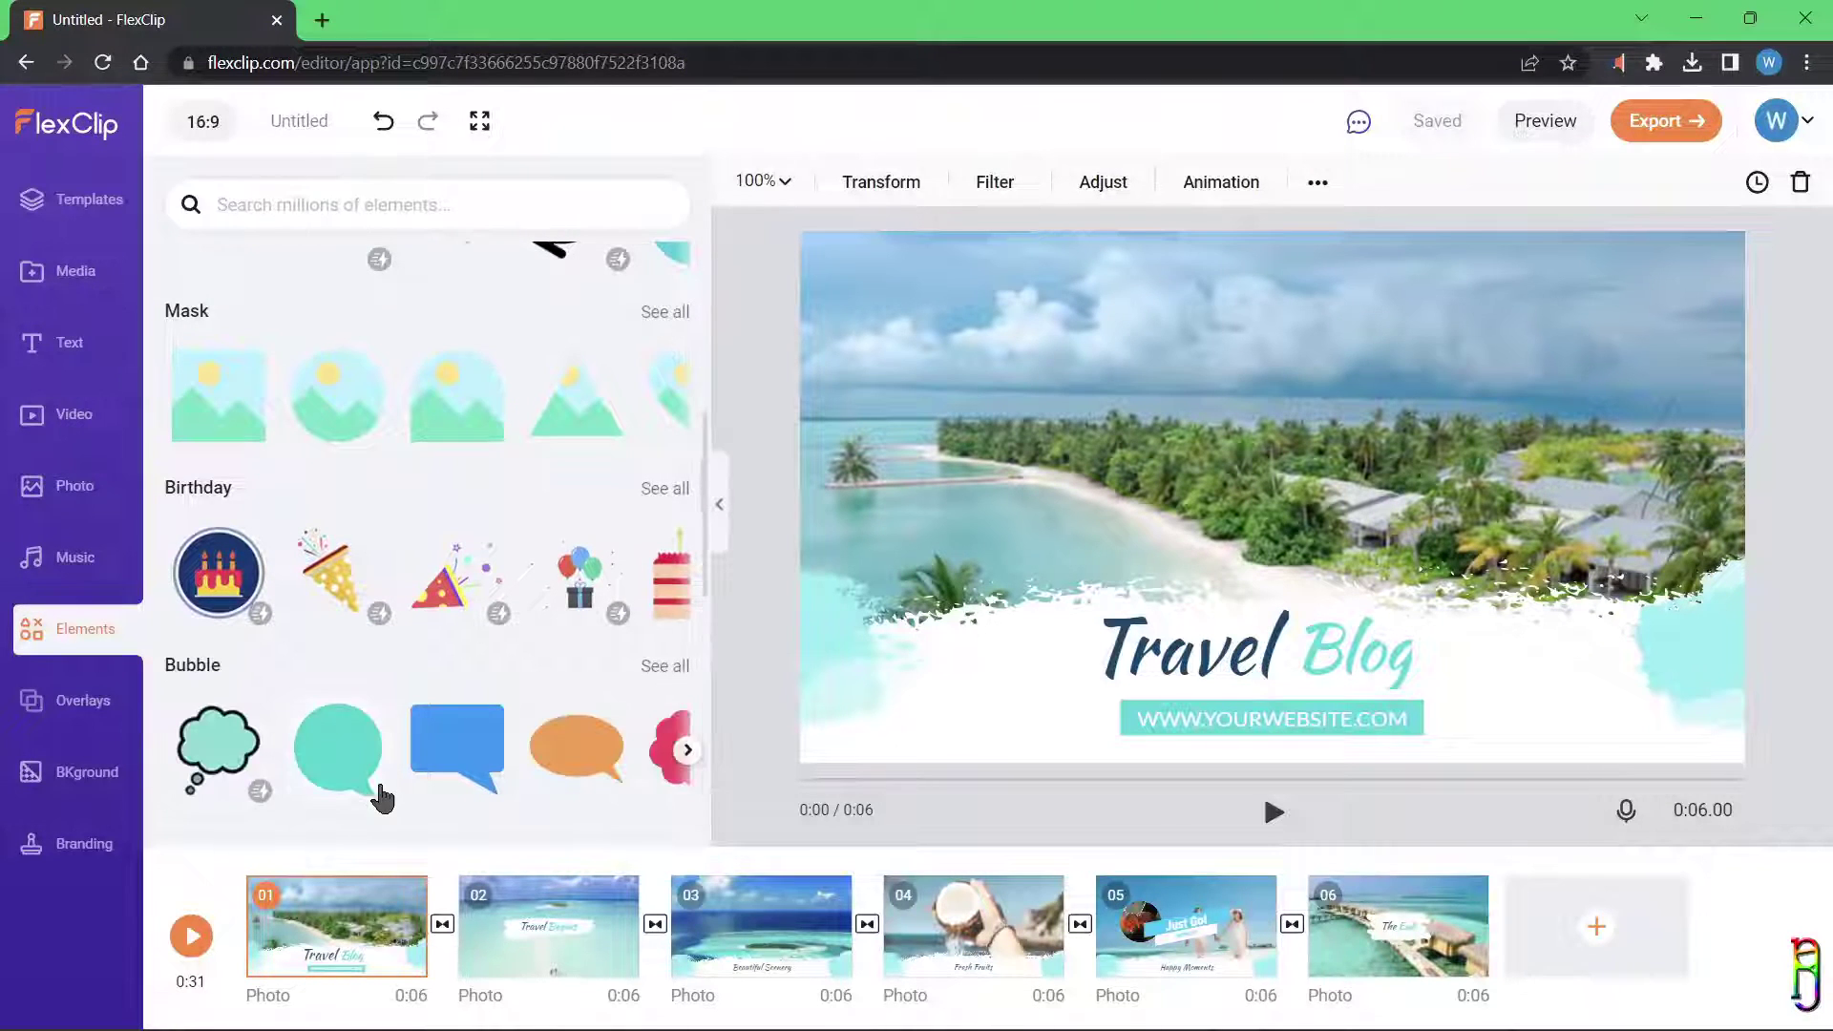
scroll(373, 783, "up", 2)
scroll(390, 752, "up", 2)
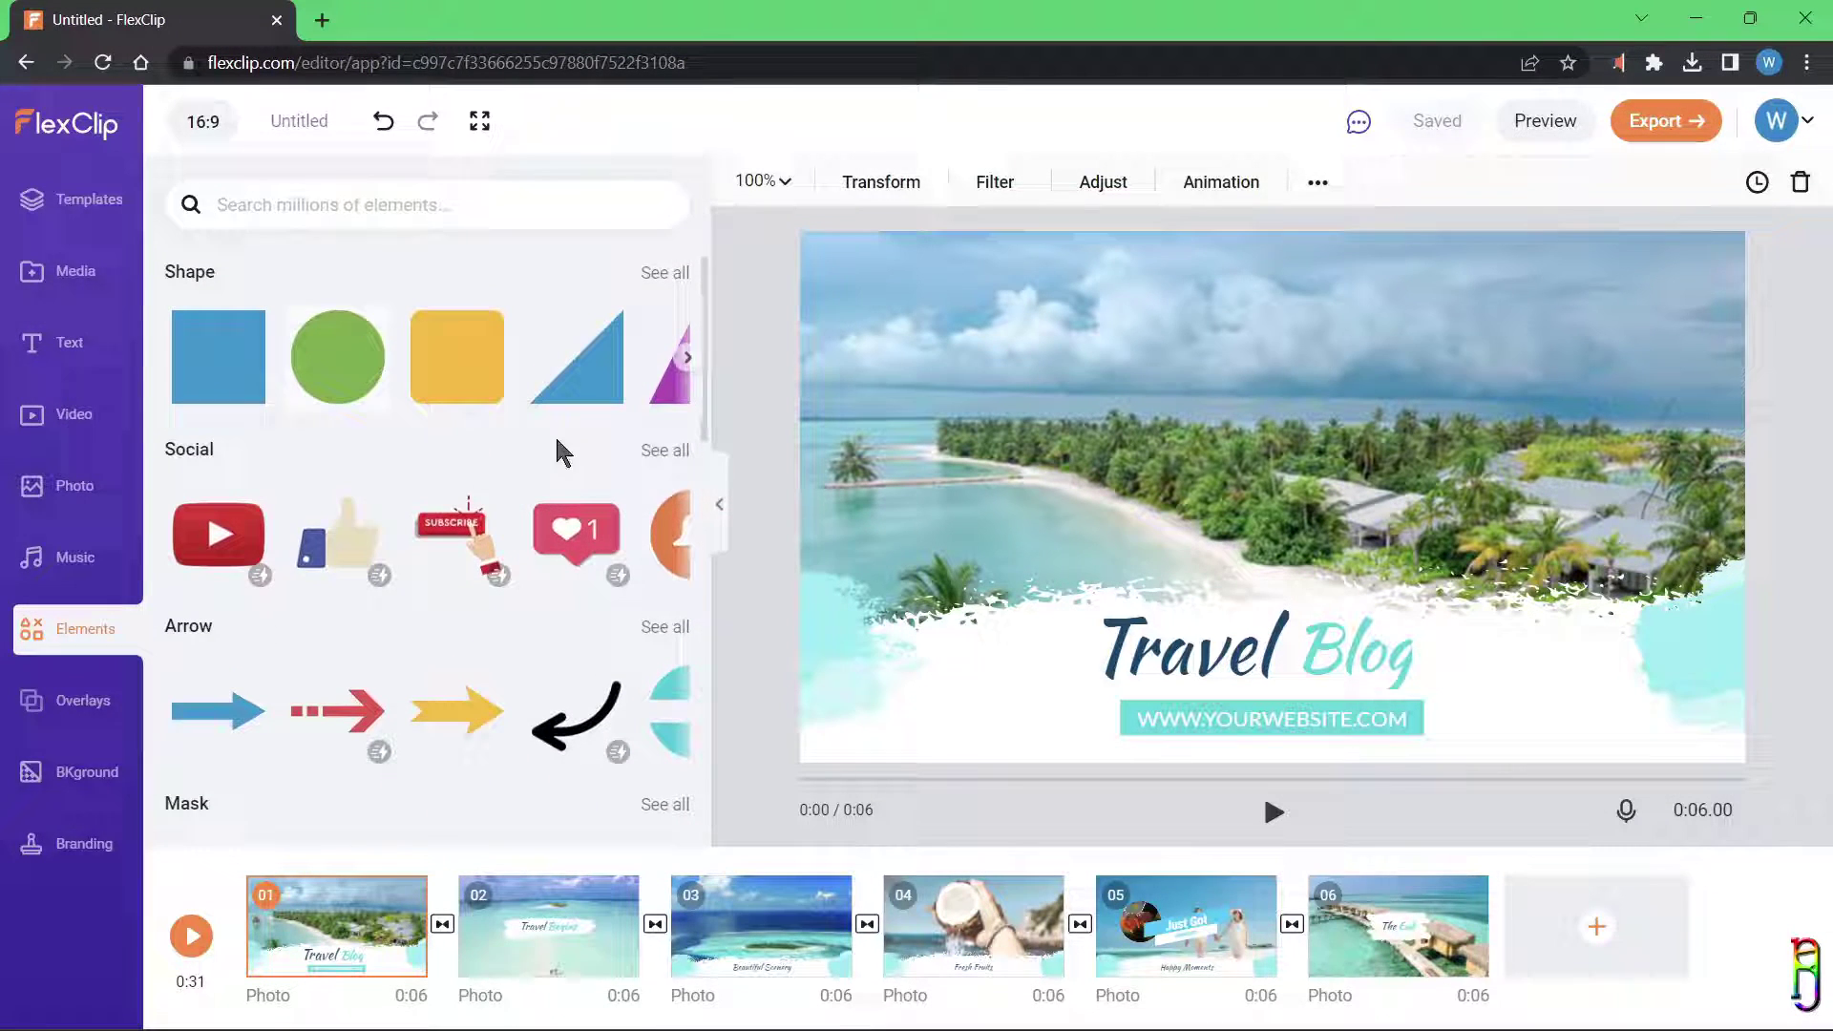
left_click(32, 708)
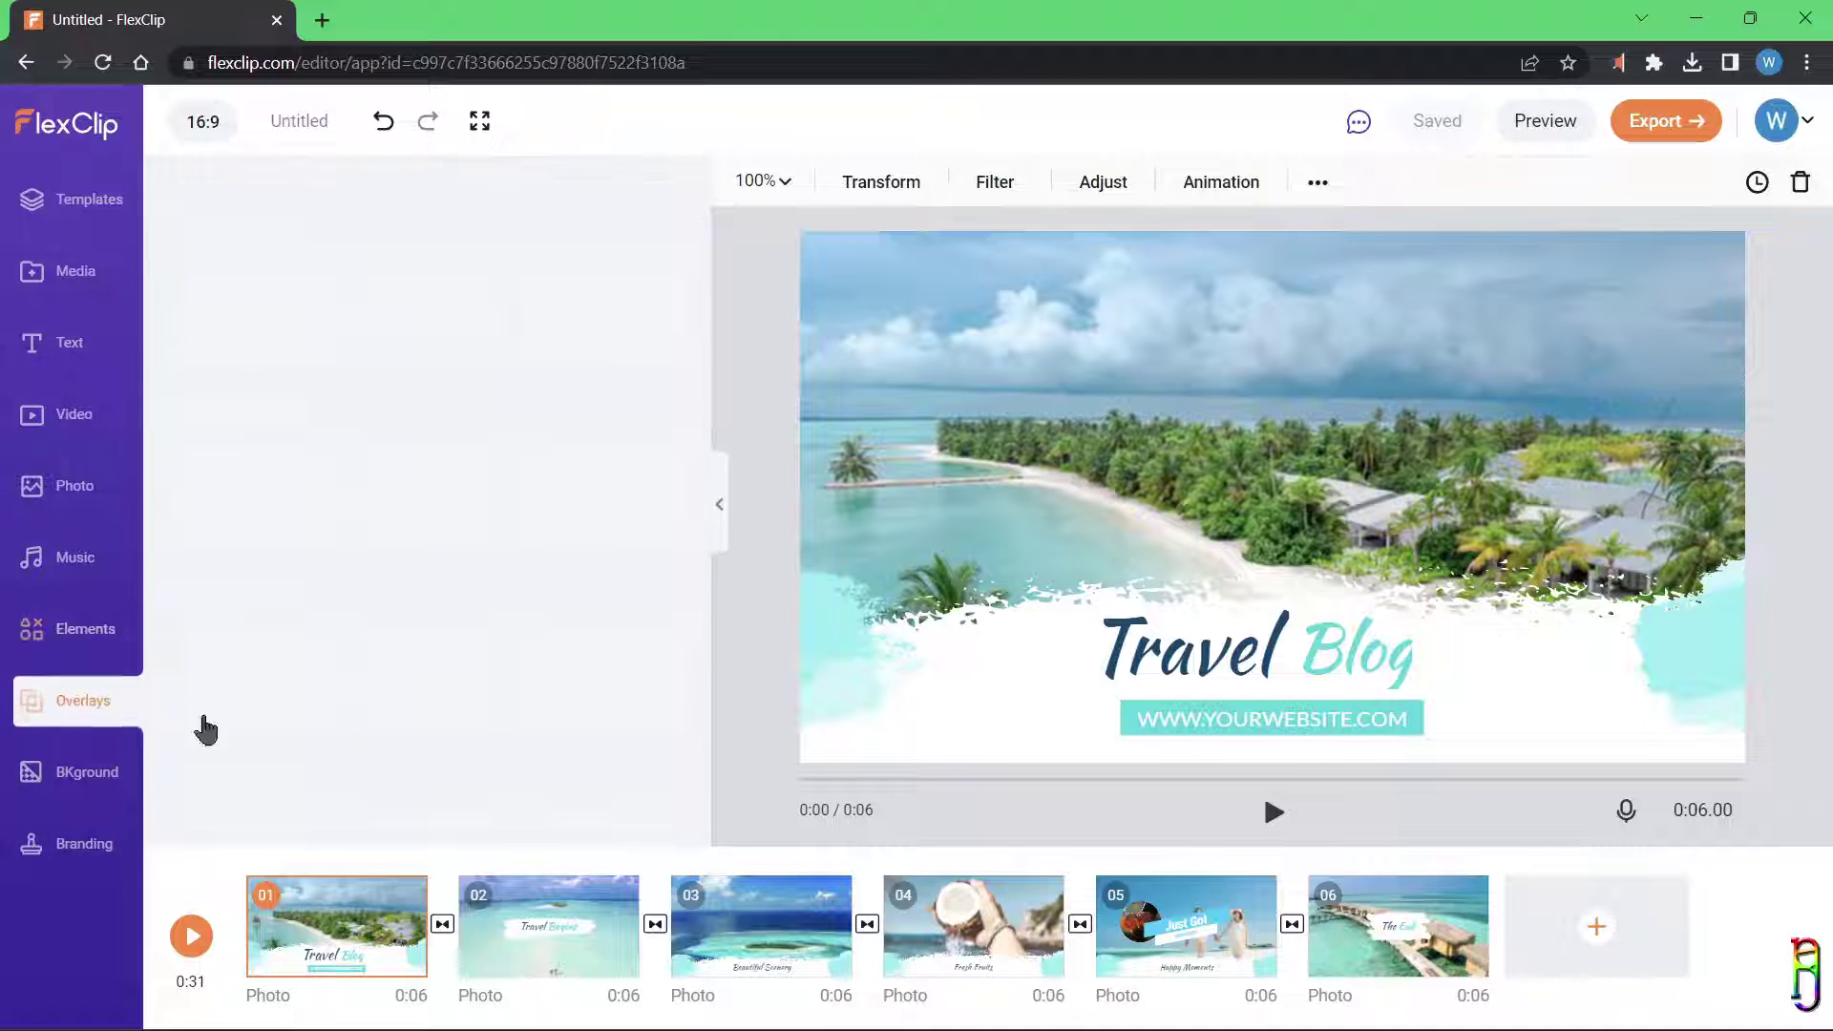
scroll(472, 704, "down", 4)
left_click(71, 773)
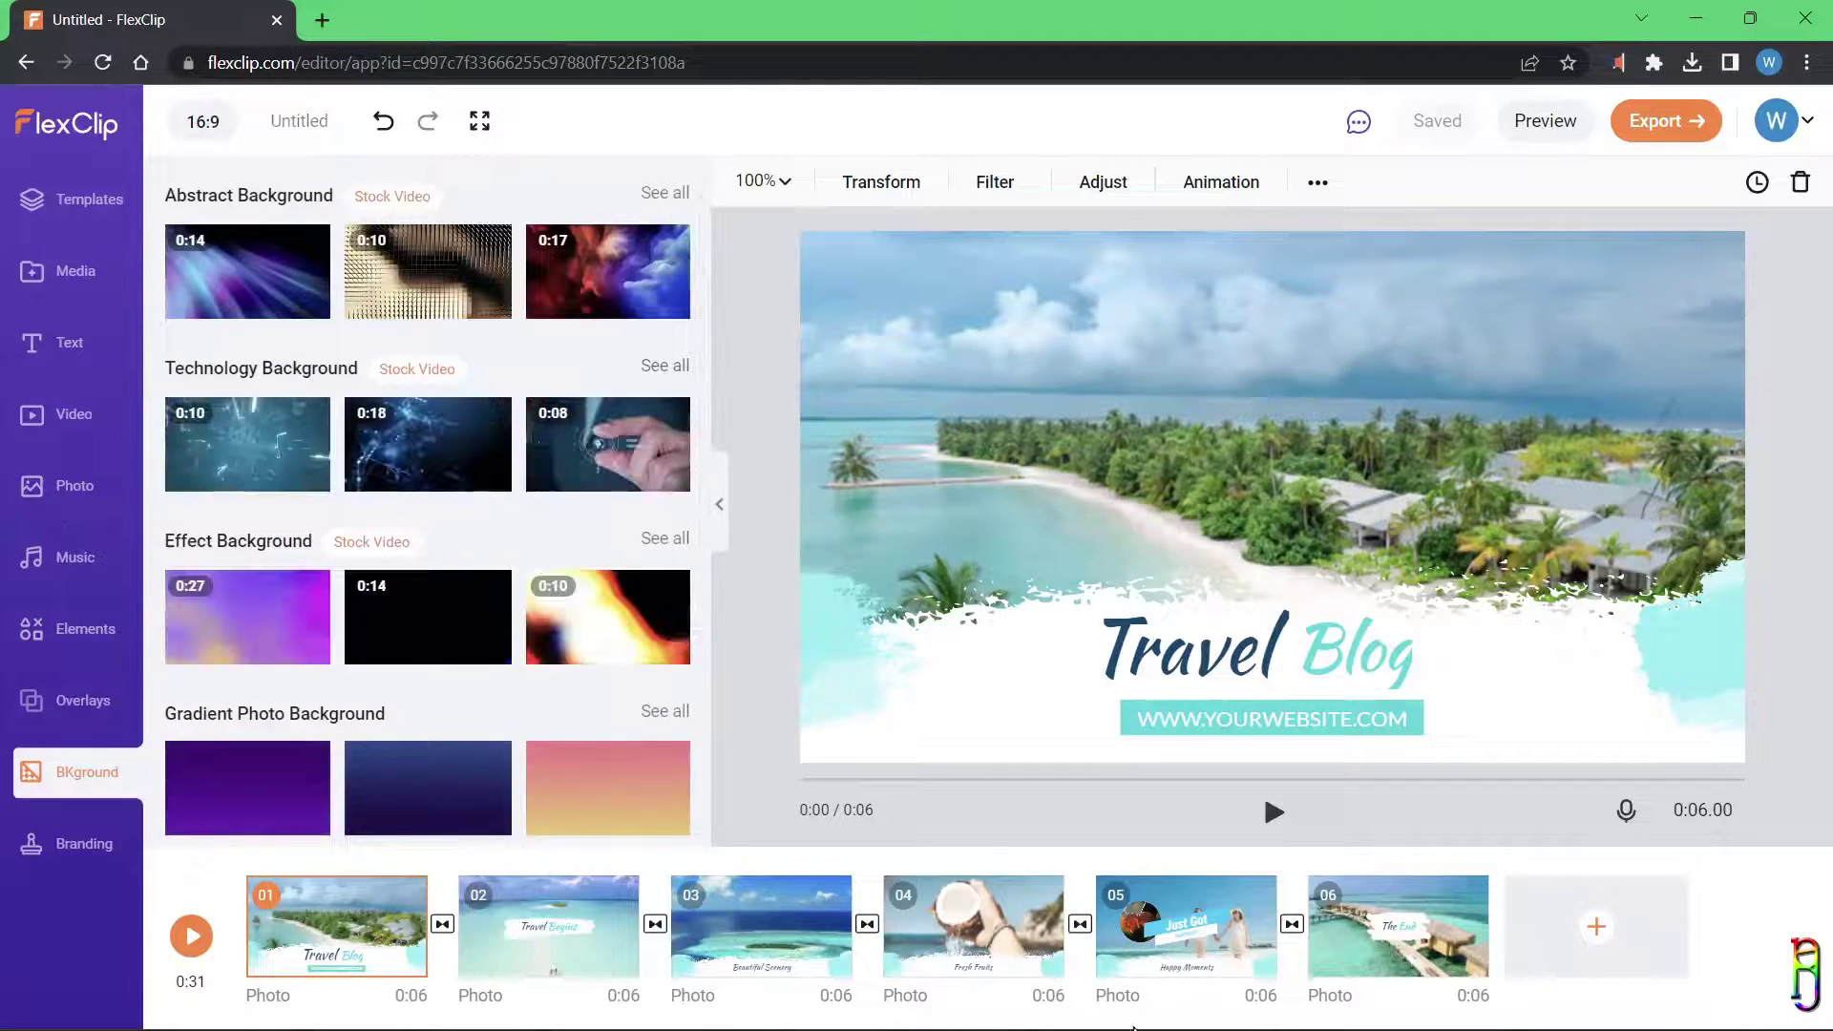
left_click(74, 845)
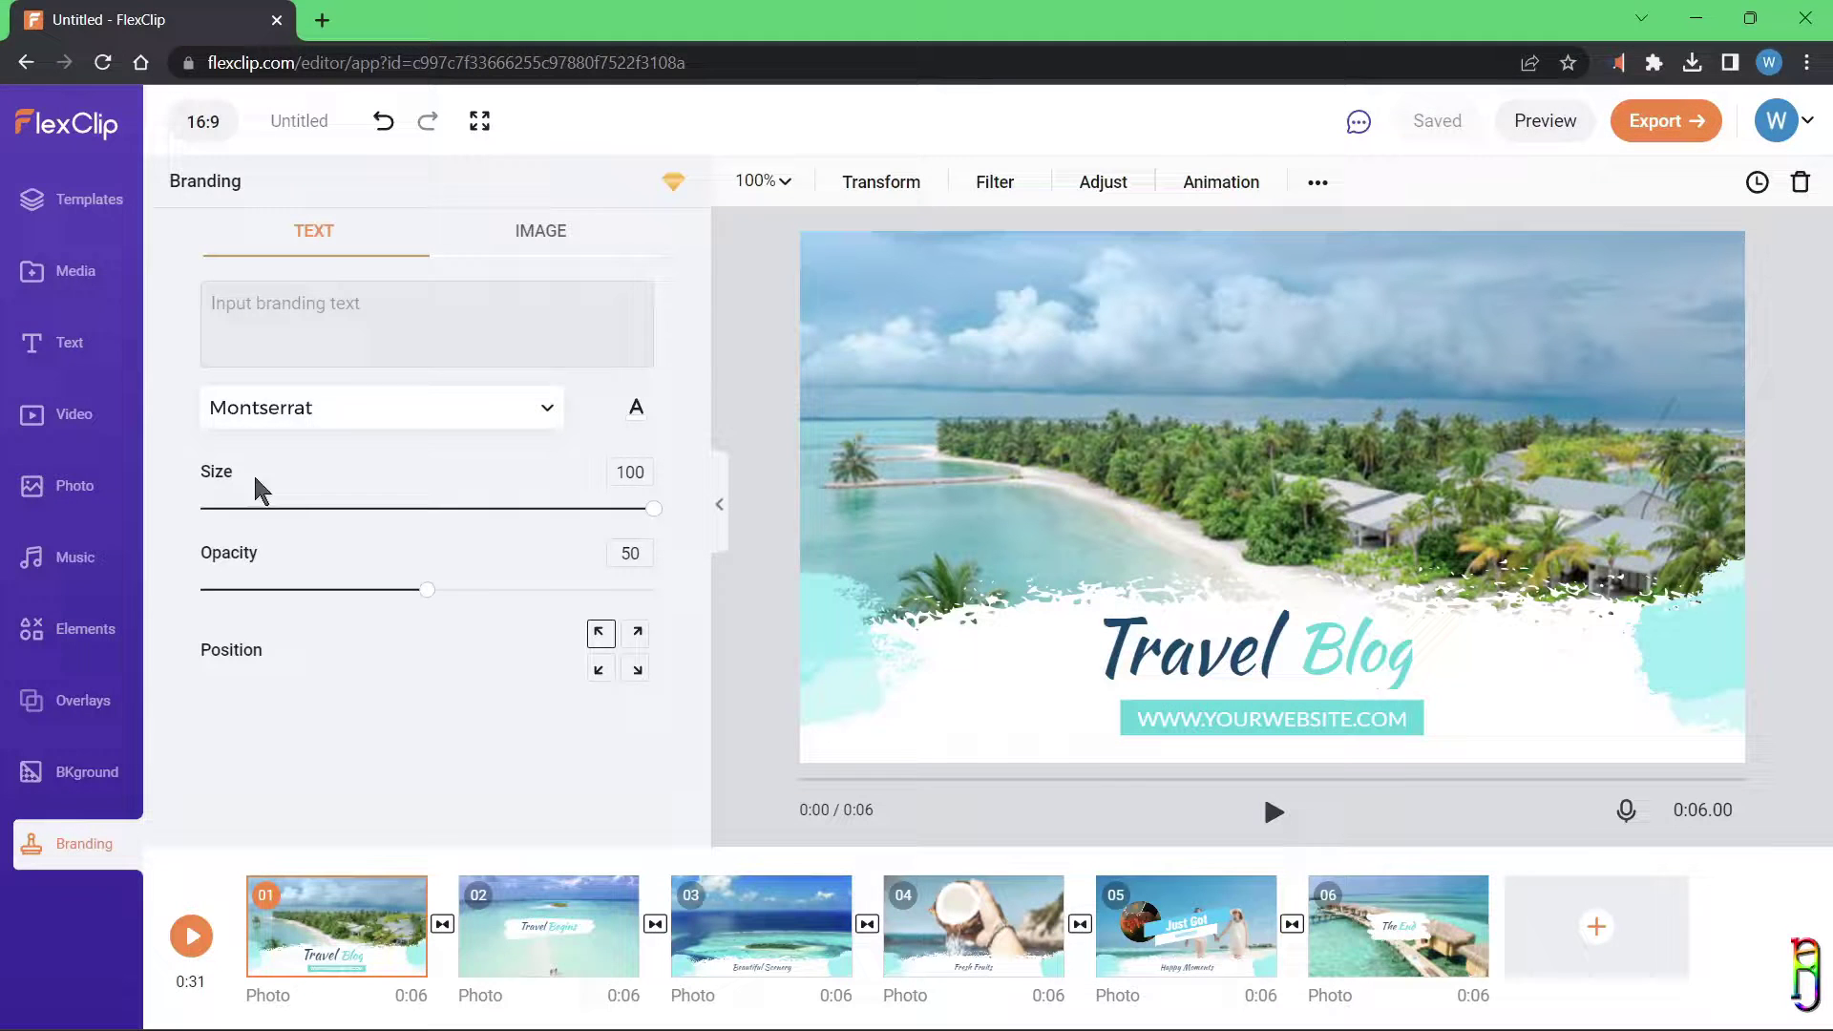
left_click(68, 287)
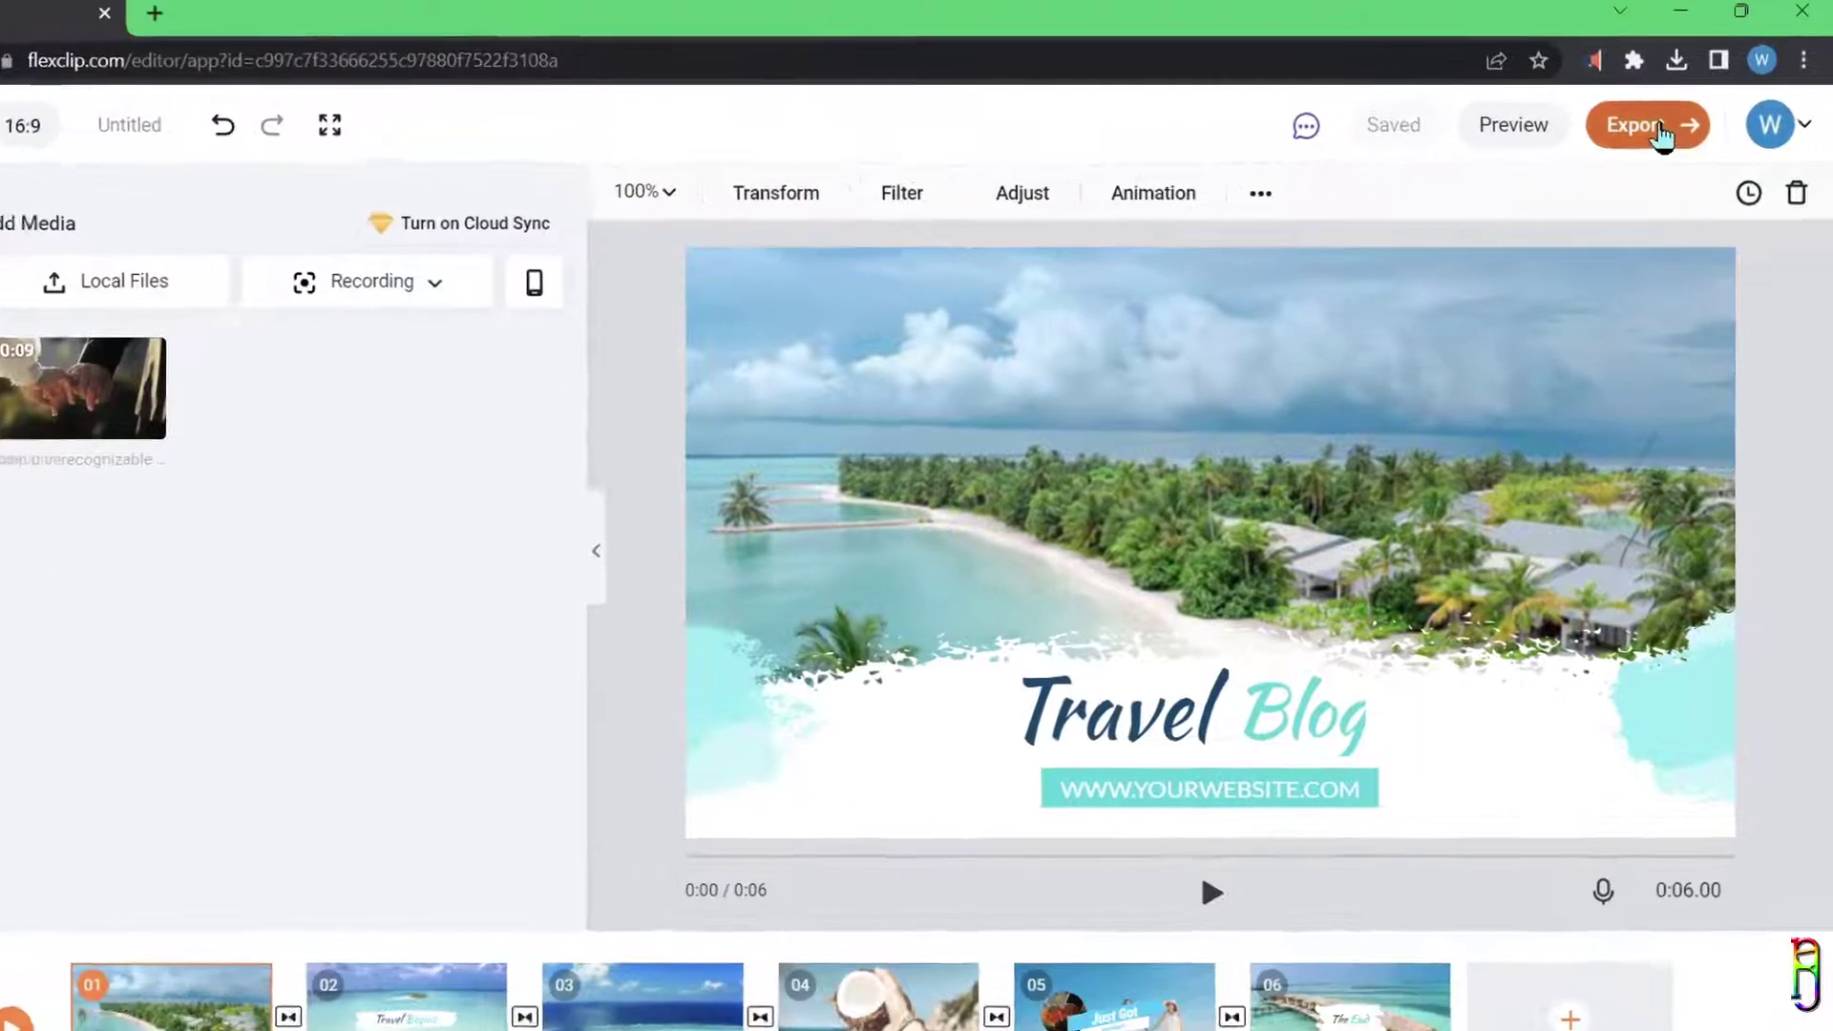
left_click(1697, 128)
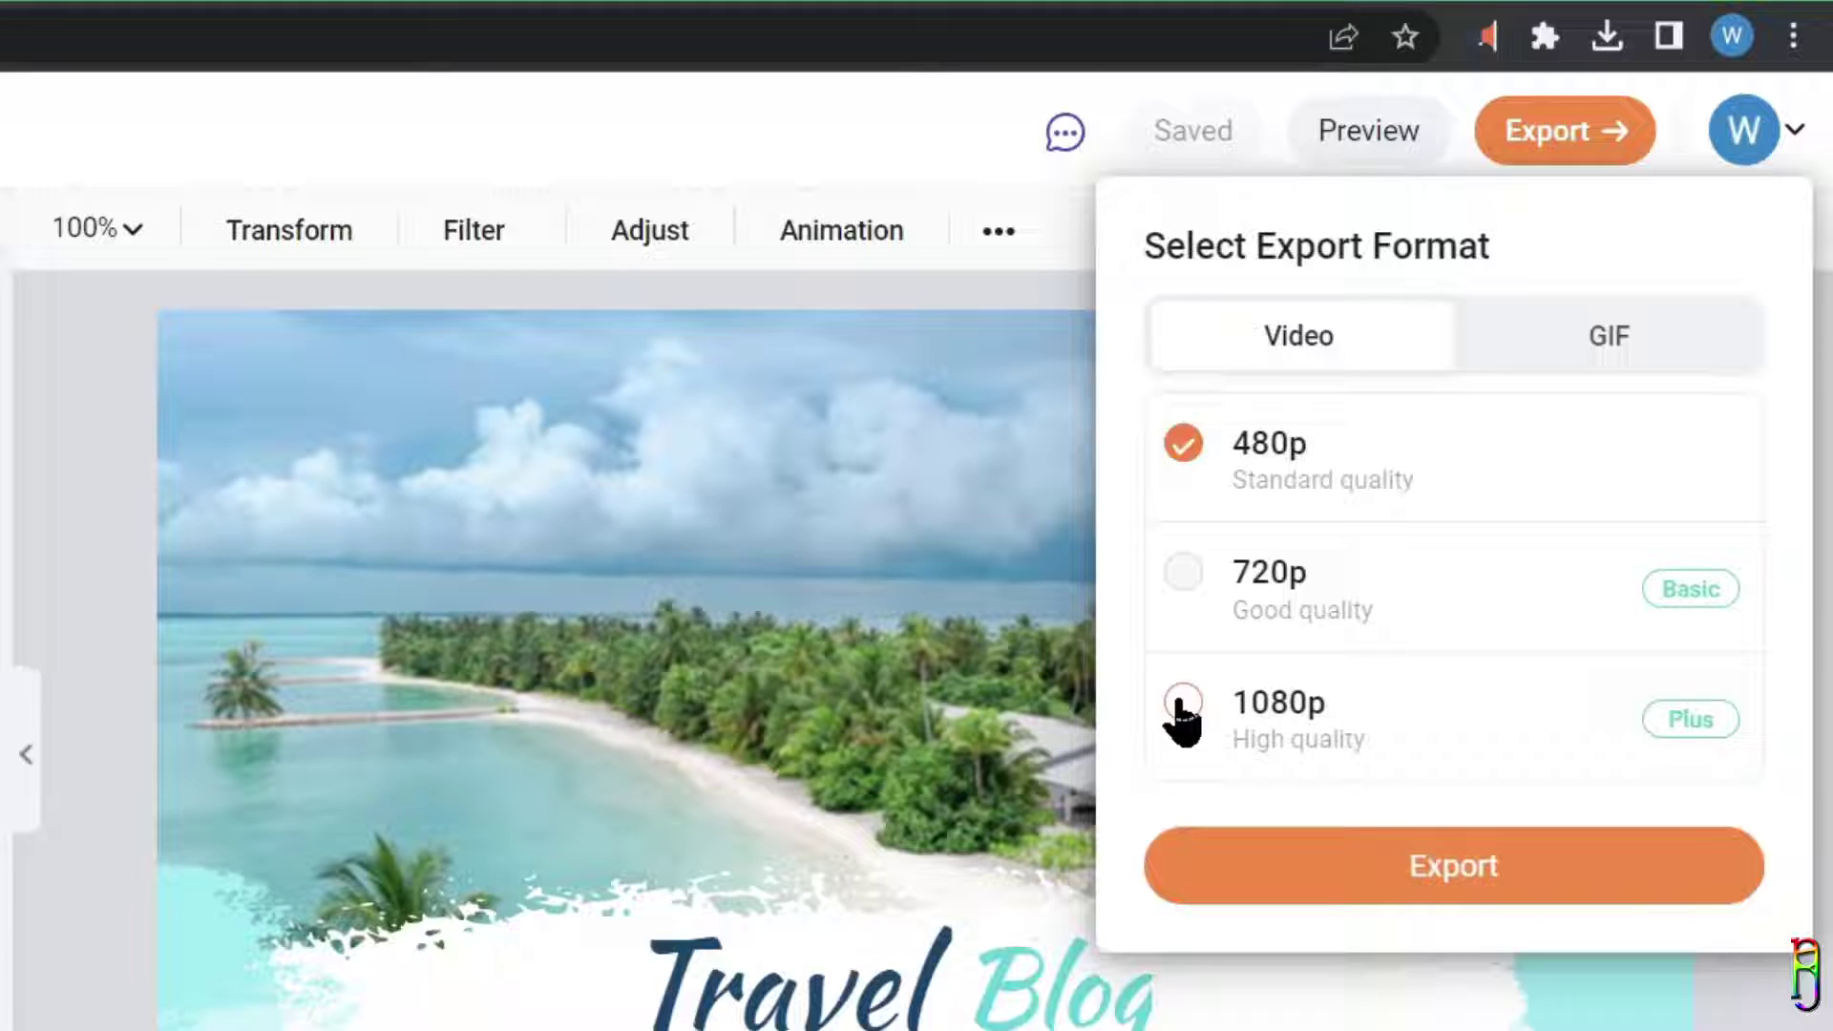
Step: Compare the 1080p, 720p and 480p video export qualities, ending on 480p
left_click(1138, 754)
left_click(1249, 531)
left_click(1327, 425)
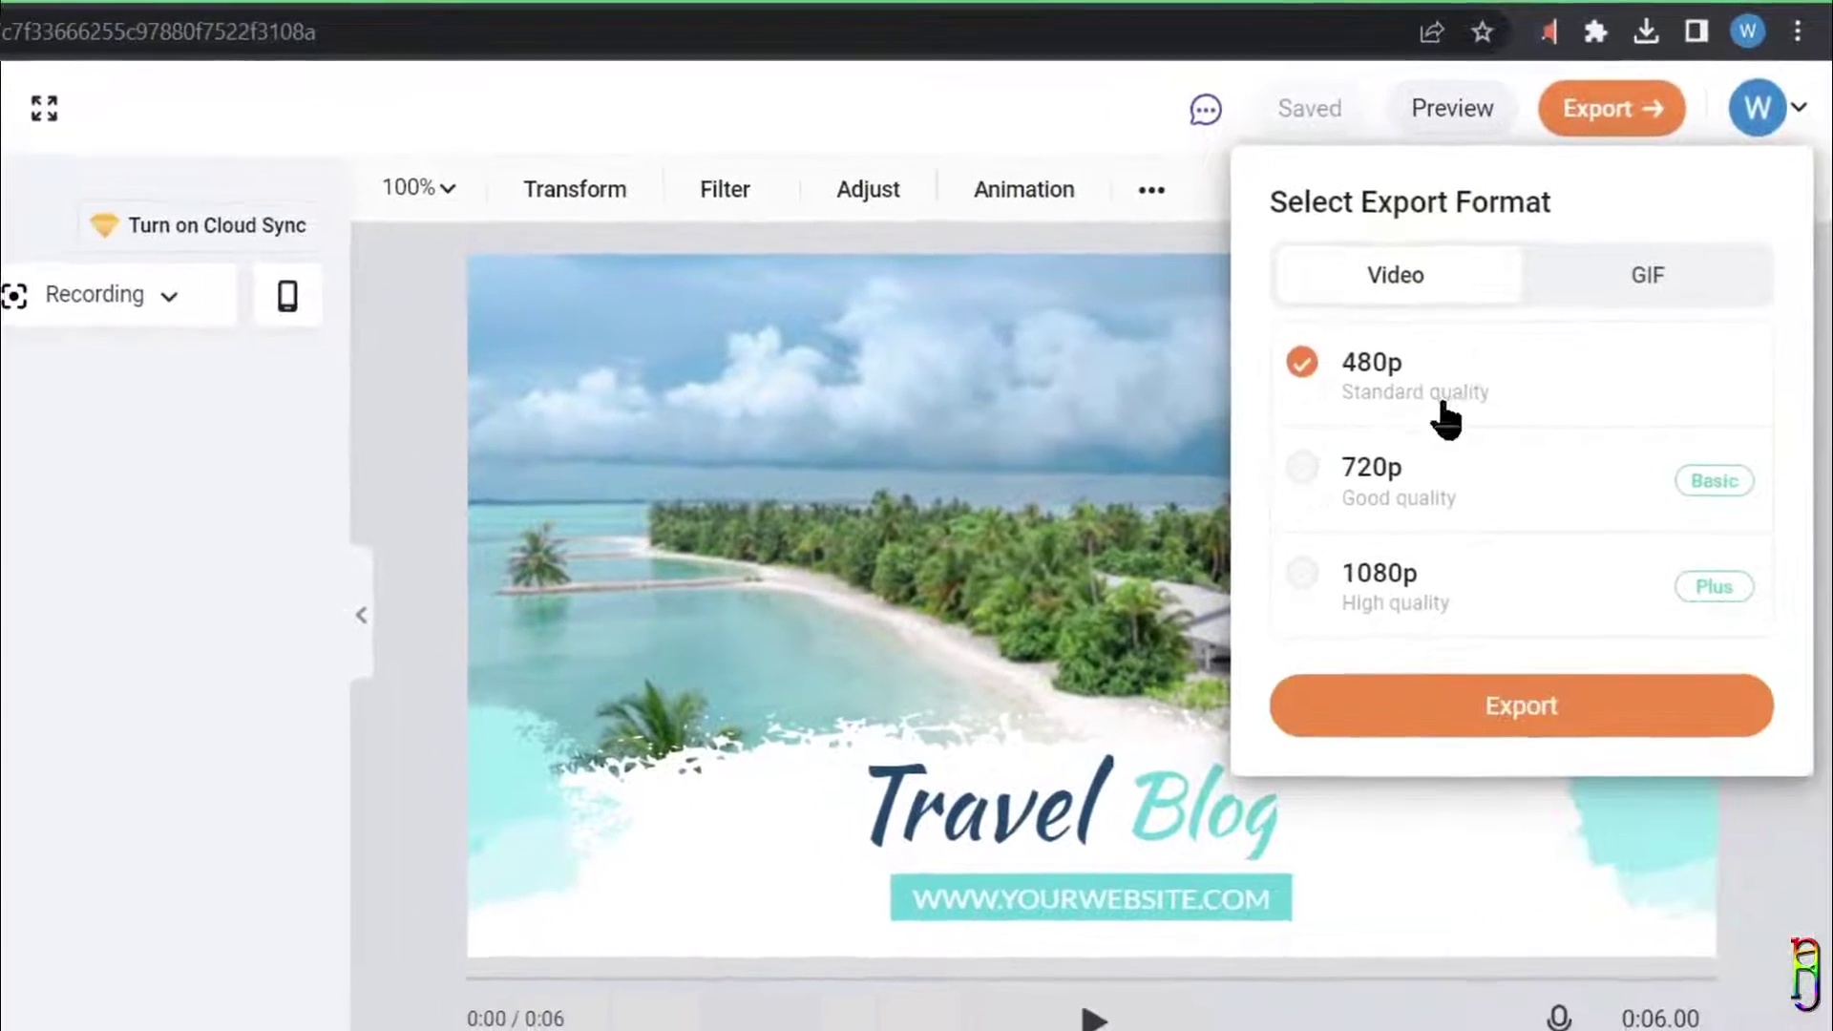
Step: Review custom GIF export at Auto x 480 resolution and 15 fps, then return to Video
left_click(1633, 304)
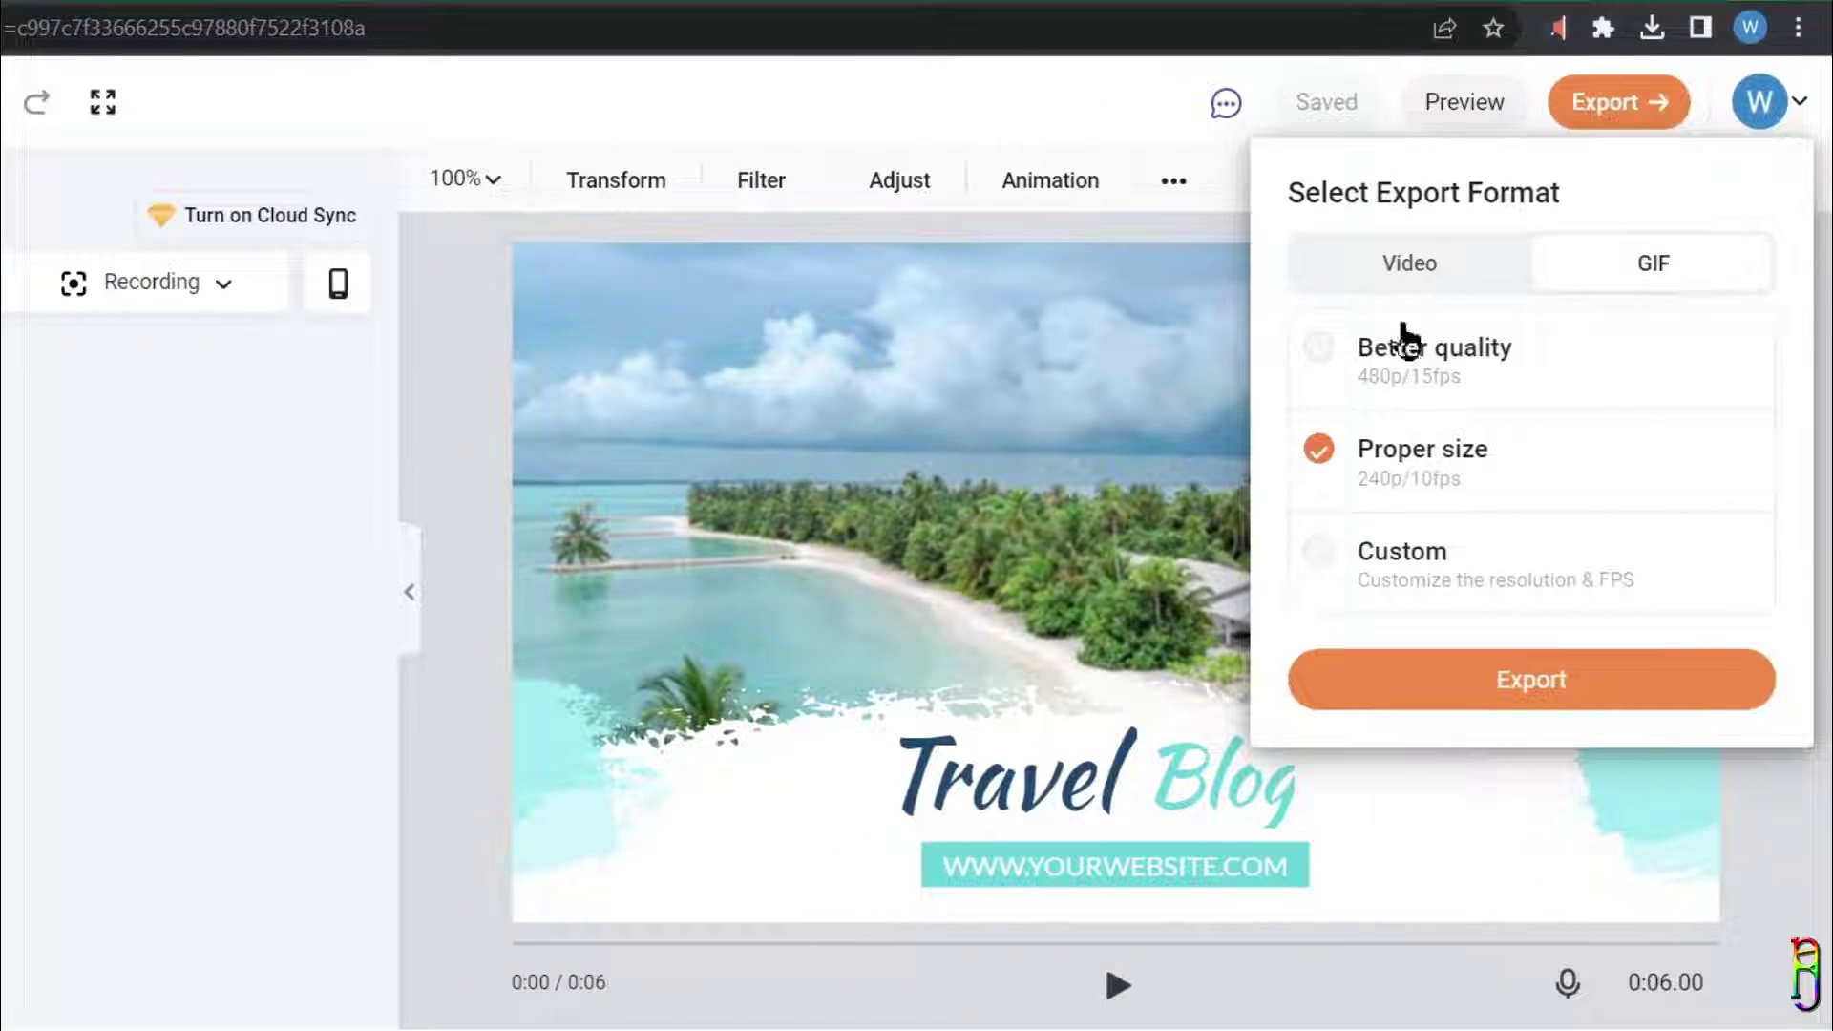
left_click(1402, 554)
left_click(1632, 645)
left_click(1604, 719)
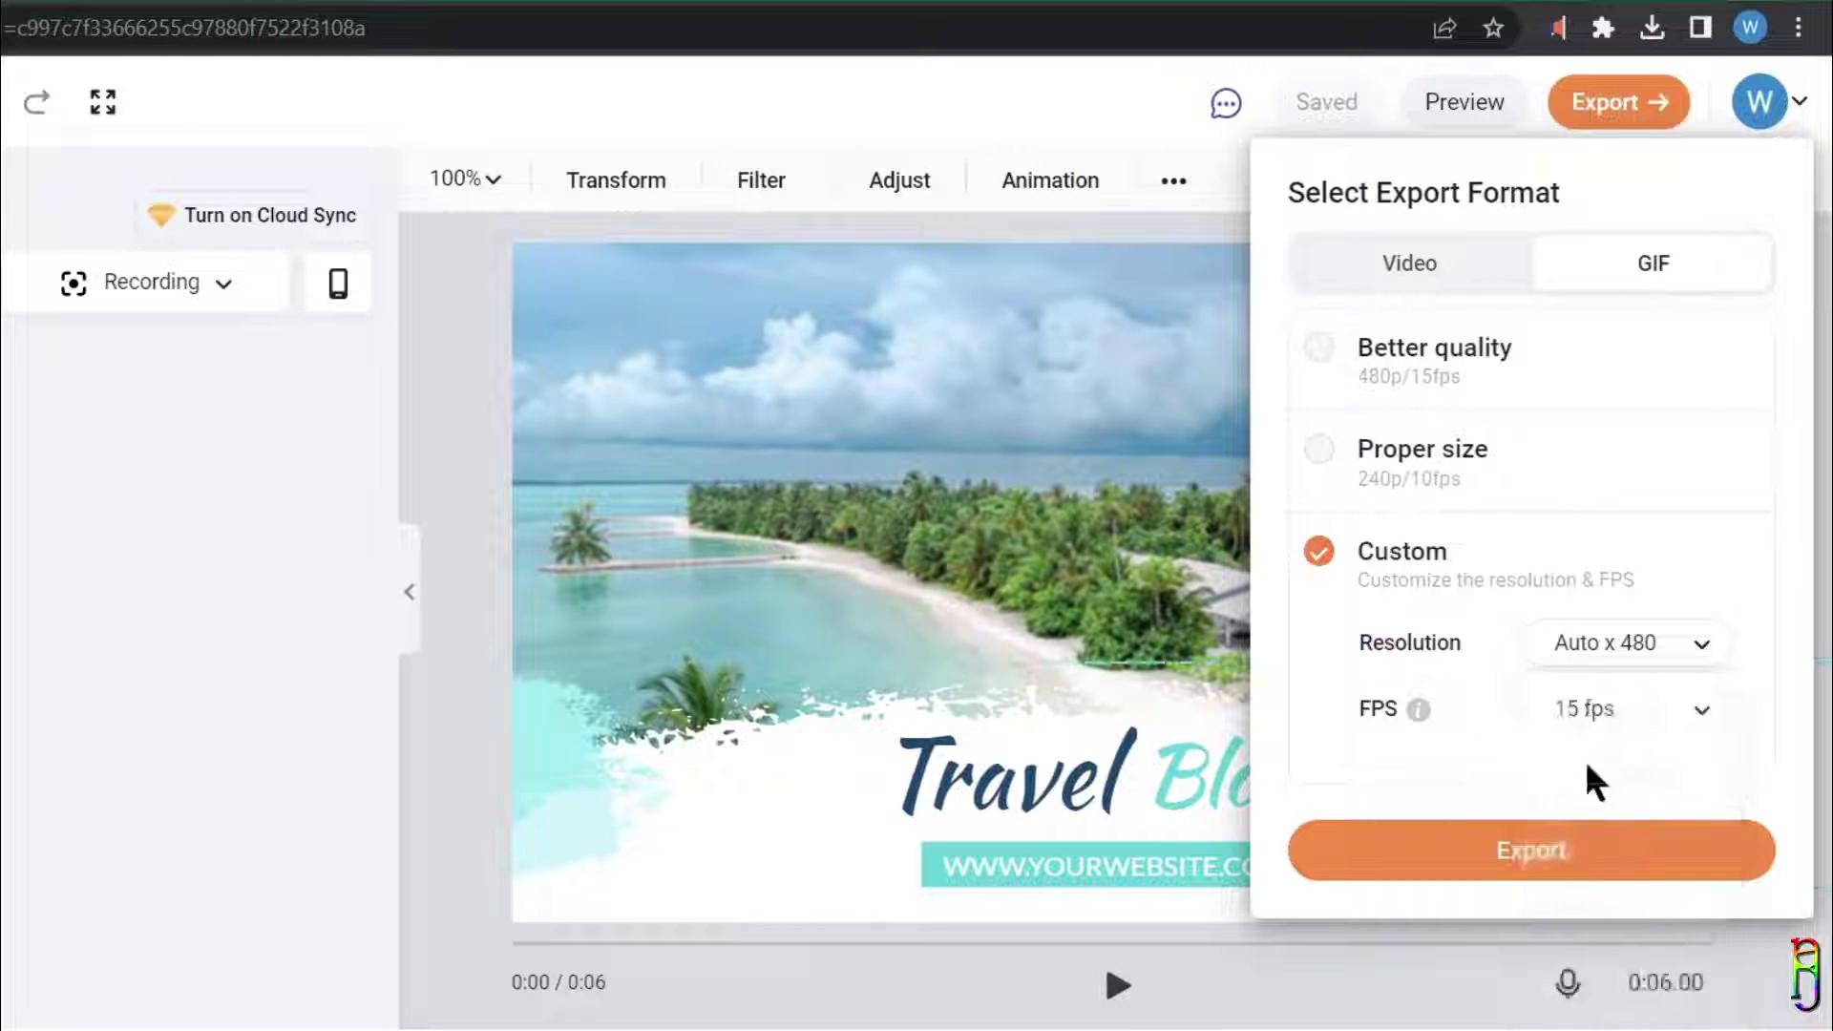
left_click(1655, 716)
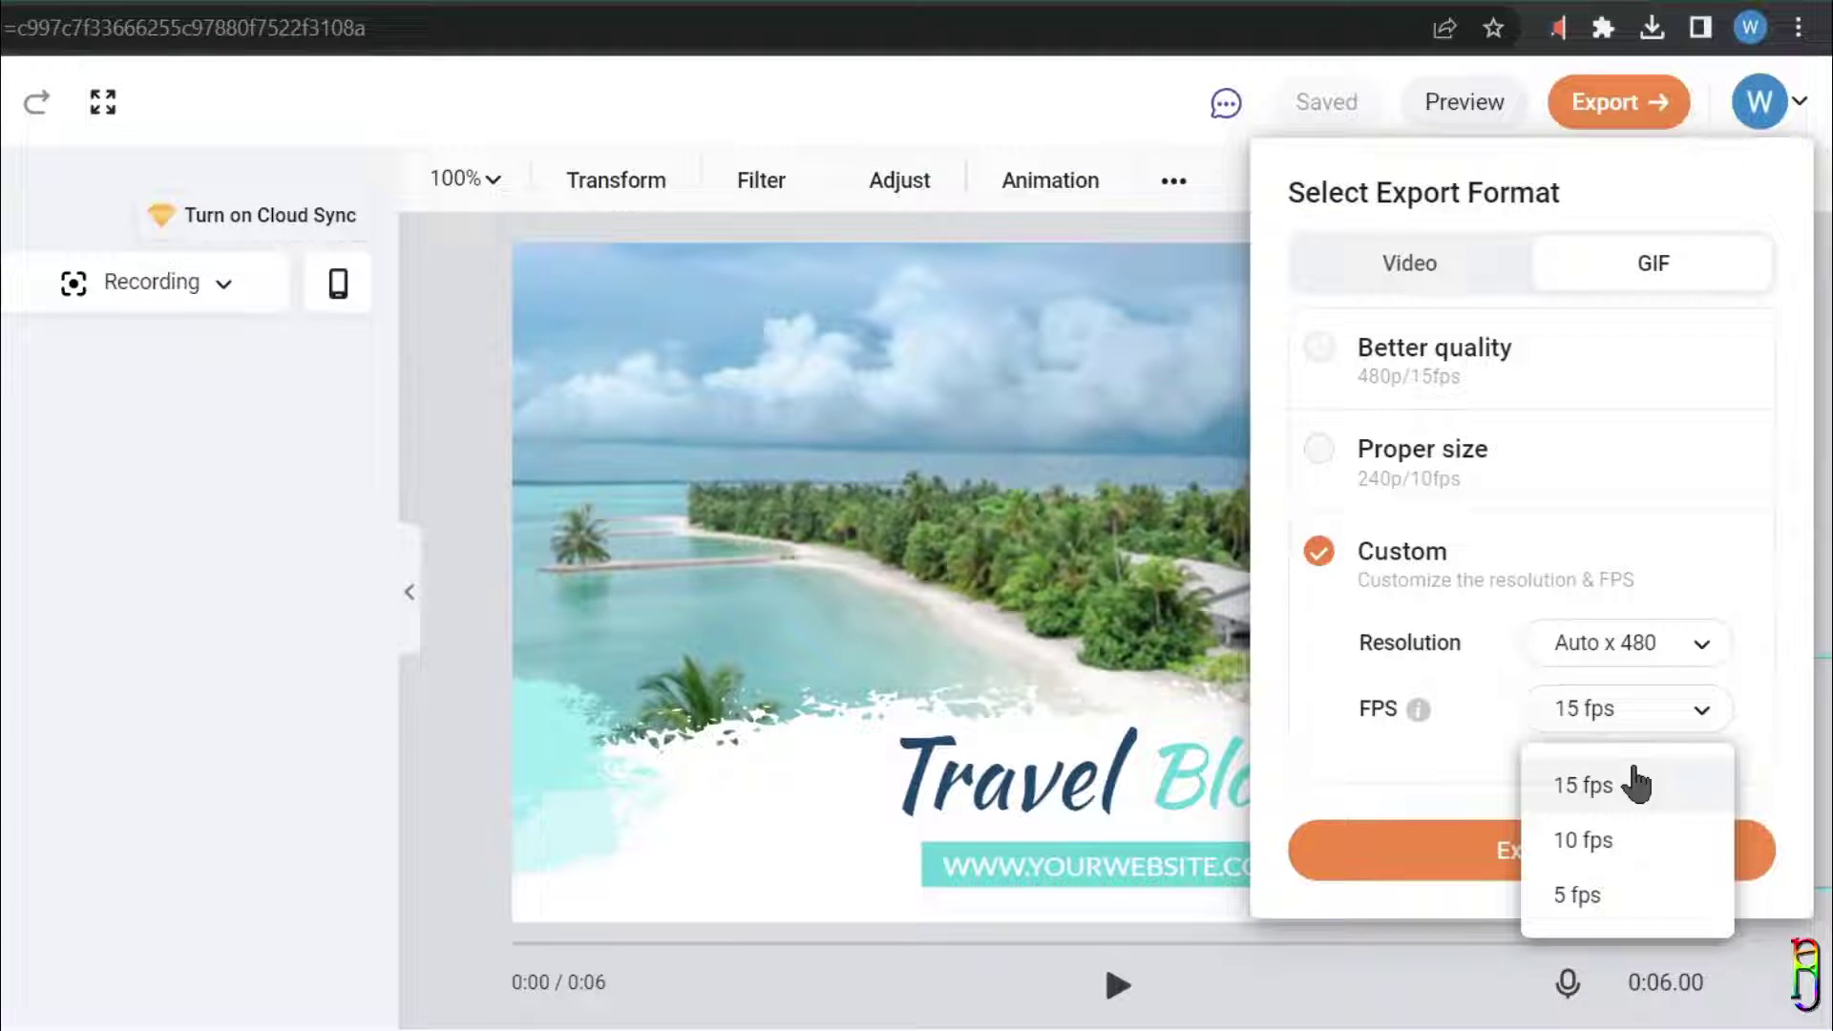
left_click(1430, 749)
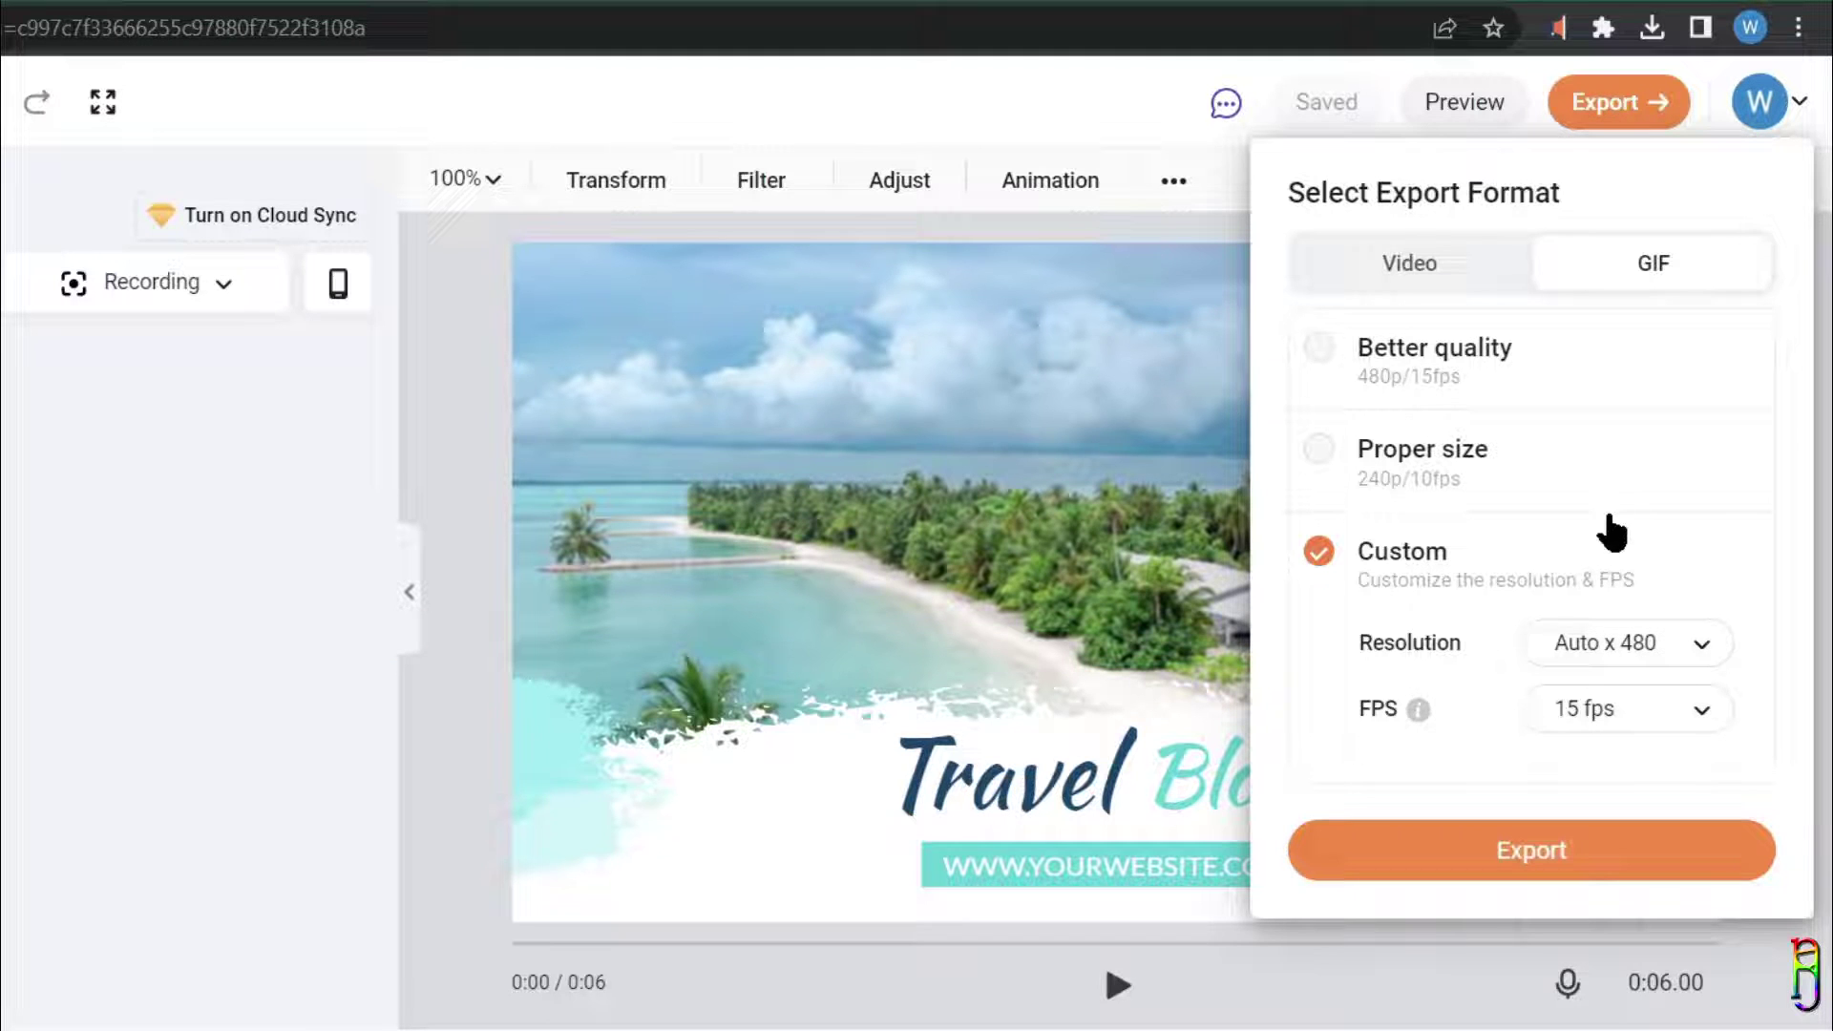
left_click(1456, 267)
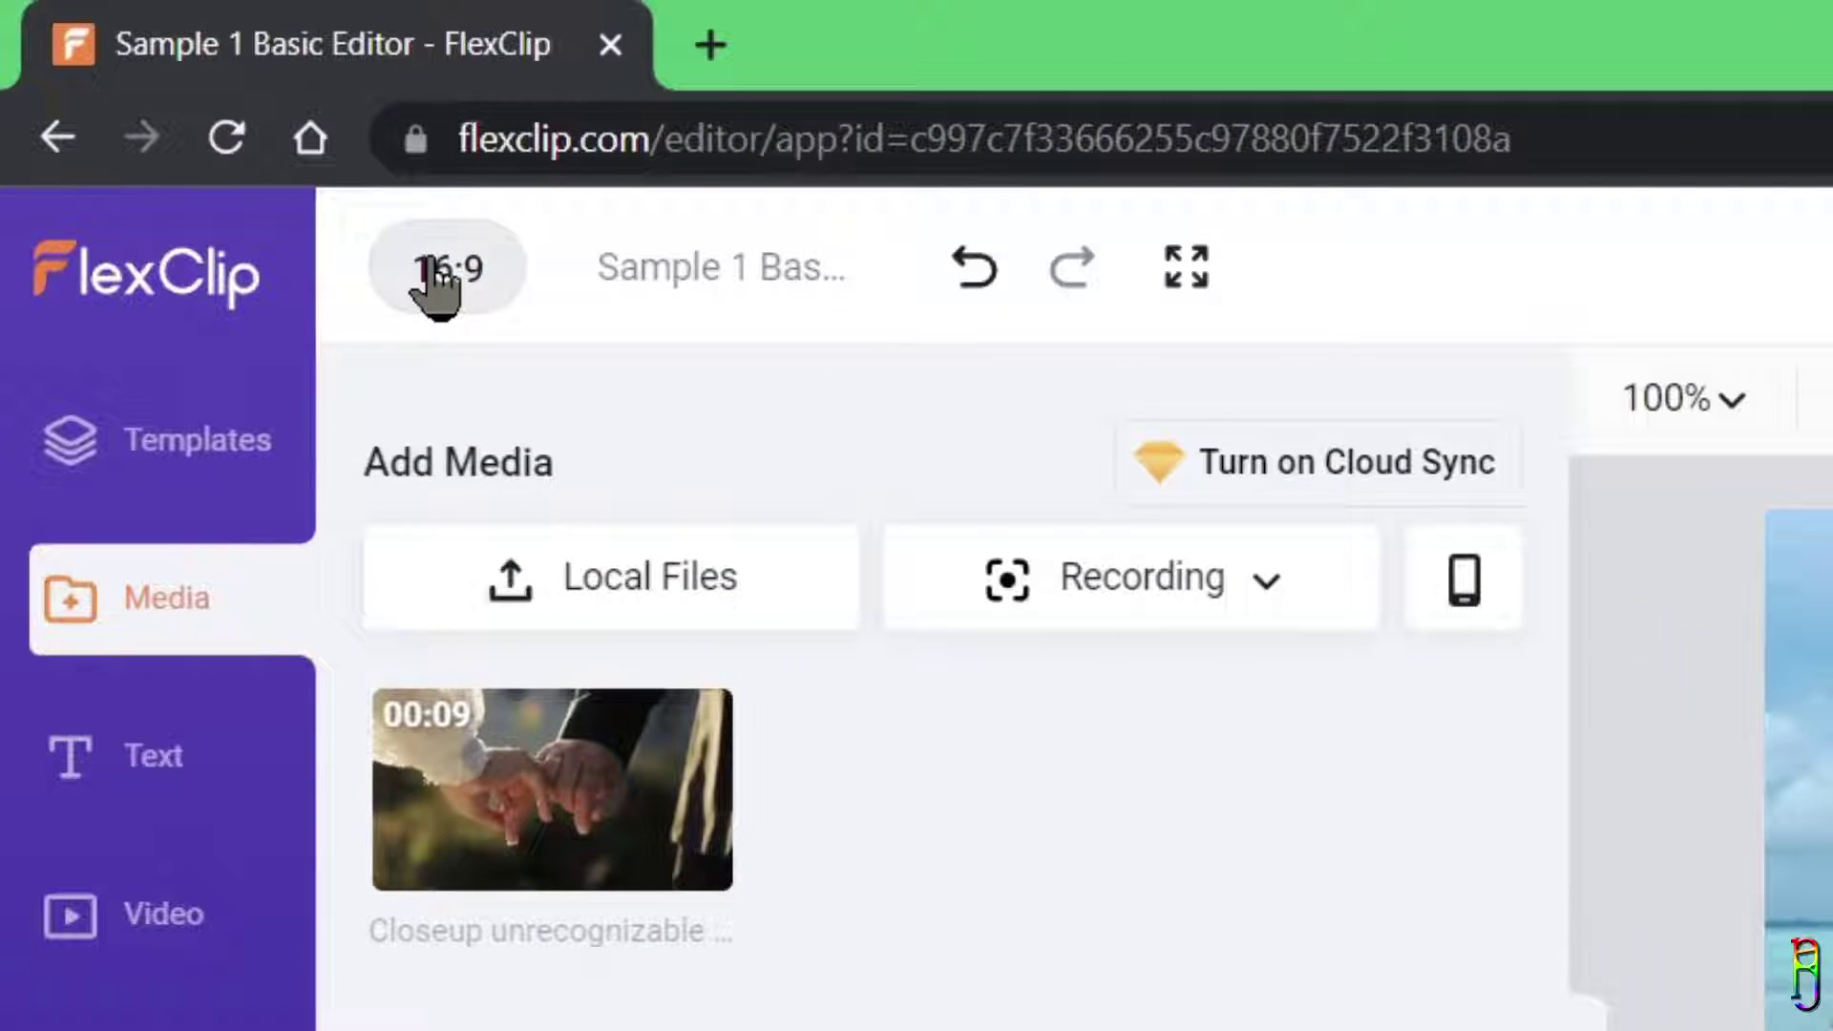
Step: Check the aspect ratios, rename the project 'Sample 1 Basic Editor', and go back home
left_click(203, 121)
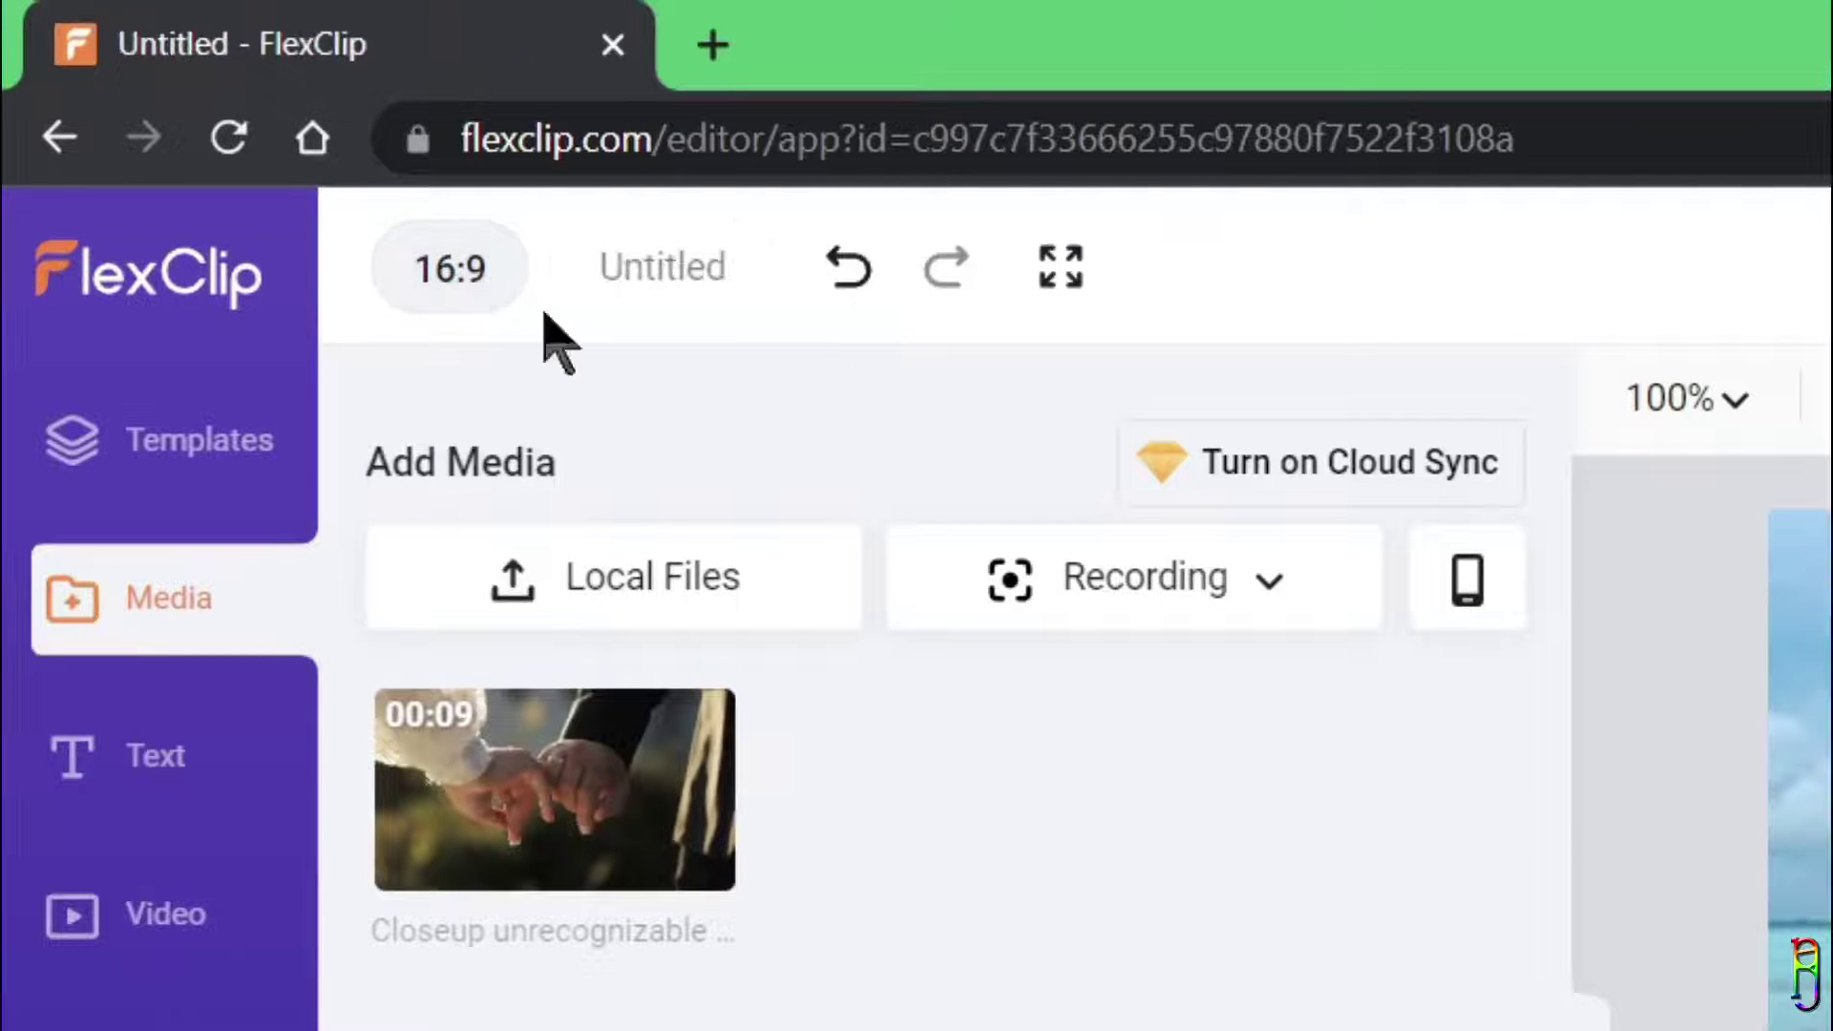
left_click(683, 265)
type("Sample 1 Basic E")
type("ditor")
key("Return")
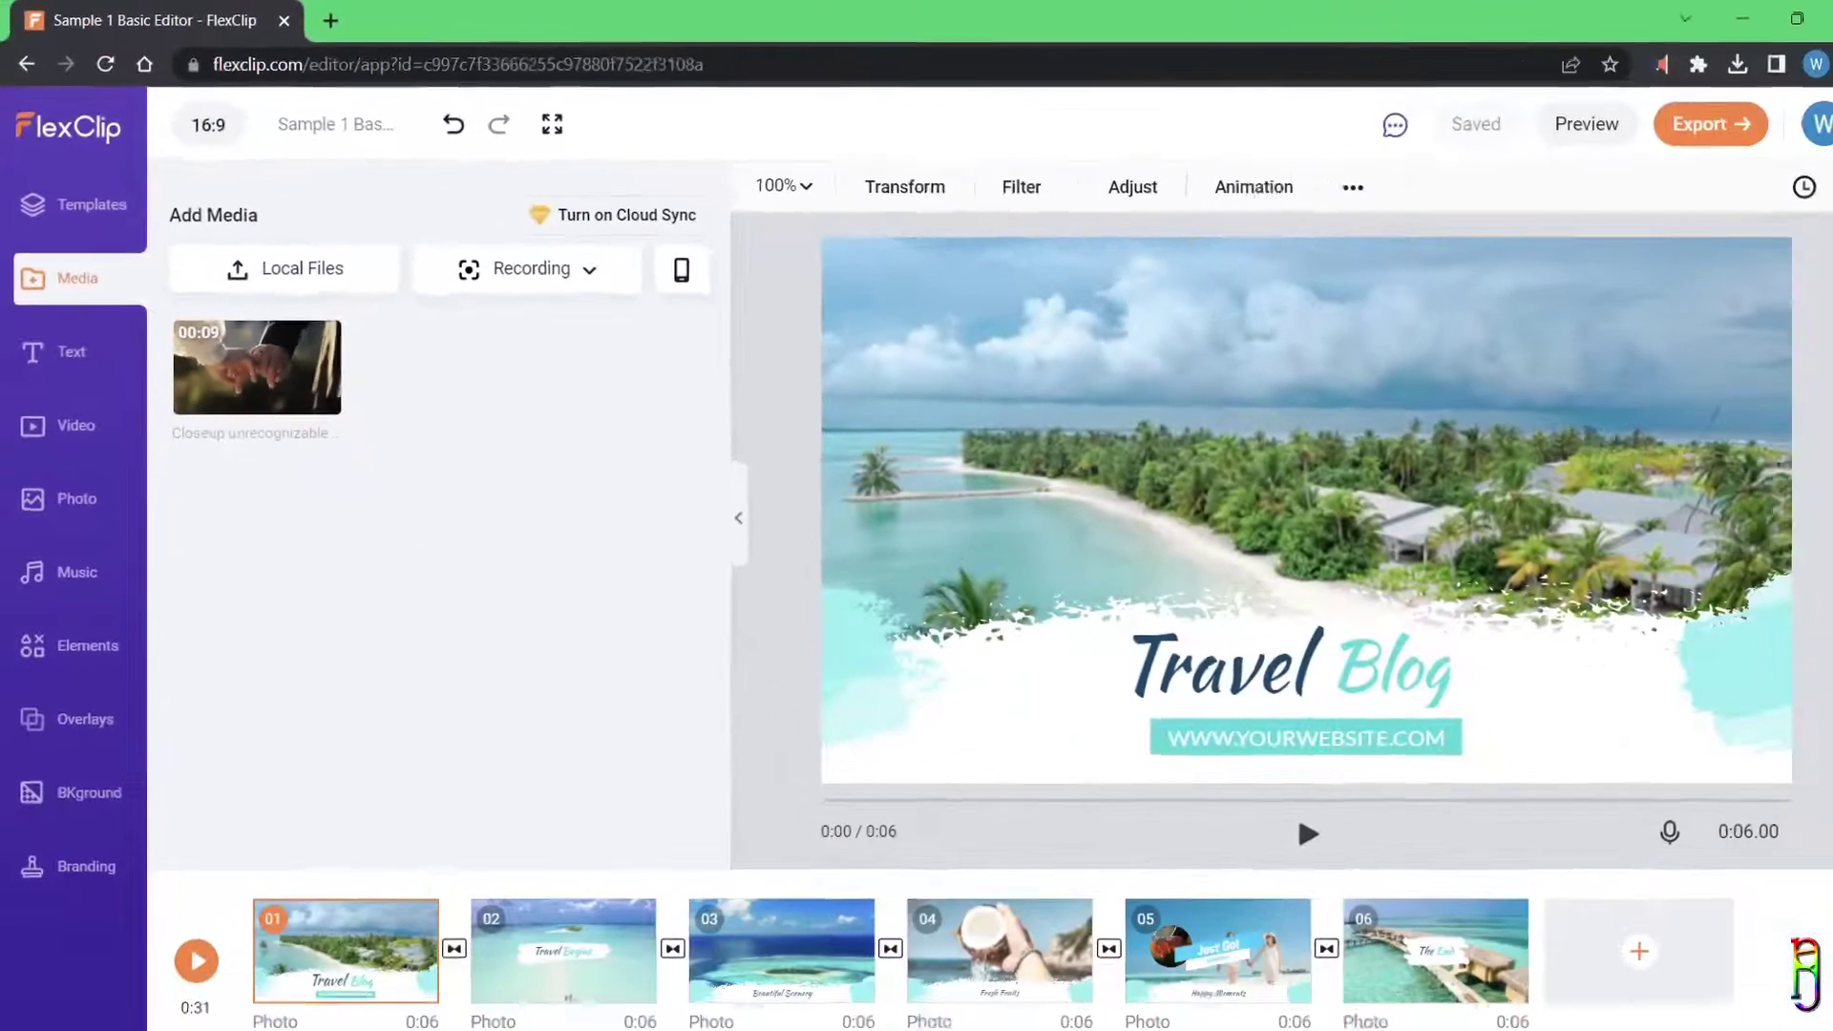
key("alt+Left")
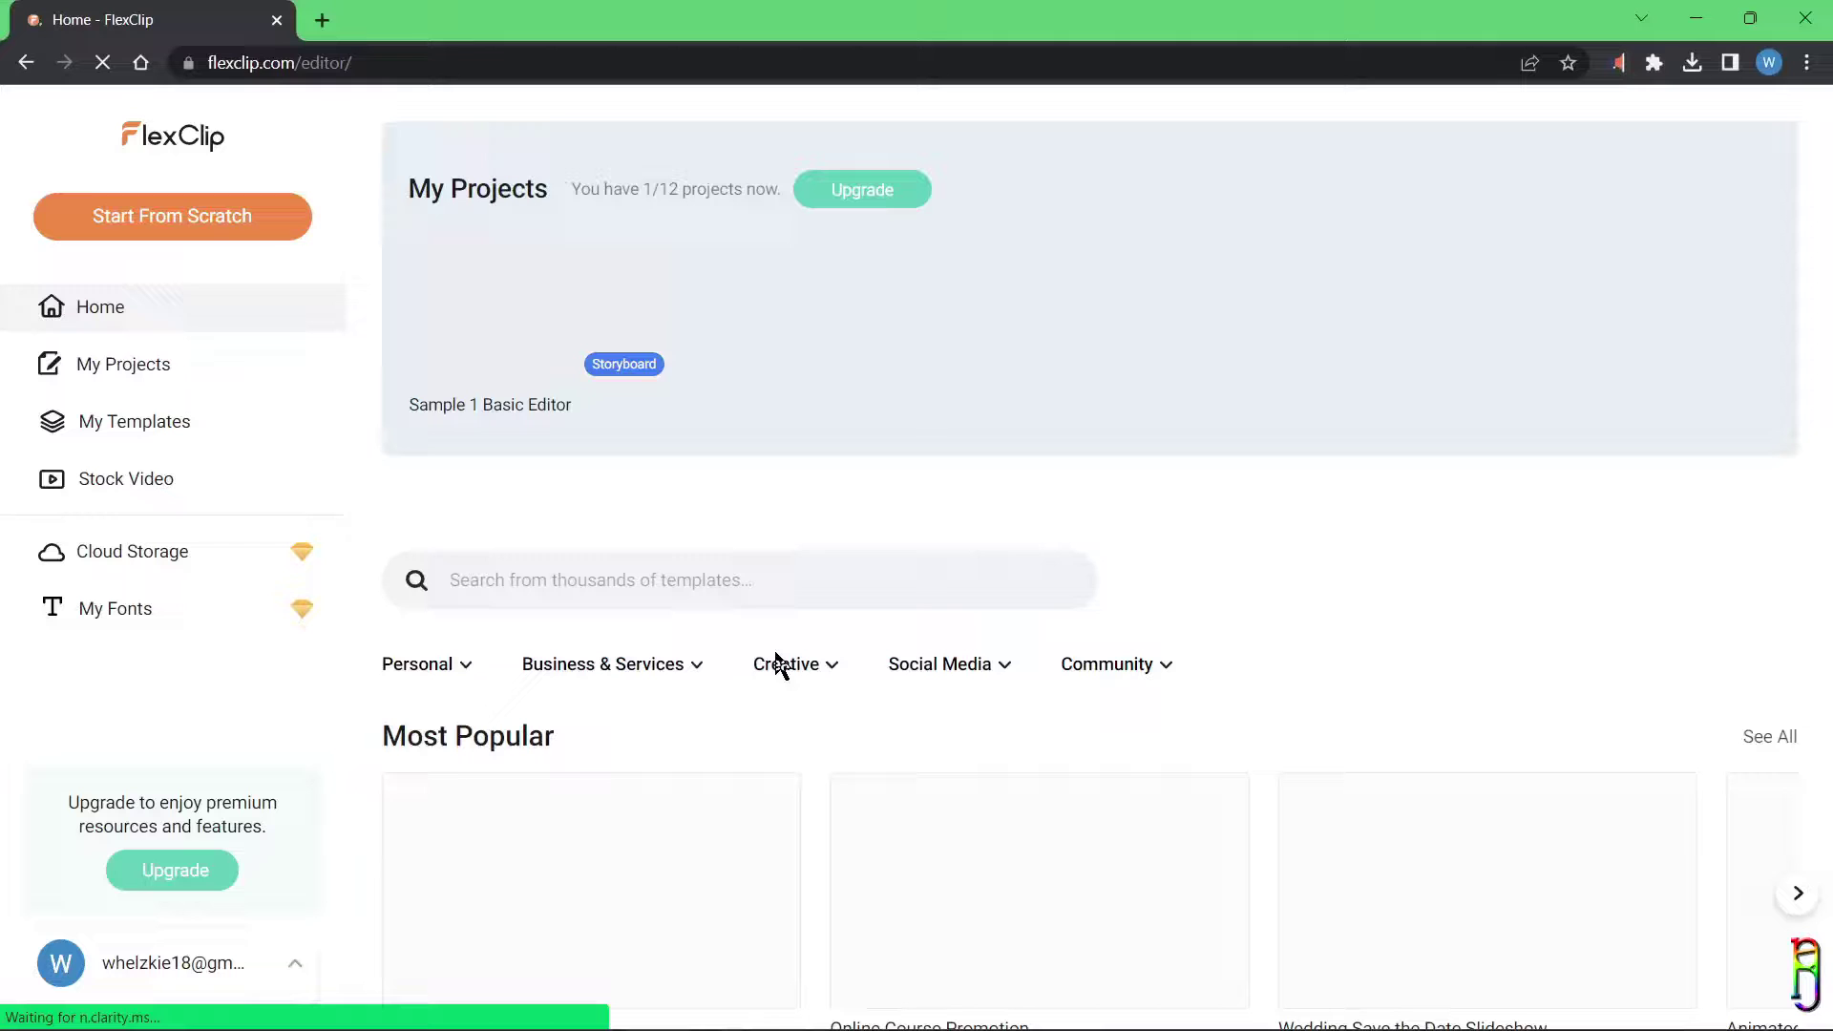
Step: Leave Sample 1 Basic Editor without saving and create a blank 16:9 Timeline Mode project
mouse_move(615, 324)
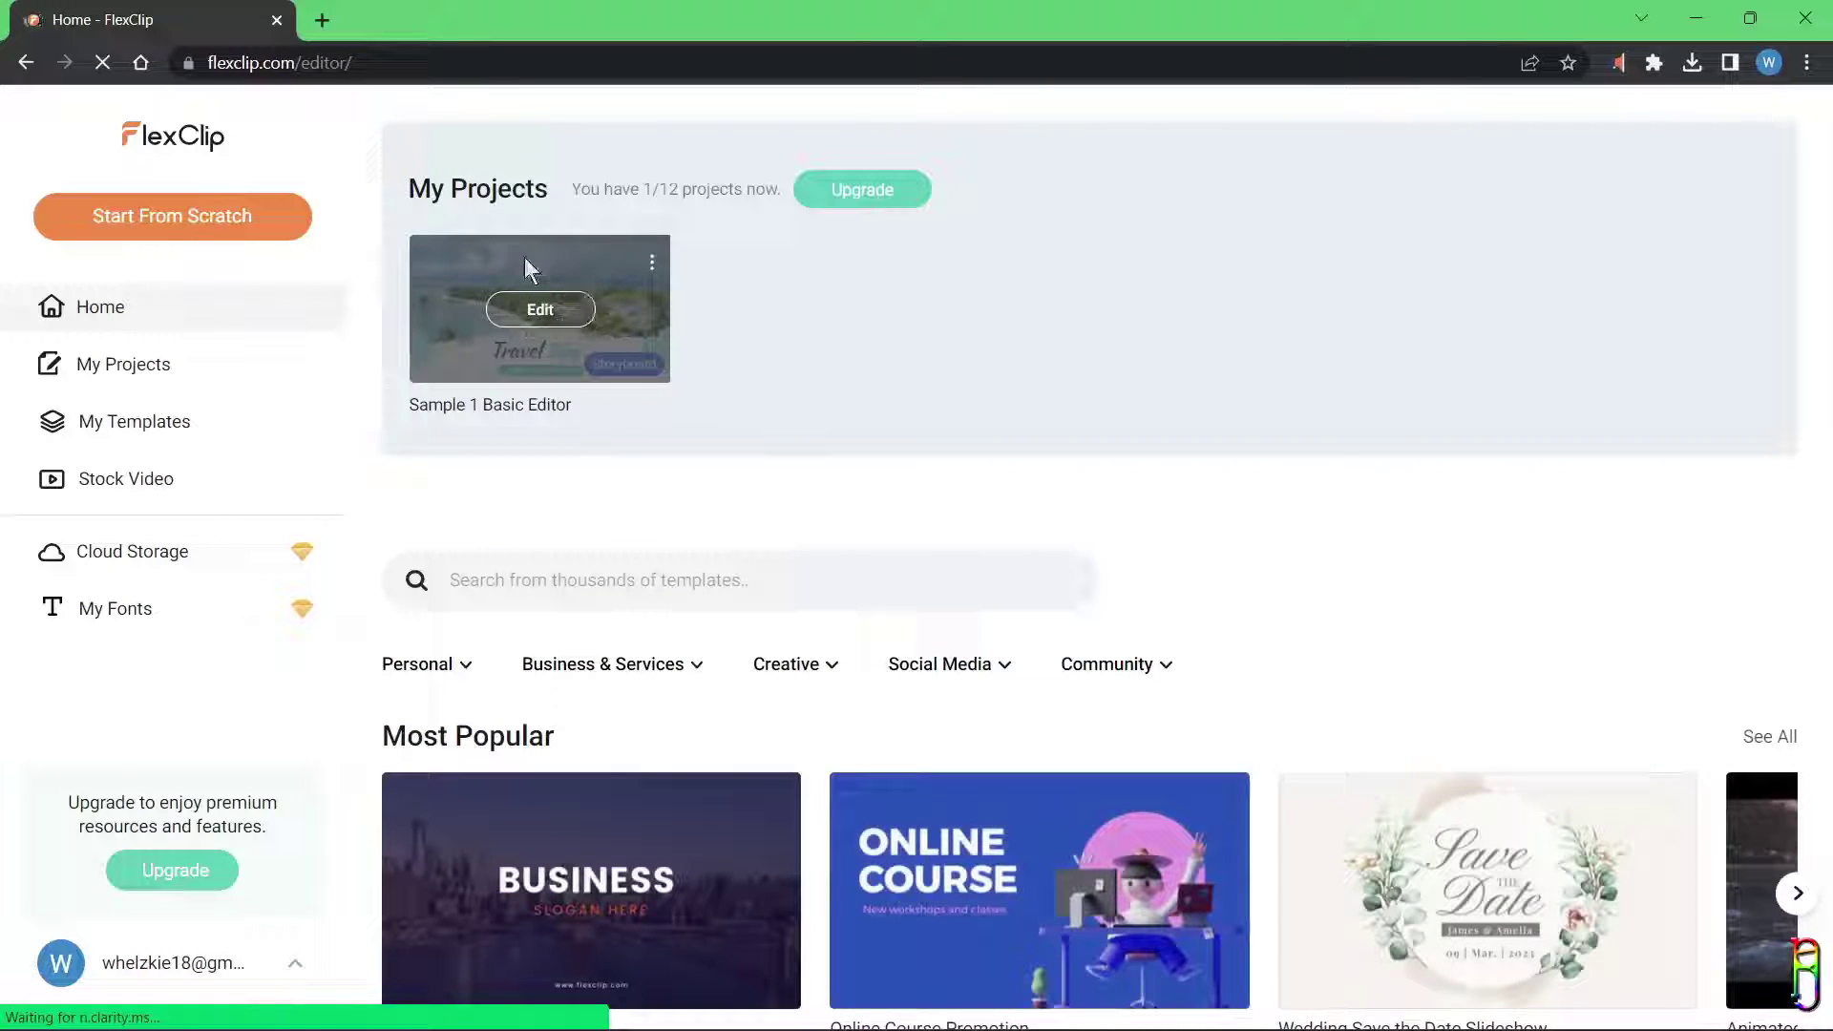
left_click(531, 311)
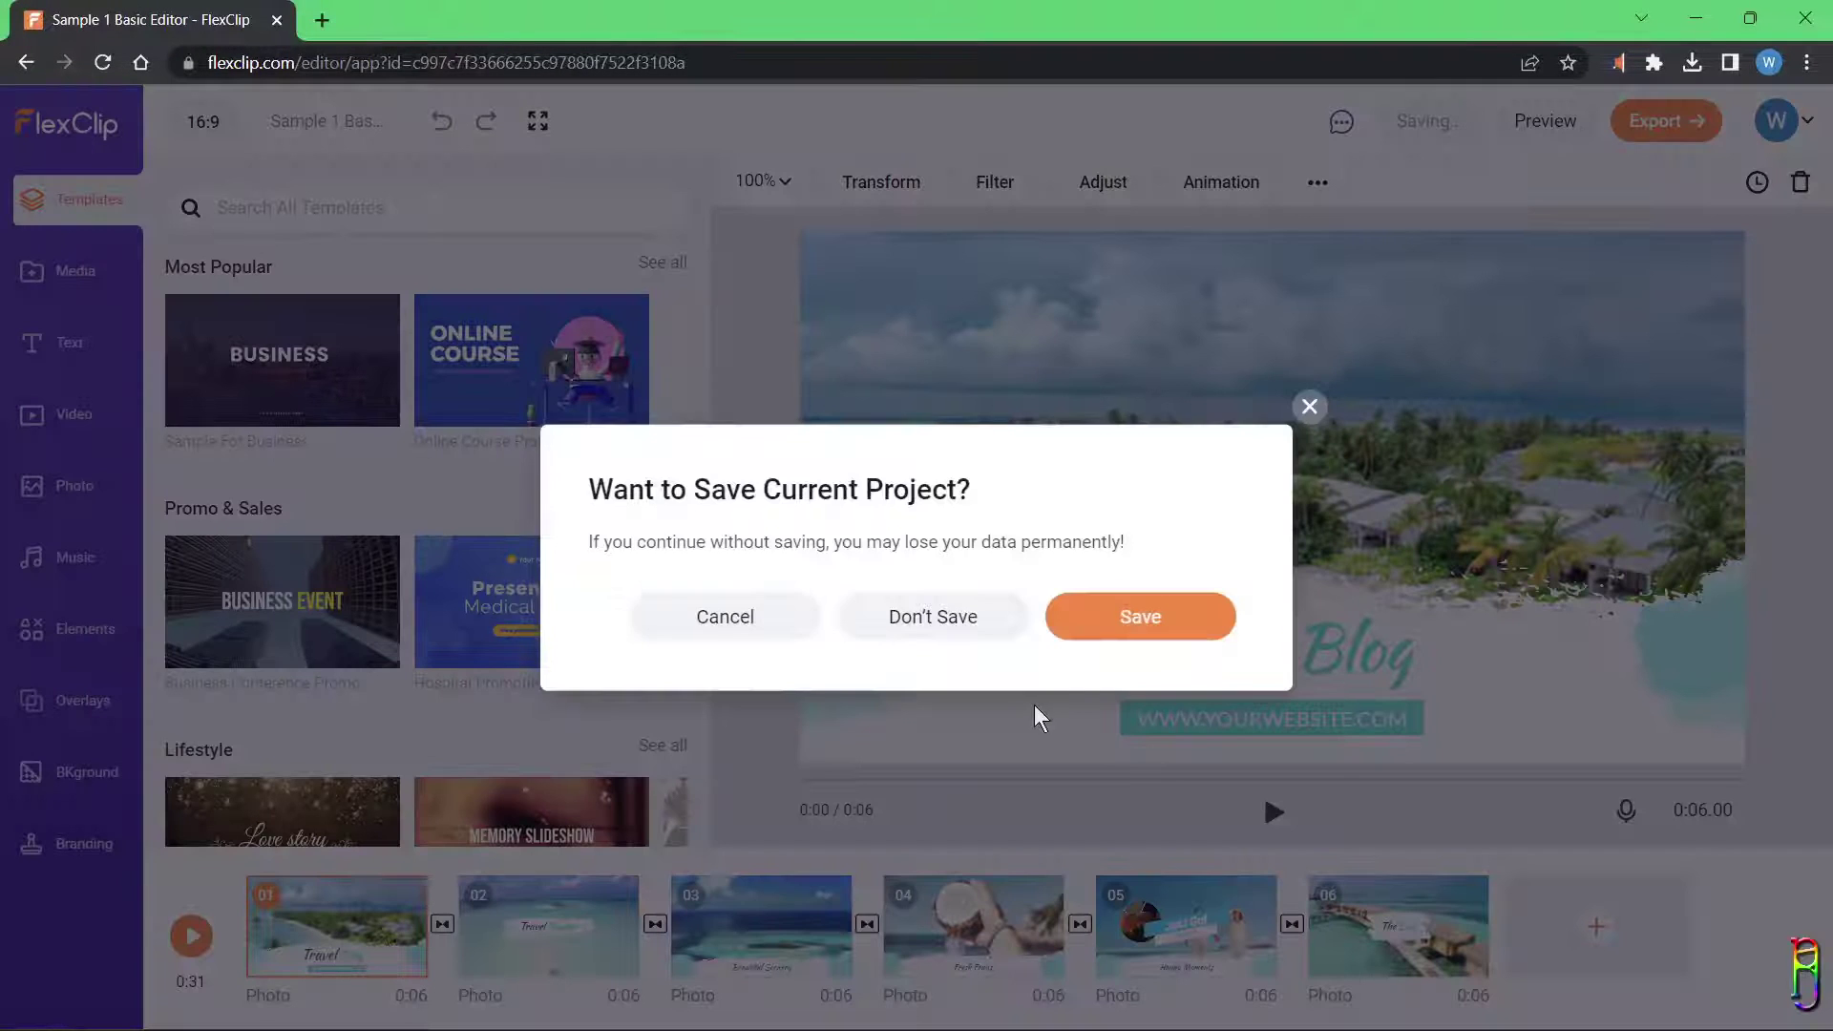
left_click(950, 621)
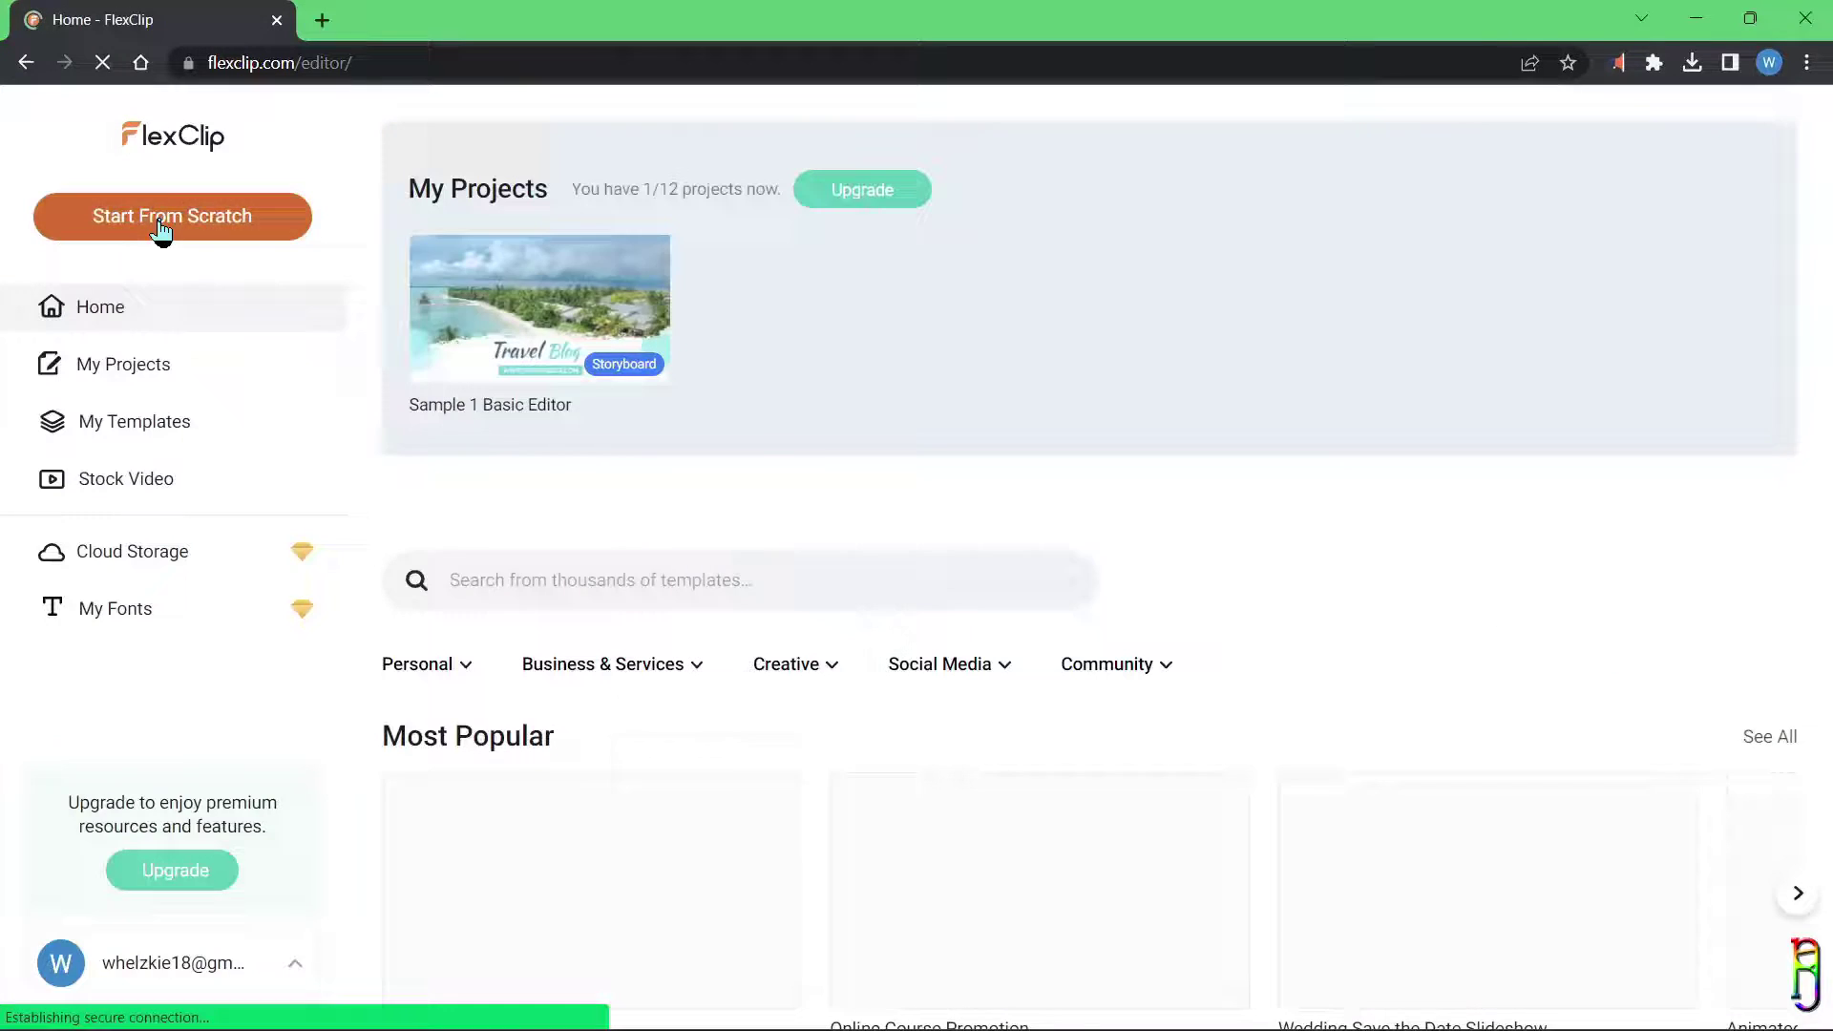
left_click(162, 225)
left_click(689, 750)
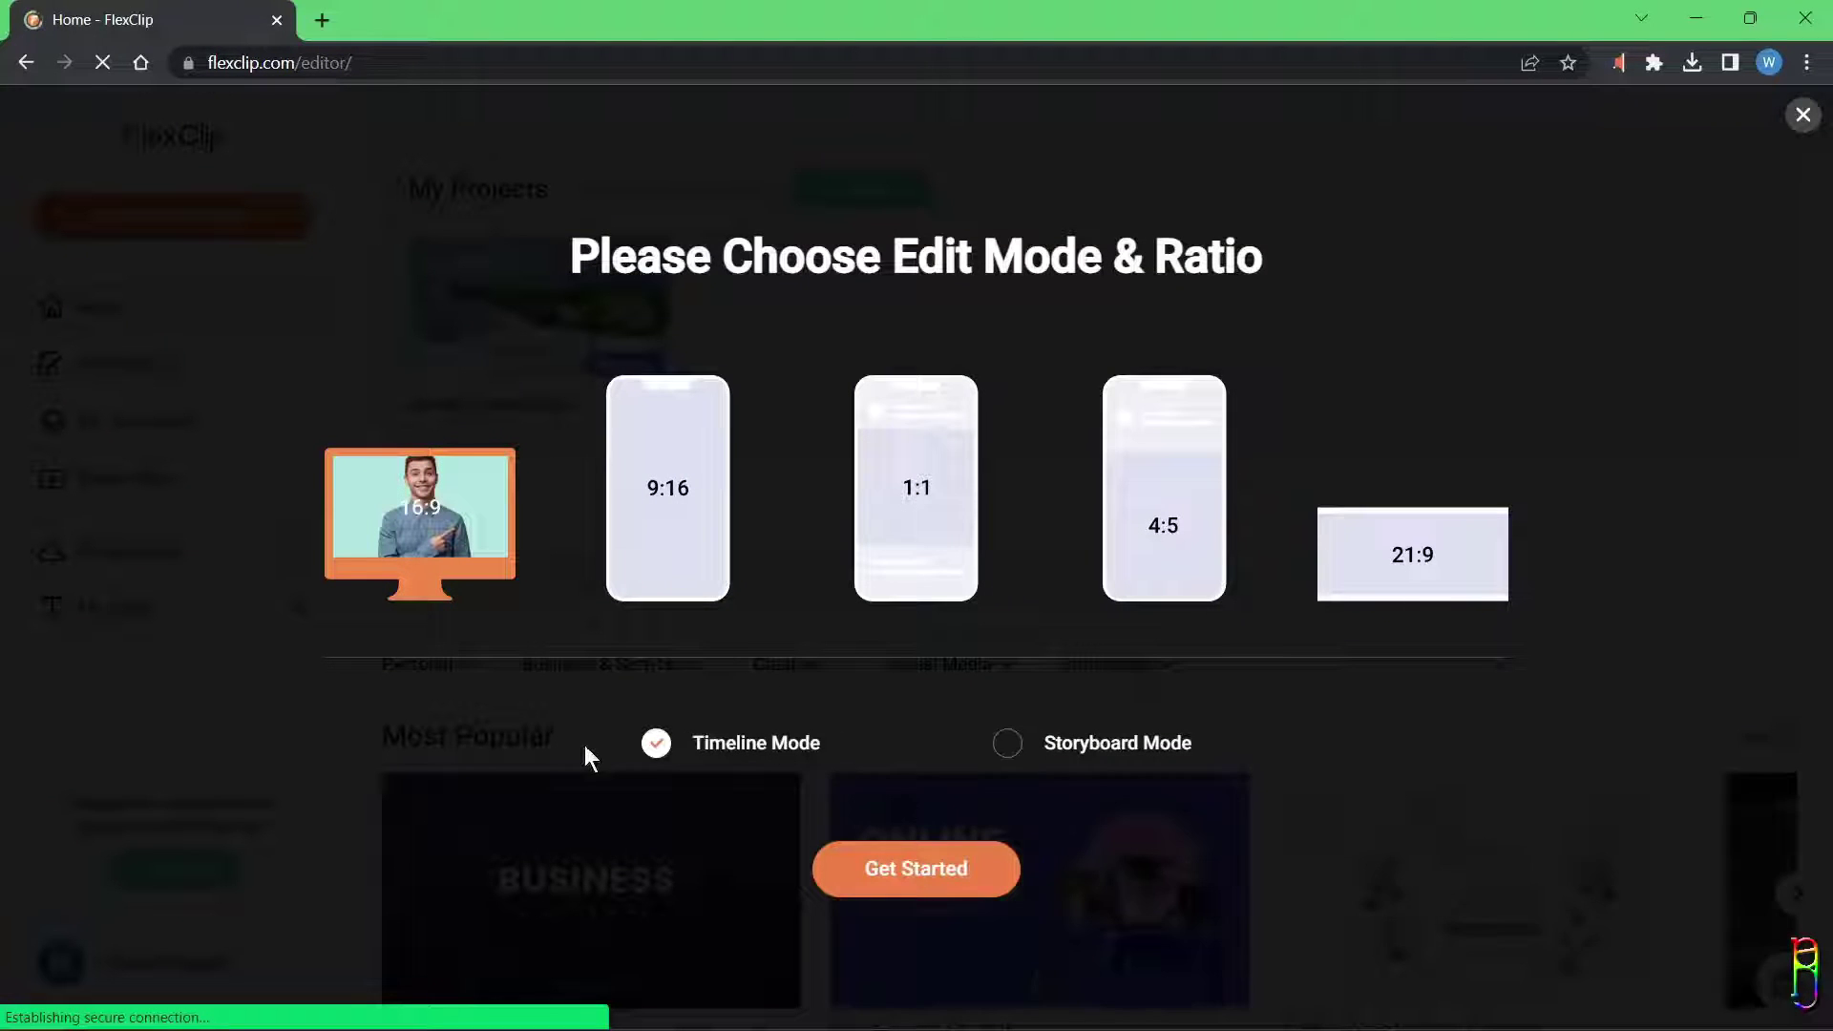
left_click(914, 871)
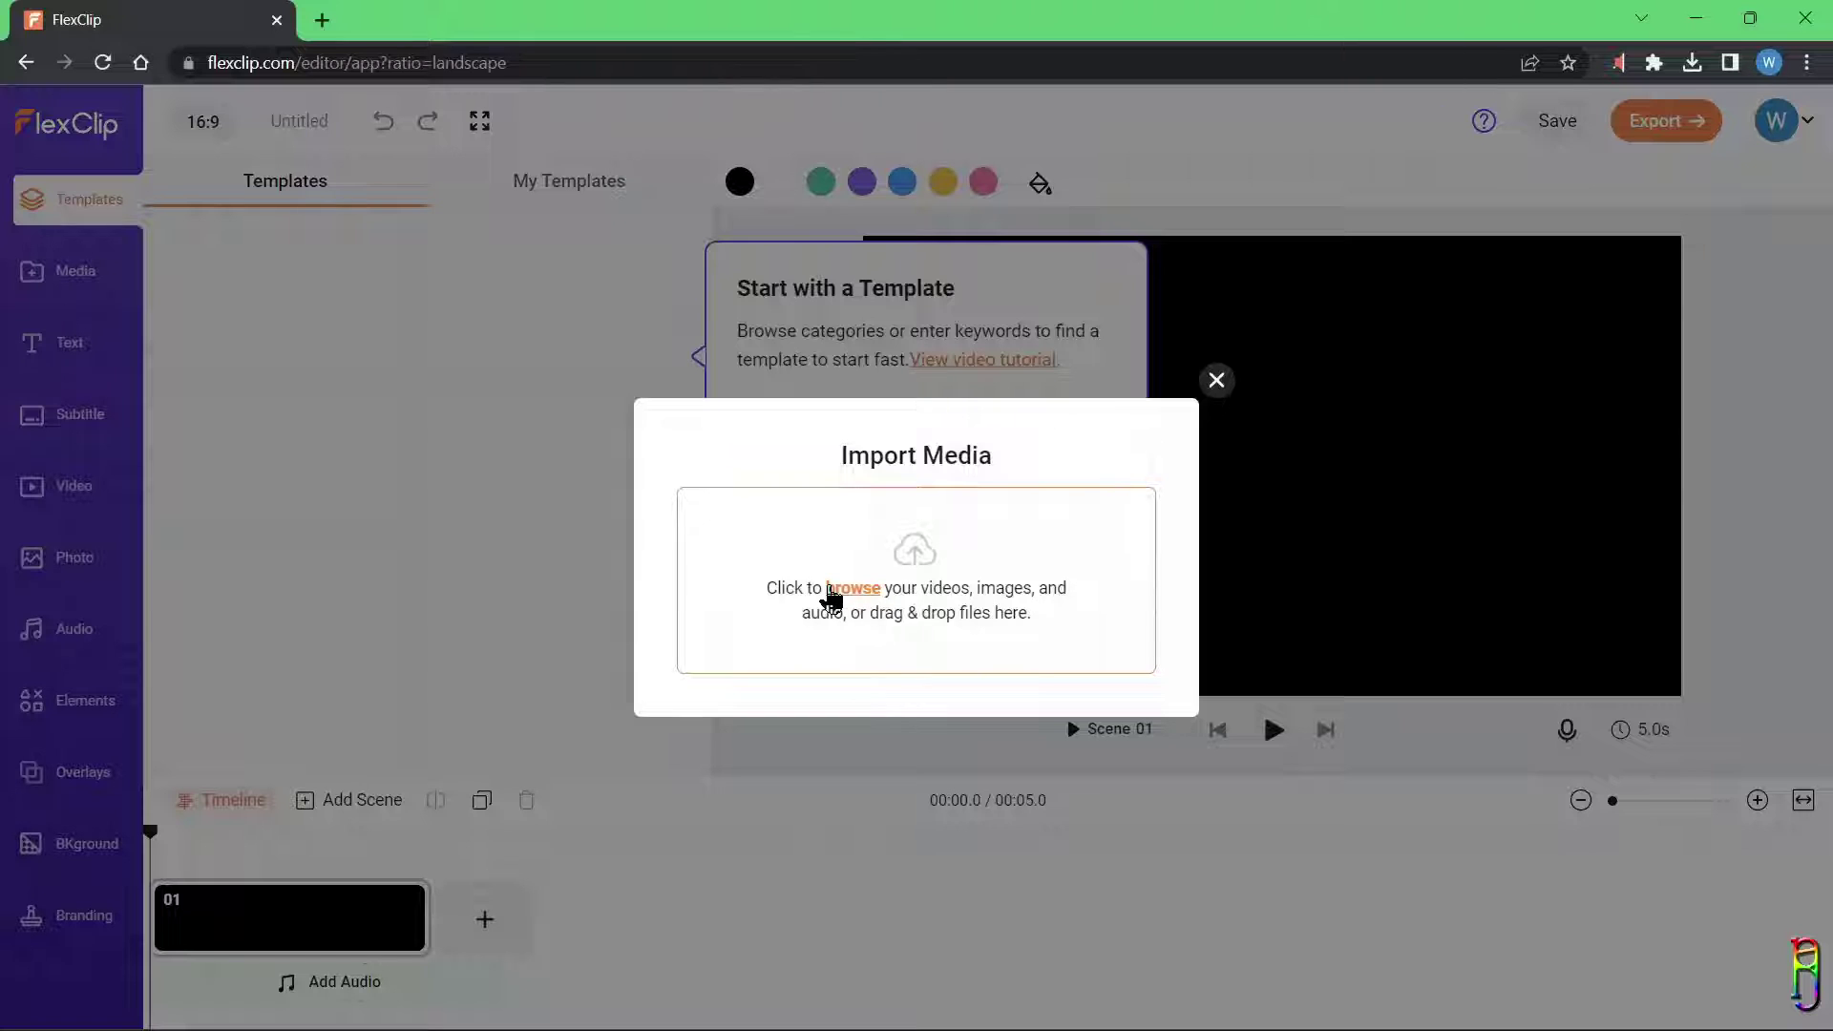
Step: Dismiss the import prompt and tour, then upload the OpeningCredit mp4 from the computer
left_click(1216, 381)
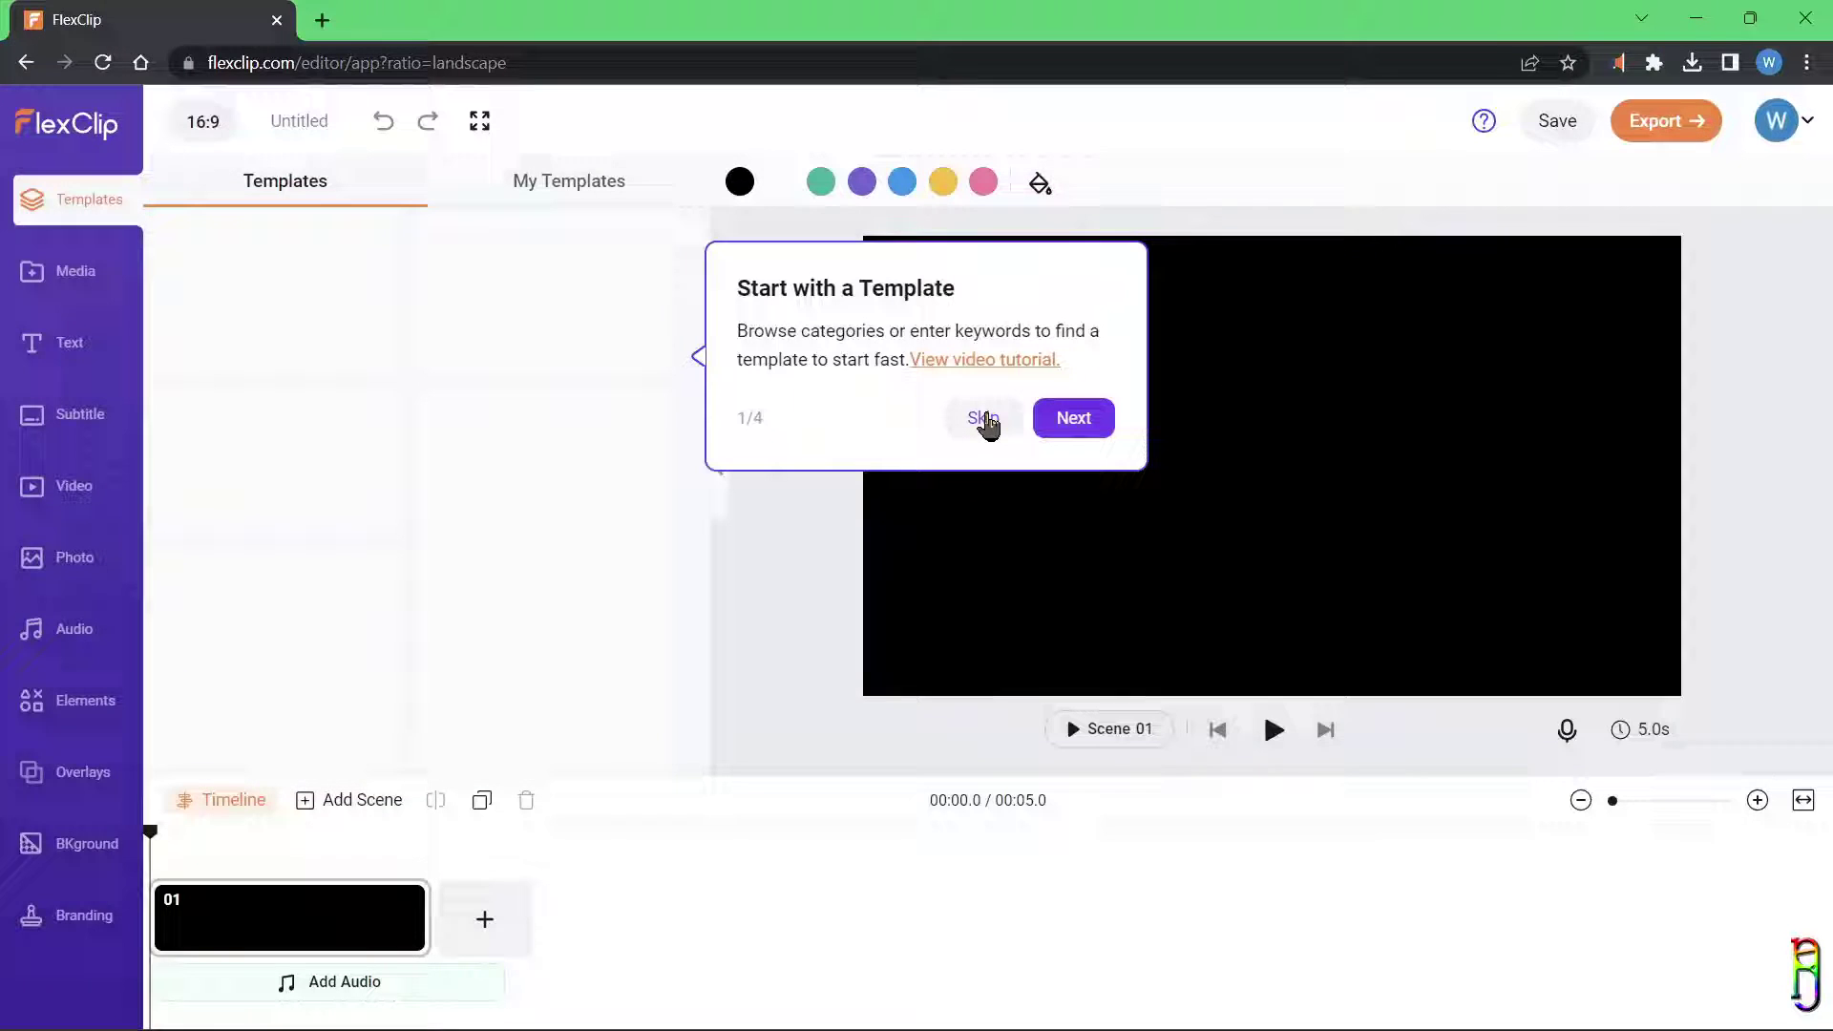
left_click(983, 421)
left_click(56, 275)
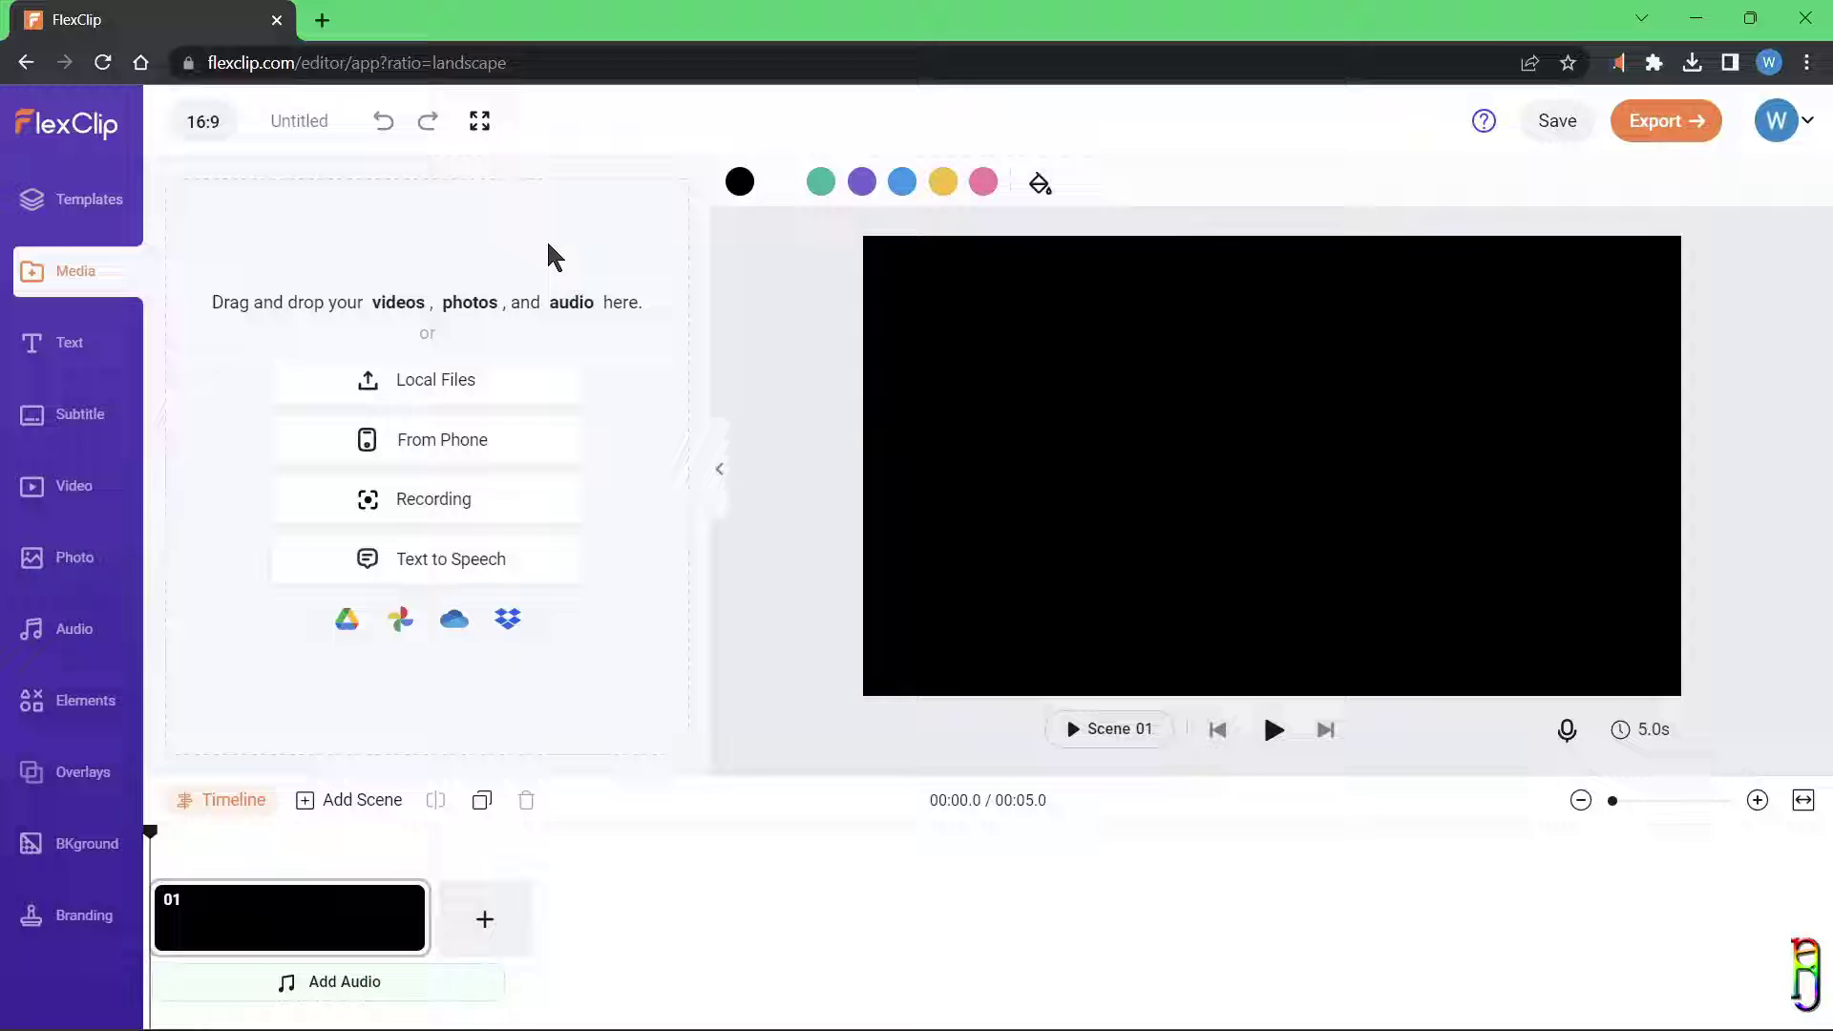
left_click(476, 411)
key("alt+Up")
scroll(287, 334, "down", 2)
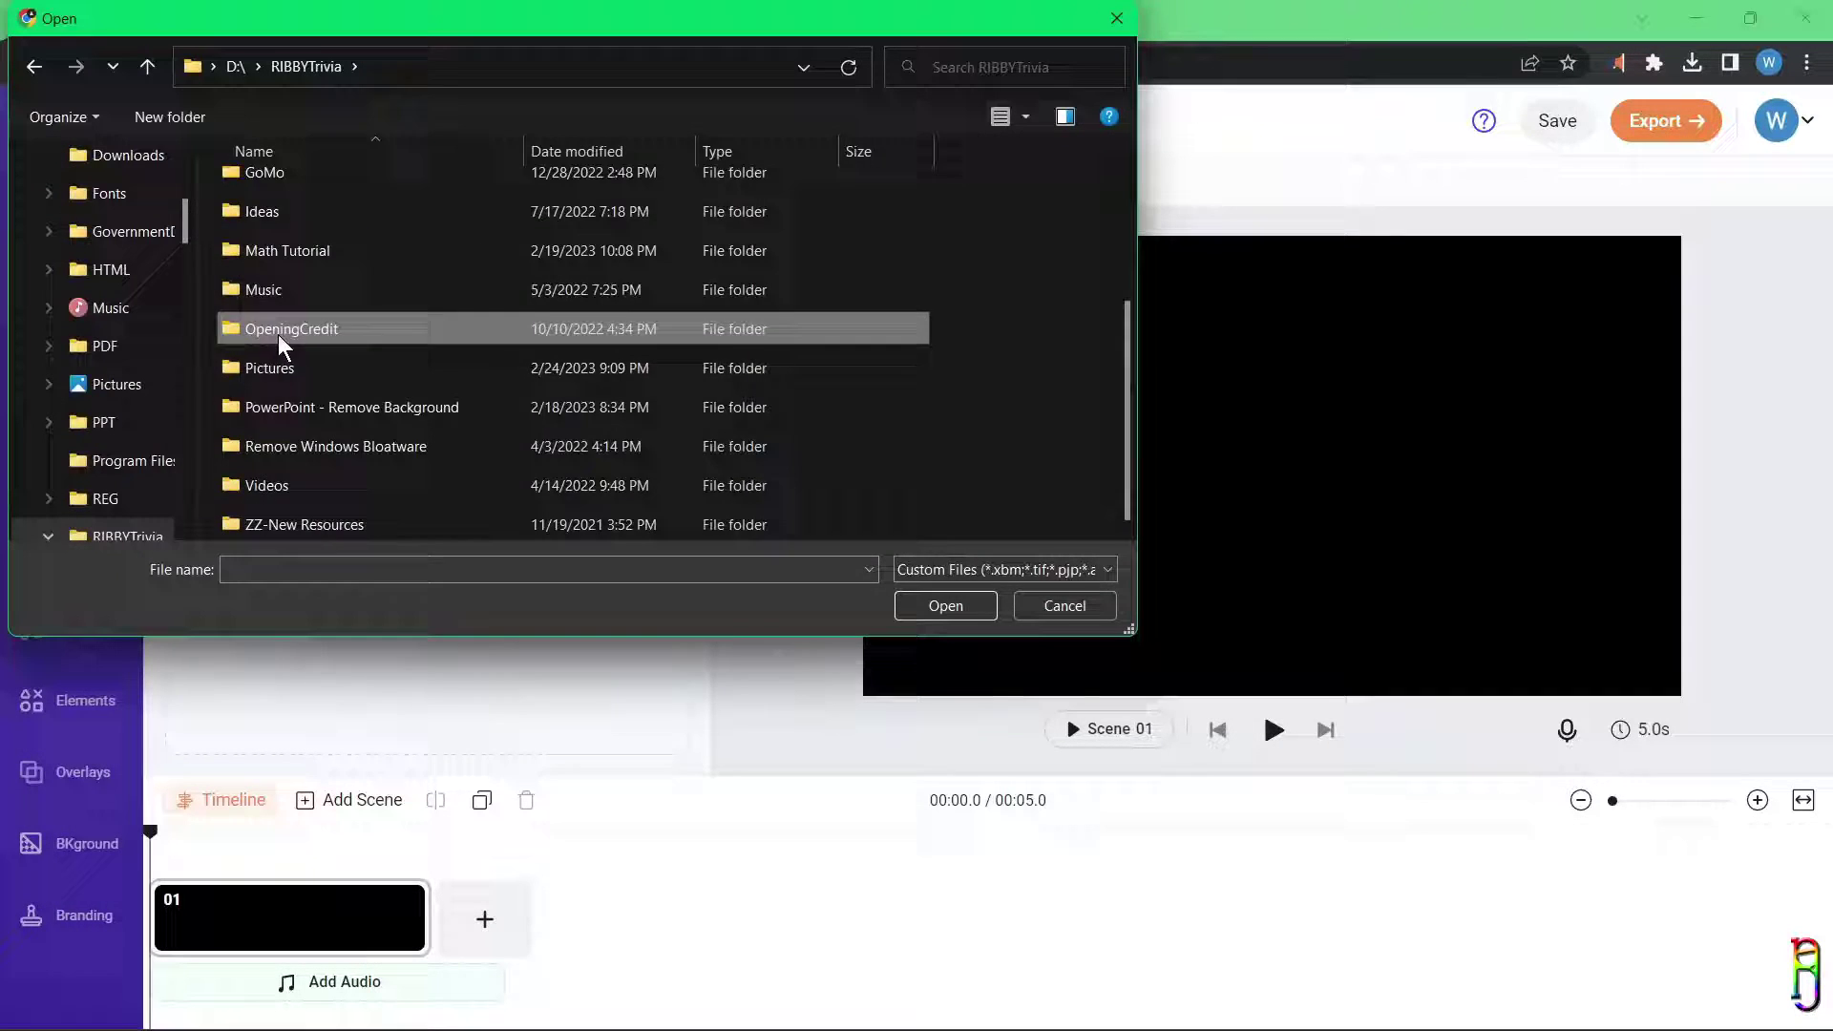
double_click(282, 346)
double_click(389, 313)
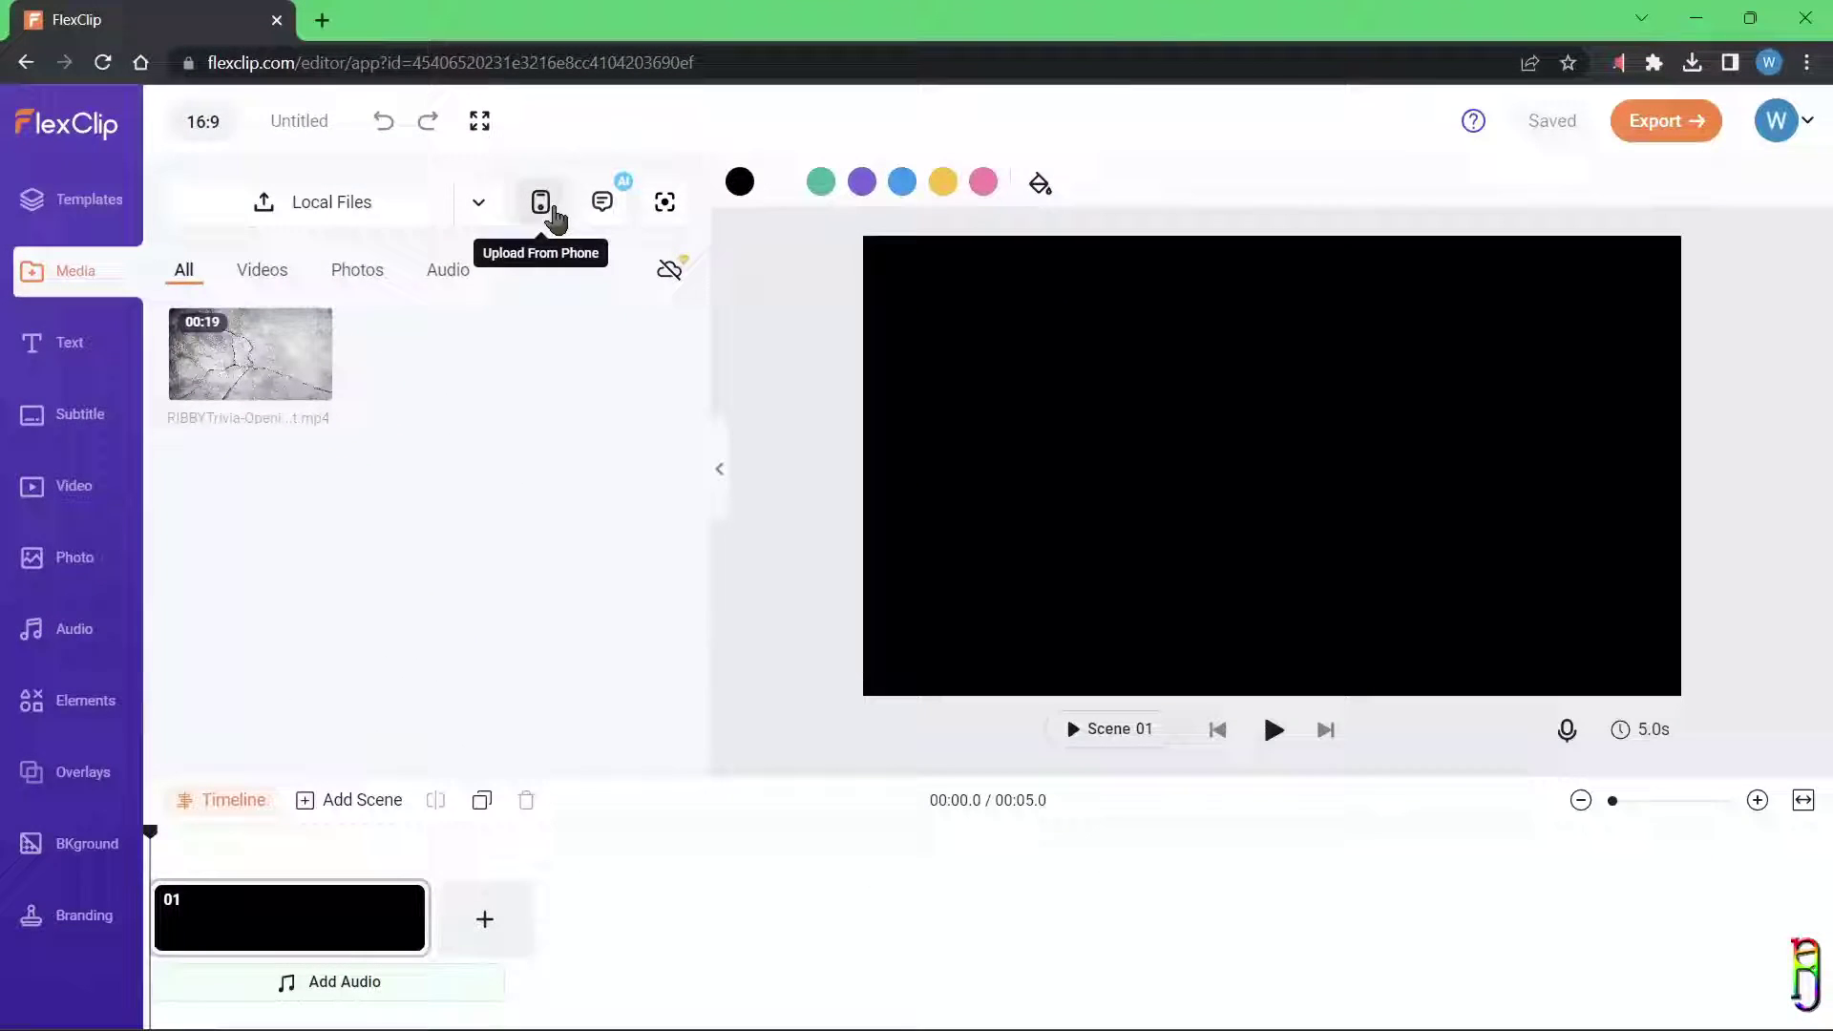
Step: Look at the upload-from-phone page, then return to the Media library
left_click(541, 203)
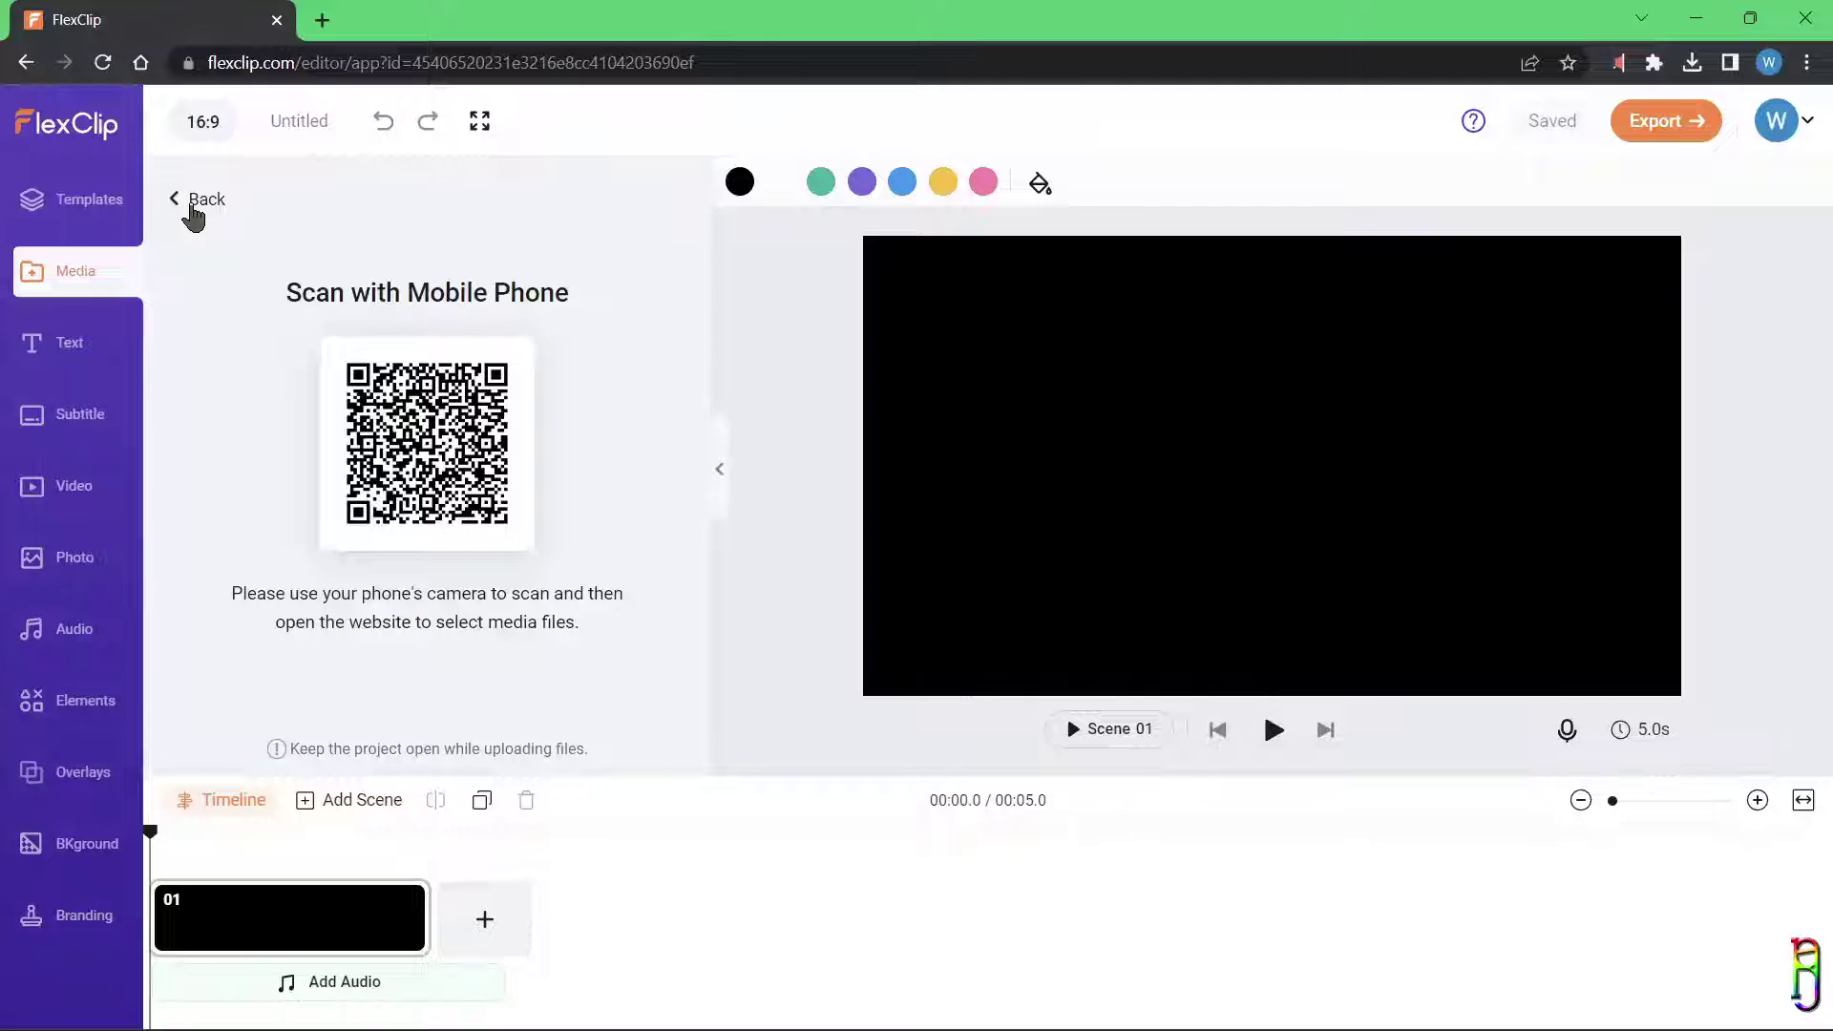
left_click(193, 212)
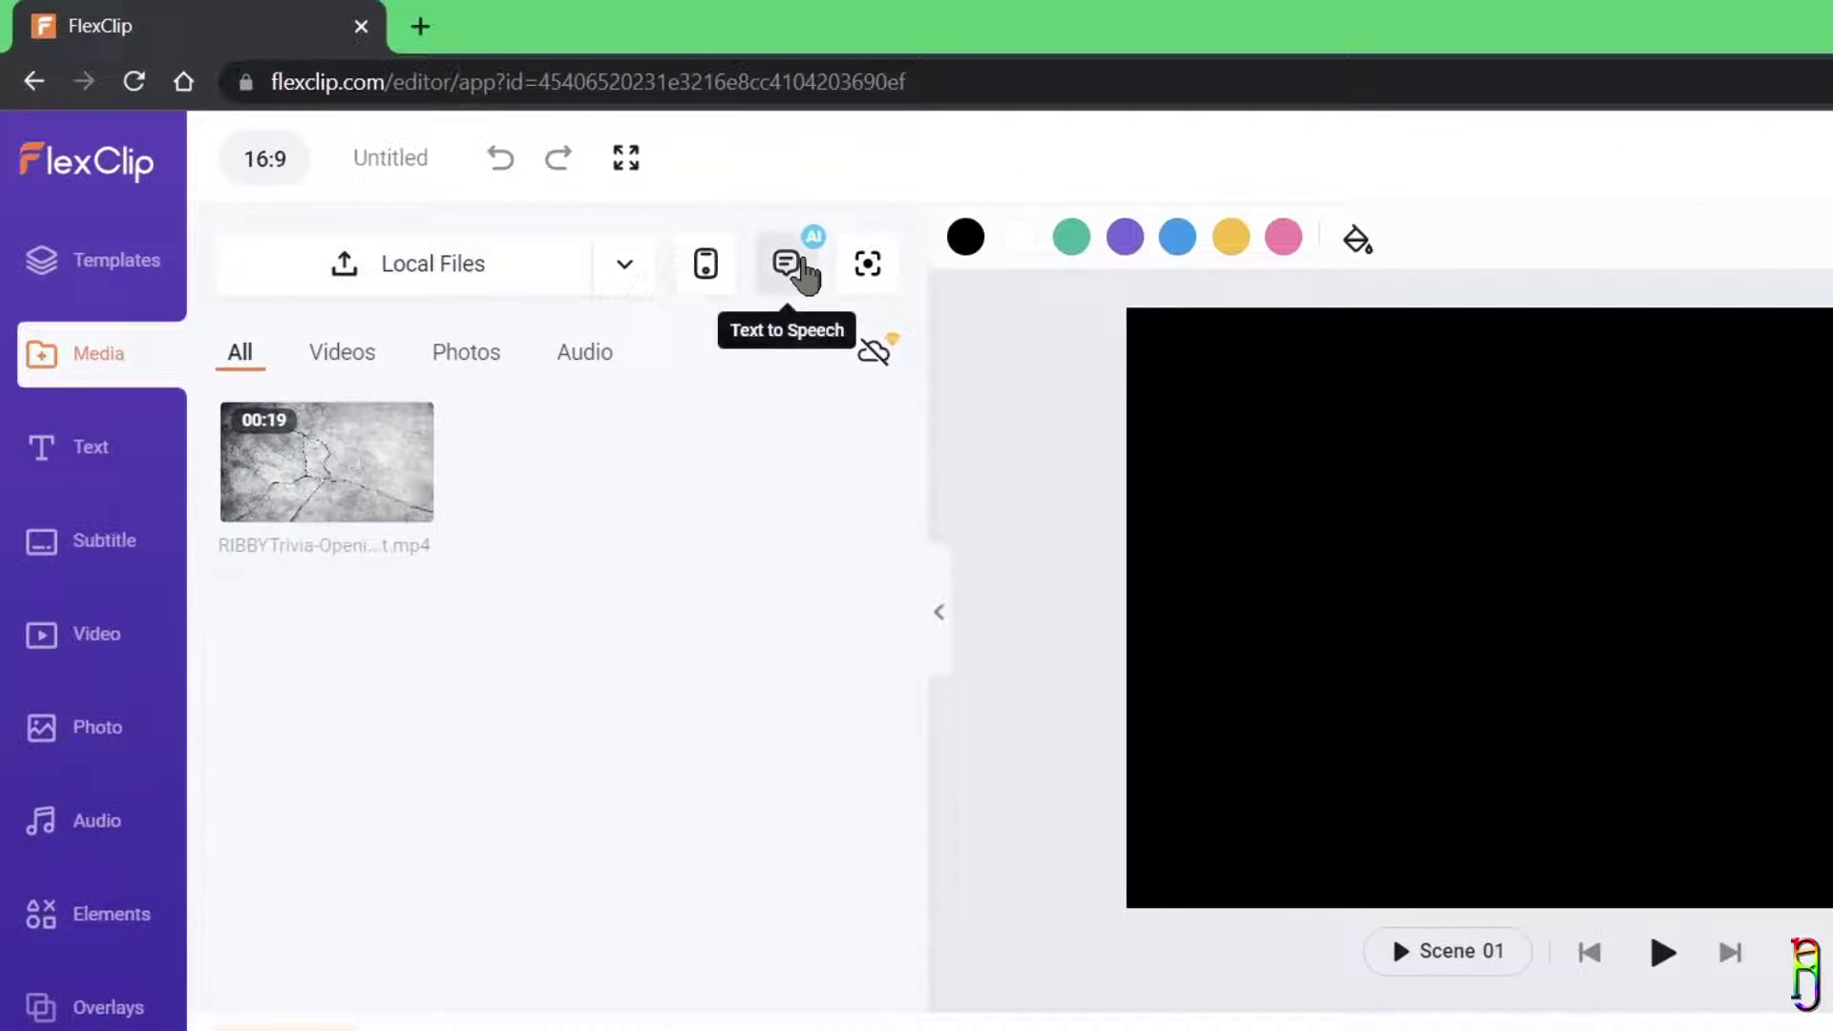
left_click(612, 208)
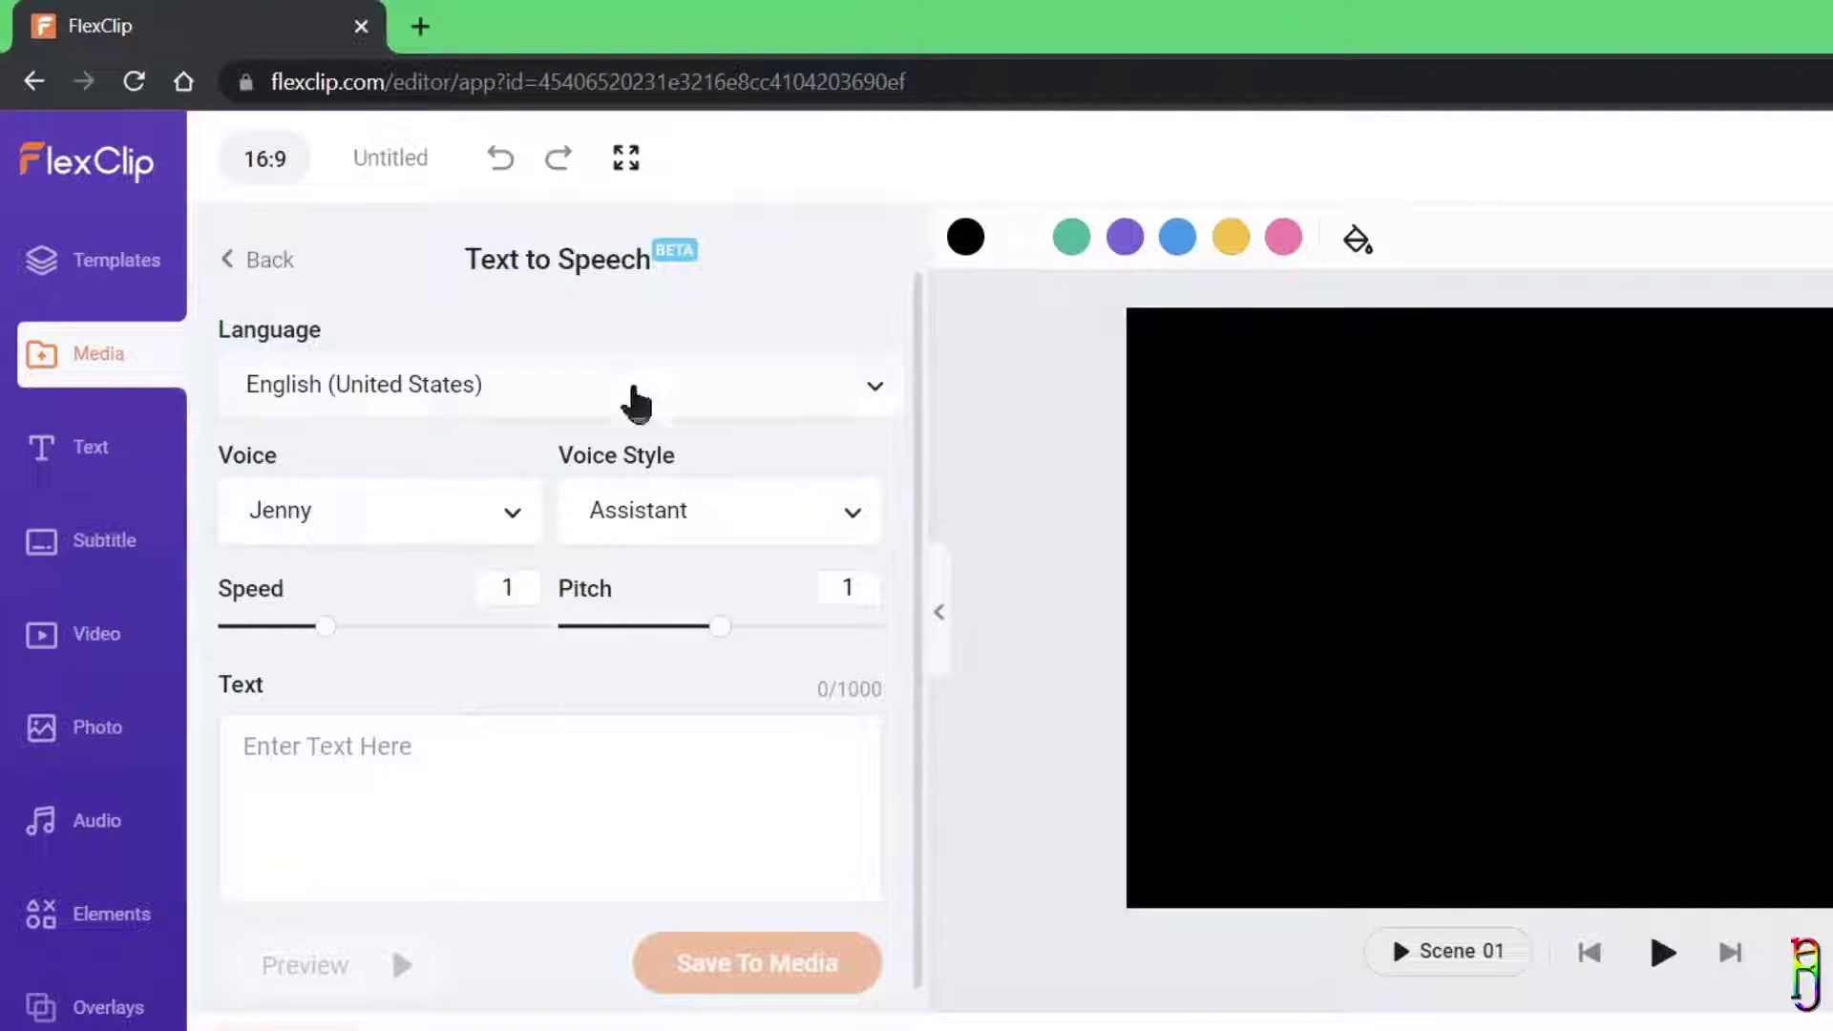
Step: Set the speech language to English (Philippines) and the voice to Rosa
left_click(678, 411)
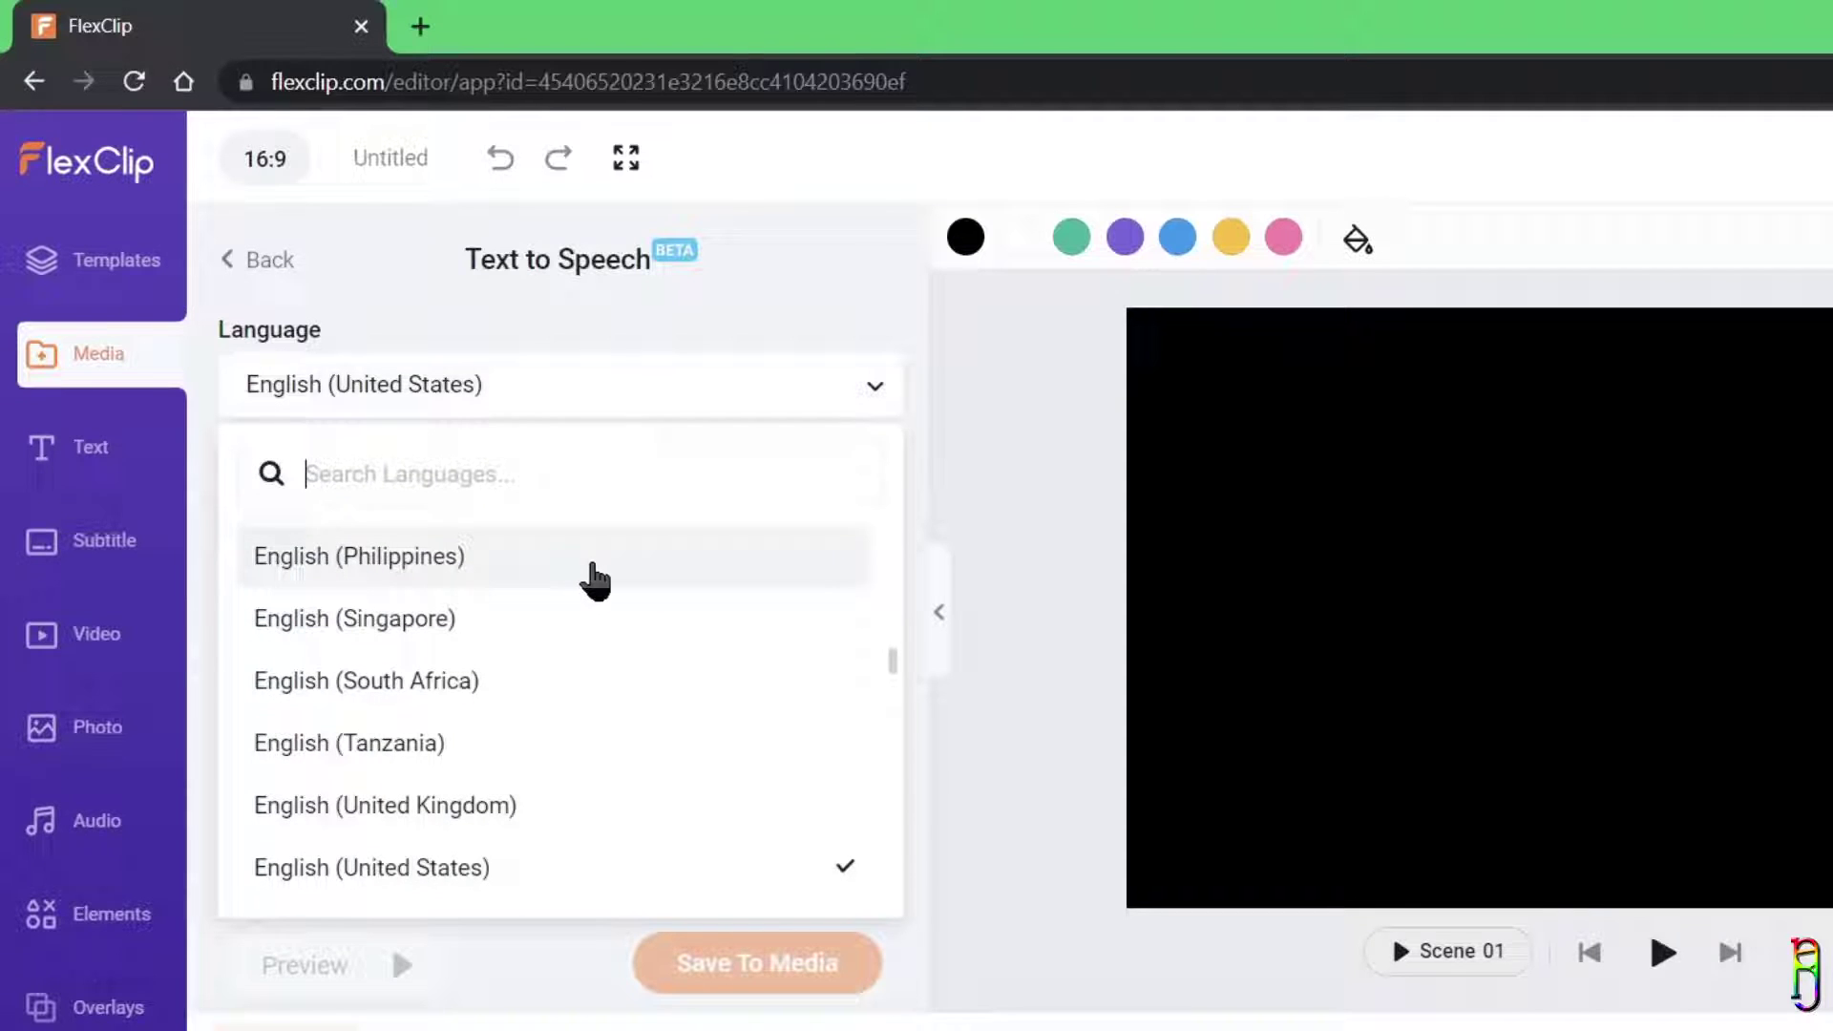
scroll(539, 592, "down", 5)
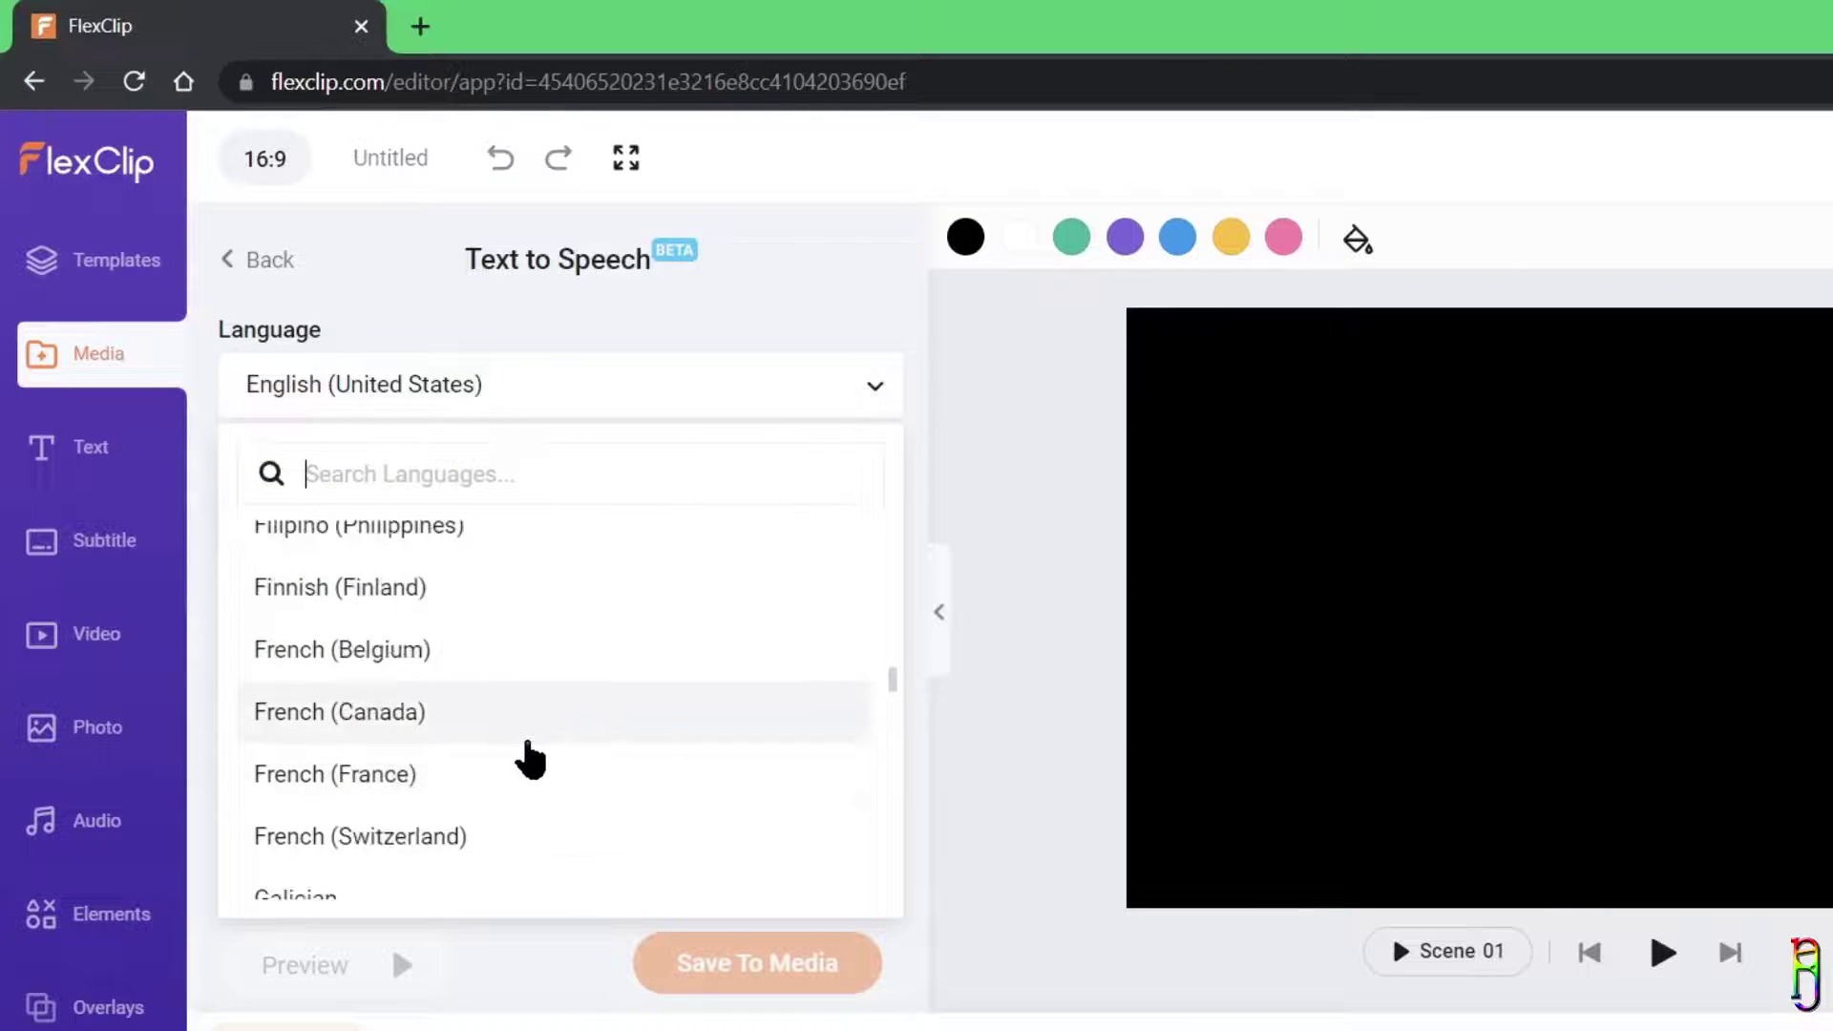
left_click(368, 539)
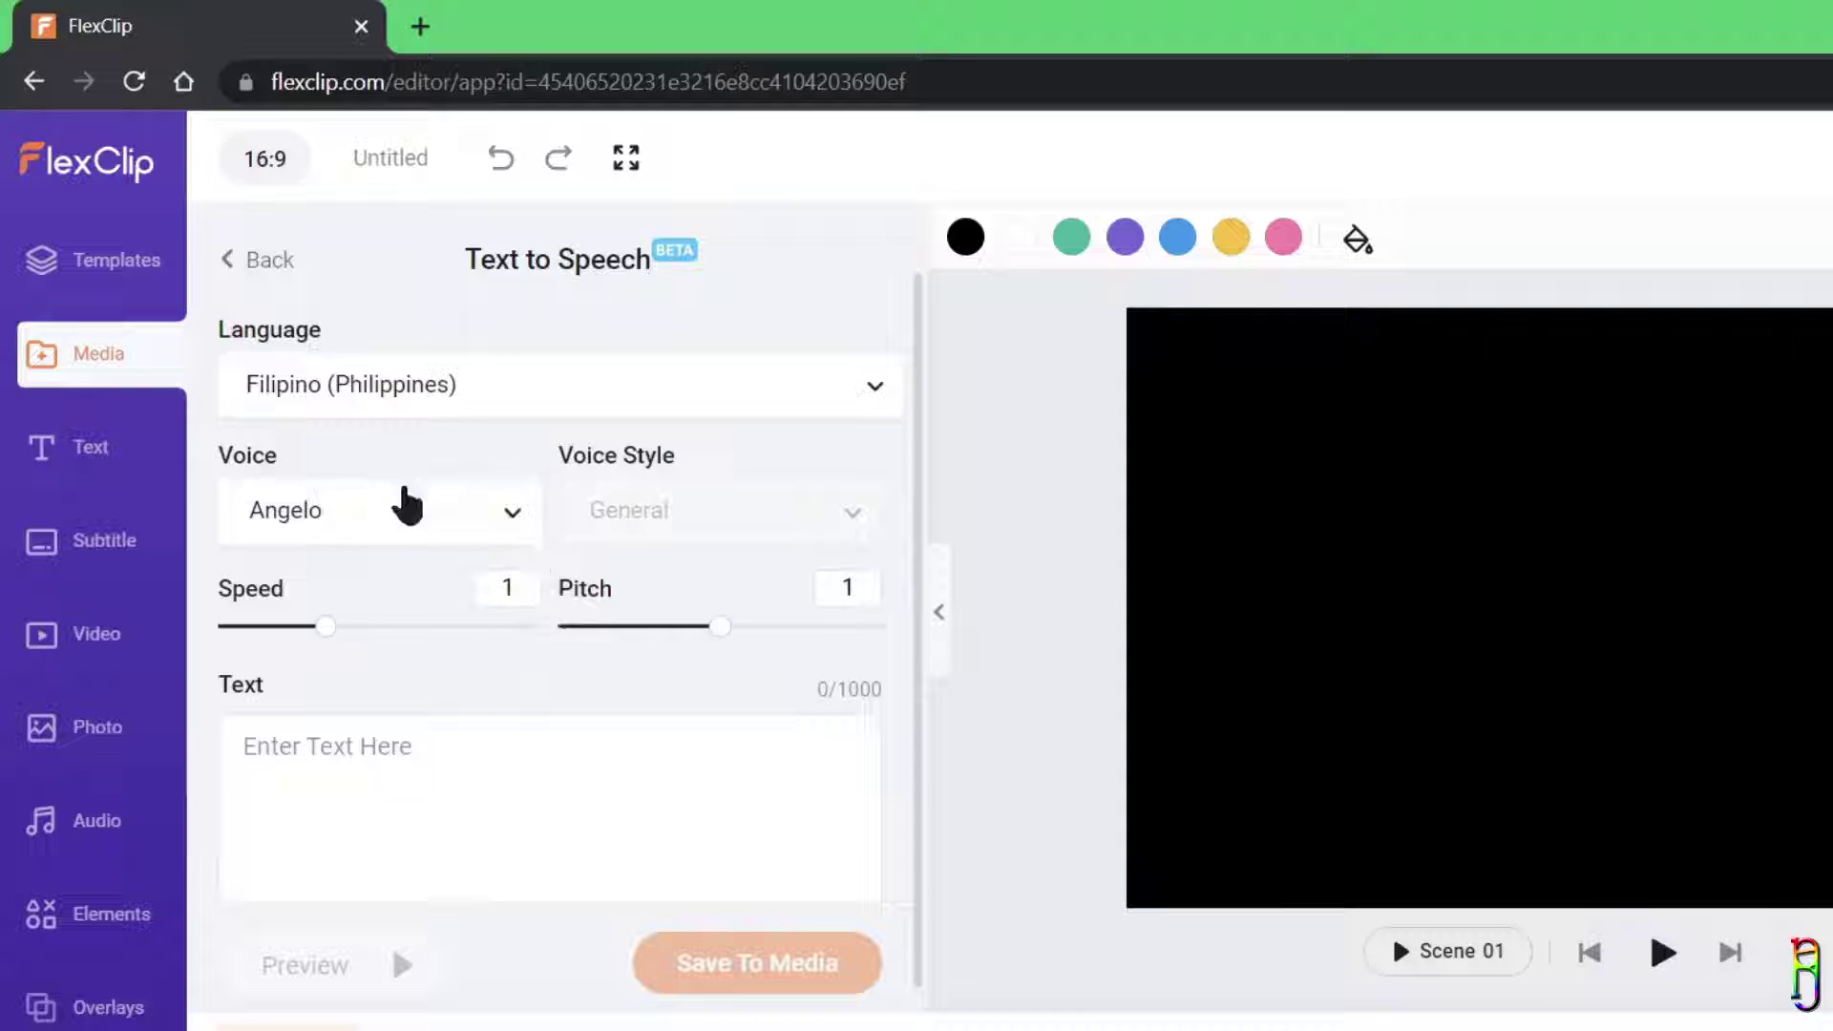
left_click(532, 399)
scroll(577, 748, "up", 5)
scroll(577, 748, "down", 1)
scroll(577, 749, "down", 2)
left_click(418, 745)
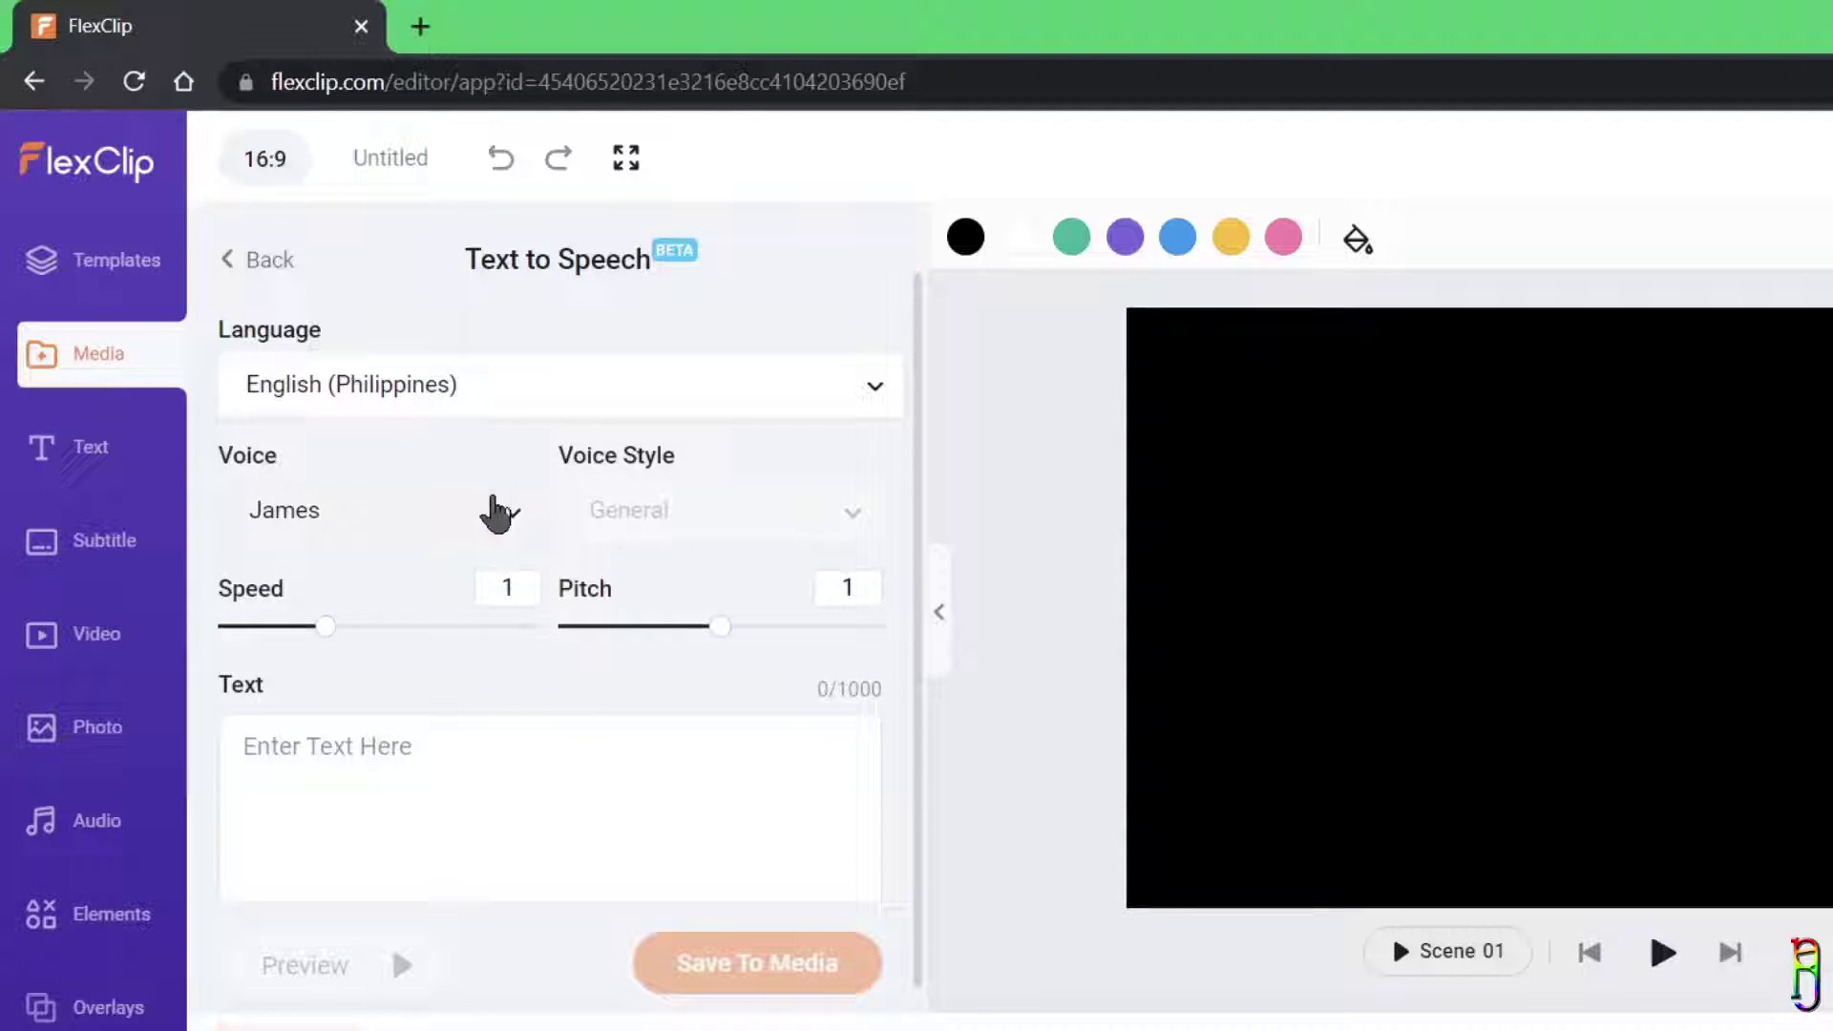
left_click(513, 512)
left_click(343, 663)
Step: Enter a test sentence, preview it, set pitch to 1, slow the speed, and save to media
type("Hi! This is a test of FlexClip Text to speech using Female E")
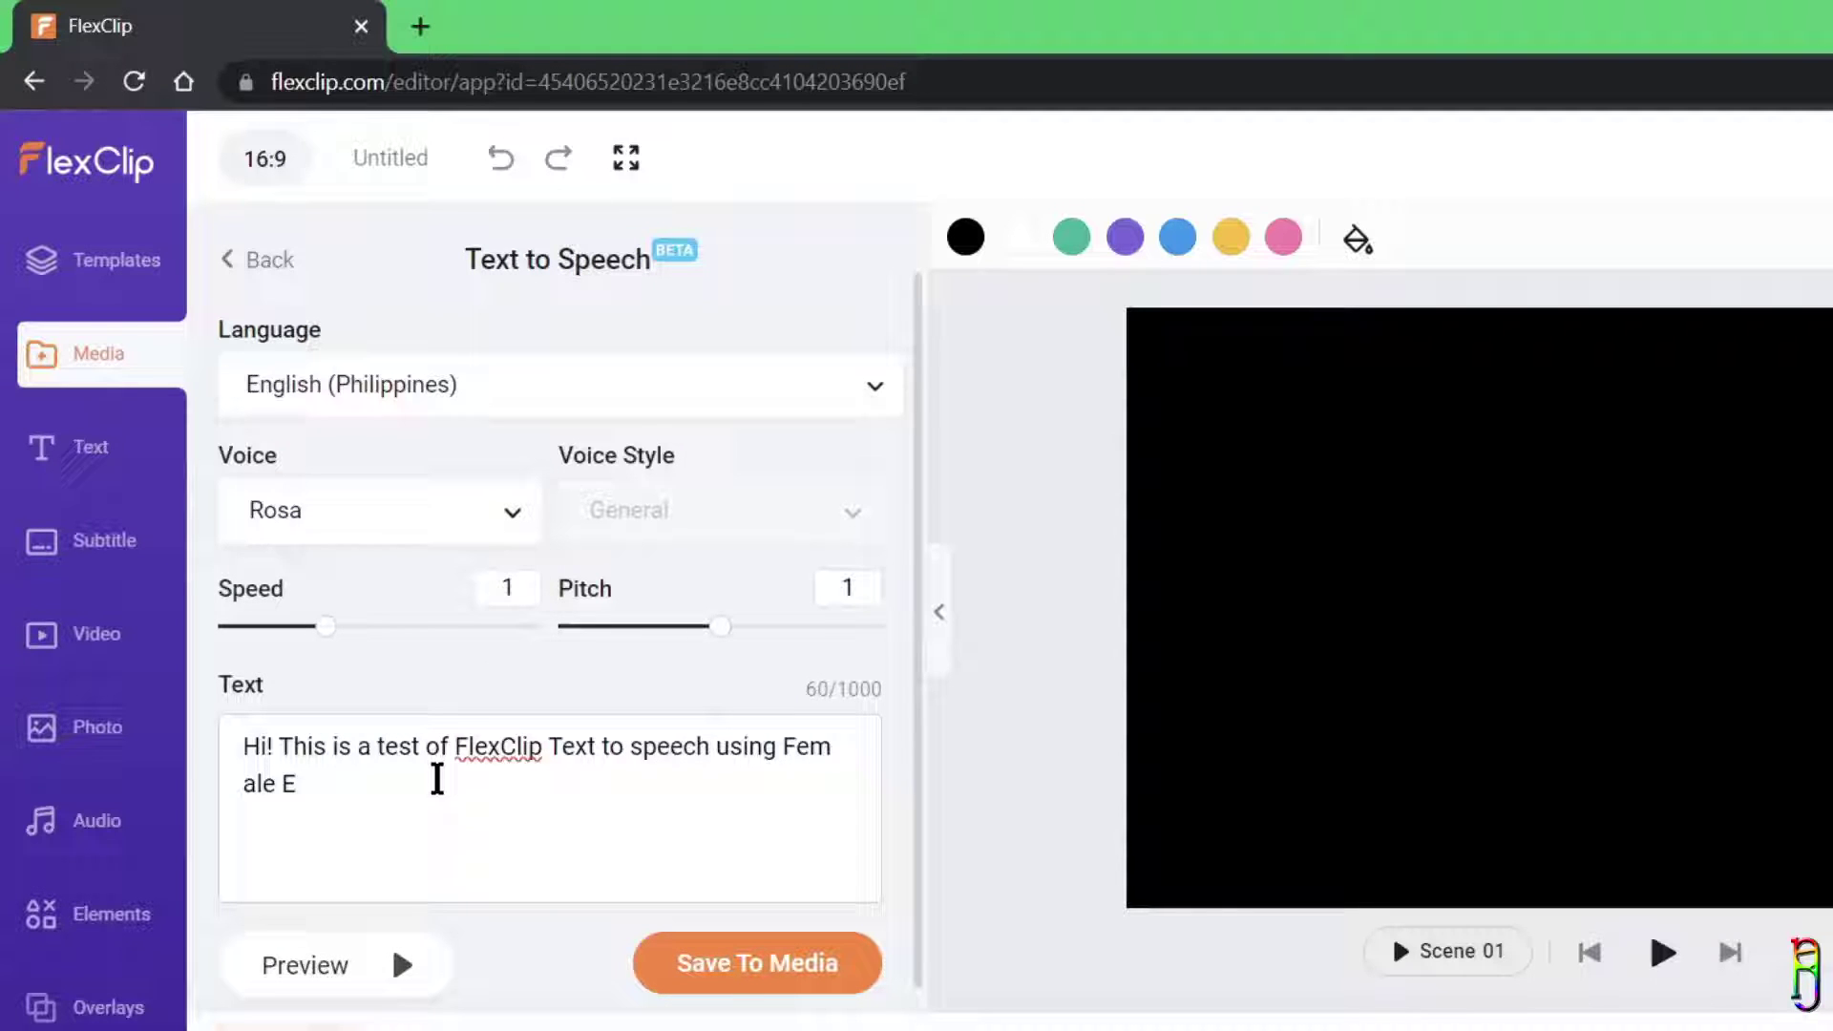
type("does ti sound? Is it great? Let me know in the comments below.")
left_click(404, 964)
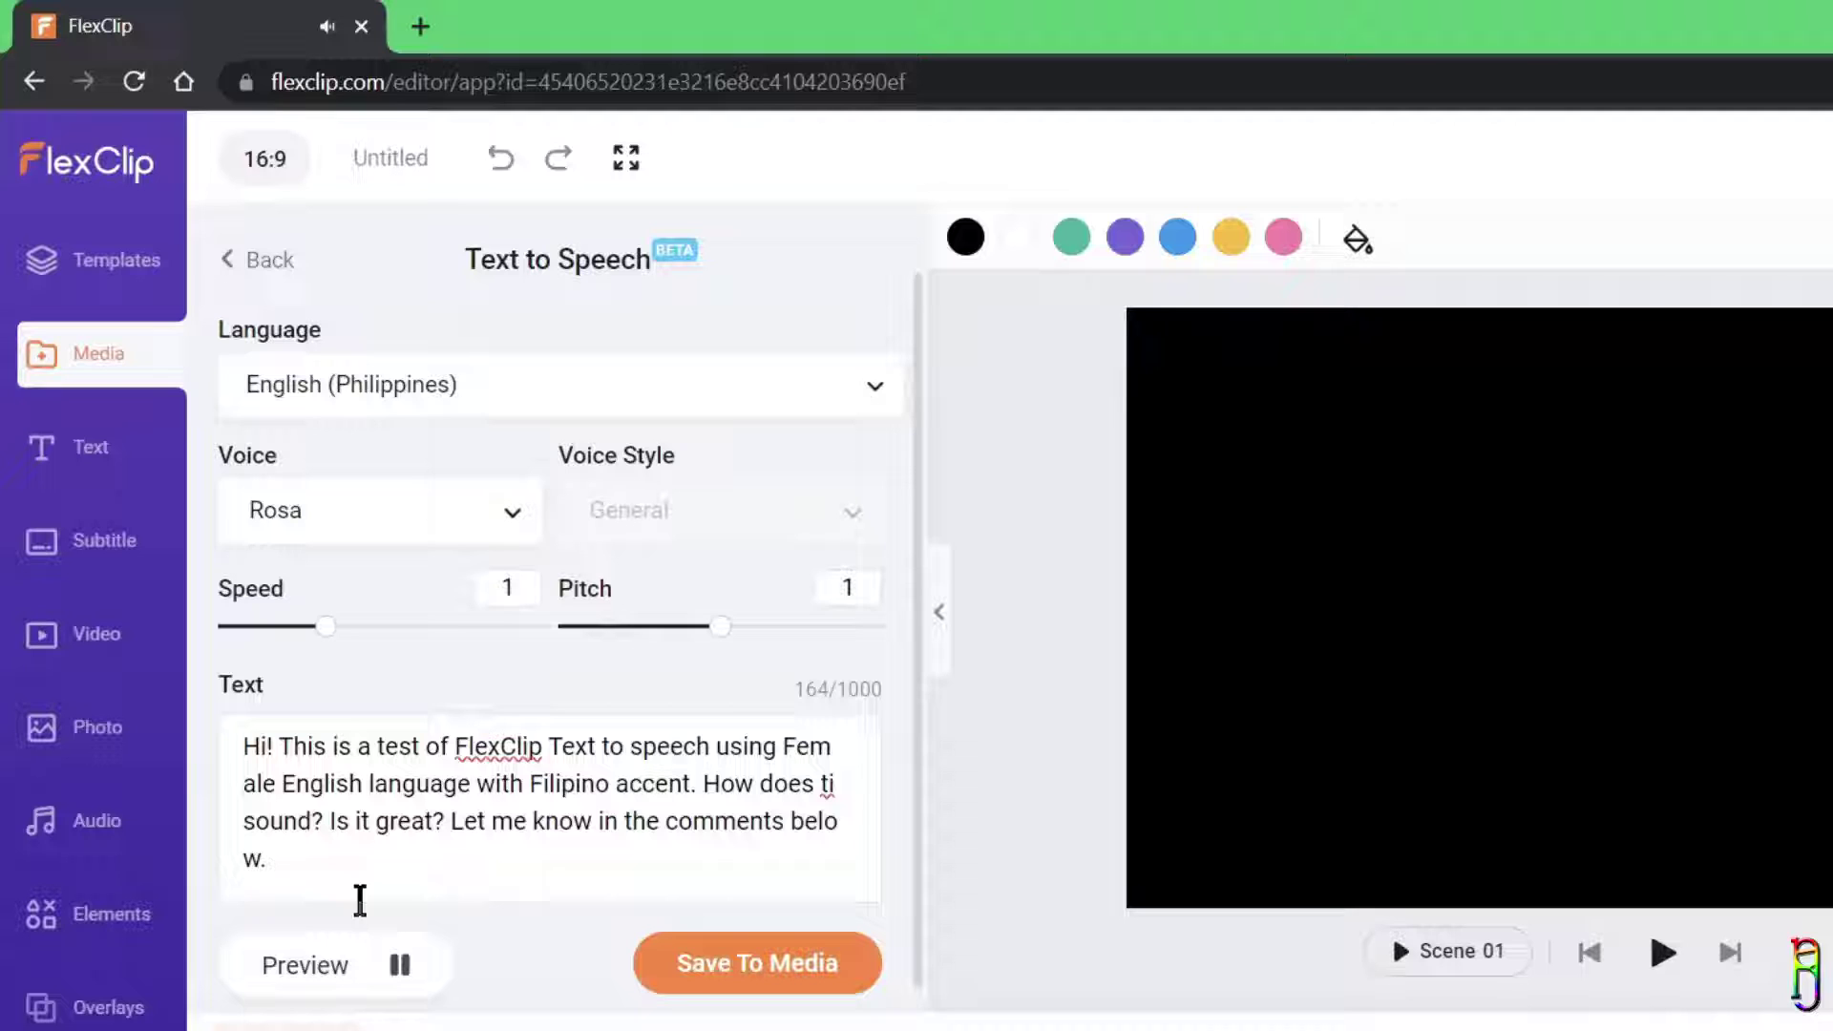
left_click(399, 966)
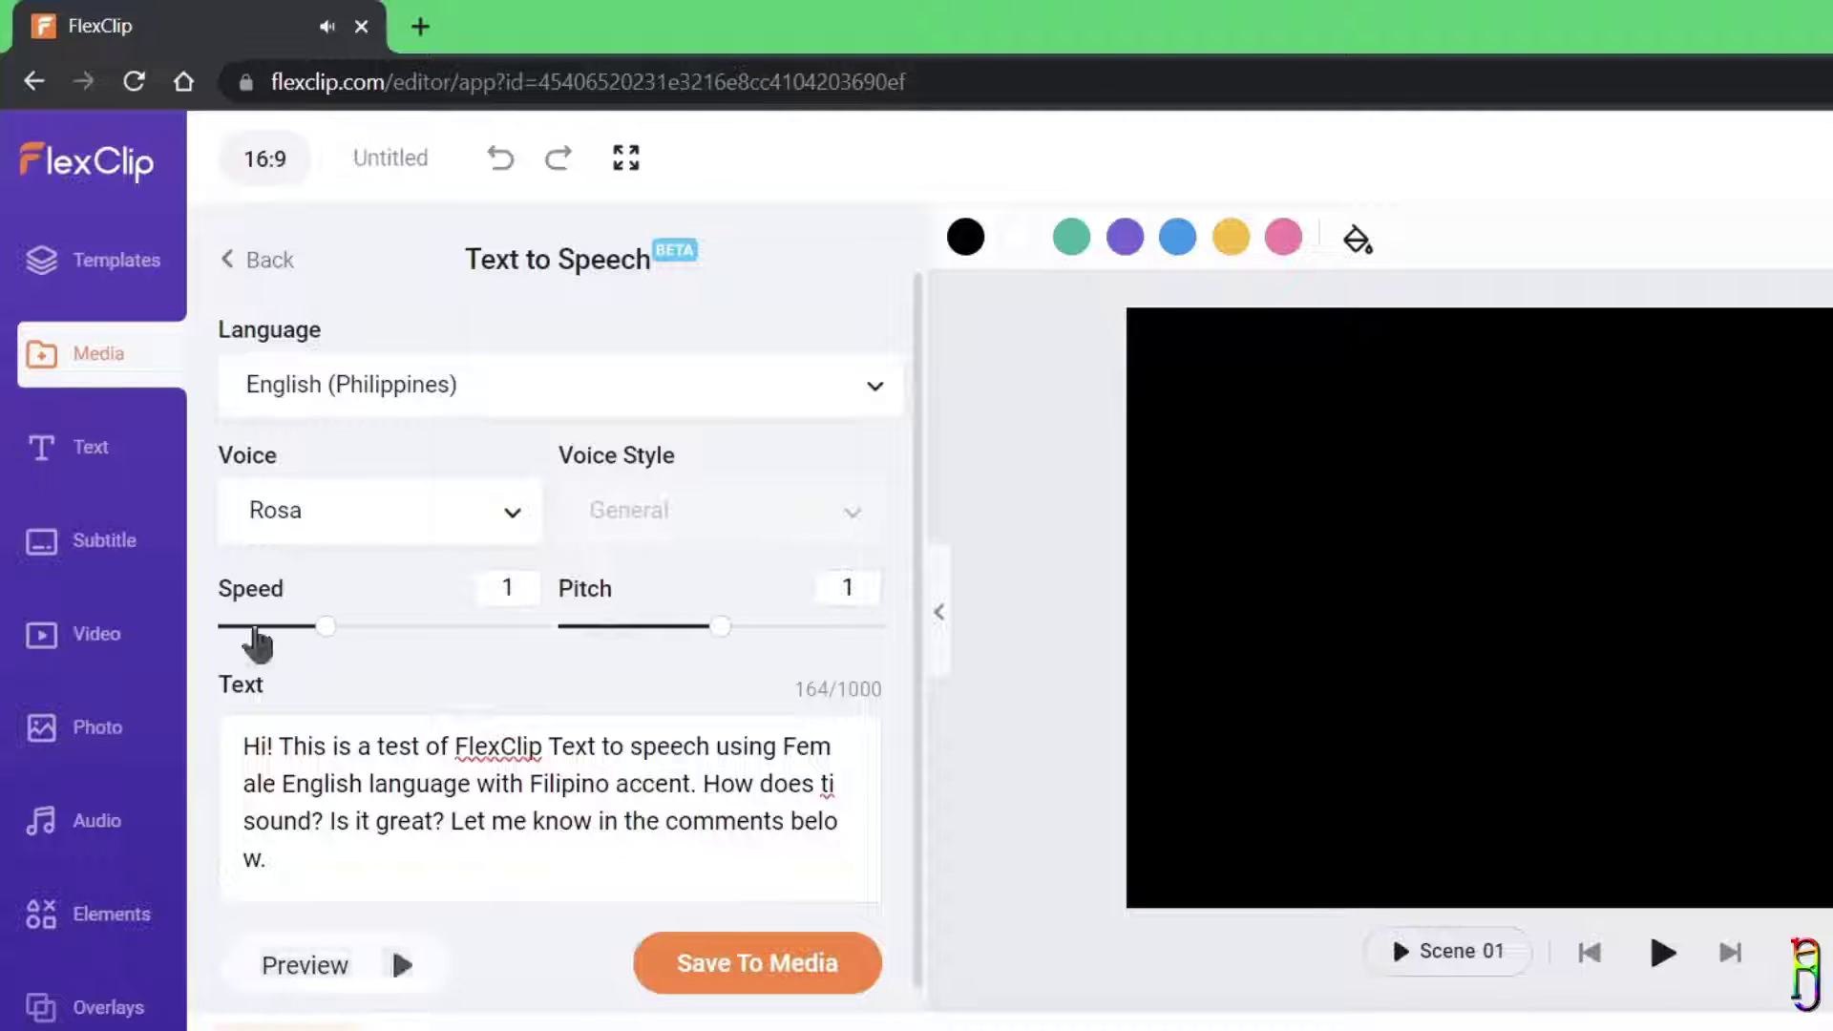
left_click_drag(775, 628, 720, 626)
left_click_drag(470, 628, 385, 628)
left_click(798, 964)
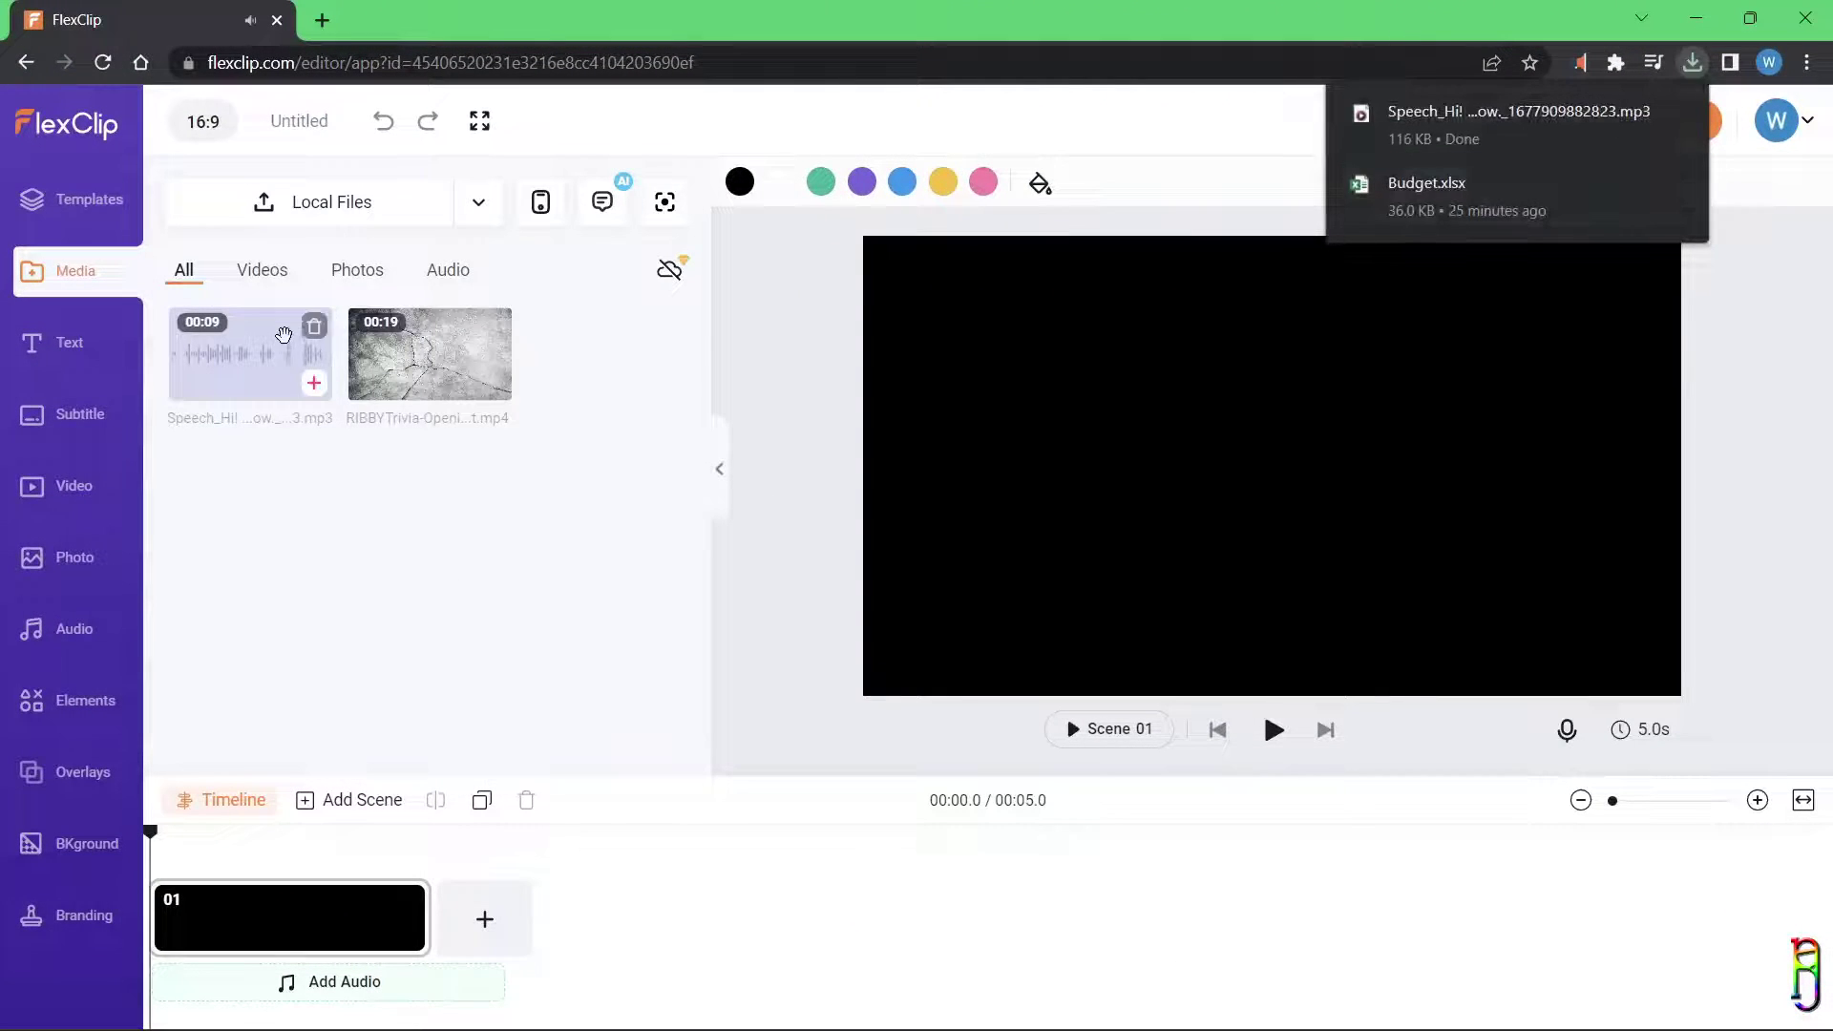
Step: Fill scene 01 with the RIBBYTrivia opening-credit video from the library
left_click(283, 334)
left_click(429, 355)
left_click_drag(503, 622, 292, 916)
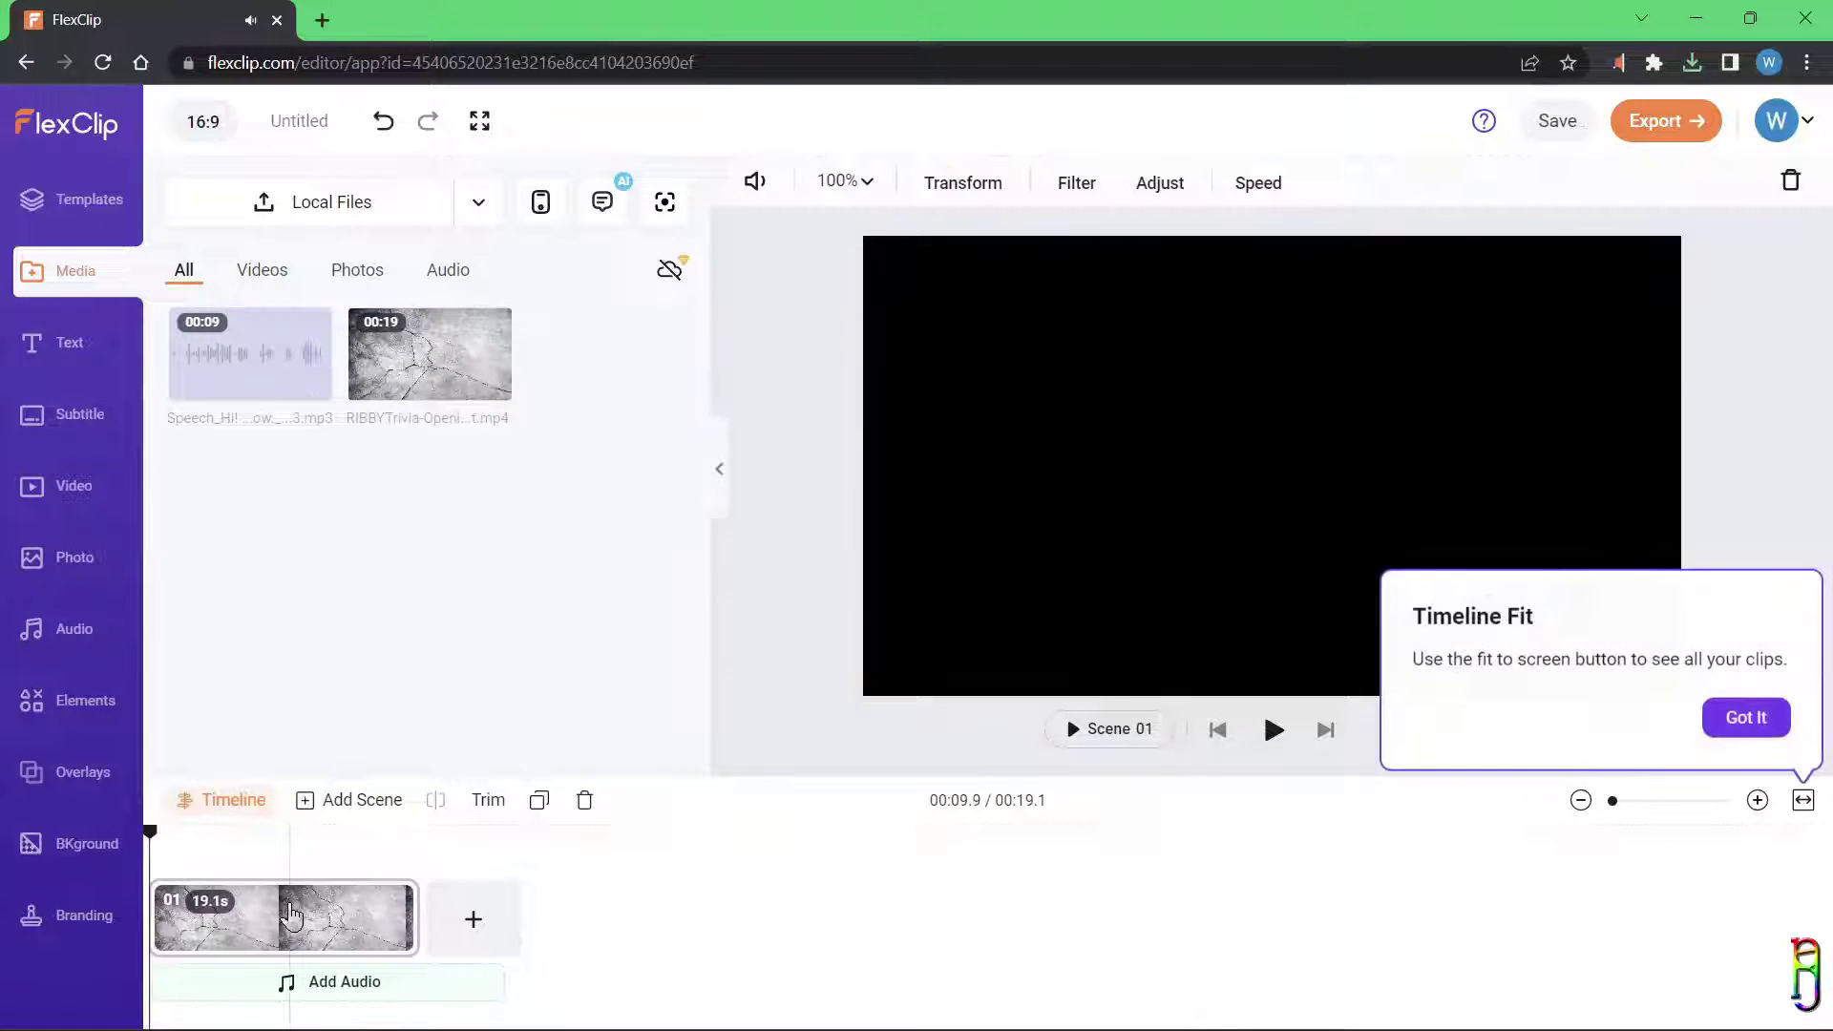
left_click(373, 919)
Step: Add the speech MP3 to the timeline and append a blank scene 02
left_click(314, 384)
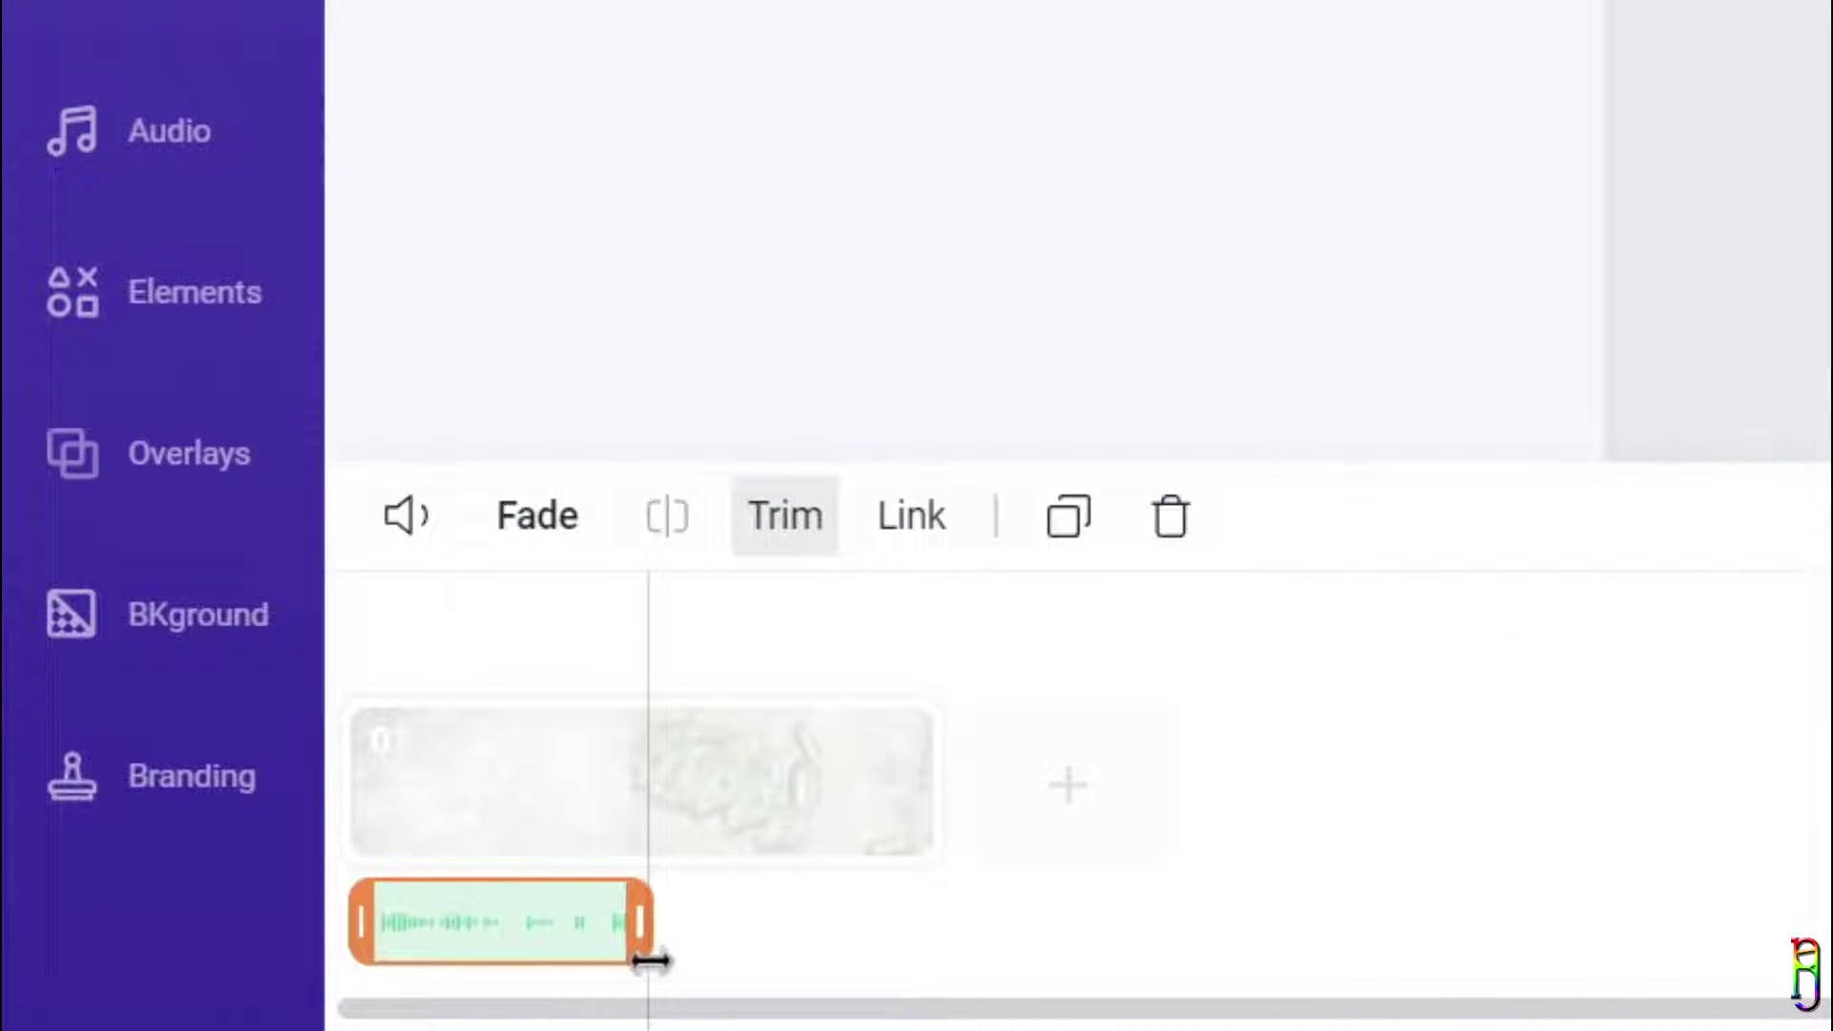
left_click(1031, 912)
left_click(437, 931)
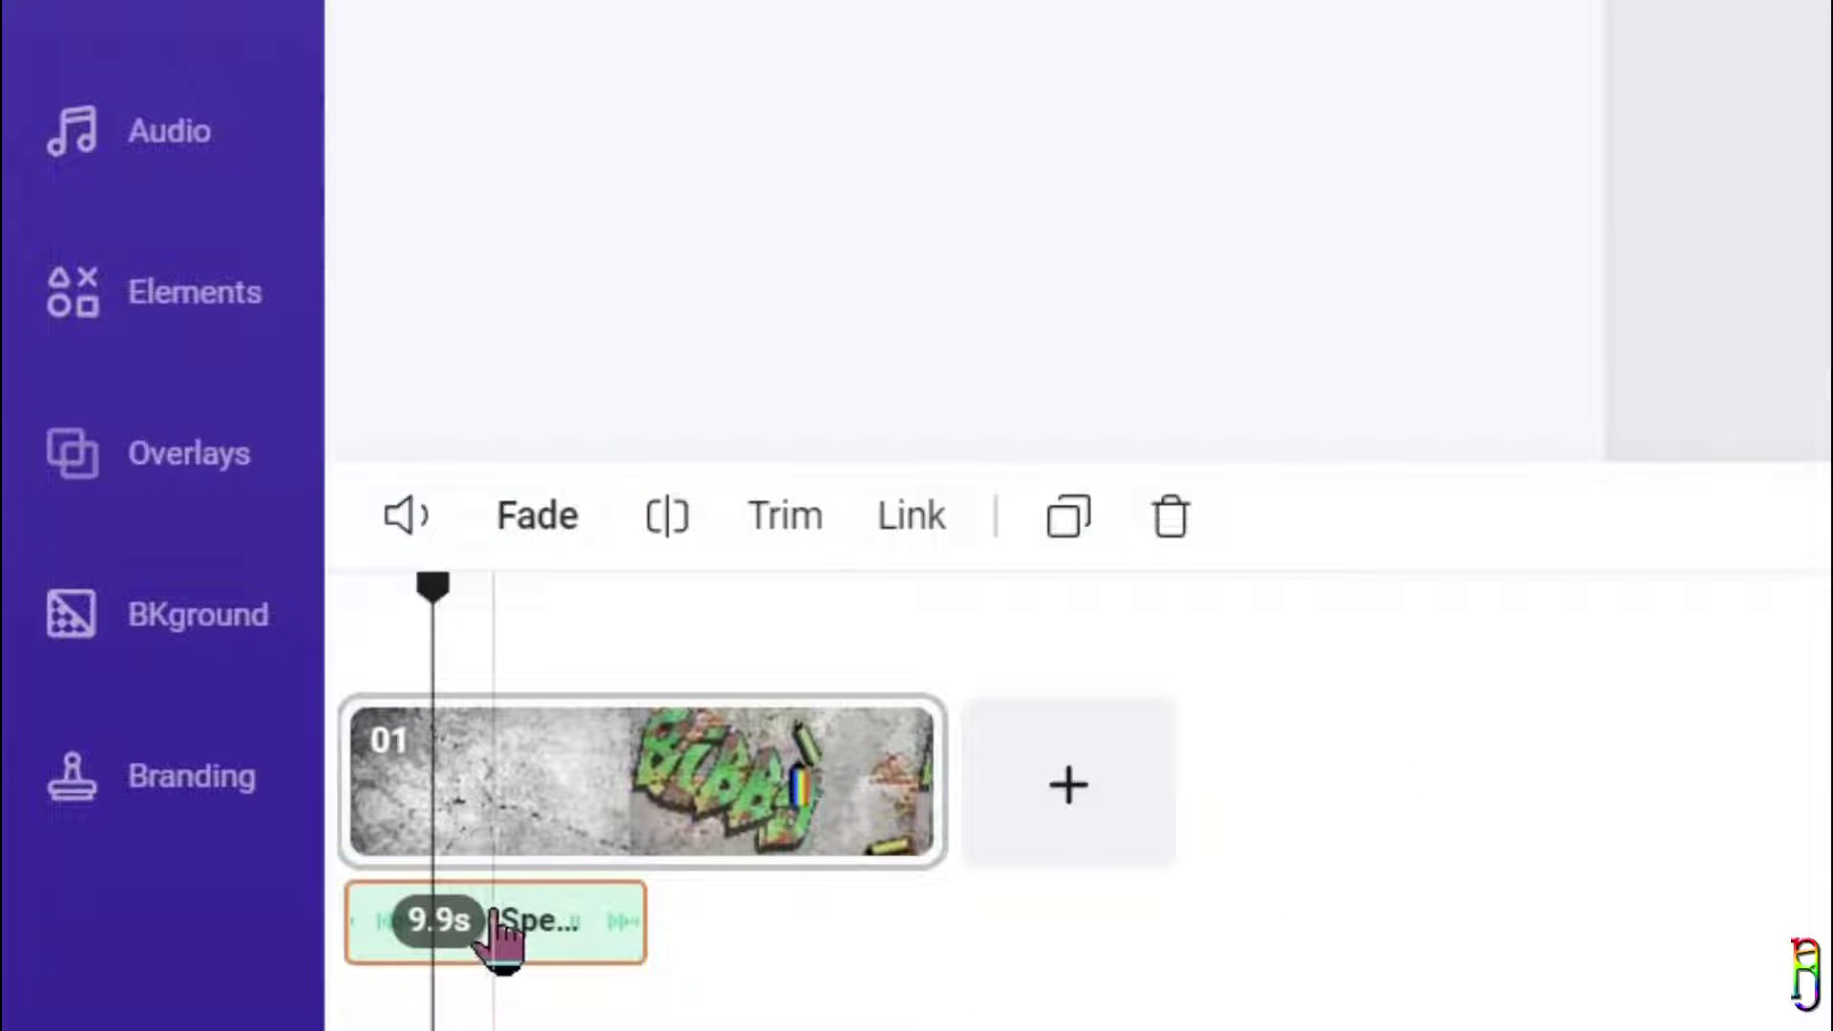
left_click_drag(503, 931, 1092, 859)
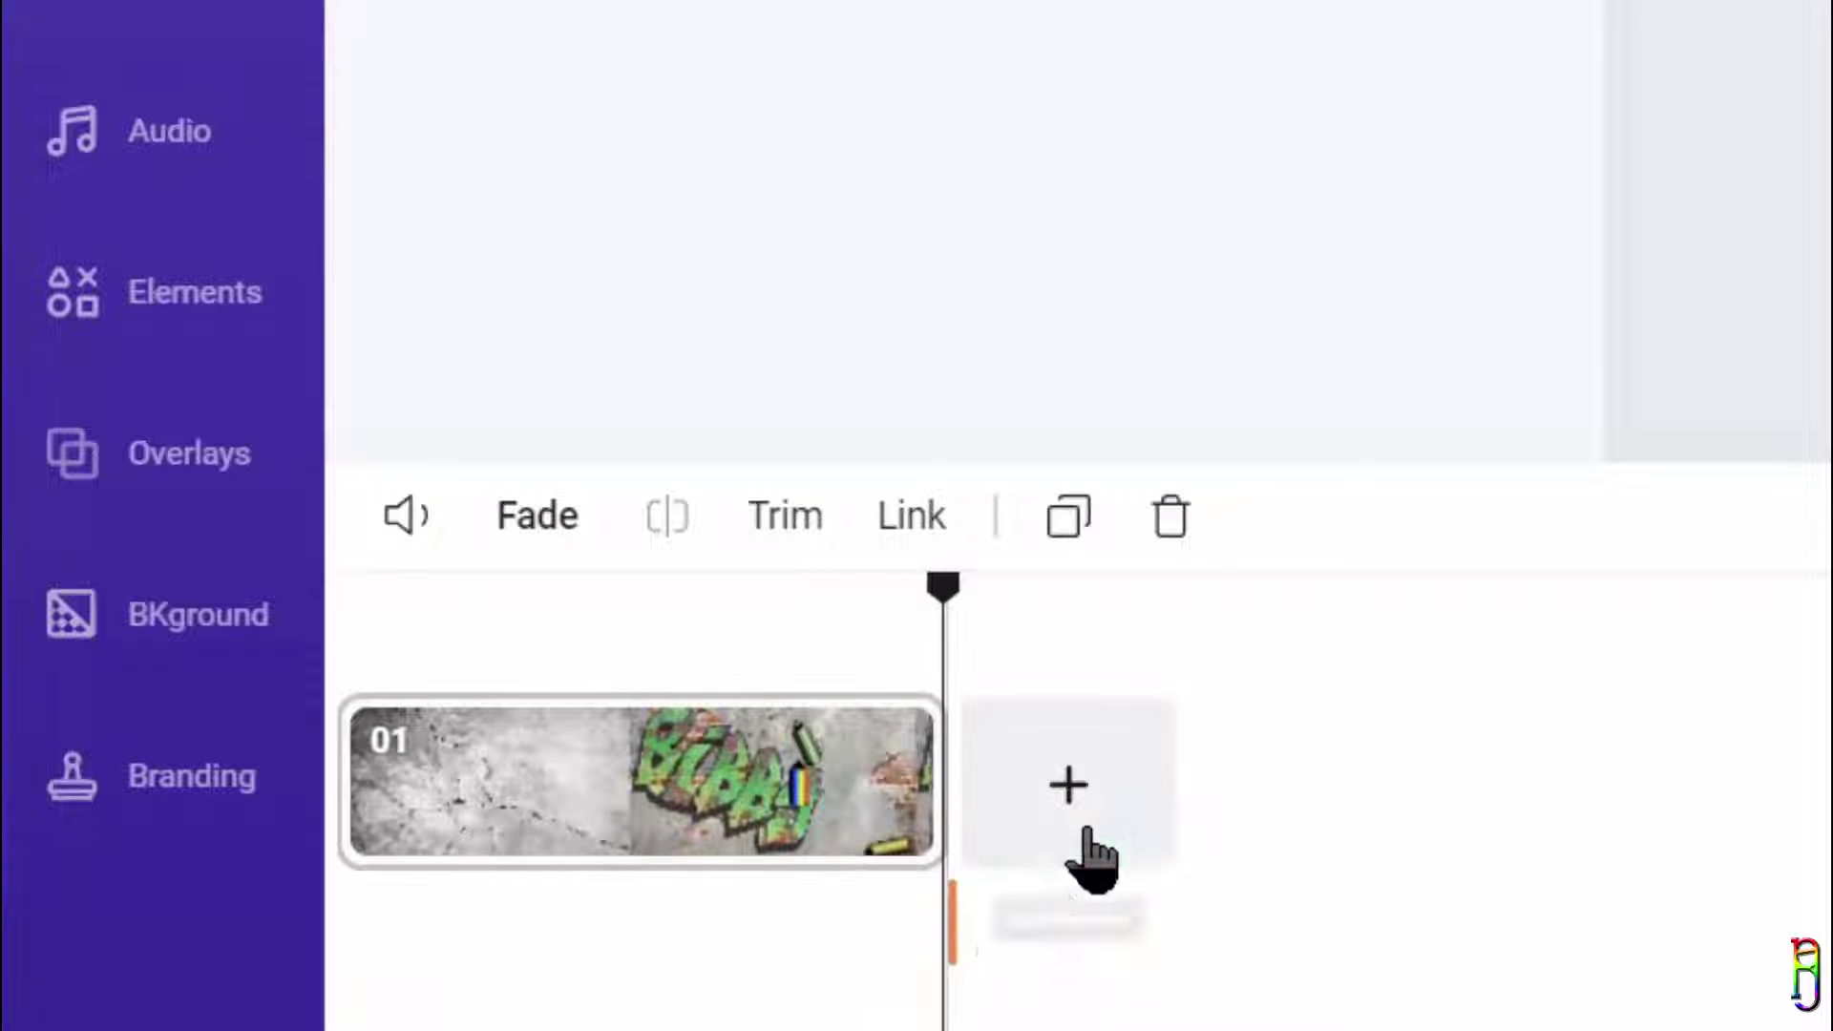
left_click(1074, 783)
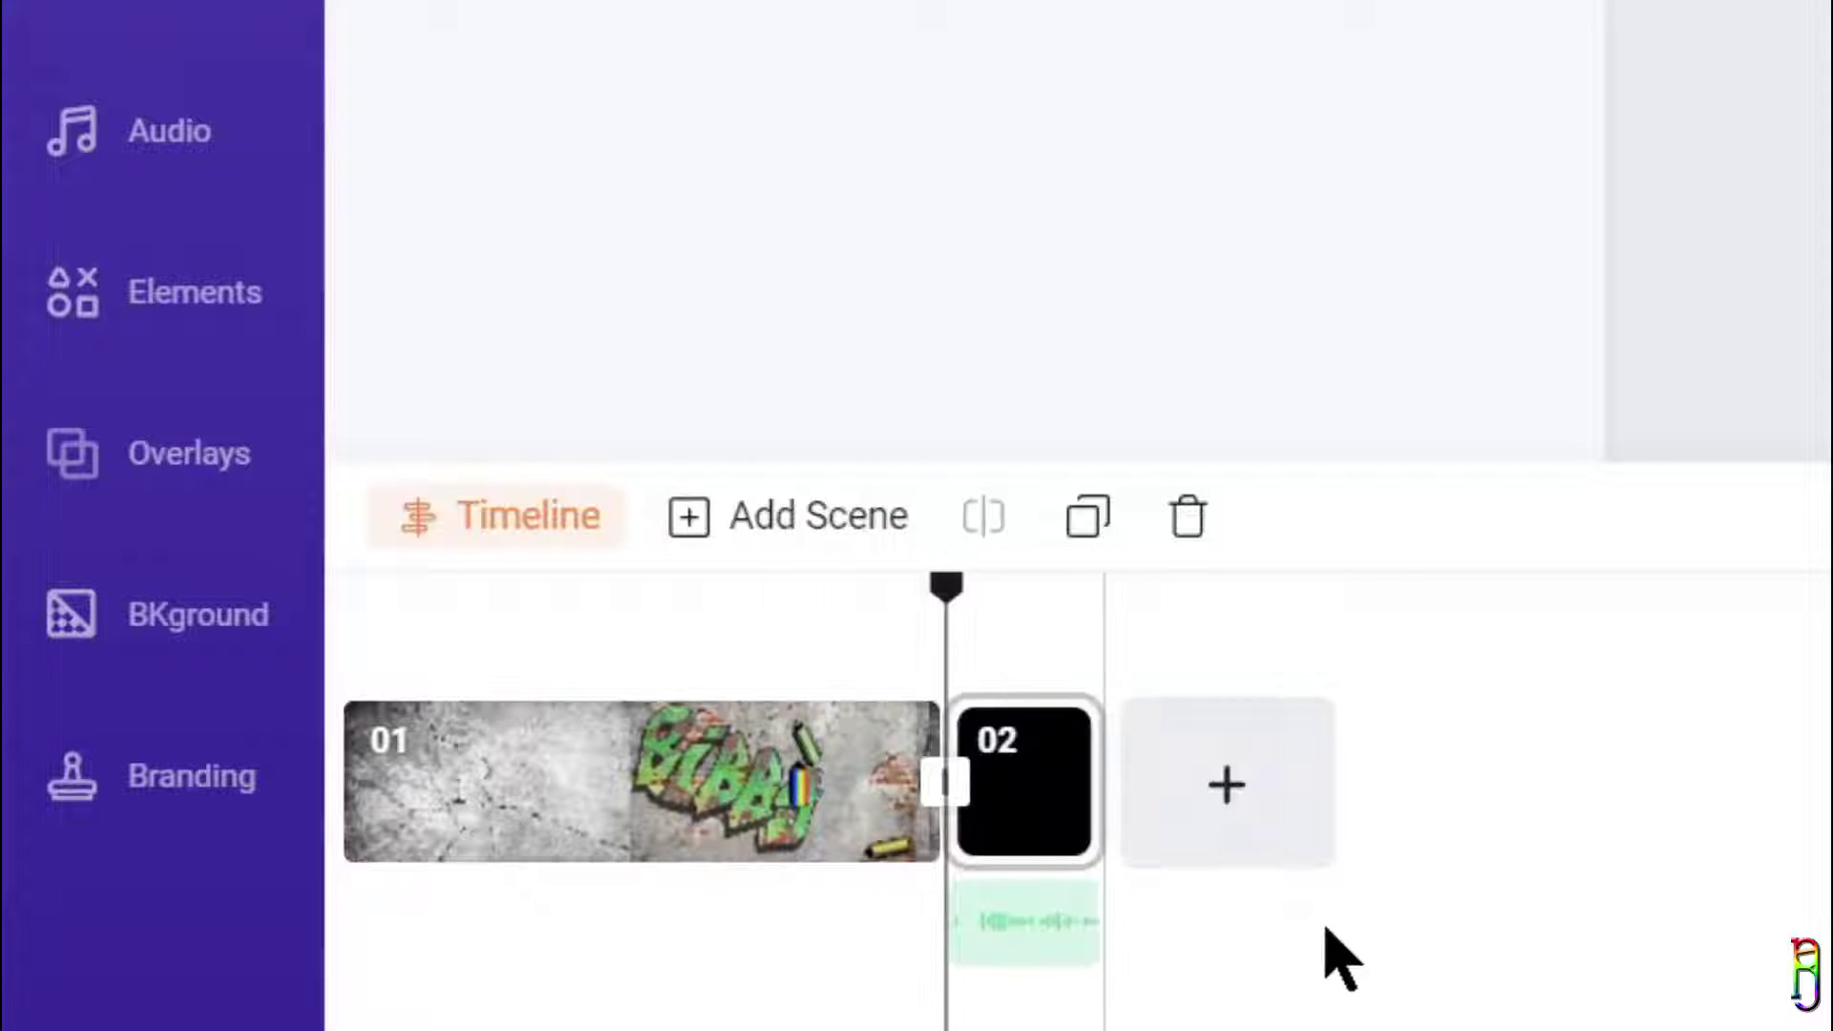
Step: Lengthen scene 02 and align the speech audio with its start
left_click_drag(1035, 958, 1332, 979)
left_click(1070, 778)
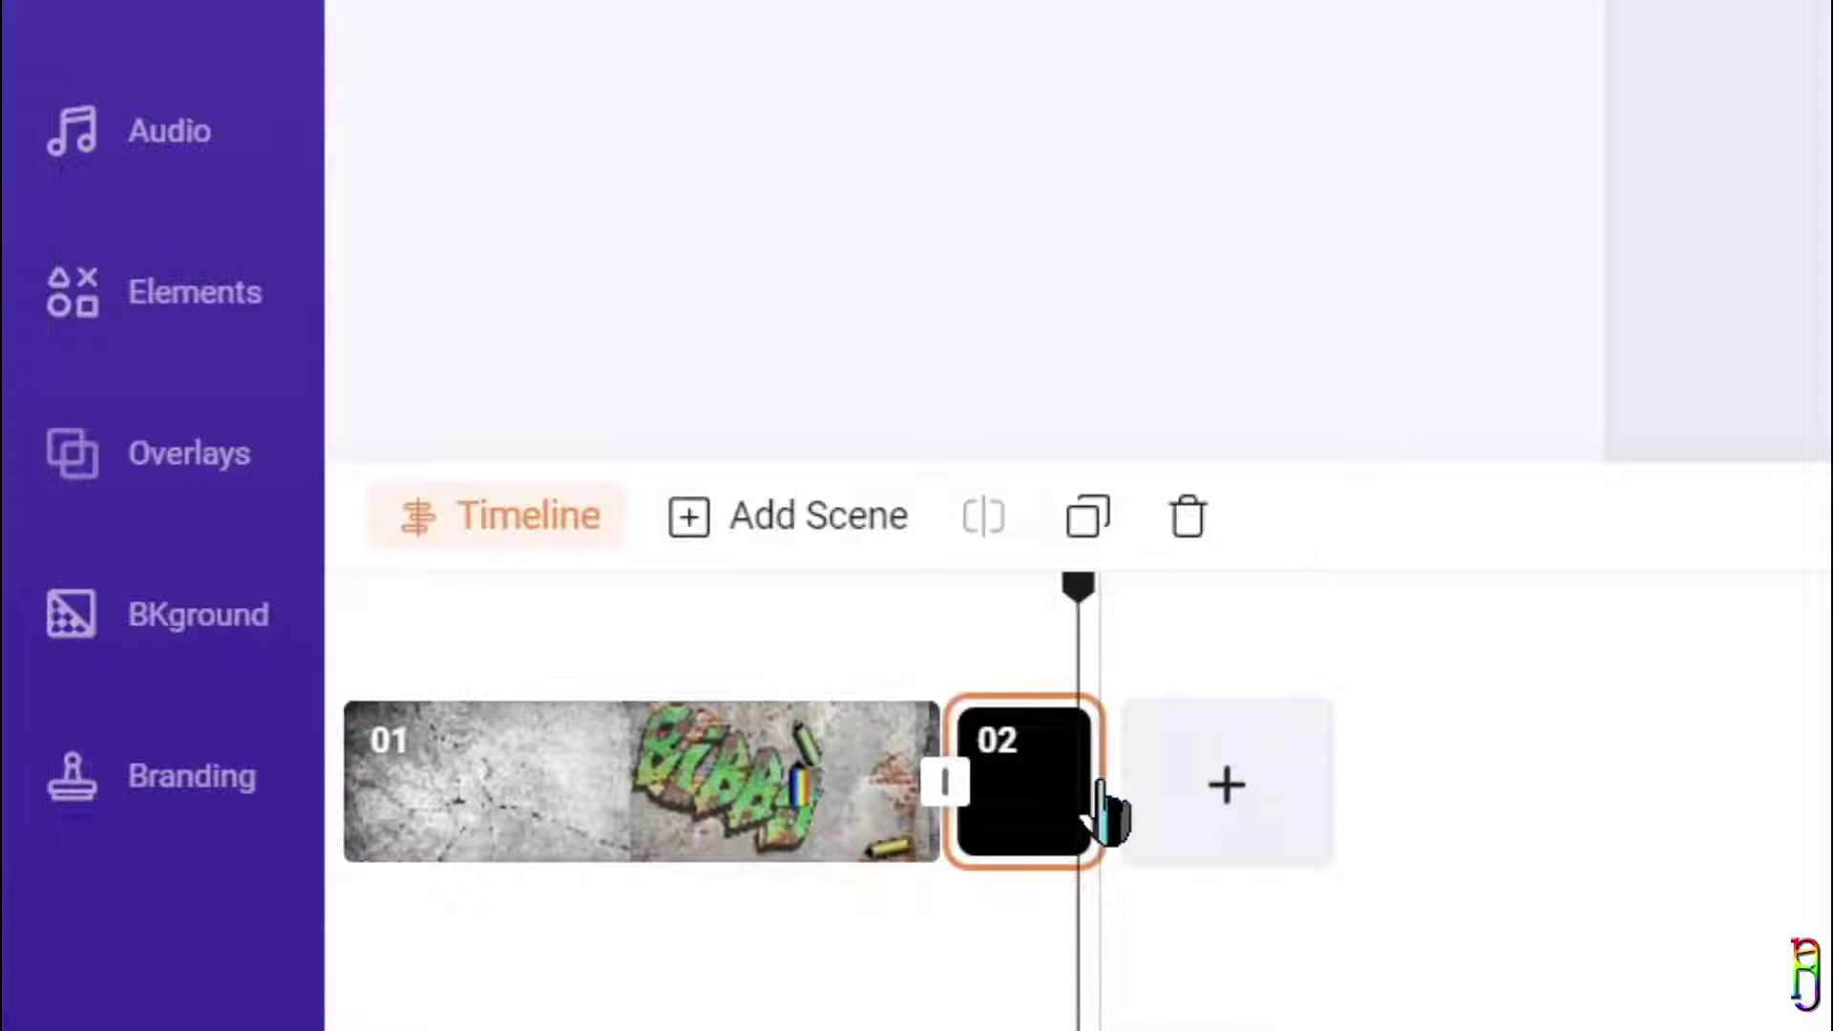
mouse_move(1108, 811)
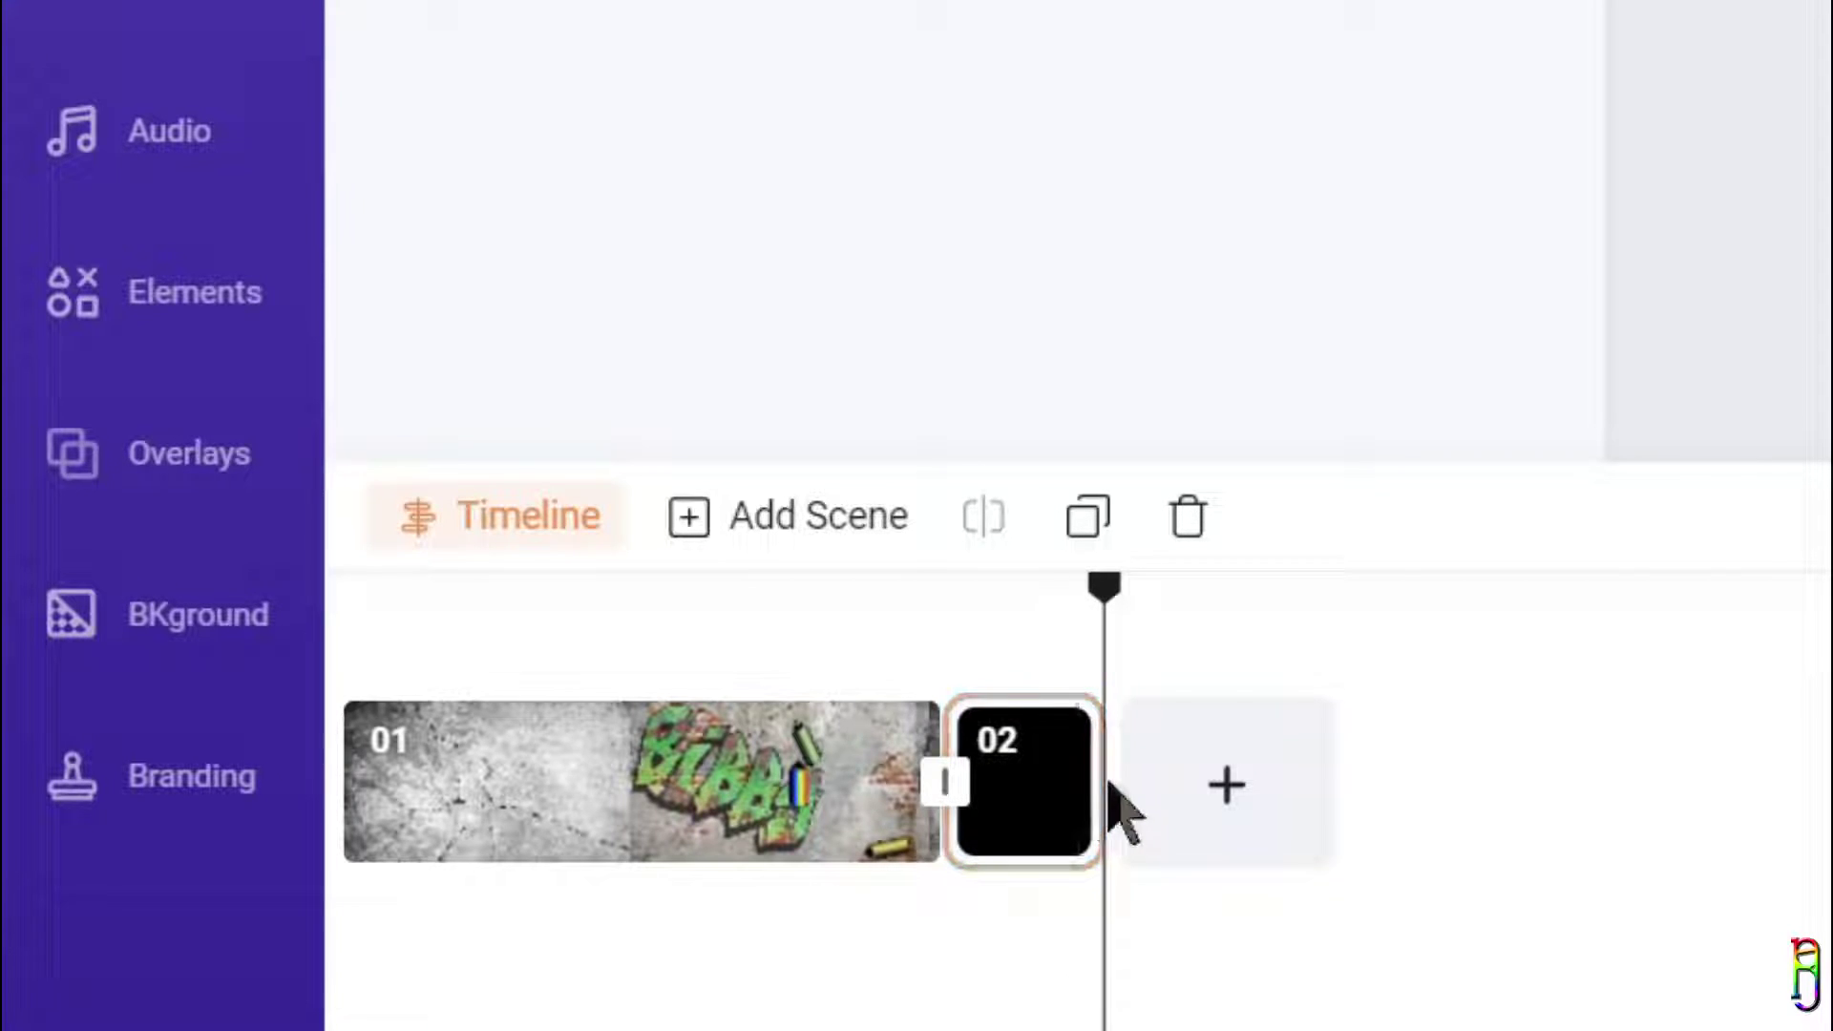
left_click_drag(1069, 790, 1475, 788)
left_click_drag(1360, 942, 1169, 941)
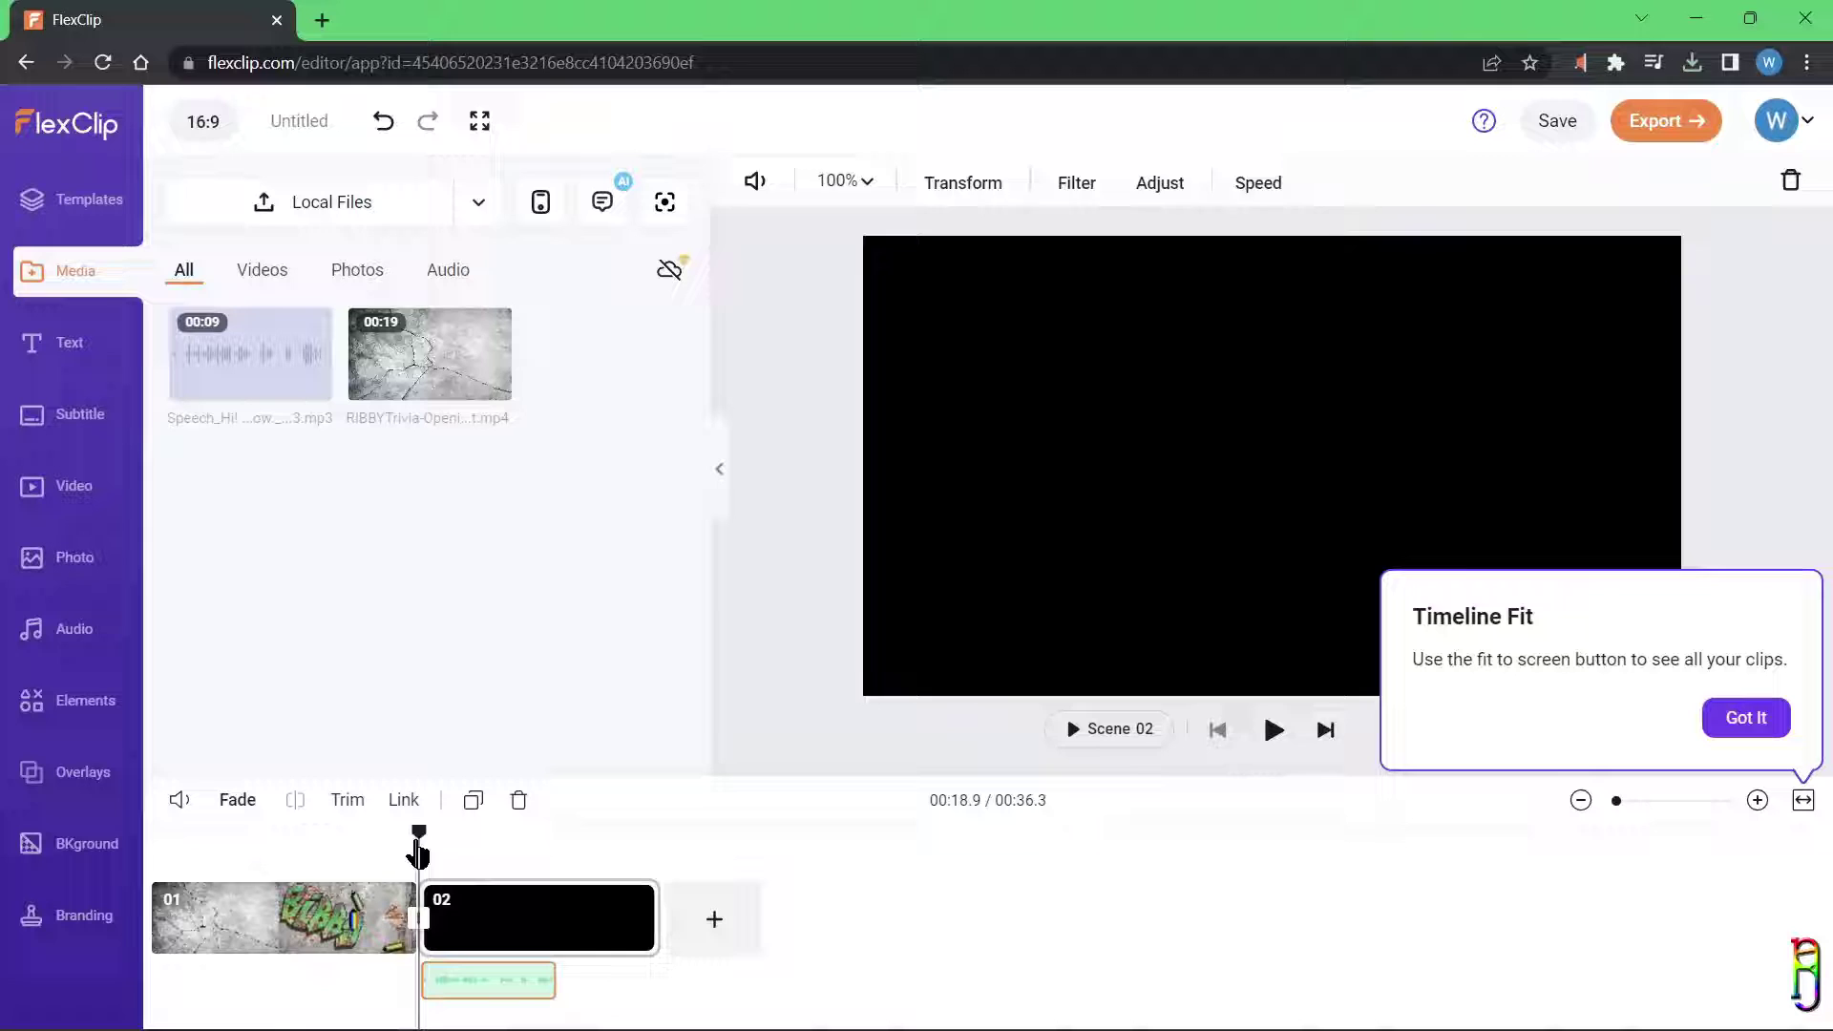
left_click_drag(411, 833, 233, 839)
left_click(587, 921)
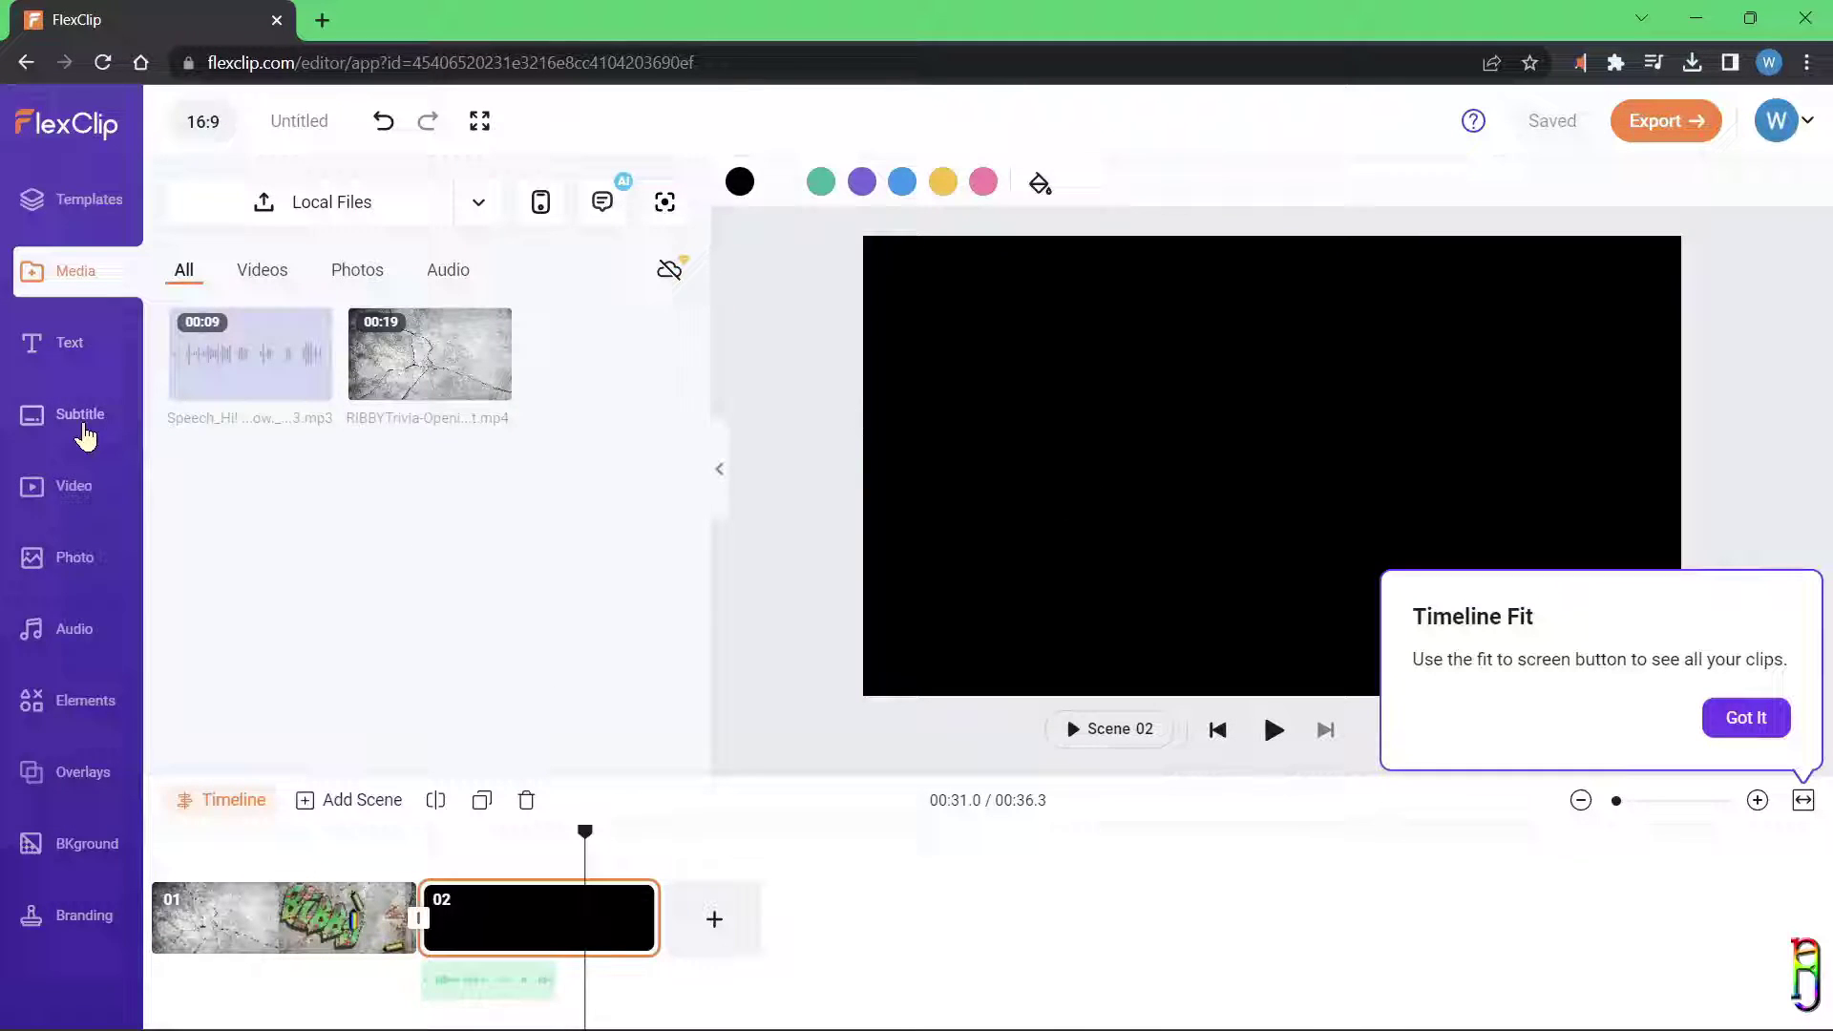
Step: Drop a Business stock video onto scene 02 and enlarge it to fill the canvas
left_click(79, 484)
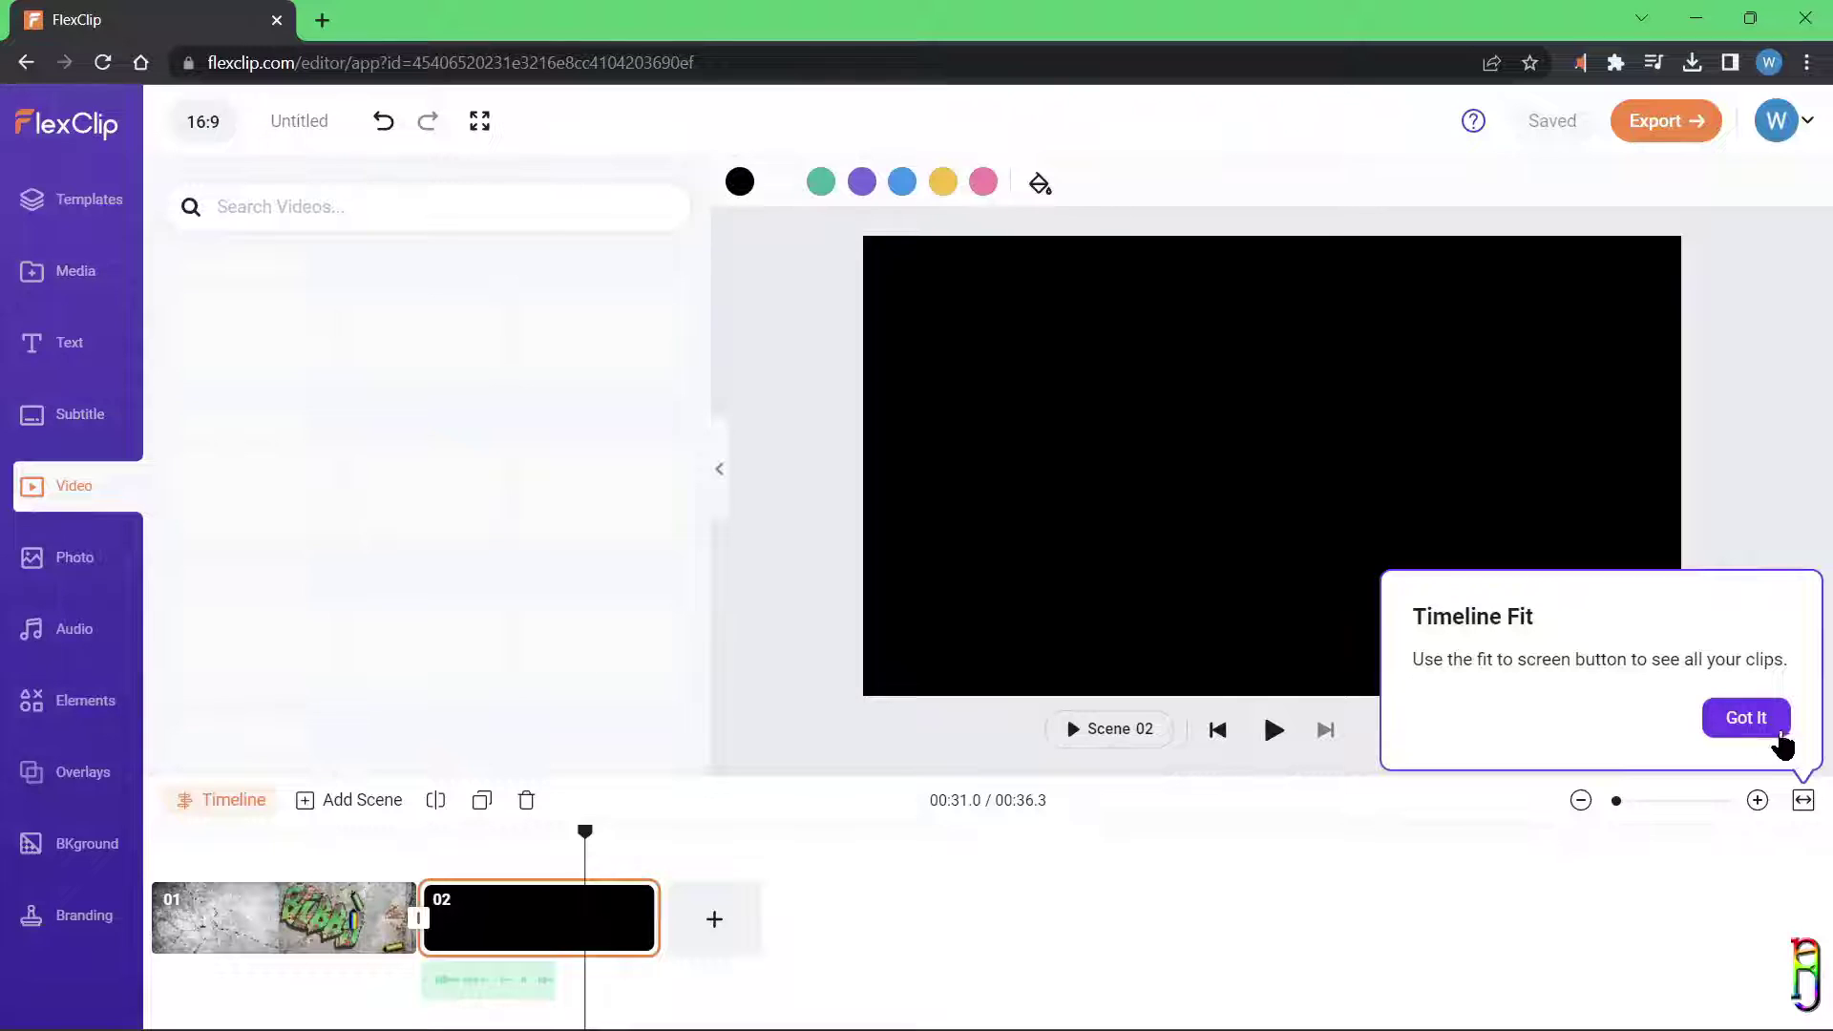
left_click(1747, 717)
left_click_drag(270, 334, 1339, 532)
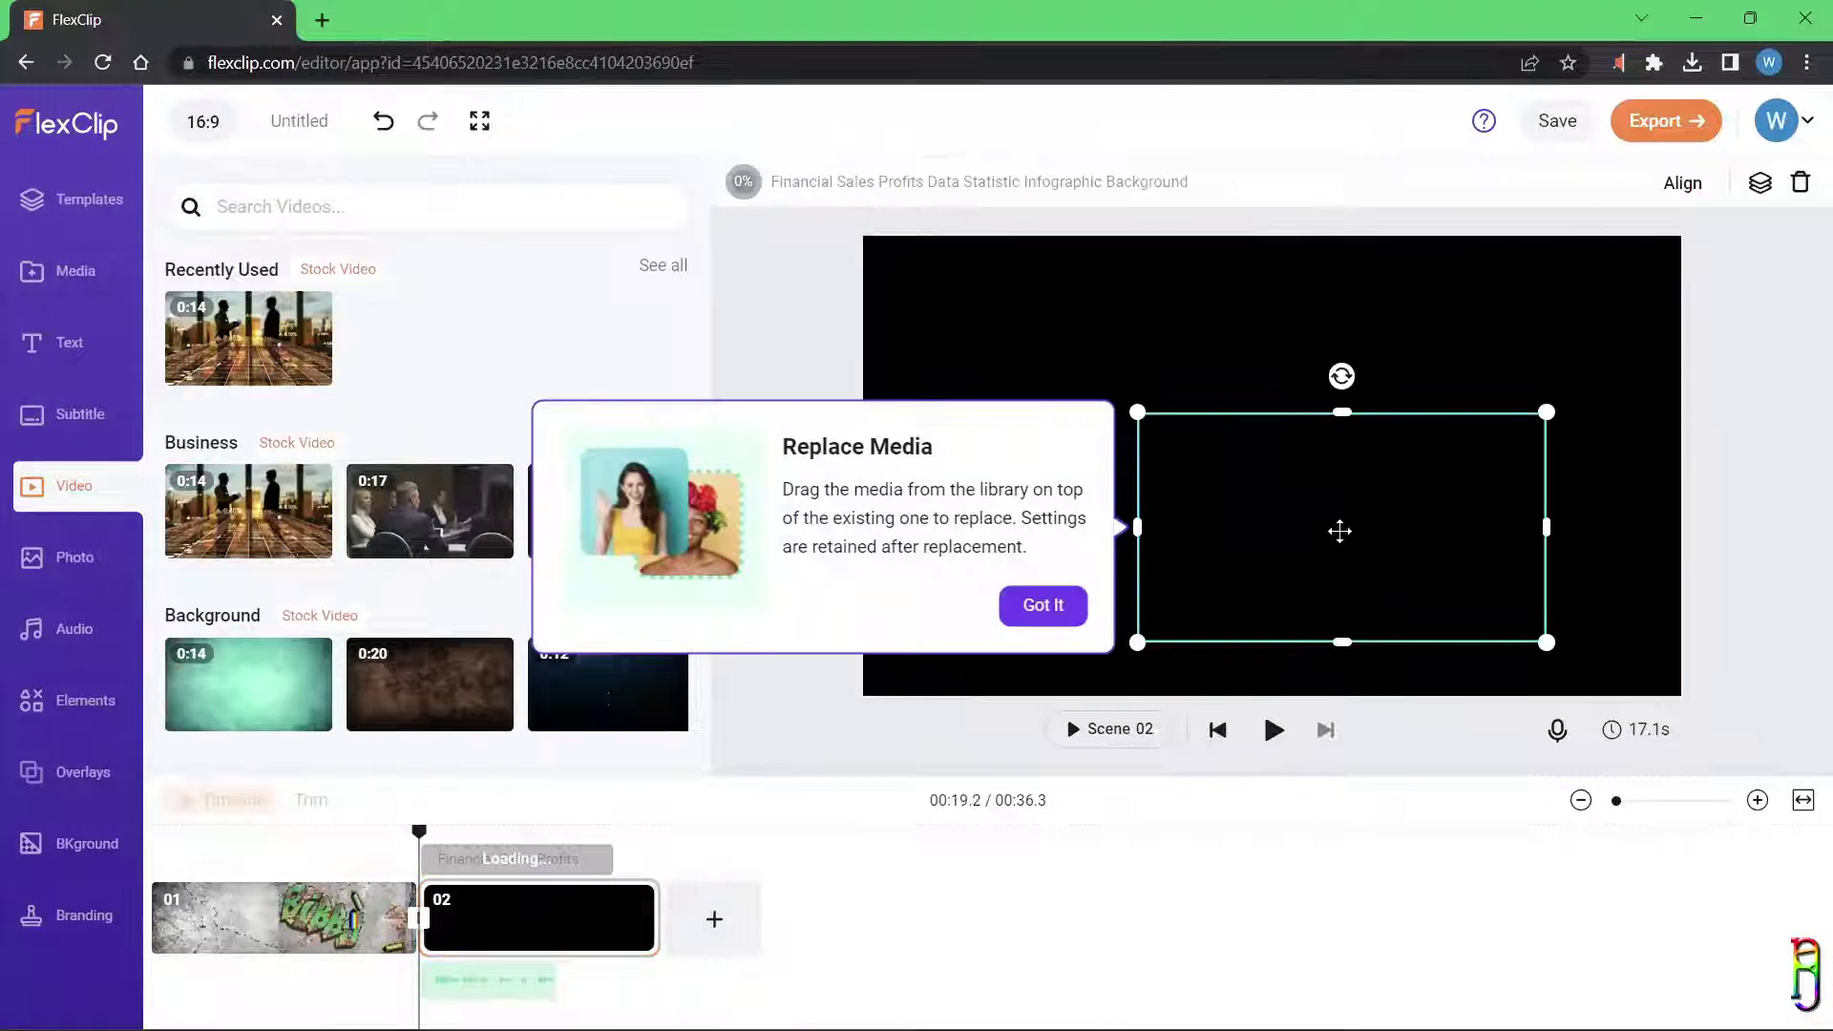
left_click_drag(1137, 413, 863, 236)
left_click_drag(1547, 642, 1681, 696)
Step: Replace scene 02 with the 0:17 meeting clip and scroll the library to Wedding
left_click(545, 902)
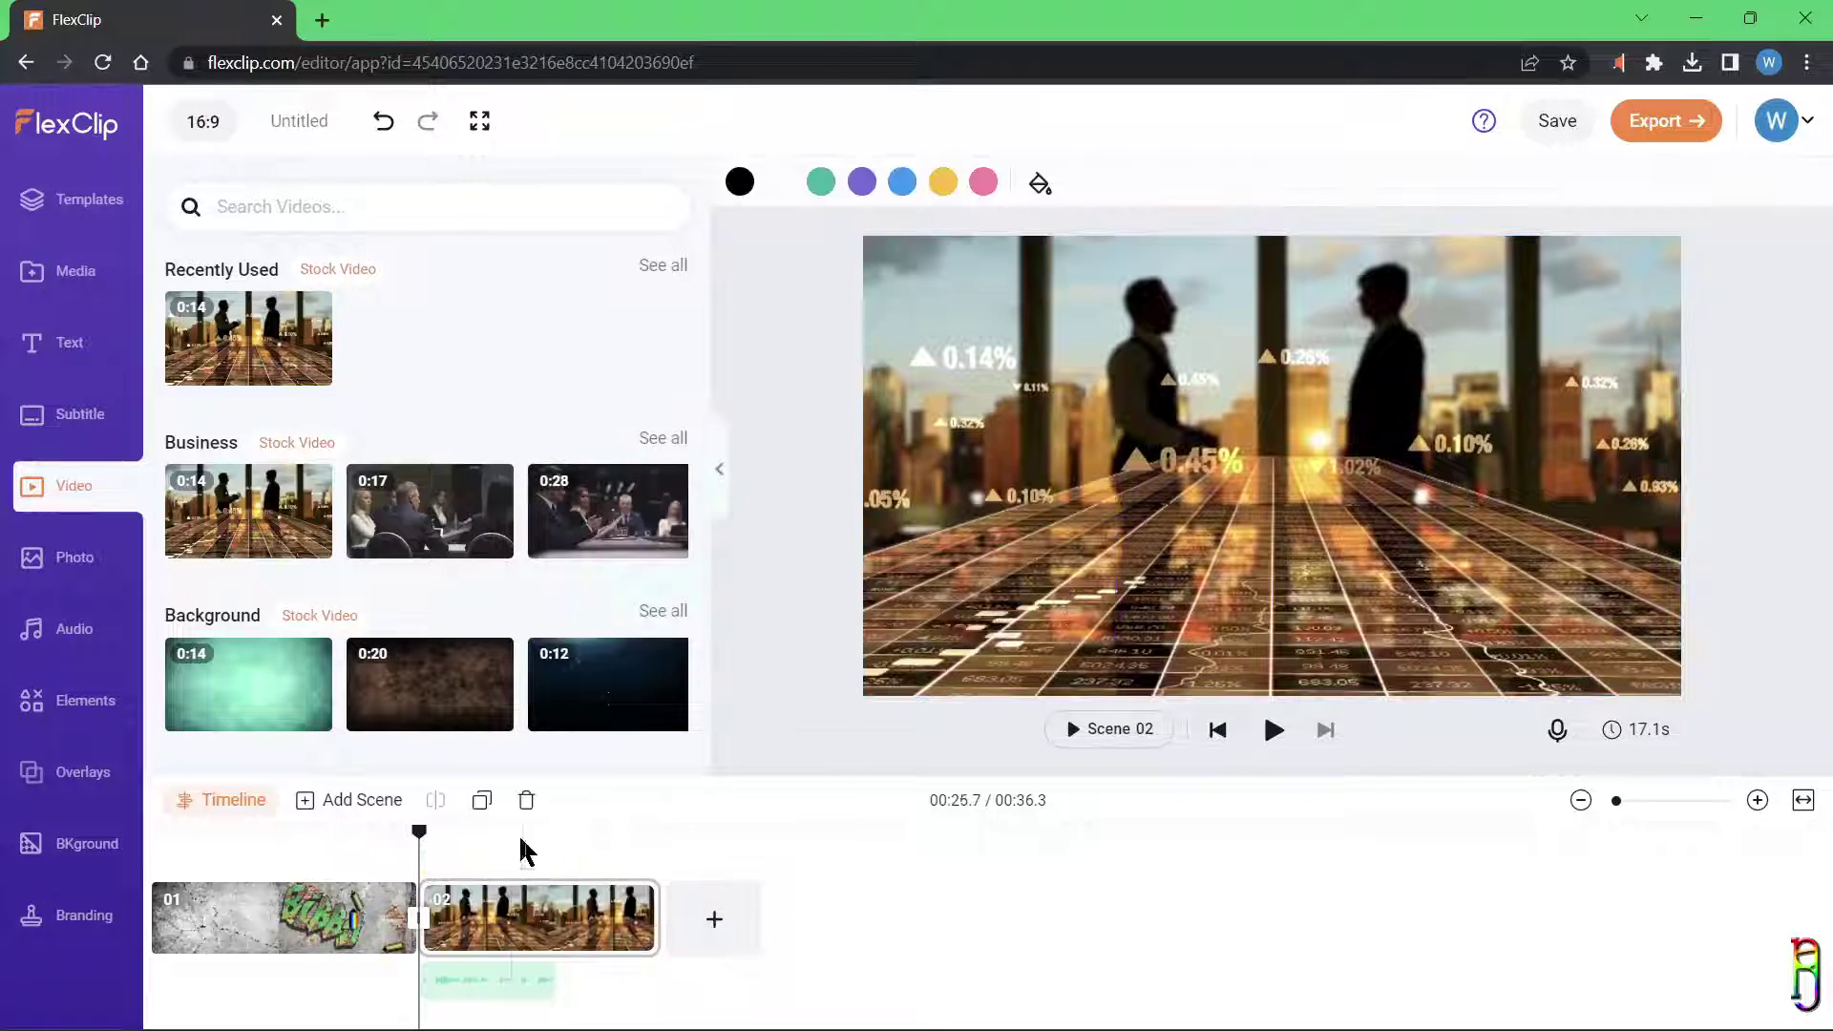
left_click_drag(431, 498, 603, 813)
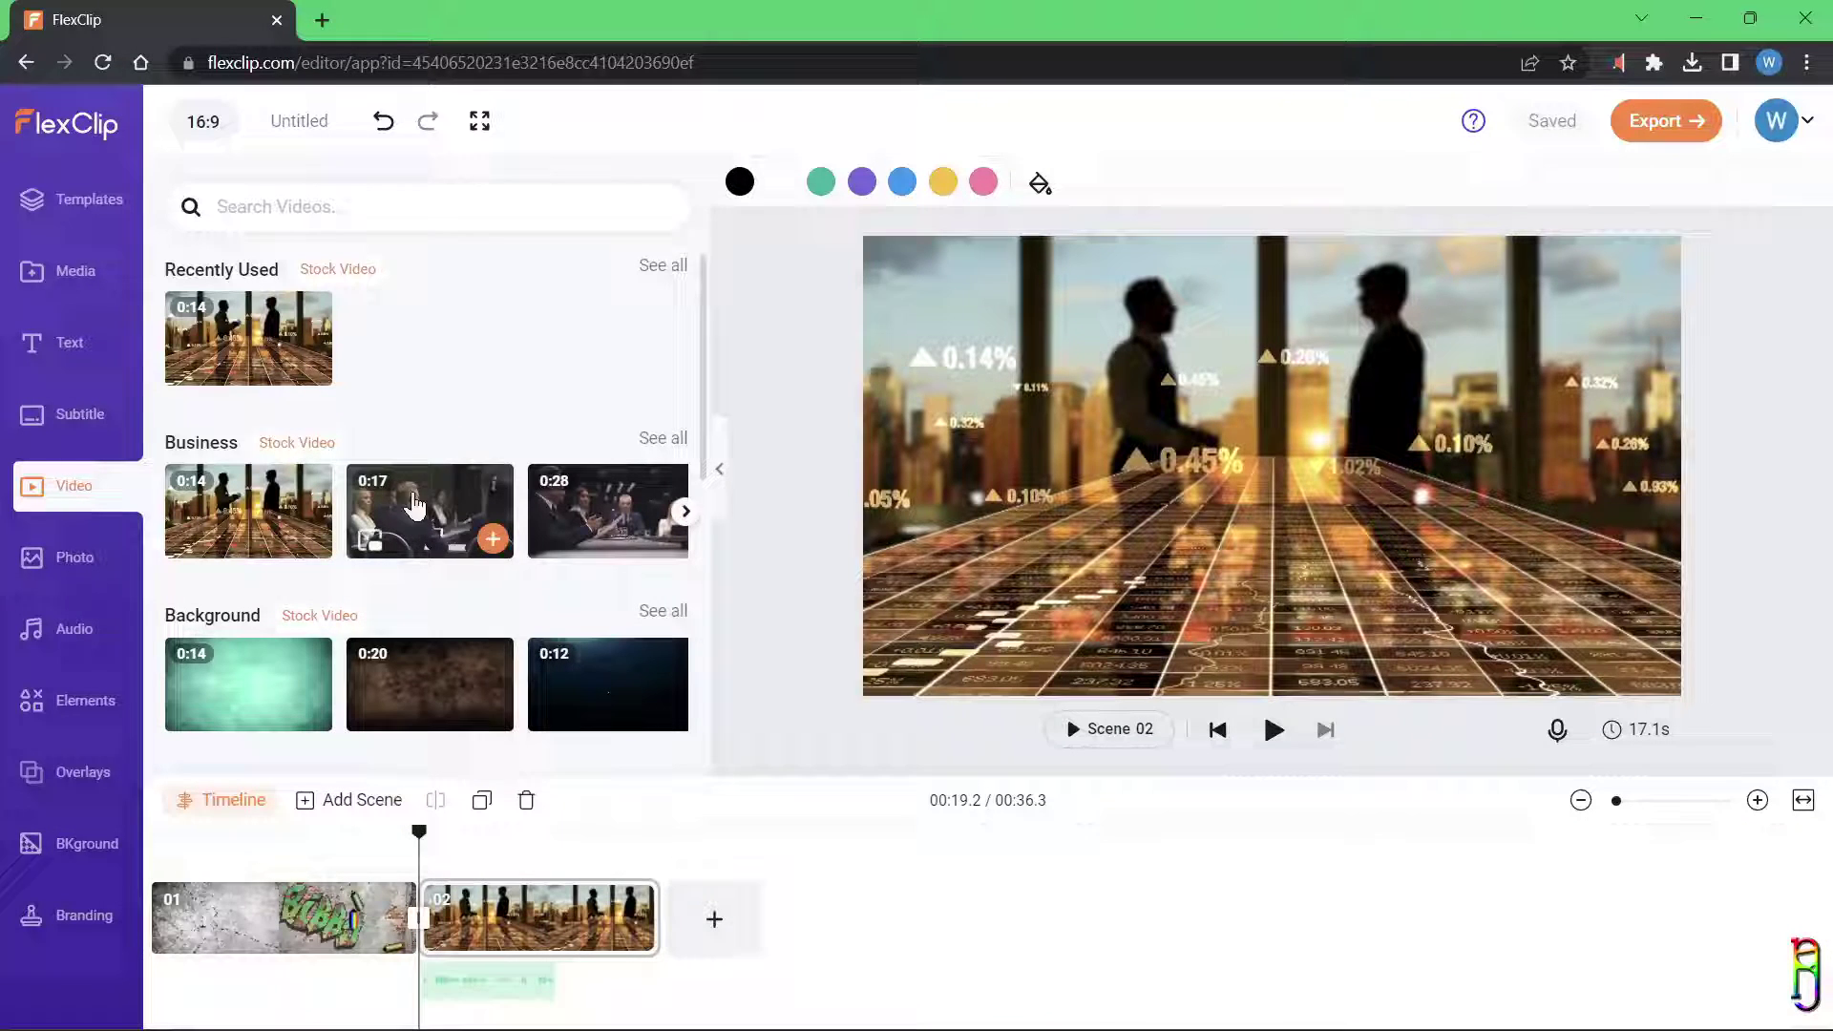
left_click_drag(449, 507, 917, 266)
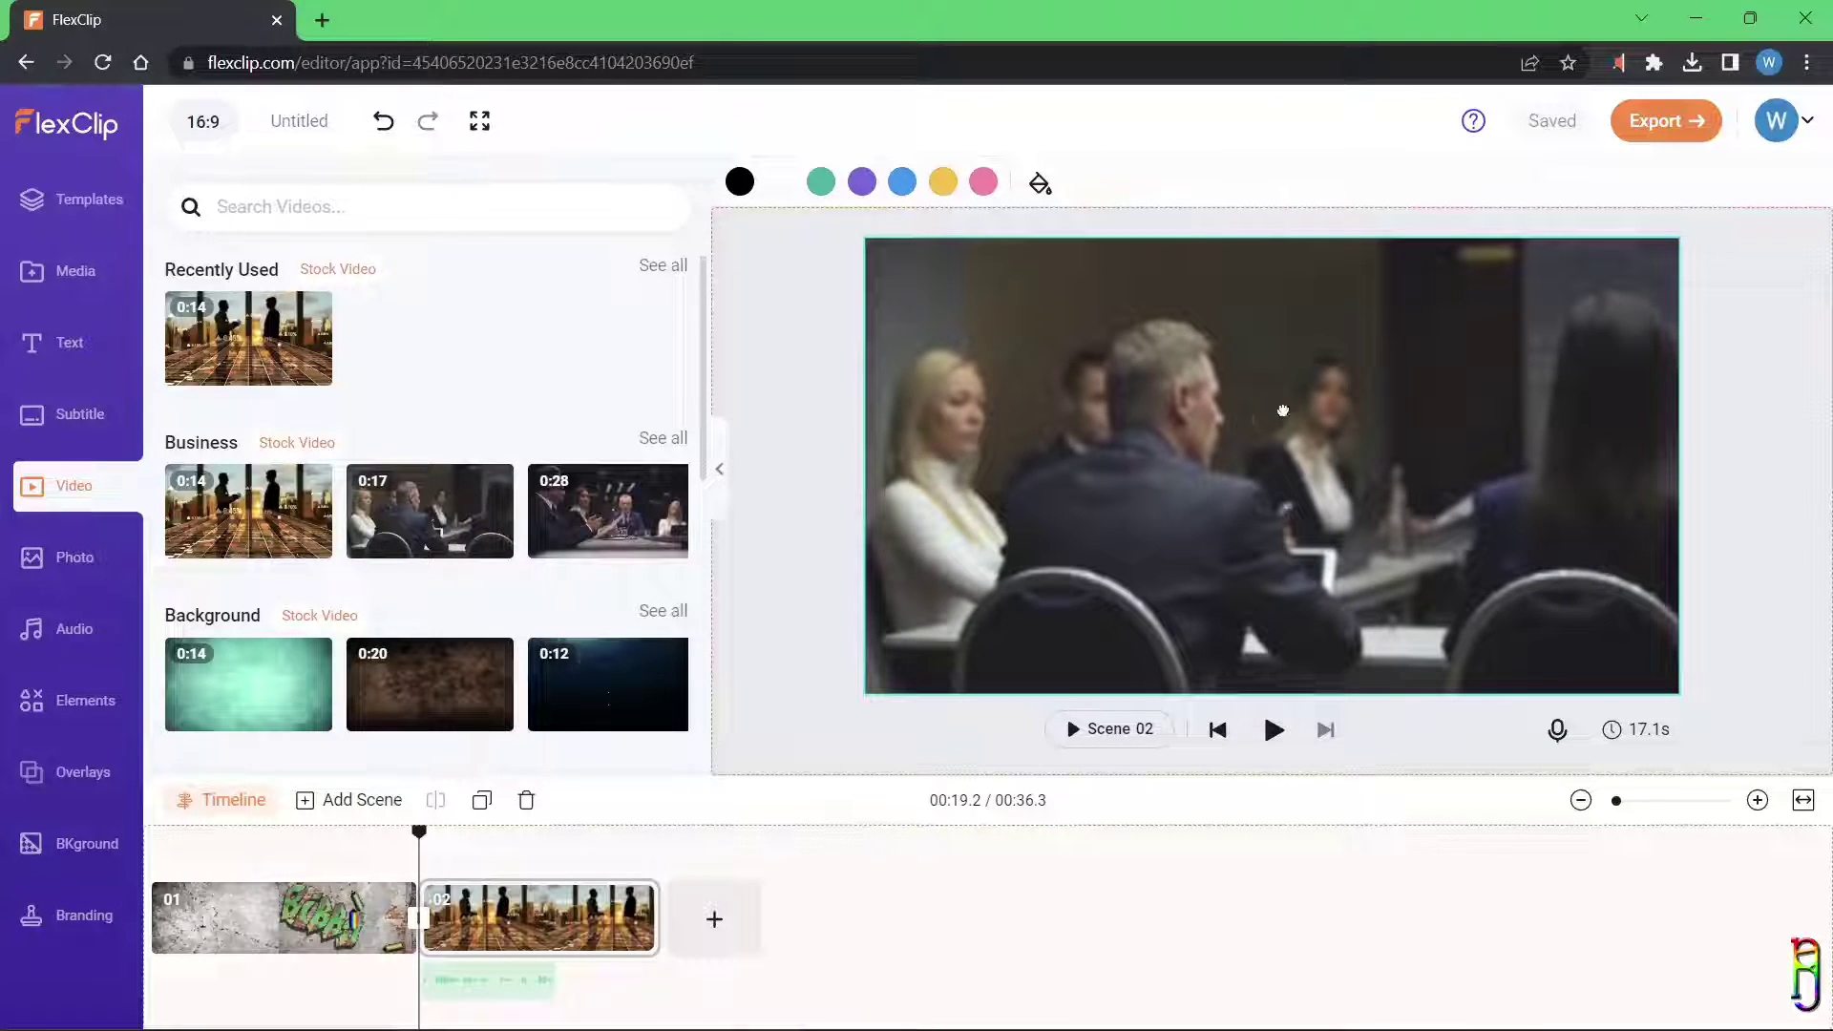
left_click_drag(1397, 495, 421, 535)
scroll(425, 554, "down", 3)
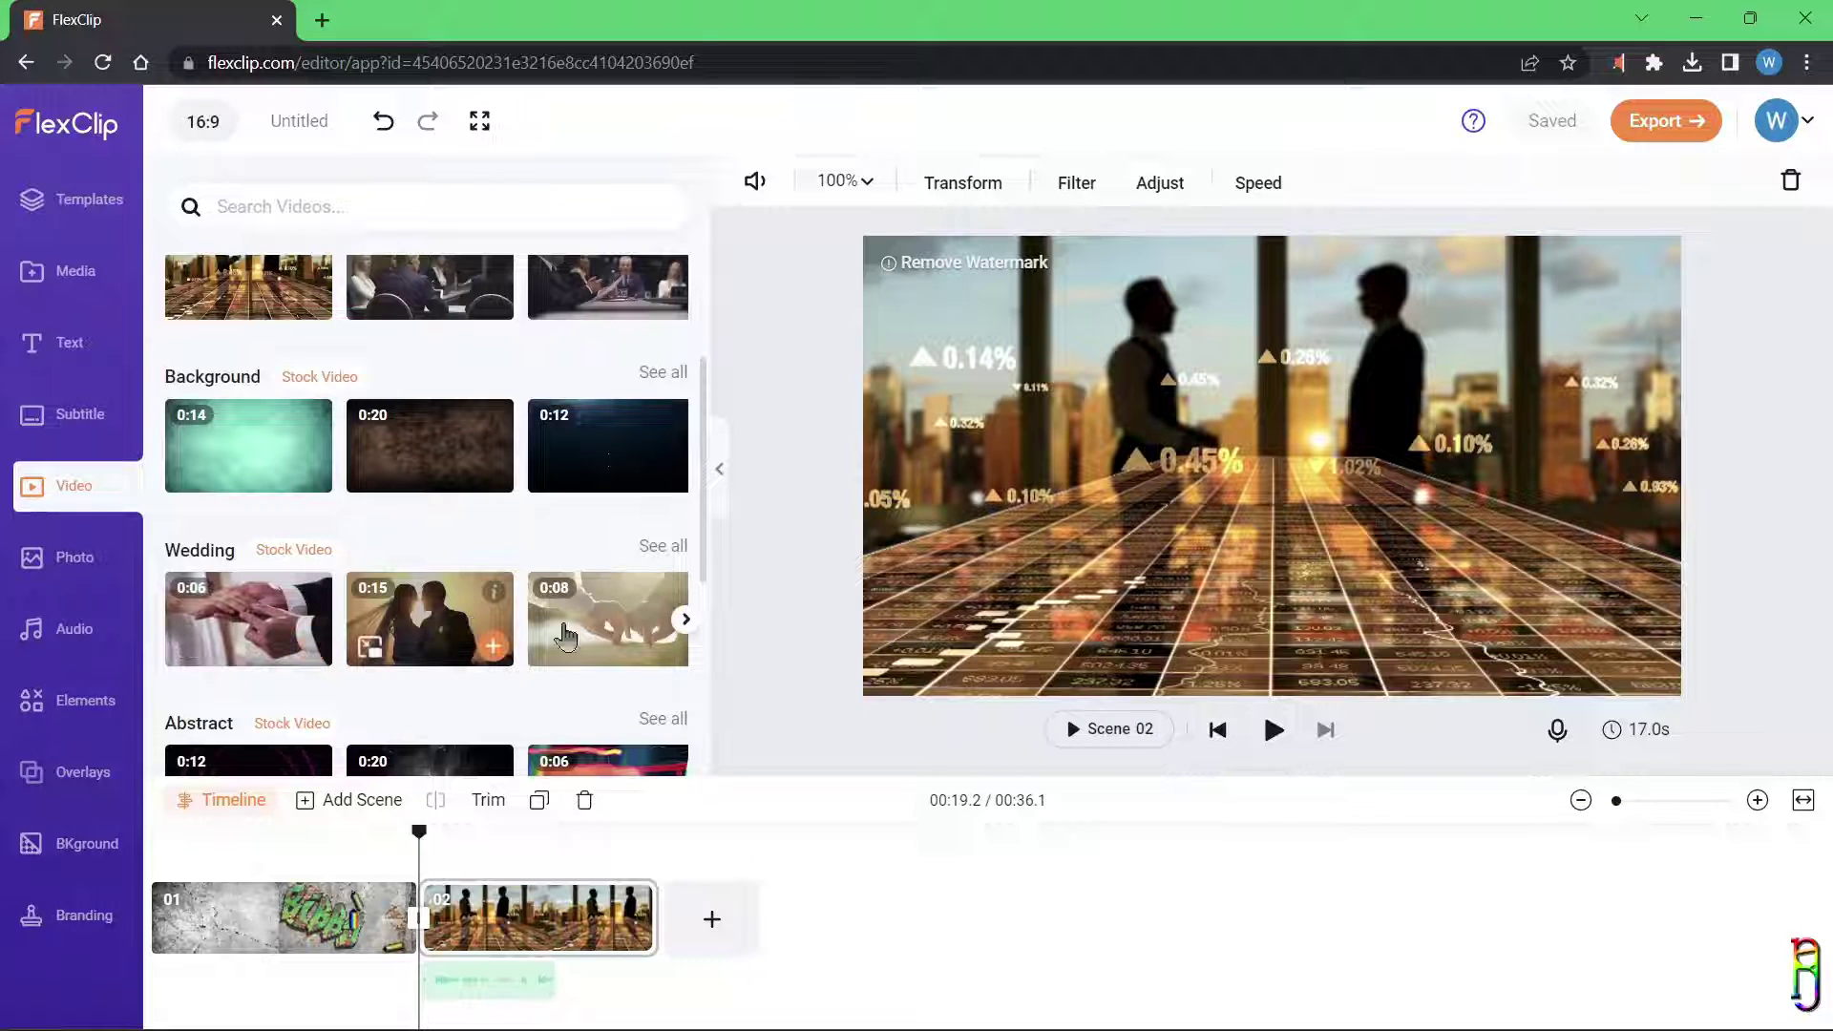
Step: Preview the kissing-couple wedding clip, then back out of placing it on scene 02
left_click(413, 627)
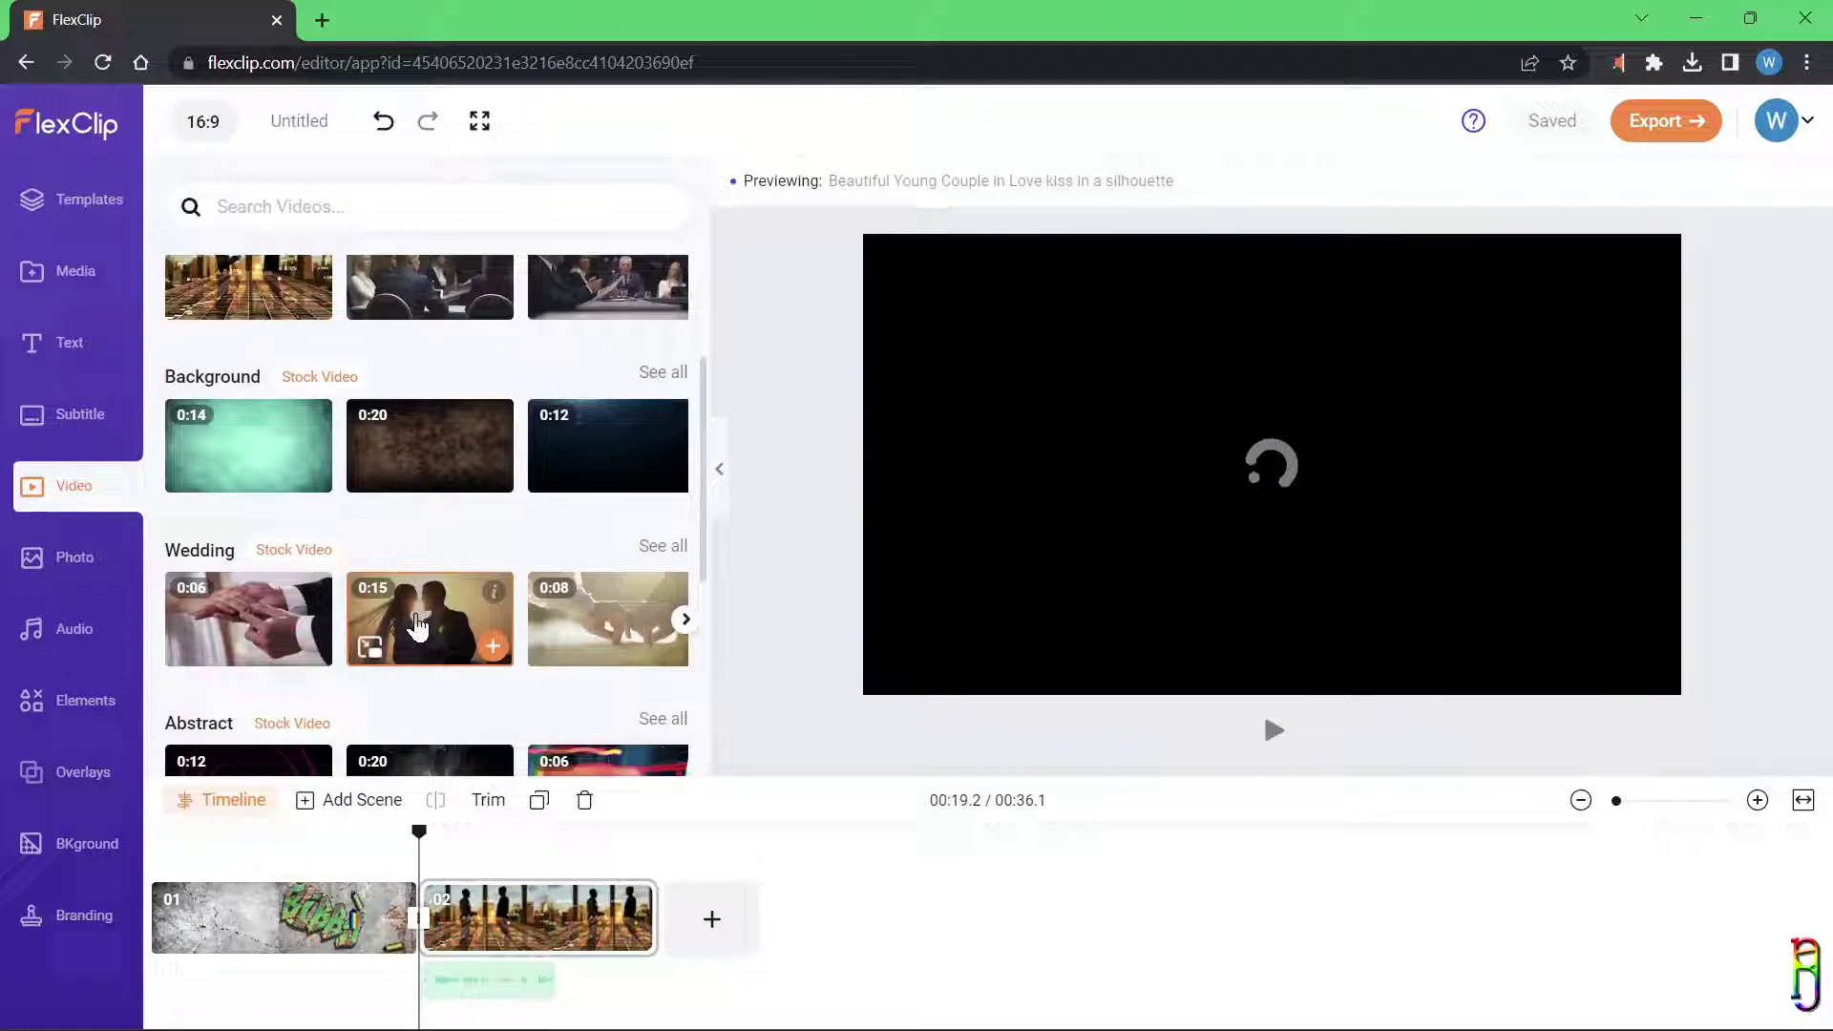
left_click(562, 928)
left_click_drag(406, 635, 989, 536)
left_click_drag(1376, 333, 564, 577)
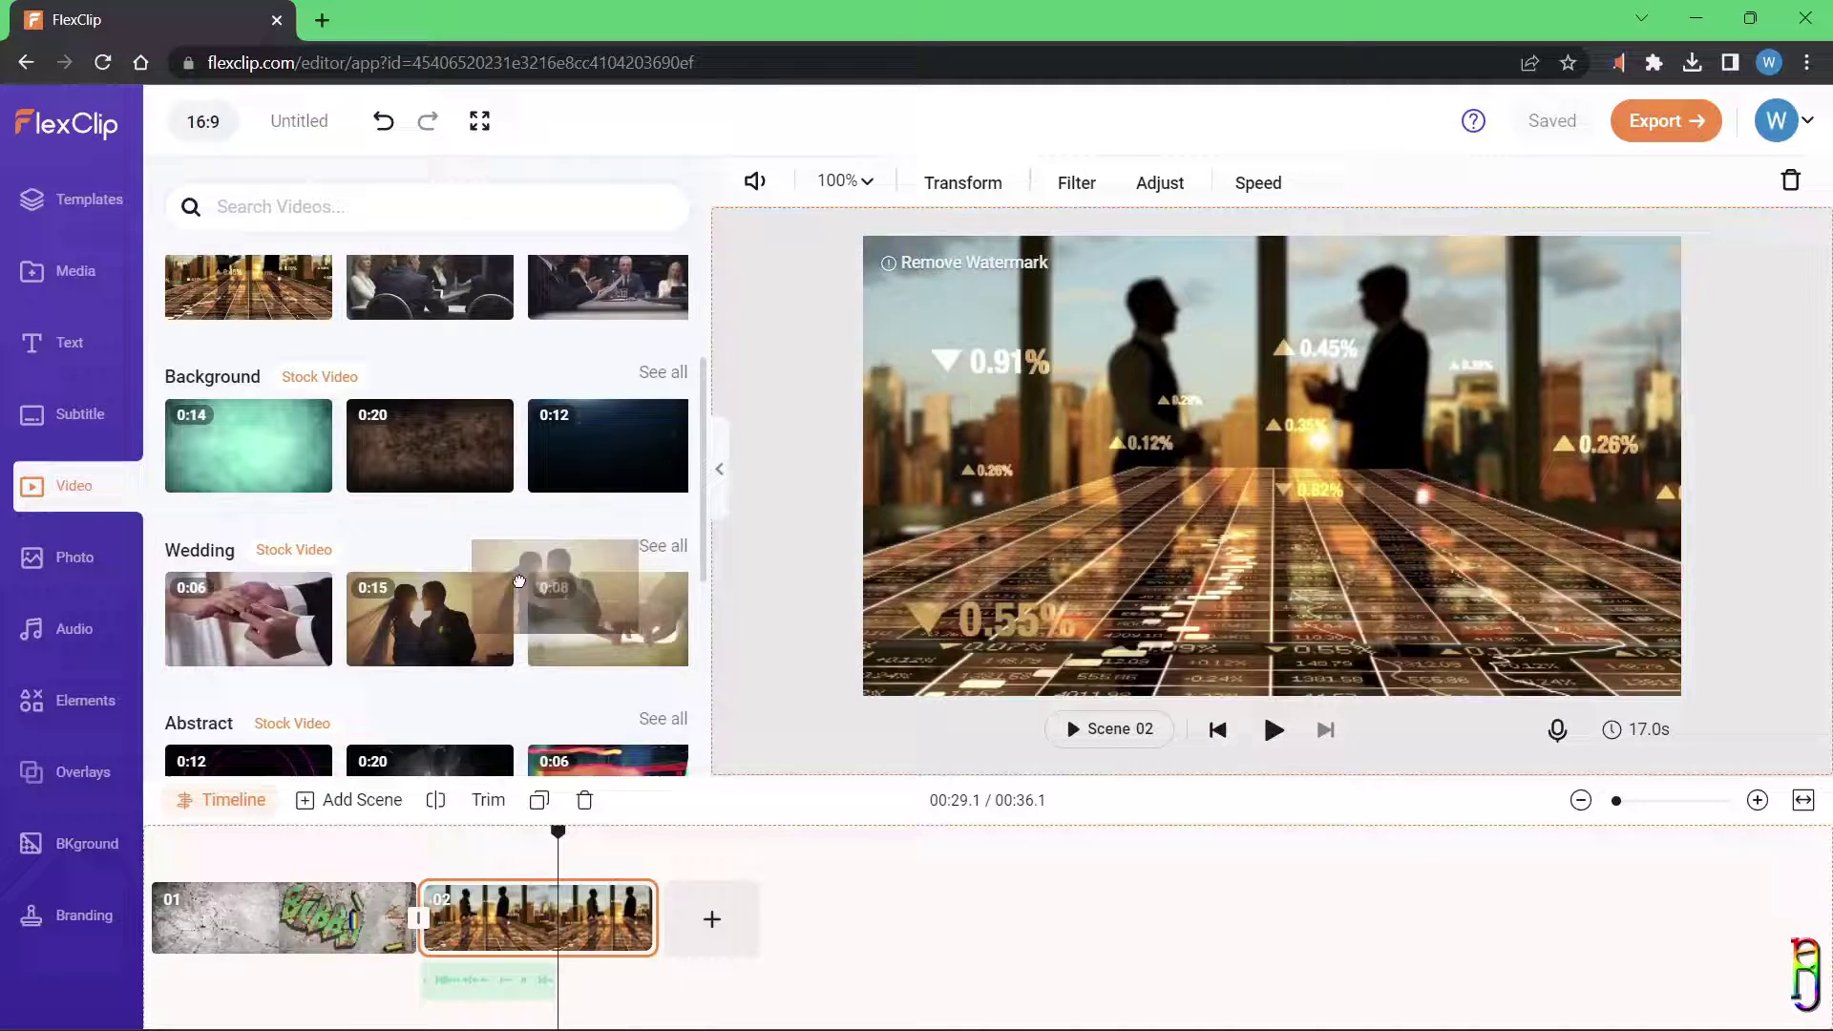
scroll(430, 573, "down", 1)
Step: Place a wedding stock clip on scene 01 as a picture-in-picture overlay, confirming Replace
left_click(255, 902)
left_click_drag(246, 539, 1089, 470)
left_click_drag(1318, 477, 1136, 509)
left_click_drag(430, 526, 1380, 553)
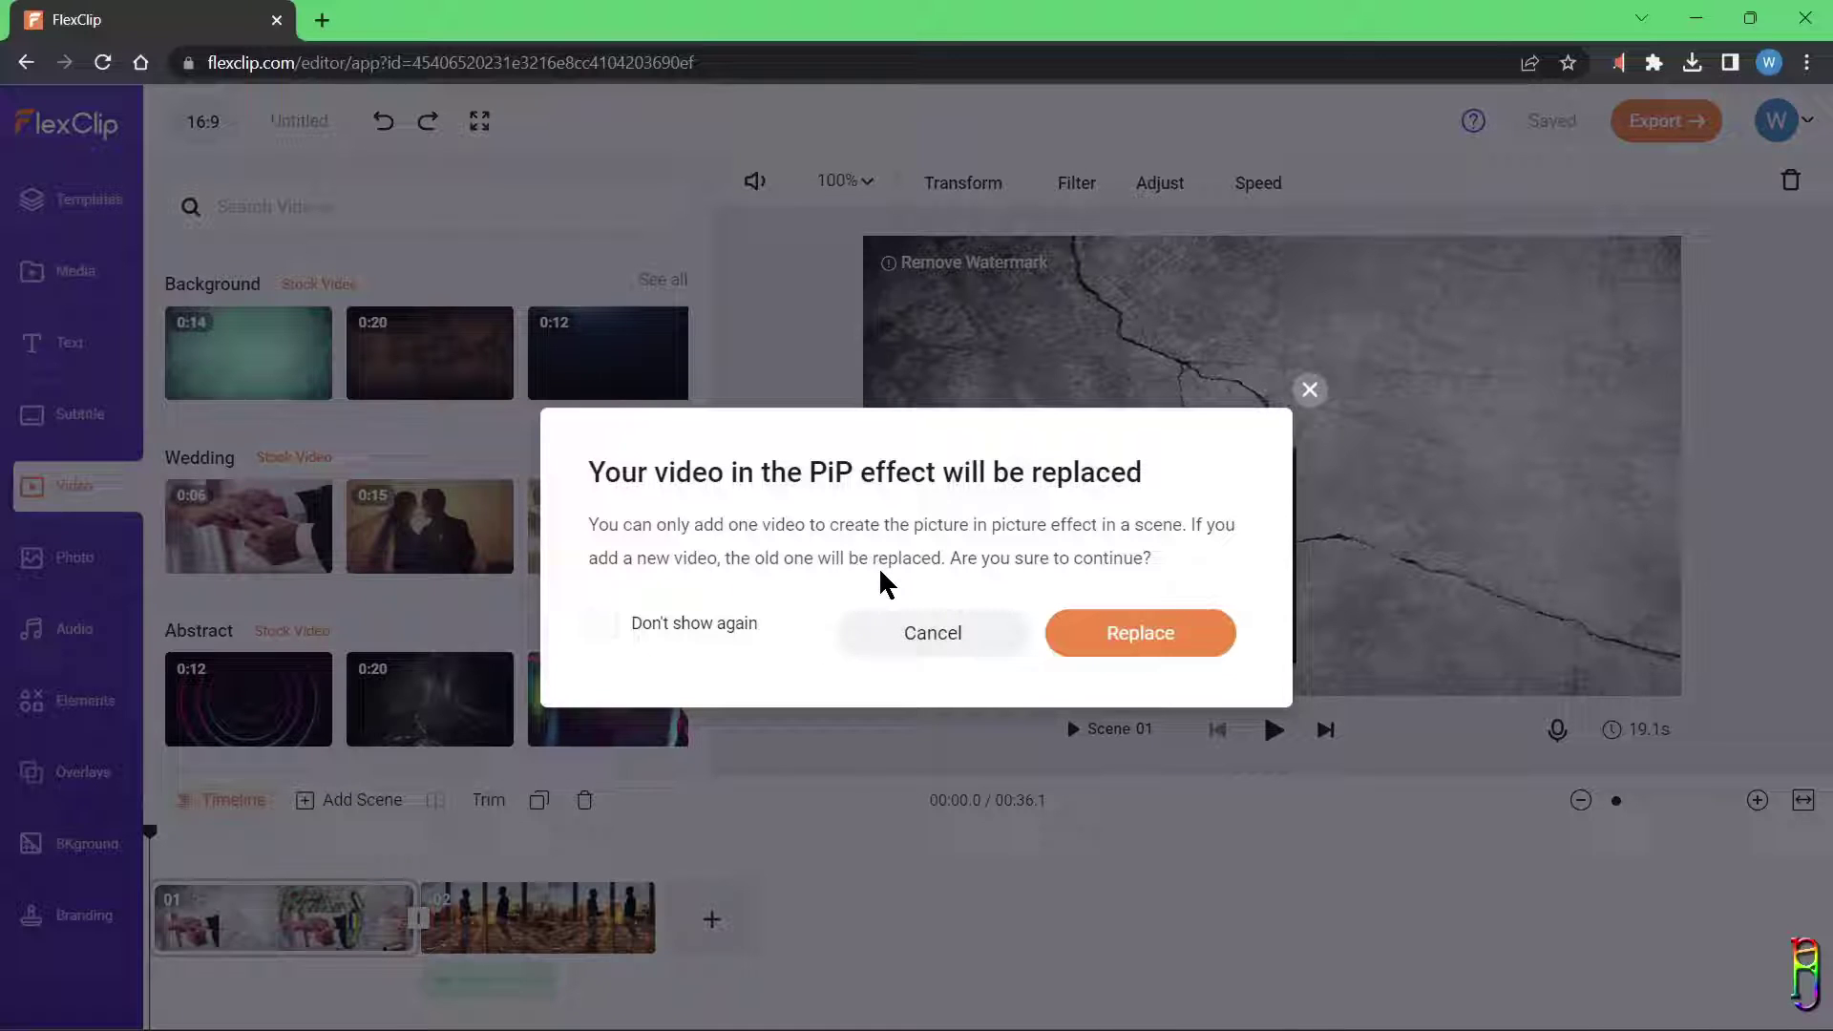
left_click(1114, 640)
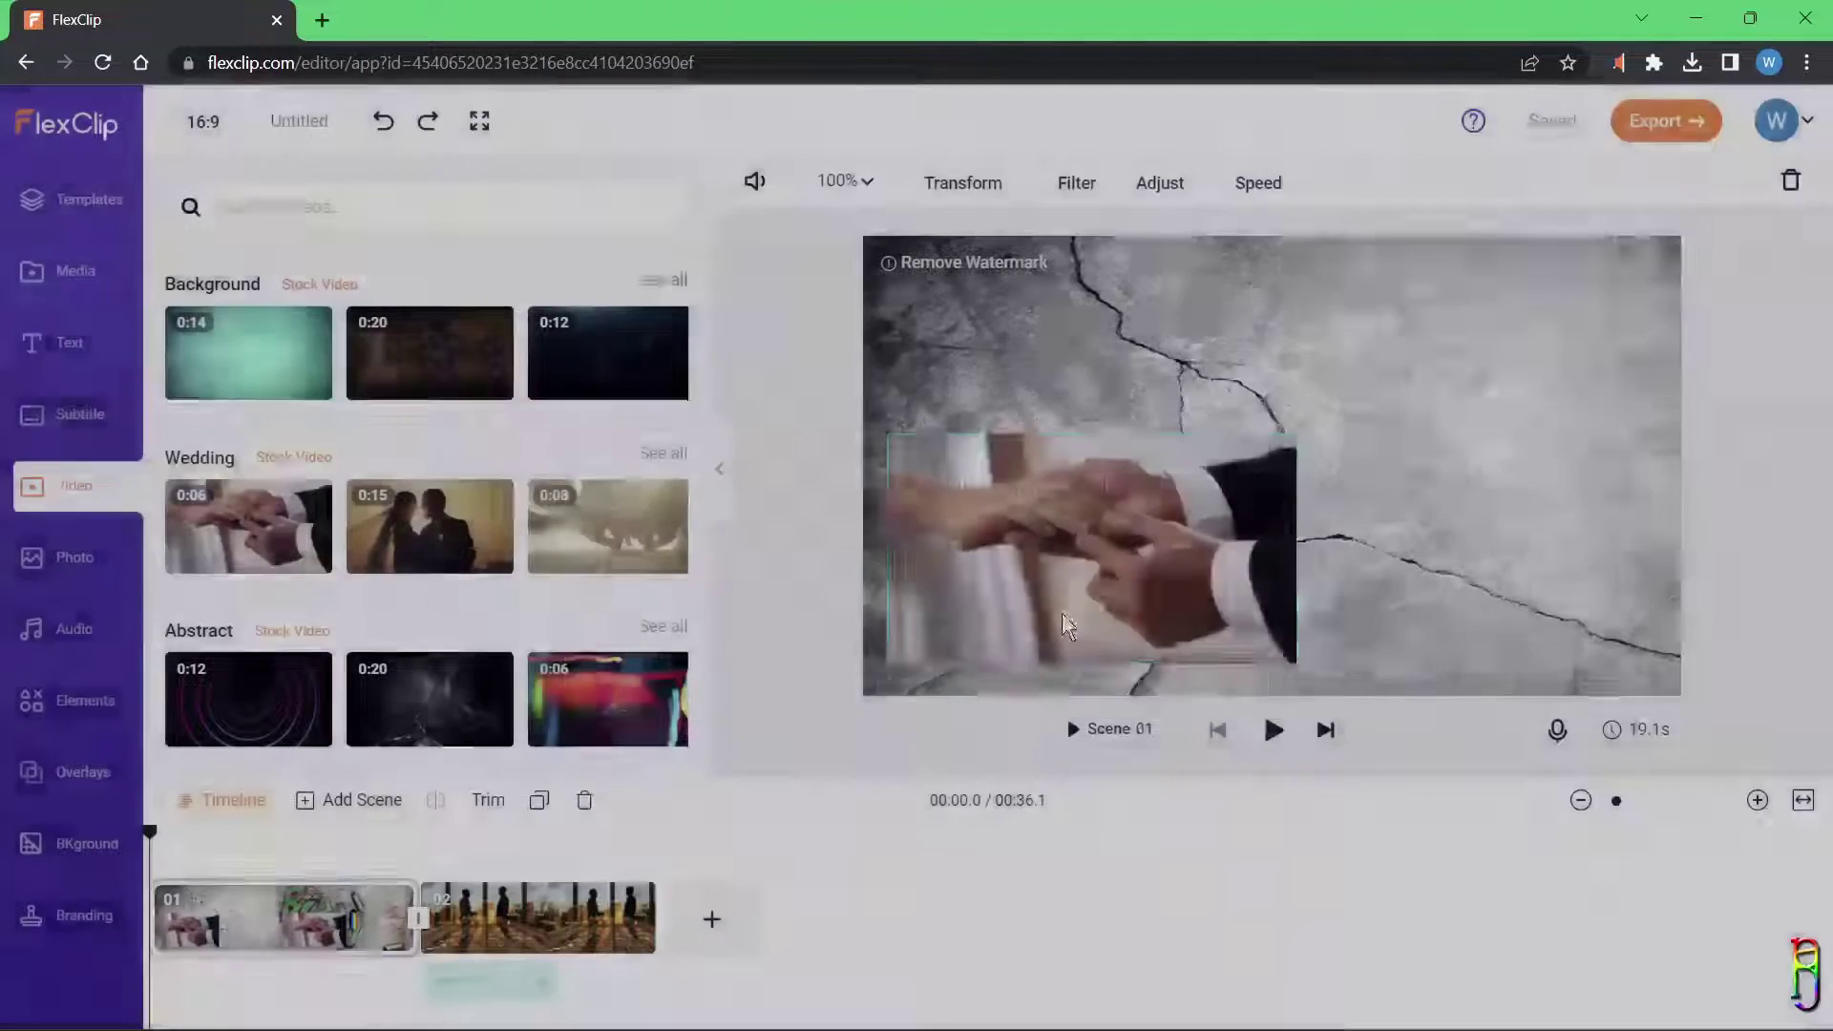
Step: Crop the overlay to a circle, move it right of centre, and play scene 01
double_click(1107, 533)
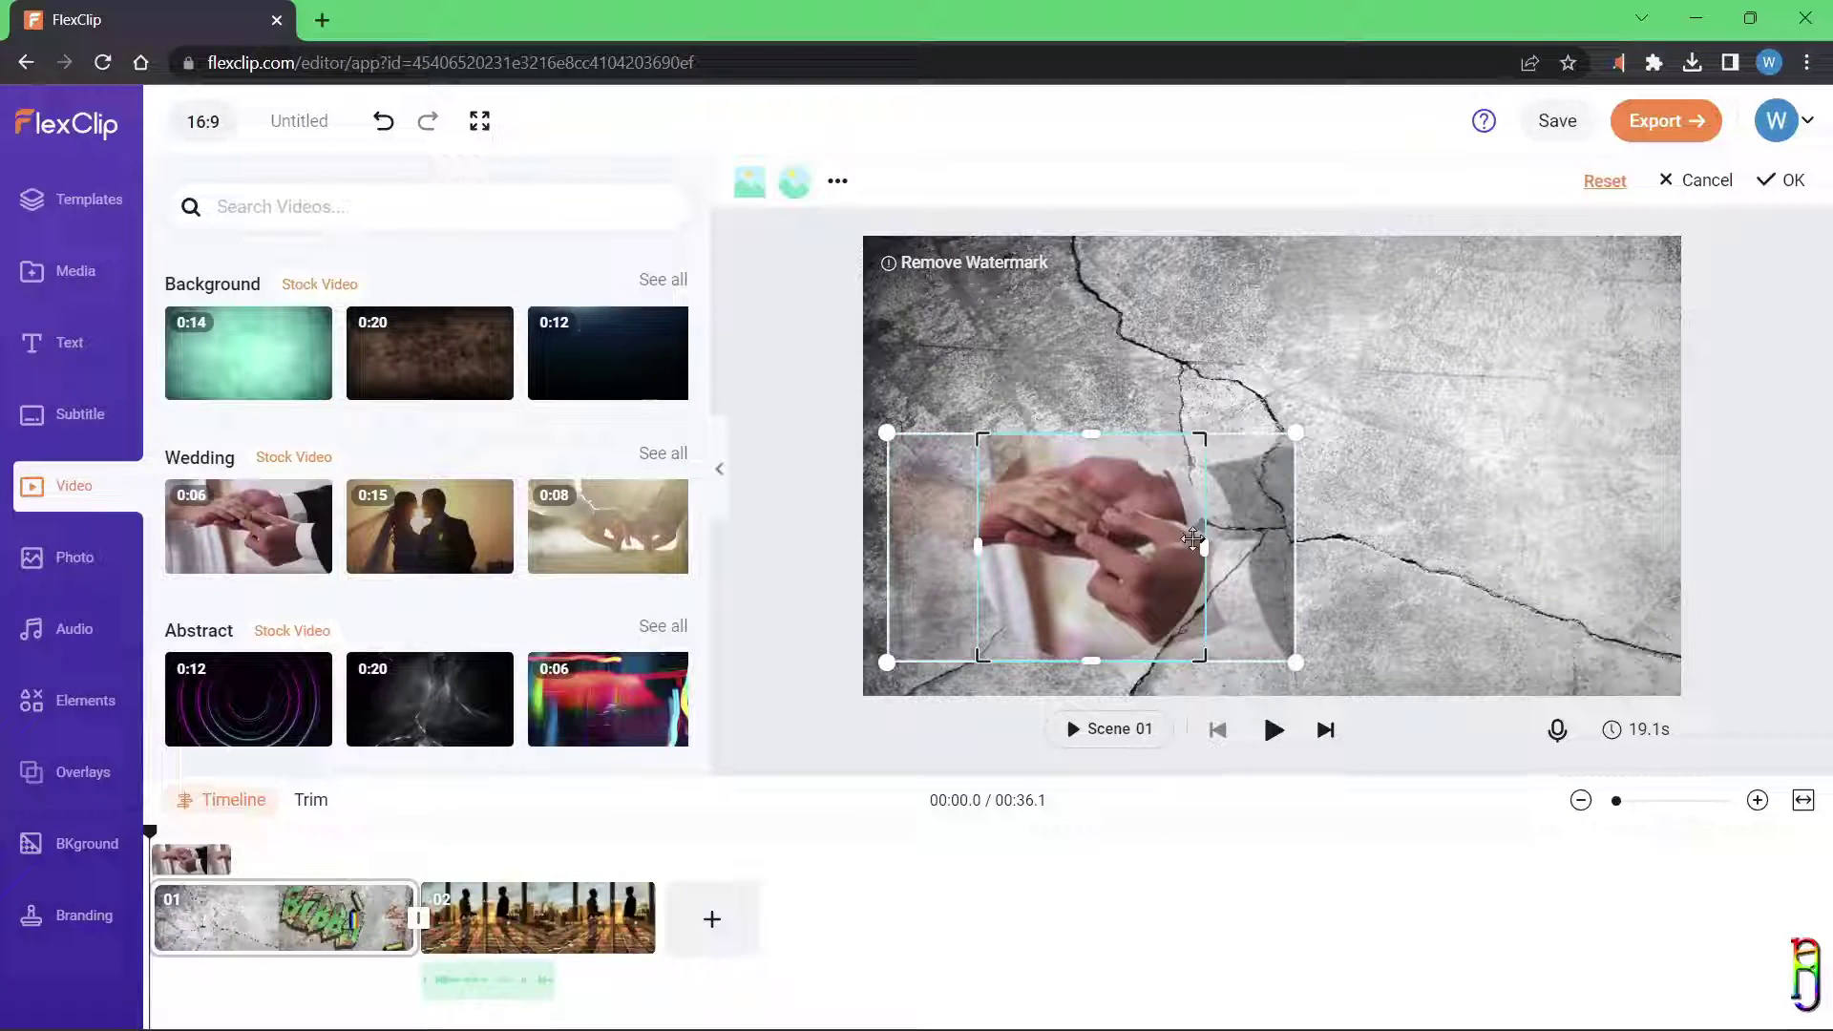
left_click(1471, 495)
left_click_drag(1062, 506, 1292, 516)
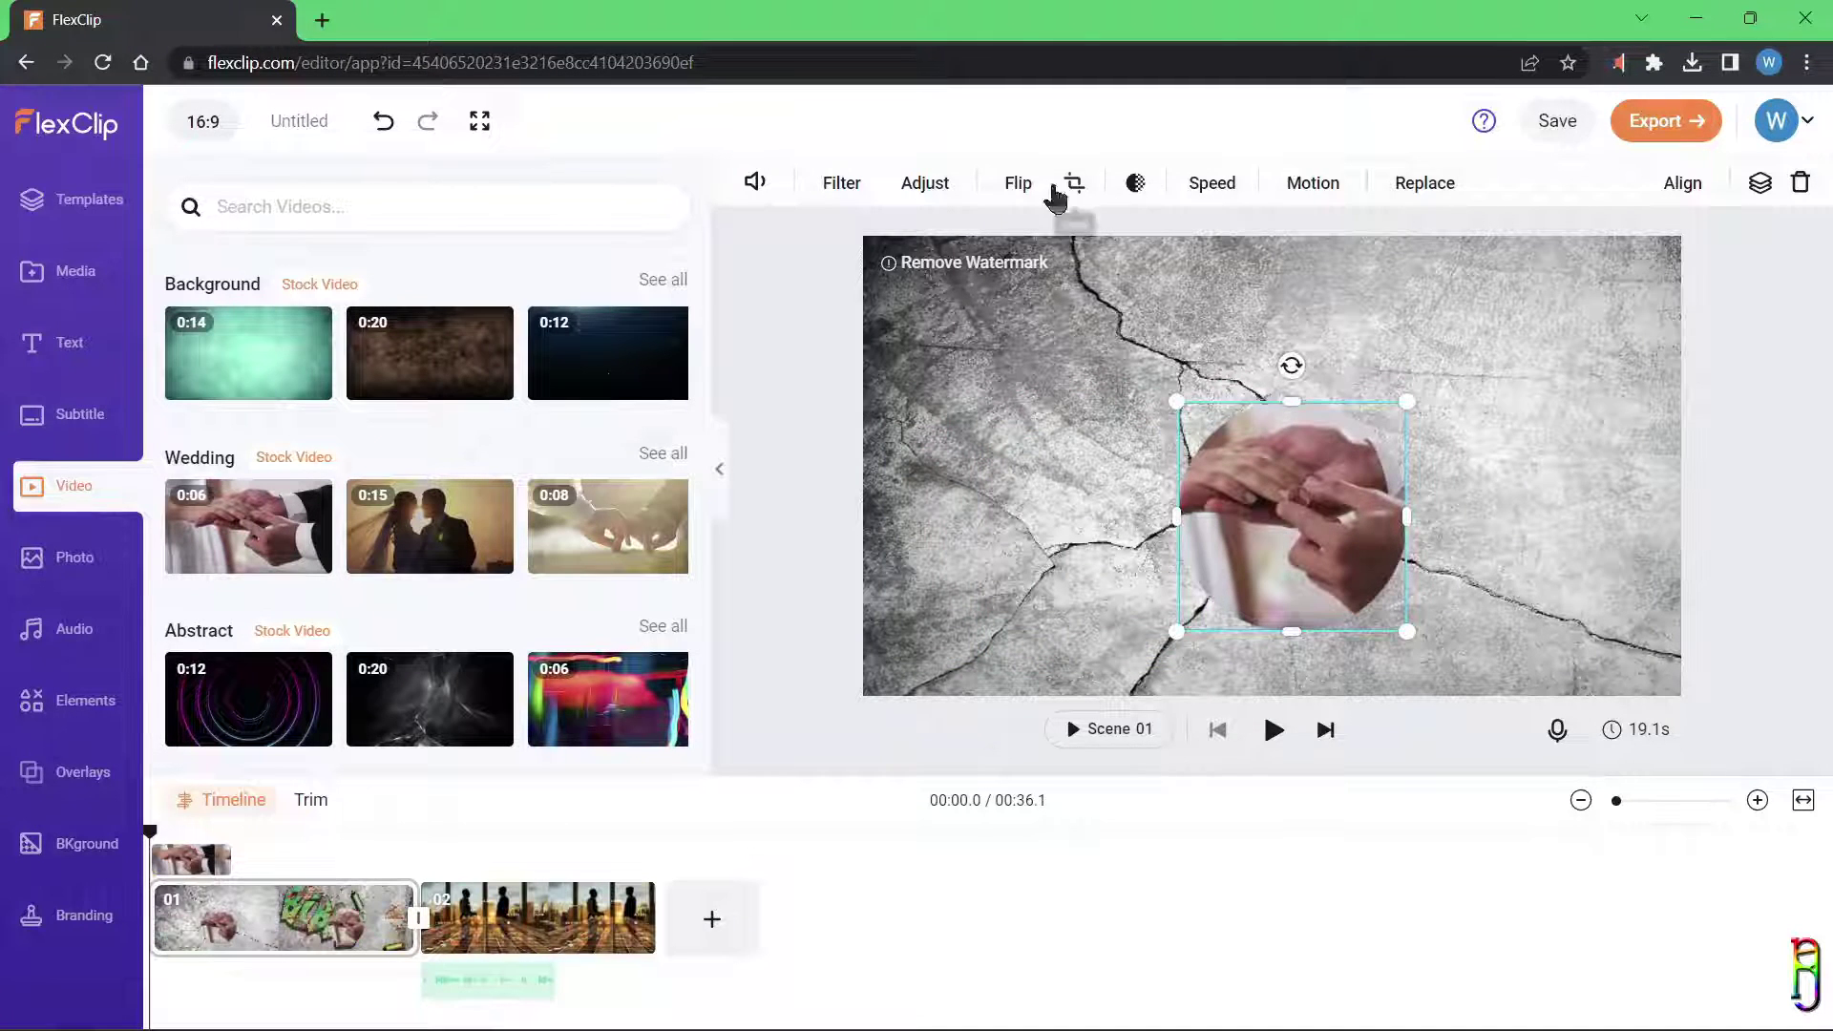
left_click(1212, 183)
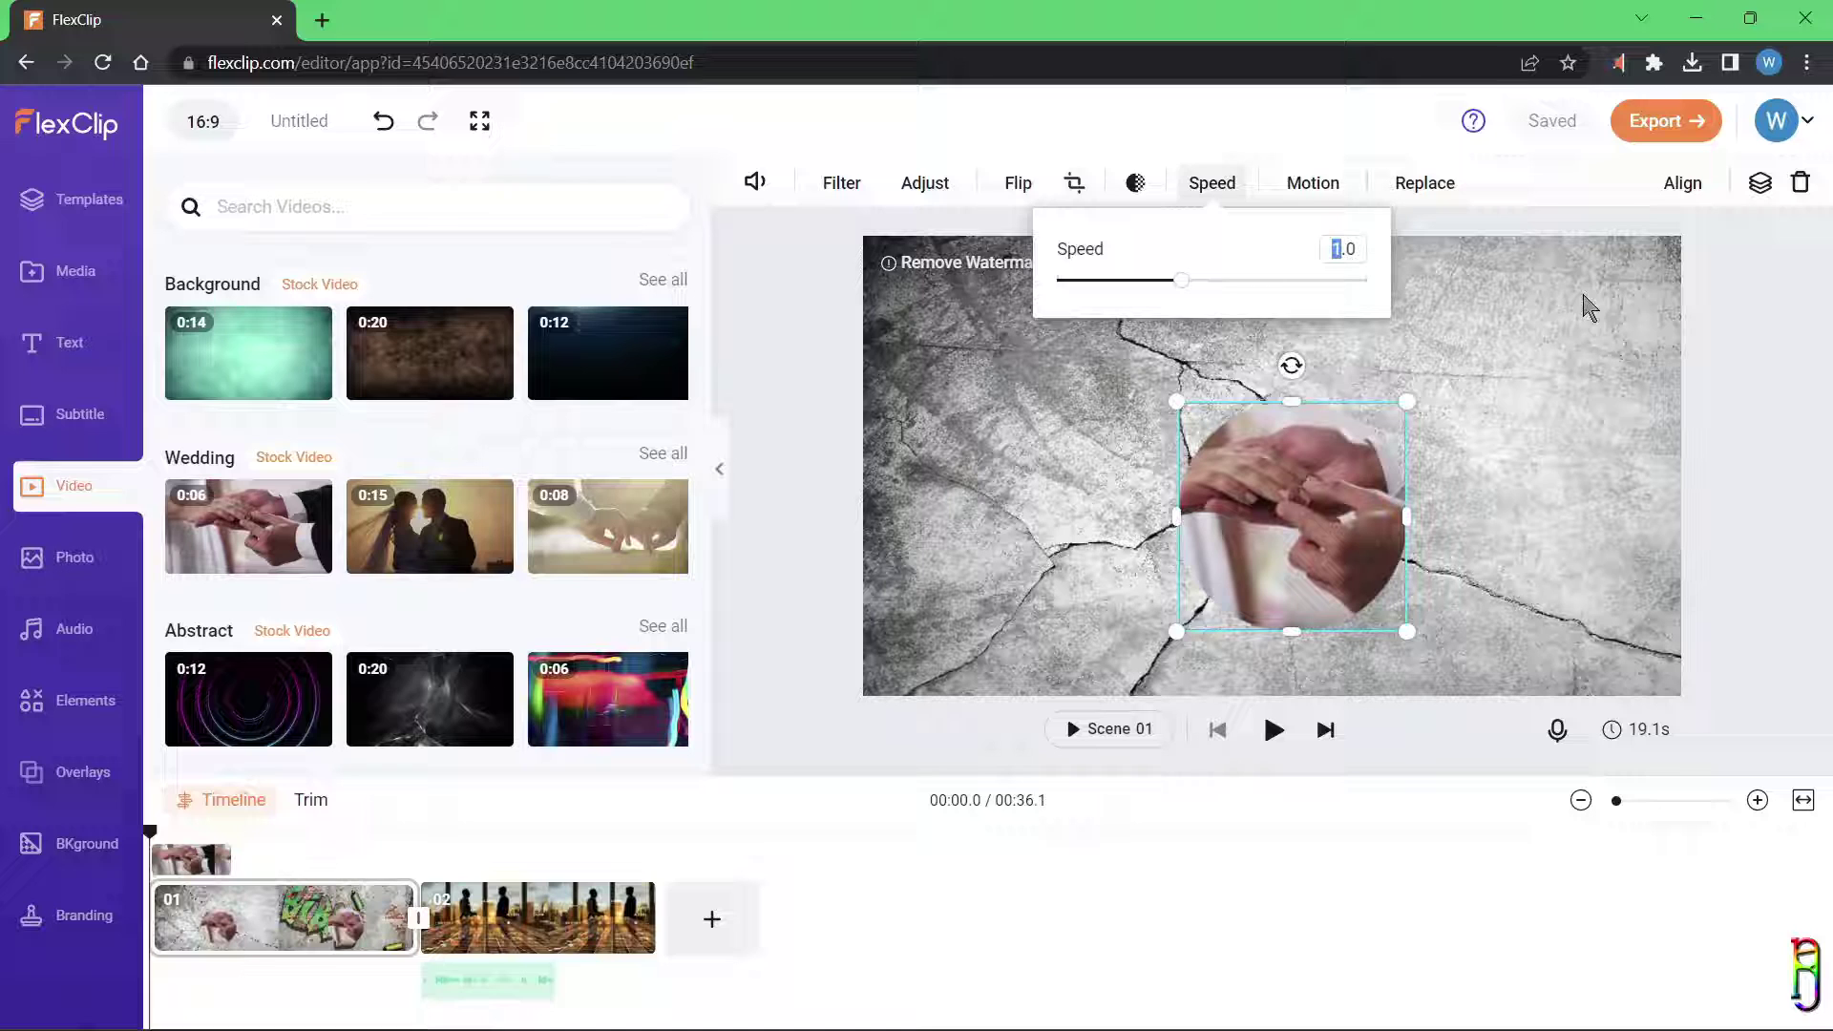
left_click(204, 856)
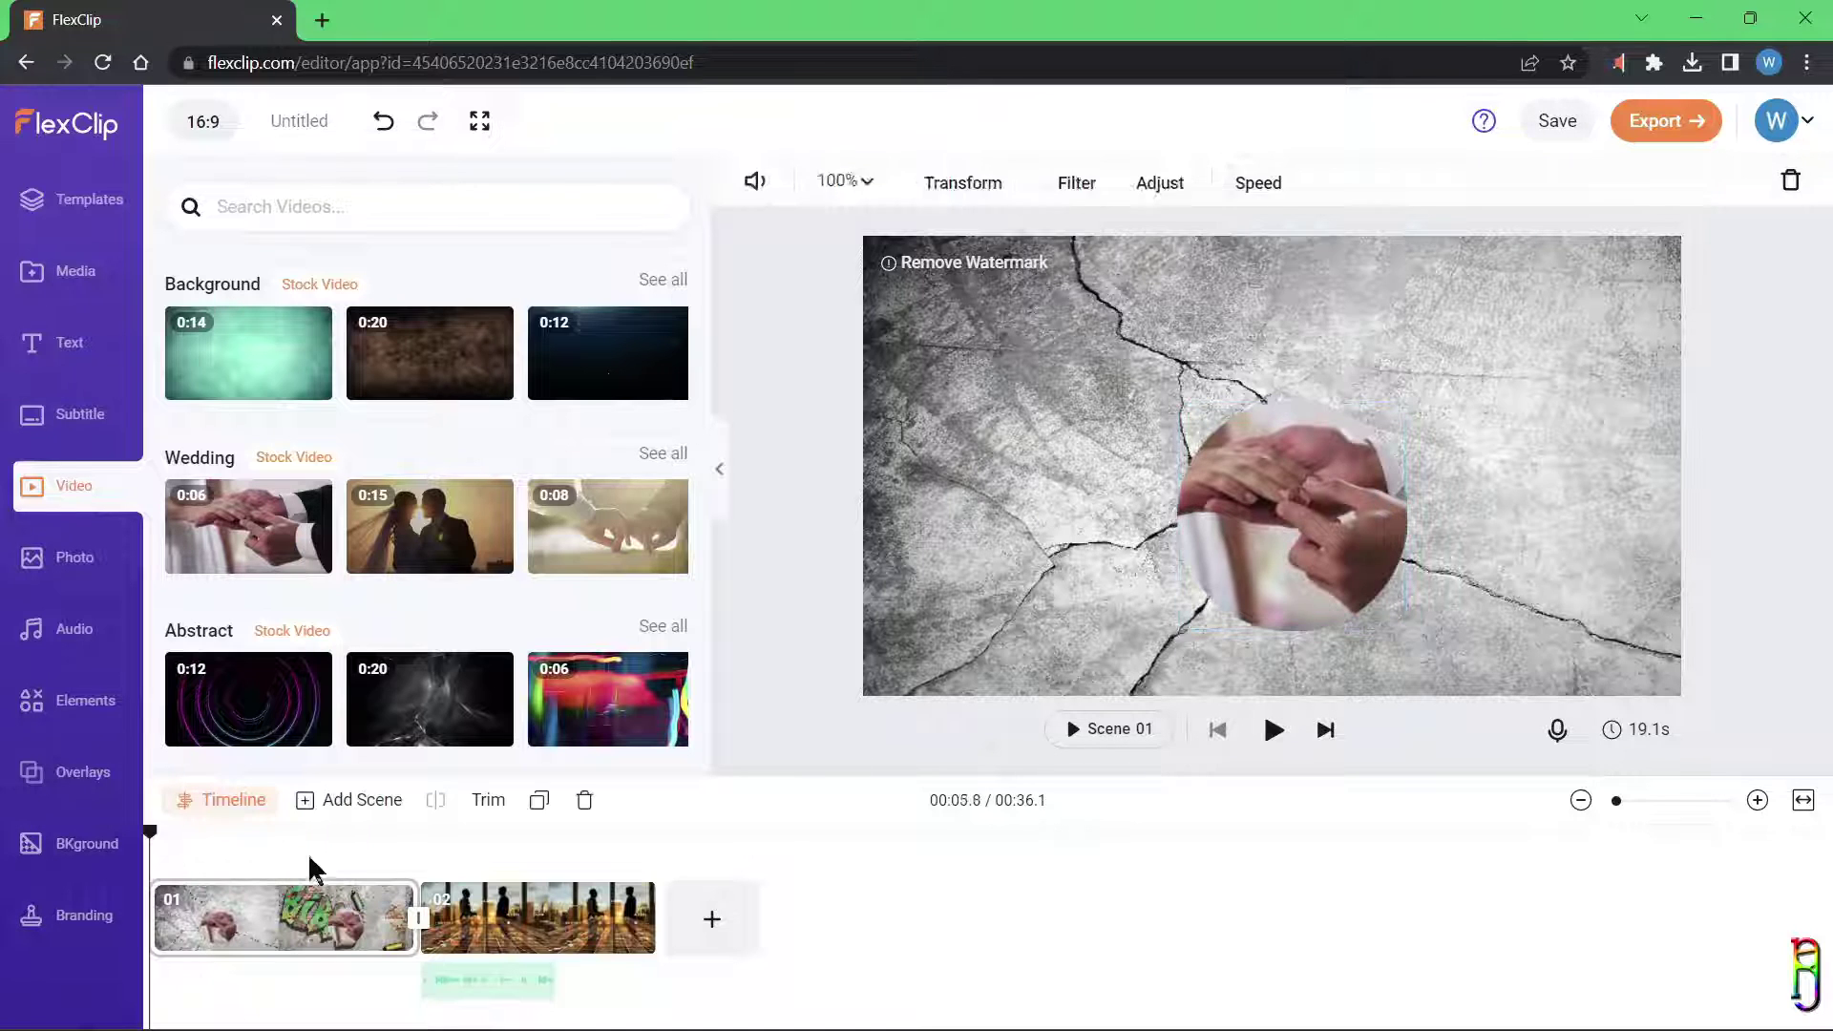
key("space")
key("space")
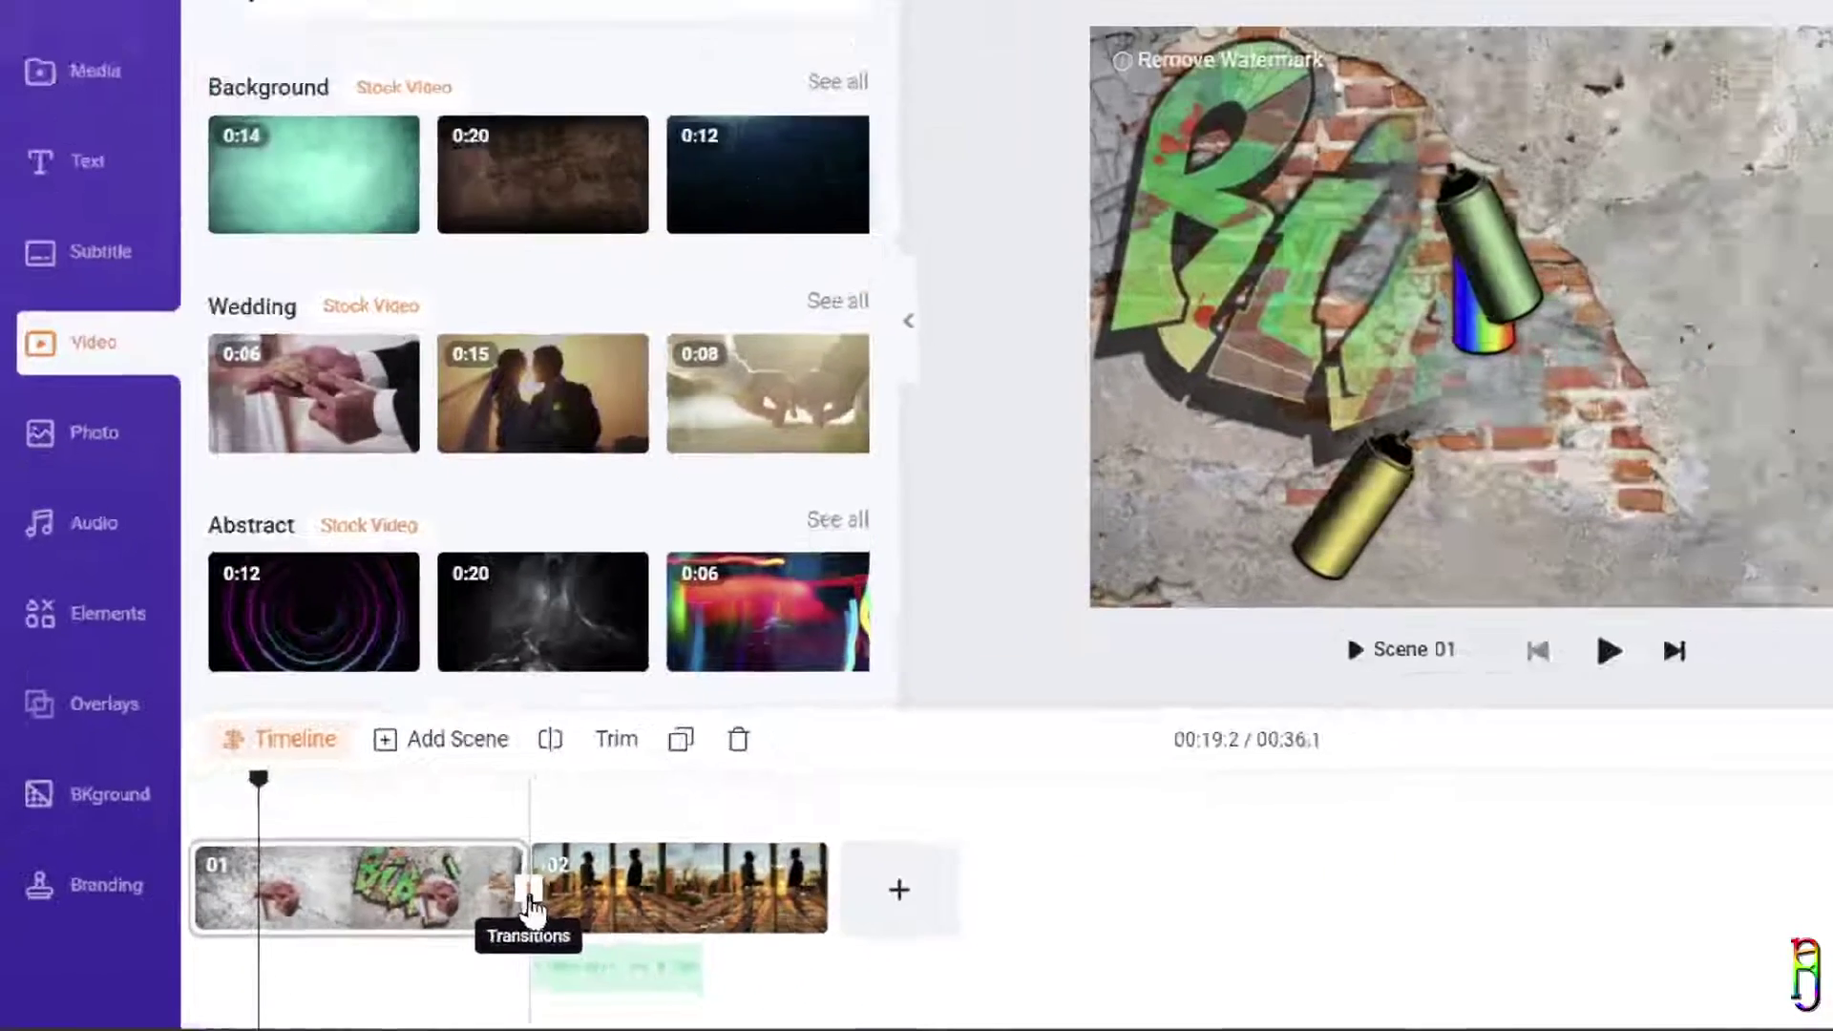
Step: Add a Warp transition between scenes 01 and 02, preview it, and trim scene 02 to 11.7 s
left_click(914, 807)
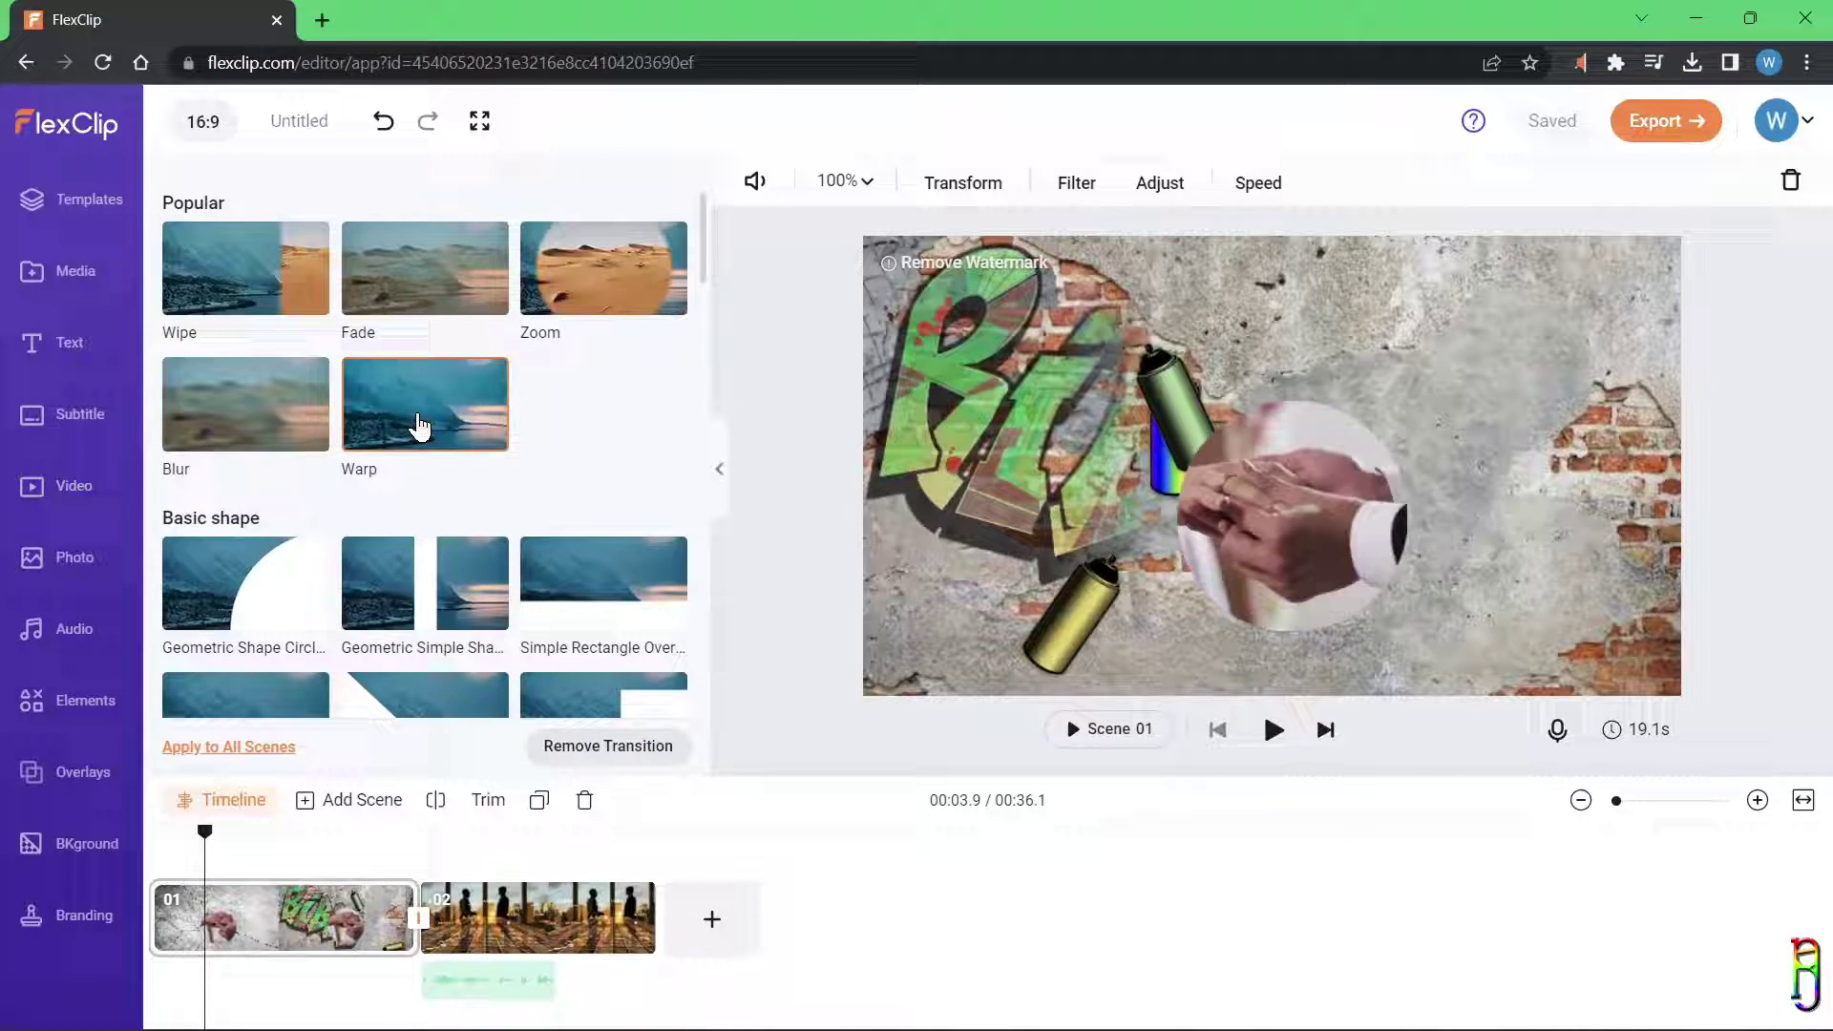
left_click(424, 428)
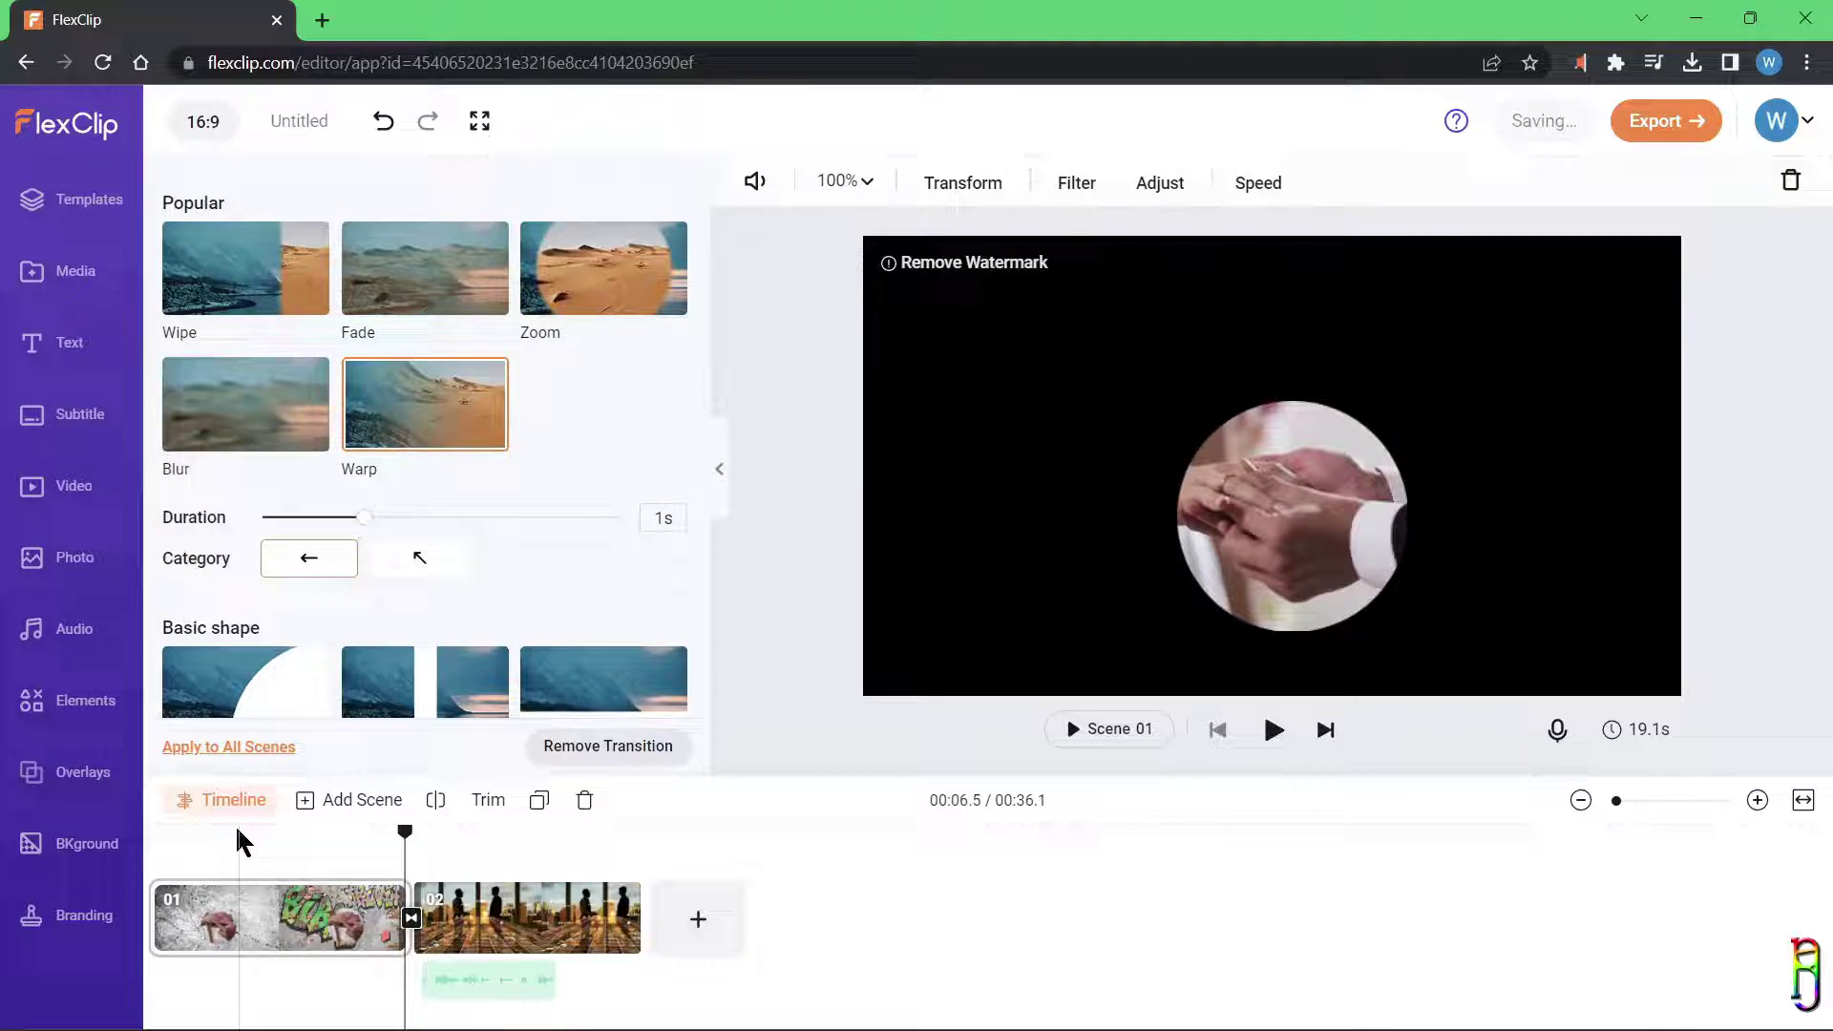
key("space")
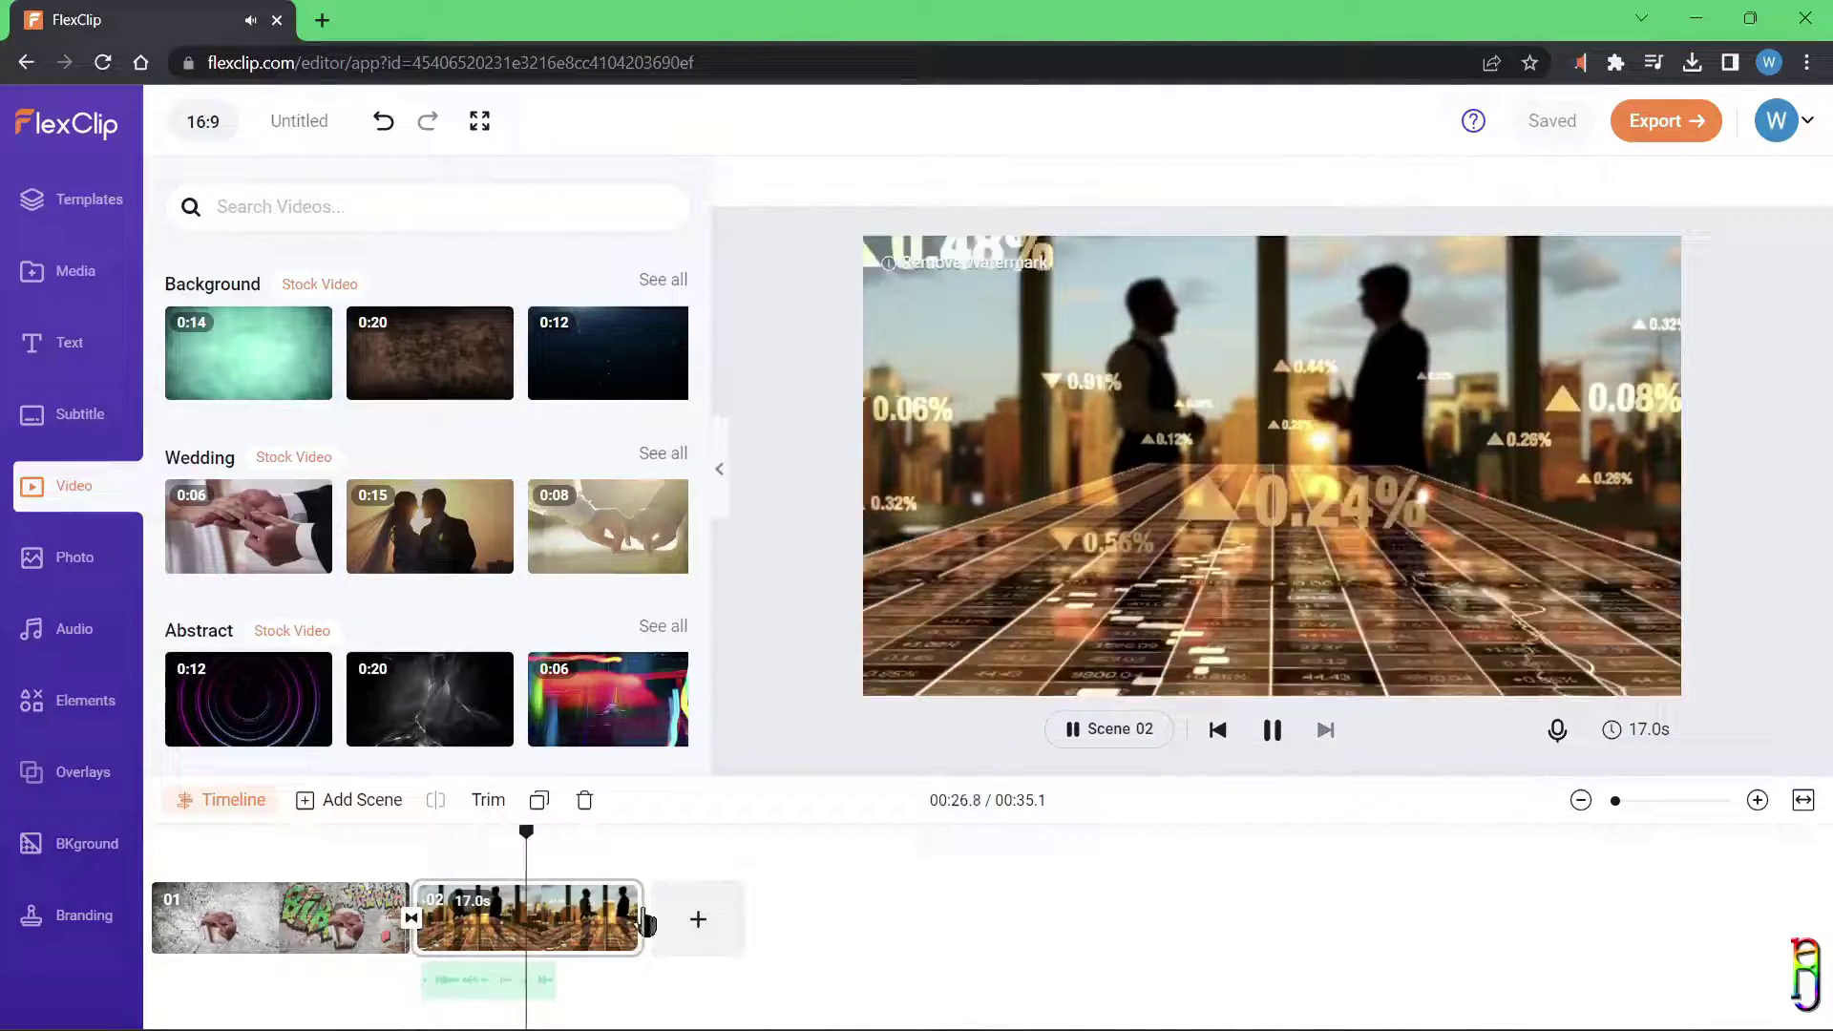
left_click_drag(640, 920, 568, 920)
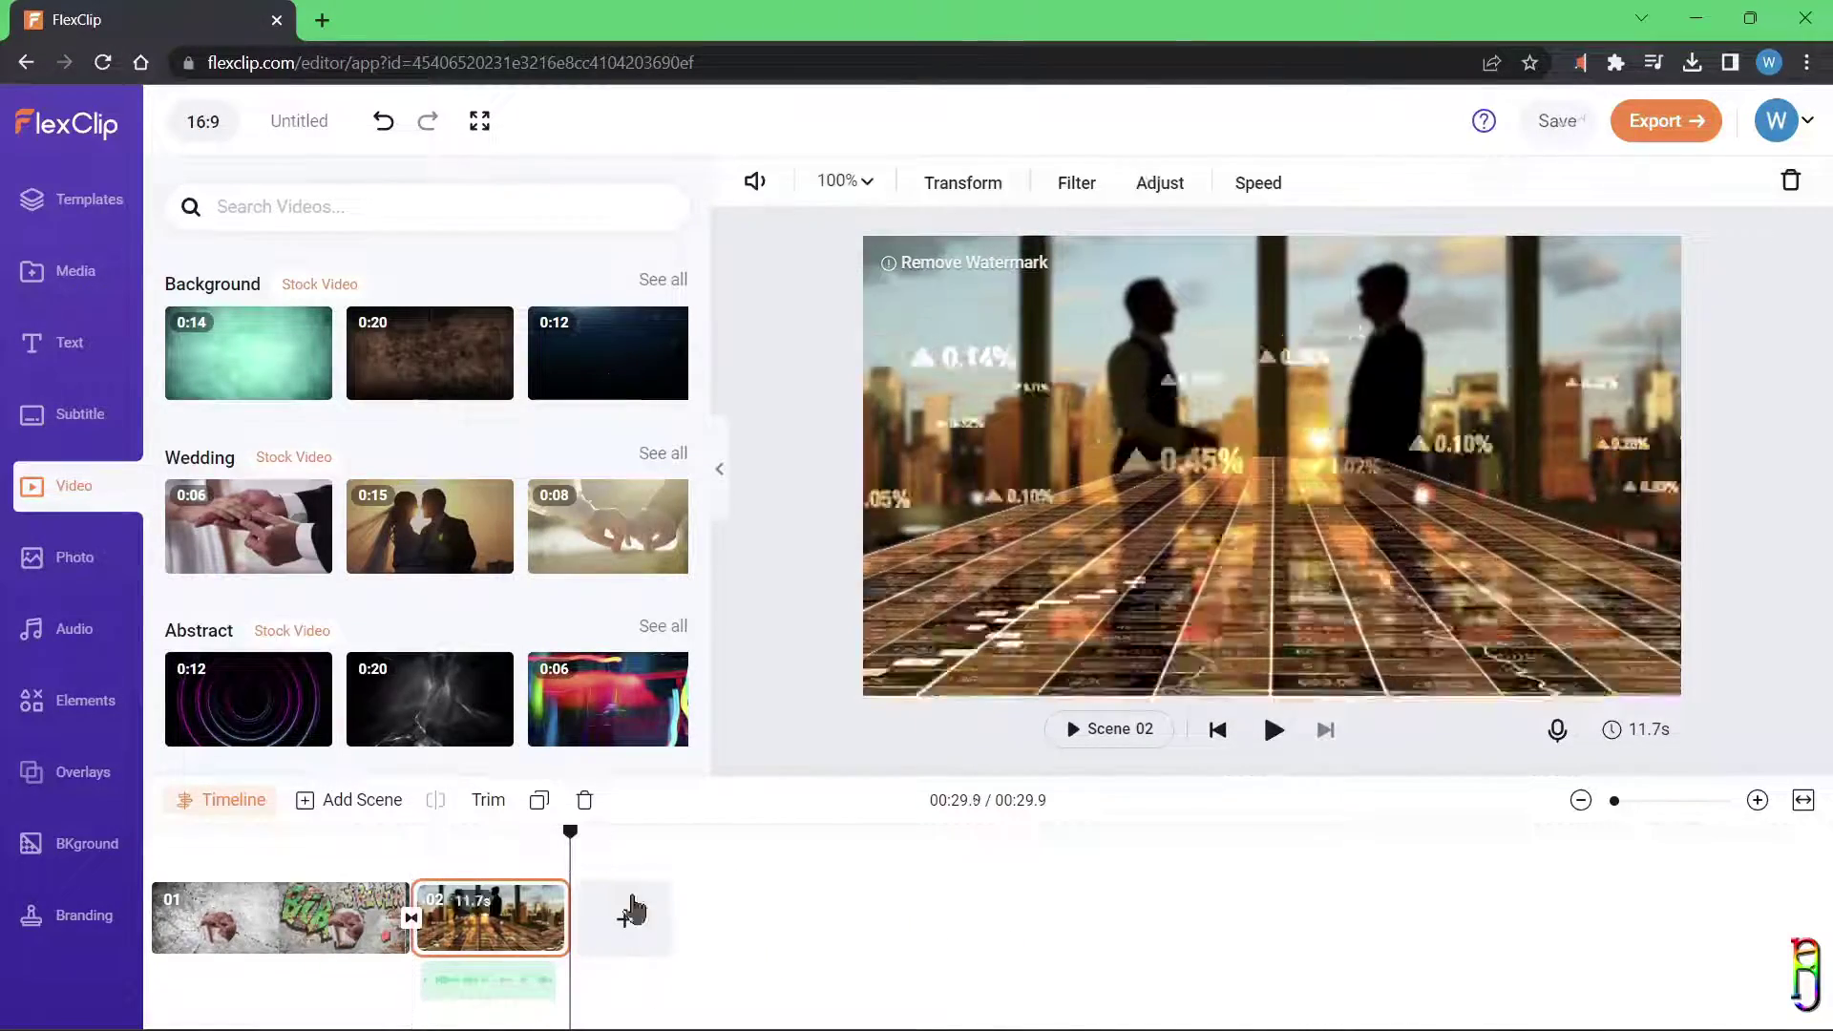
Step: Add the Subscribed social-media banner to scene 02 and change its text to 'Subscribe PLEASE!'
left_click(62, 346)
scroll(449, 552, "down", 10)
left_click(582, 513)
left_click(491, 233)
key("BackSpace")
type("PLEASE!")
left_click(1199, 419)
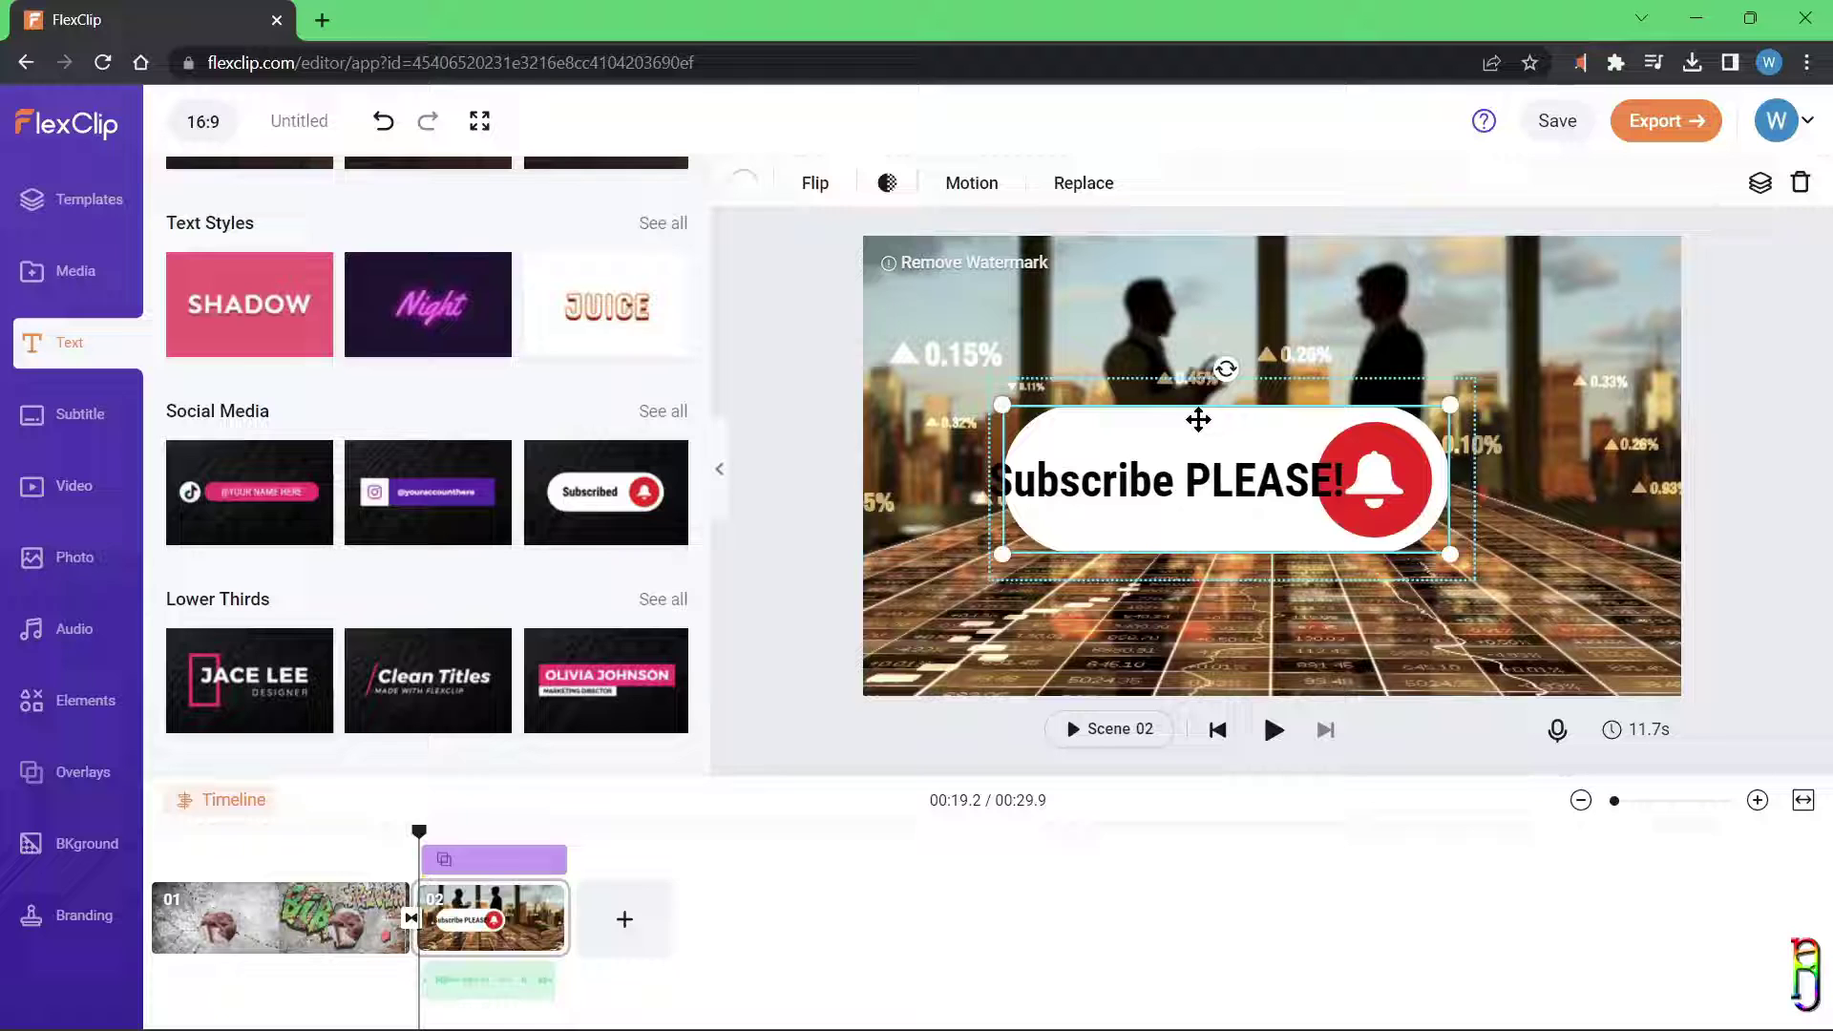
left_click(1384, 472)
left_click(795, 871)
left_click(75, 271)
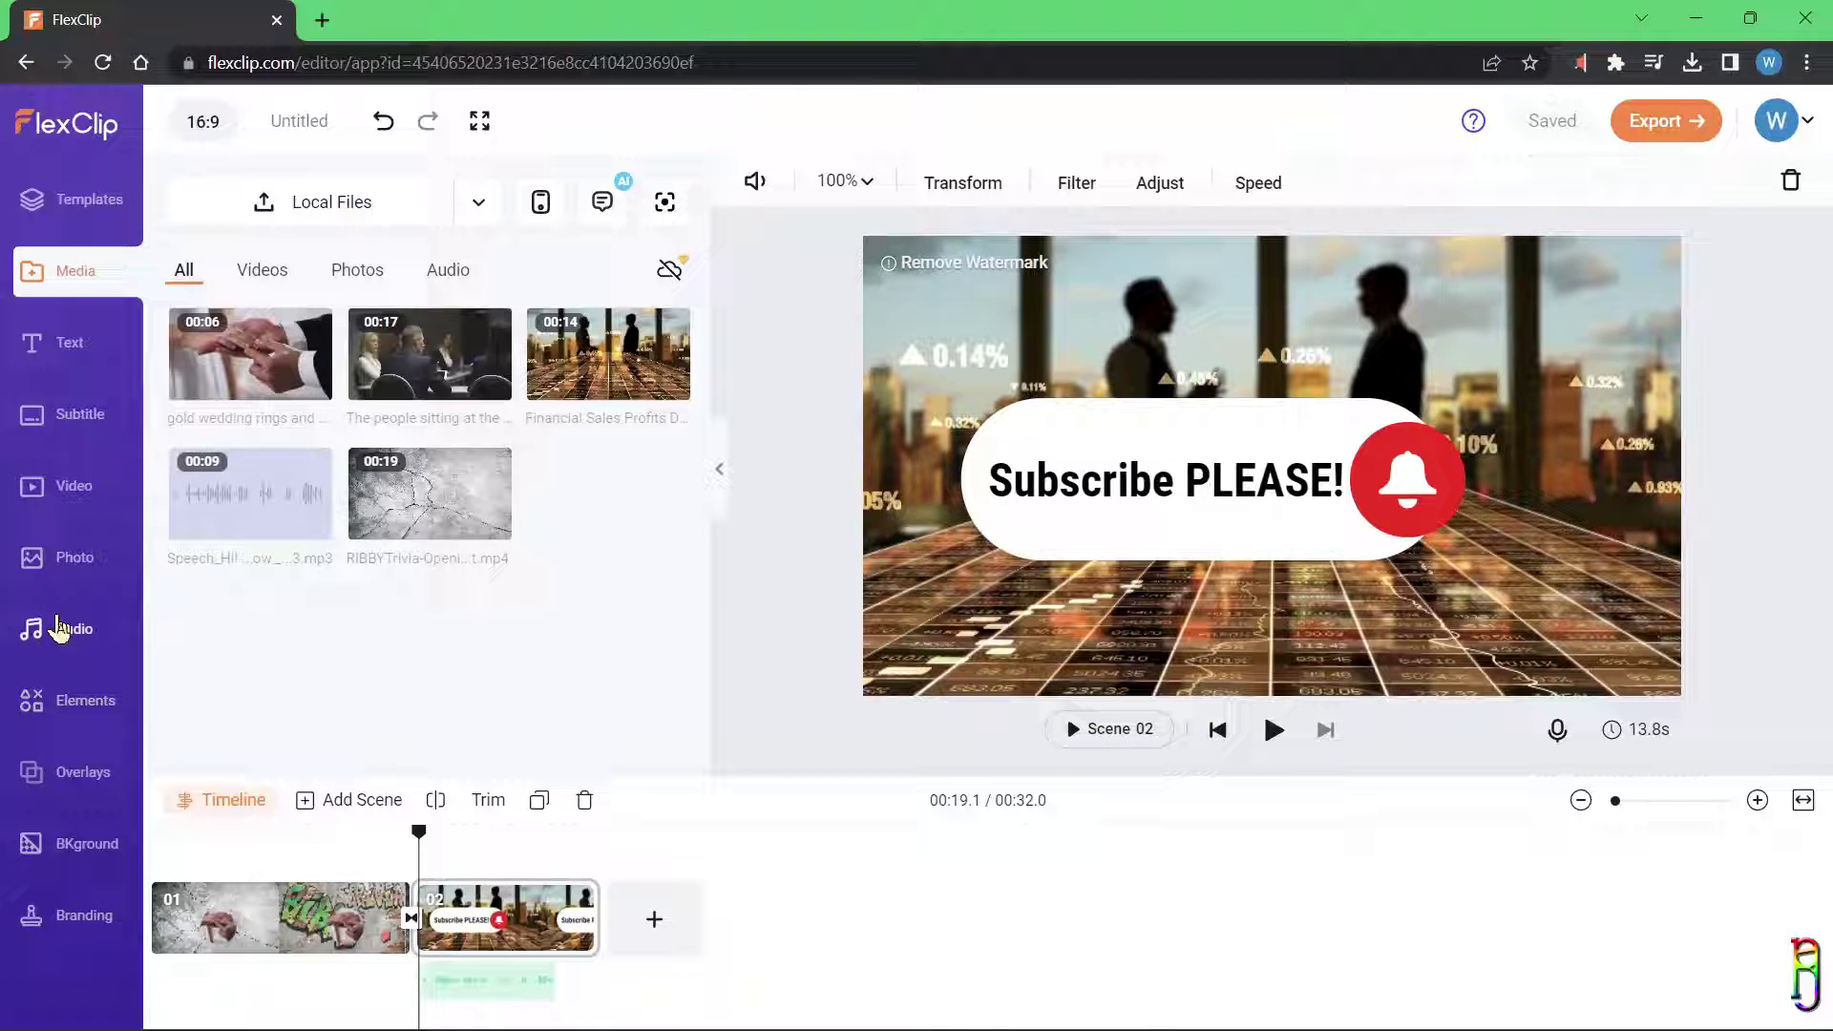
Step: Auto-generate English (Philippines) AI subtitles using the double-line yellow-text style
left_click(88, 432)
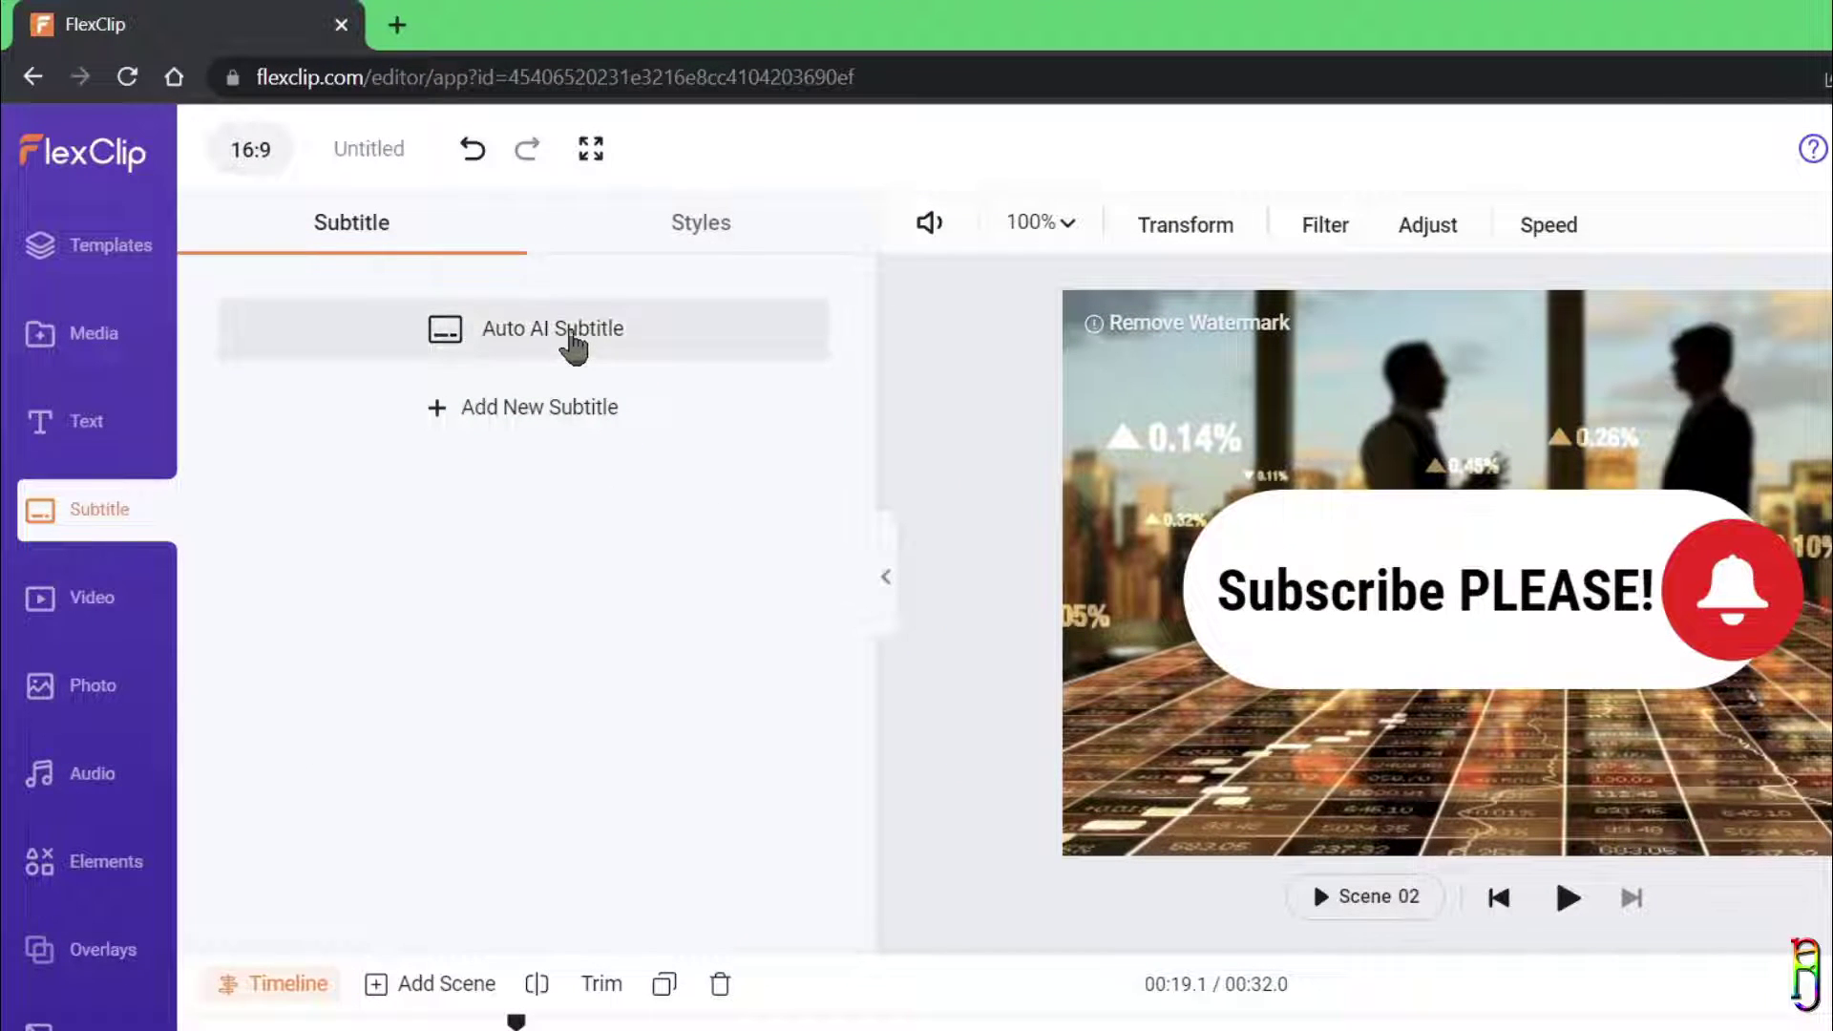
left_click(573, 343)
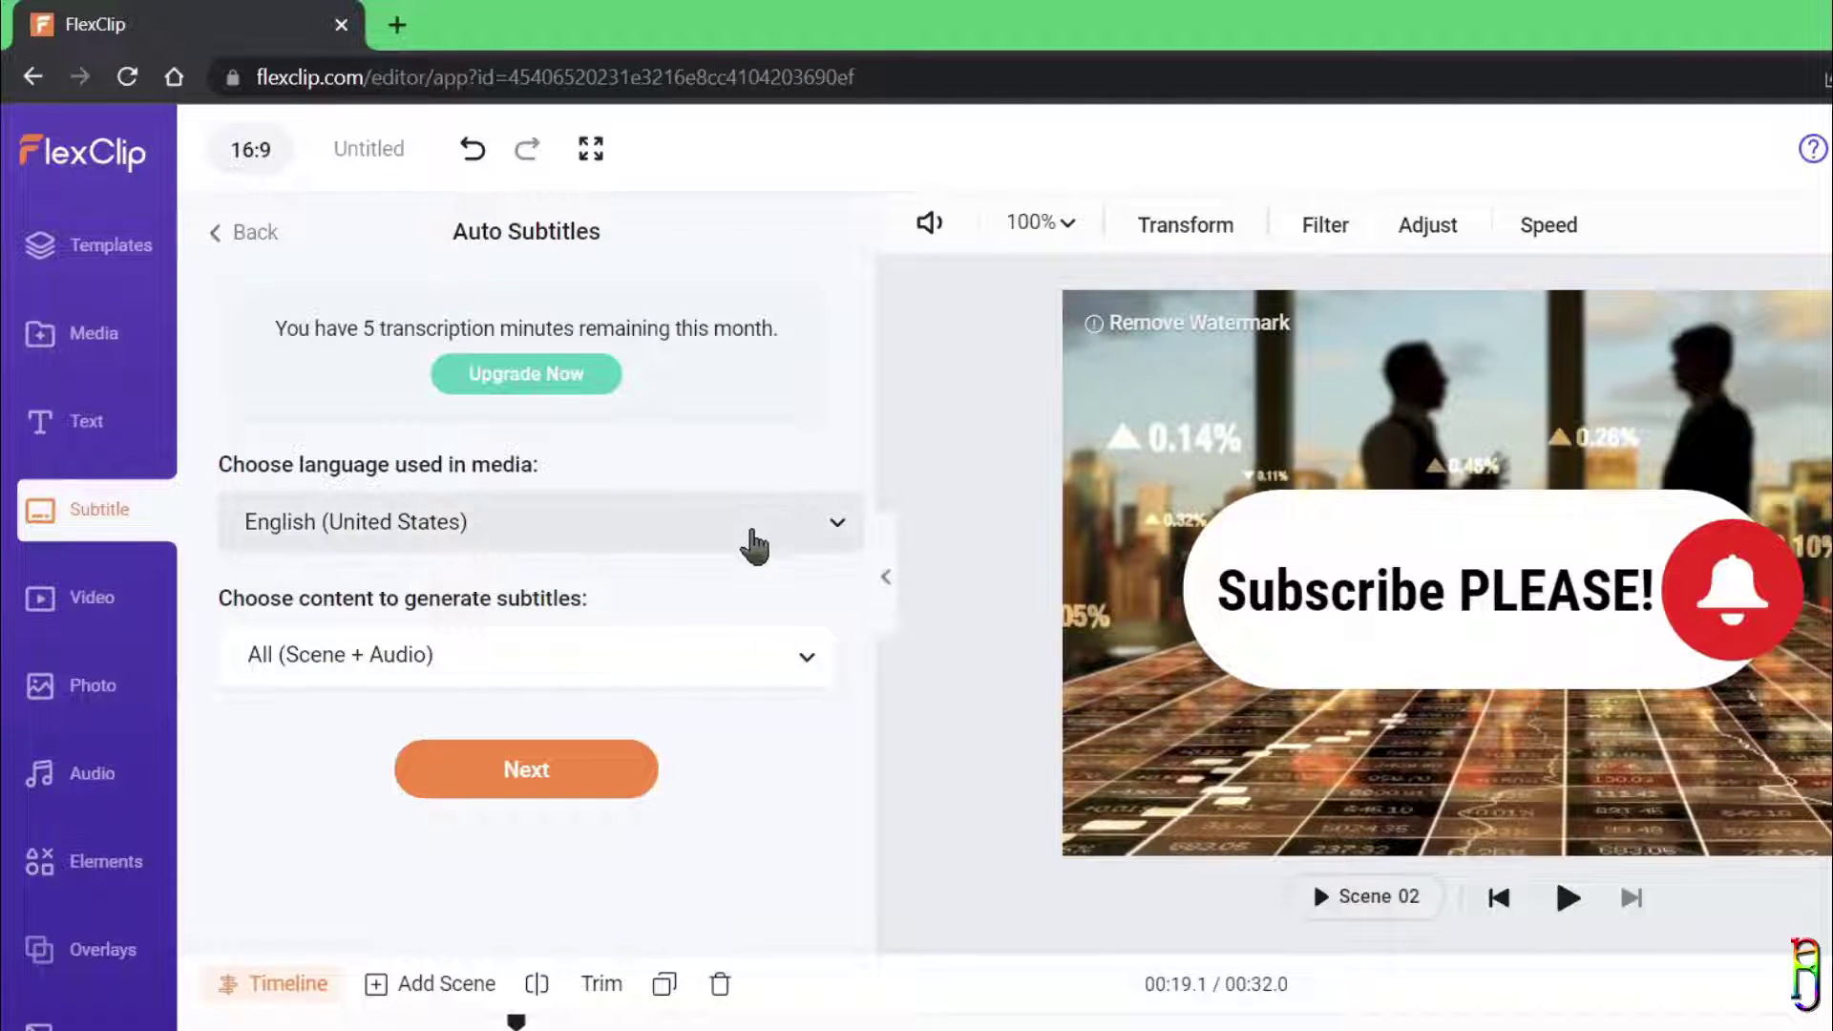
left_click(775, 535)
left_click(374, 692)
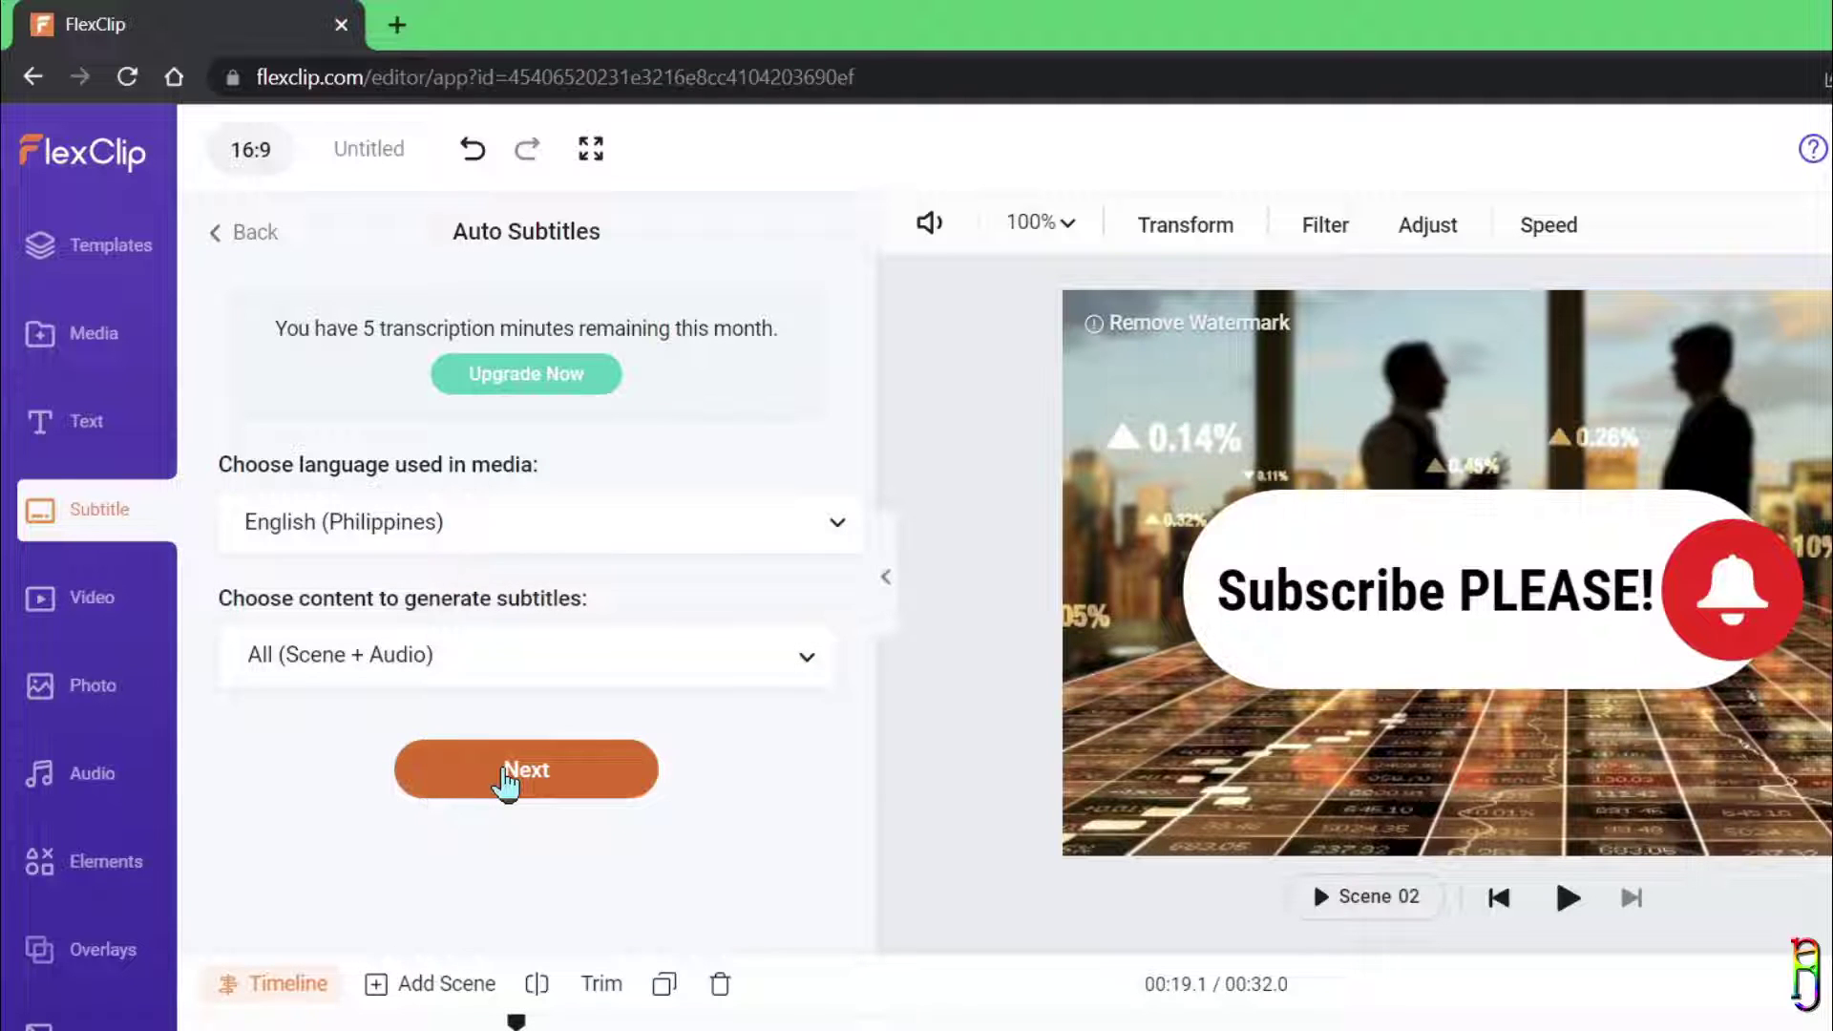
left_click(506, 775)
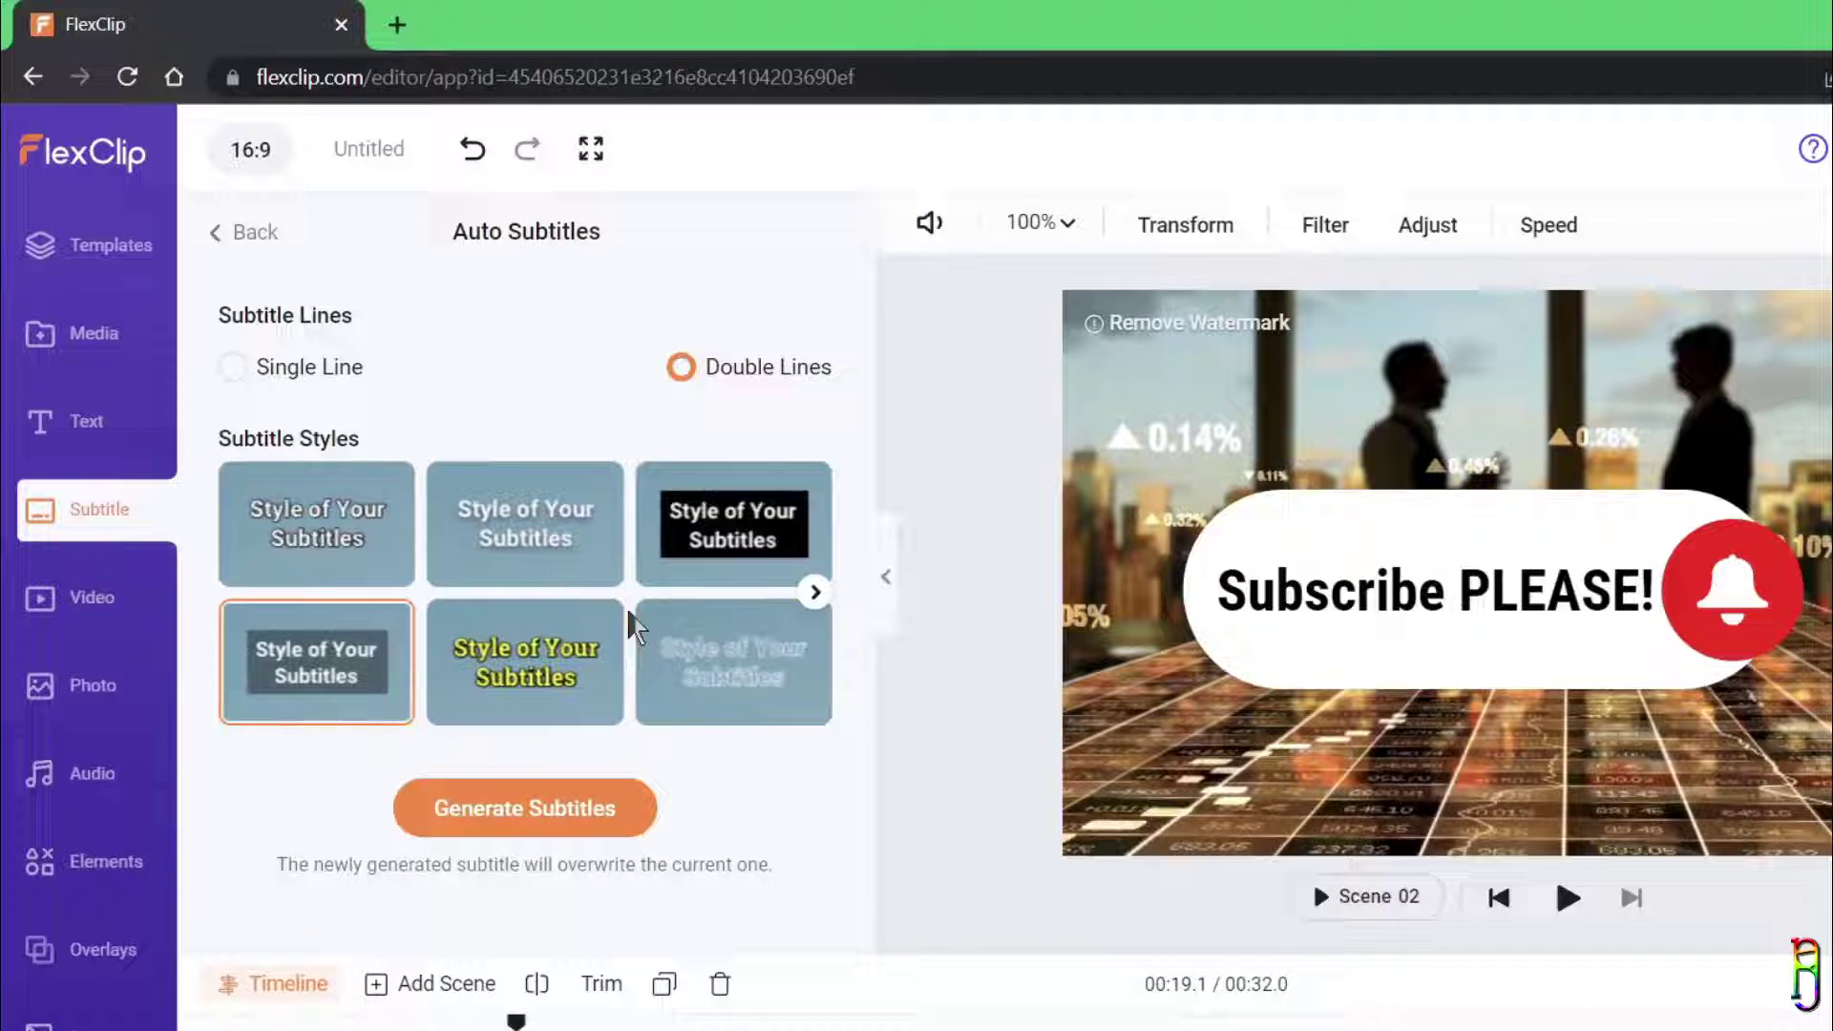
left_click(325, 563)
left_click(615, 666)
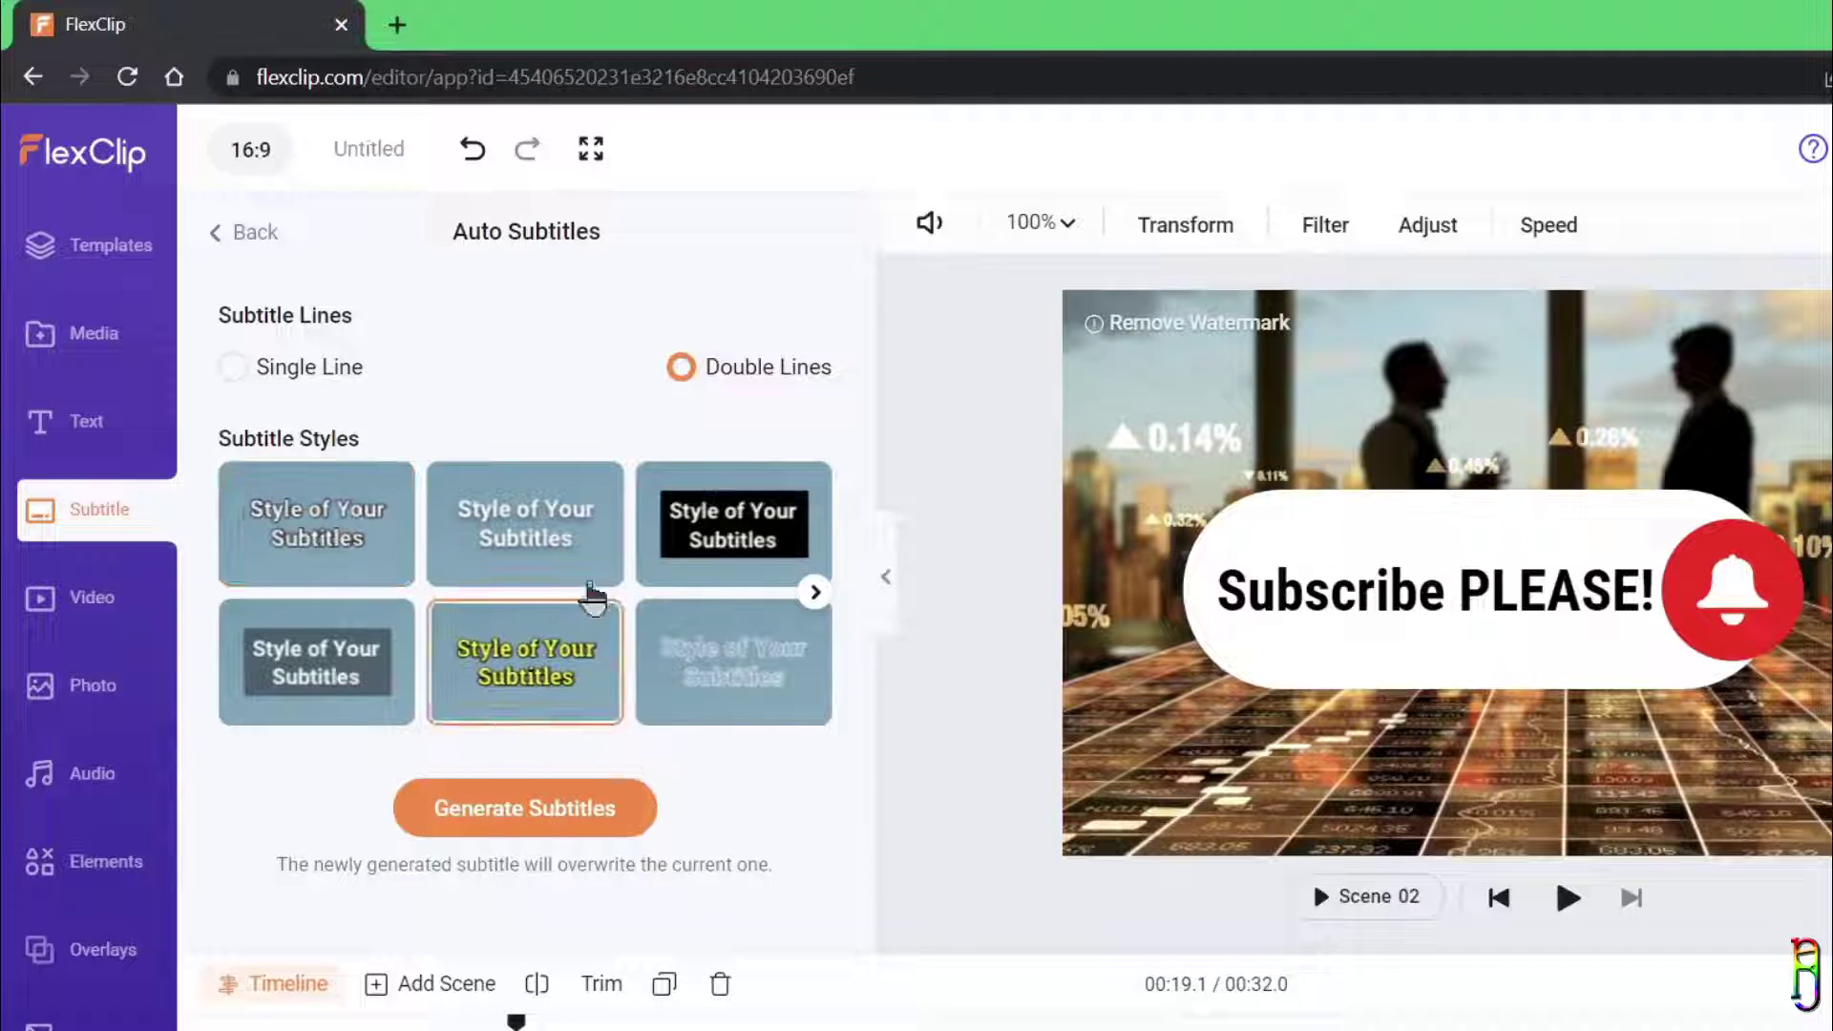
left_click(564, 811)
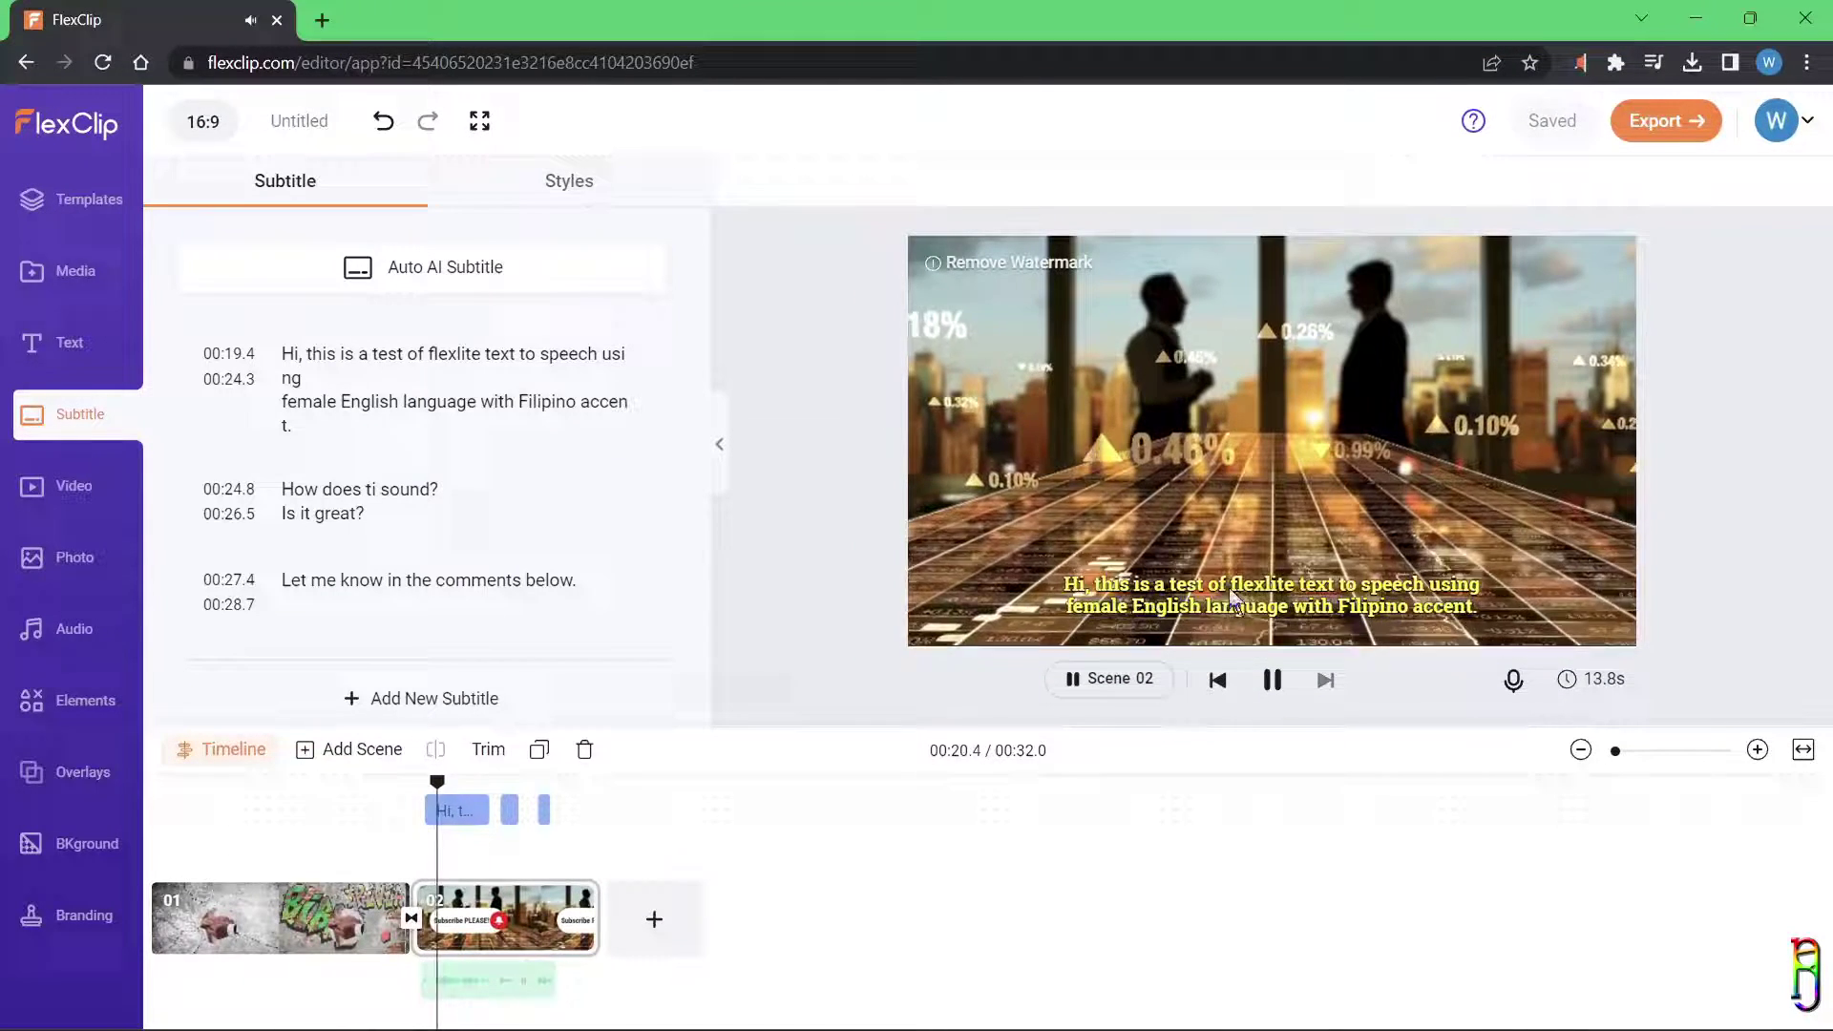
Step: Widen the first subtitle's box on the video
left_click(1219, 611)
left_click_drag(1520, 571, 1566, 544)
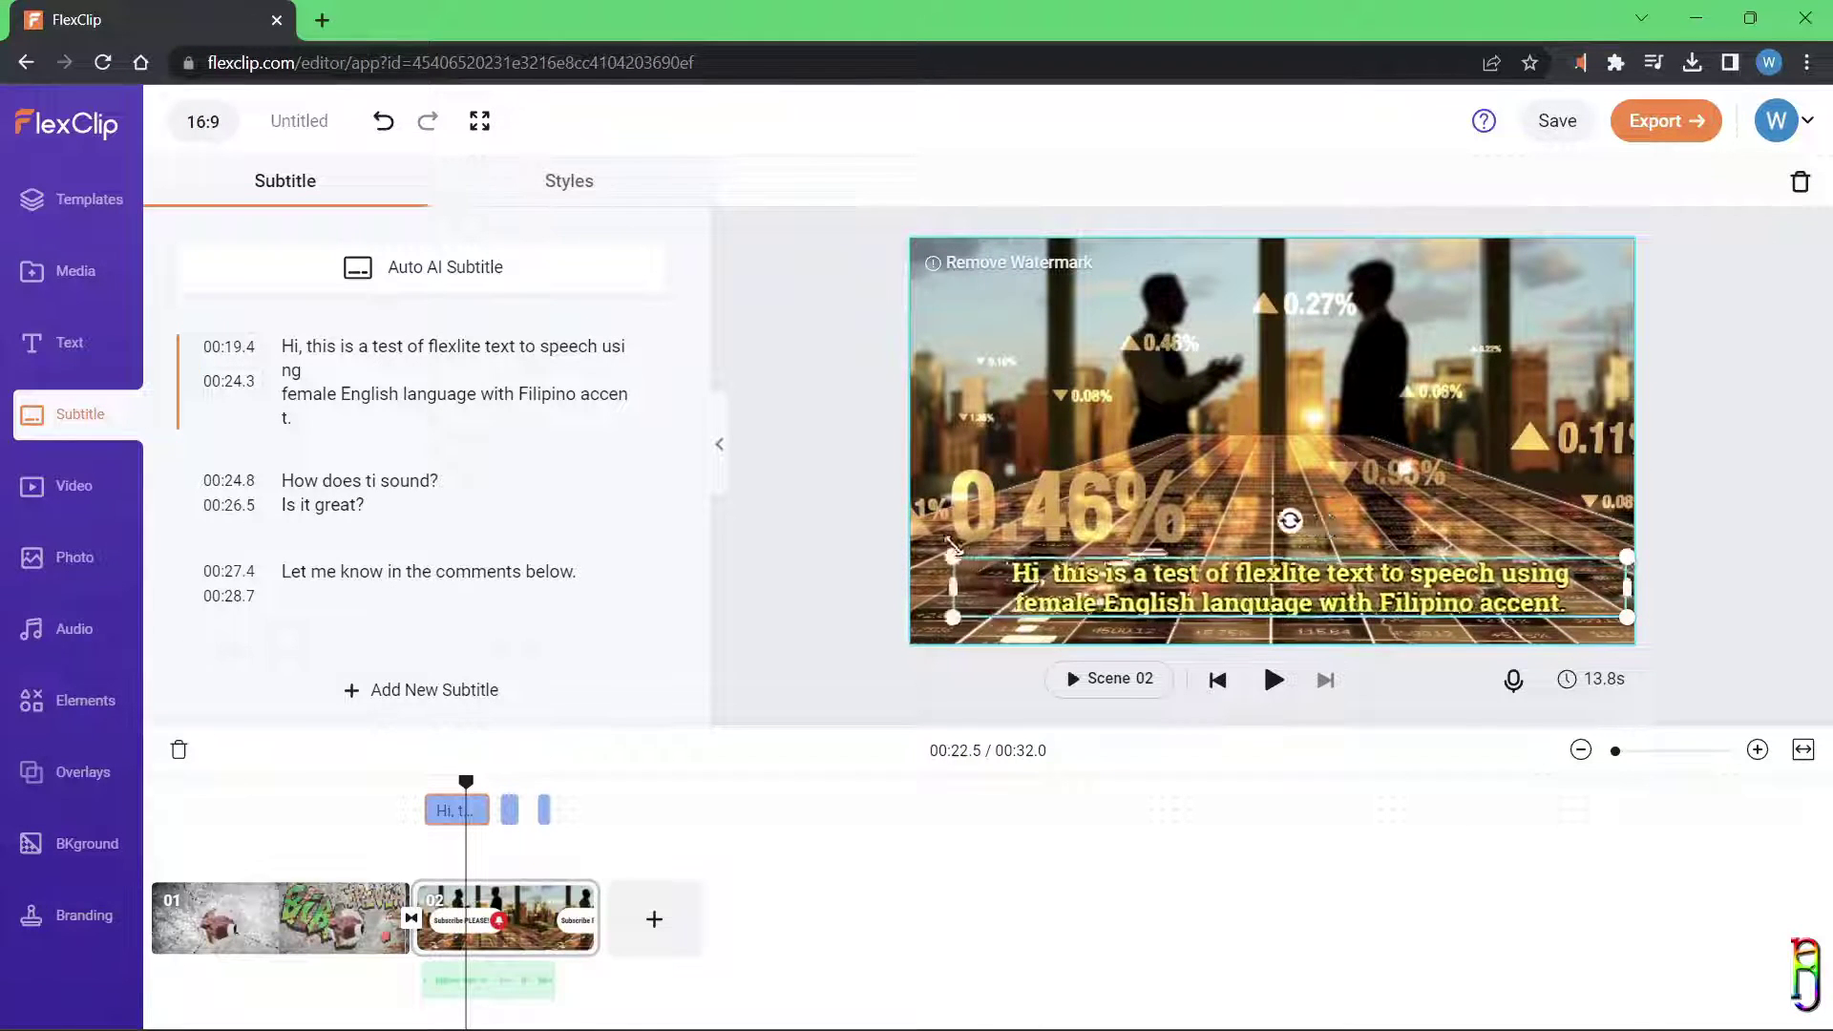
left_click_drag(918, 535, 928, 538)
Step: Correct 'flexlite' to 'FlexClip' in the first subtitle and play scene 02 to check
left_click(1031, 576)
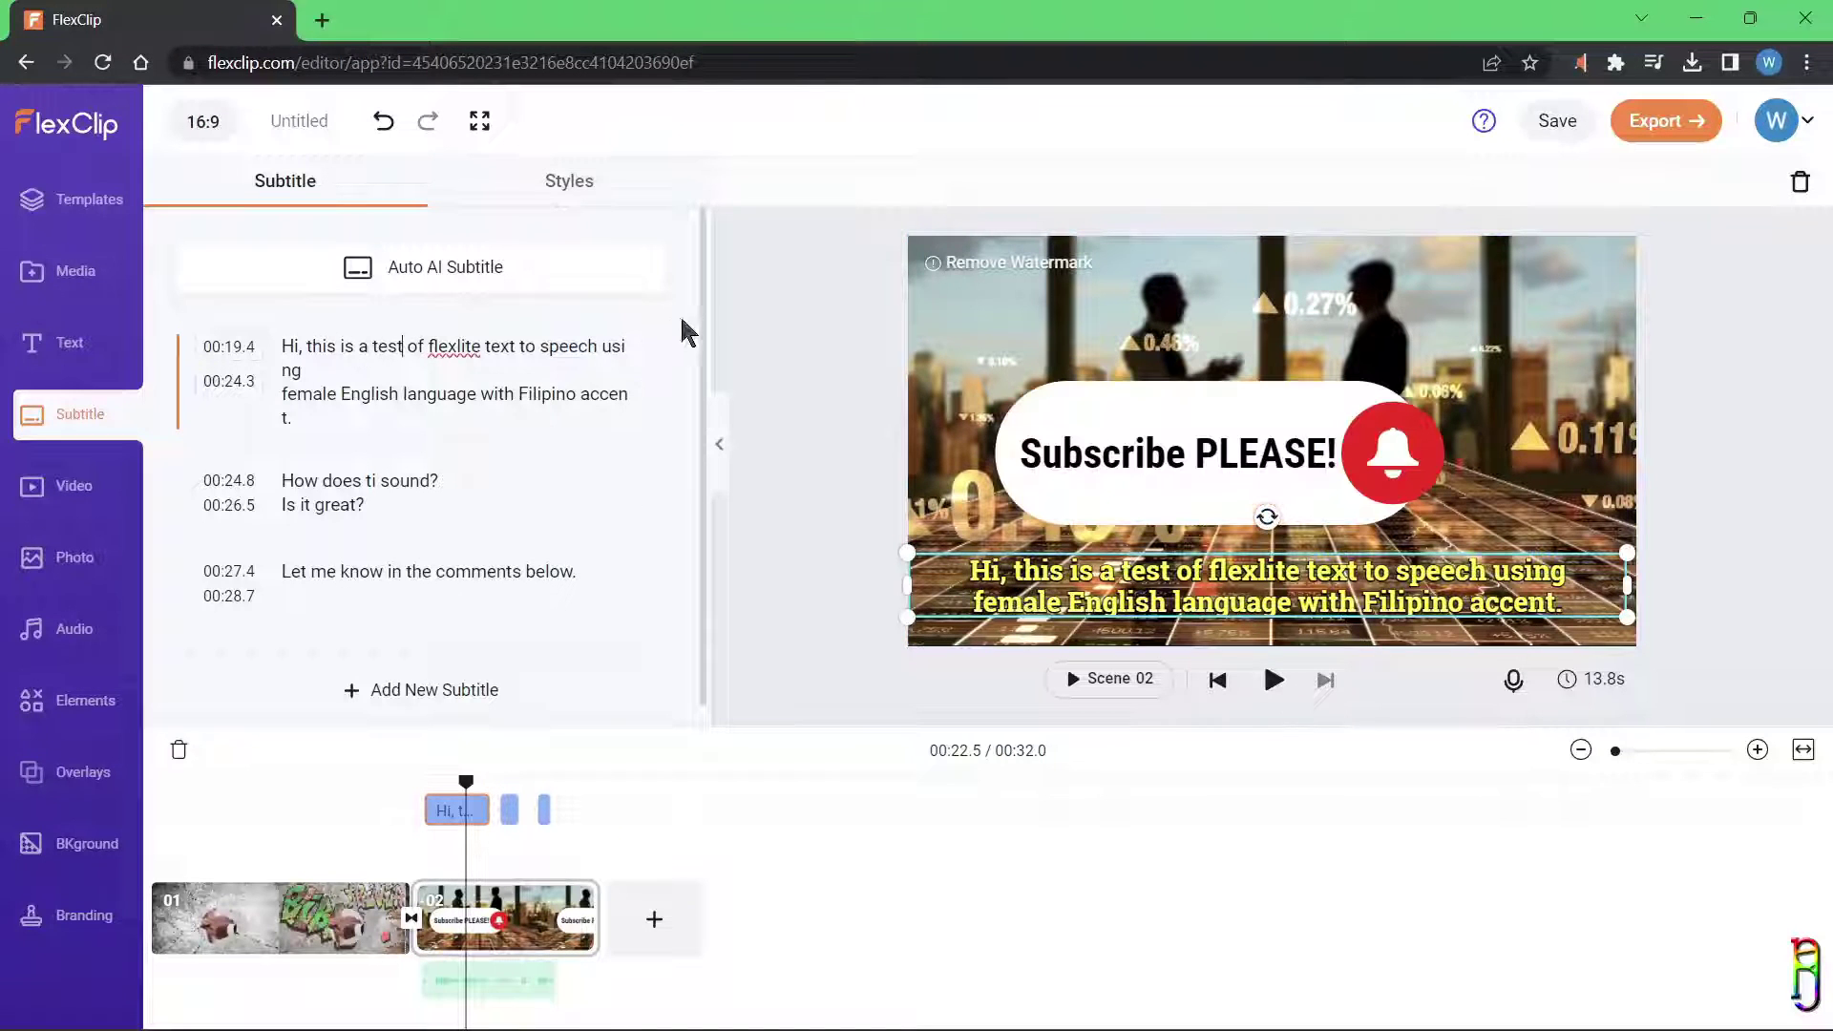
key("Right")
key("Delete")
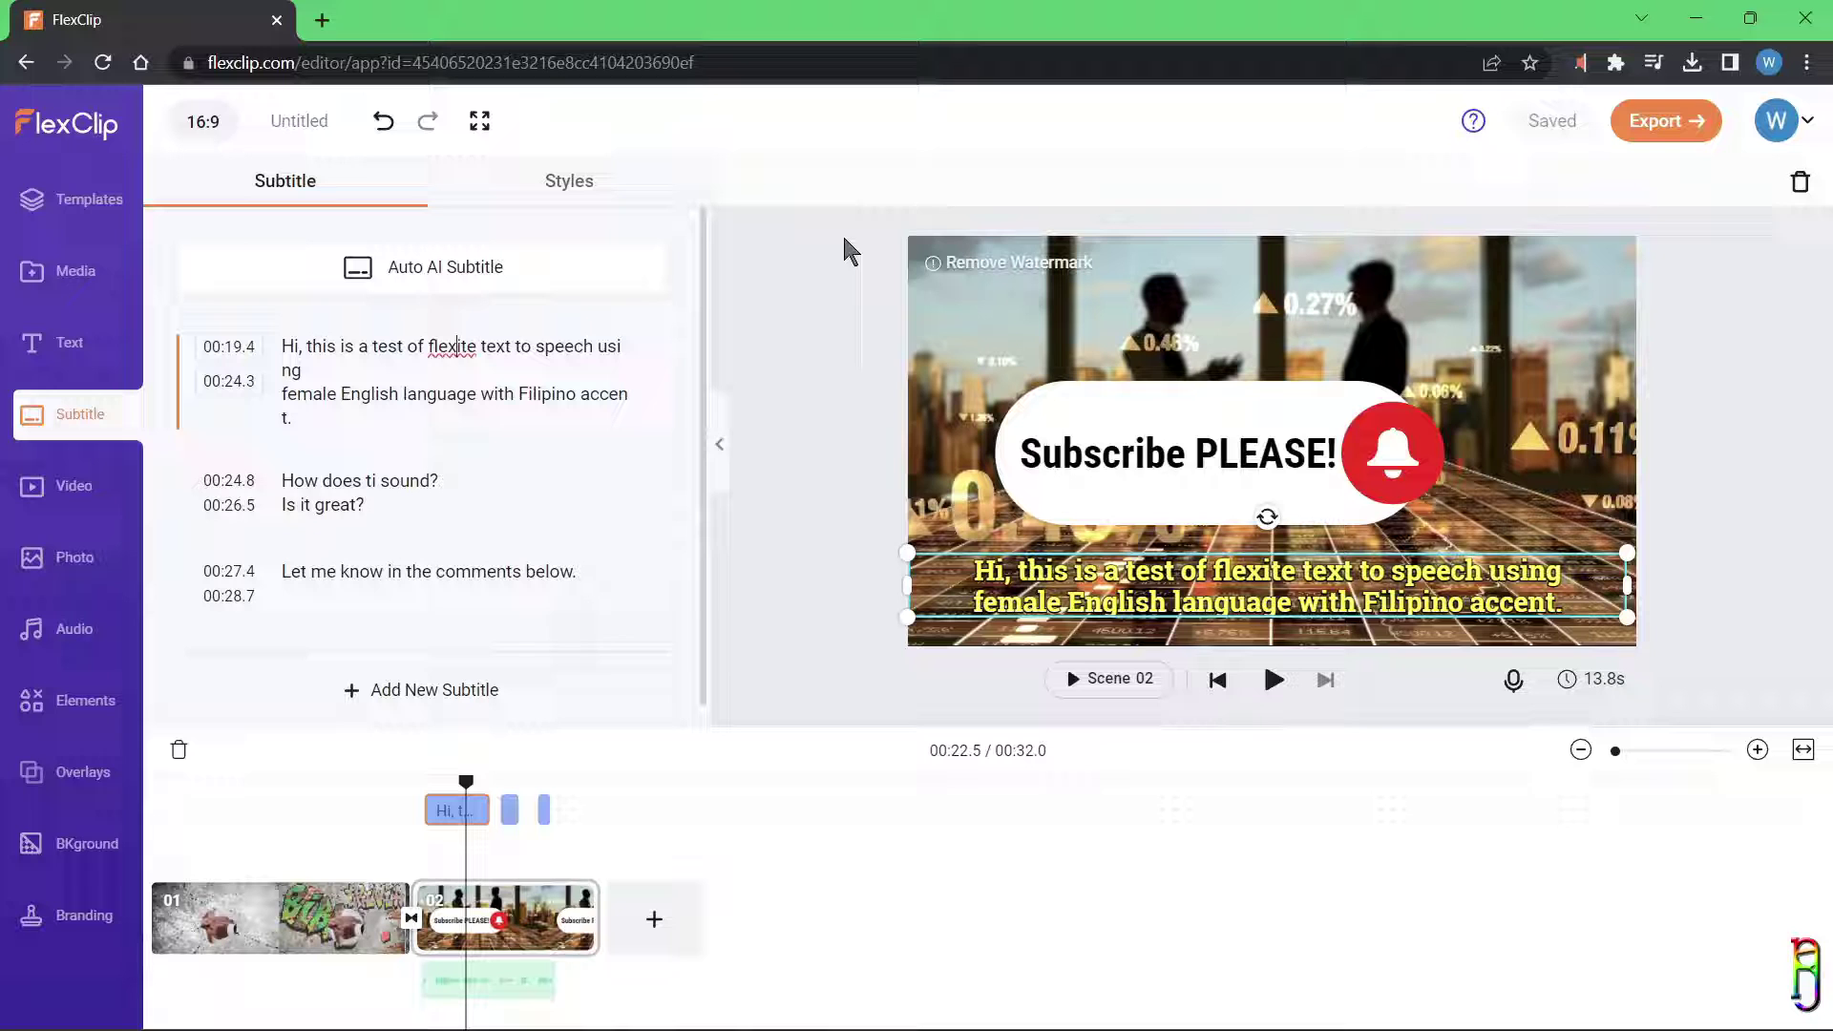
key("Right")
key("Right")
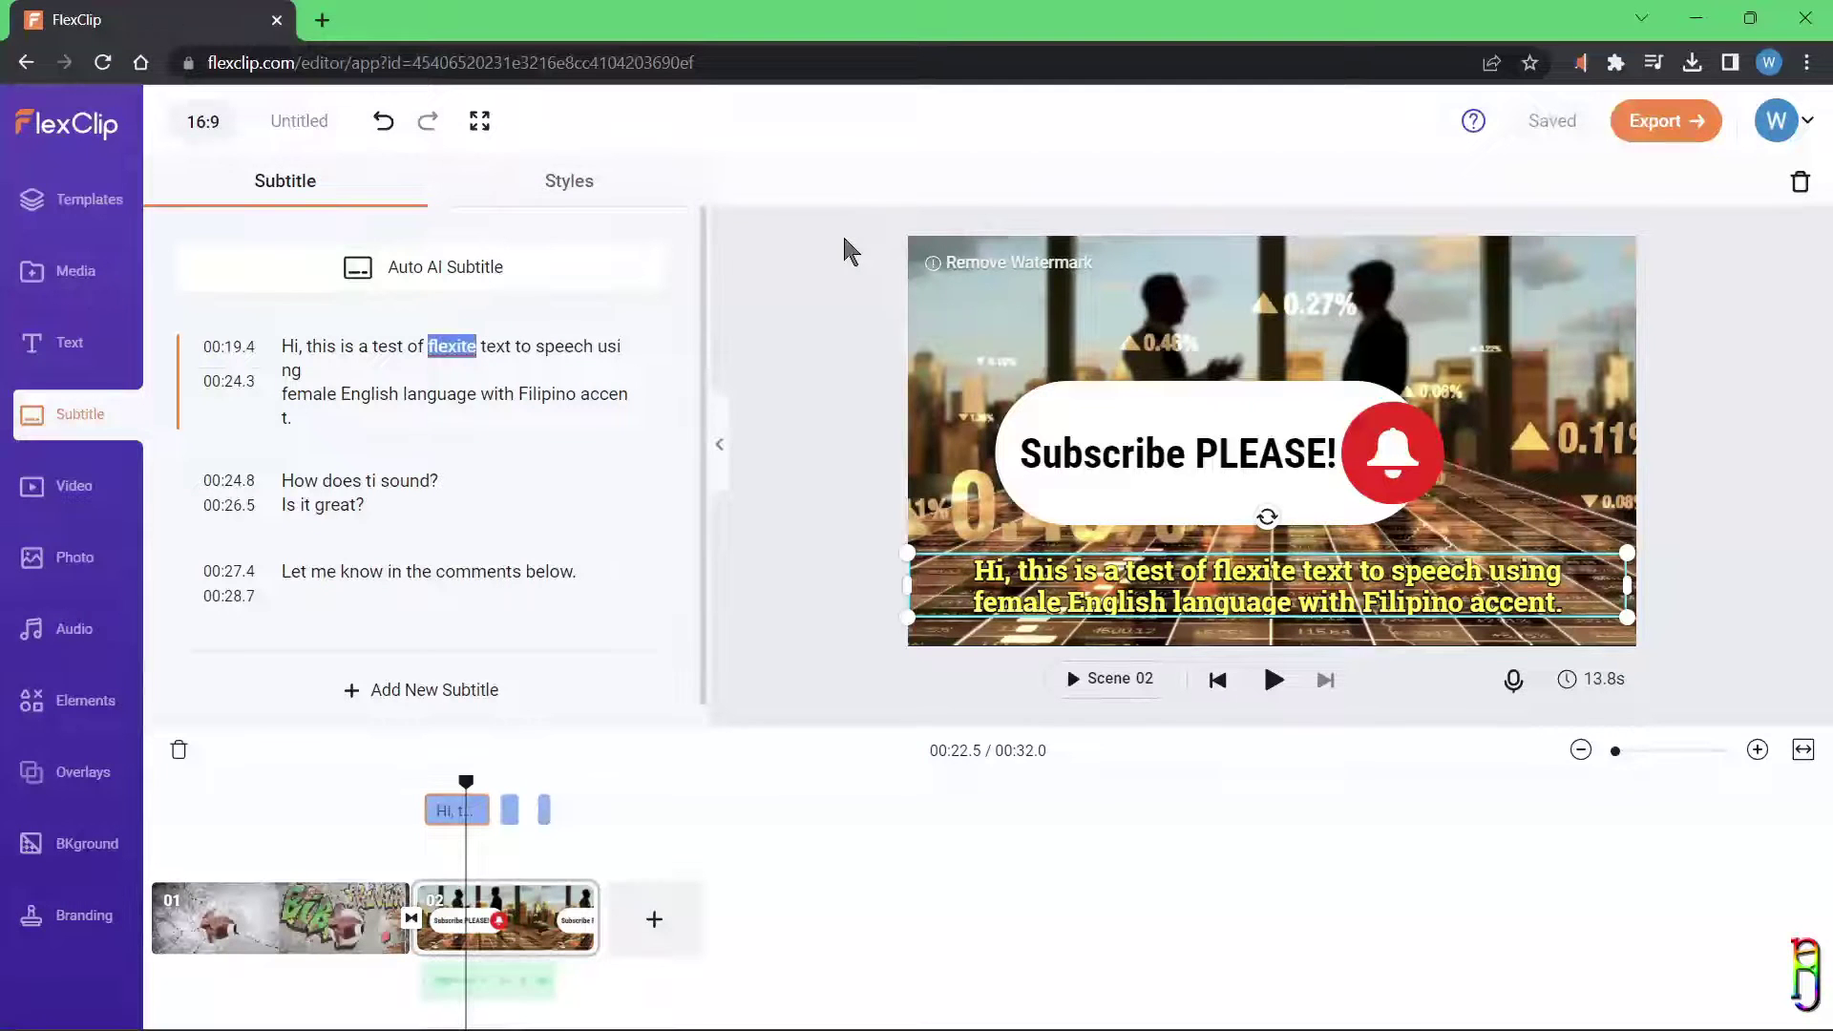
type("FlexClip")
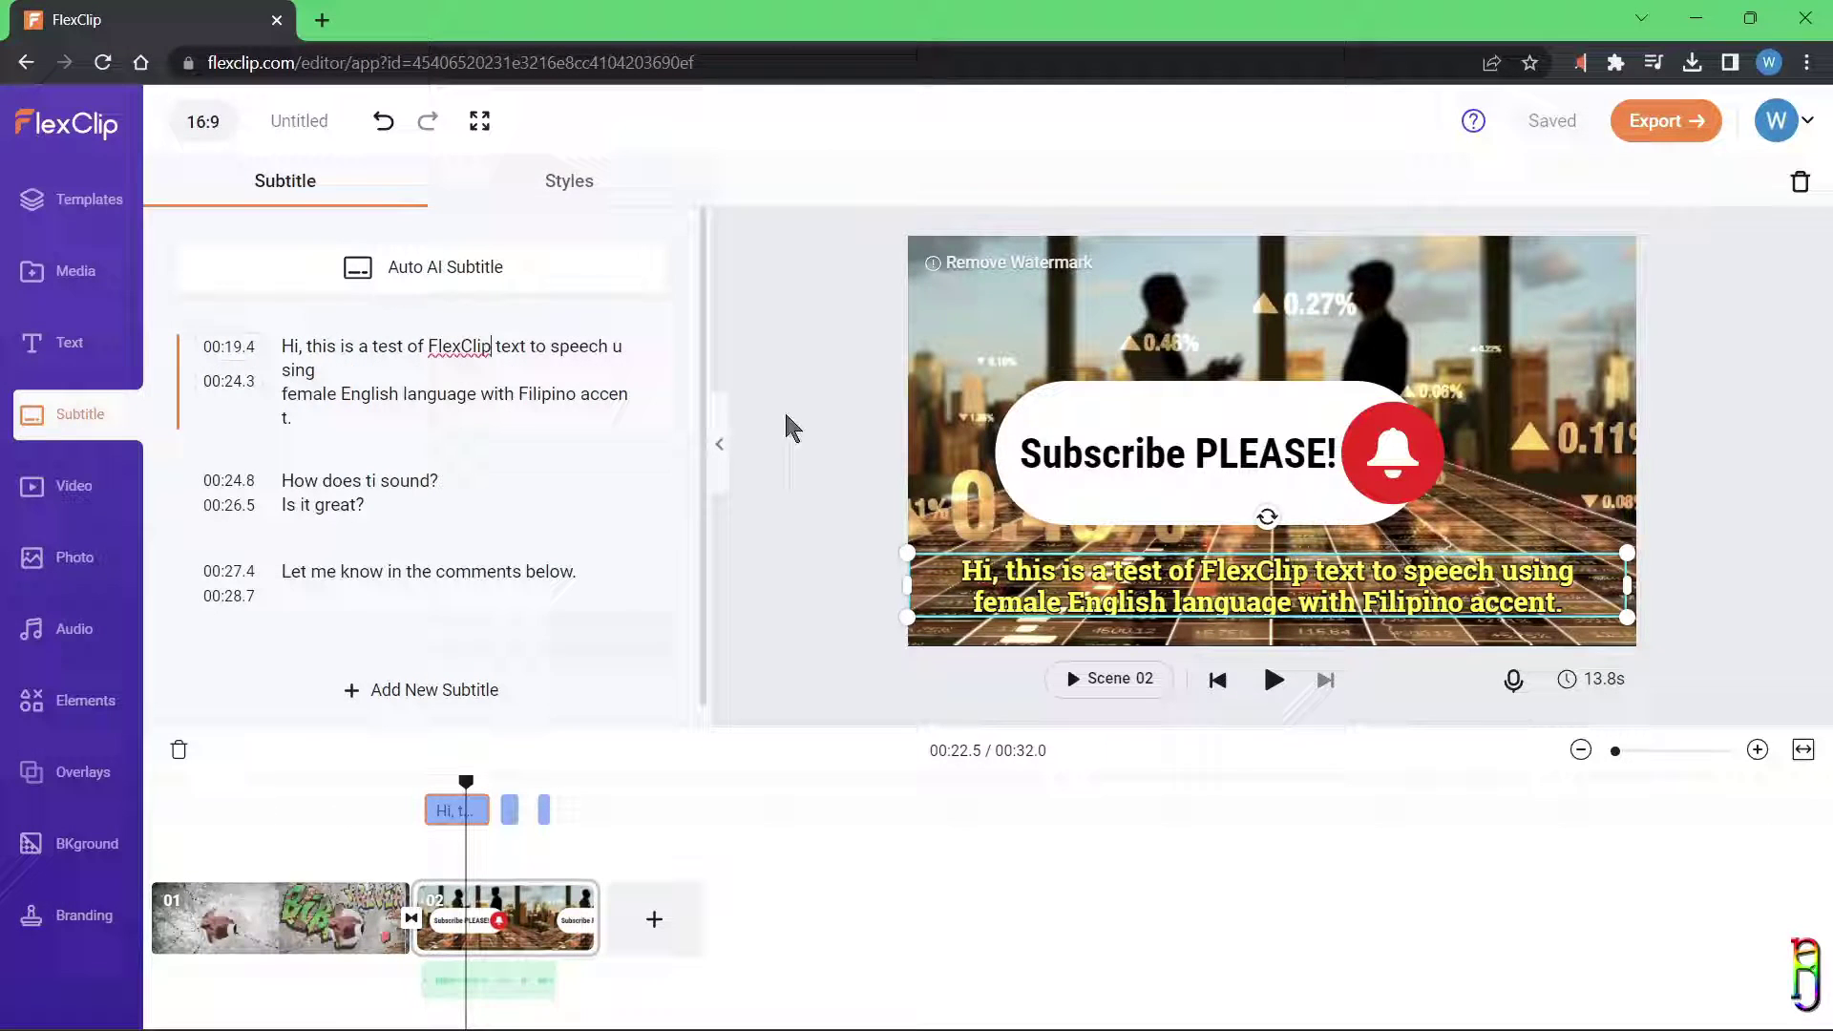
left_click(458, 778)
key("space")
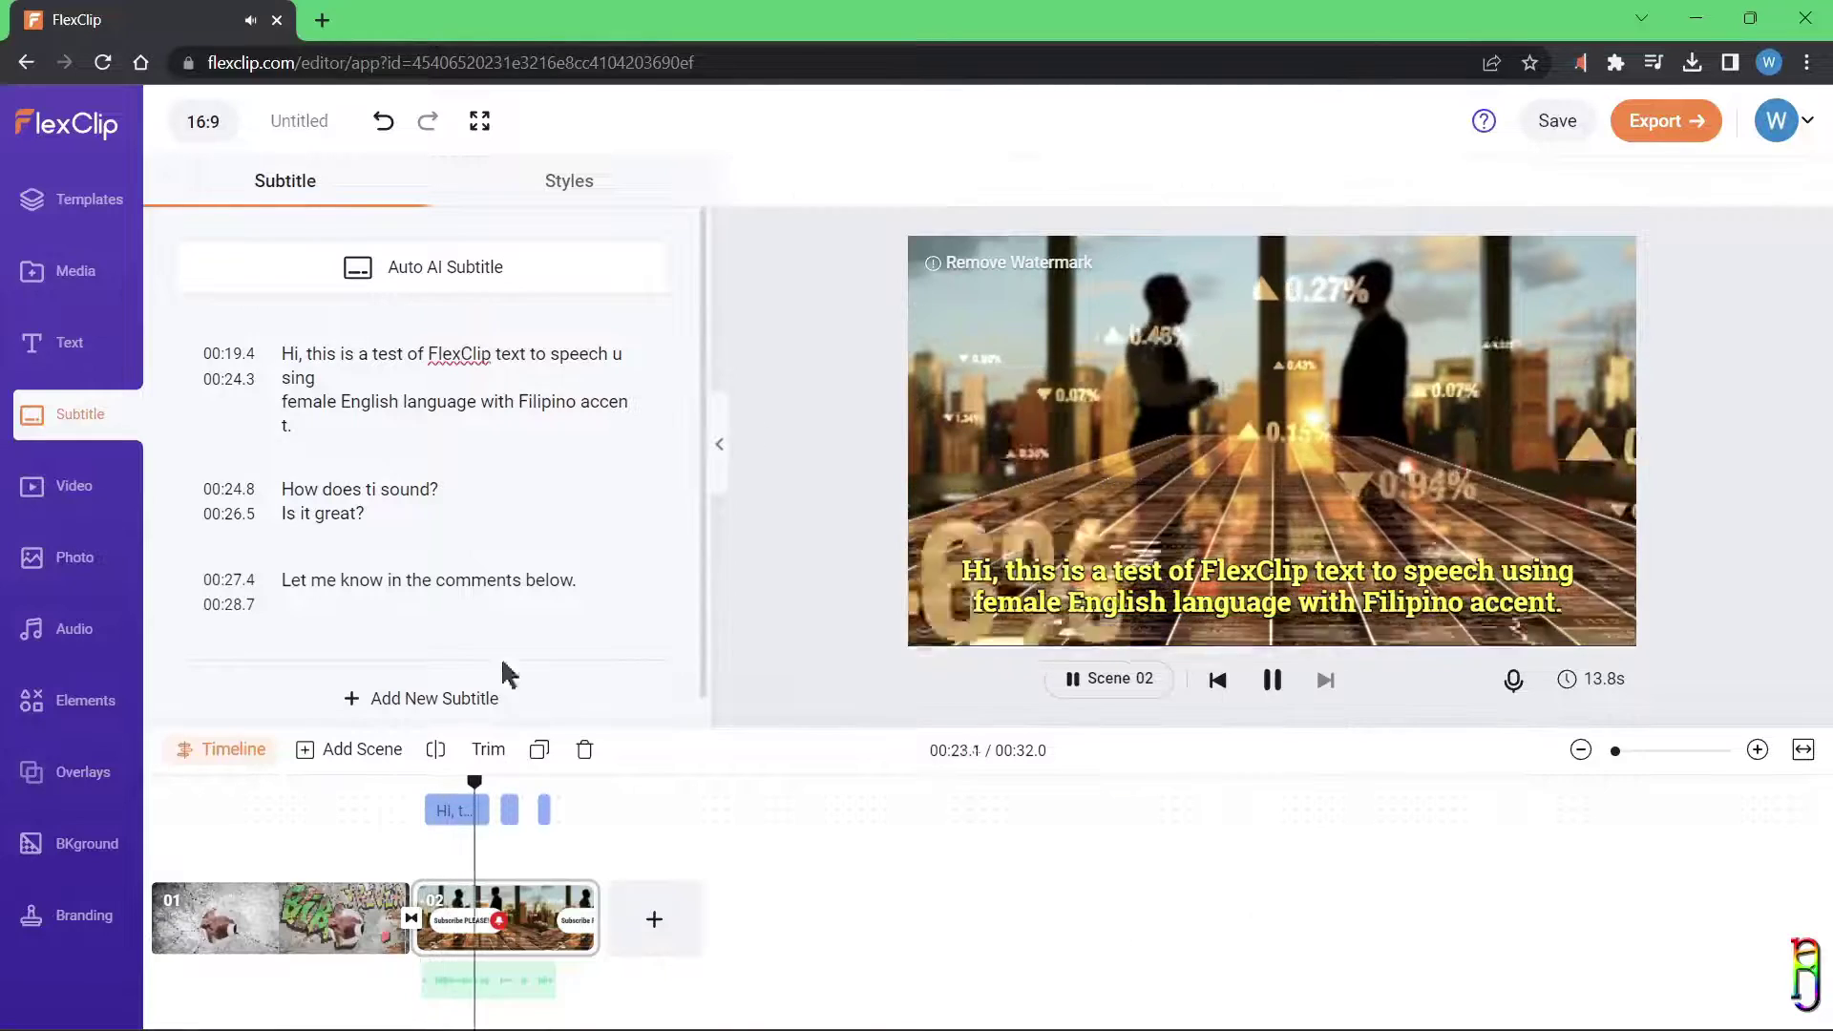
left_click(615, 783)
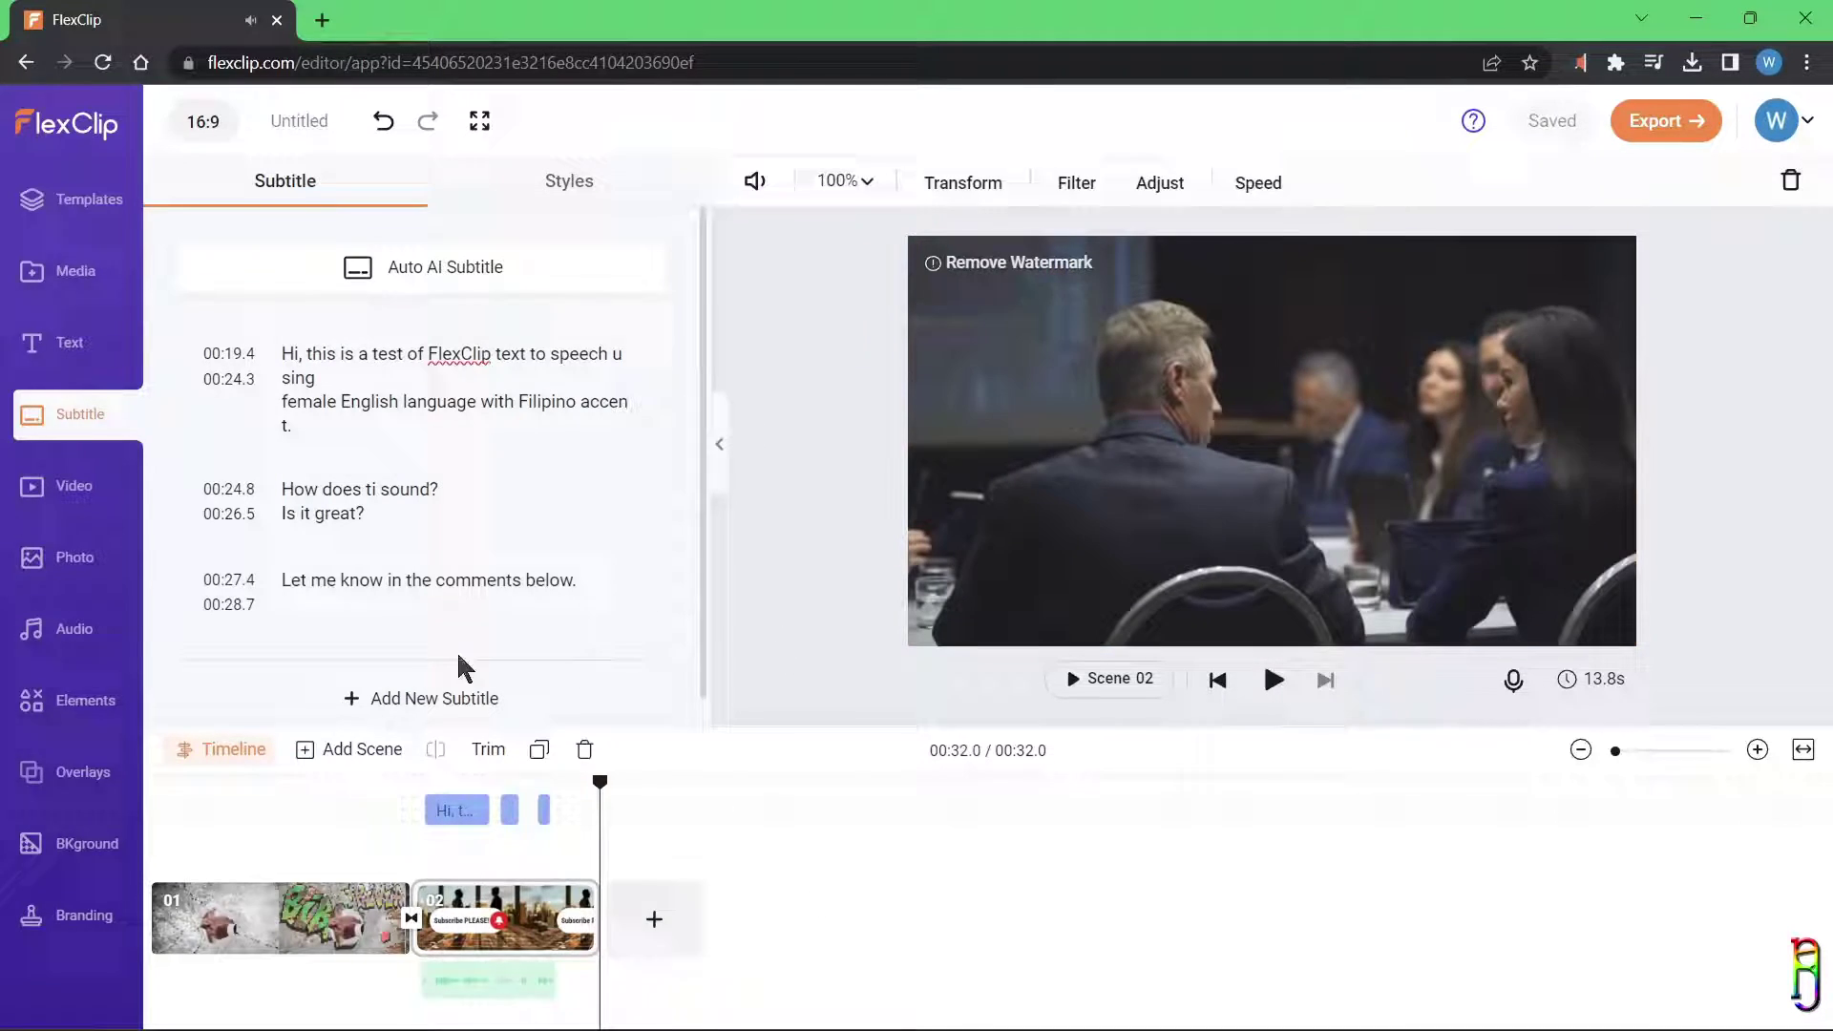
left_click(511, 802)
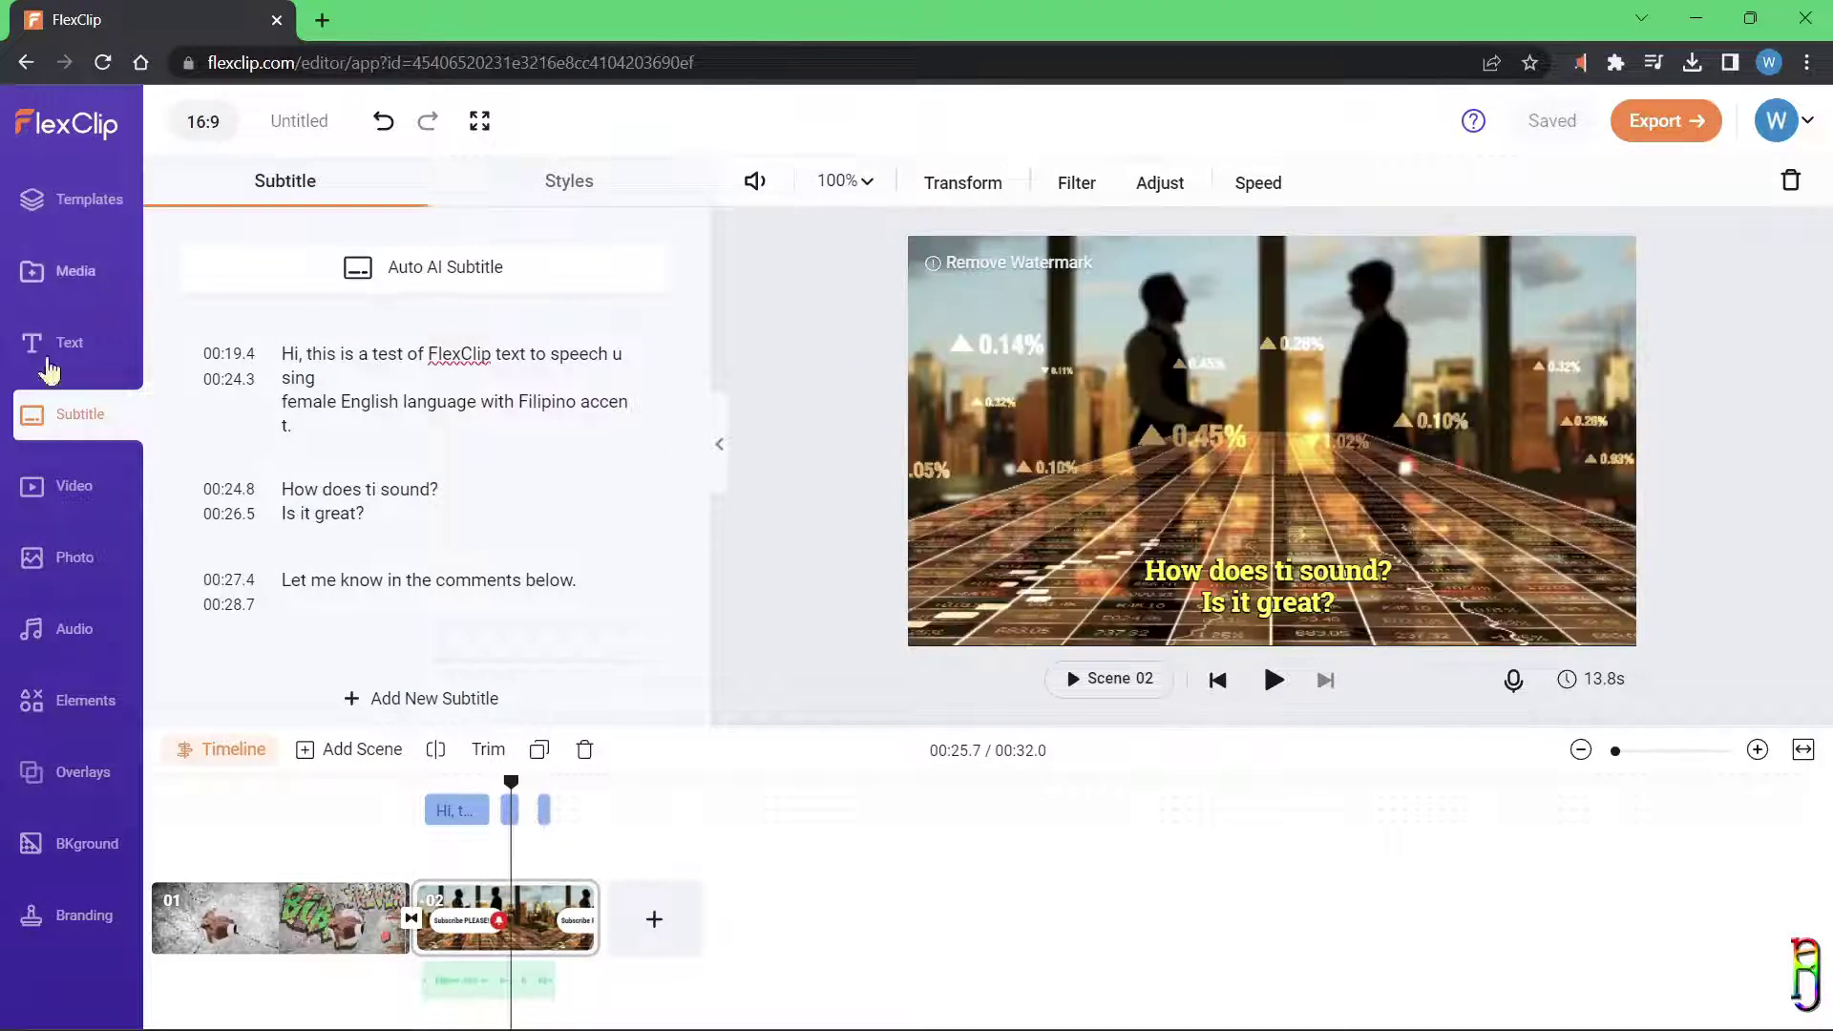
Step: Preview the hamster stock photo and drop it onto the canvas
left_click(75, 556)
scroll(439, 439, "down", 10)
left_click_drag(342, 649, 363, 536)
left_click(341, 650)
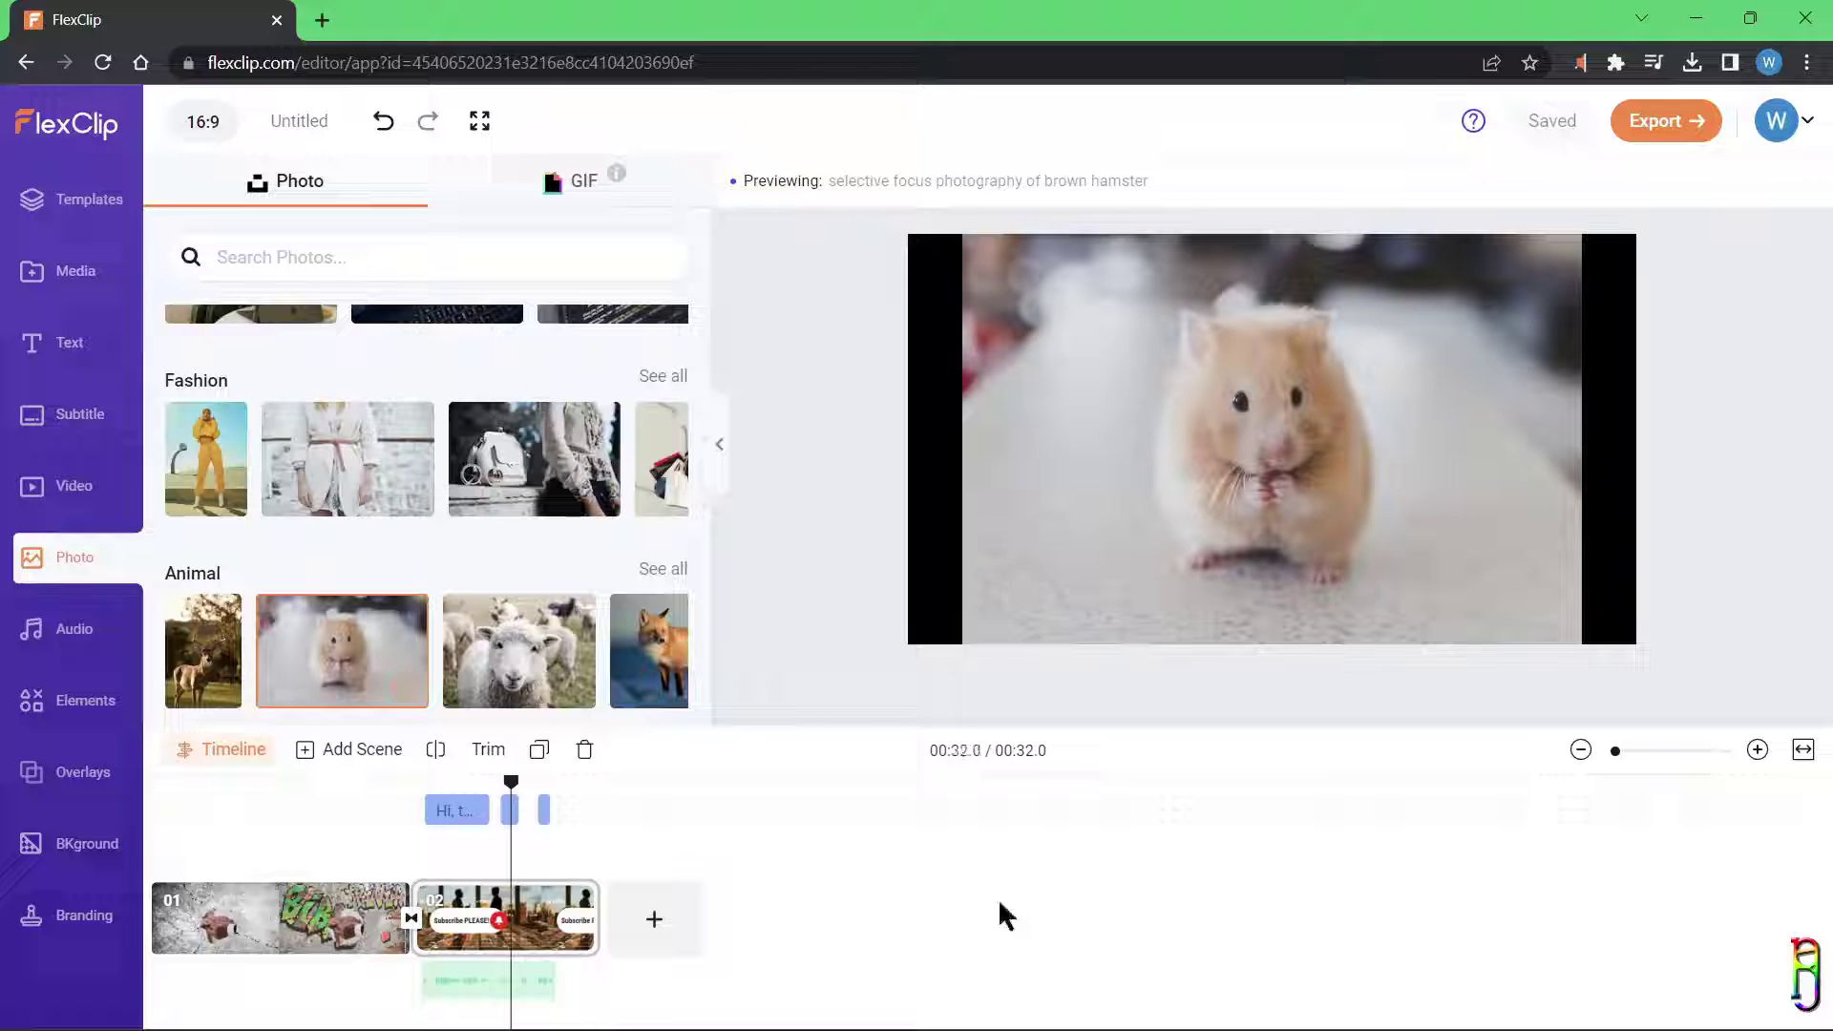
left_click(546, 894)
left_click_drag(341, 649, 1476, 304)
left_click_drag(1577, 471, 325, 516)
Step: Select scene 01 at 00:04.0 and move the hamster photo against the canvas's left edge
left_click(229, 912)
mouse_move(227, 785)
left_mouse_down()
mouse_move(176, 785)
mouse_move(208, 807)
mouse_move(262, 802)
left_mouse_up()
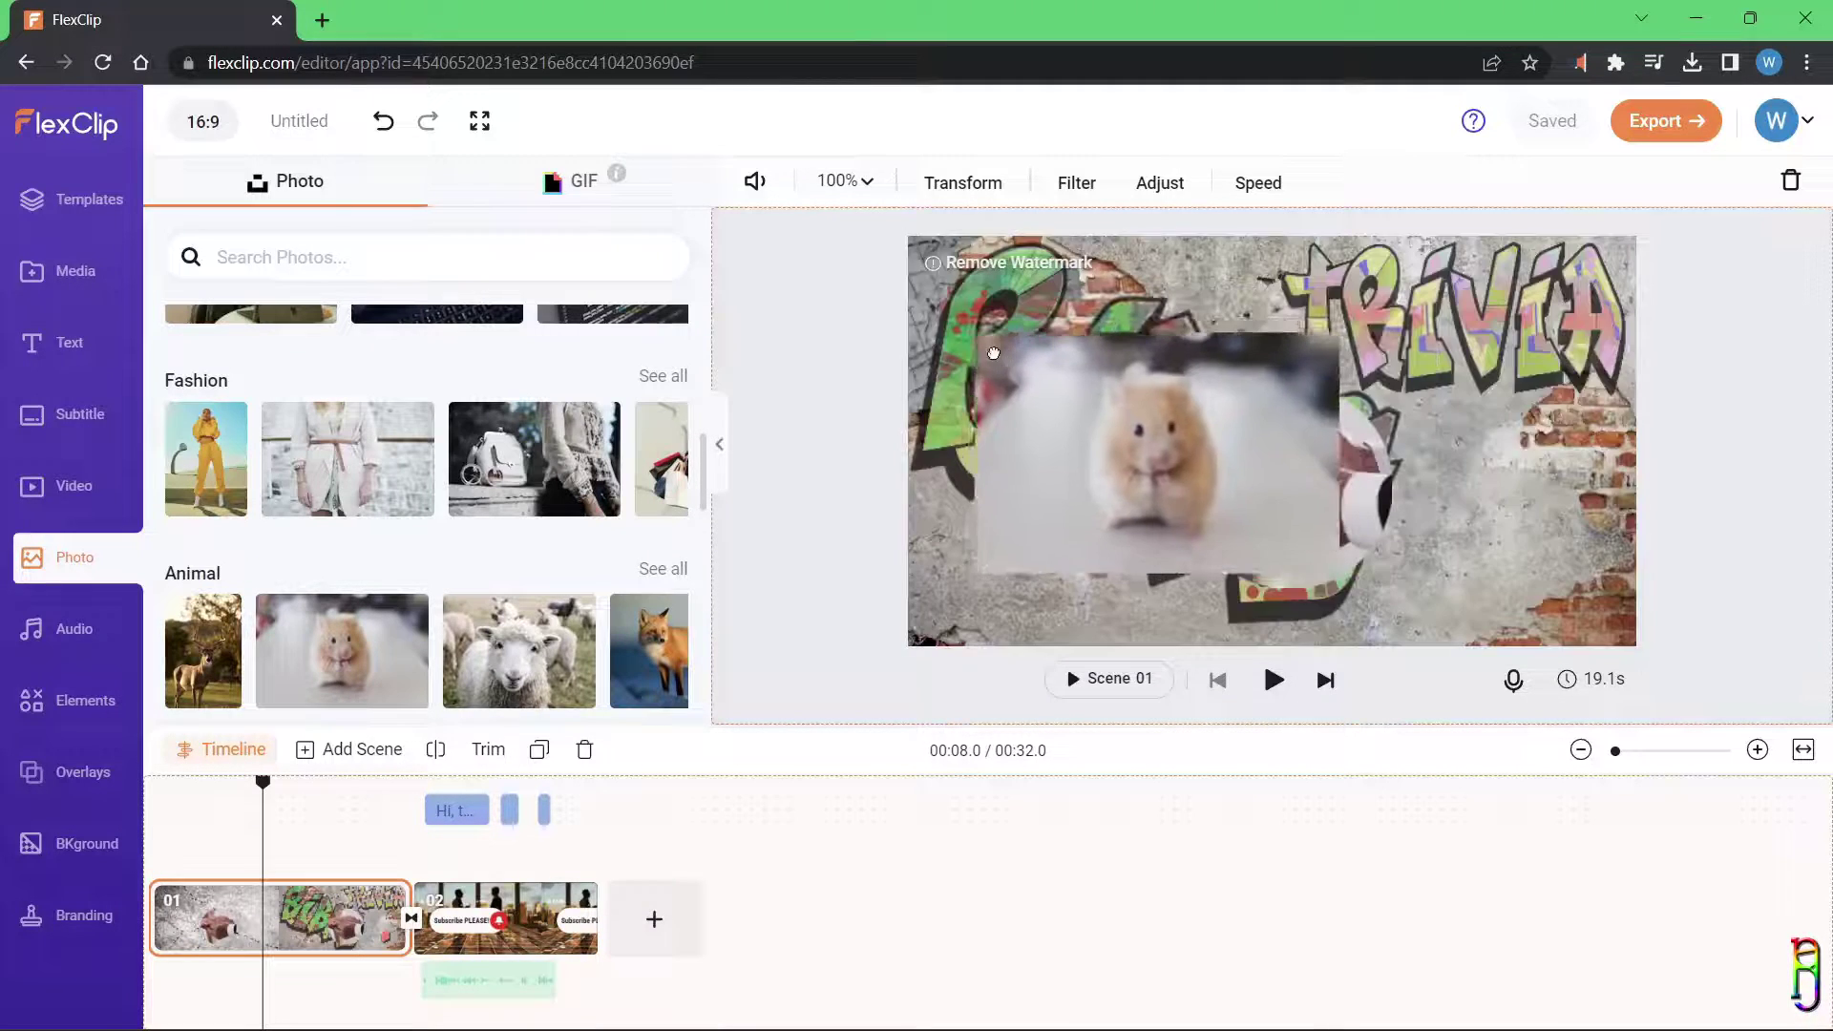
left_click(1075, 341)
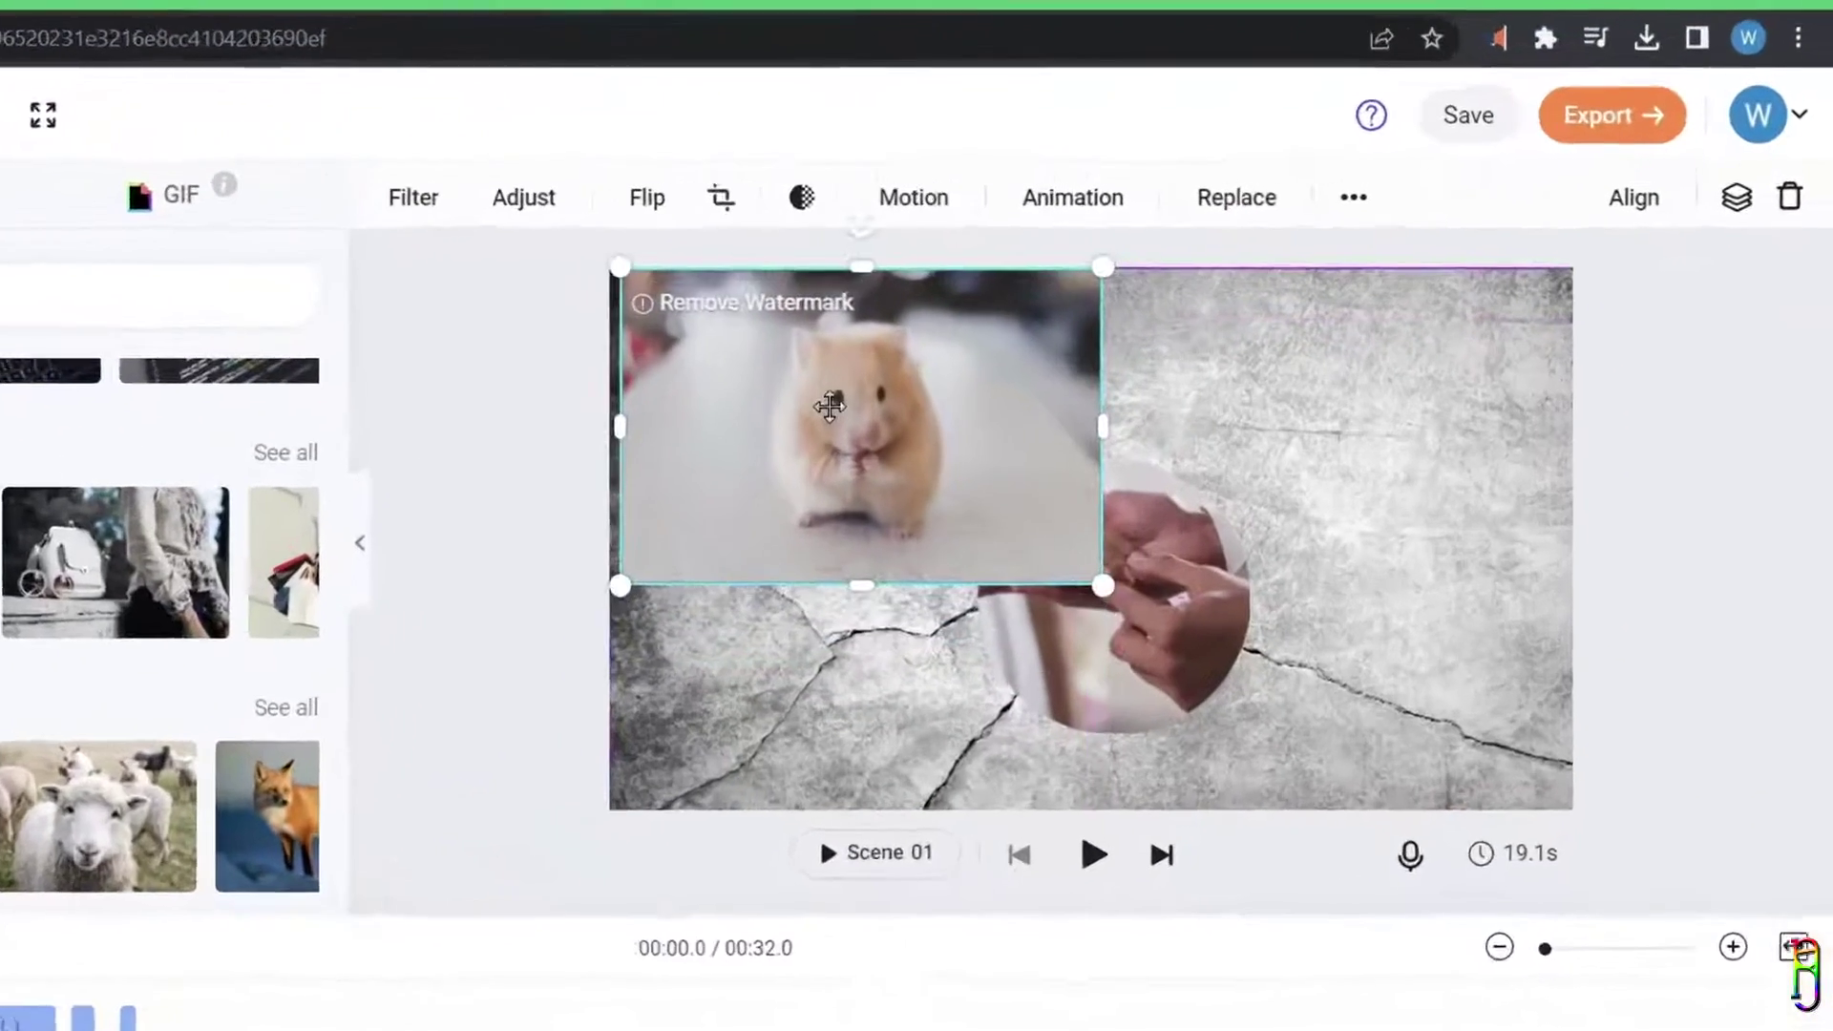
left_click_drag(829, 406, 818, 460)
left_click(1353, 197)
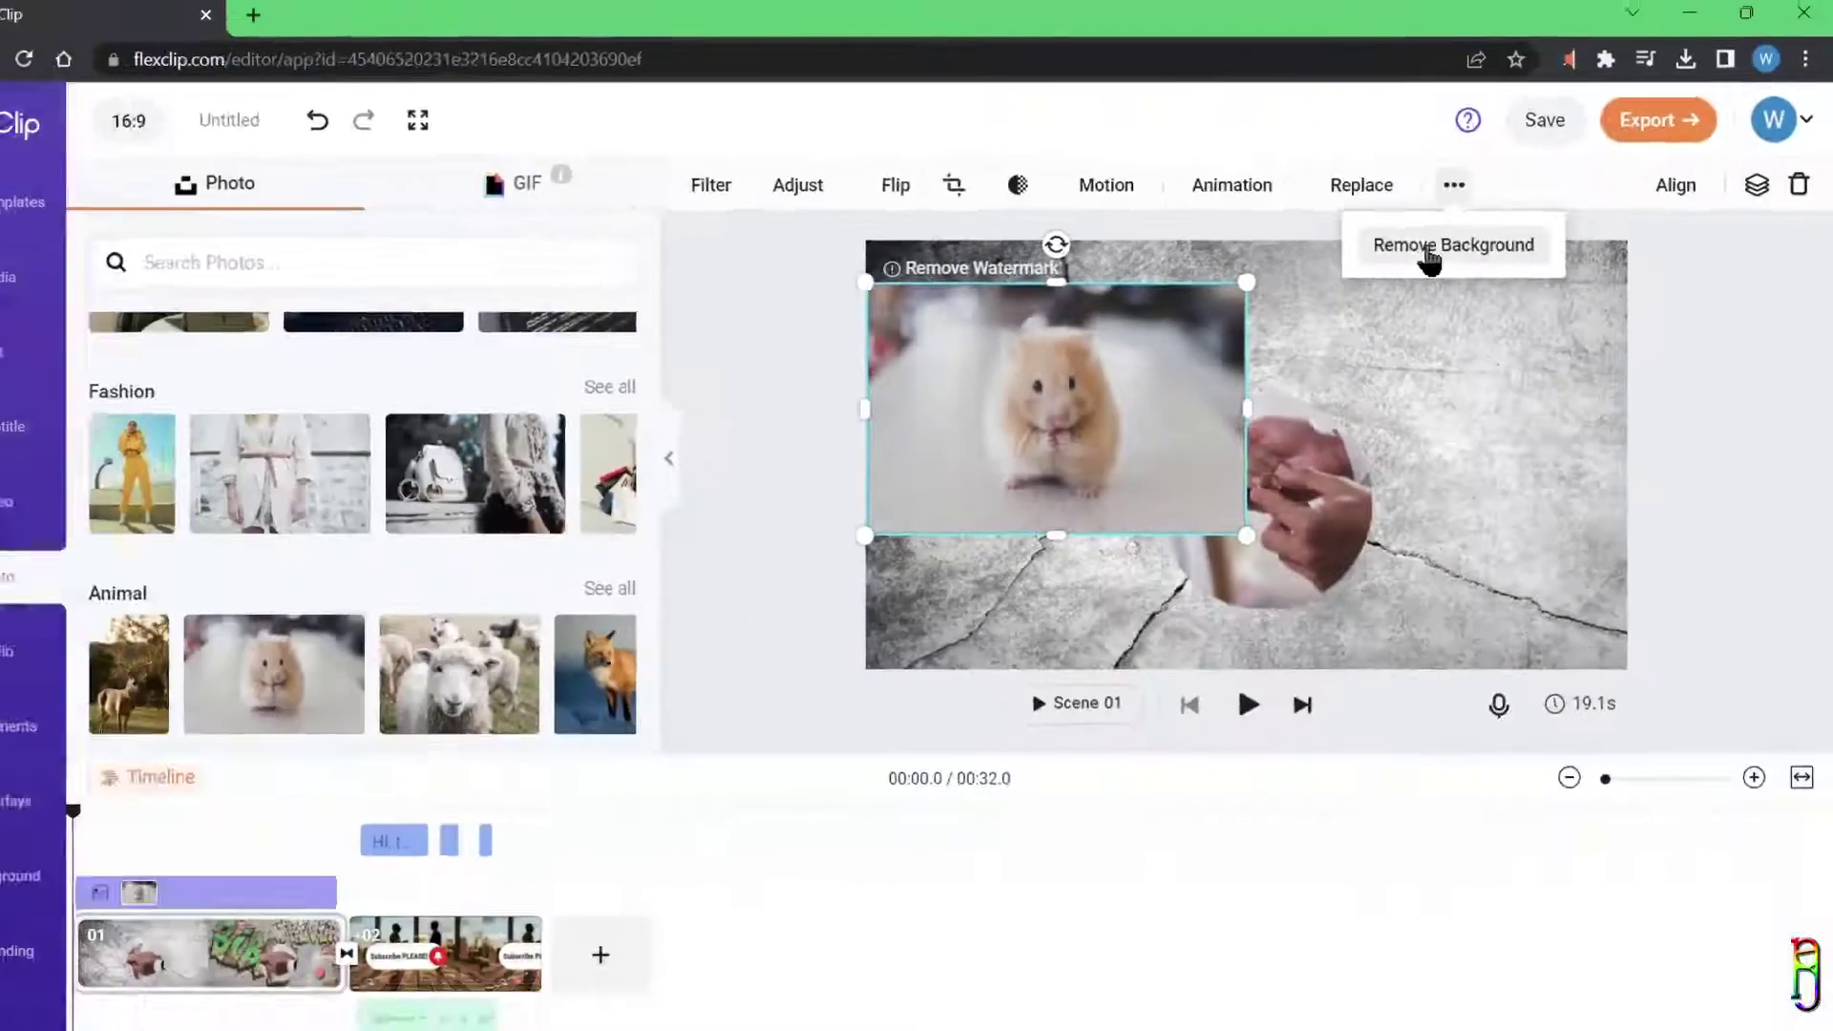
Step: Remove the hamster photo's background, trying Erase and Restore, and apply the cut-out
left_click(840, 409)
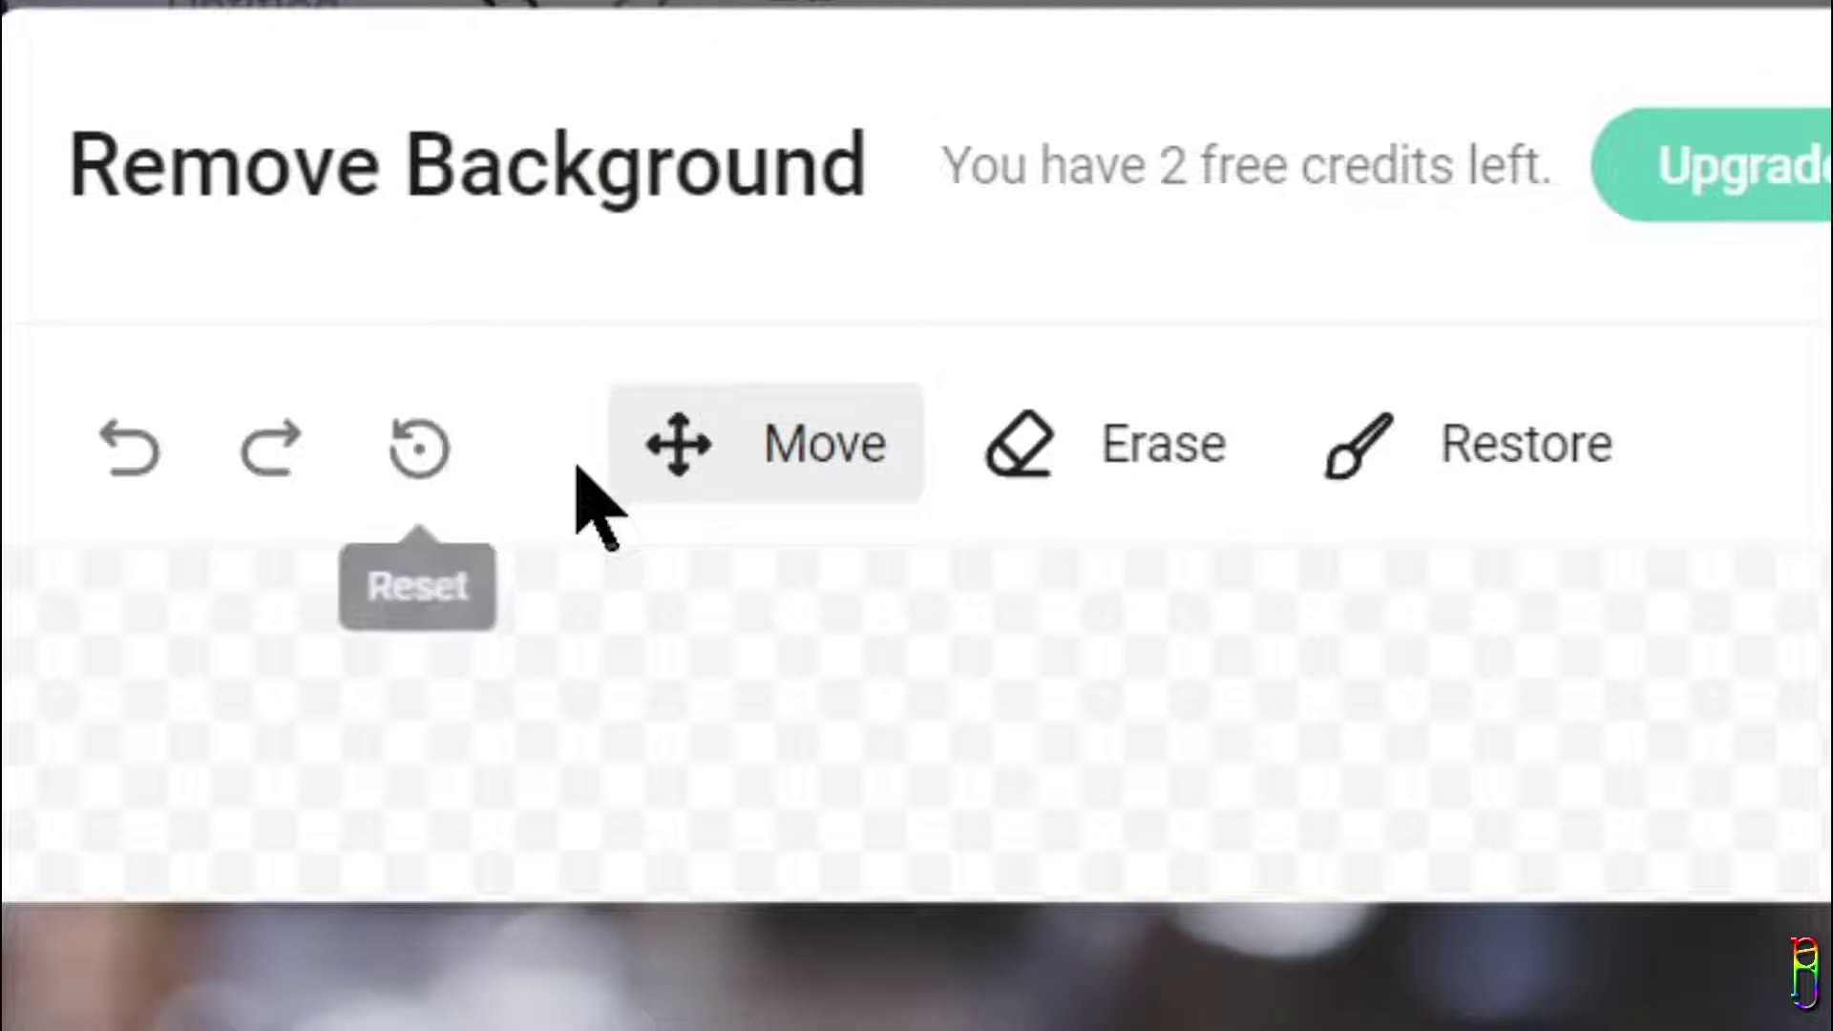
left_click(592, 272)
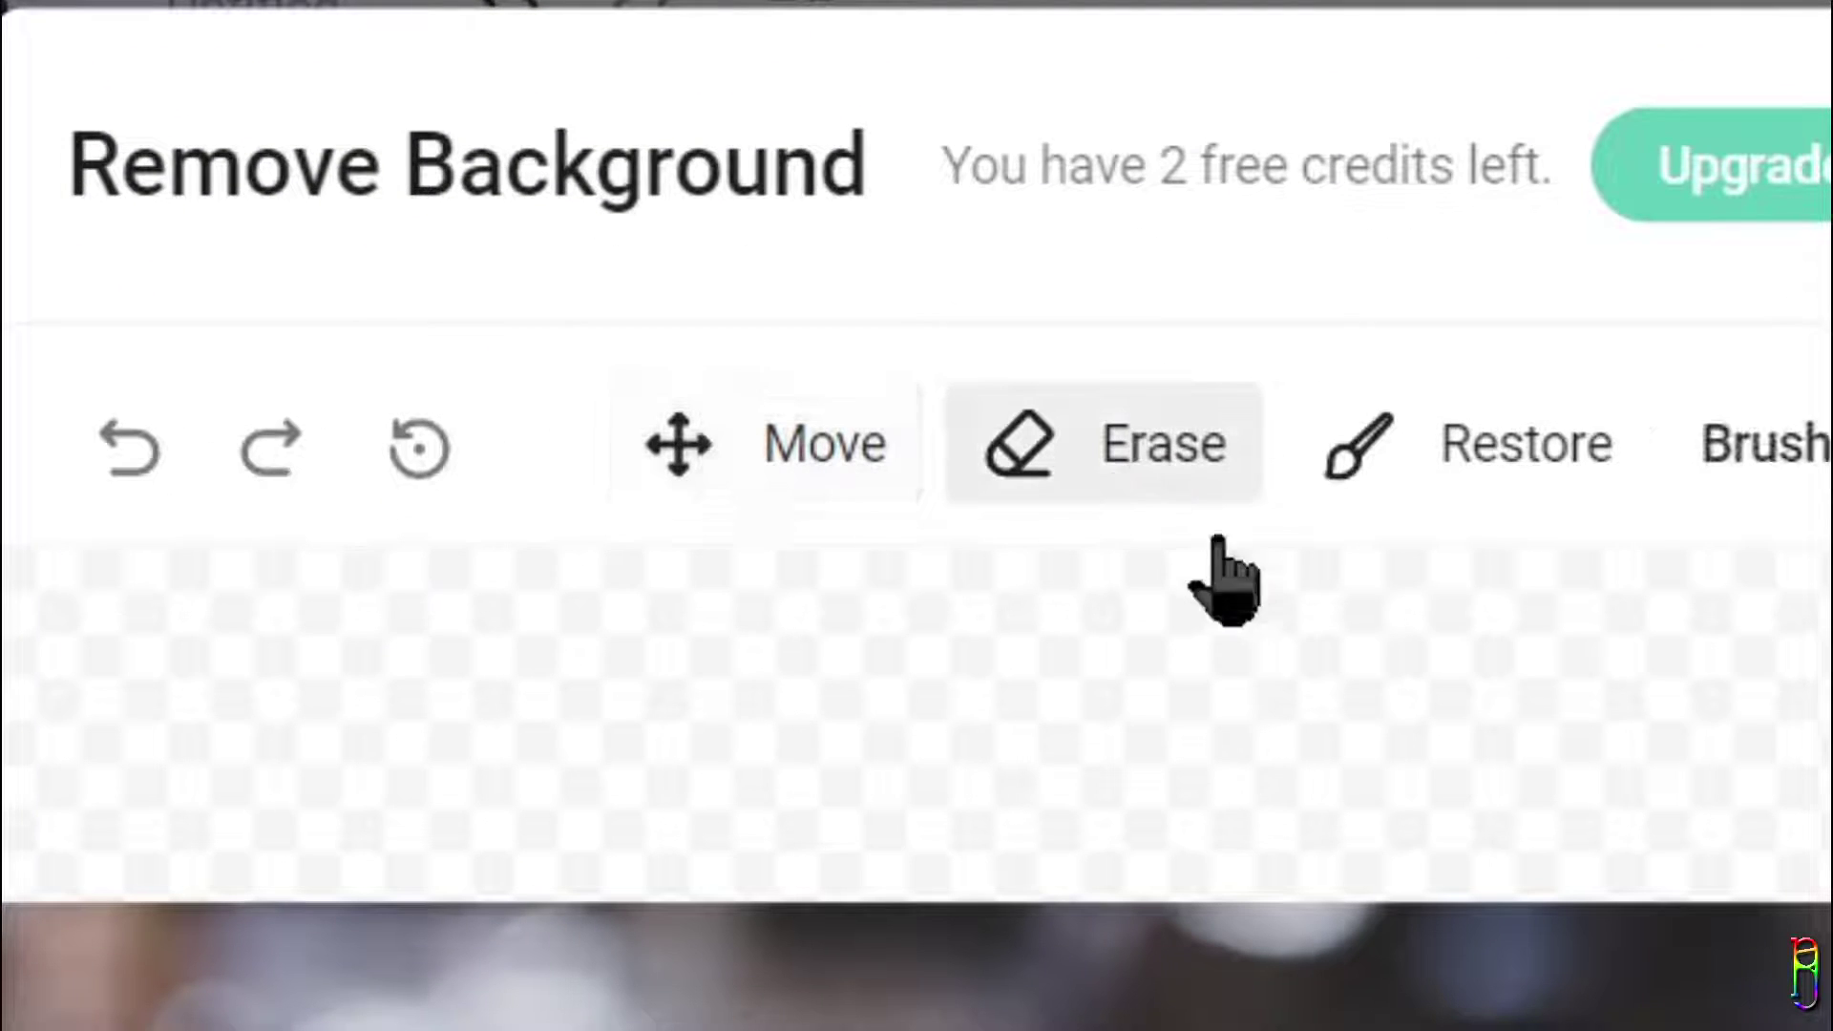
left_click(1514, 463)
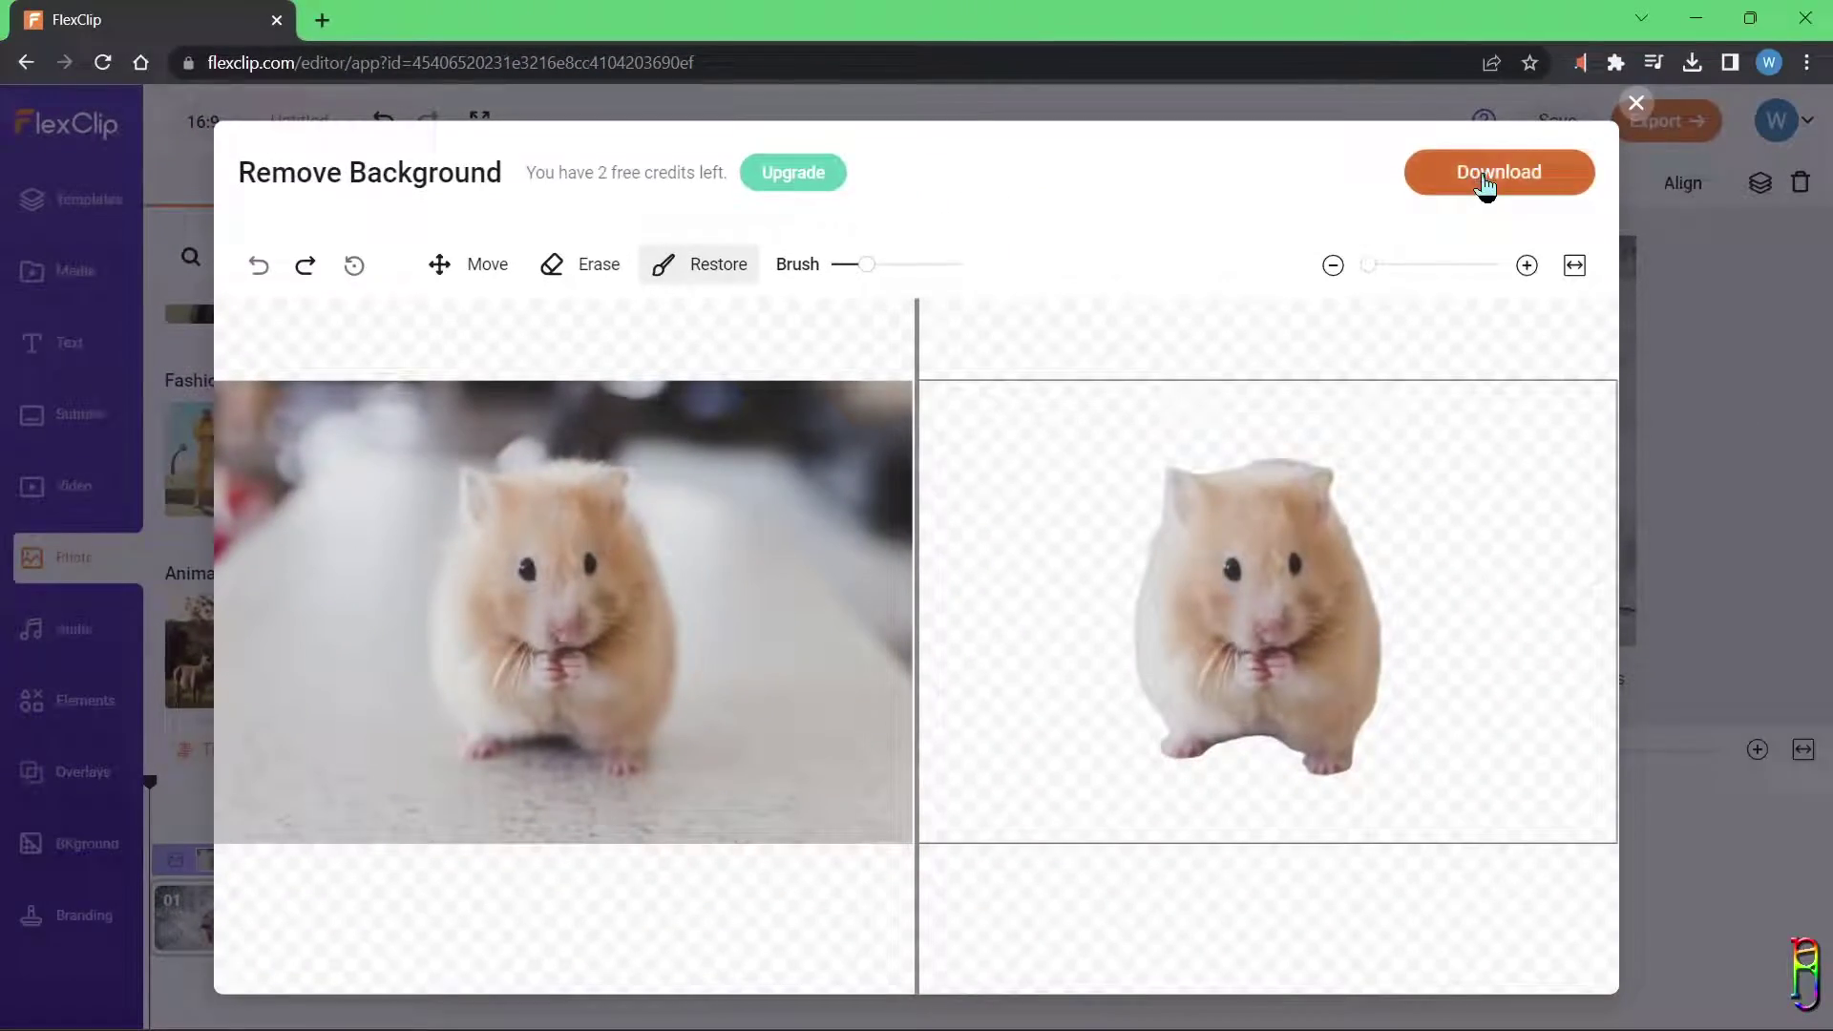
left_click(1485, 183)
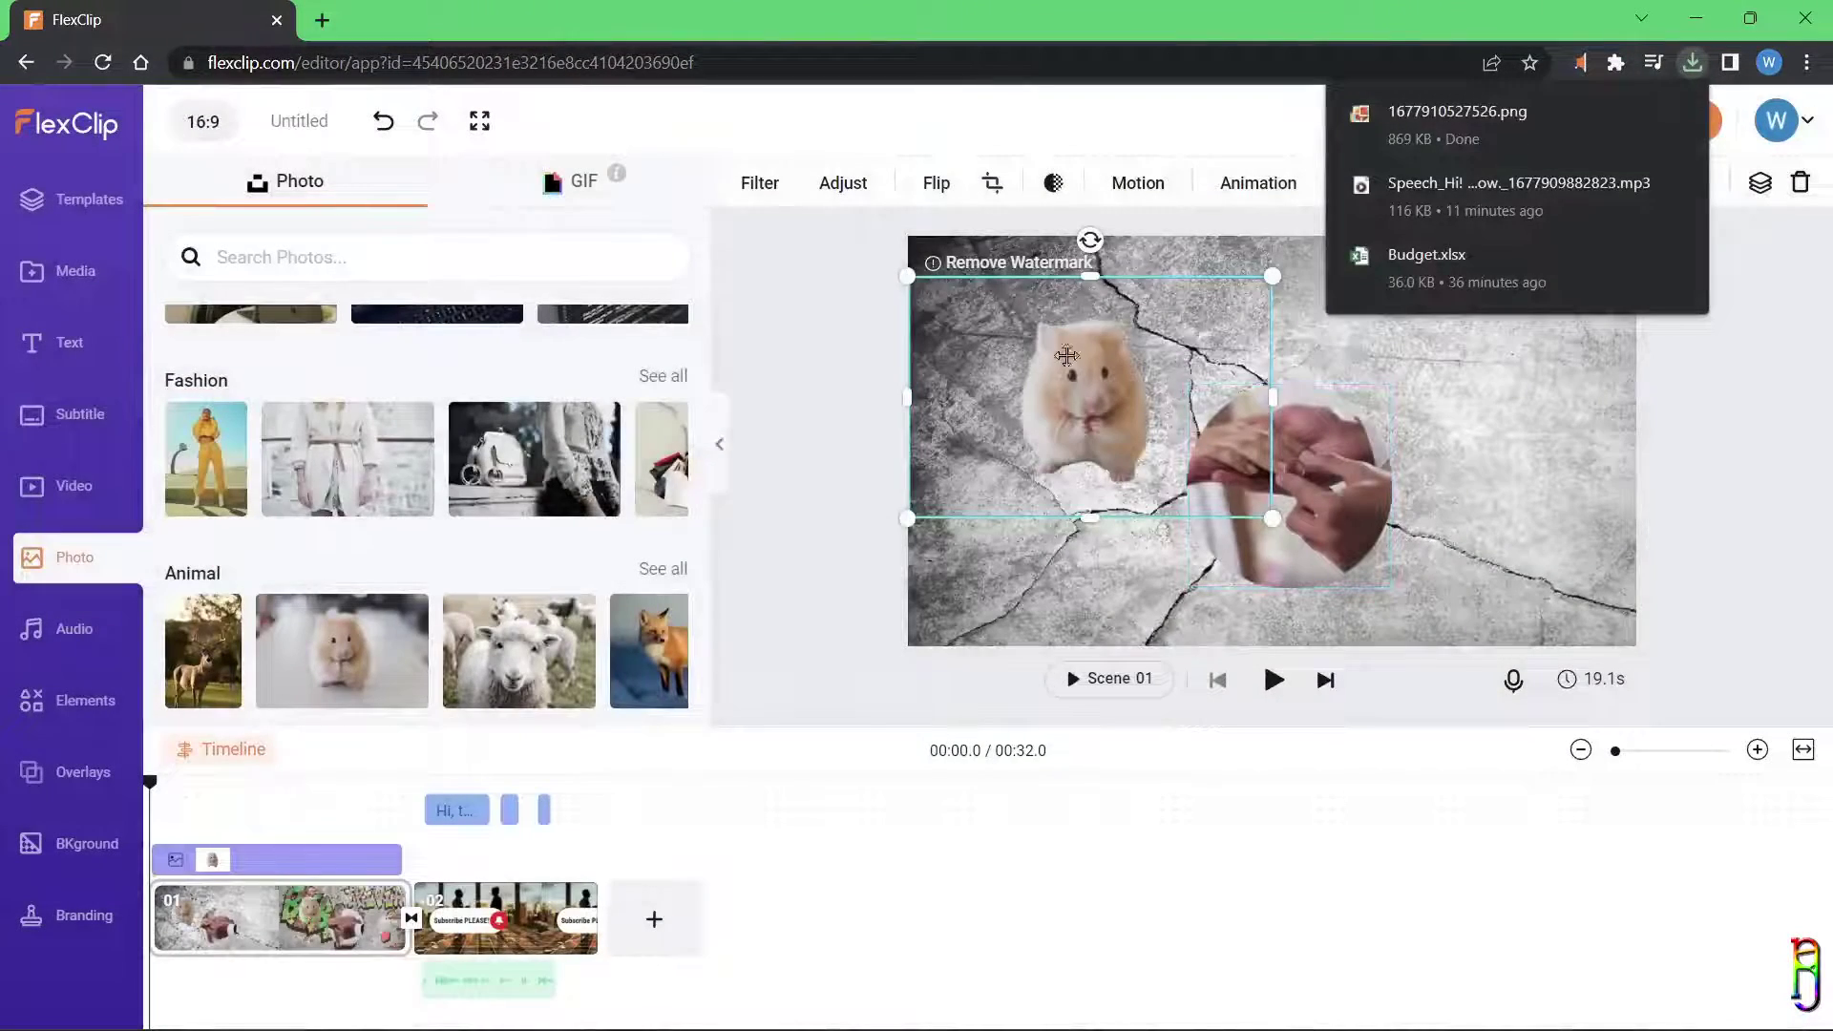
Step: Move the hamster cut-out up, give it Enter & Out motion, and delay it to ~3.5 s
left_click_drag(1102, 417, 1104, 377)
left_click(1138, 182)
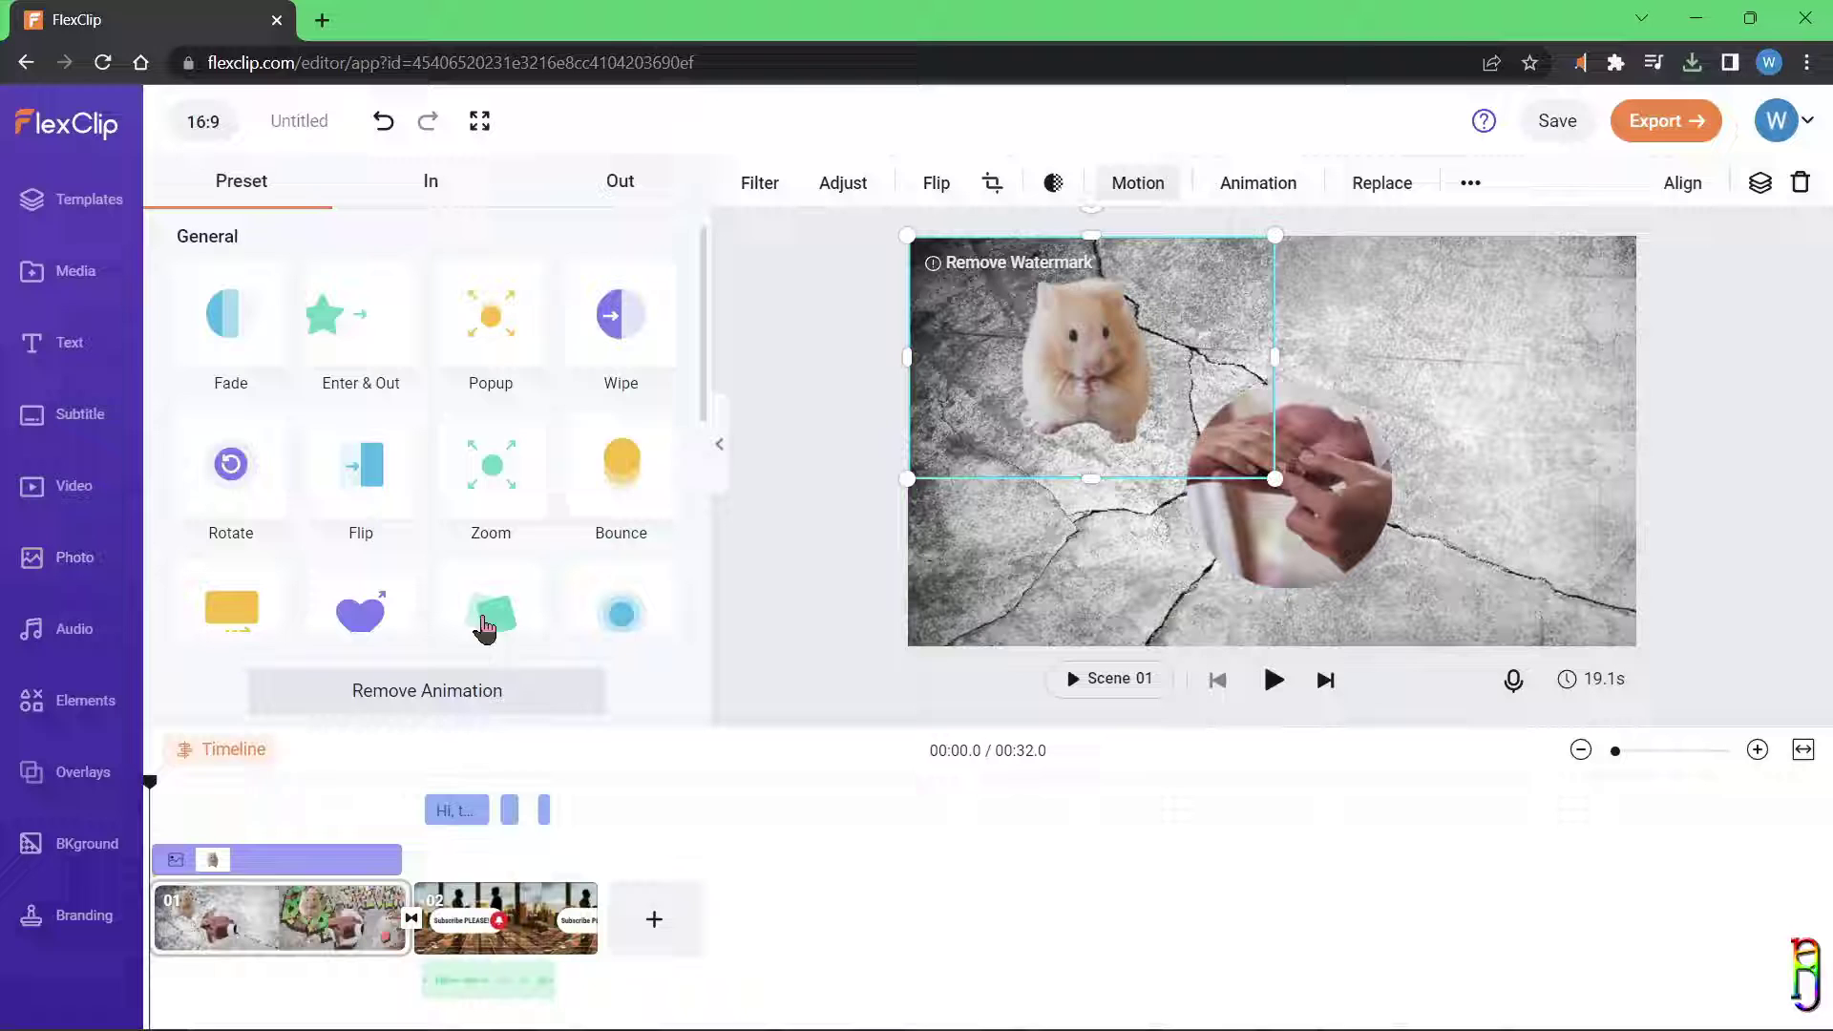
left_click(375, 334)
left_click_drag(156, 860, 236, 859)
key("space")
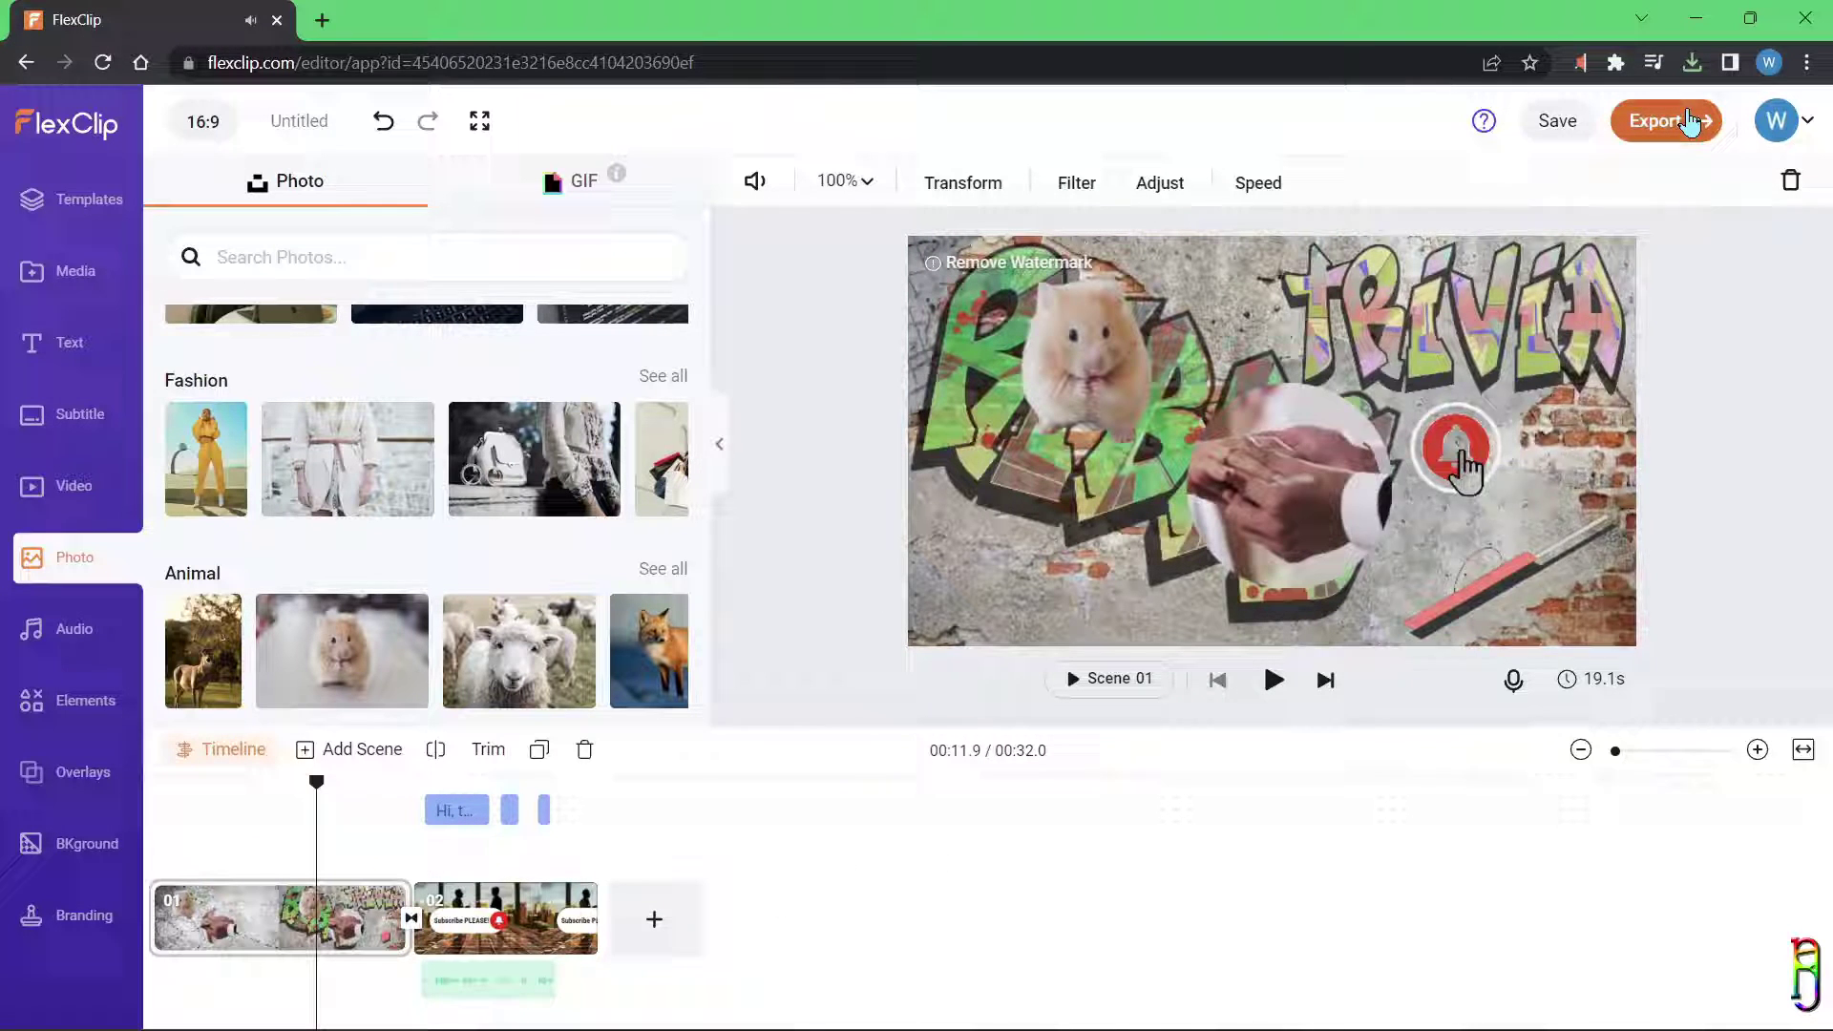
Step: Review the GIF and Video export options, then close the export panel
left_click(1692, 122)
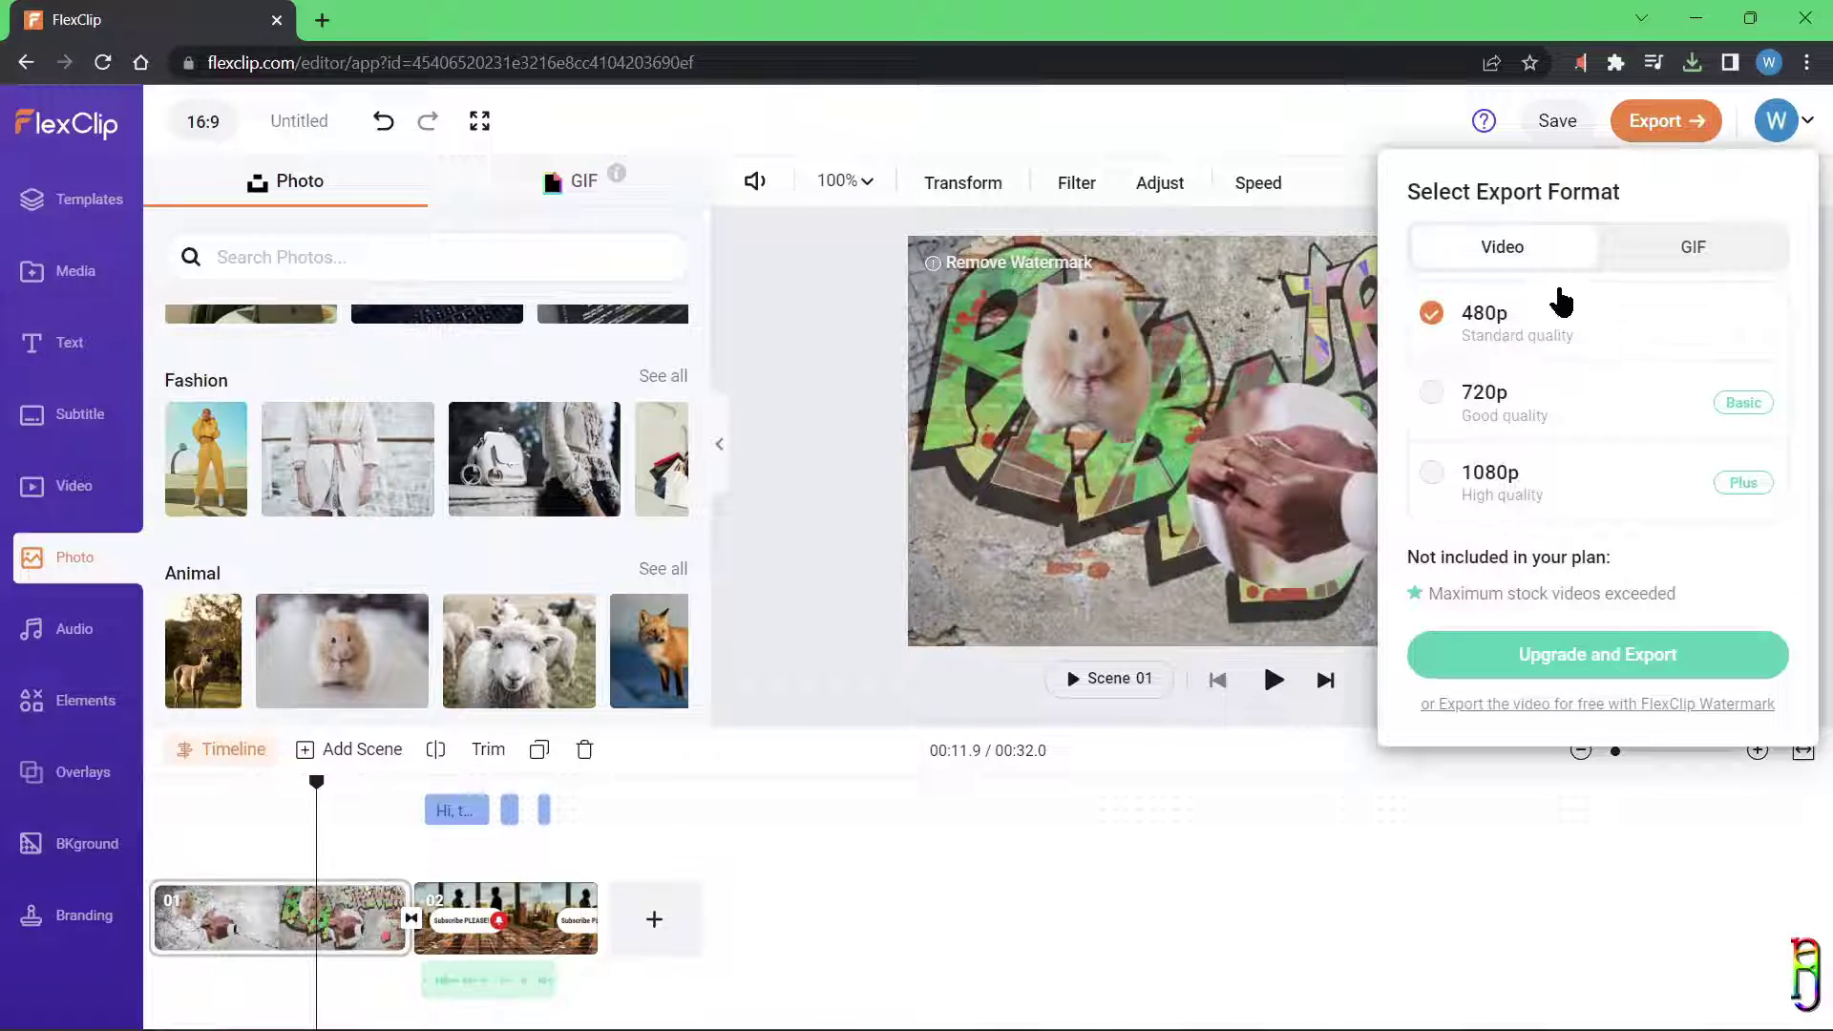
left_click(1680, 250)
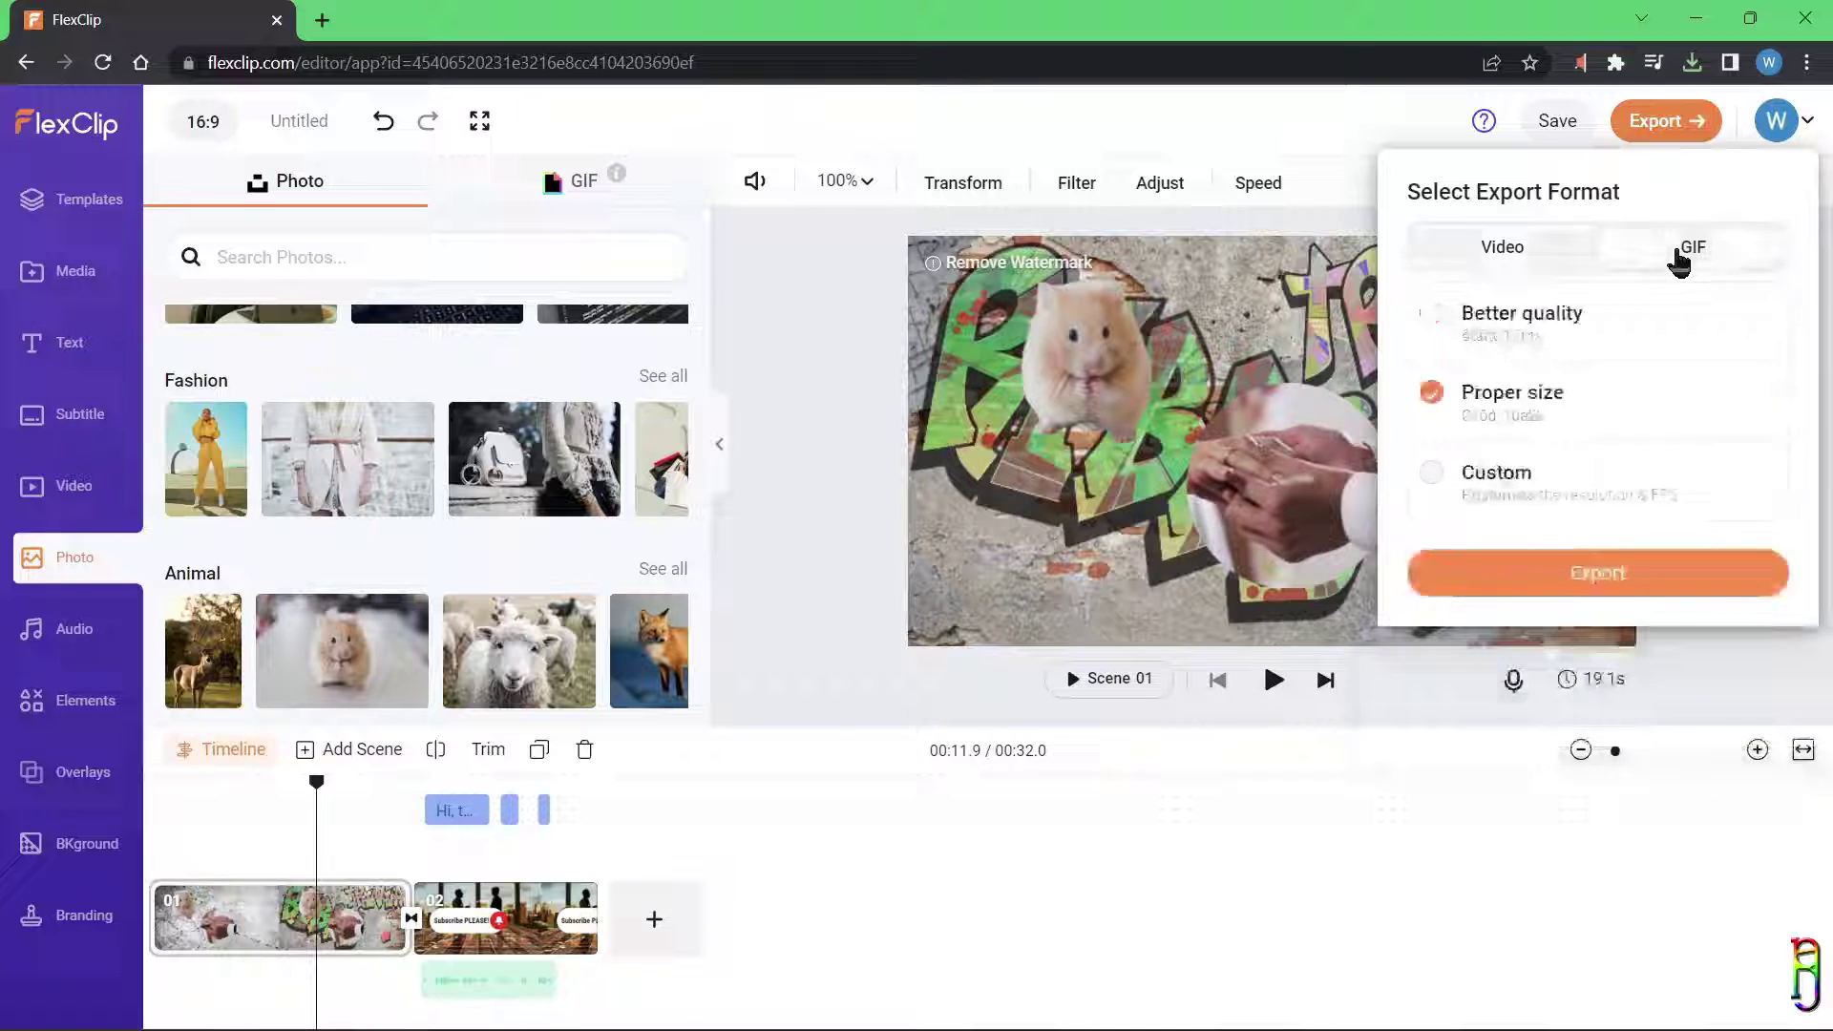
left_click(1515, 258)
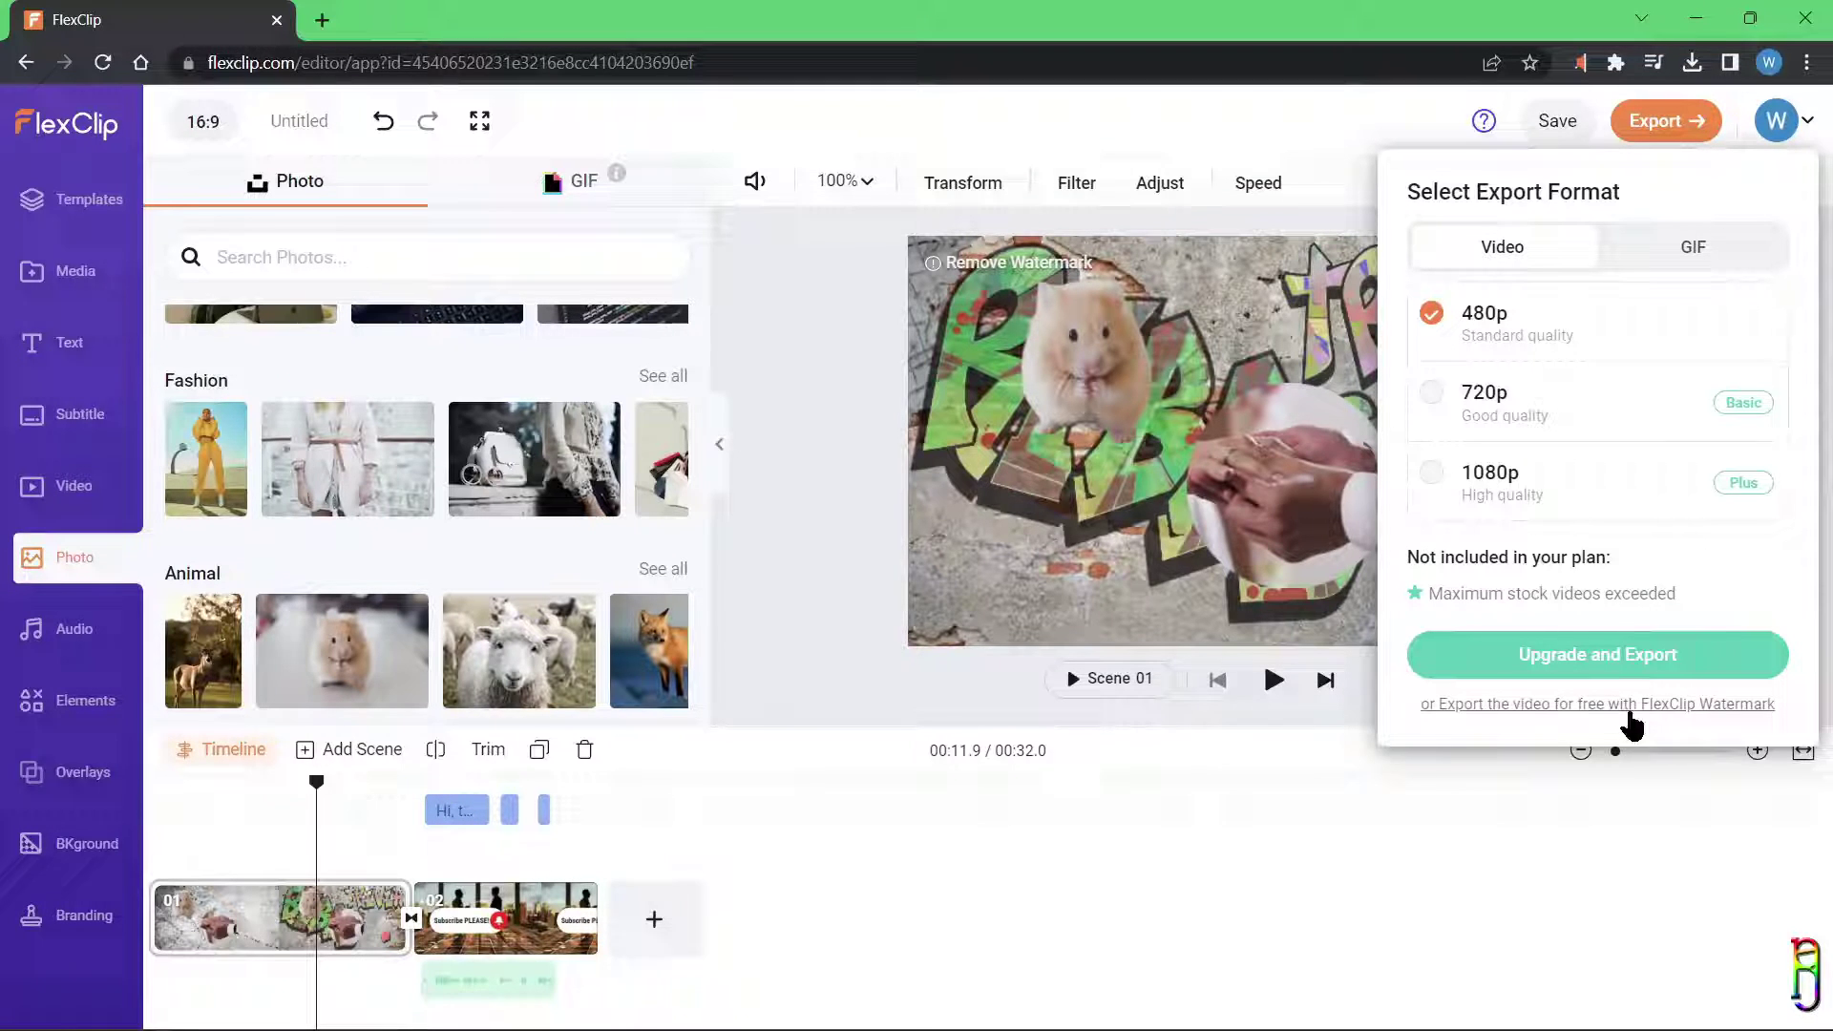
left_click(1050, 882)
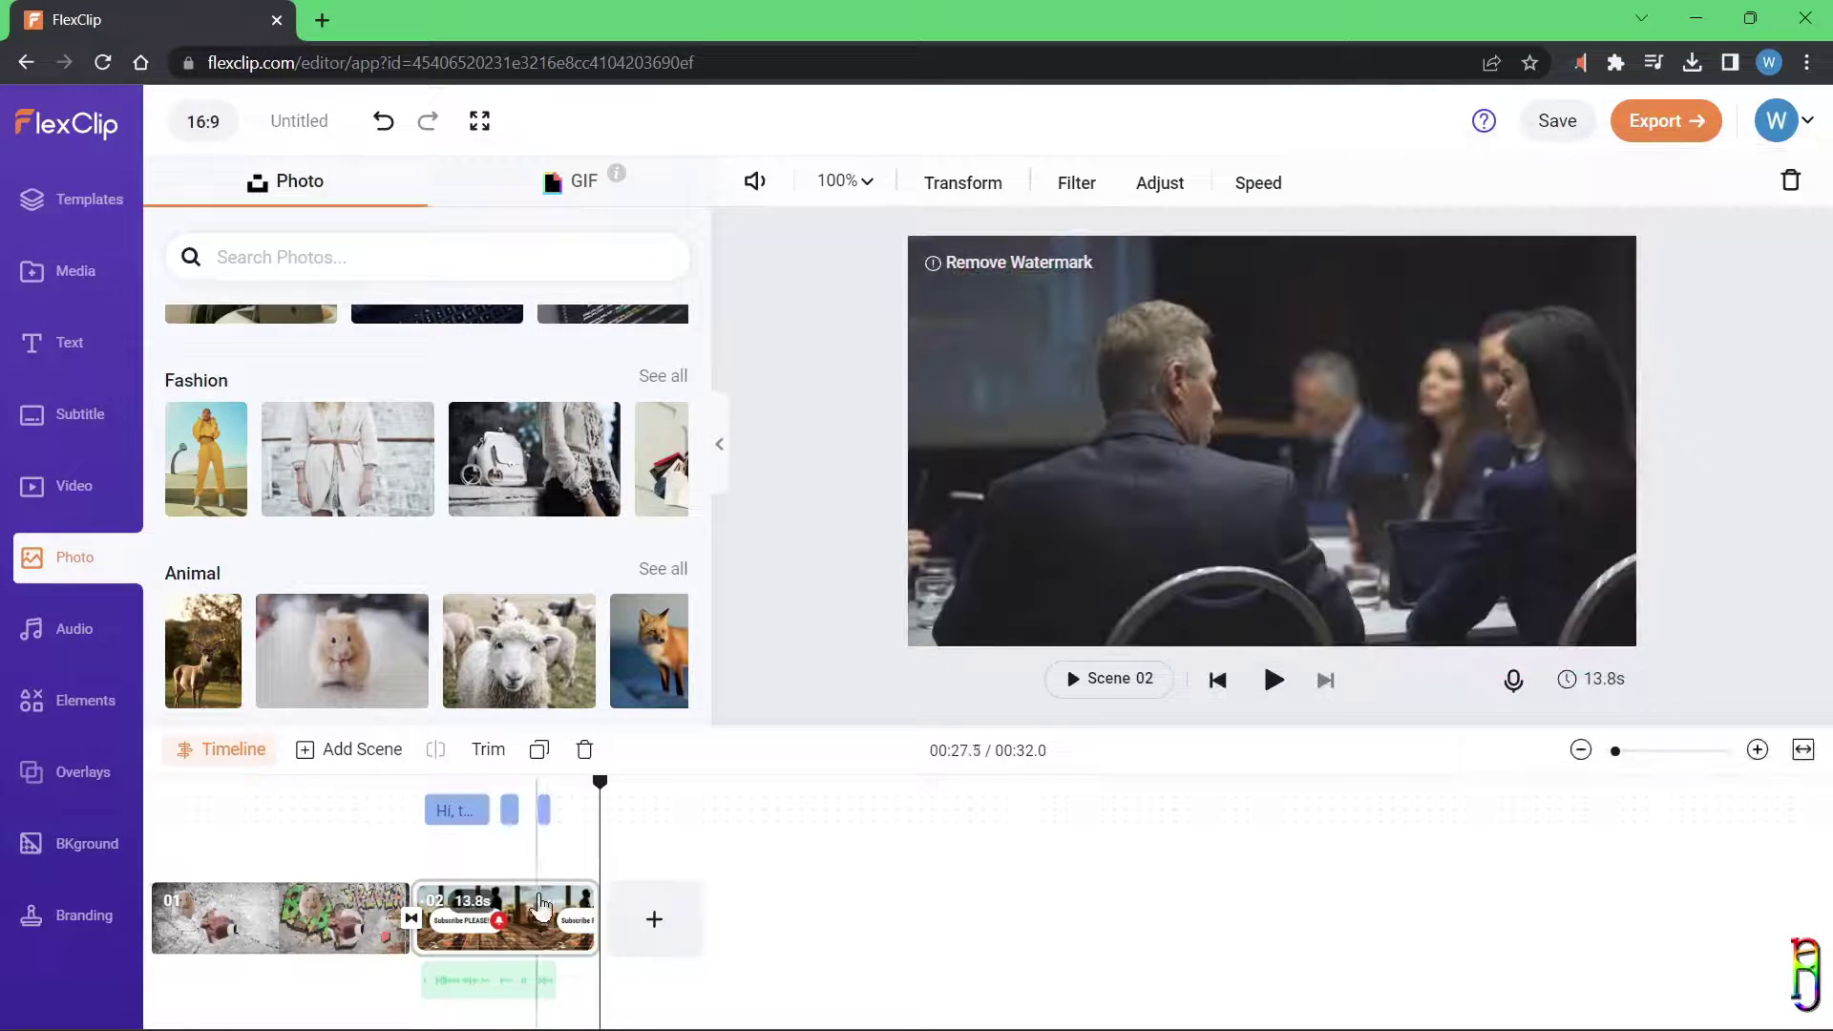
Step: Delete scene 02 and export the video at 480p
left_click(1432, 401)
left_click(1535, 291)
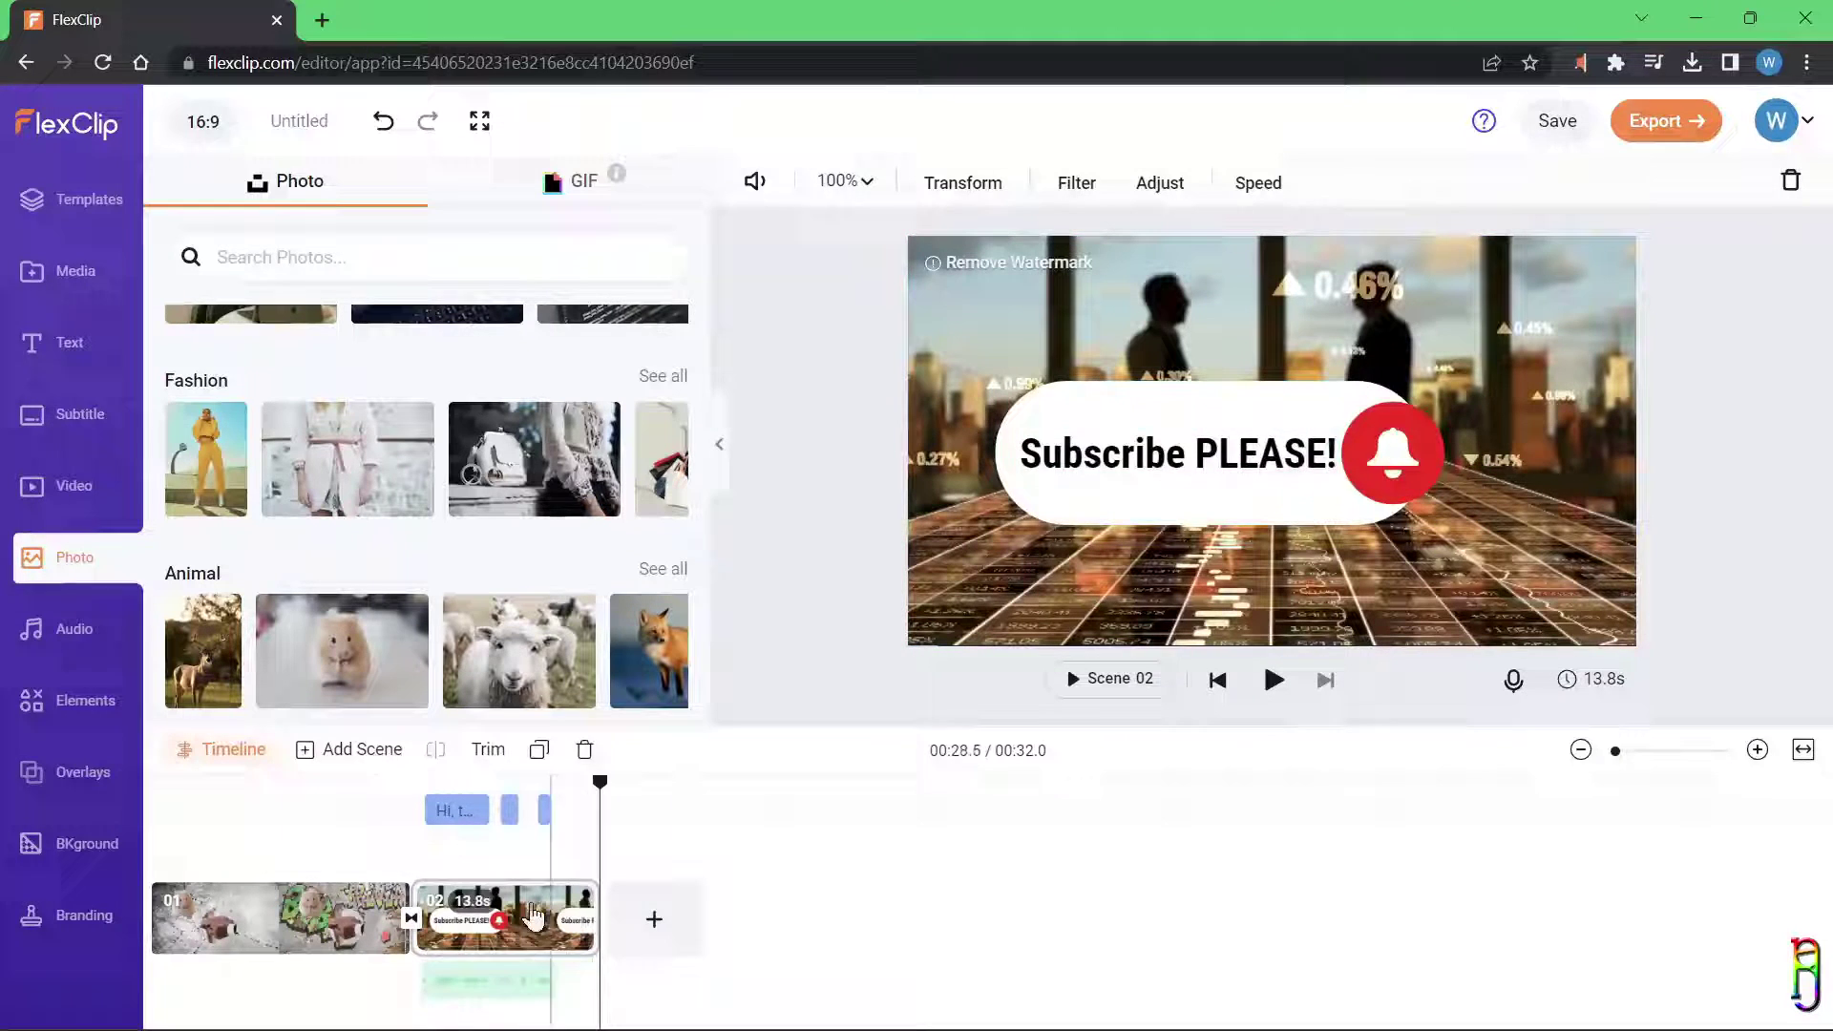
key("Delete")
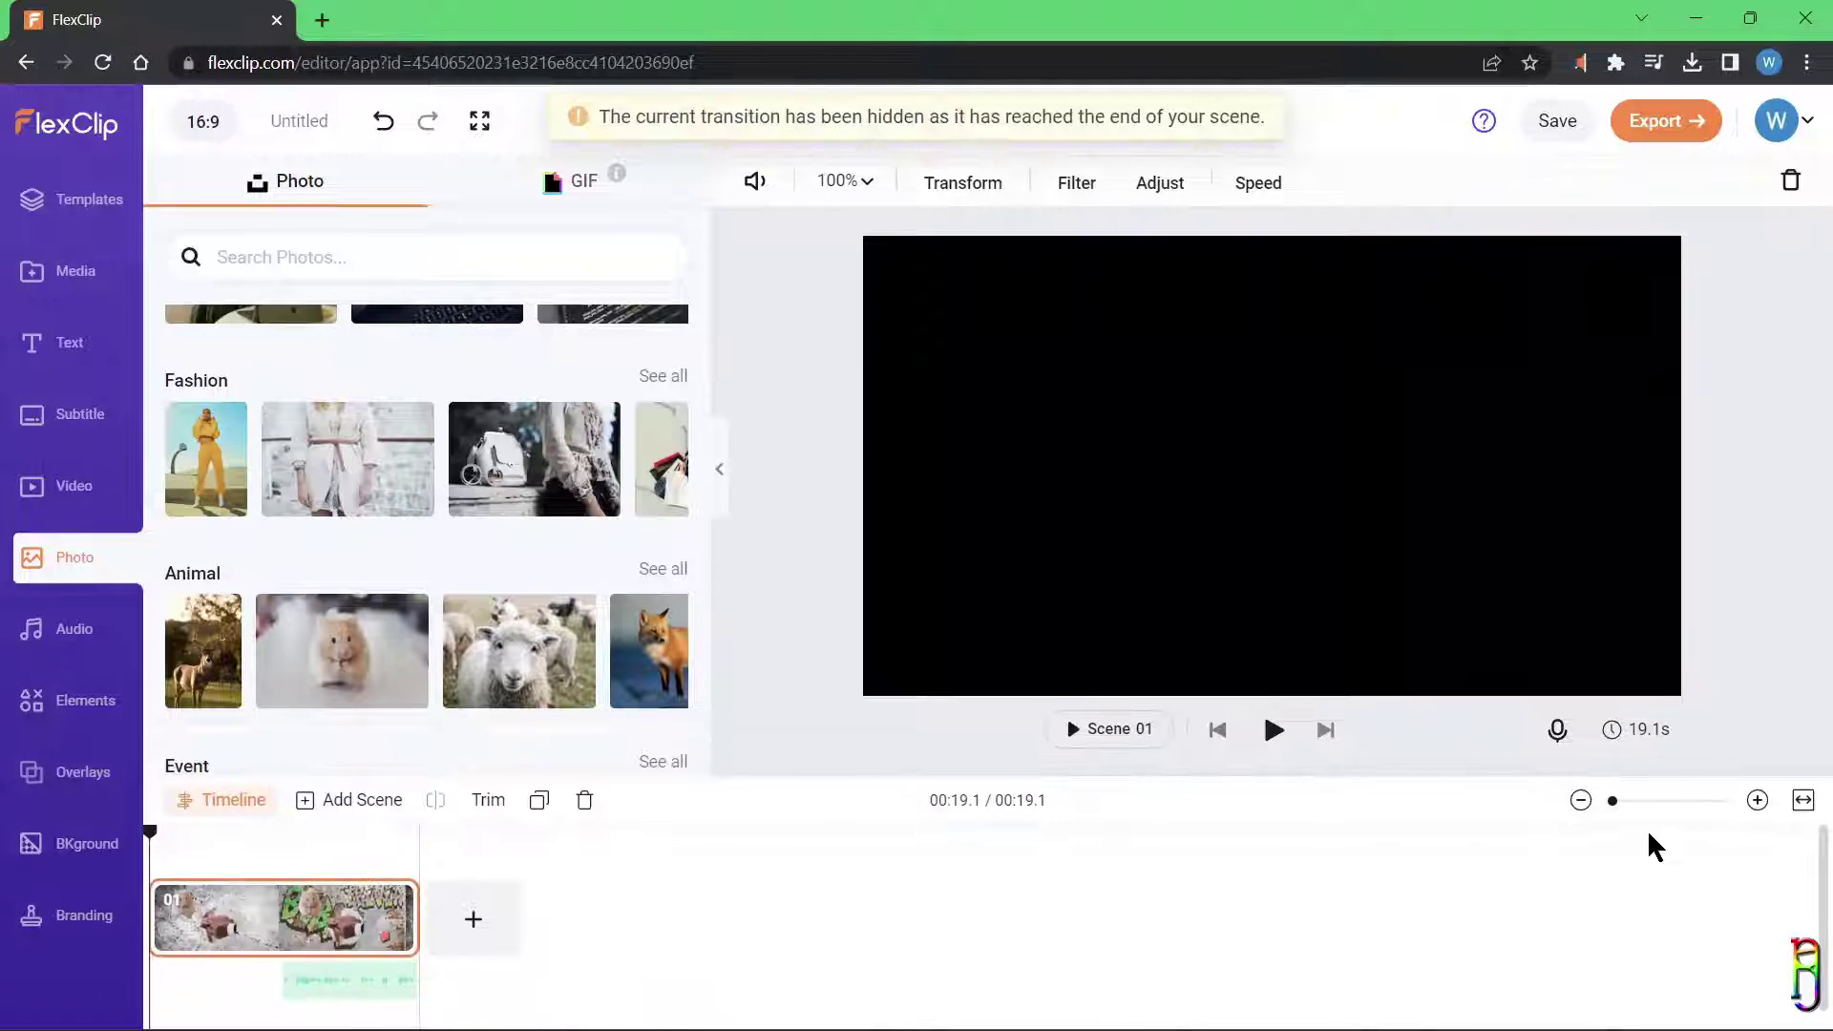
left_click(1693, 134)
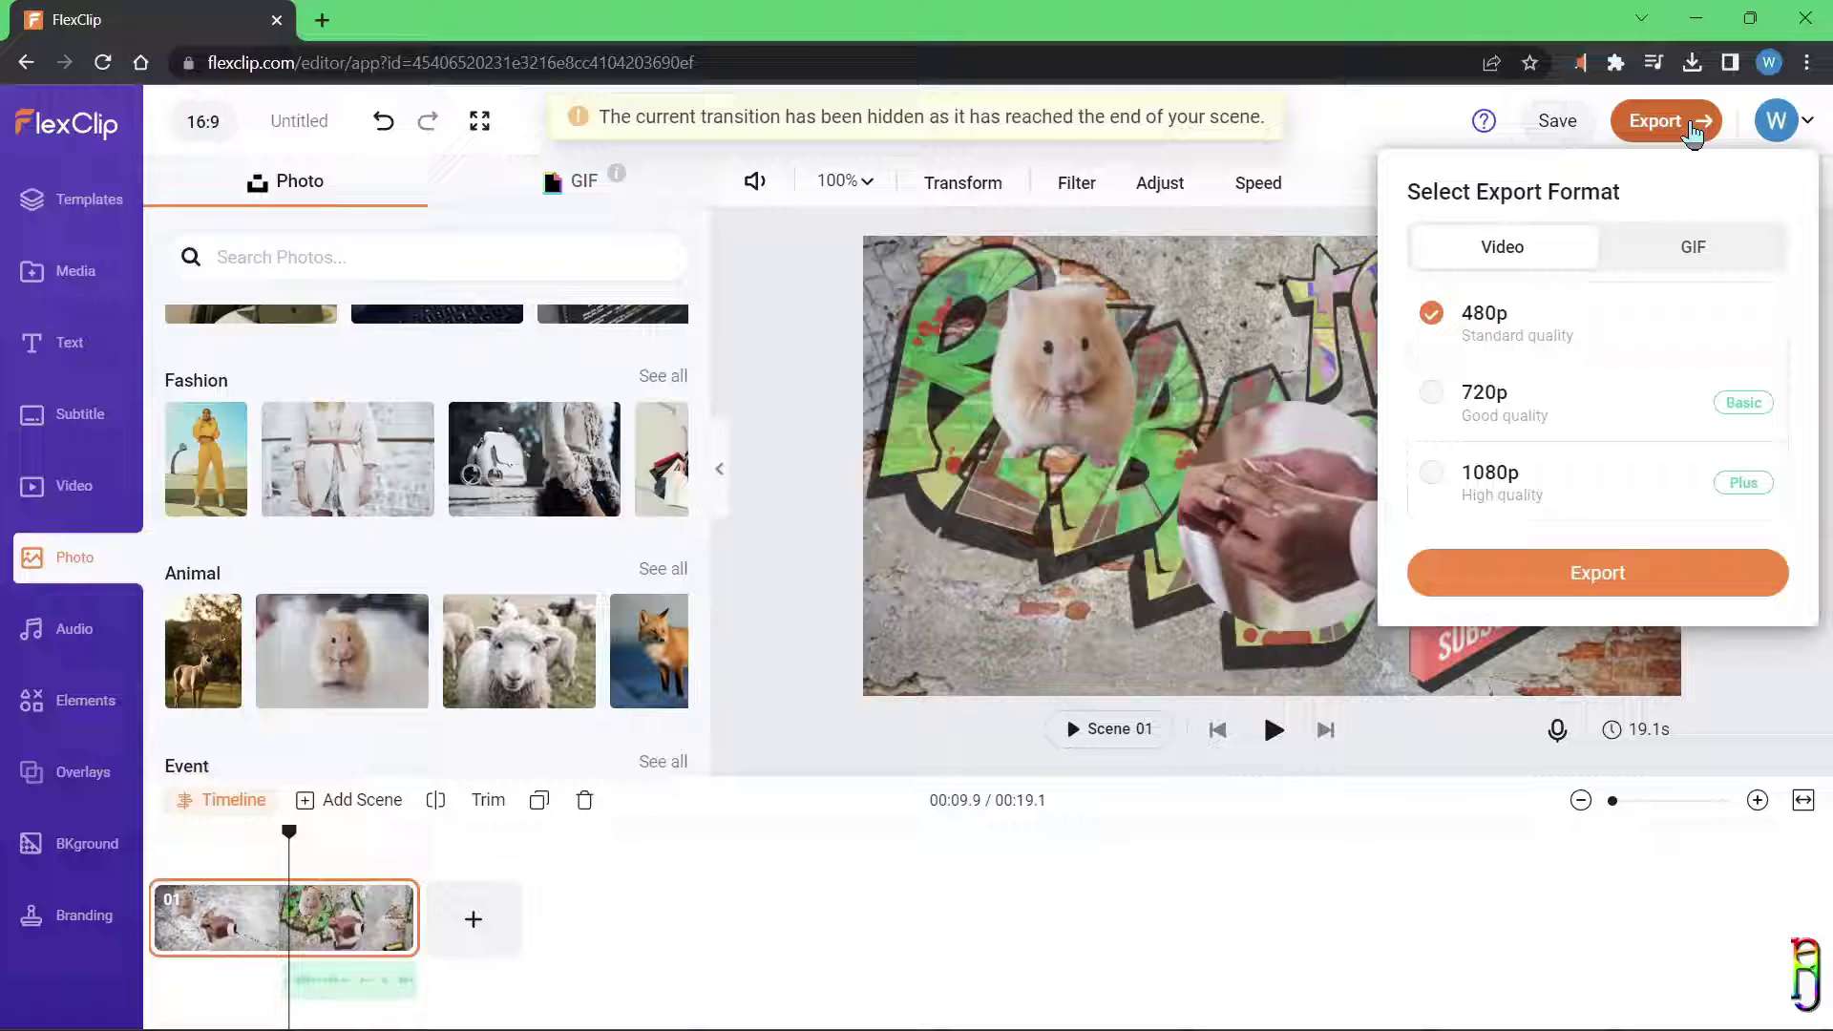
left_click(1538, 573)
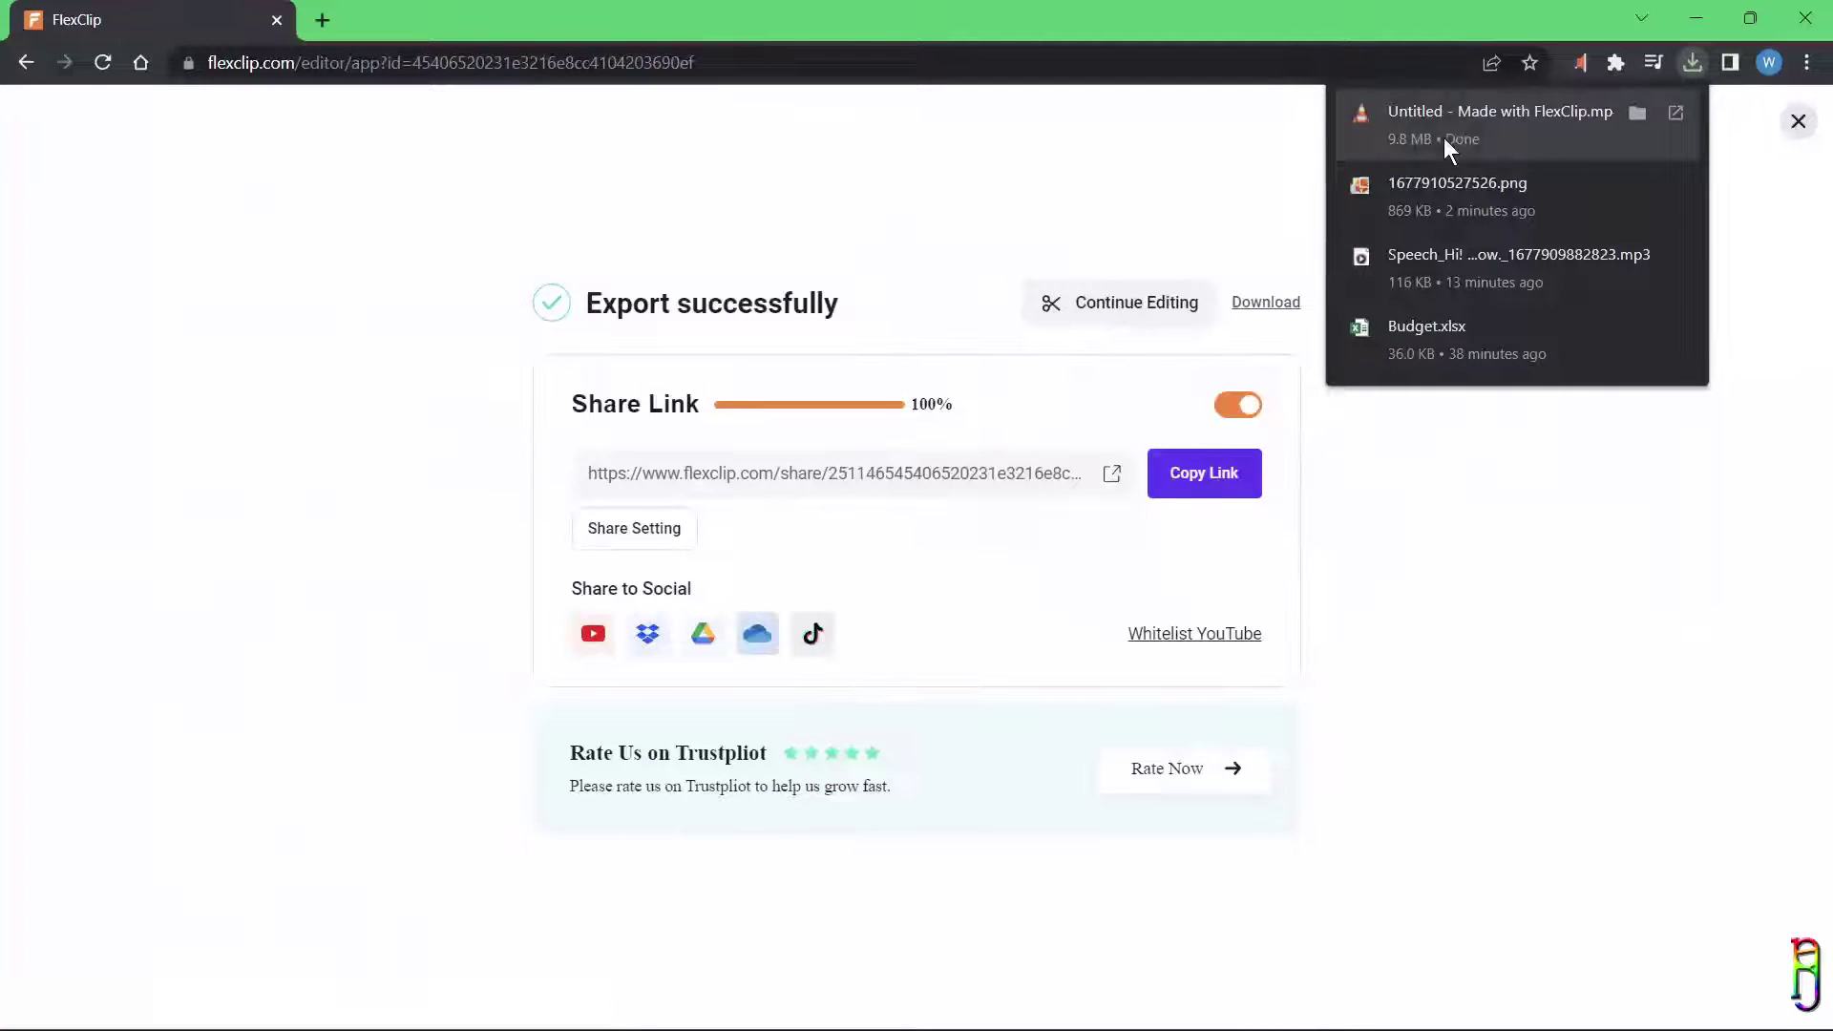
Step: Open the exported mp4 from Downloads in VLC and scrub its last seconds, around 16 and 14 seconds
left_click(1636, 112)
double_click(993, 592)
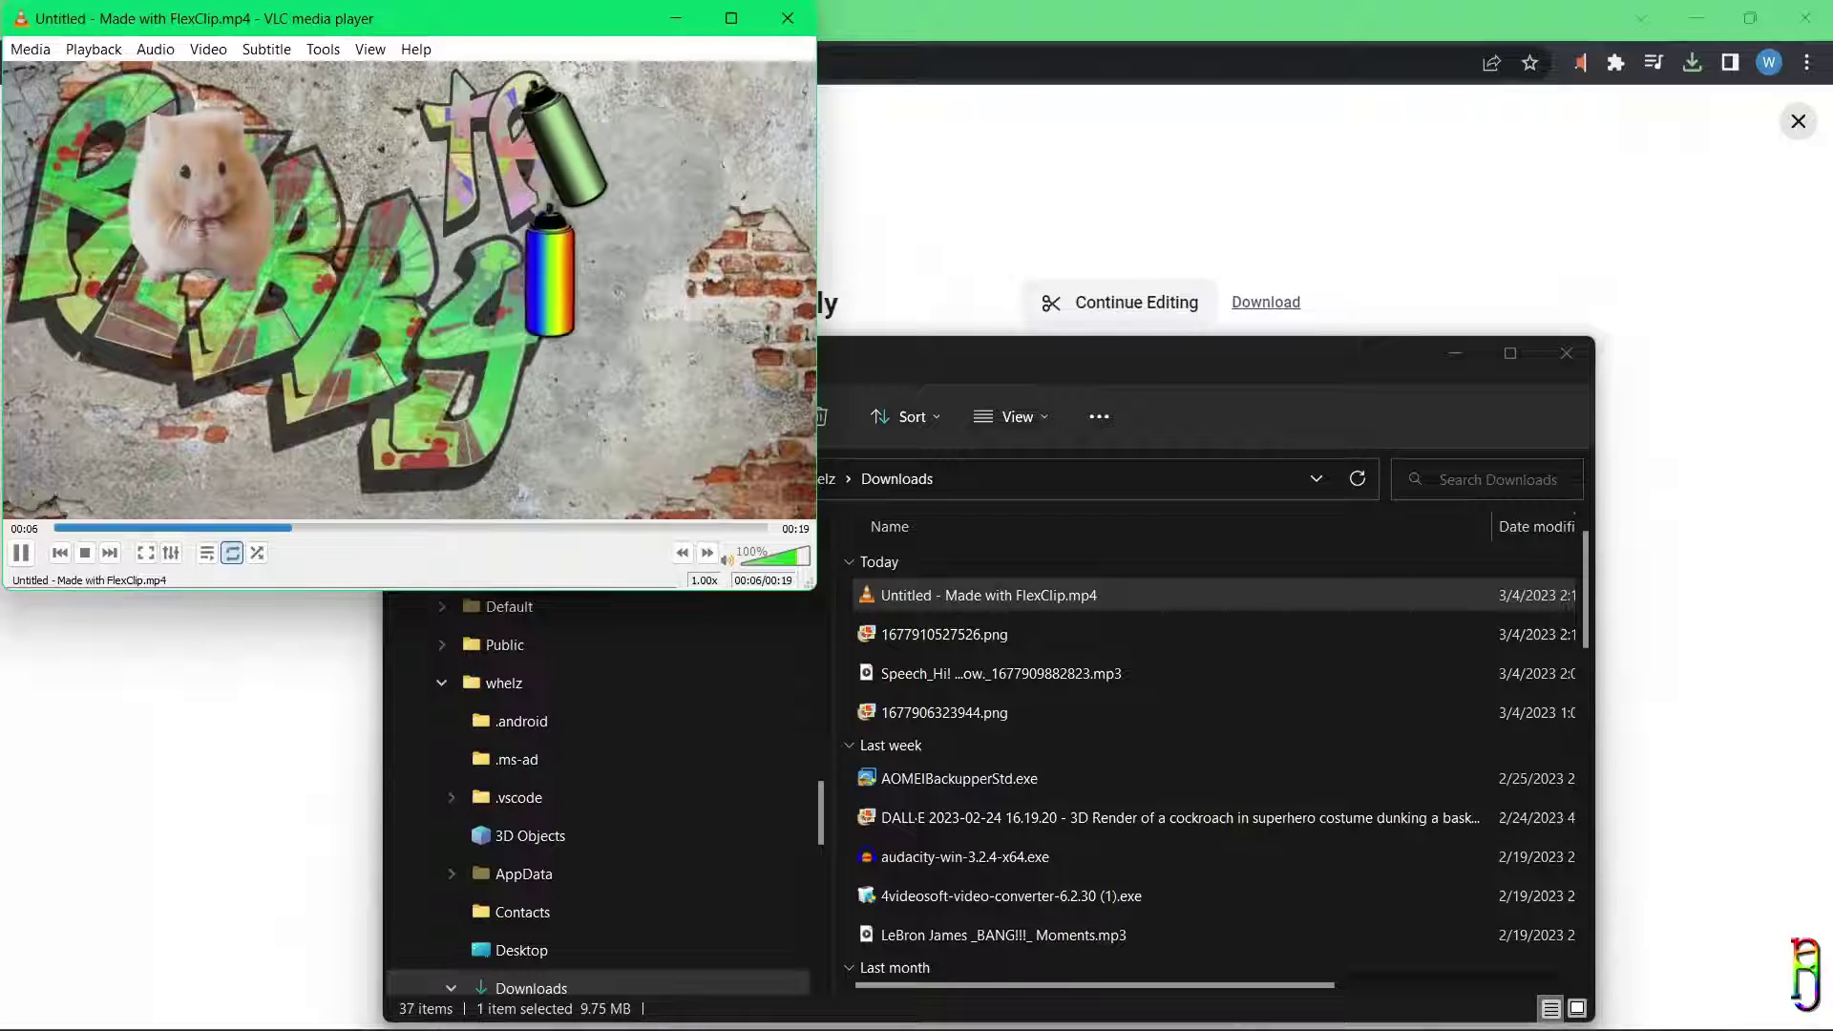
left_click(680, 528)
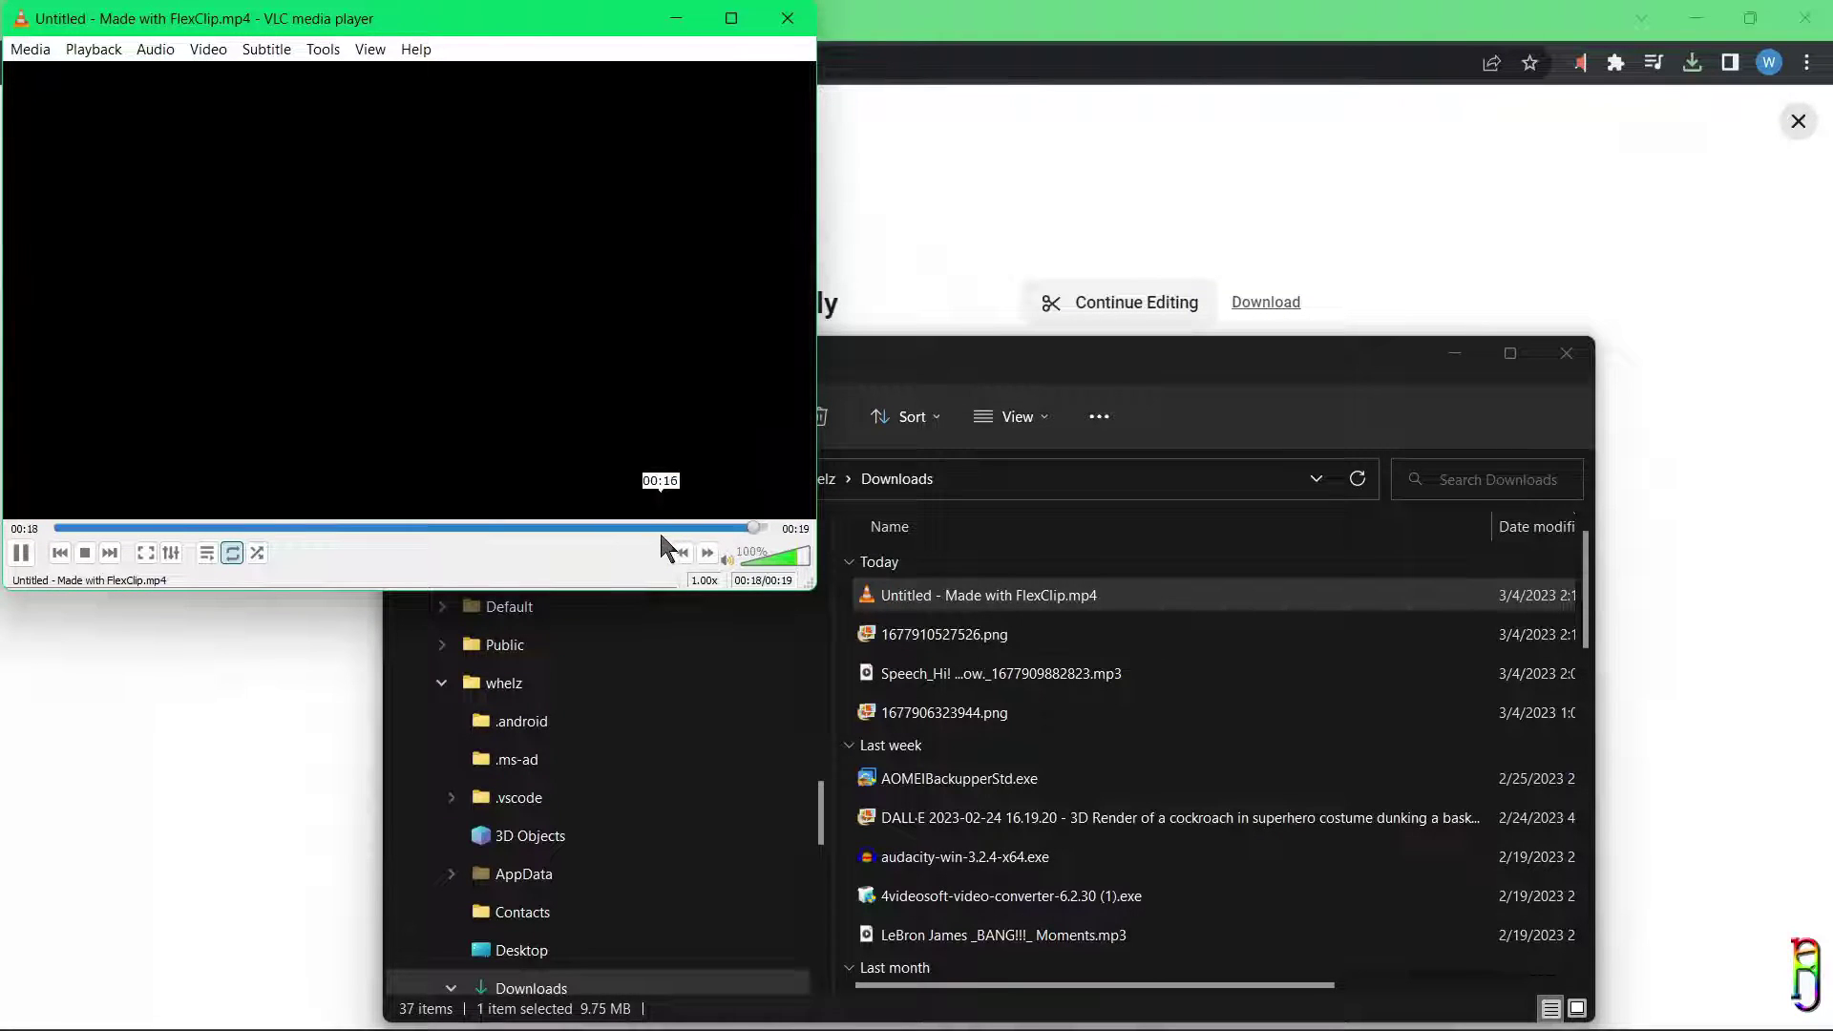
left_click(659, 529)
left_click(612, 528)
Step: Close VLC, open the account's Personal Info page via My Account, and browse the Tools menu
left_click(787, 18)
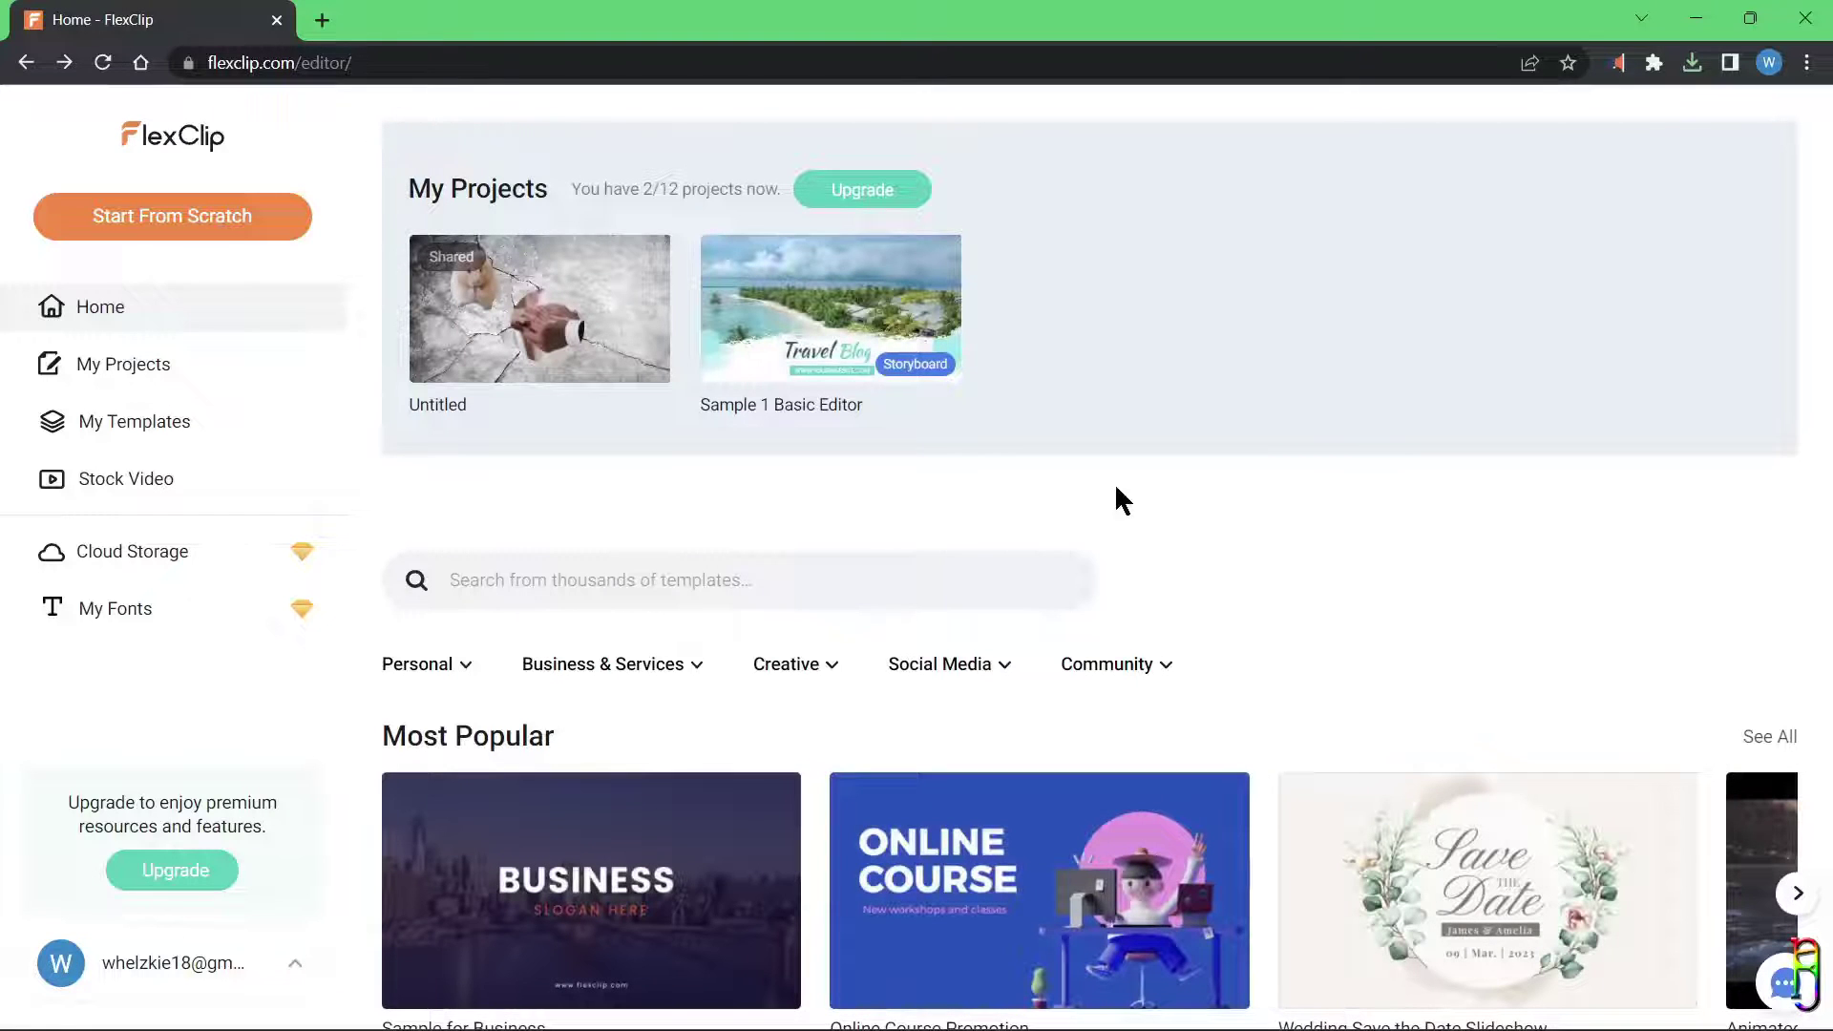
left_click(130, 966)
left_click(99, 832)
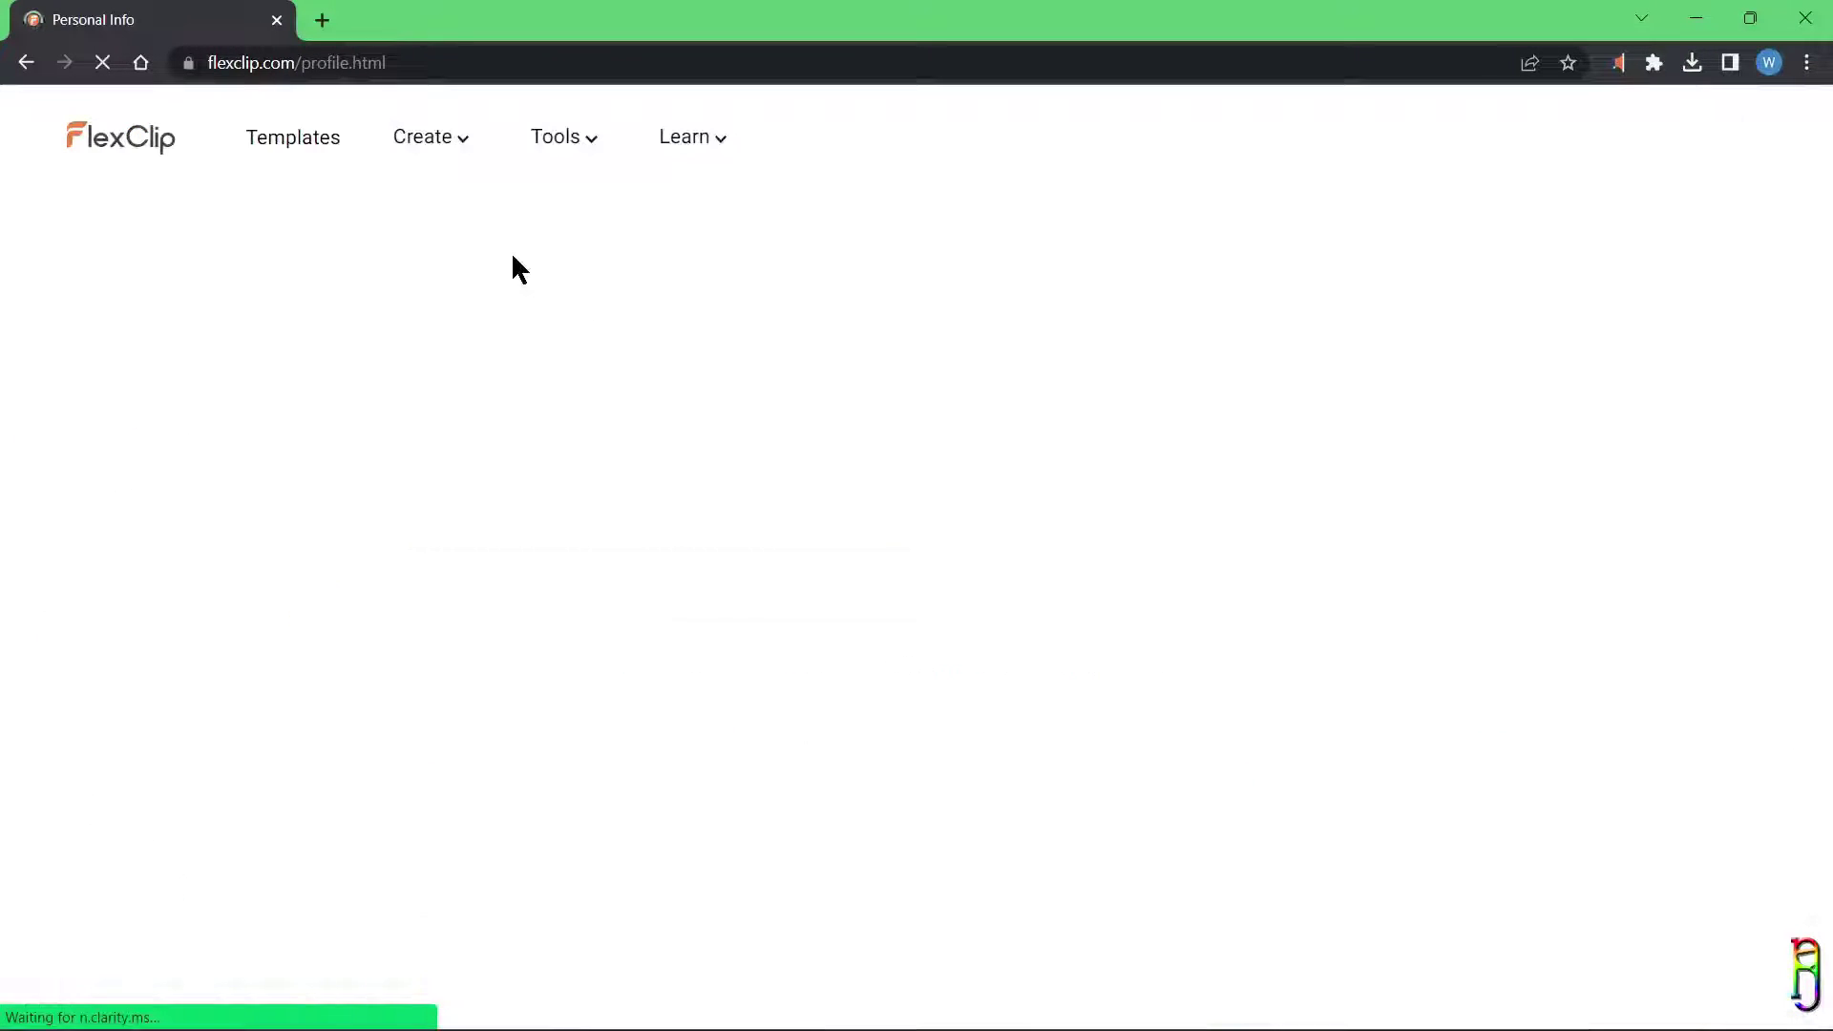
mouse_move(570, 136)
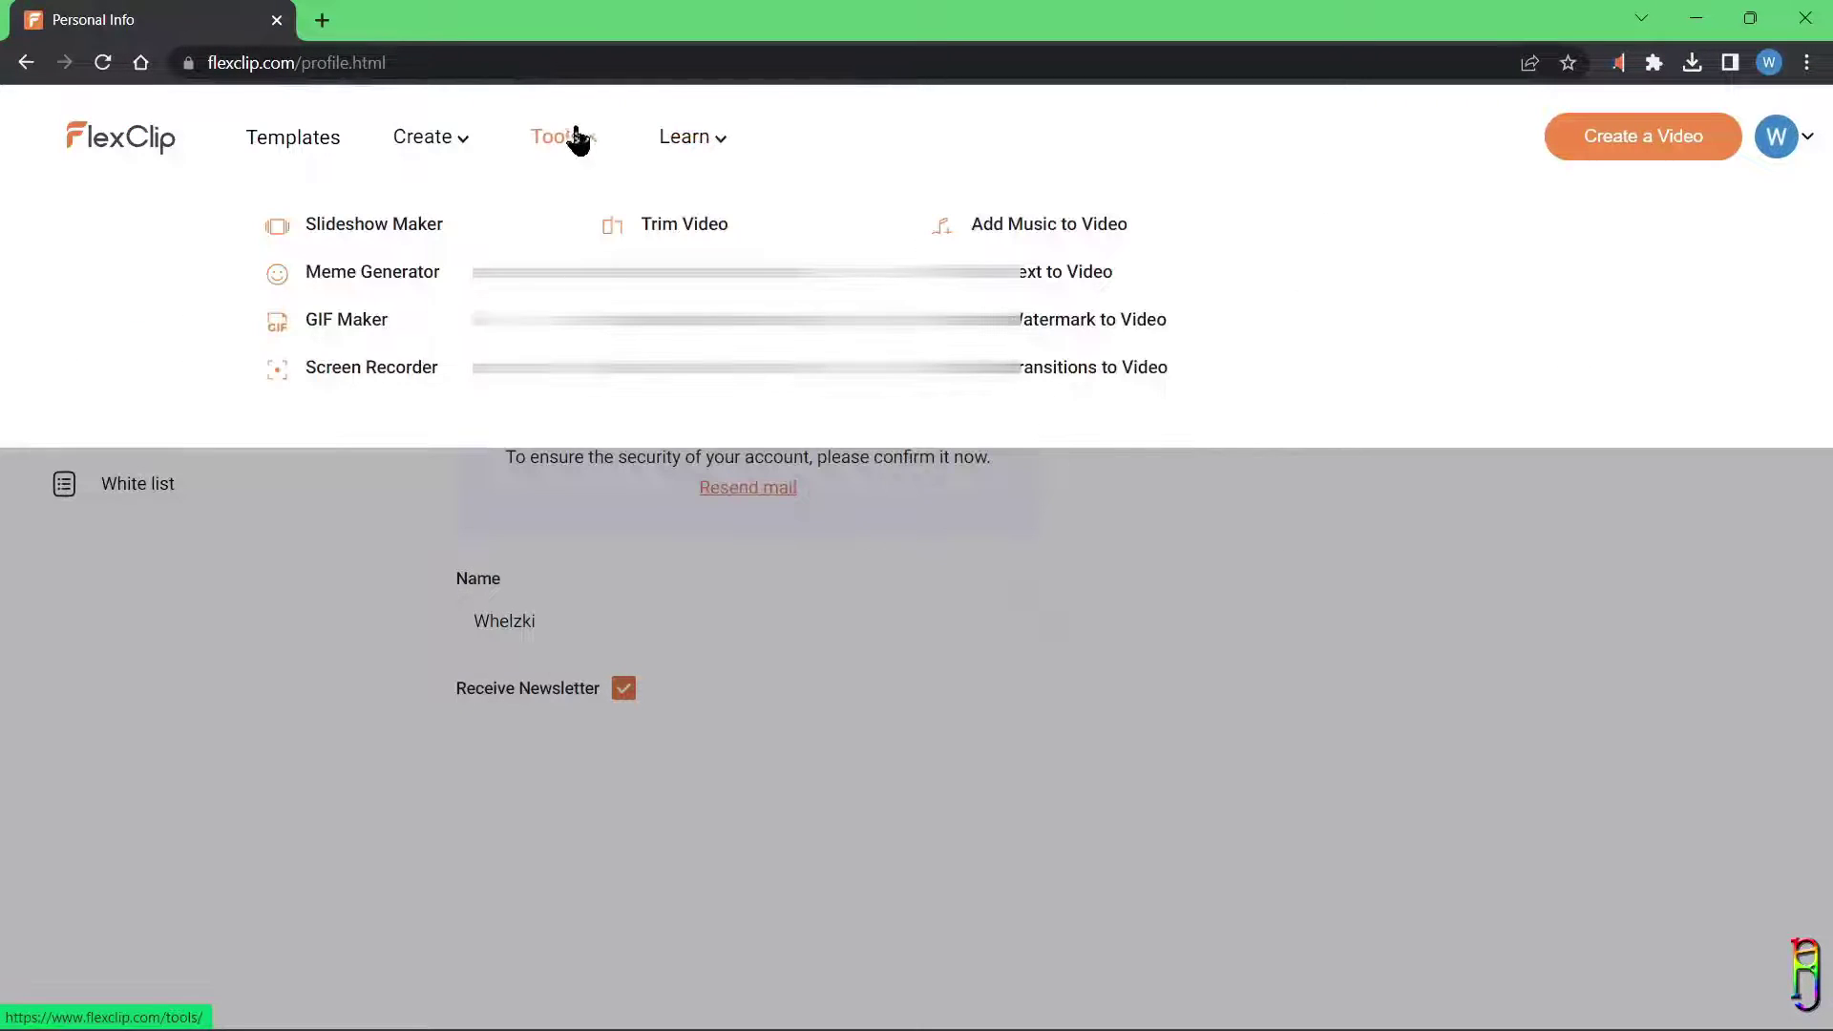
mouse_move(570, 153)
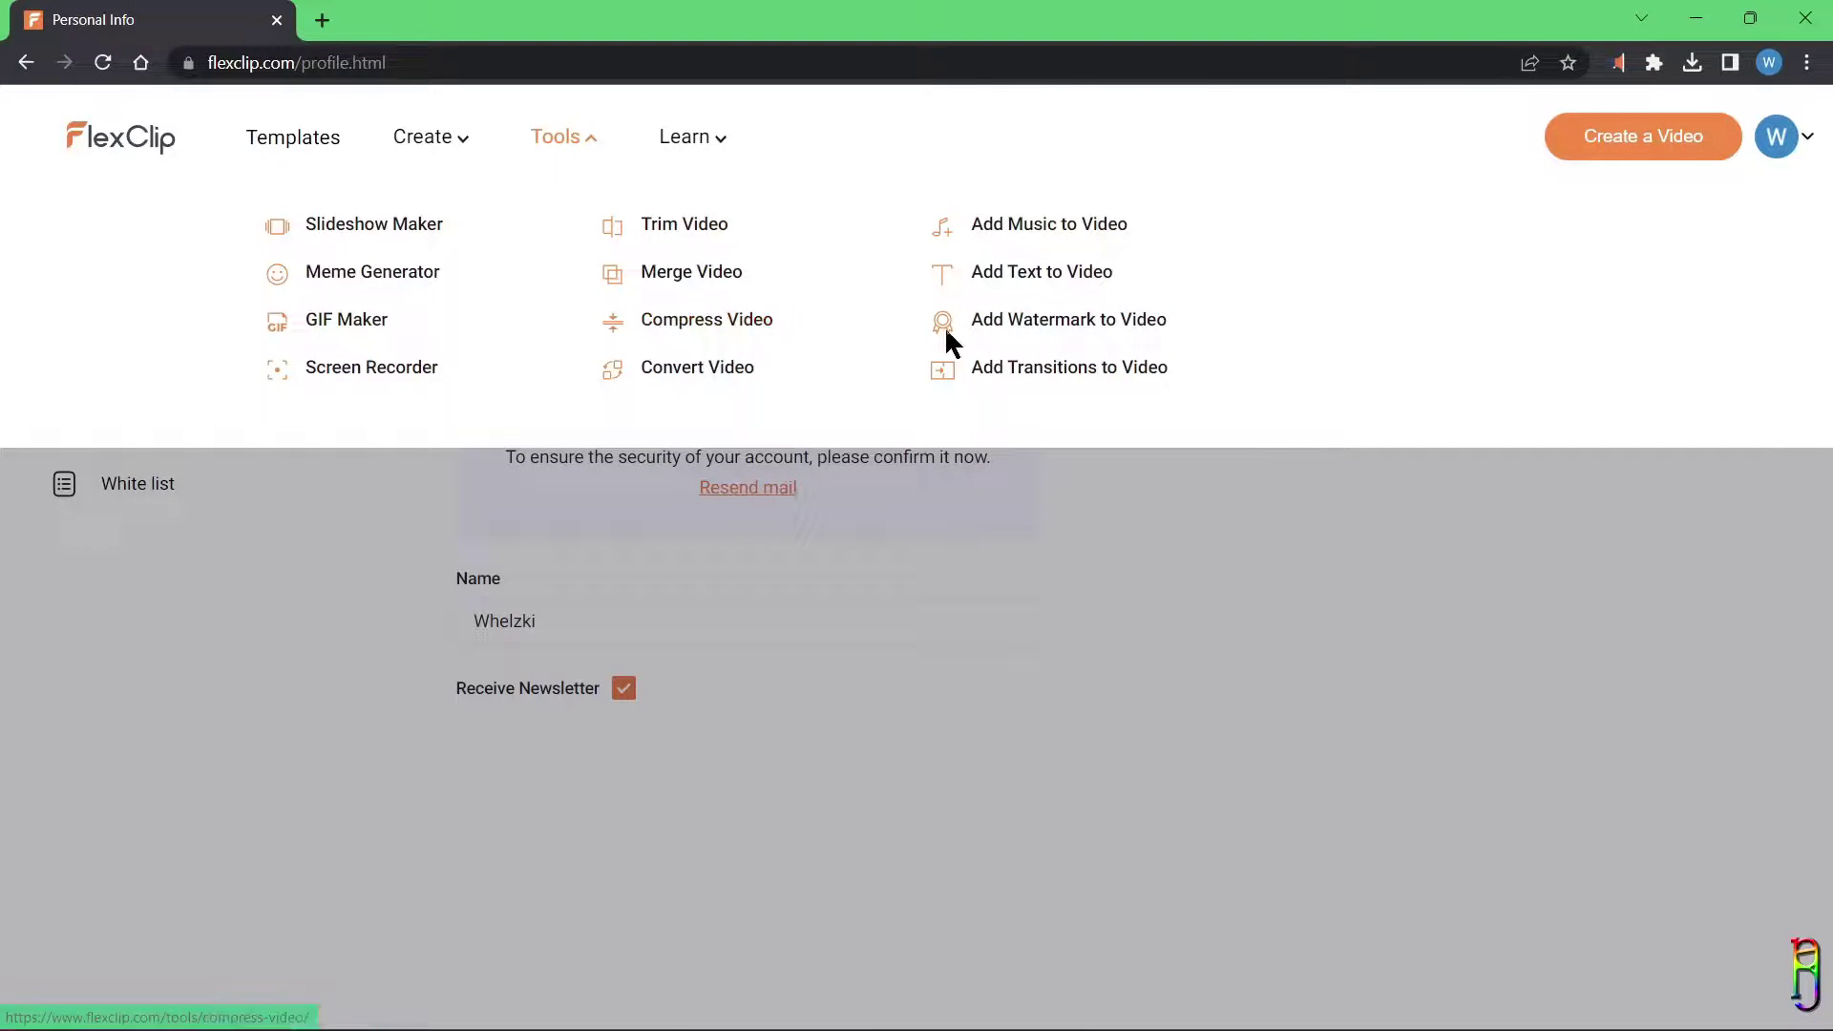
Step: Upload a clip into the Add Text to Video tool, then return and open Screen Recorder
left_click(1030, 284)
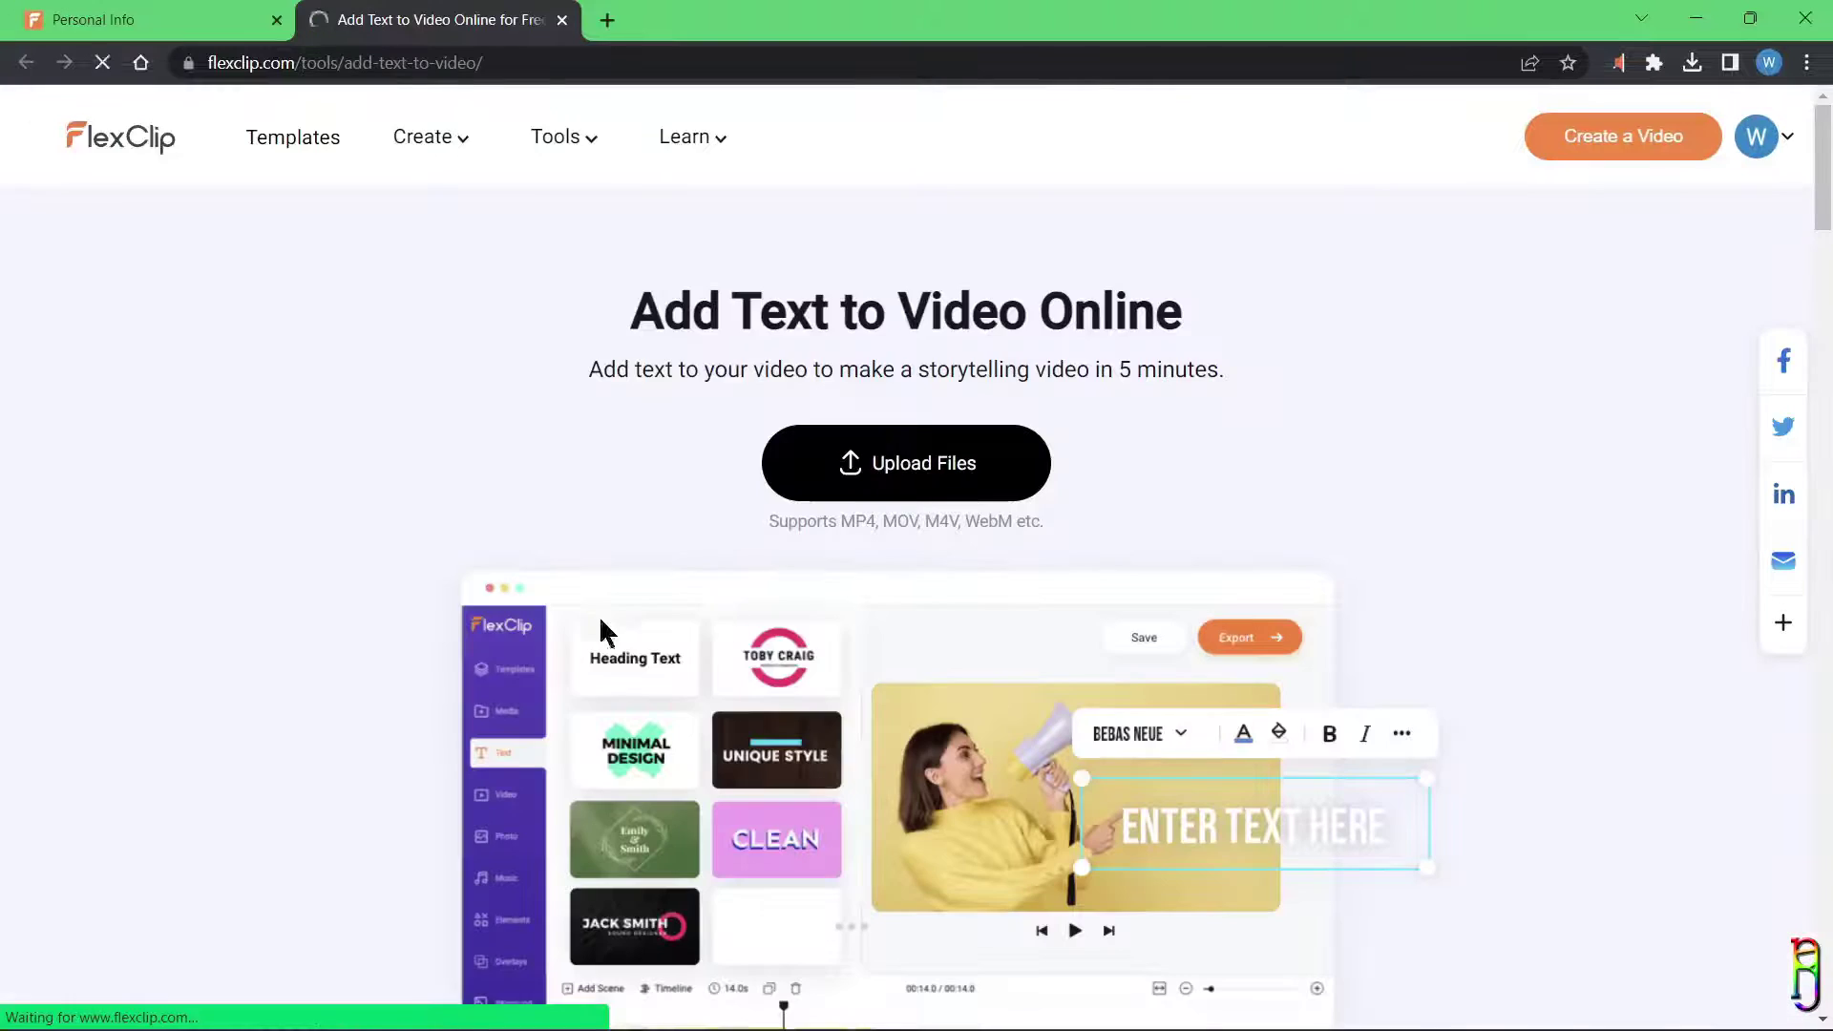
left_click(808, 468)
left_click(428, 191)
left_click(943, 602)
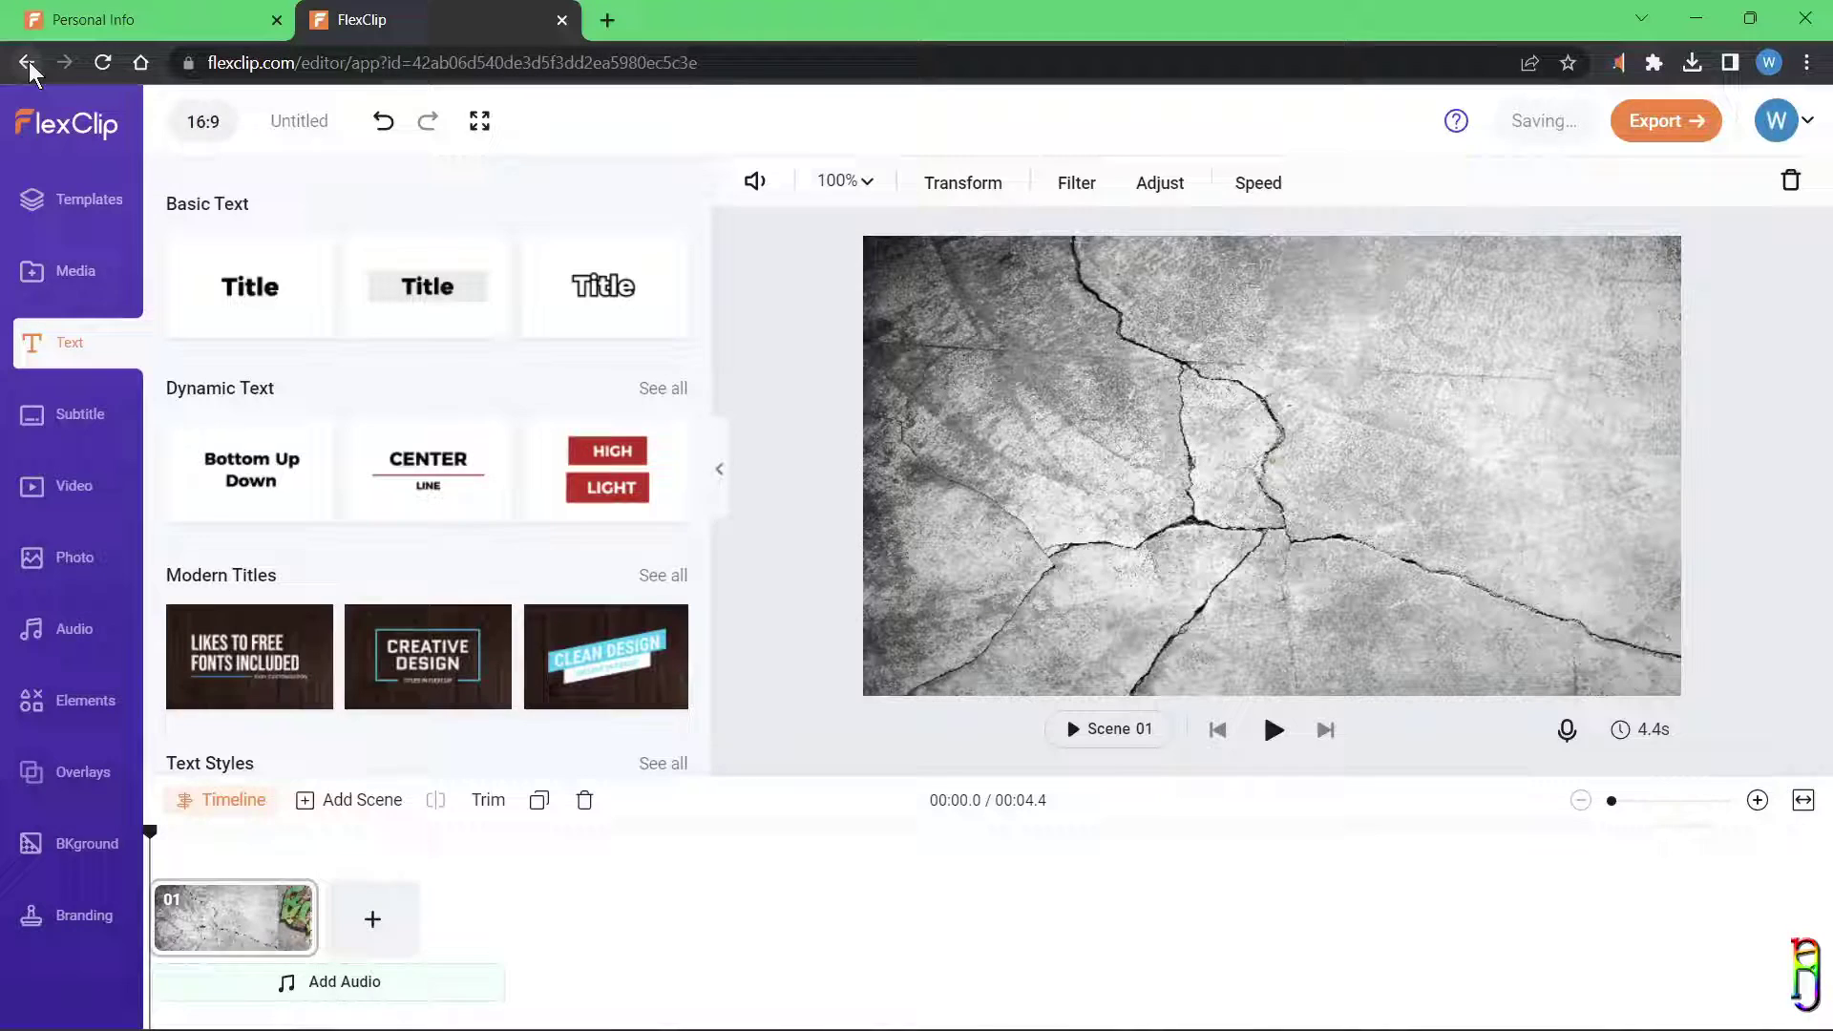
left_click(26, 62)
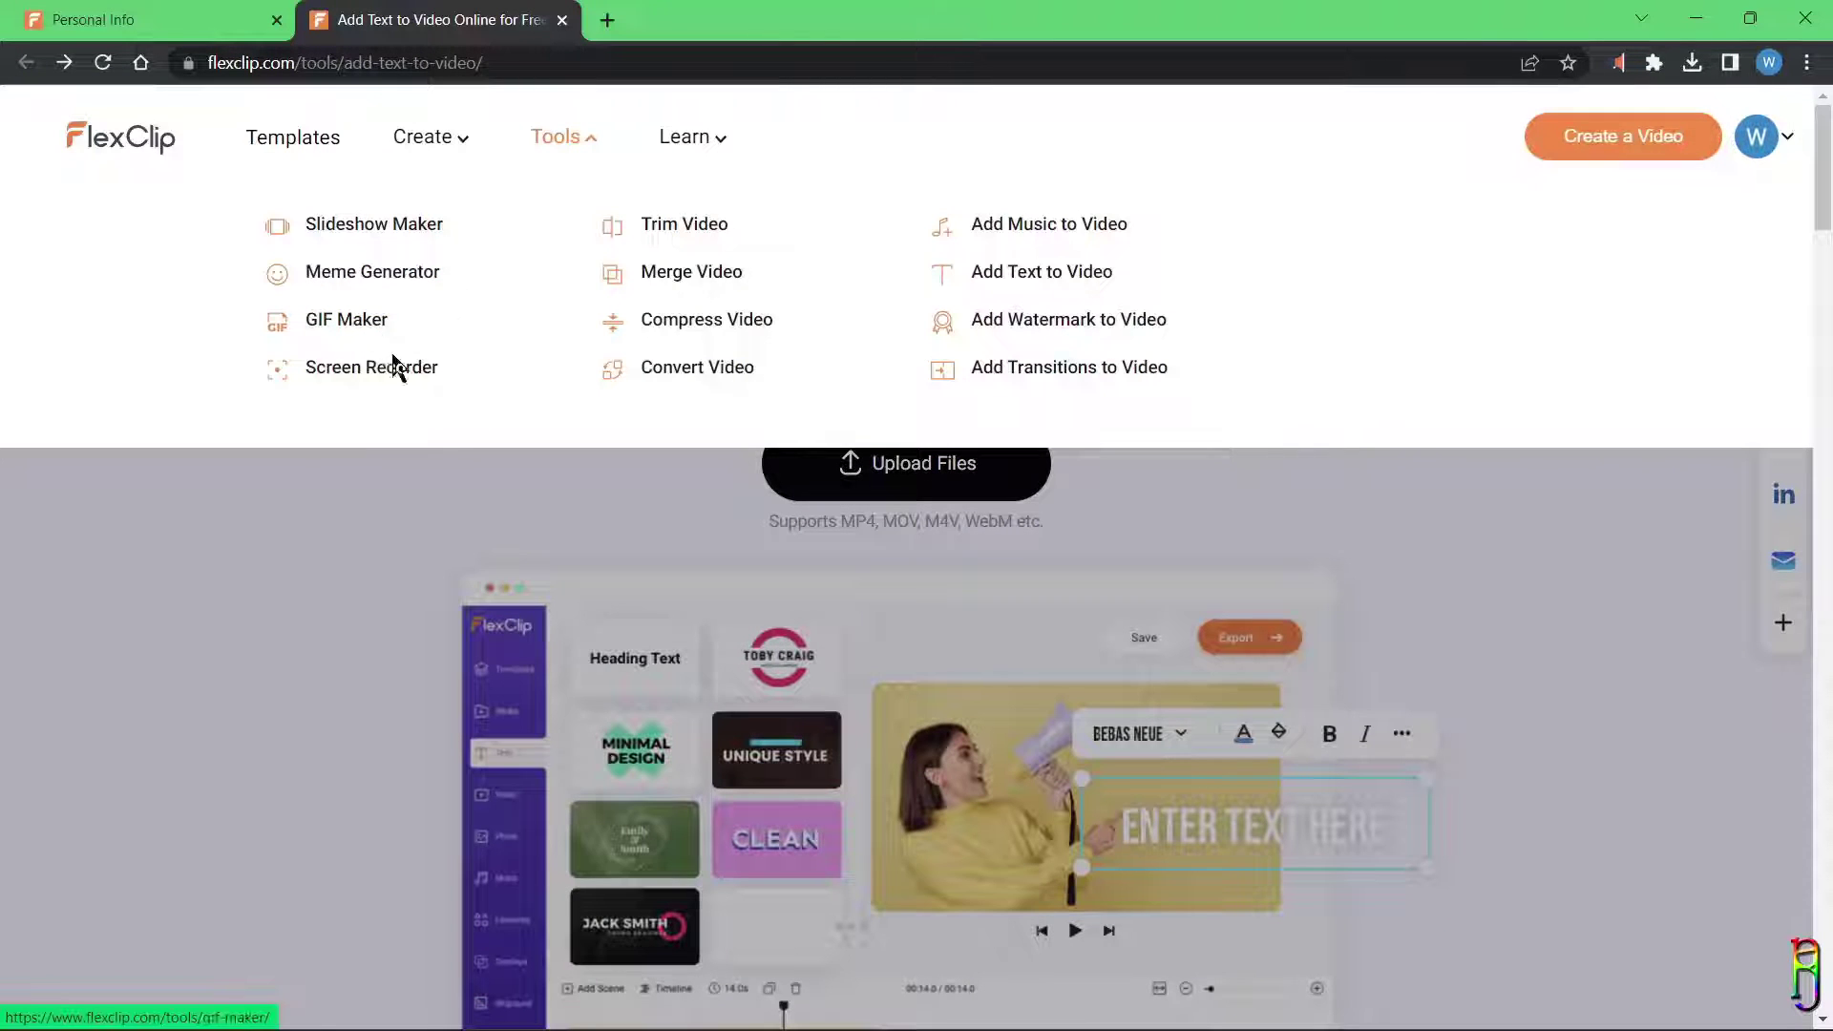
left_click(372, 379)
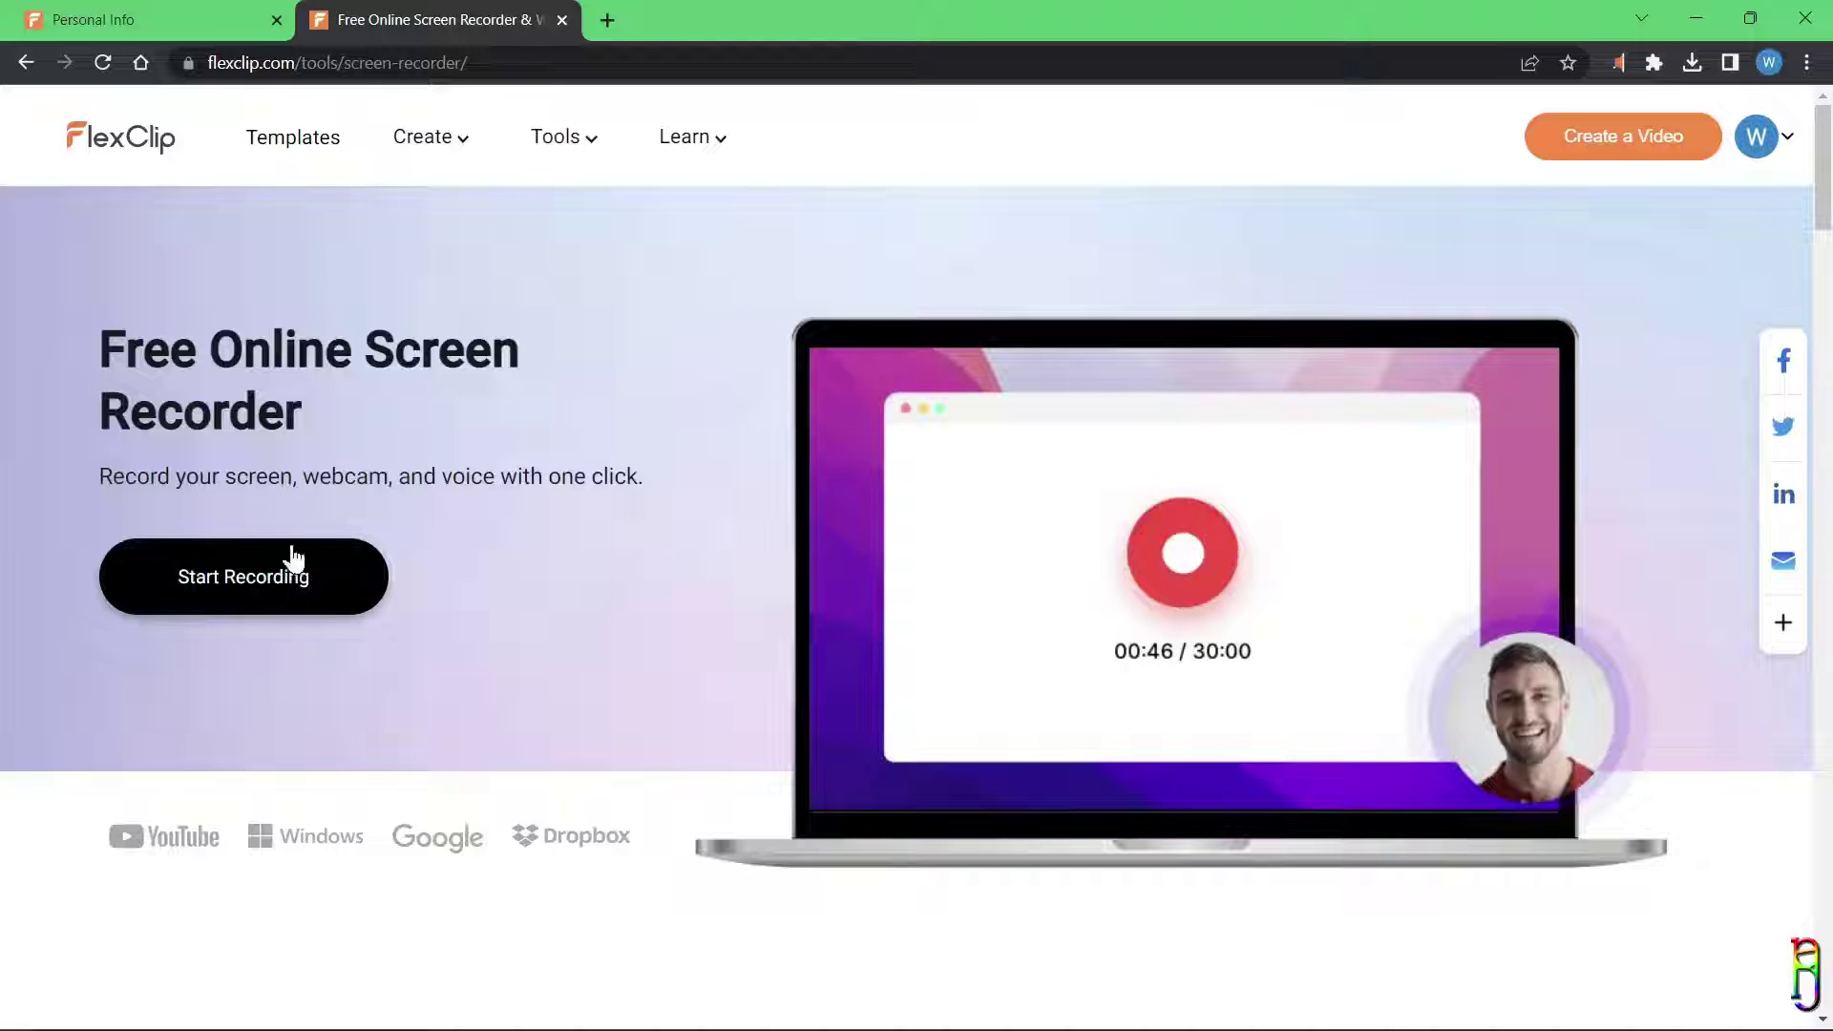
Step: Choose screen-only recording with system audio as the audio source
left_click(265, 601)
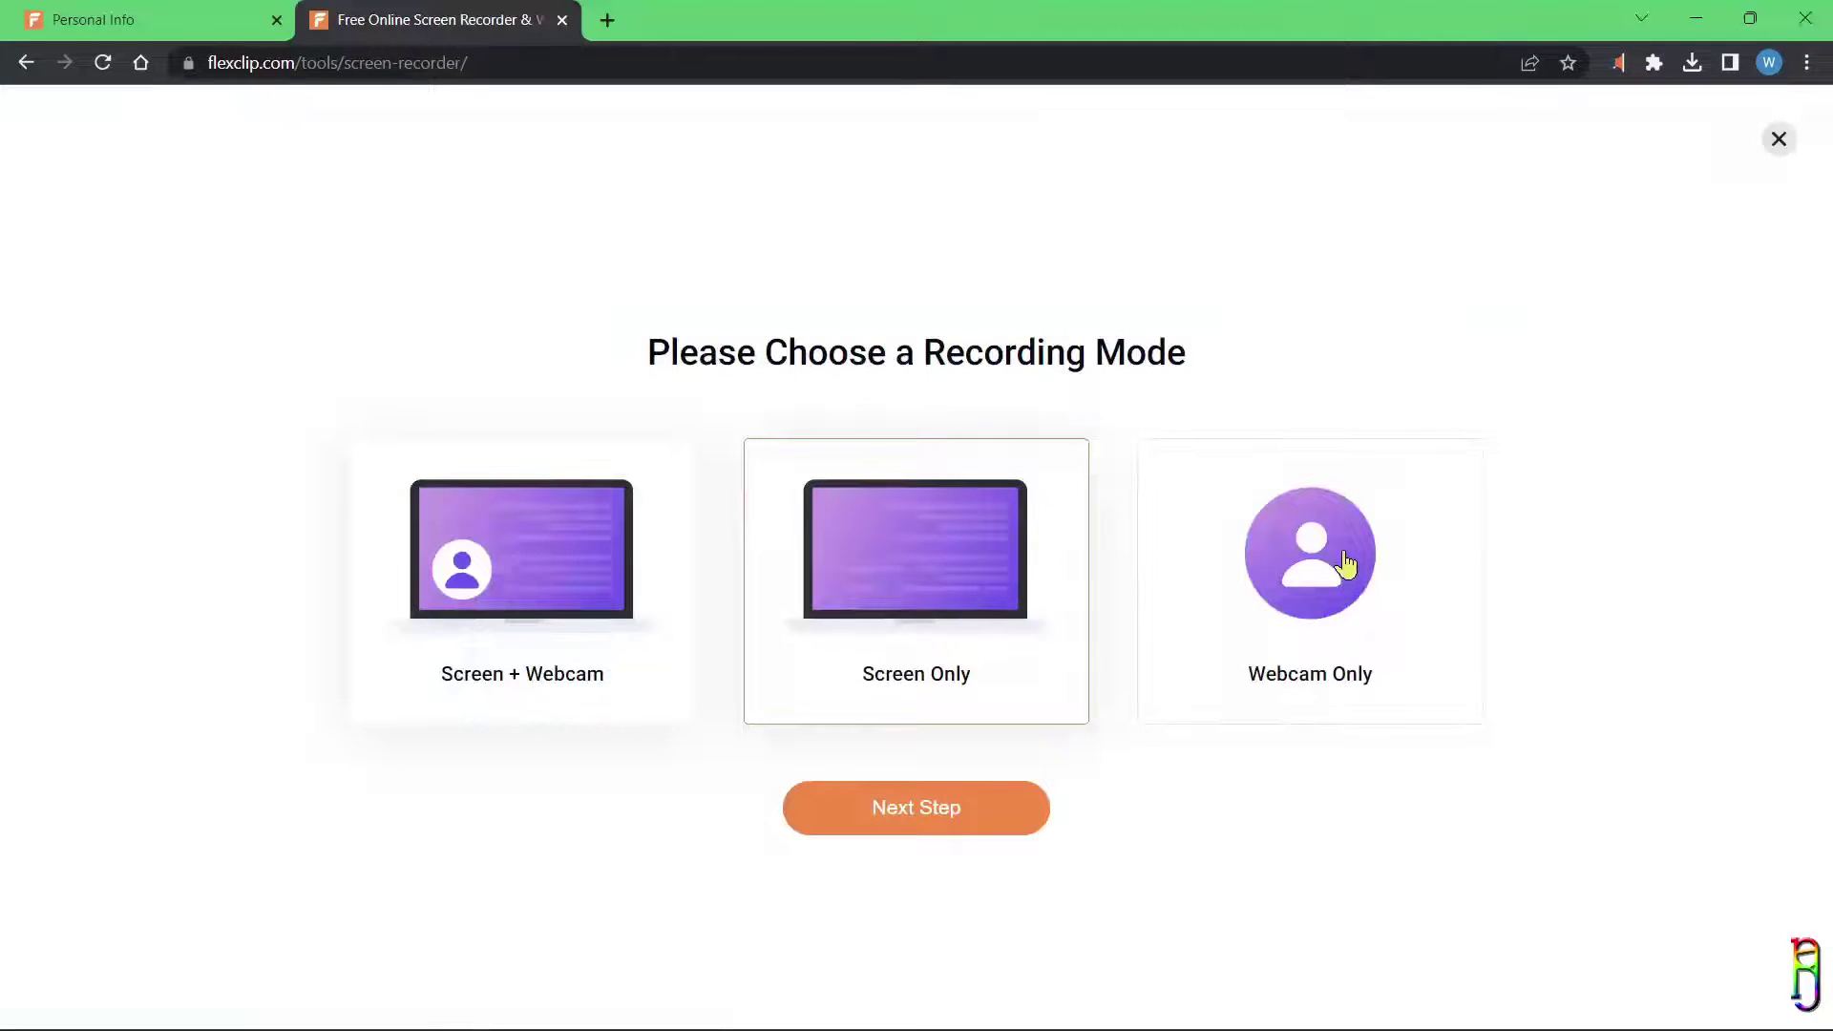
left_click(539, 702)
left_click(1000, 570)
left_click(893, 808)
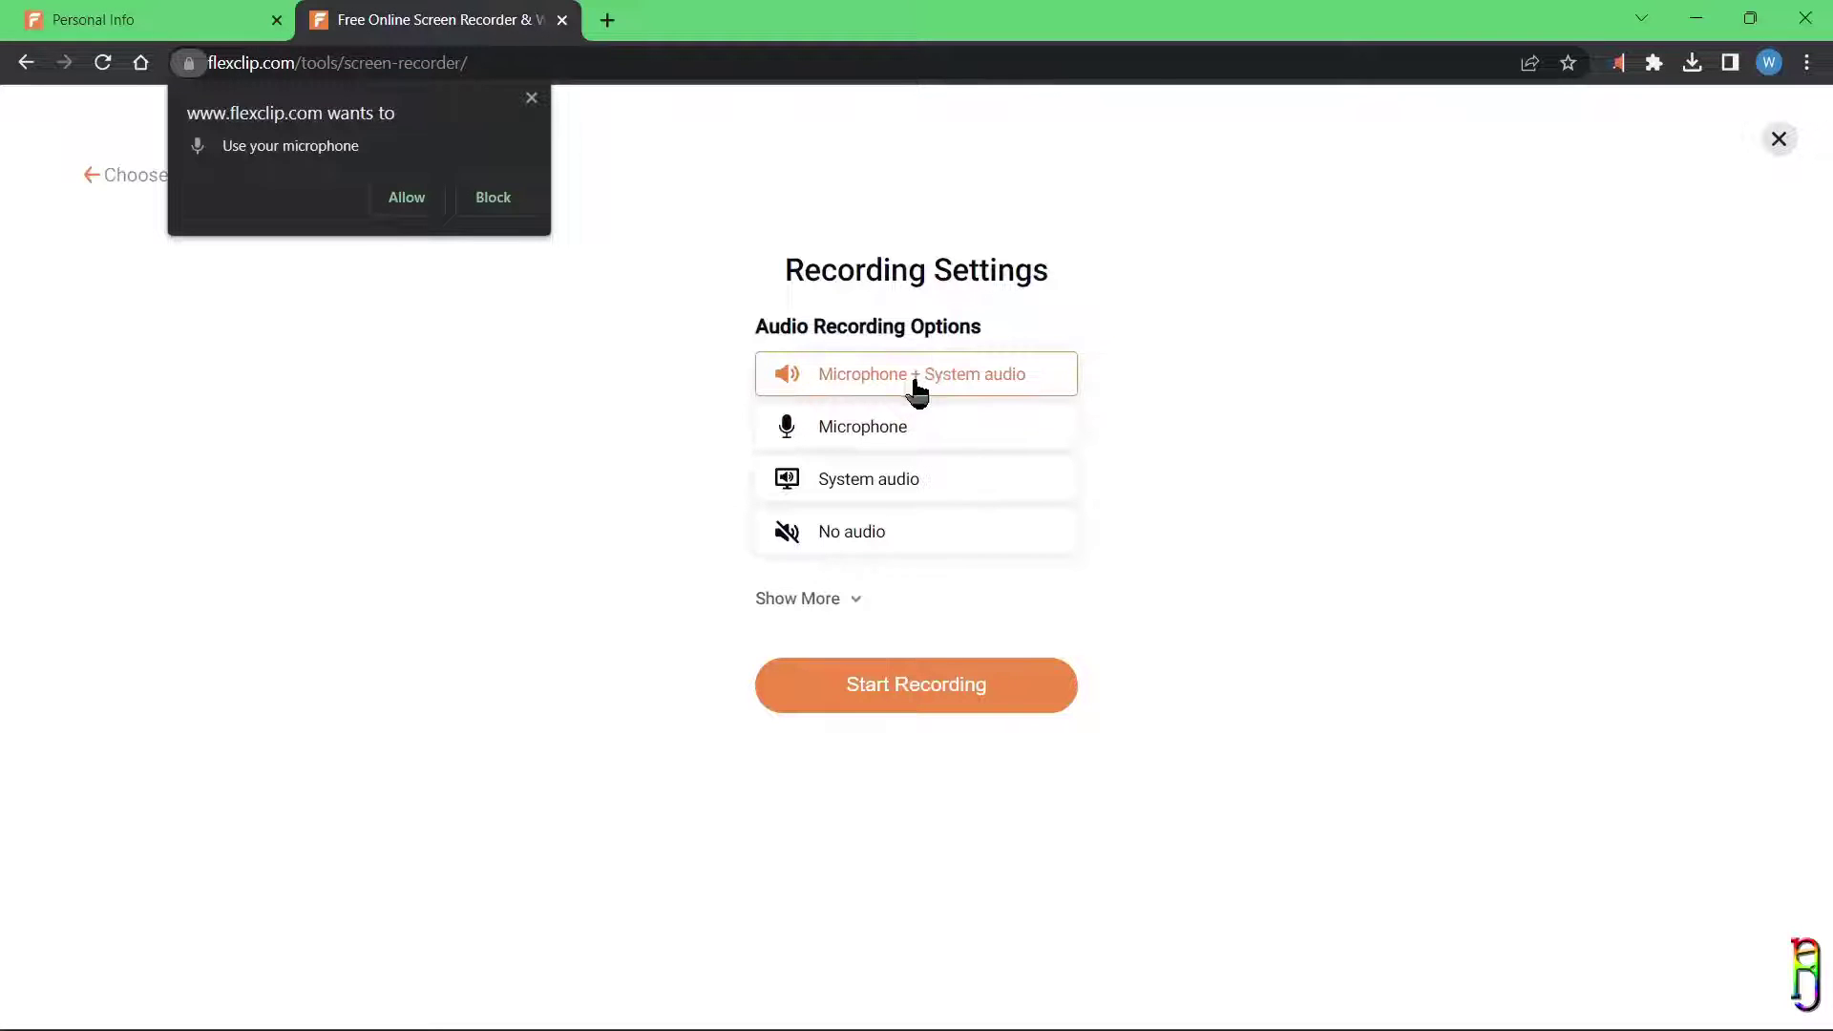
left_click(870, 492)
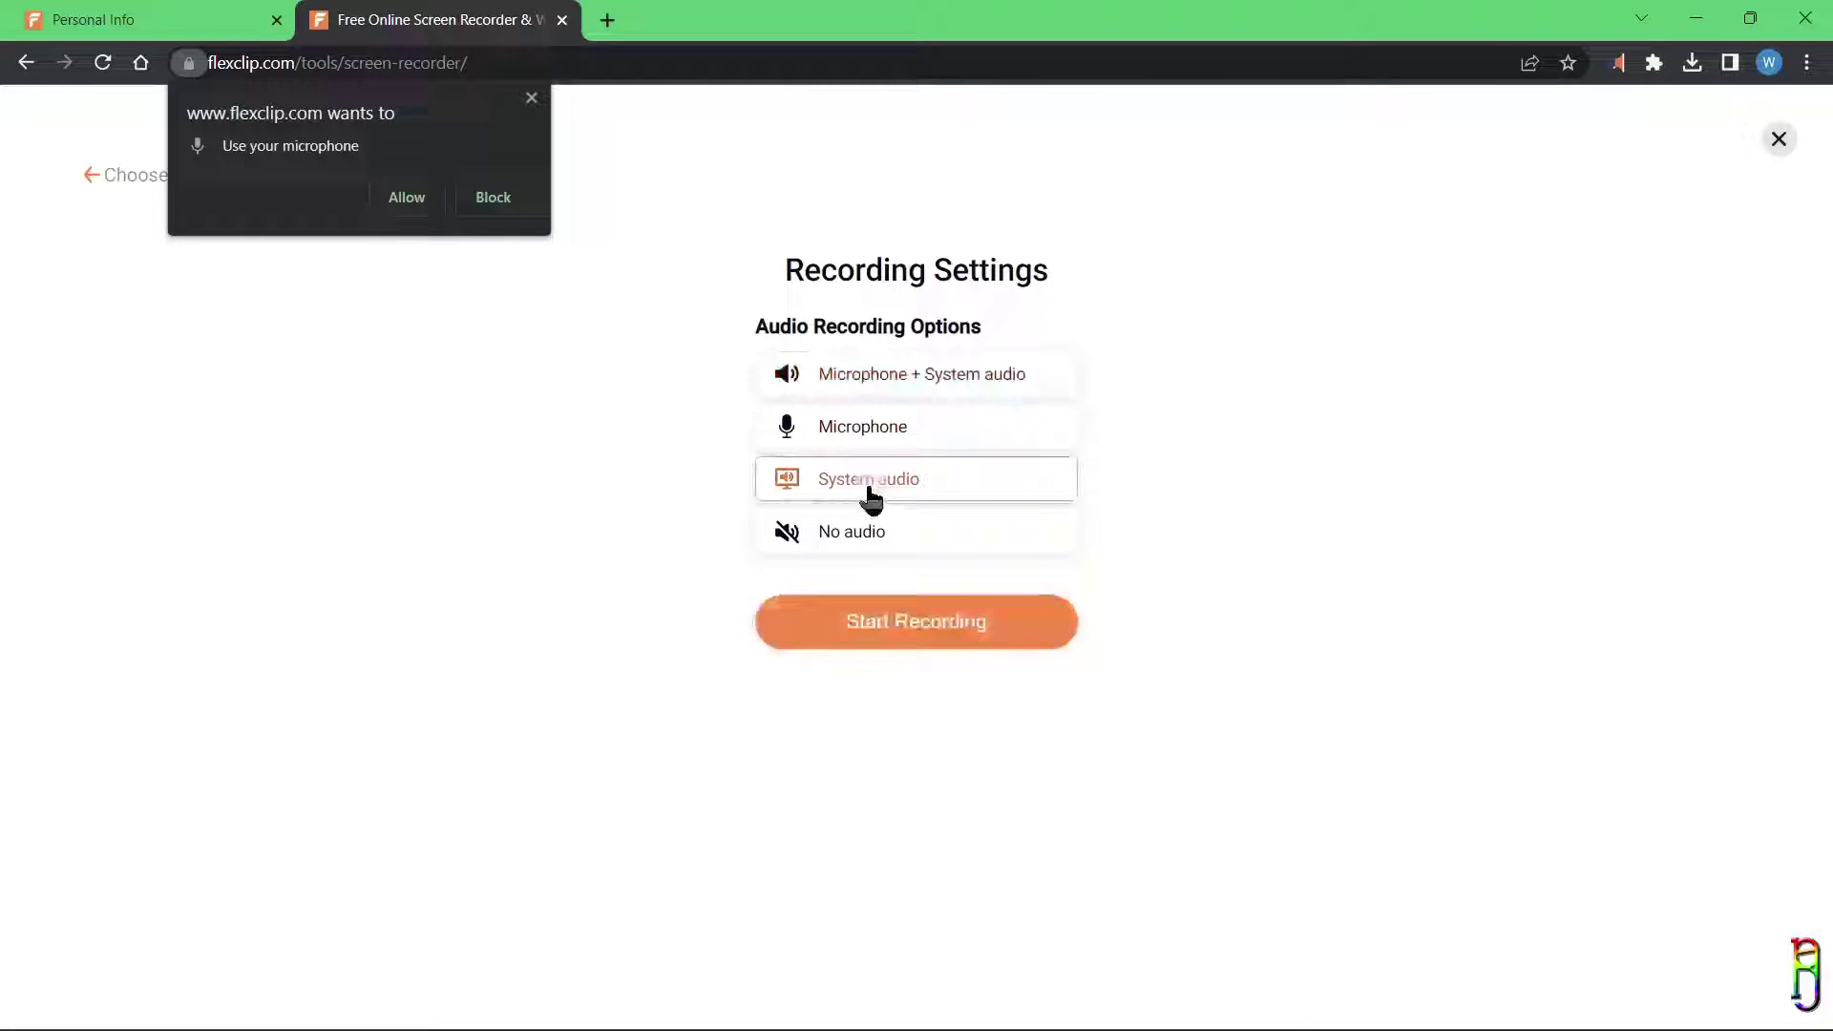
left_click(879, 549)
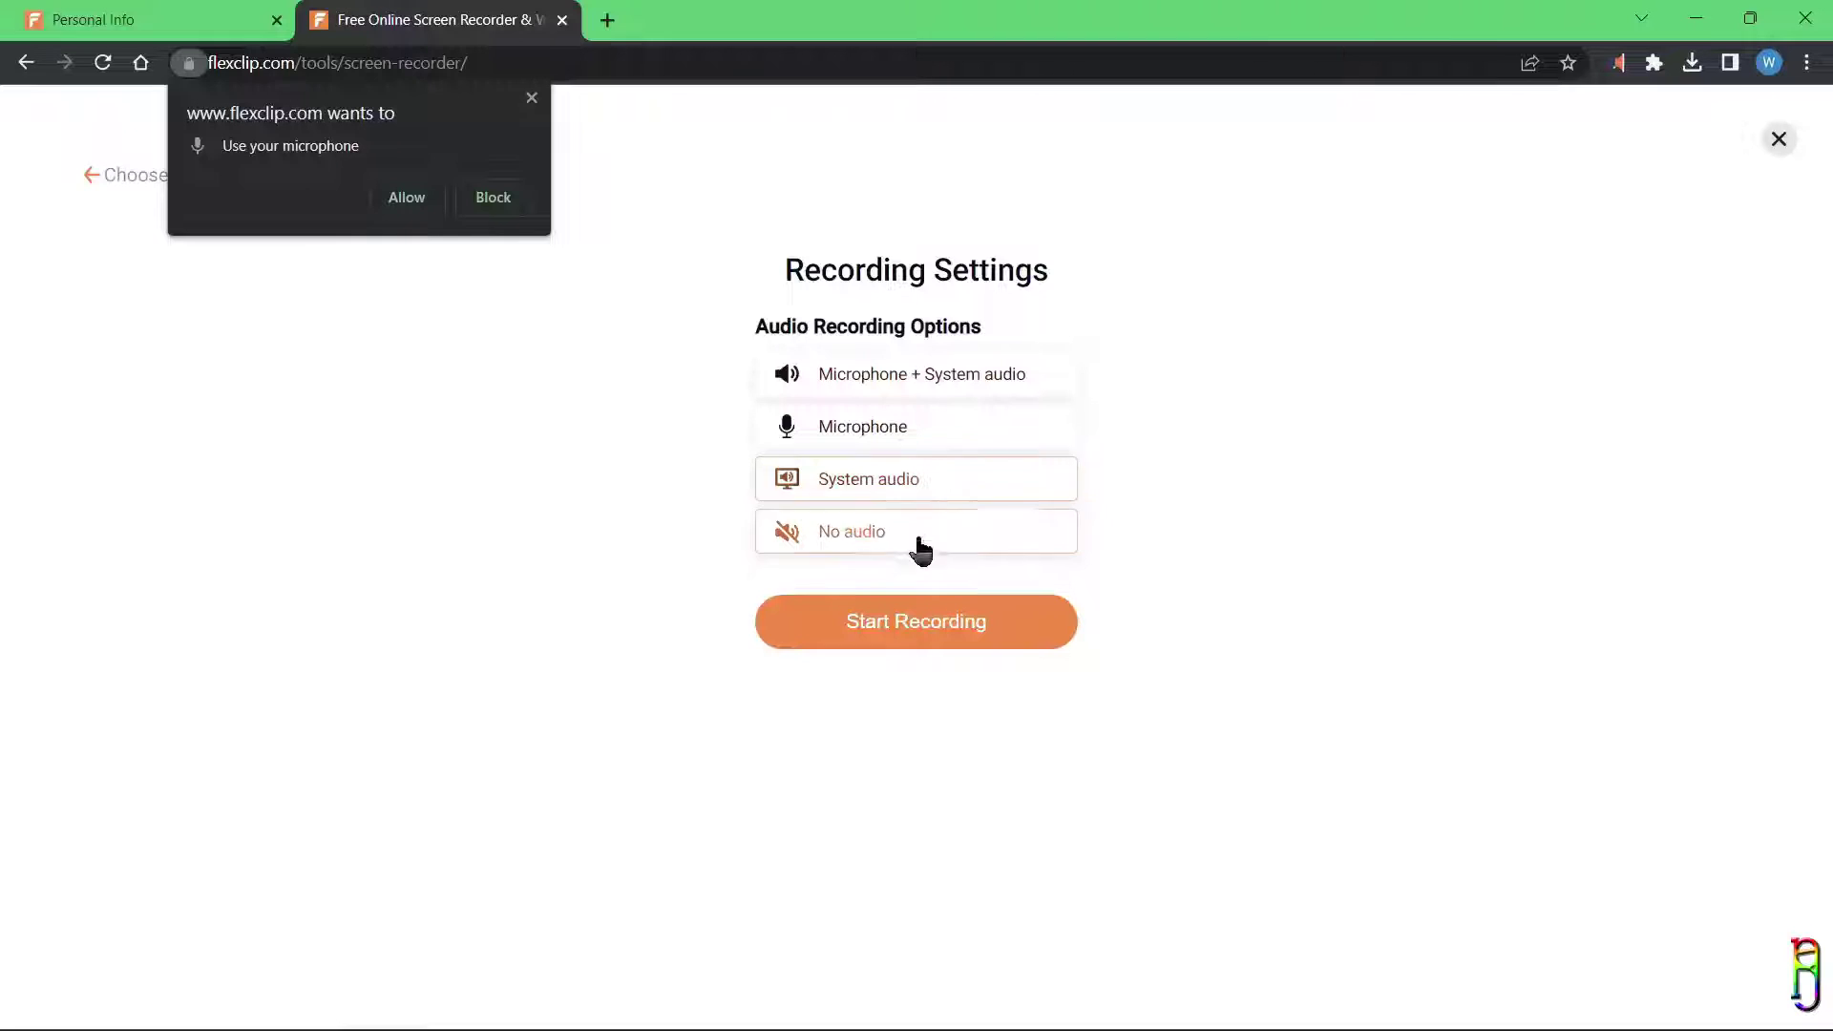
left_click(884, 487)
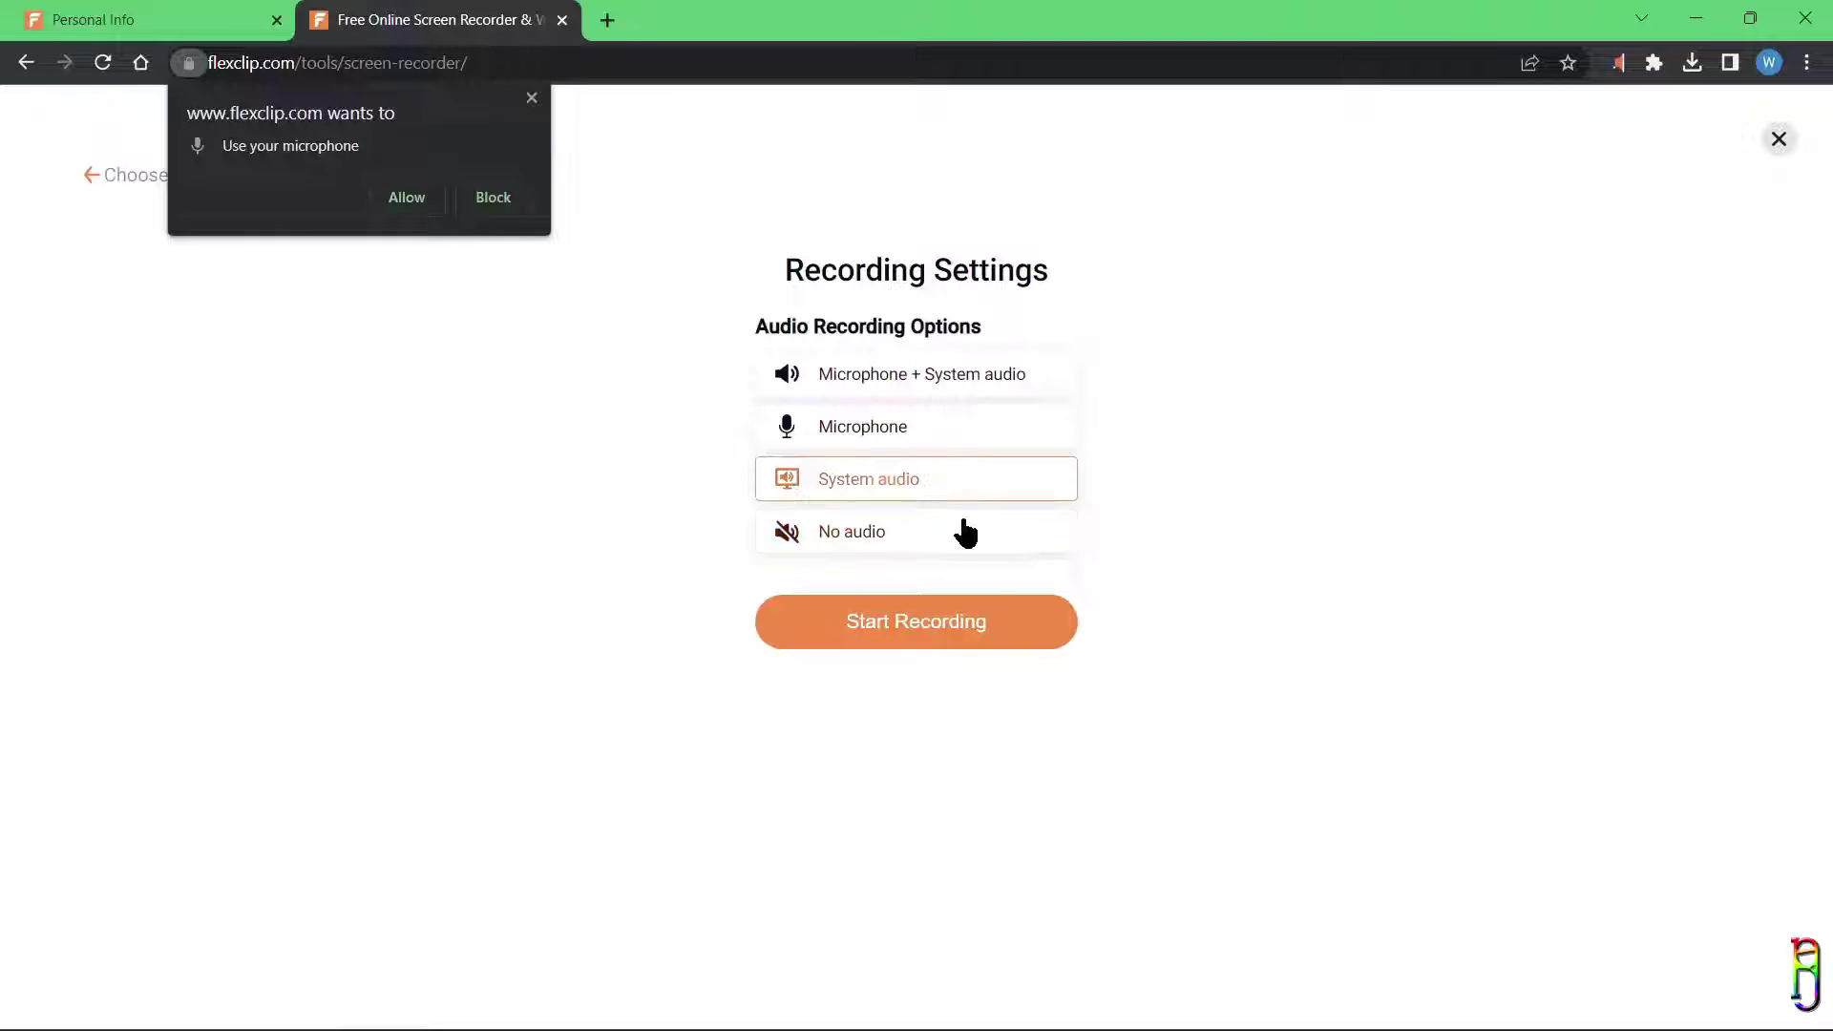
Step: Start the recording and share the Entire Screen with system audio
left_click(911, 630)
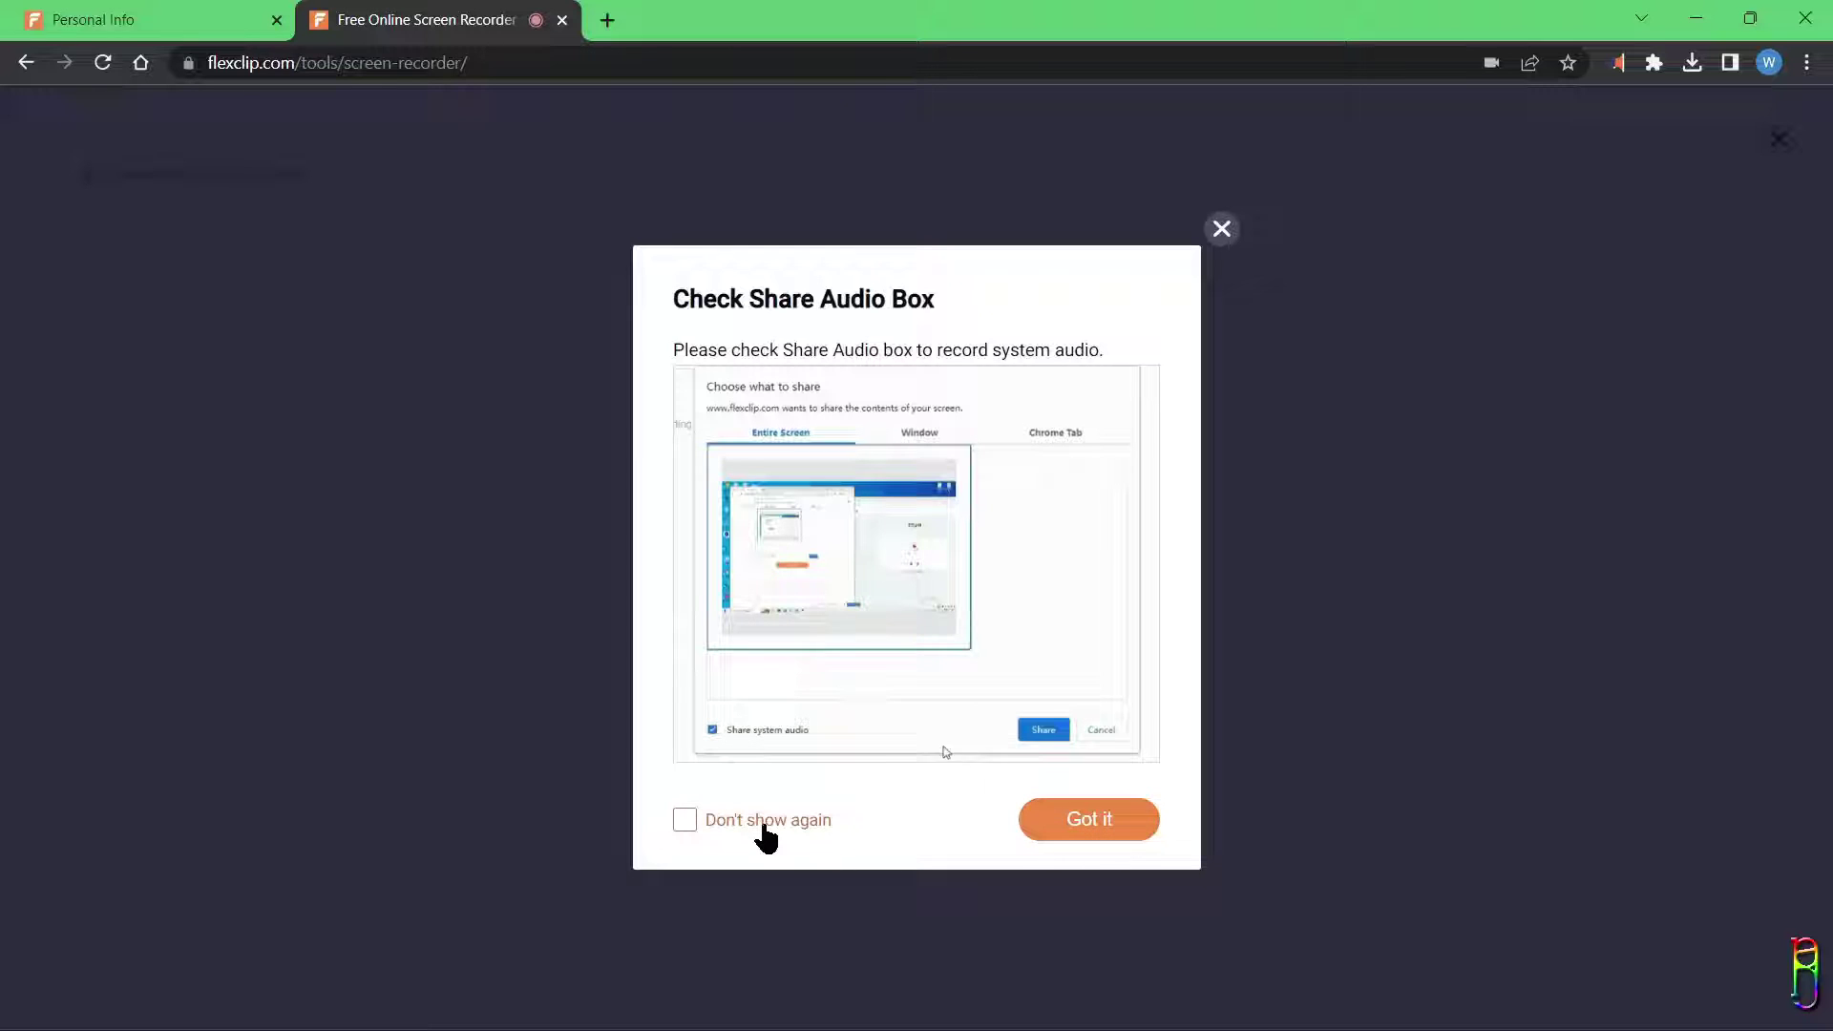
left_click(1091, 840)
left_click(1135, 190)
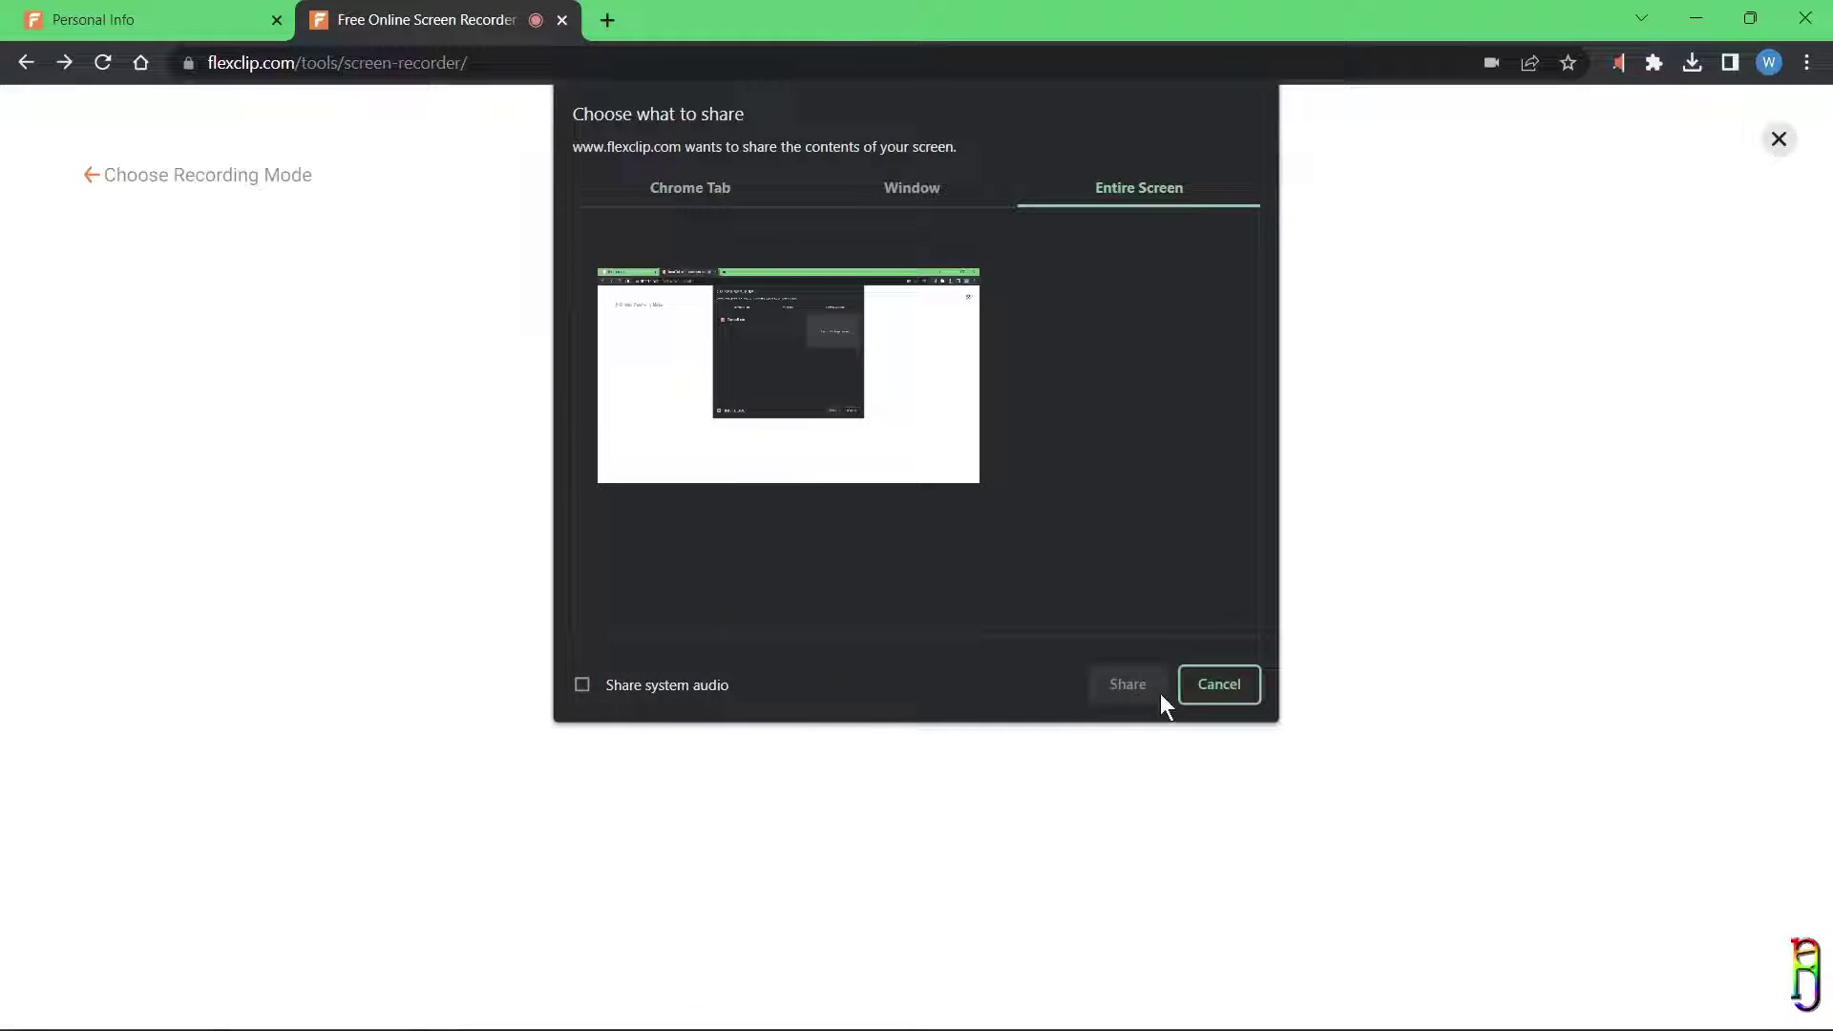
left_click(869, 386)
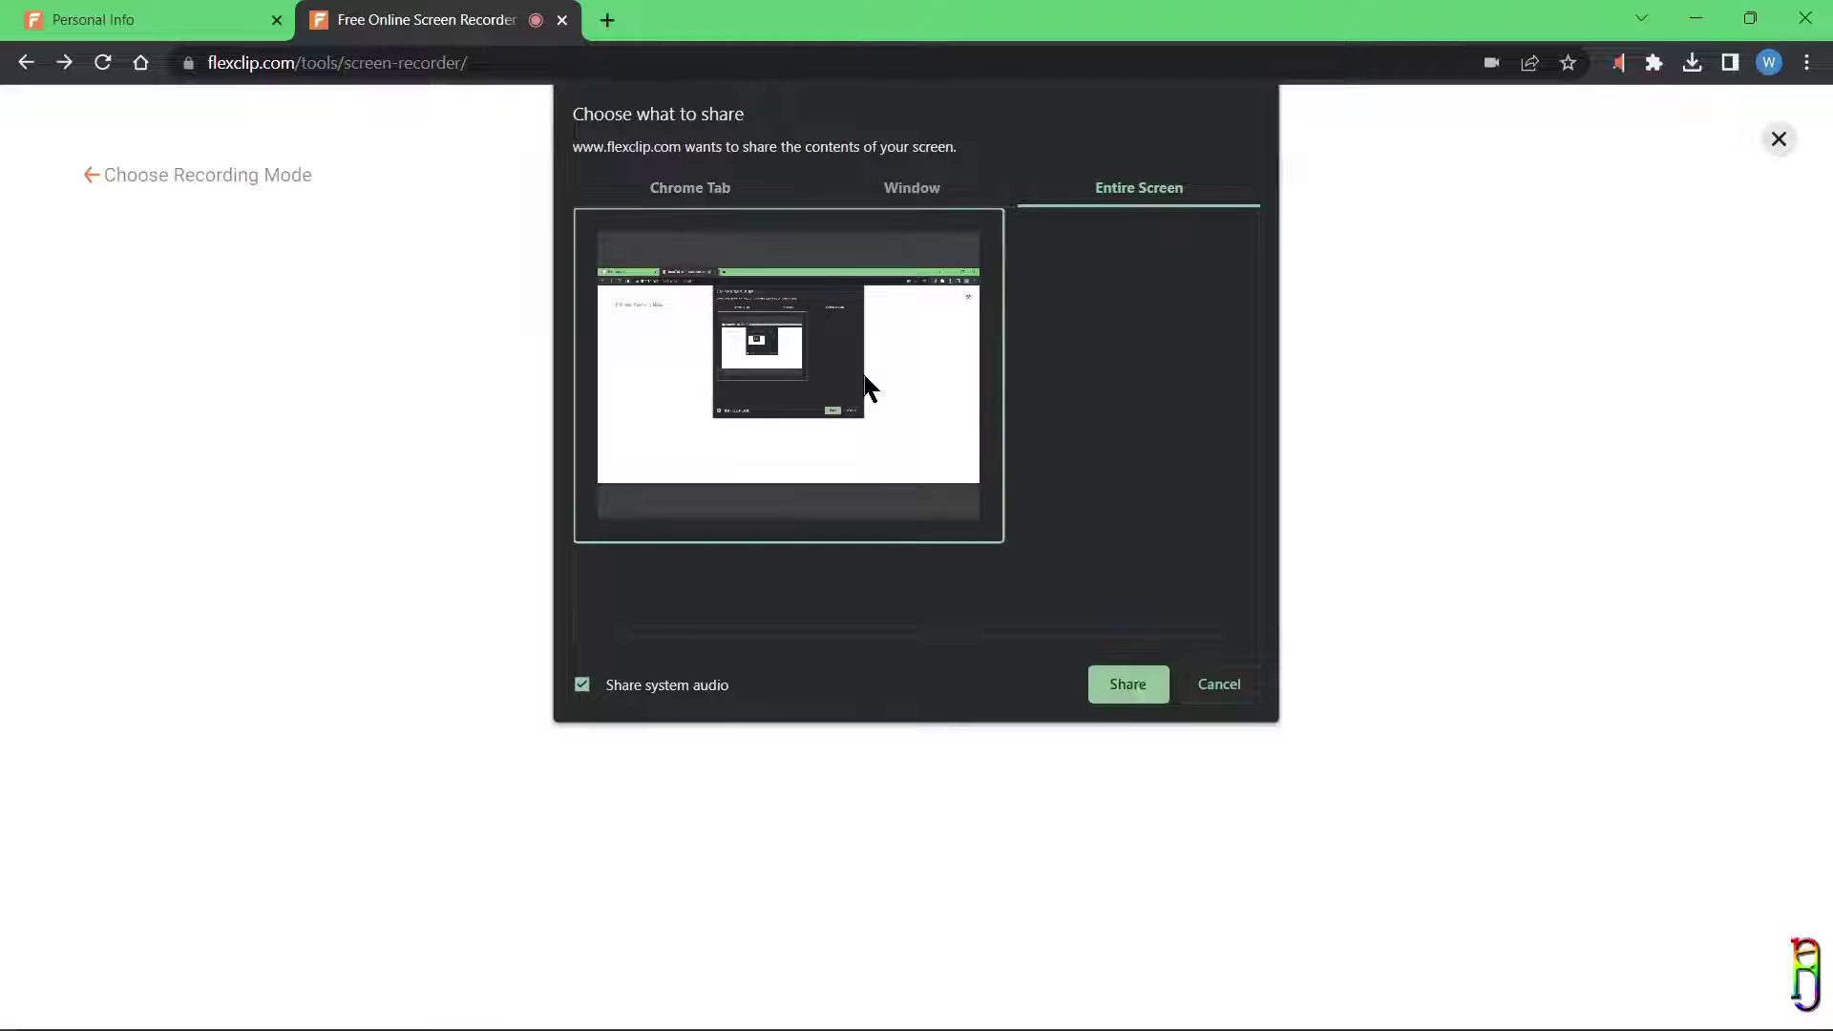
left_click(1127, 684)
Step: Browse youtube.com during the capture, playing the D-ID video past its ad
left_click(607, 20)
type("youtube.com")
key("Return")
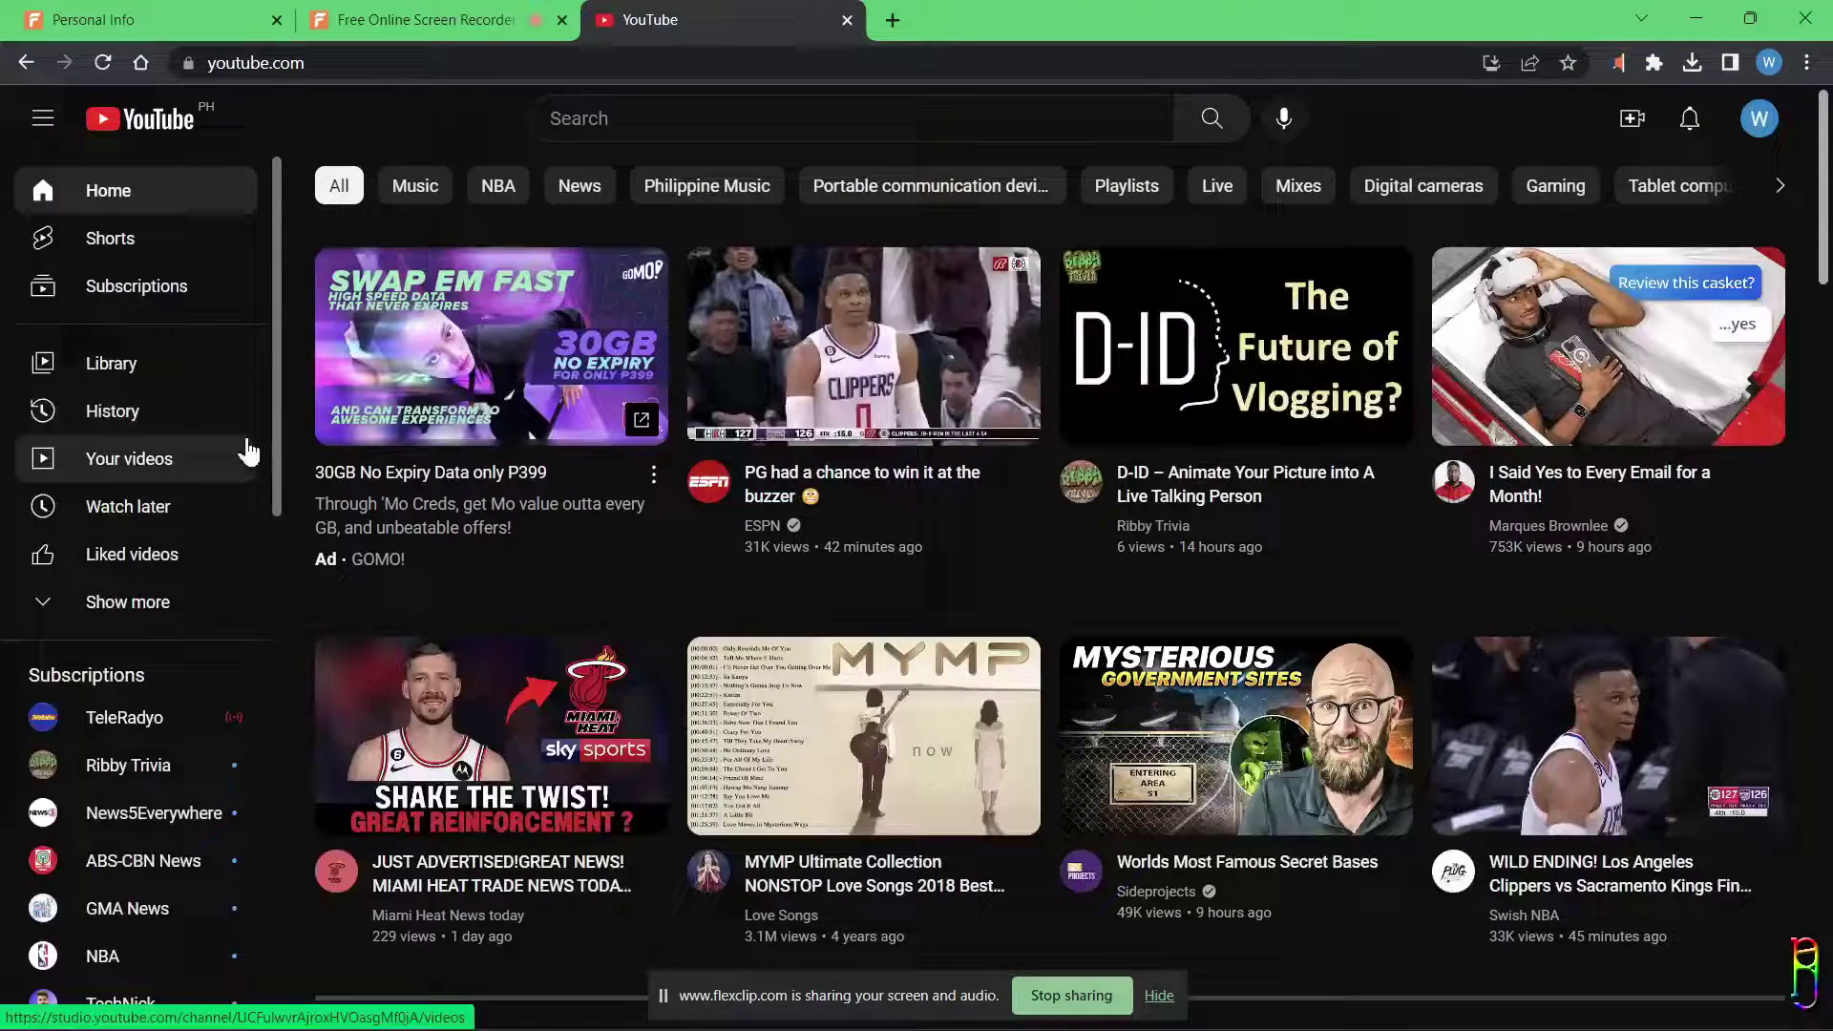
left_click(1235, 345)
left_click(1211, 735)
left_click(515, 808)
left_click(425, 19)
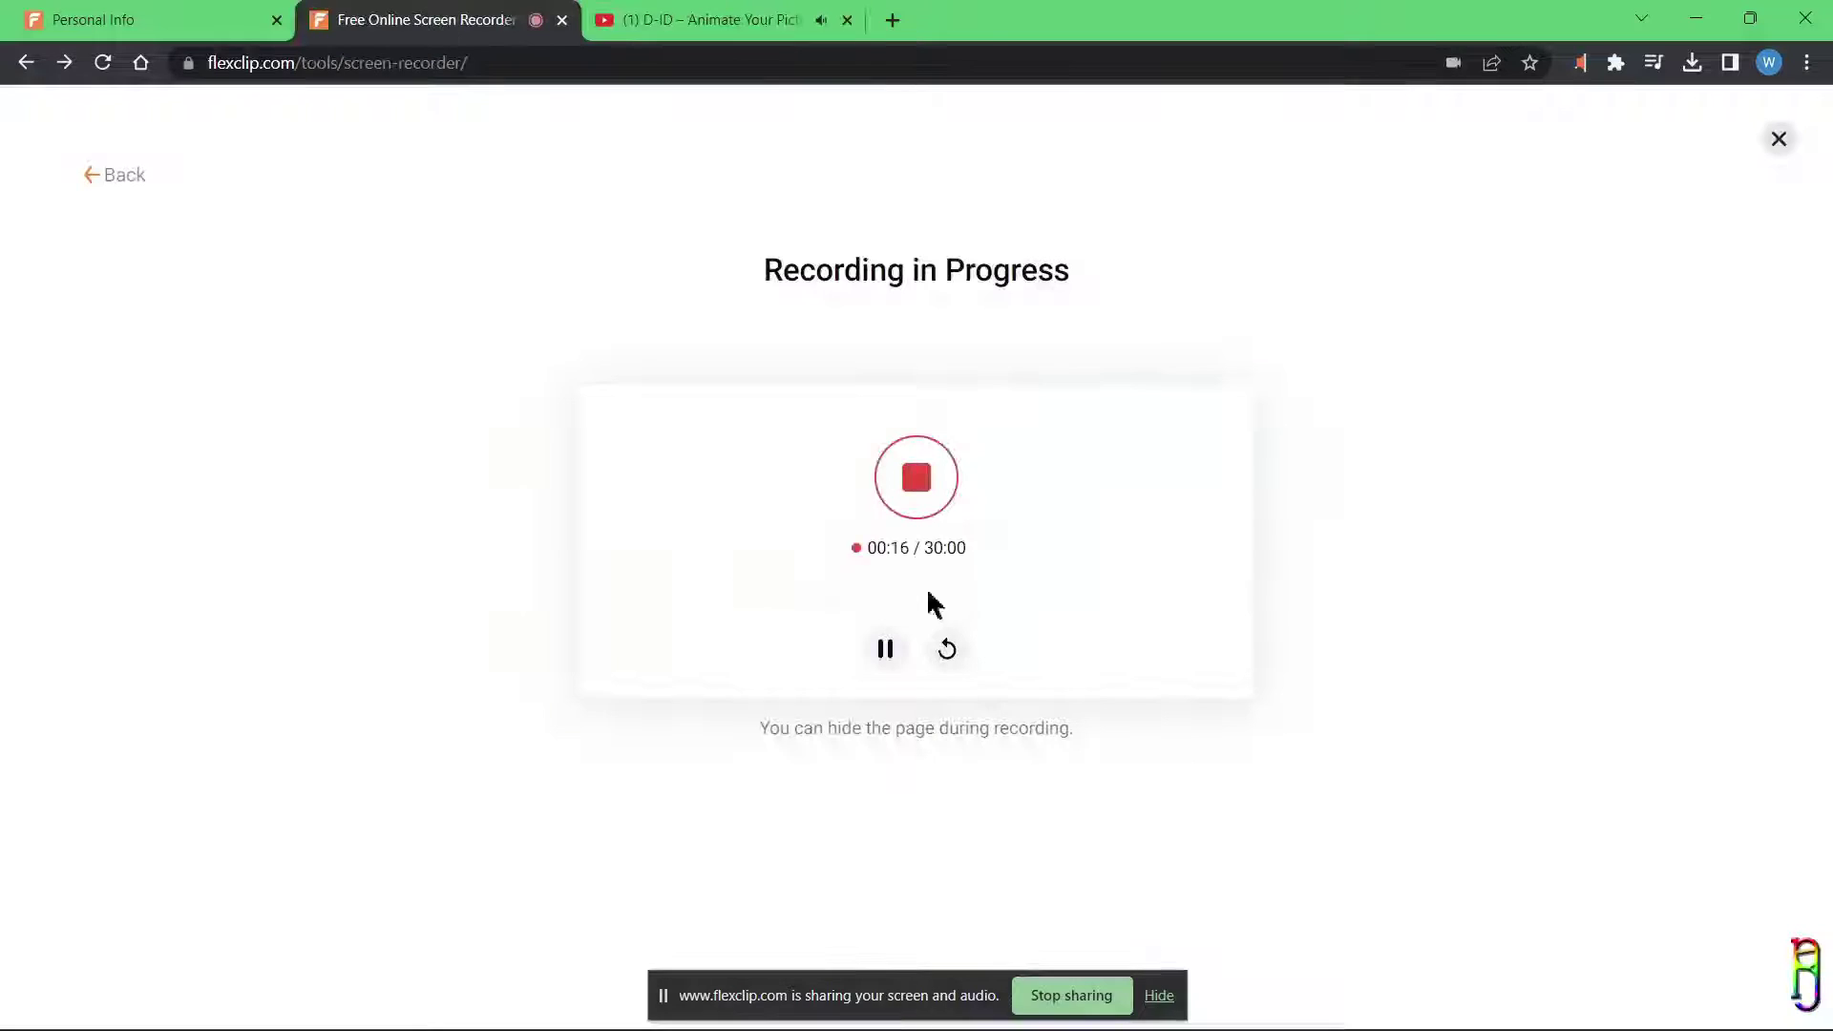
Step: Stop the recording, close the YouTube tab, preview the clip, and choose Download and Edit
left_click(931, 497)
left_click(669, 19)
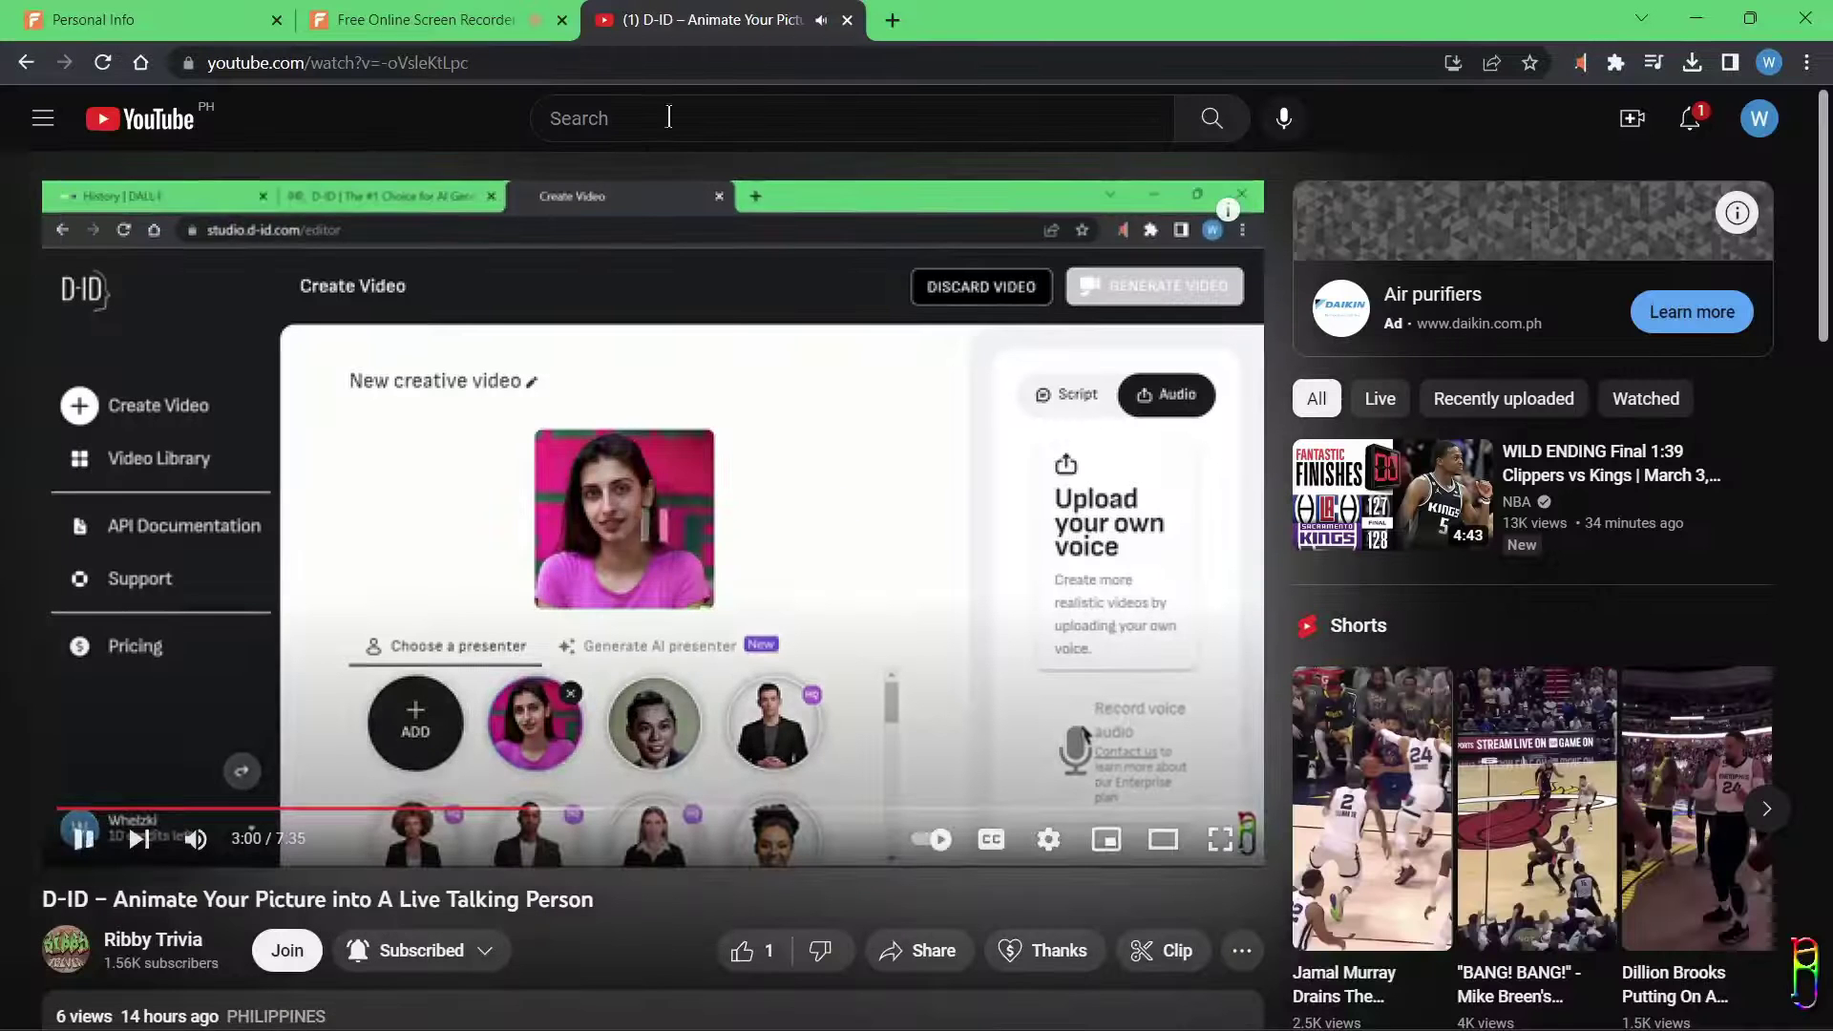
left_click(847, 19)
left_click(497, 831)
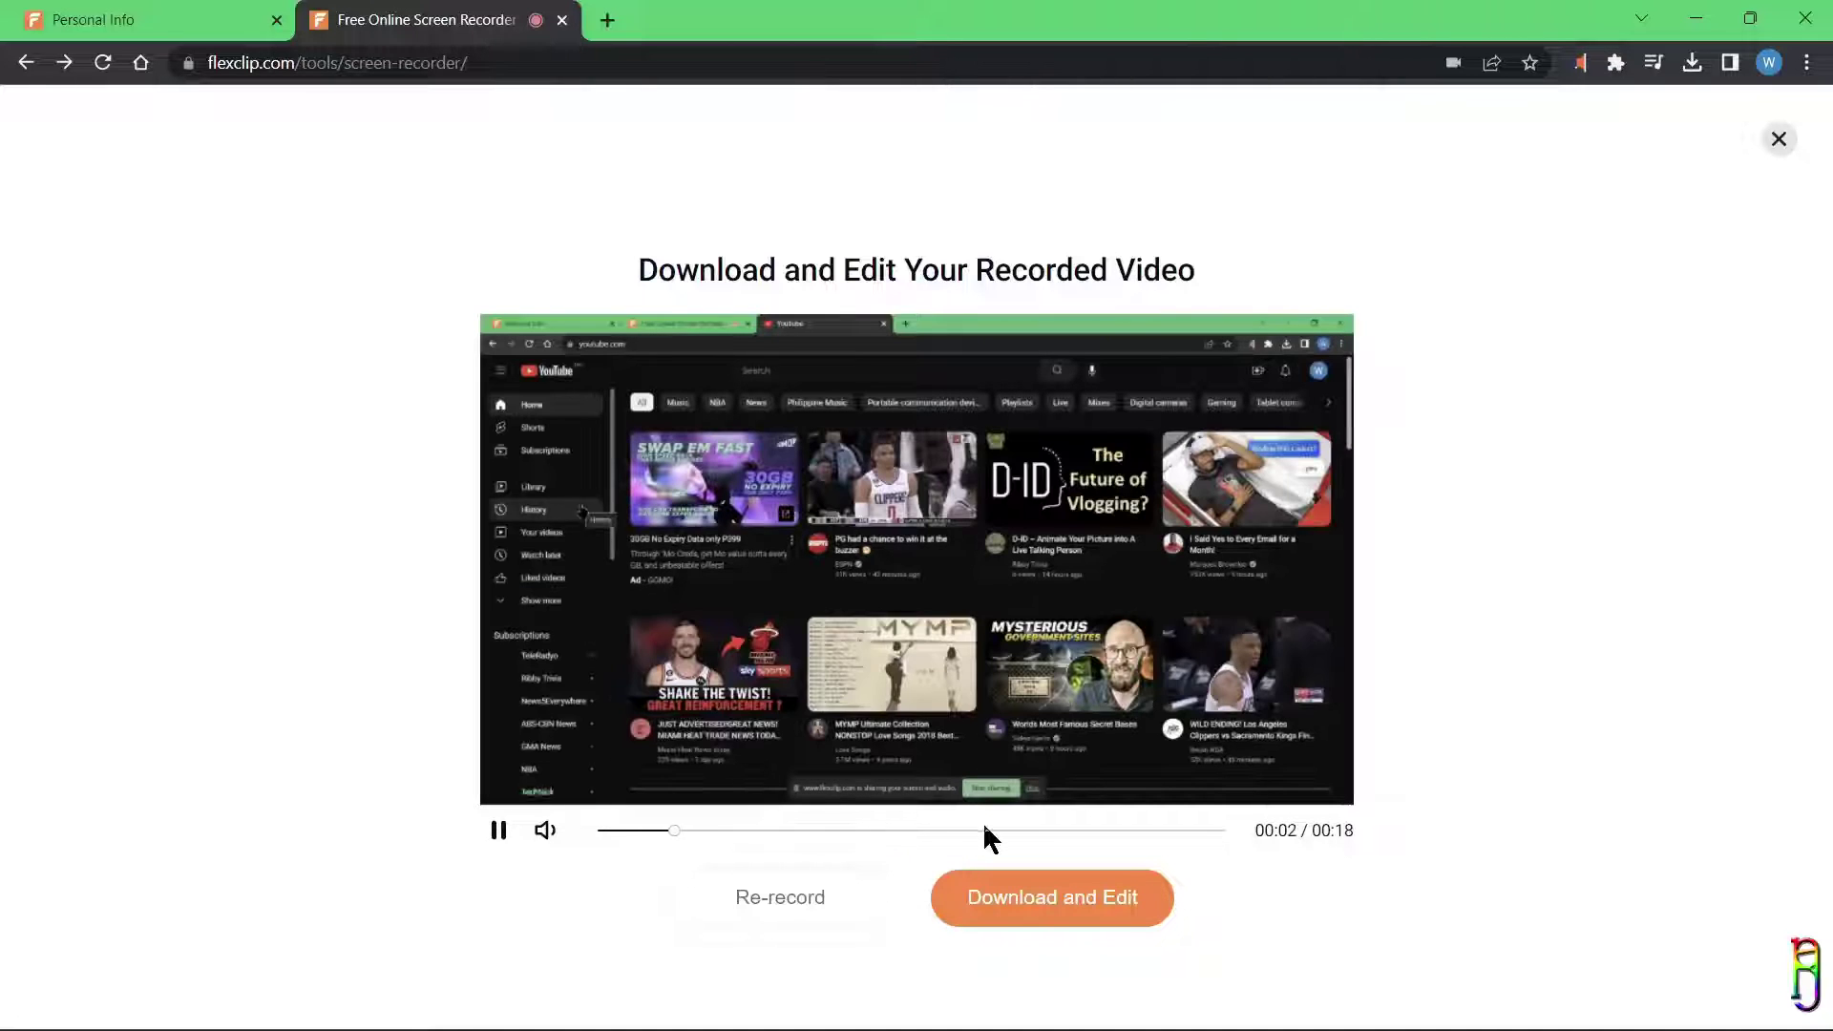
left_click(989, 831)
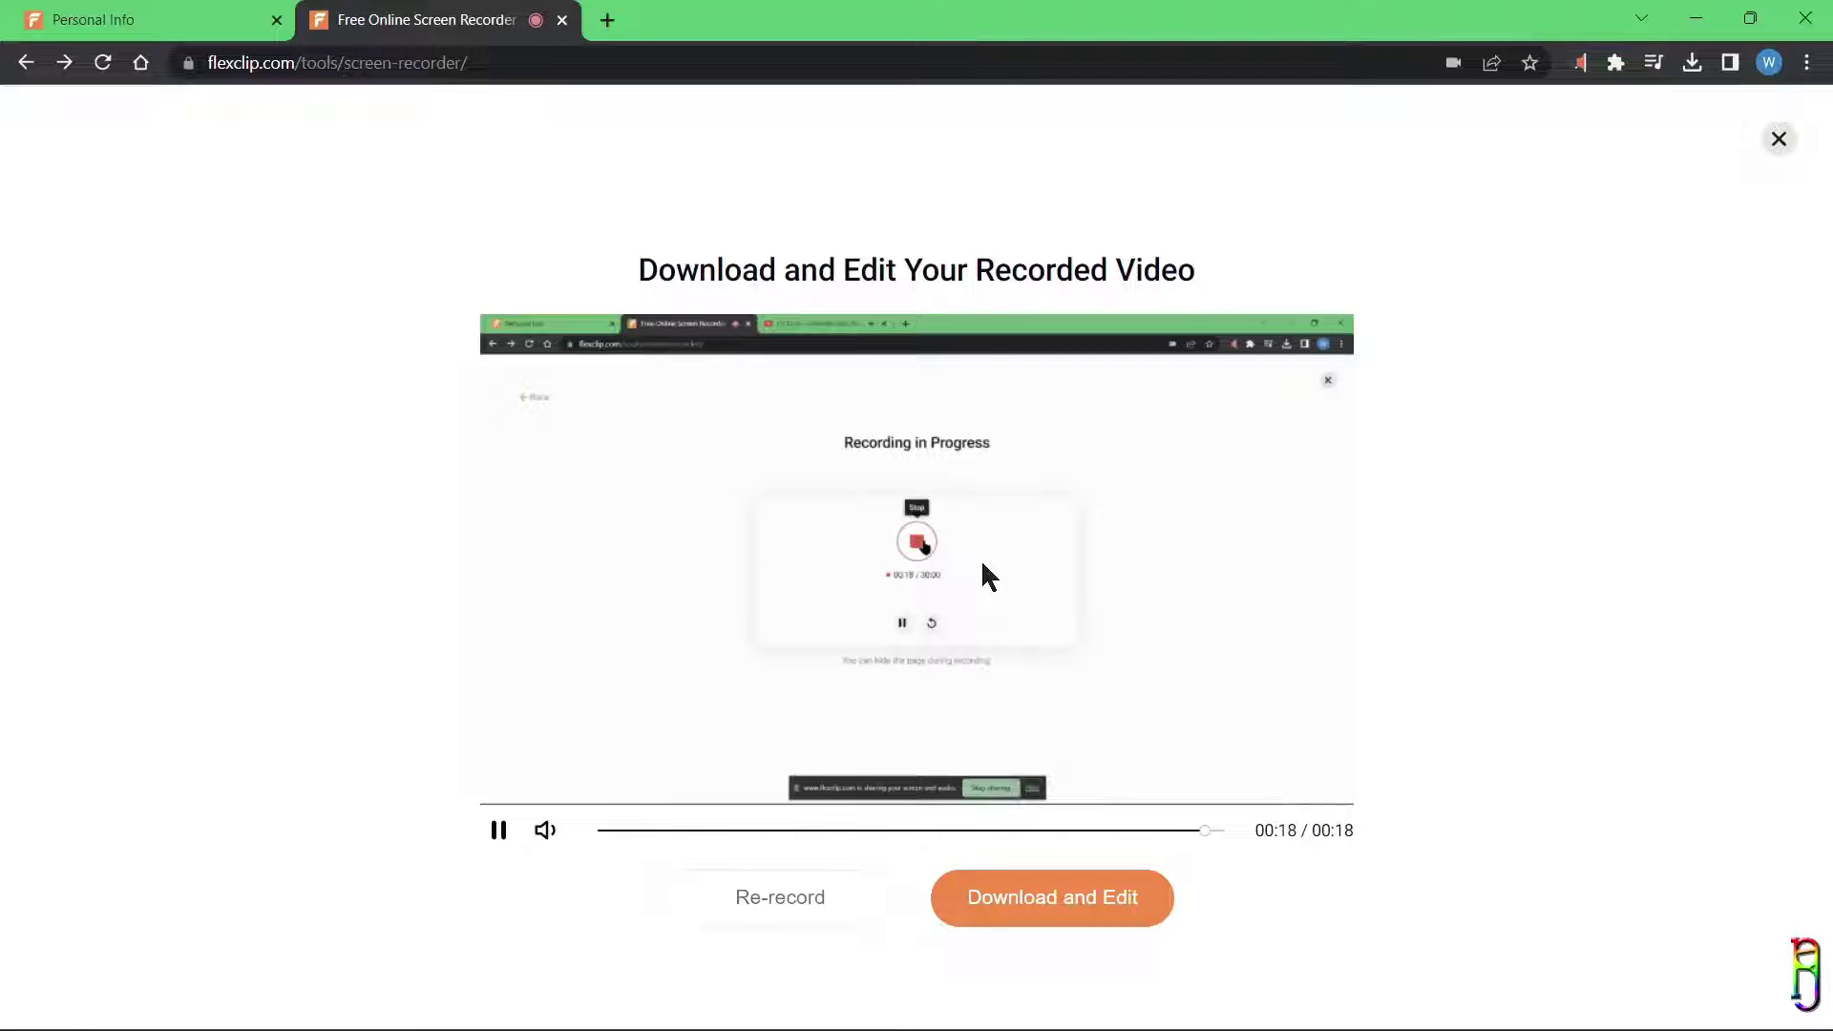
left_click(1056, 902)
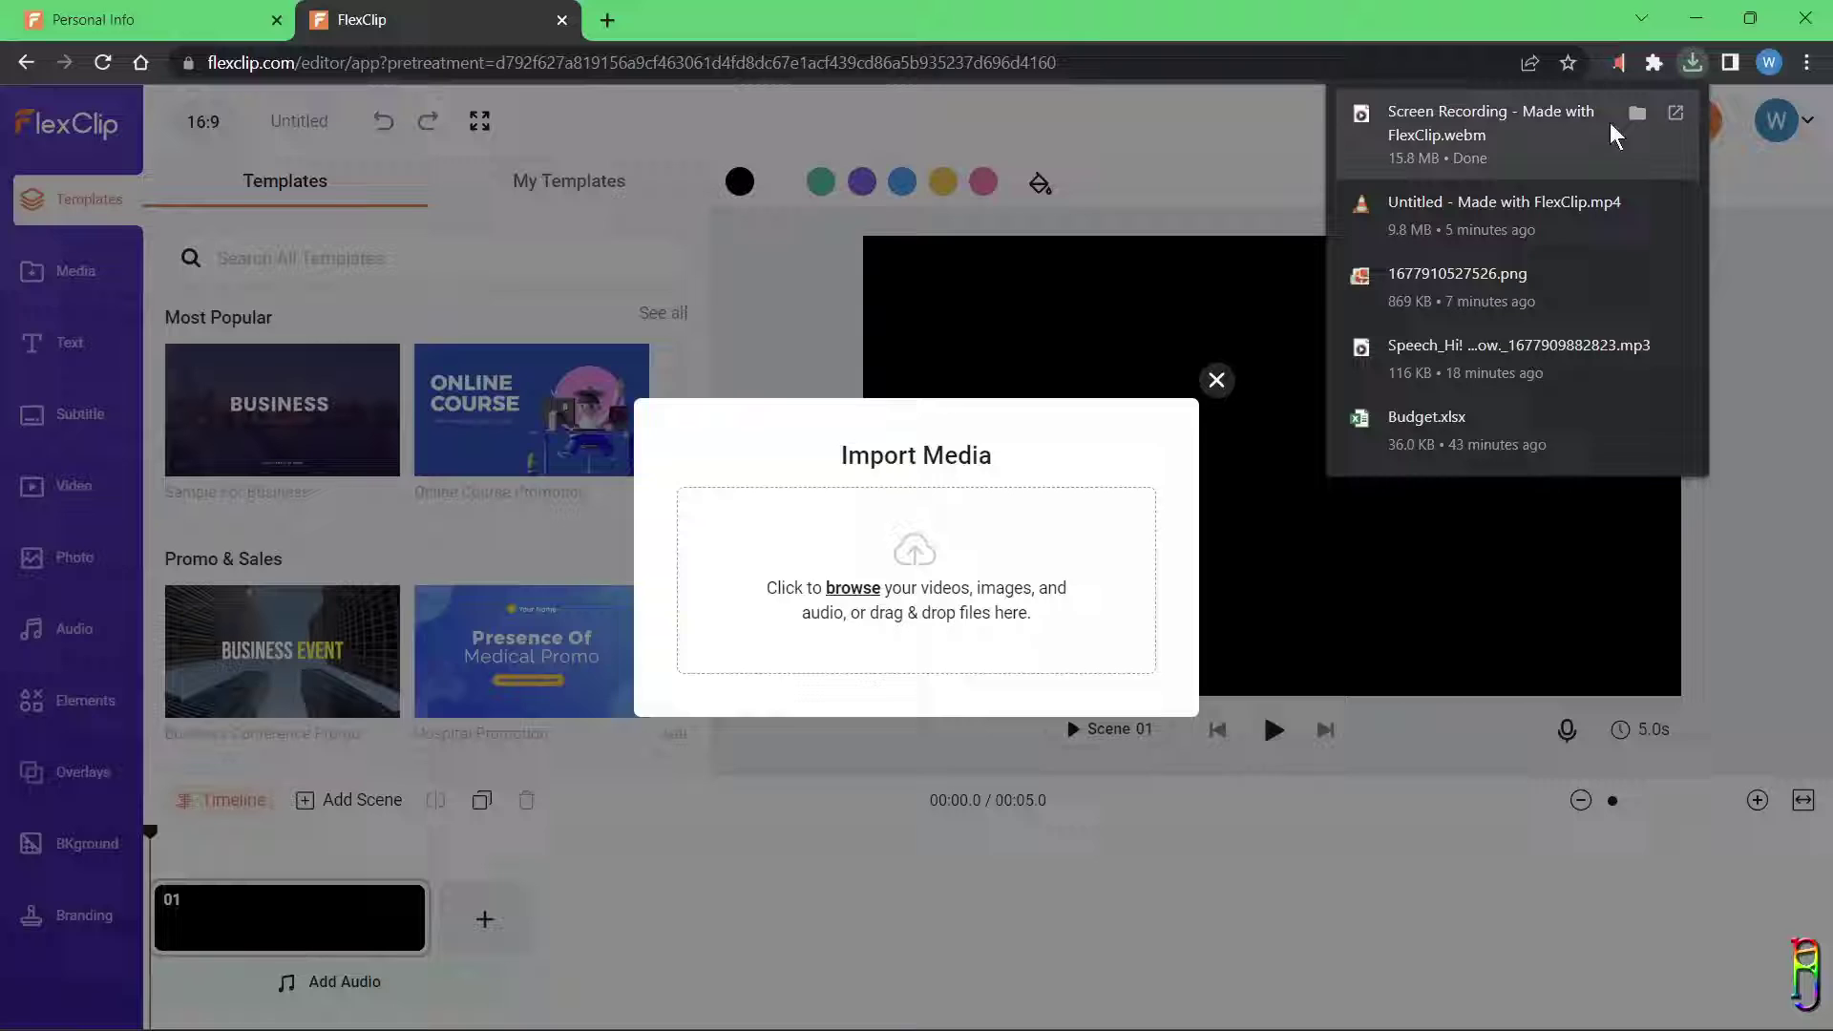
Step: Show the downloaded WebM recording in the Downloads folder and refresh the listing
left_click(1637, 112)
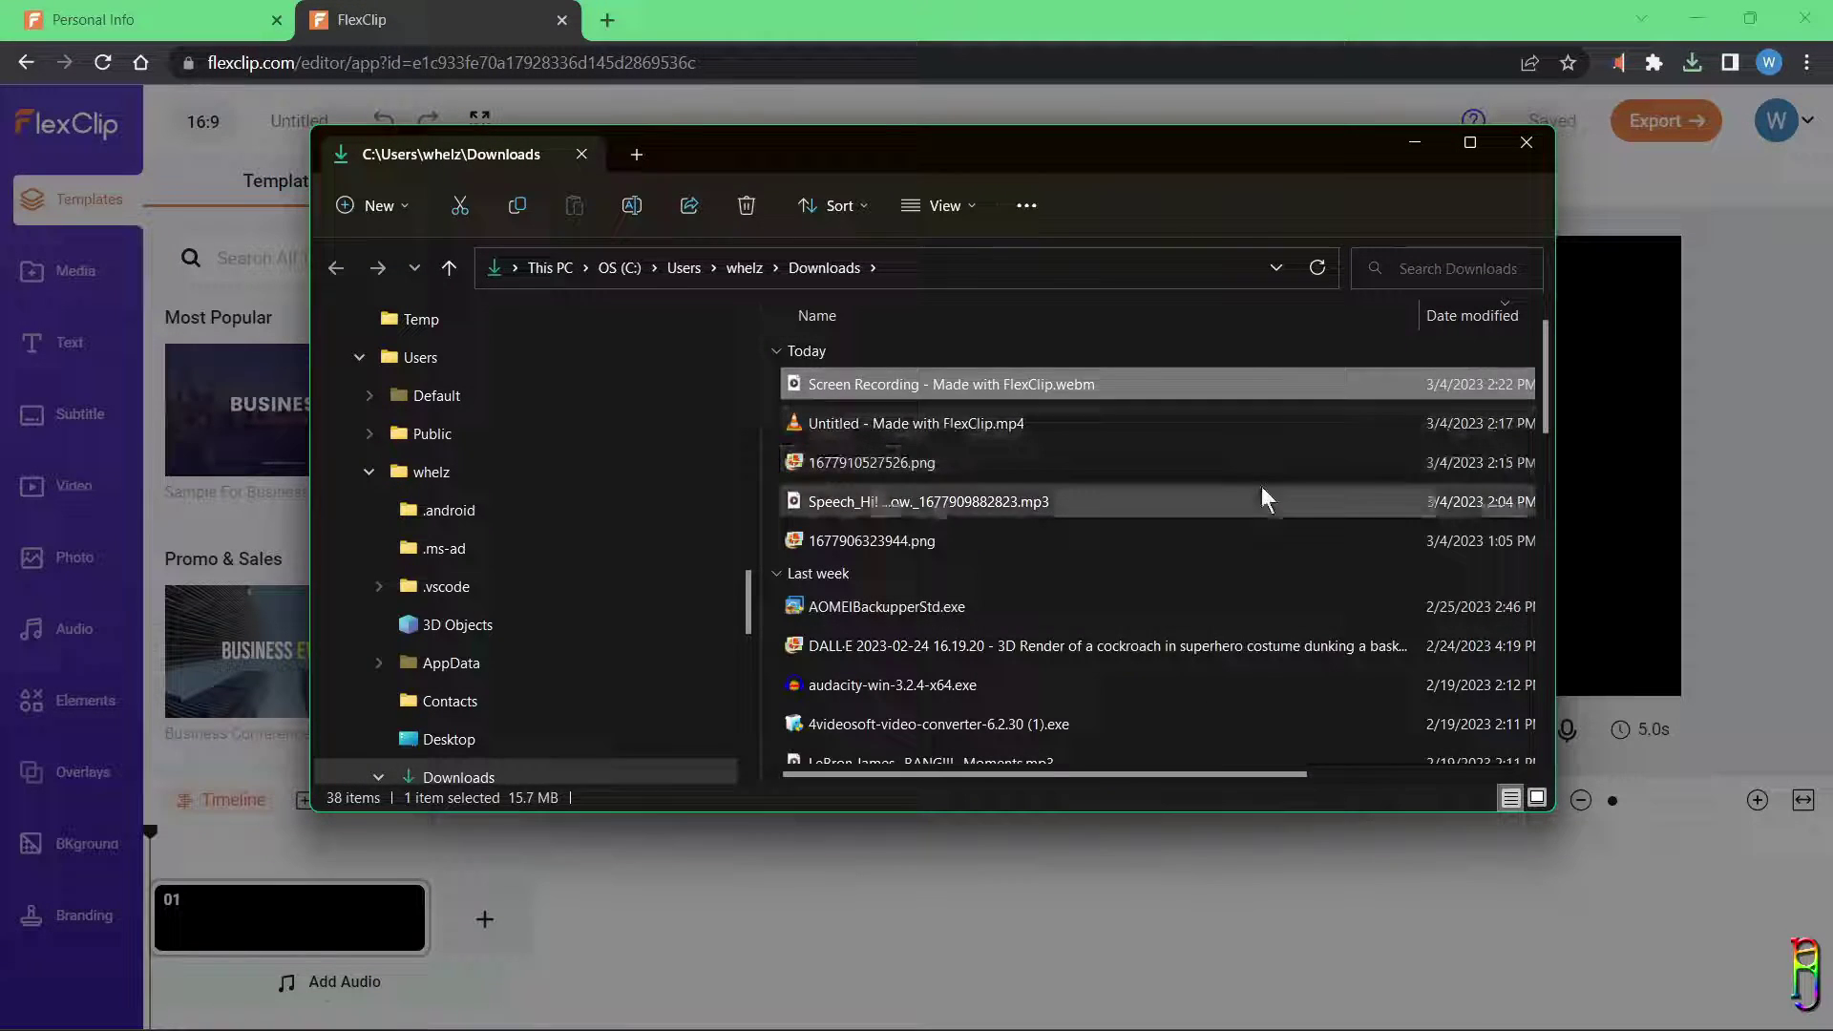
right_click(1262, 485)
left_click(1383, 626)
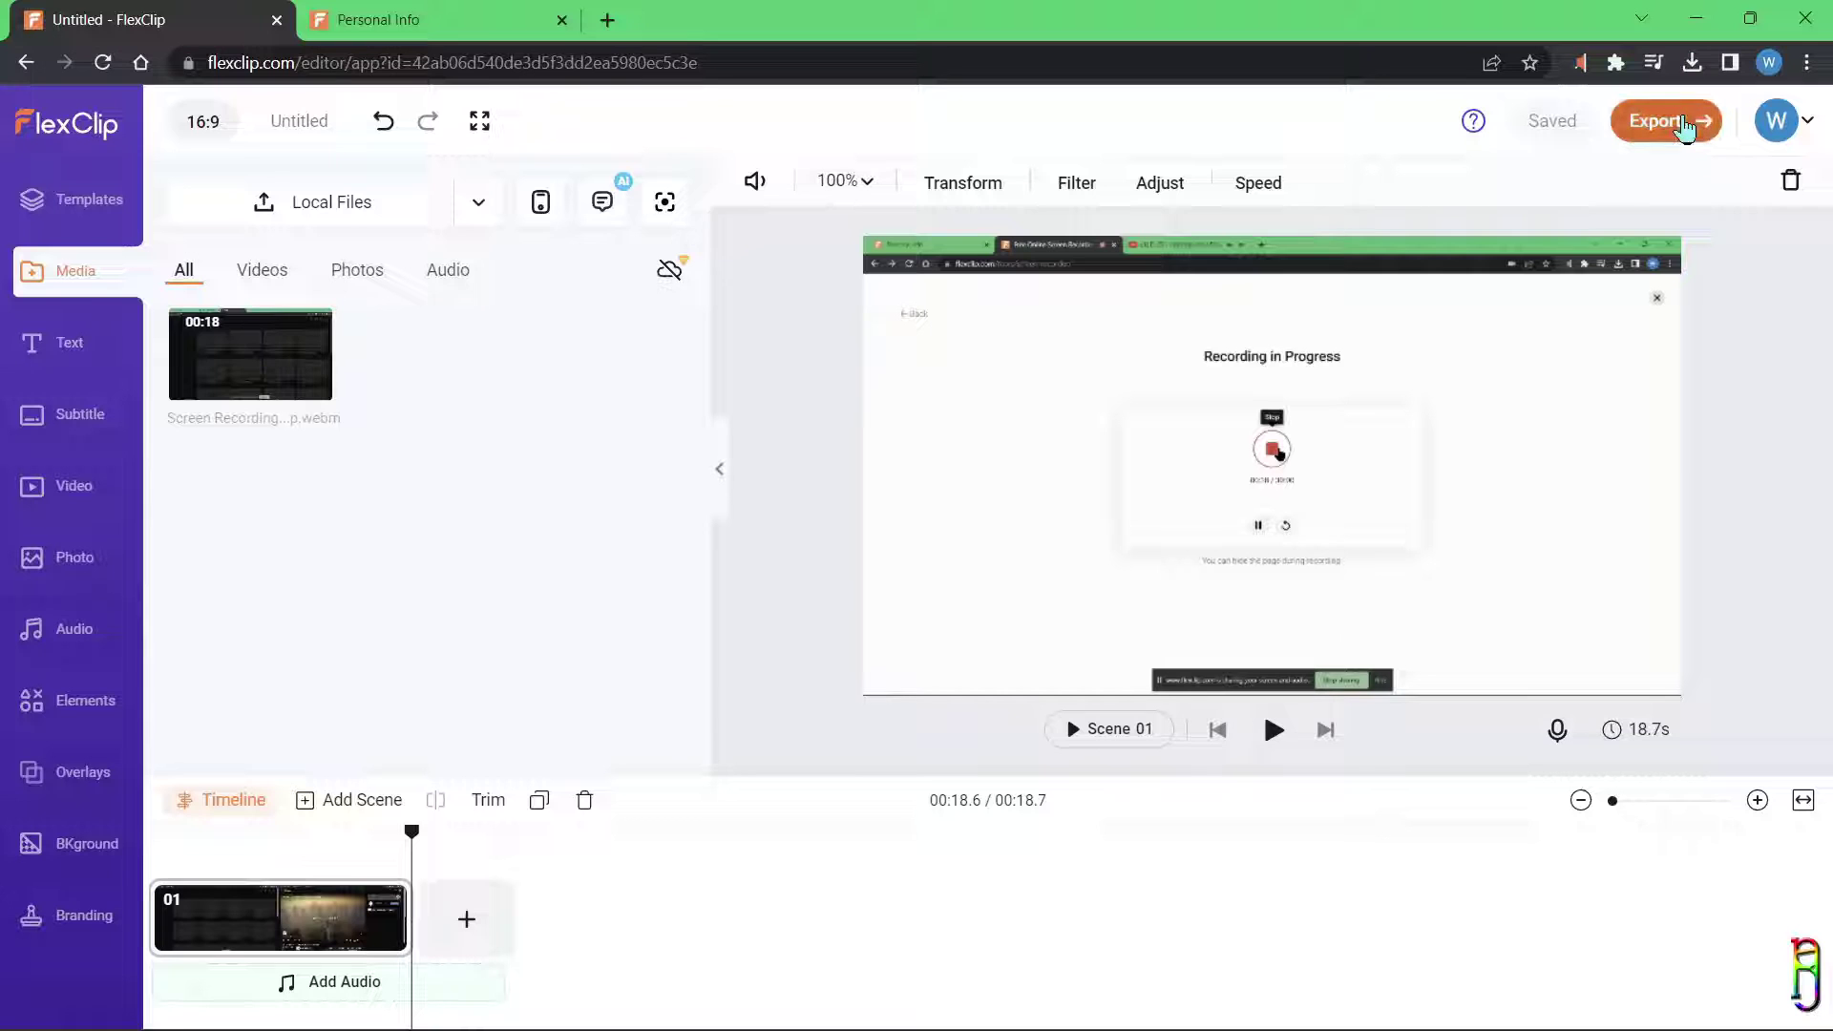
Step: Export the project at 720p, proceeding to Upgrade and Export
left_click(1671, 121)
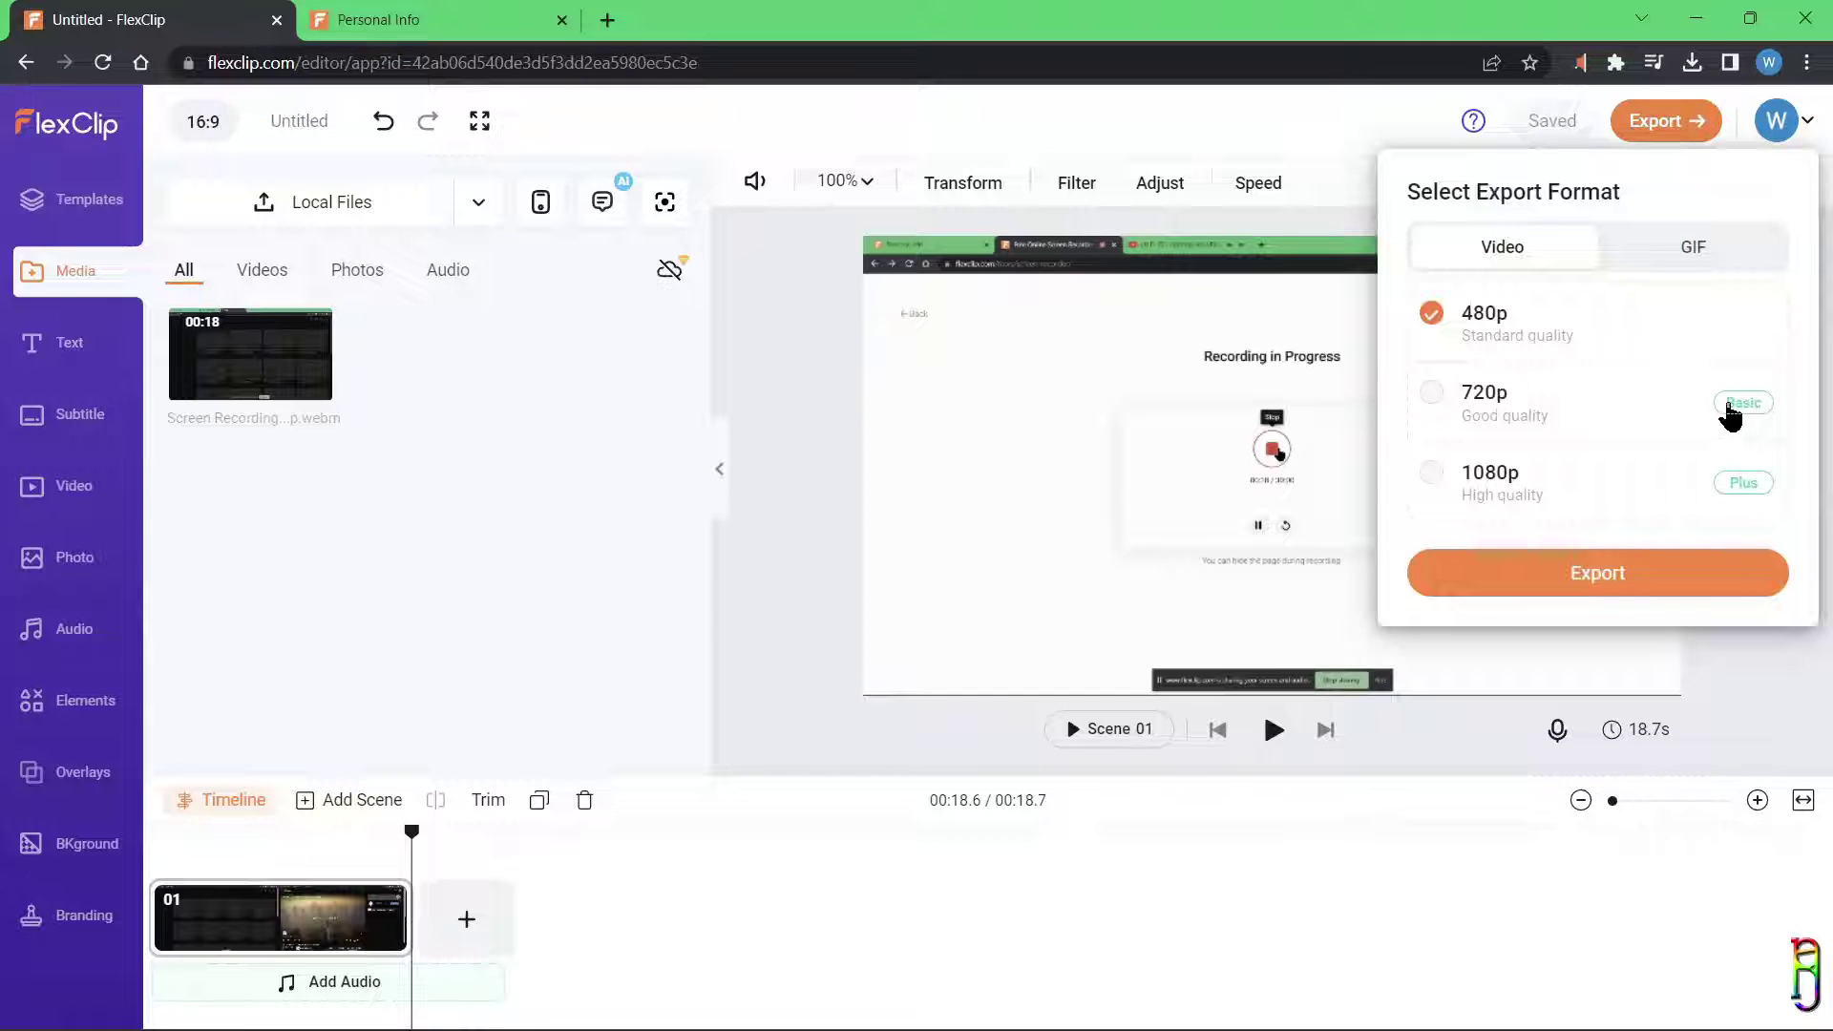
left_click(1740, 415)
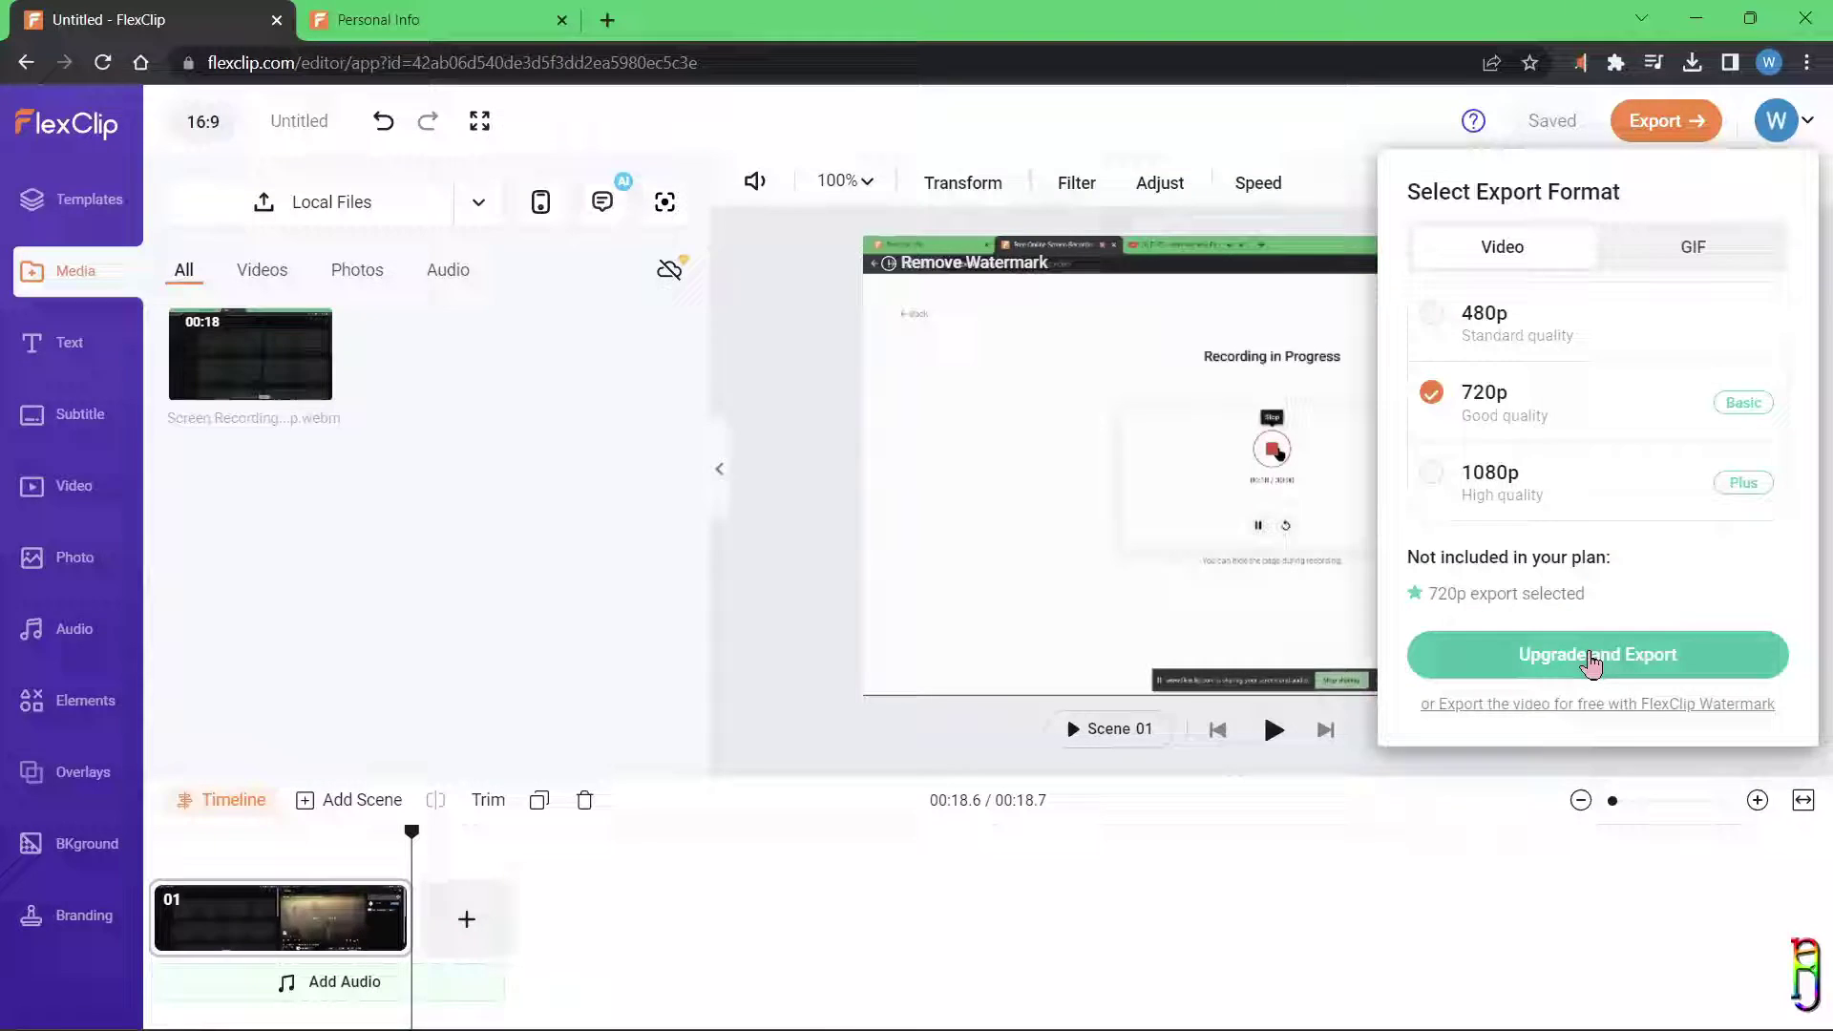
left_click(1530, 662)
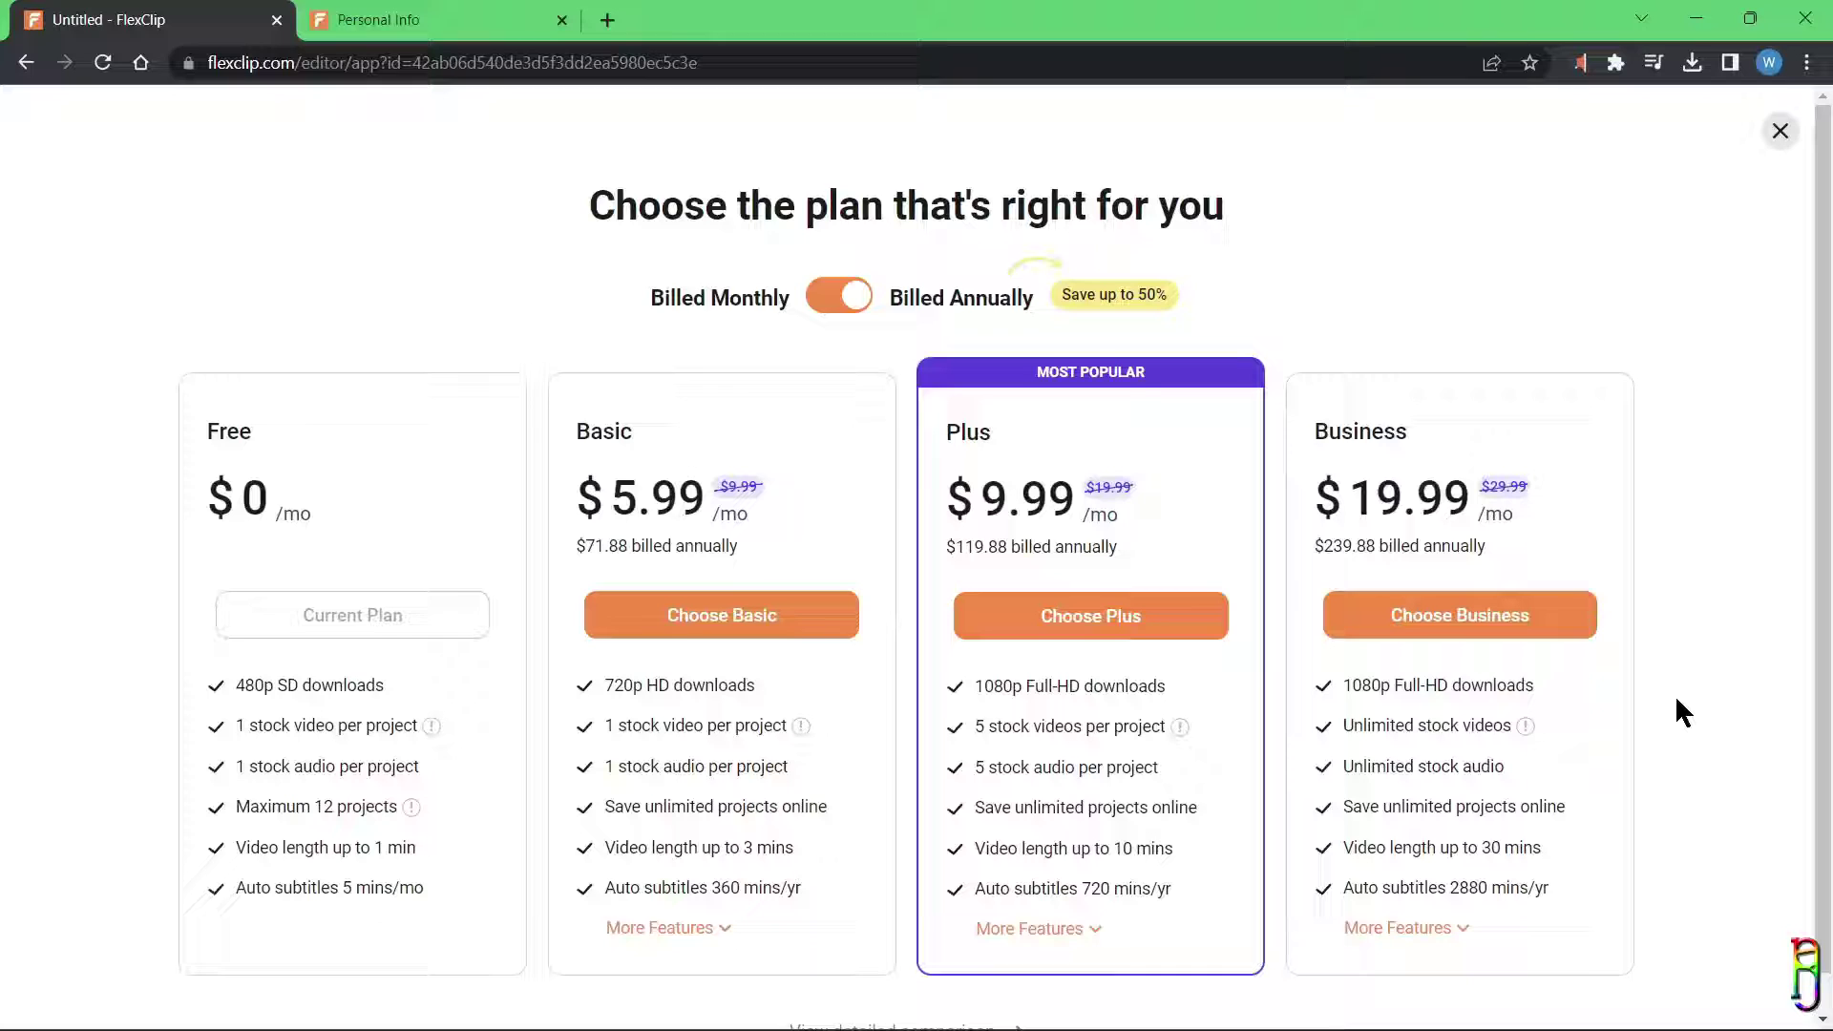
scroll(1699, 655, "down", 1)
left_click(829, 967)
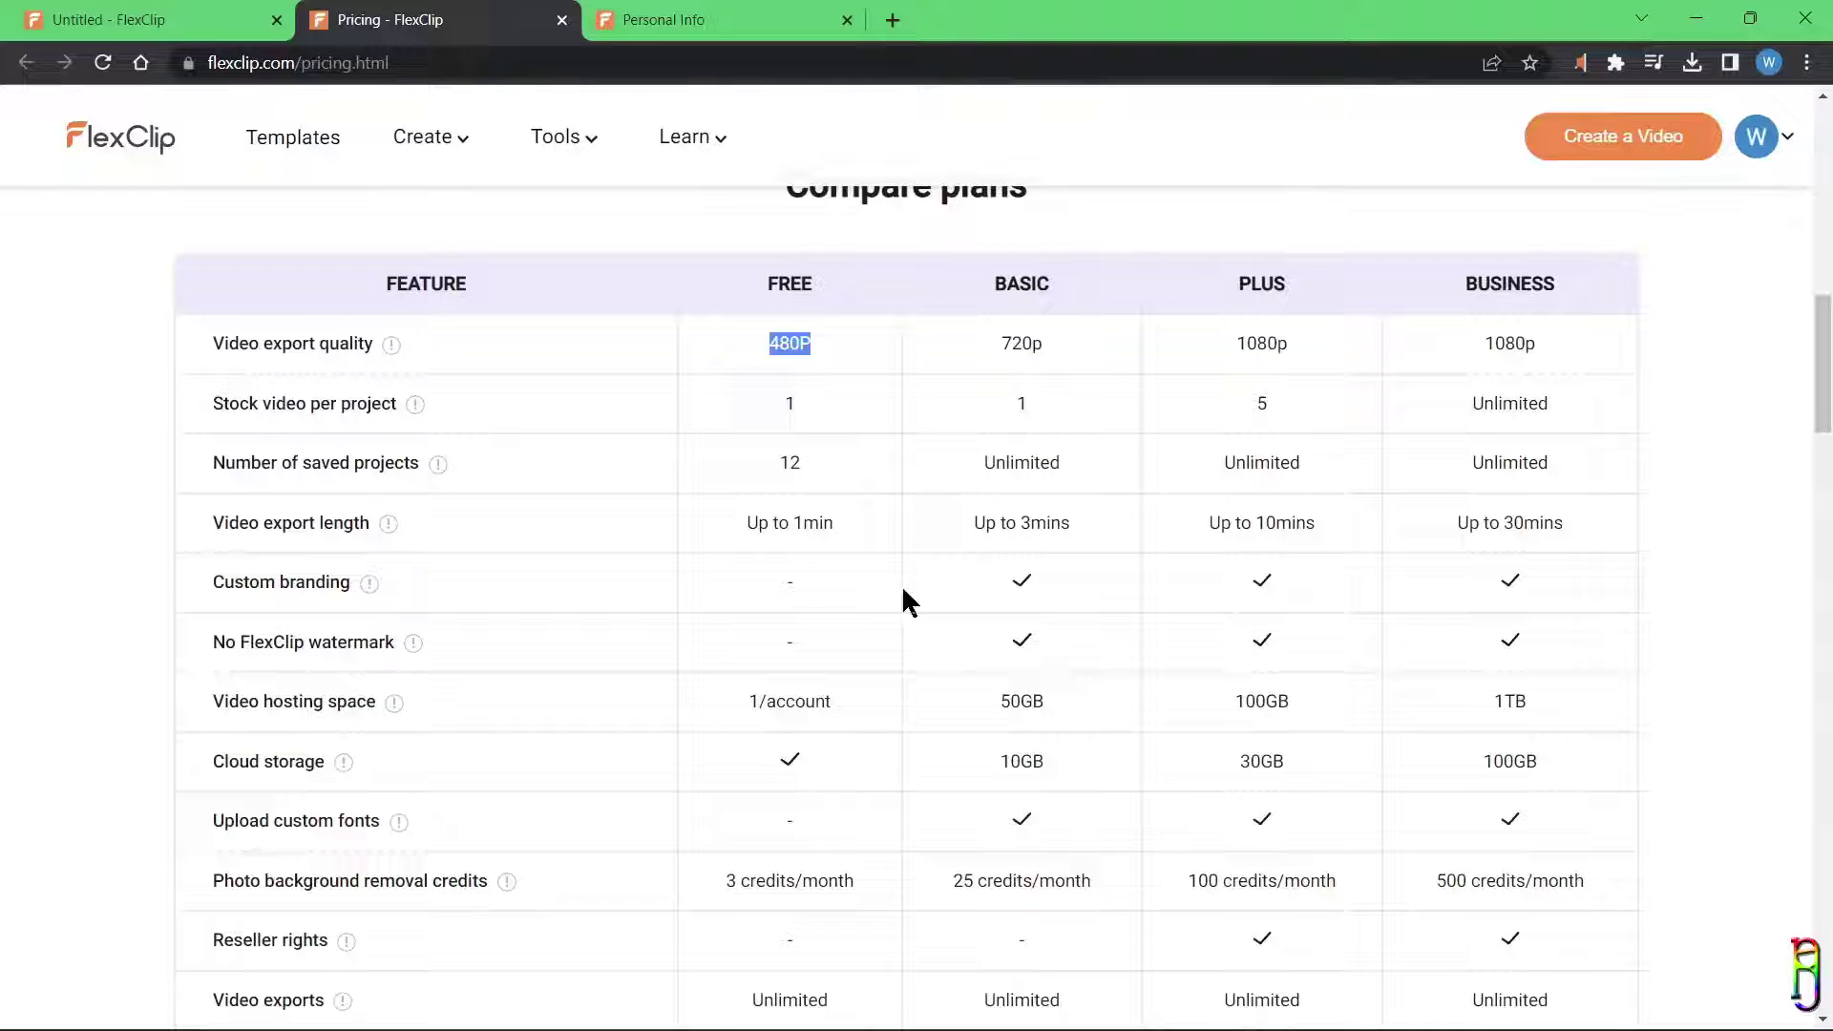
left_click_drag(1660, 339, 1233, 344)
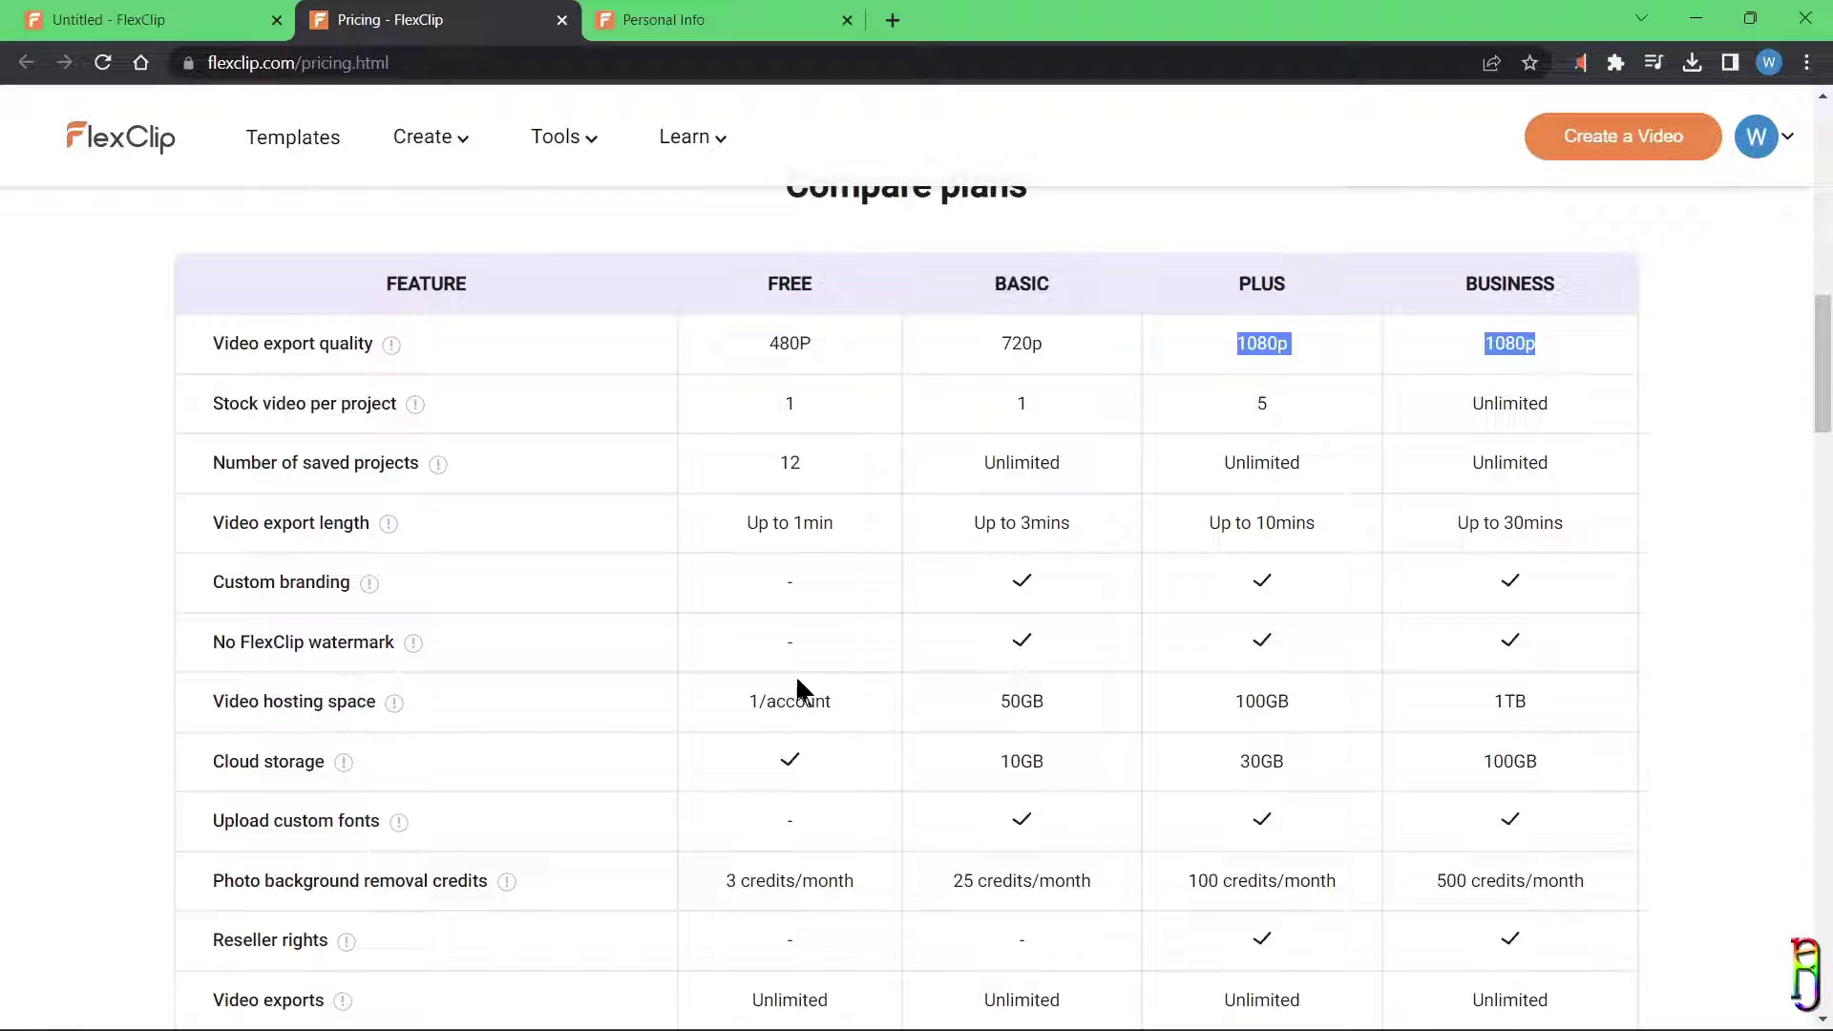
left_click_drag(1555, 405, 1471, 405)
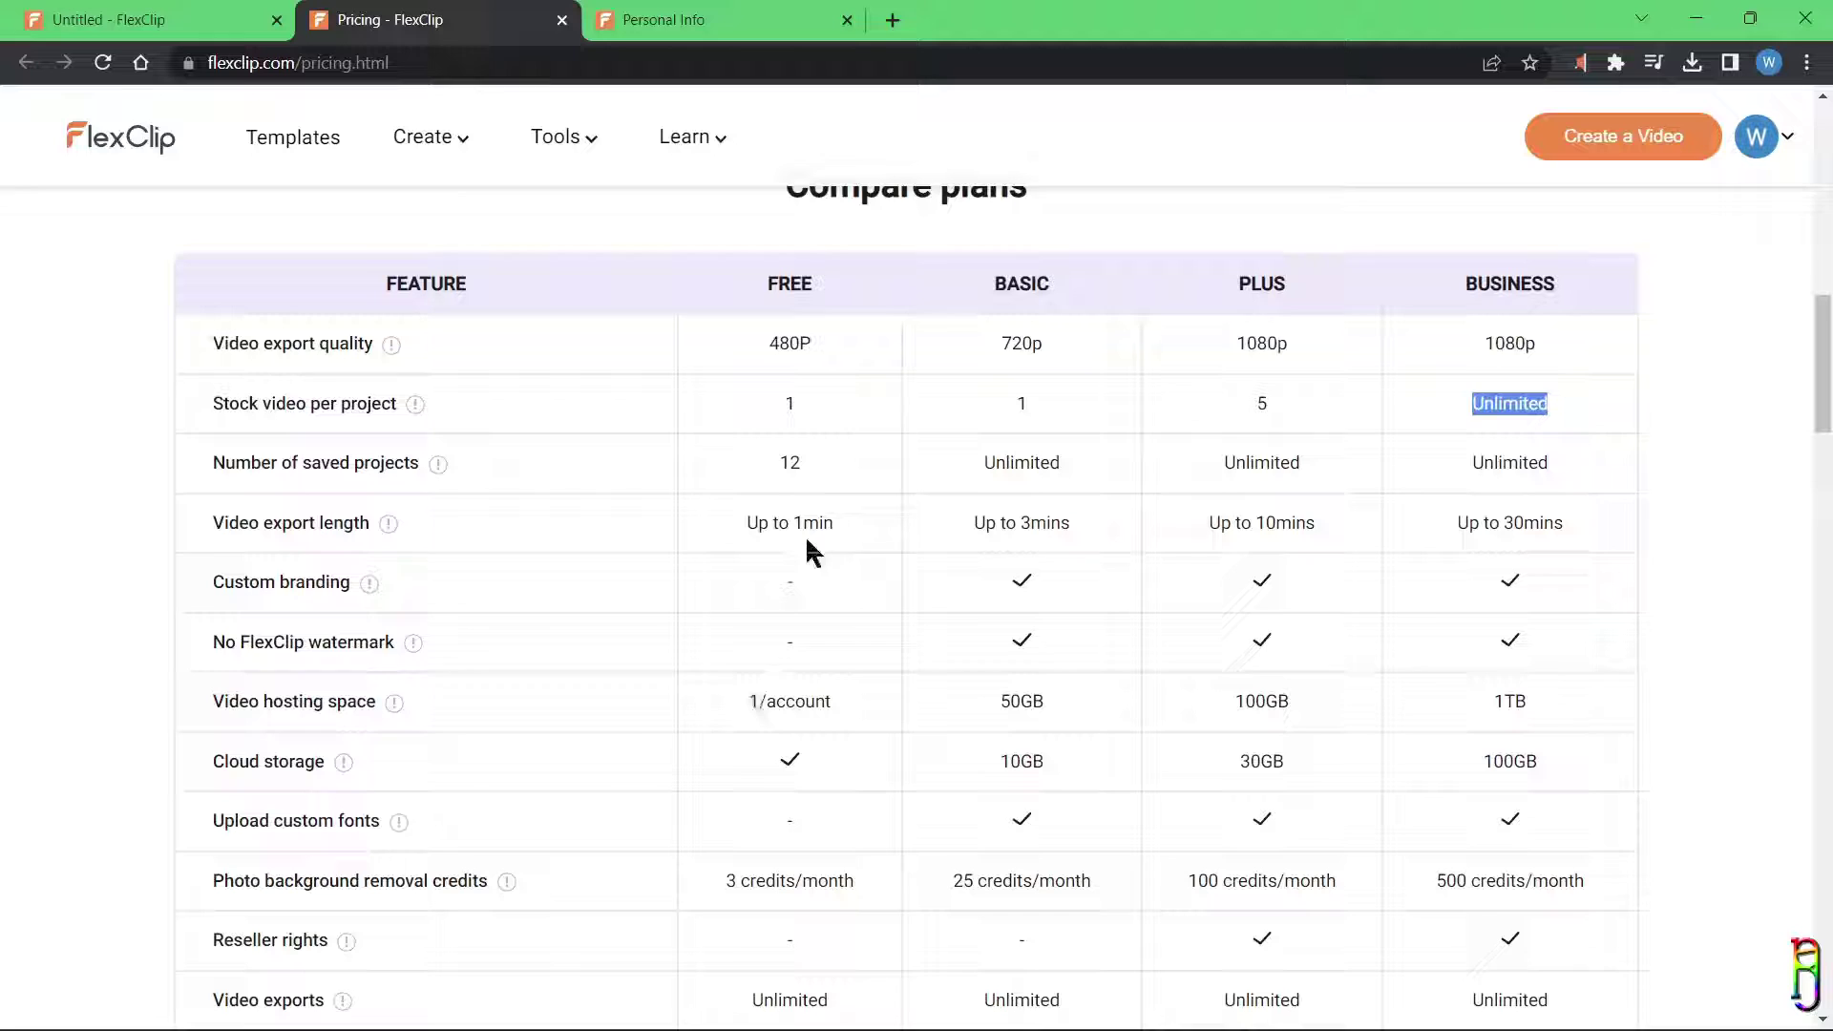
left_click_drag(851, 531, 725, 536)
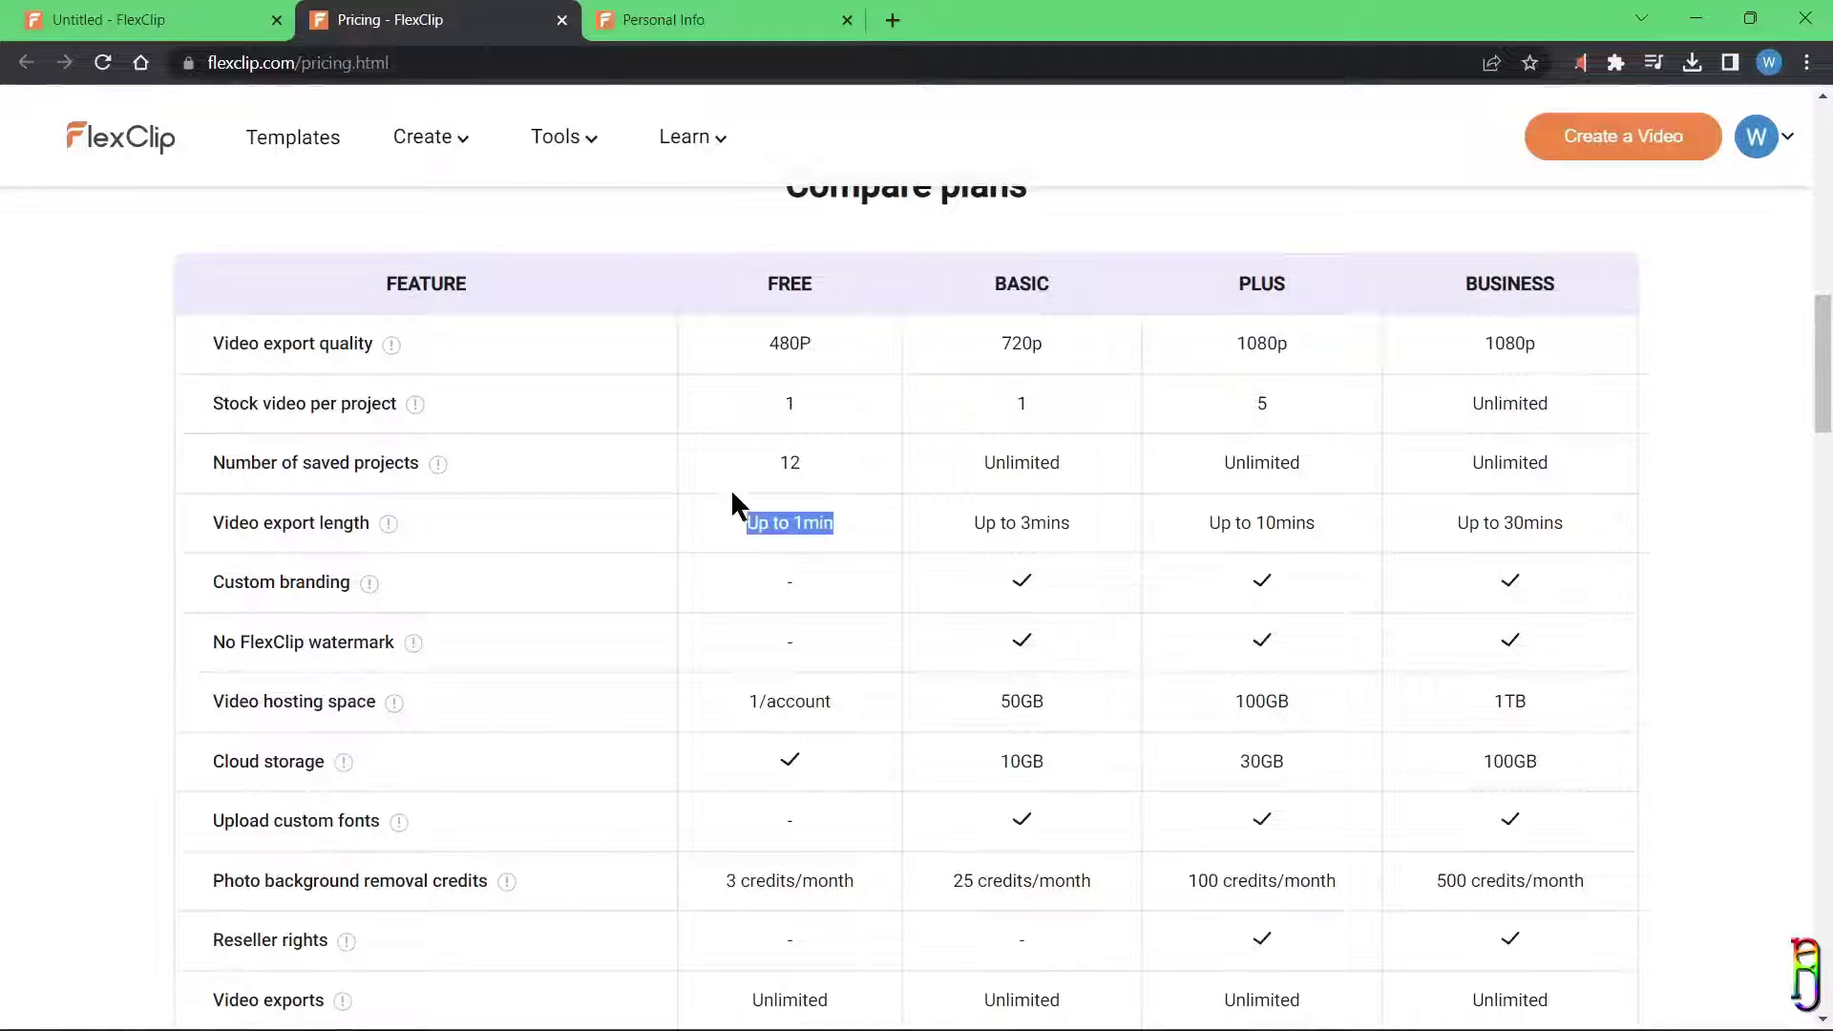
left_click_drag(1096, 528, 966, 531)
scroll(724, 812, "down", 2)
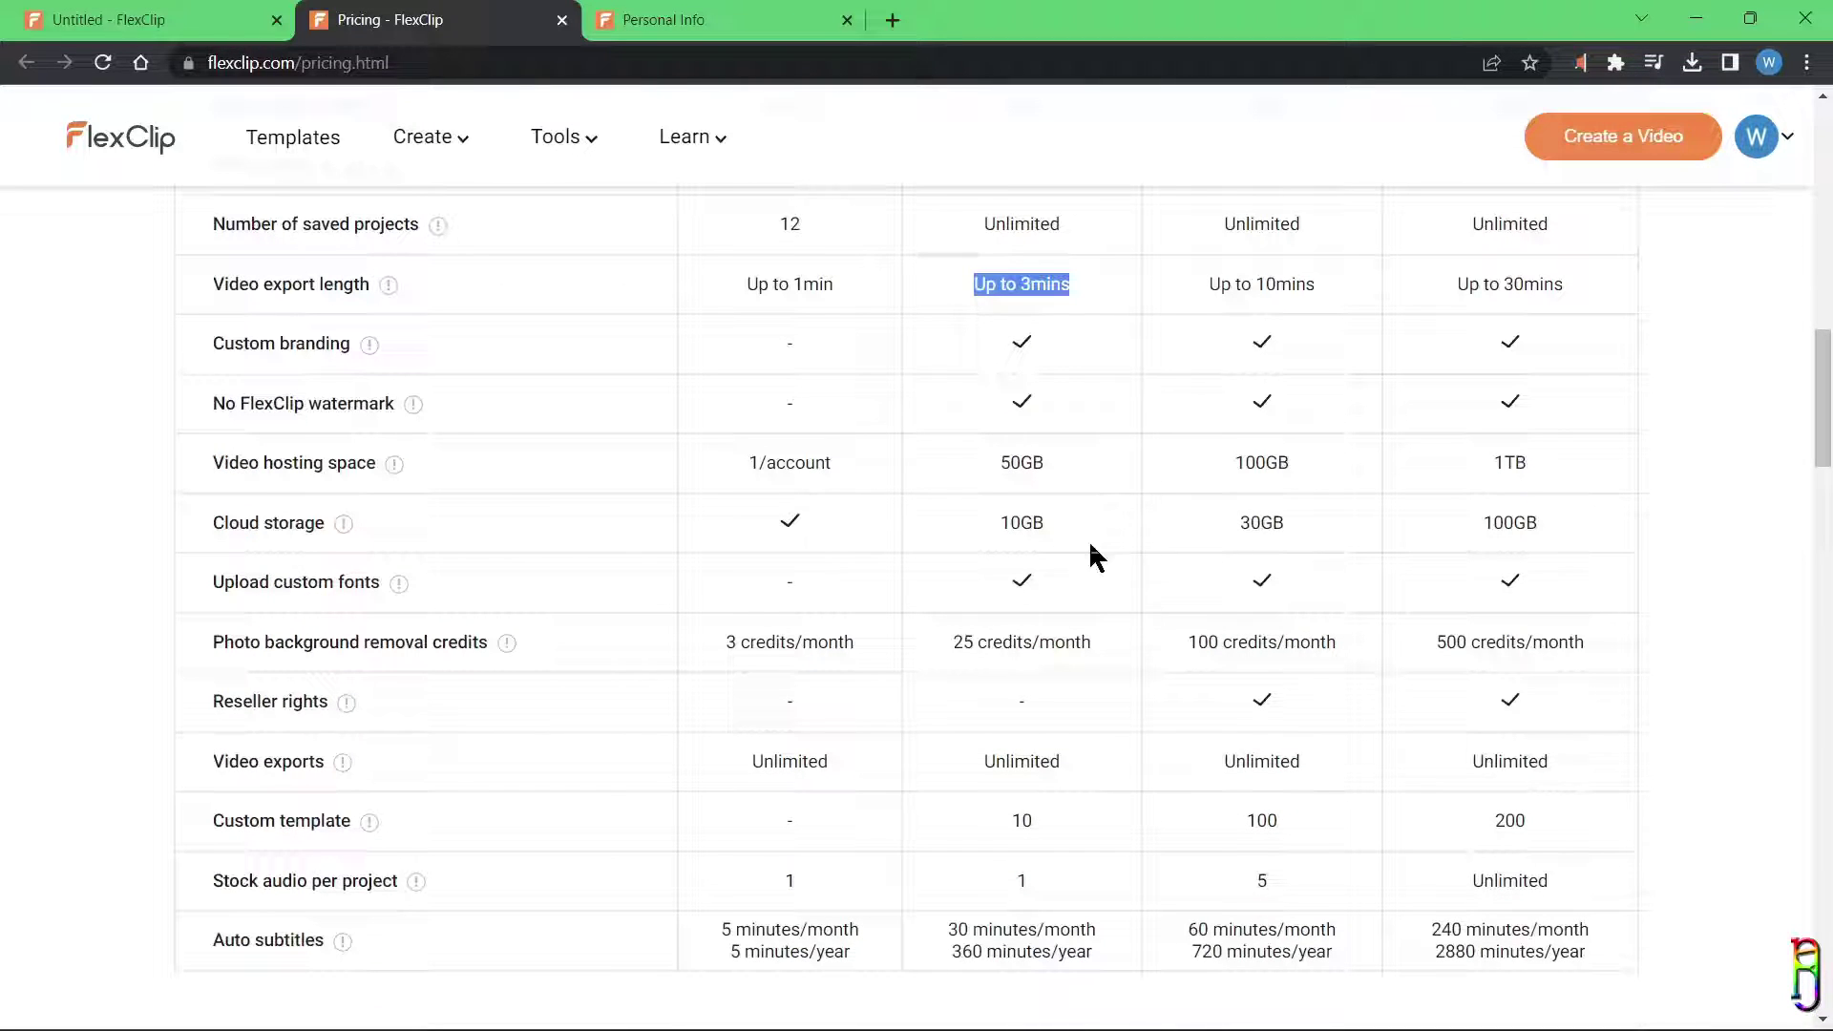
scroll(1449, 869, "up", 2)
scroll(1437, 876, "down", 2)
scroll(957, 867, "down", 2)
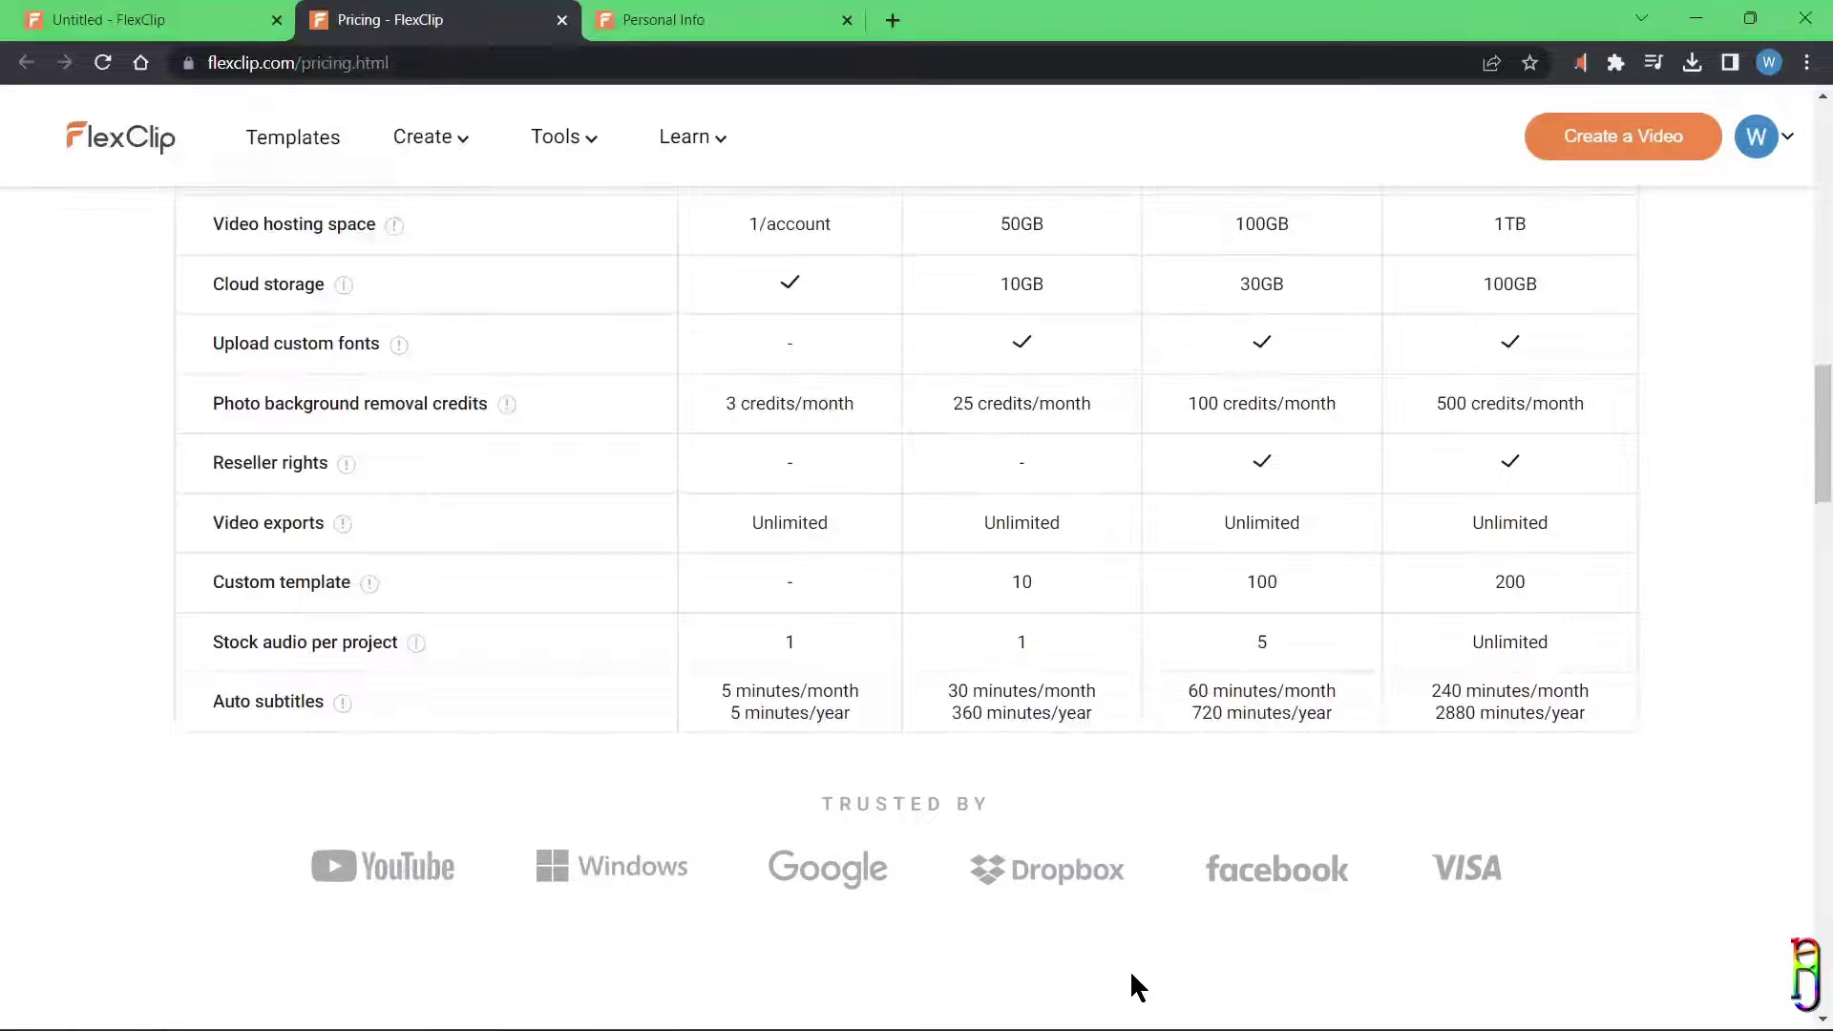
left_click_drag(852, 716, 734, 690)
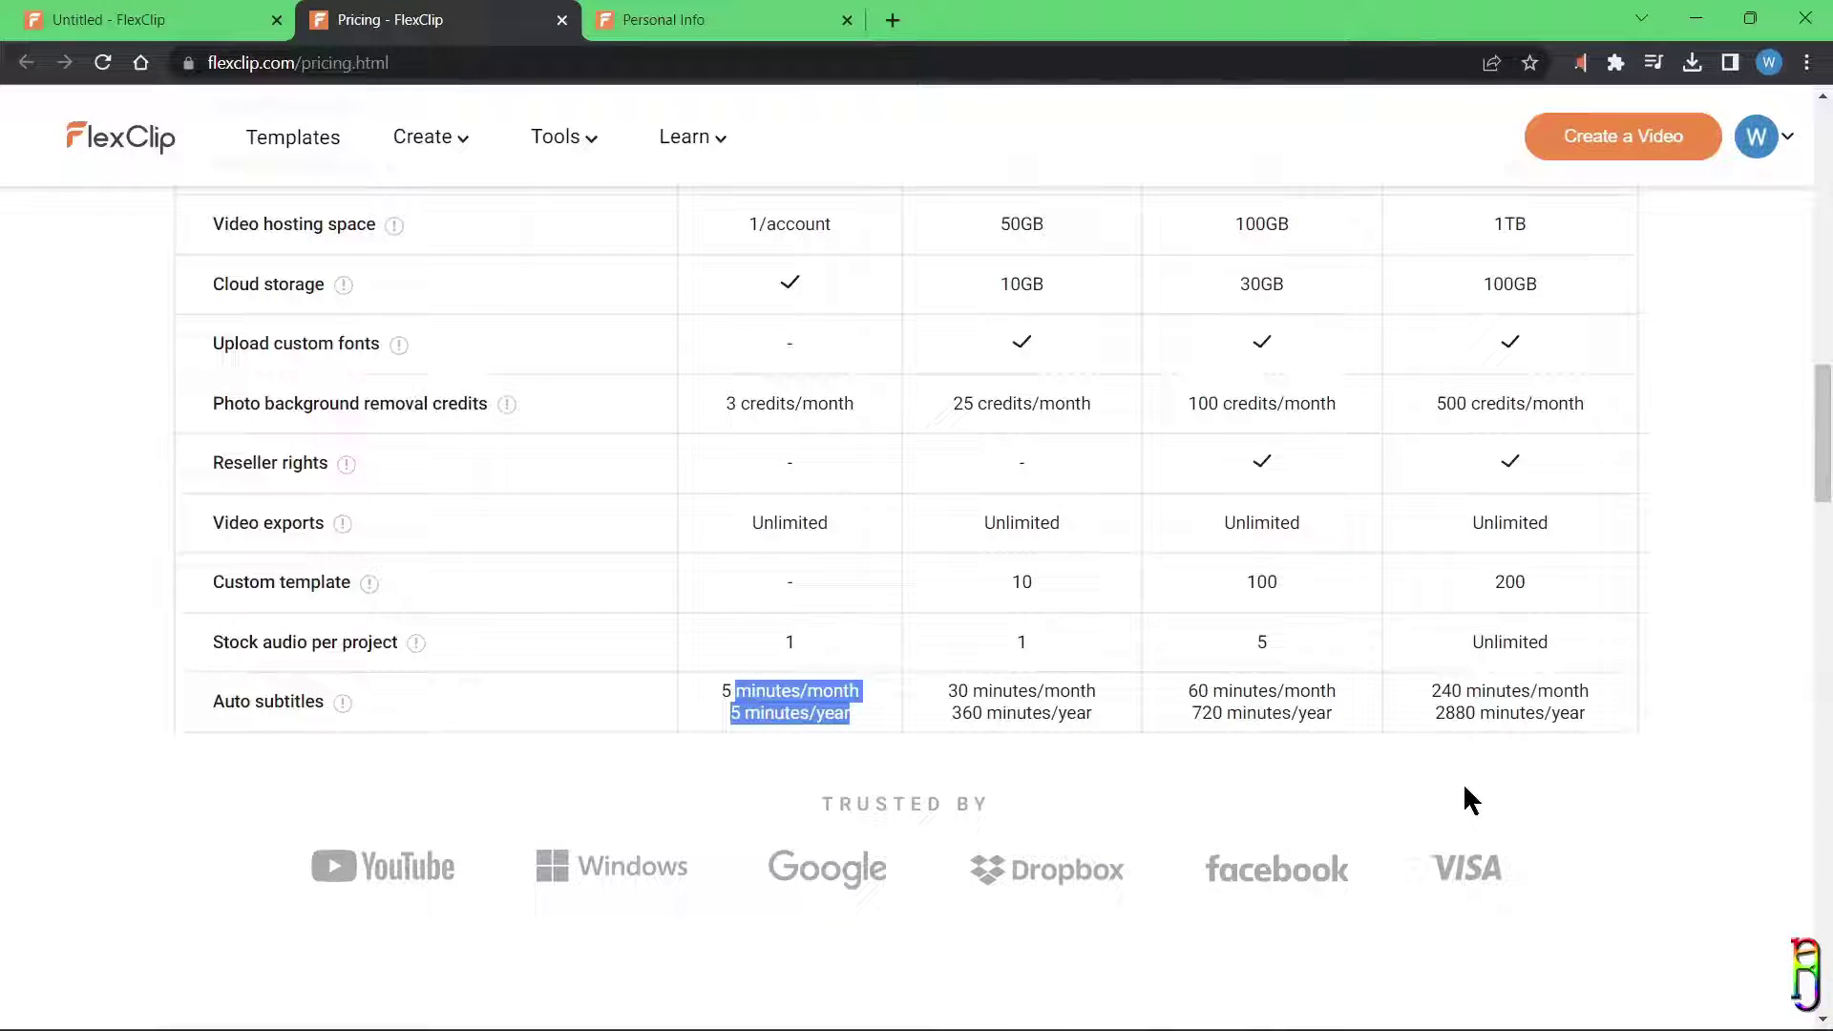
left_click_drag(857, 716, 703, 680)
left_click(880, 712)
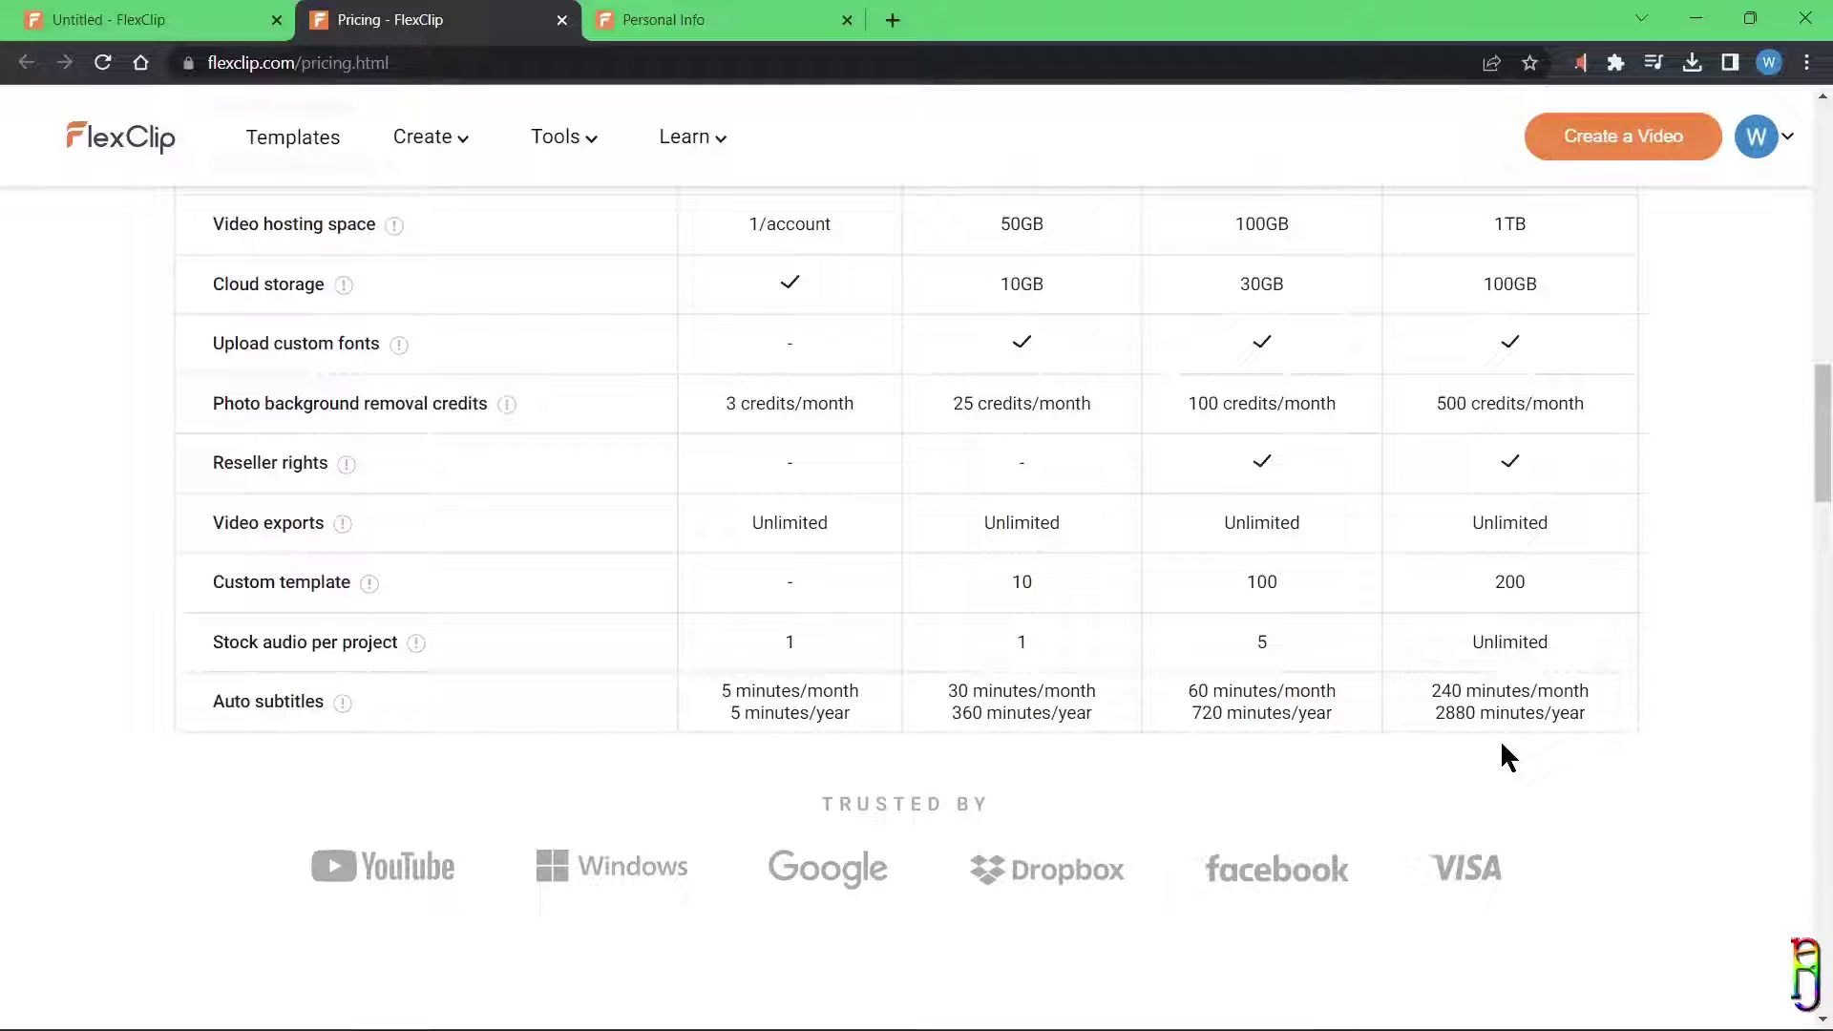
scroll(960, 735, "up", 1)
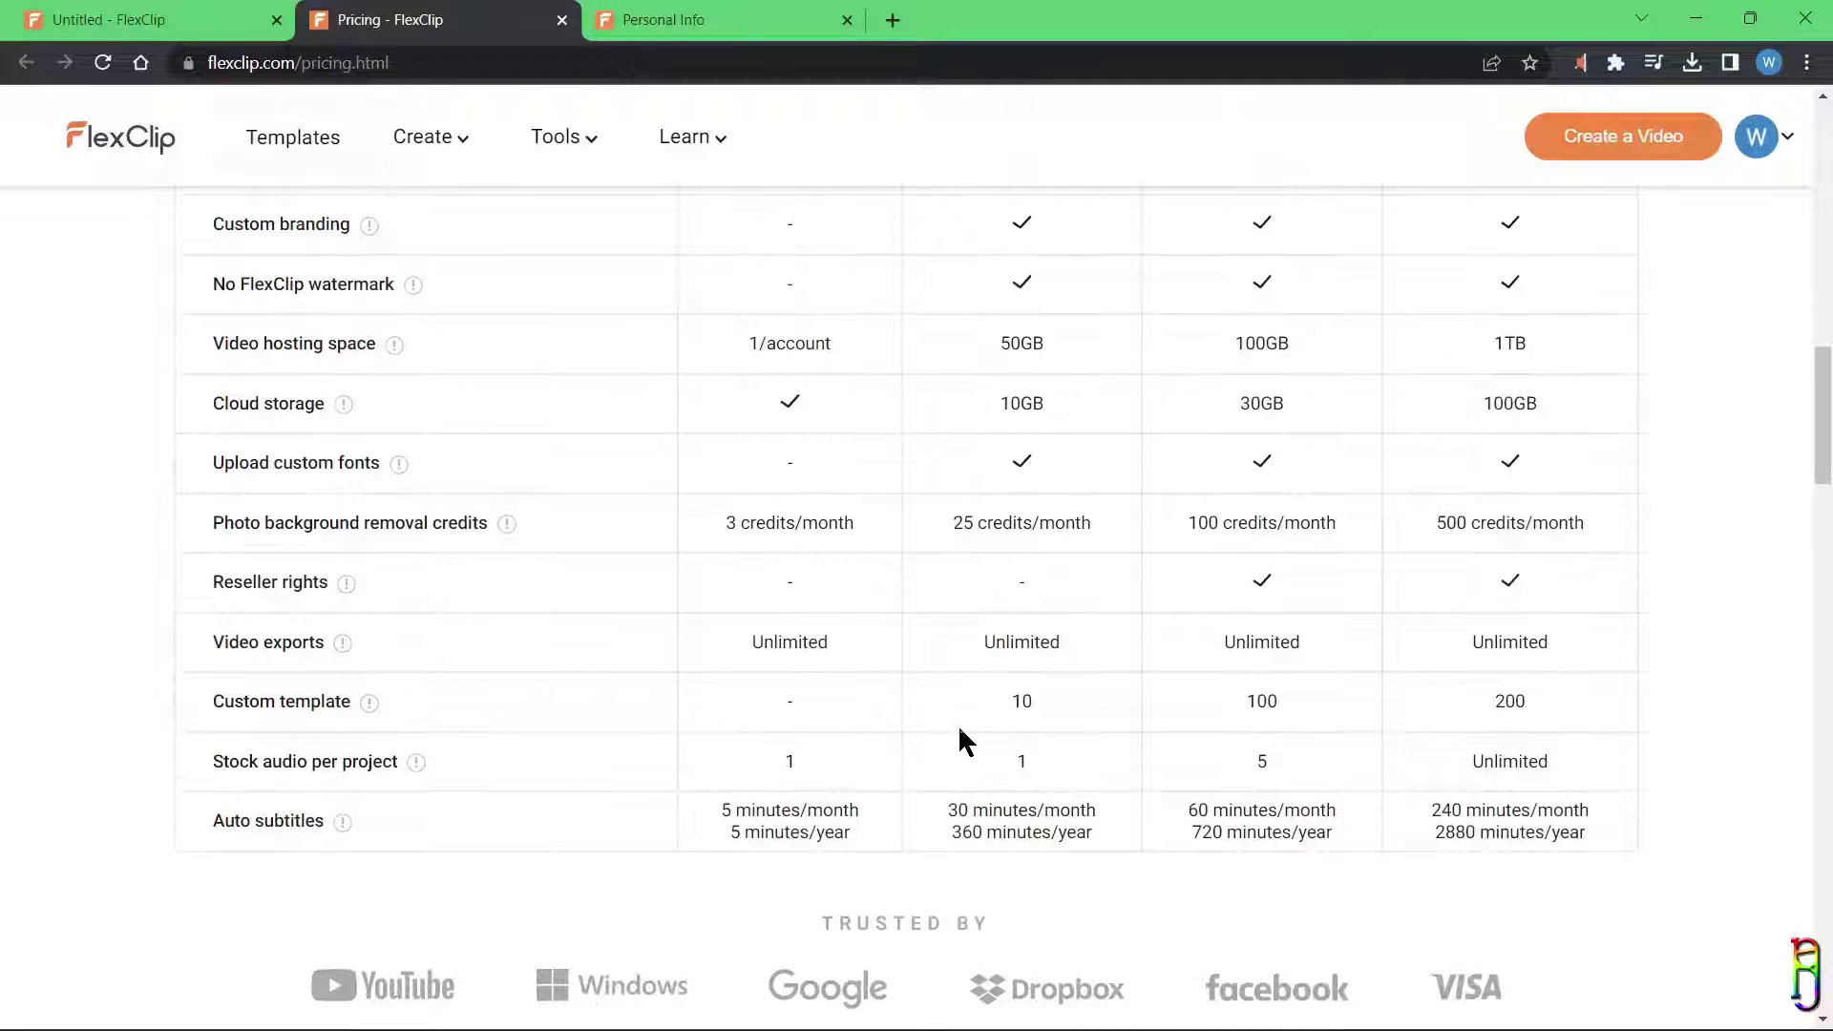
scroll(960, 729, "up", 1)
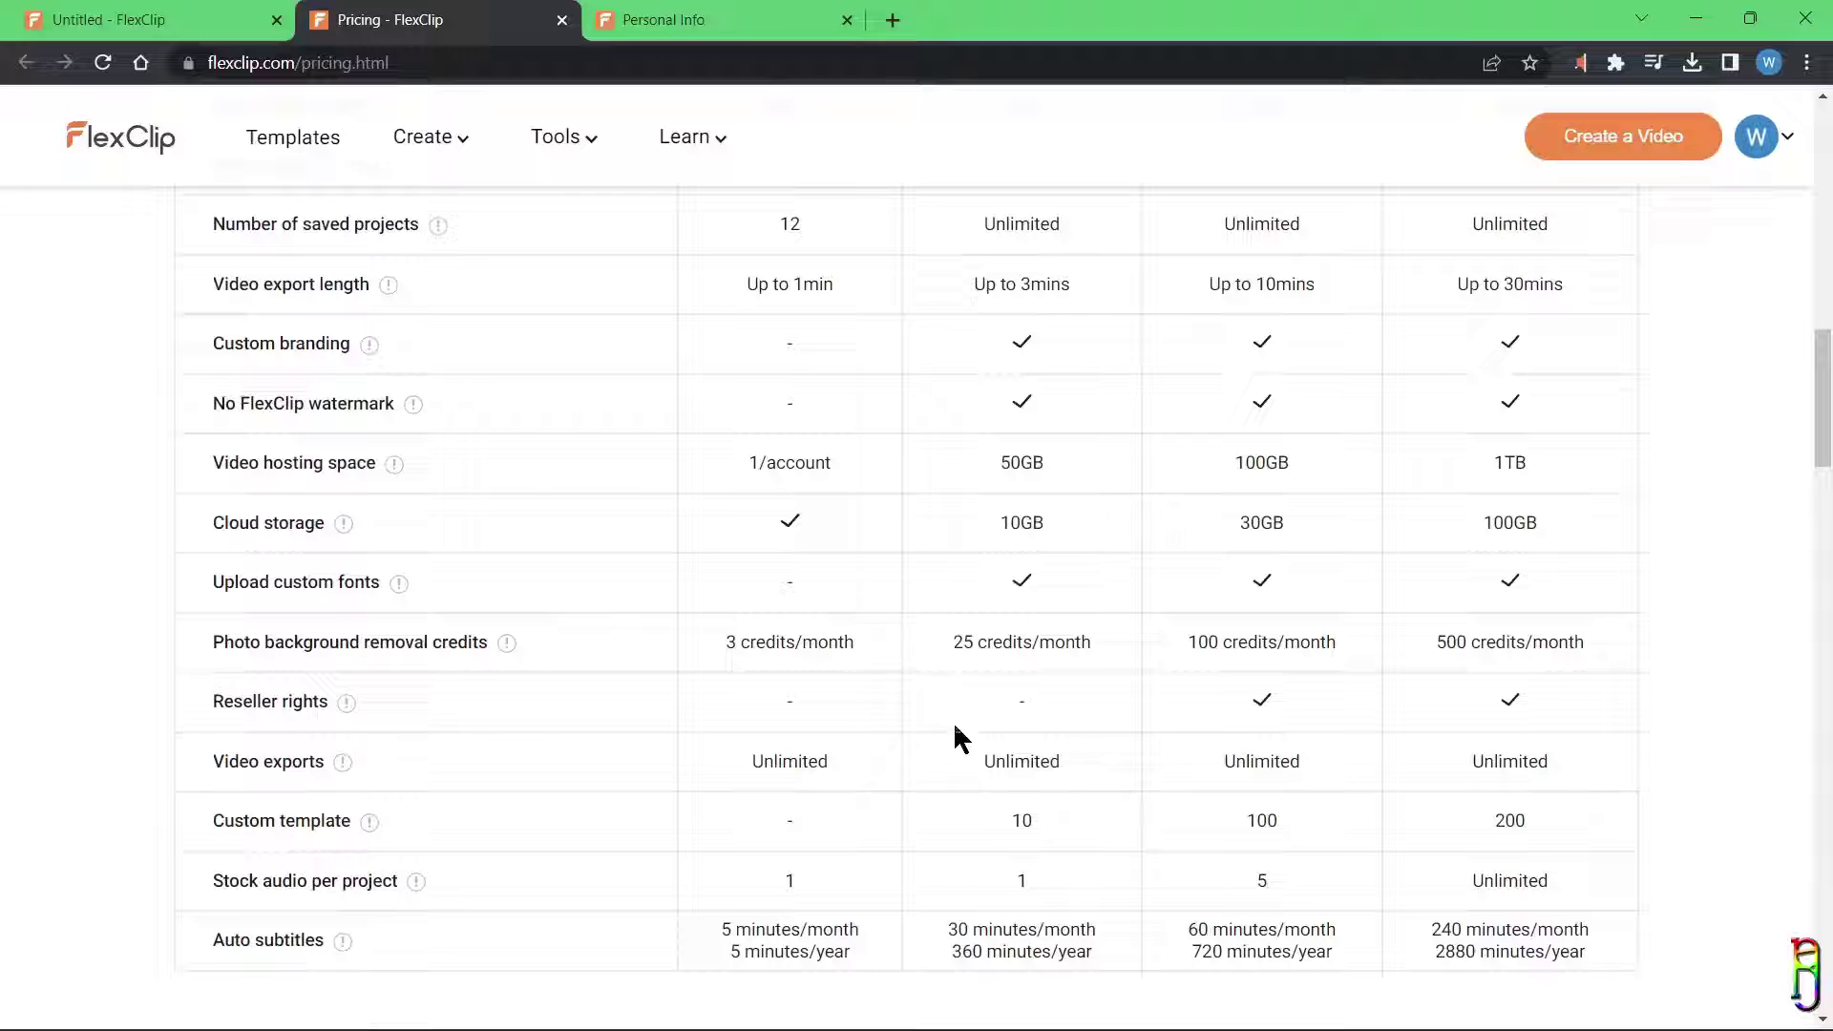
scroll(888, 716, "up", 1)
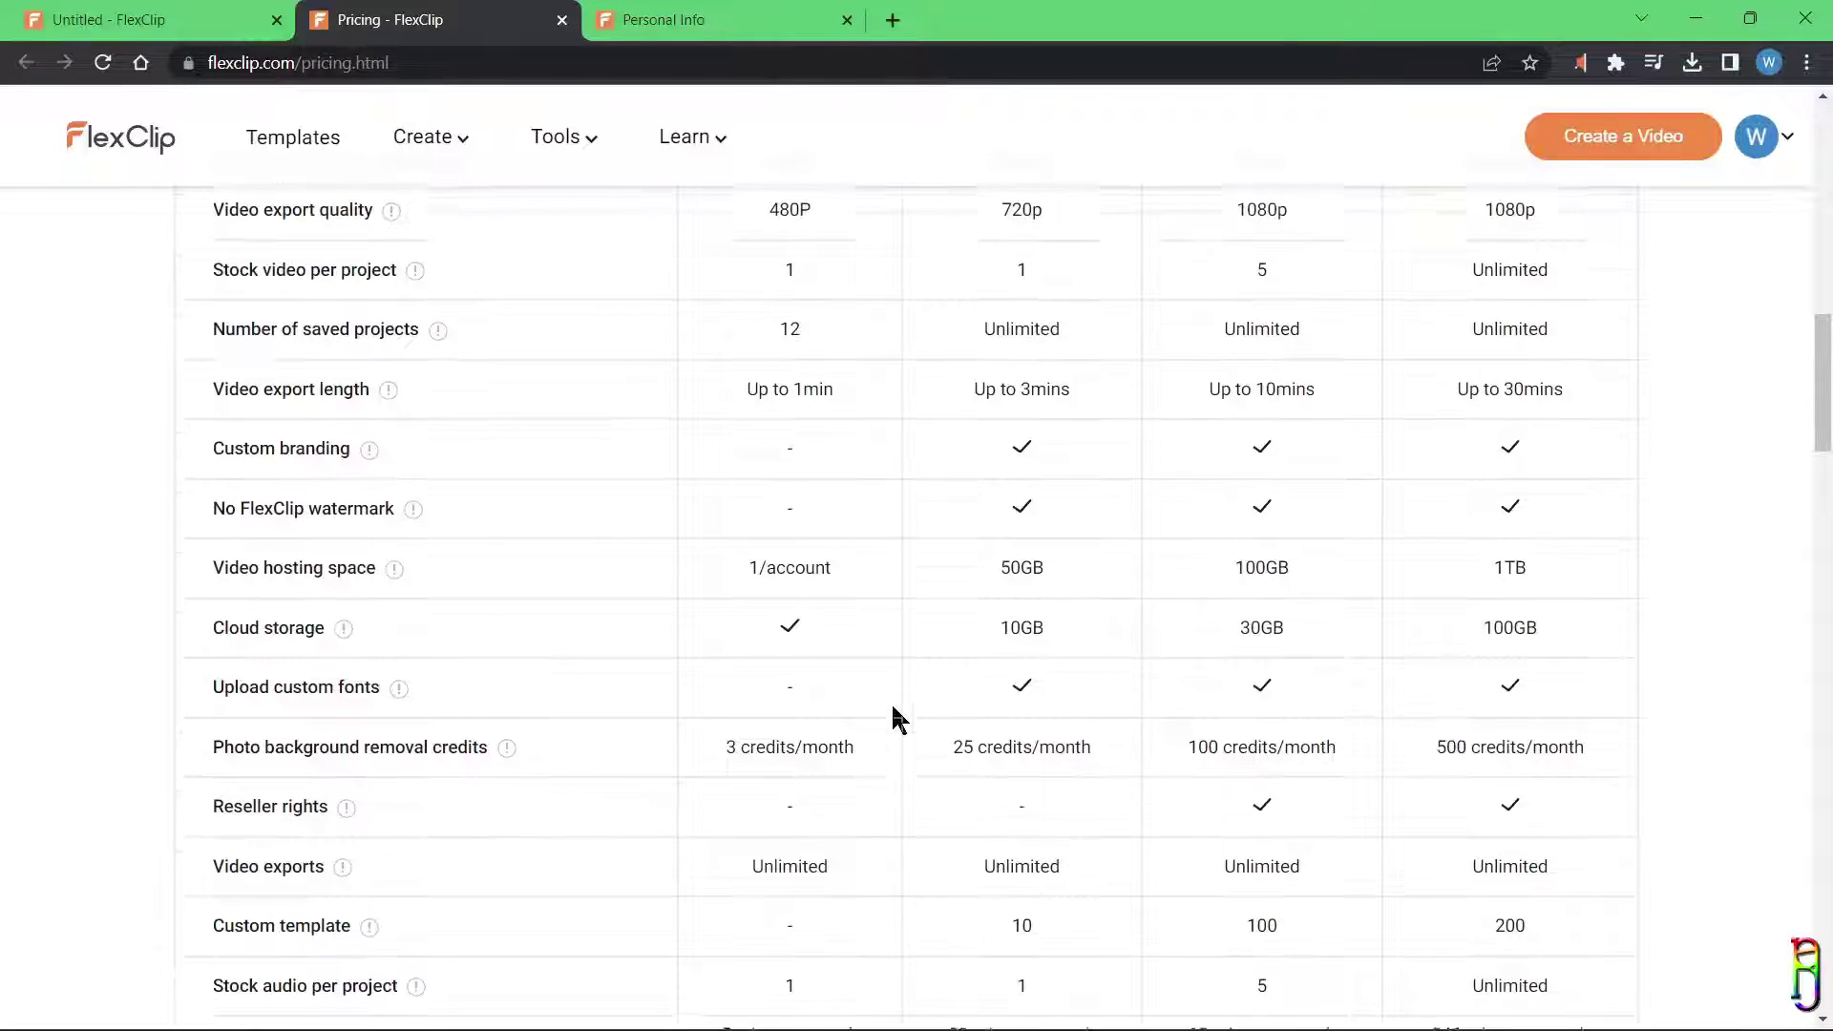
left_click_drag(1612, 776, 722, 764)
scroll(1478, 821, "up", 1)
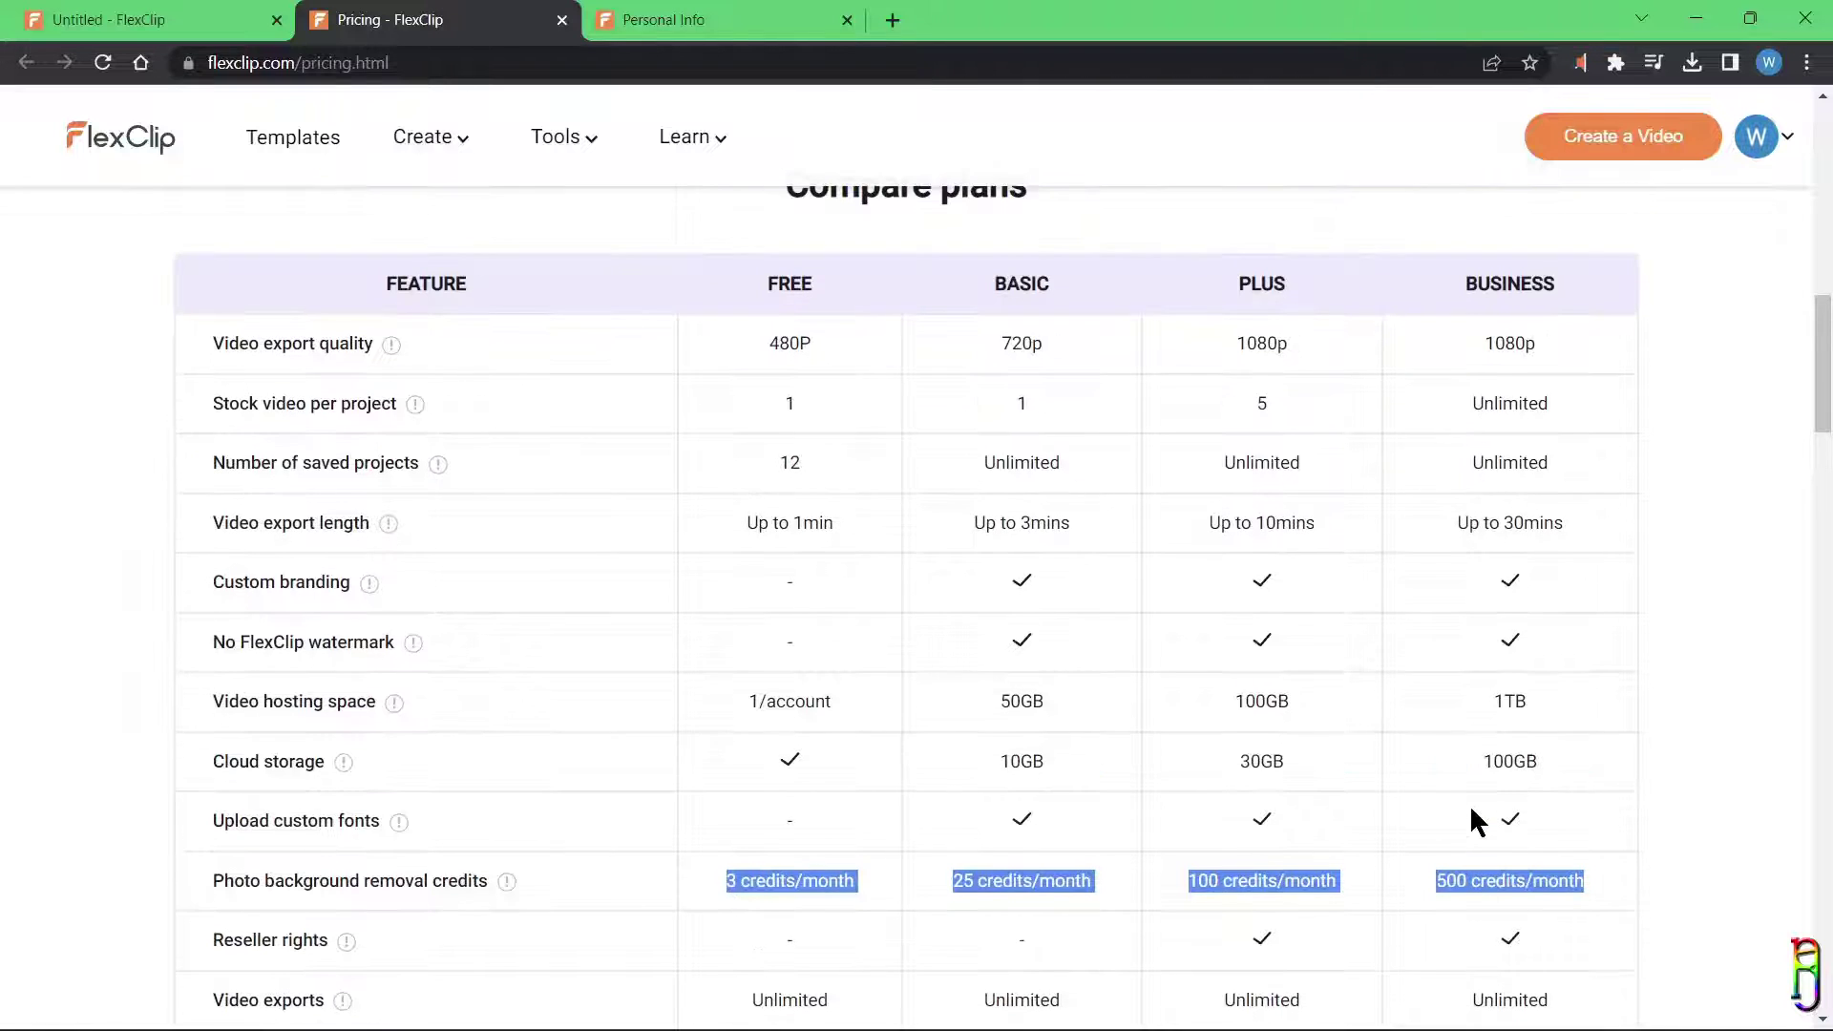
left_click_drag(1106, 880, 953, 880)
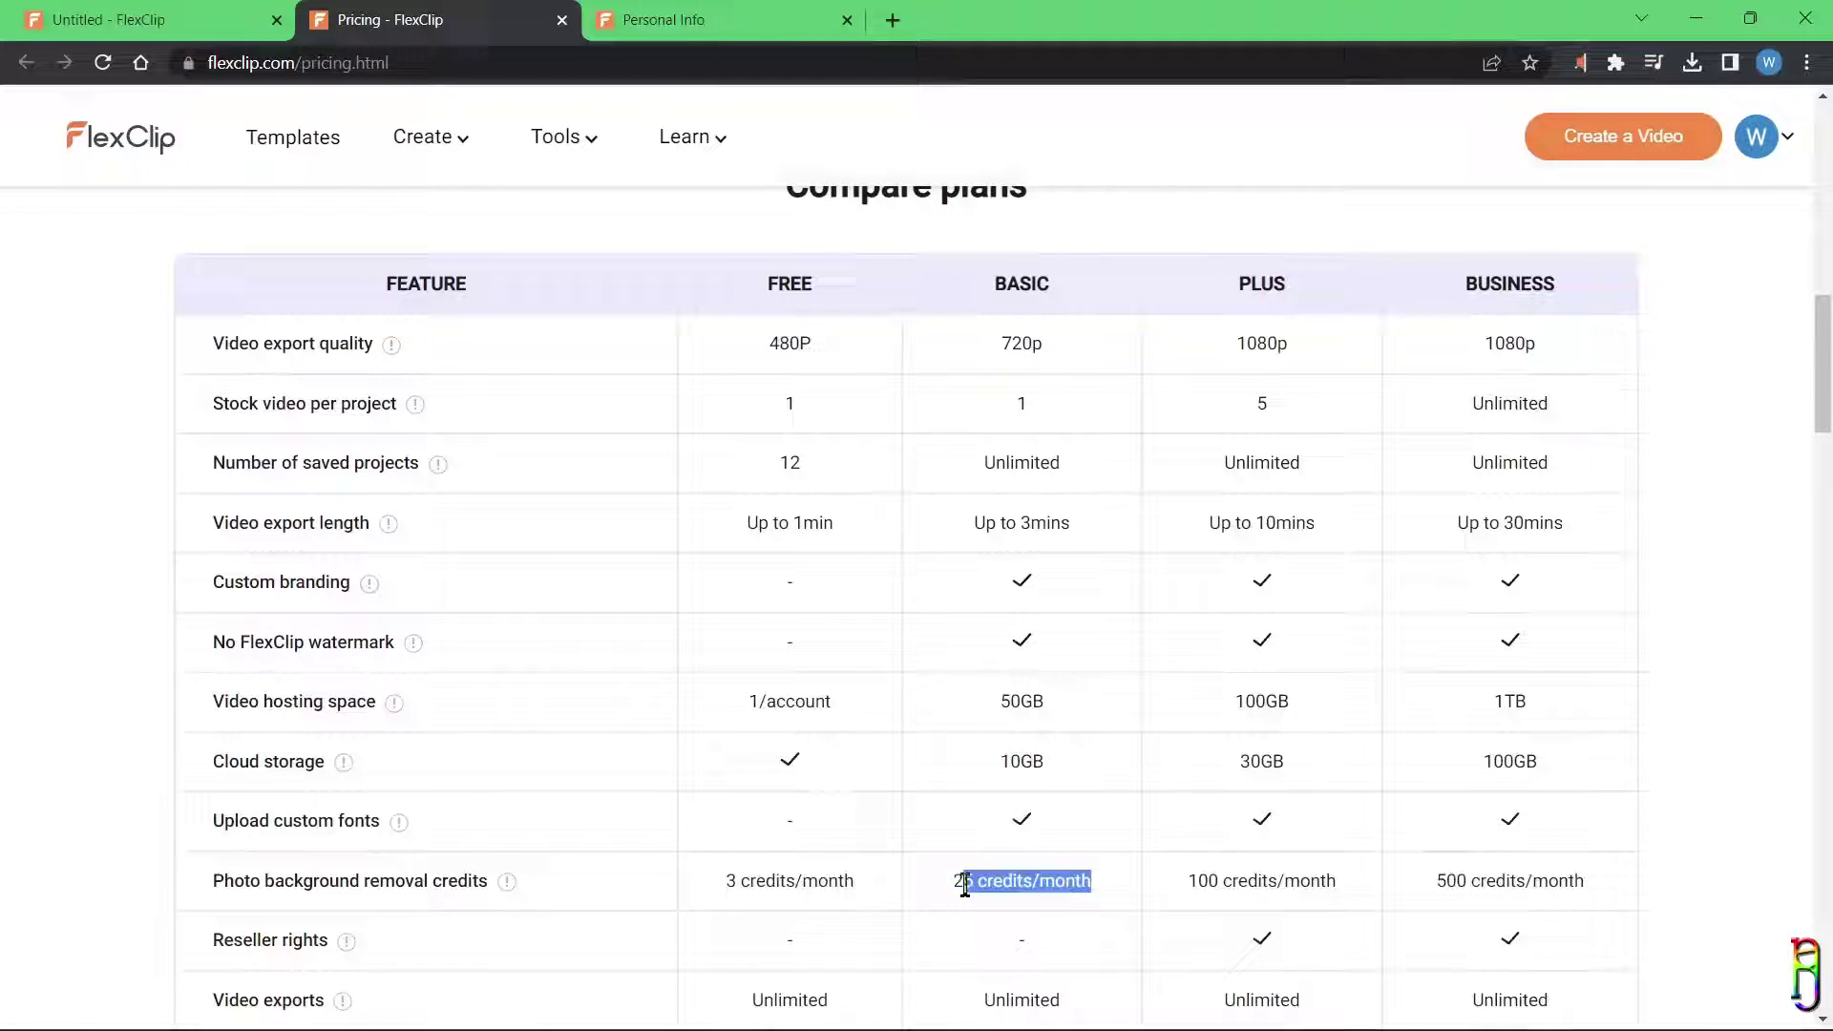
scroll(1665, 845, "down", 1)
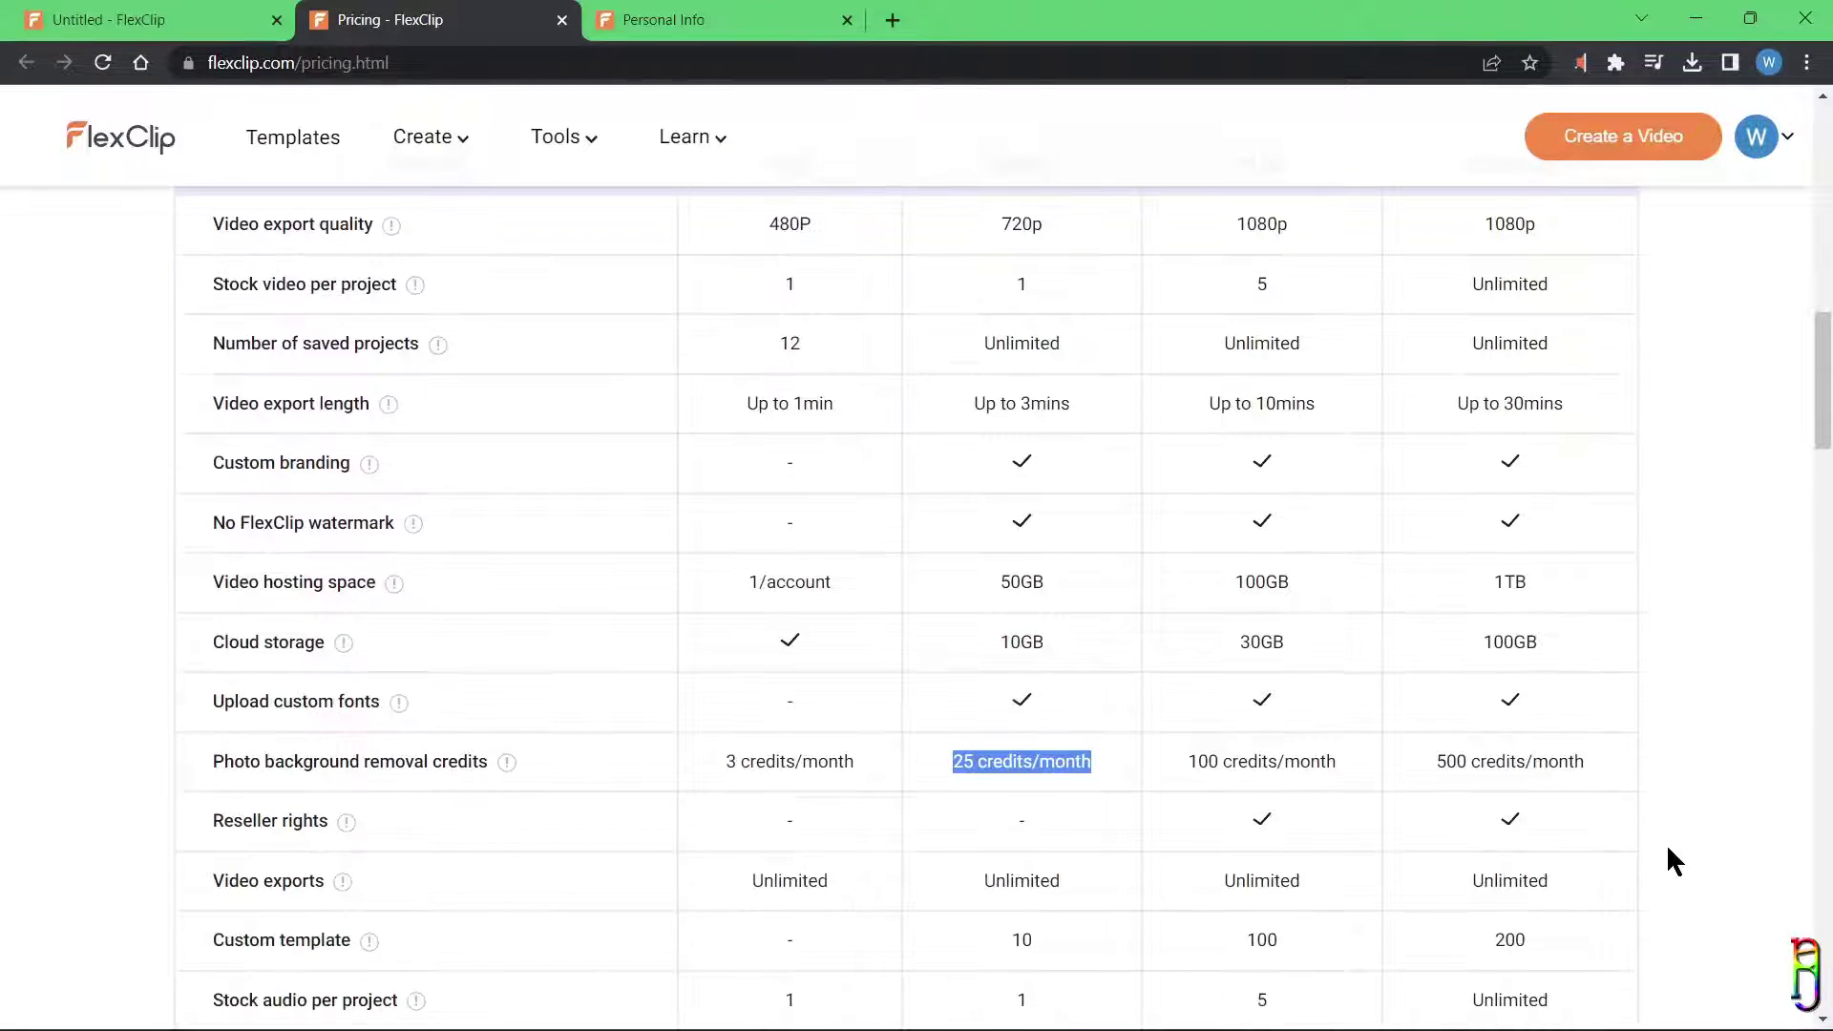
scroll(1668, 848, "up", 5)
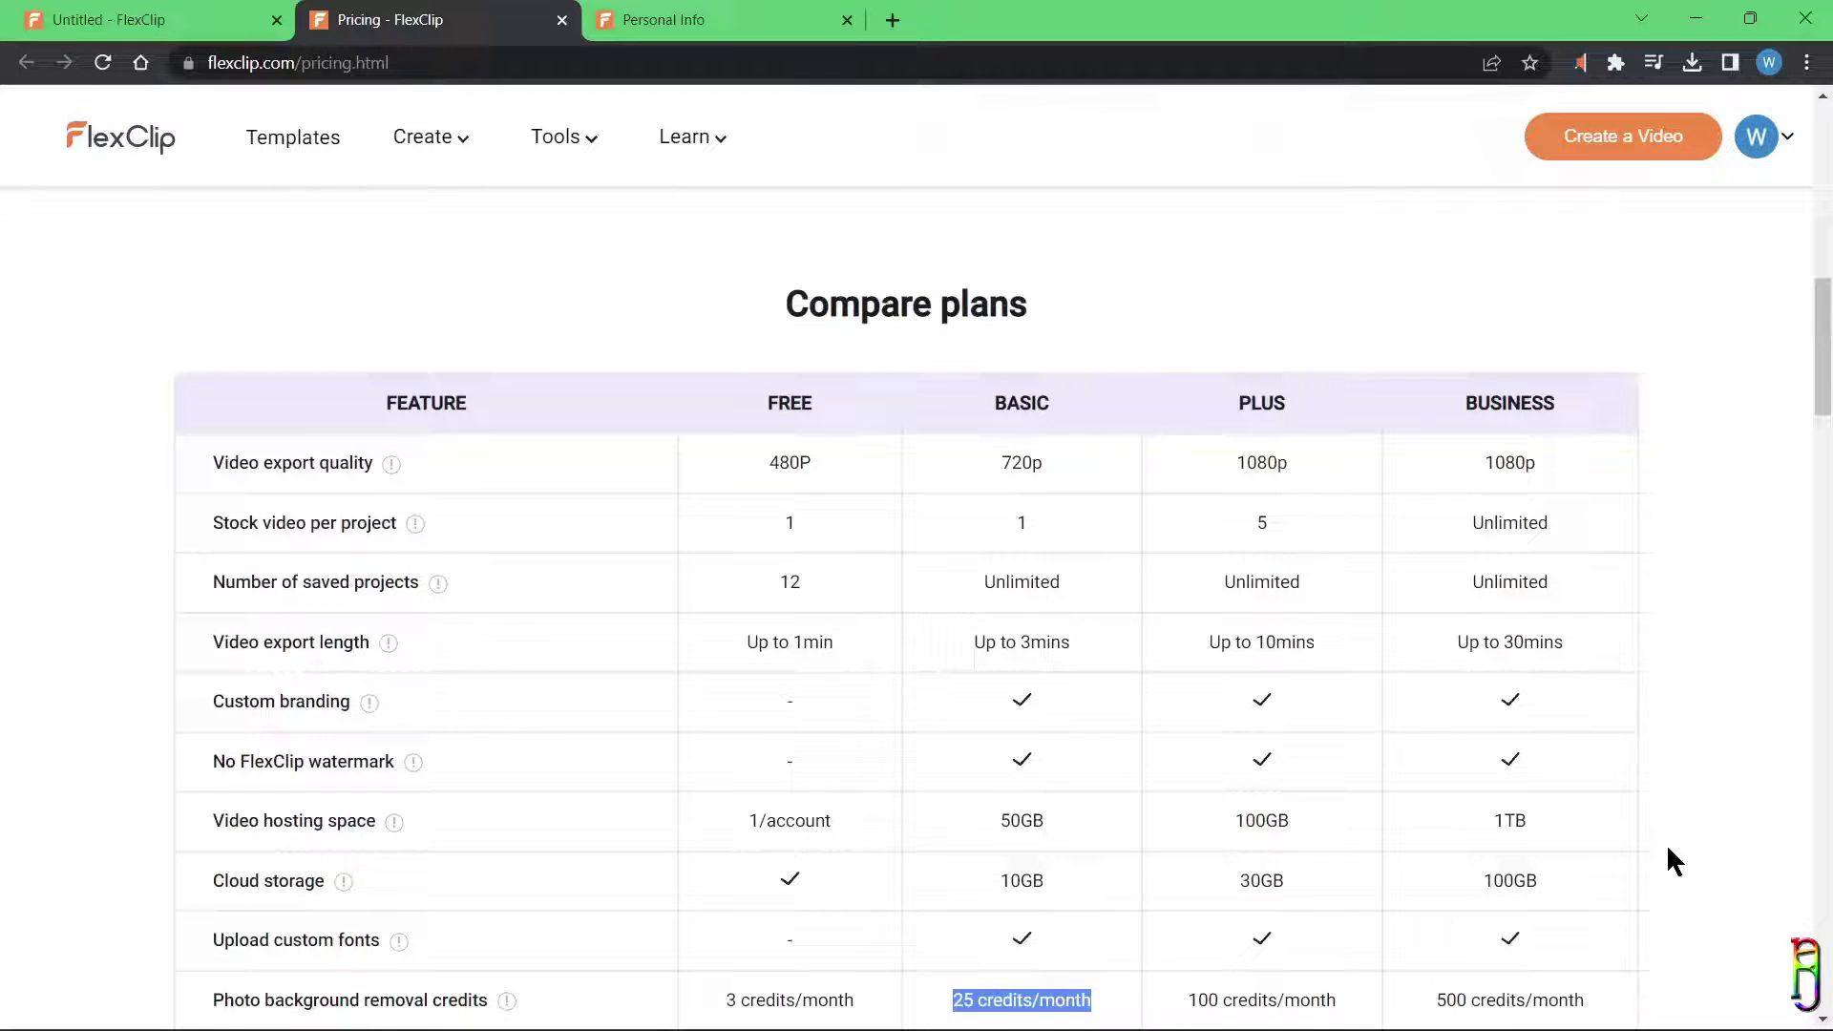
scroll(1666, 844, "up", 4)
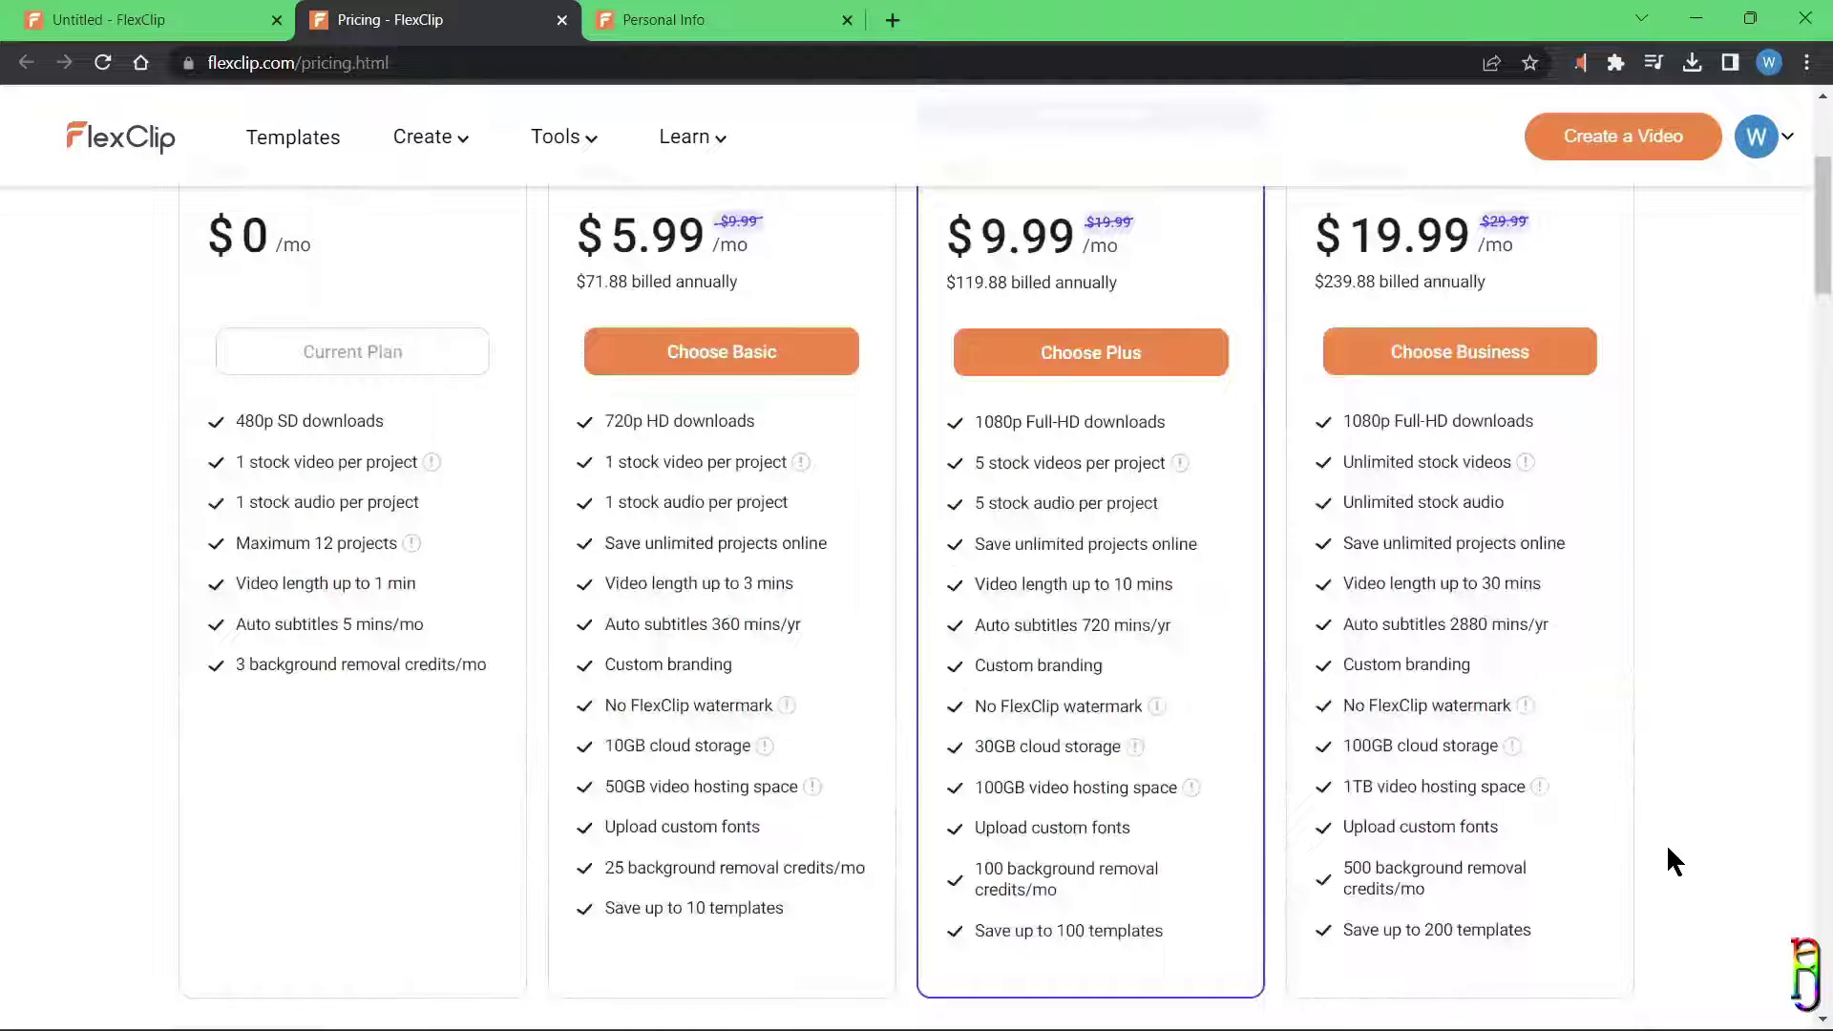
scroll(1665, 844, "up", 1)
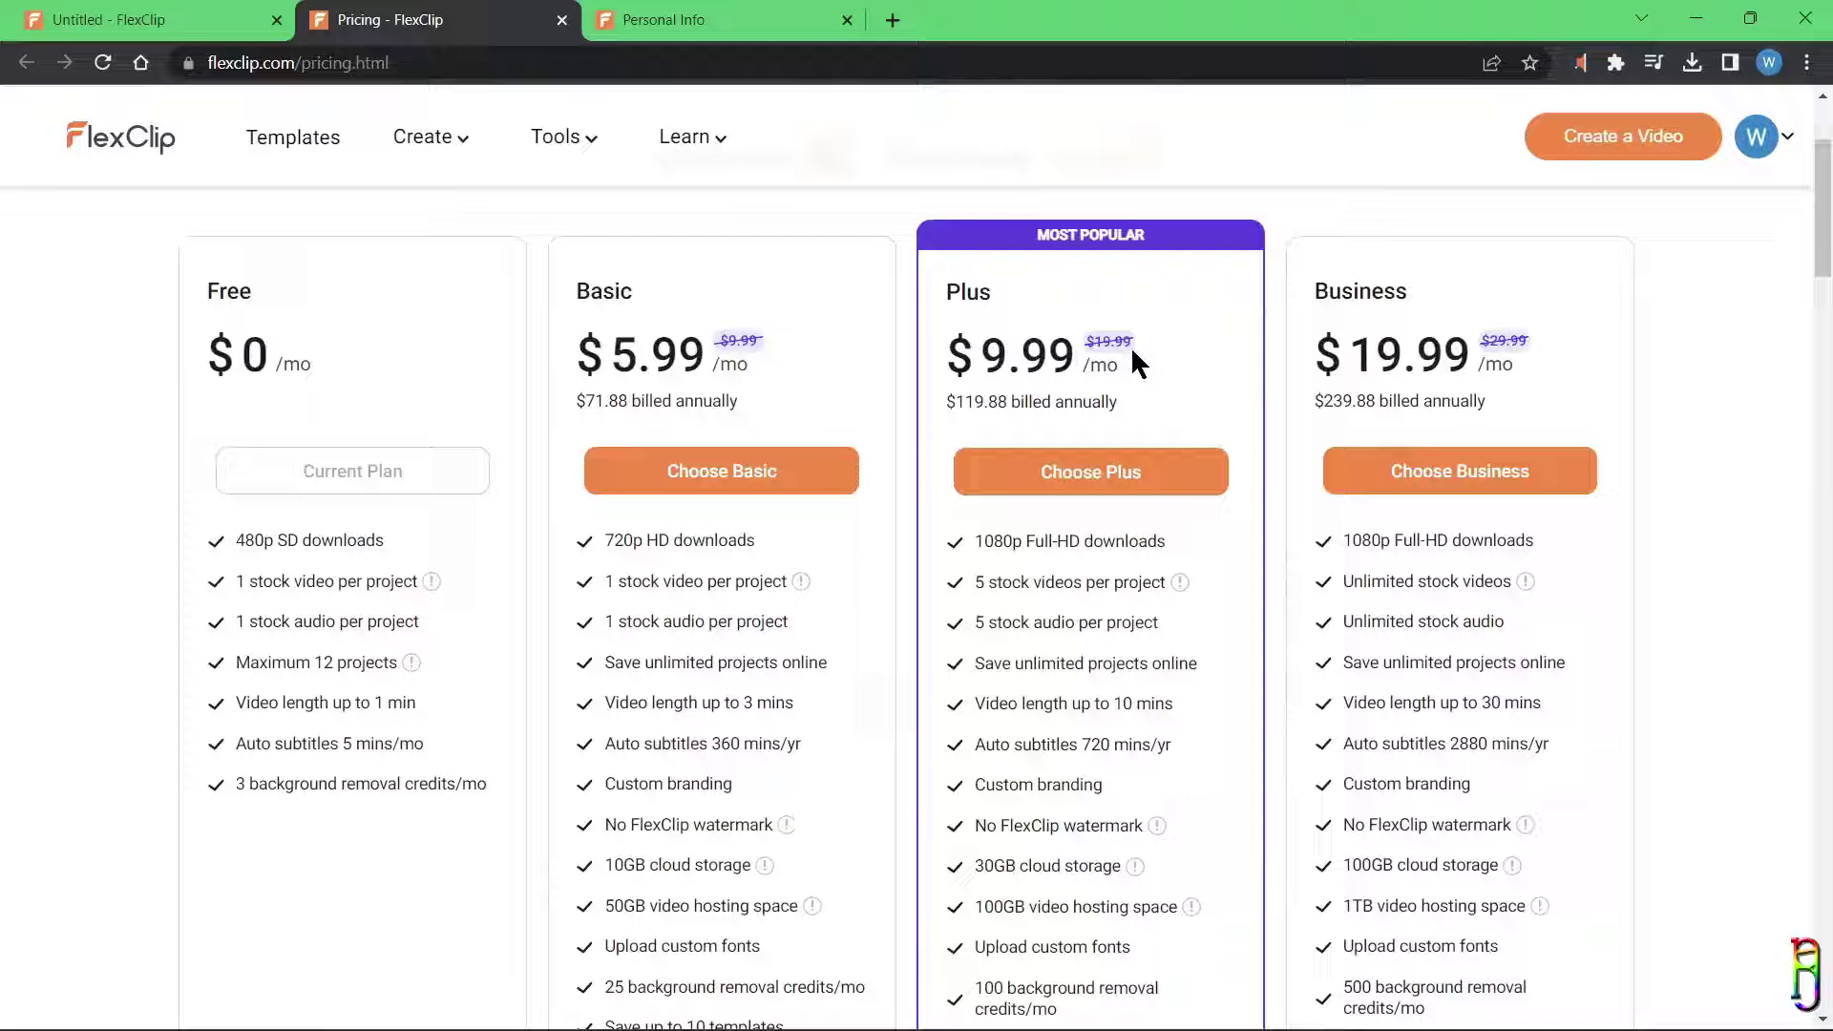
scroll(1664, 743, "down", 10)
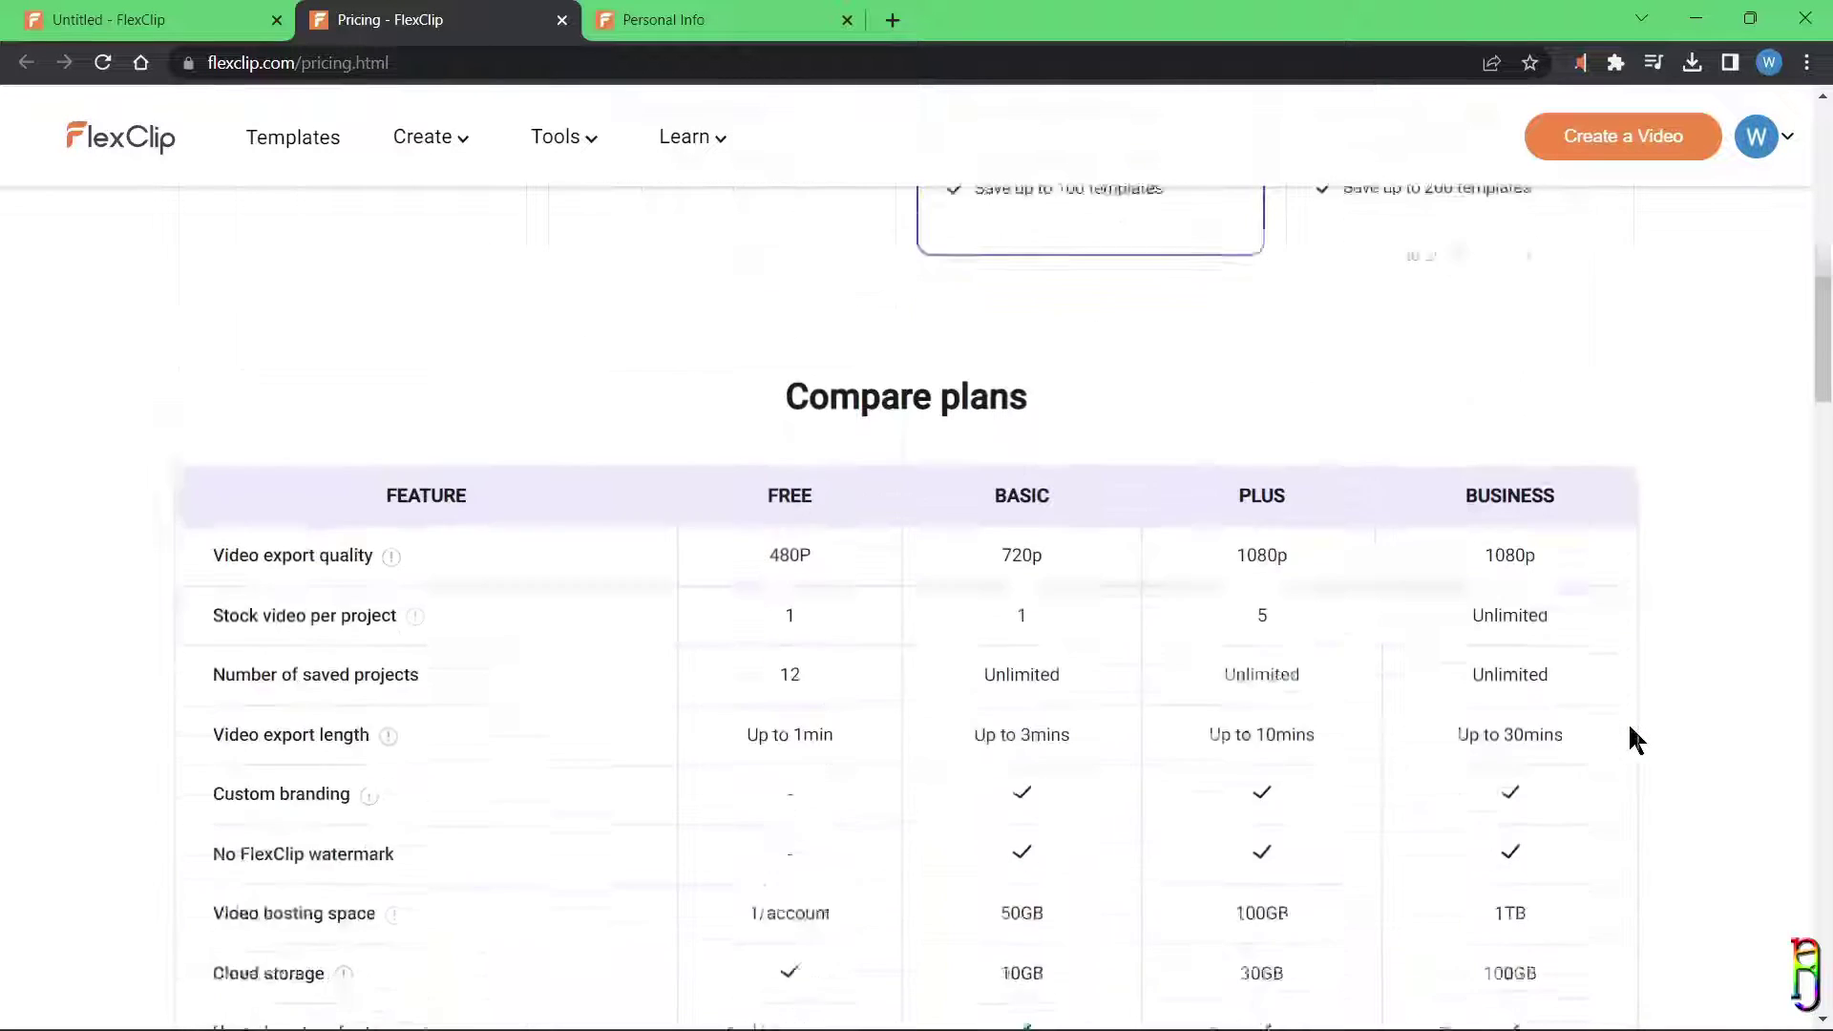
left_click_drag(1604, 761, 957, 770)
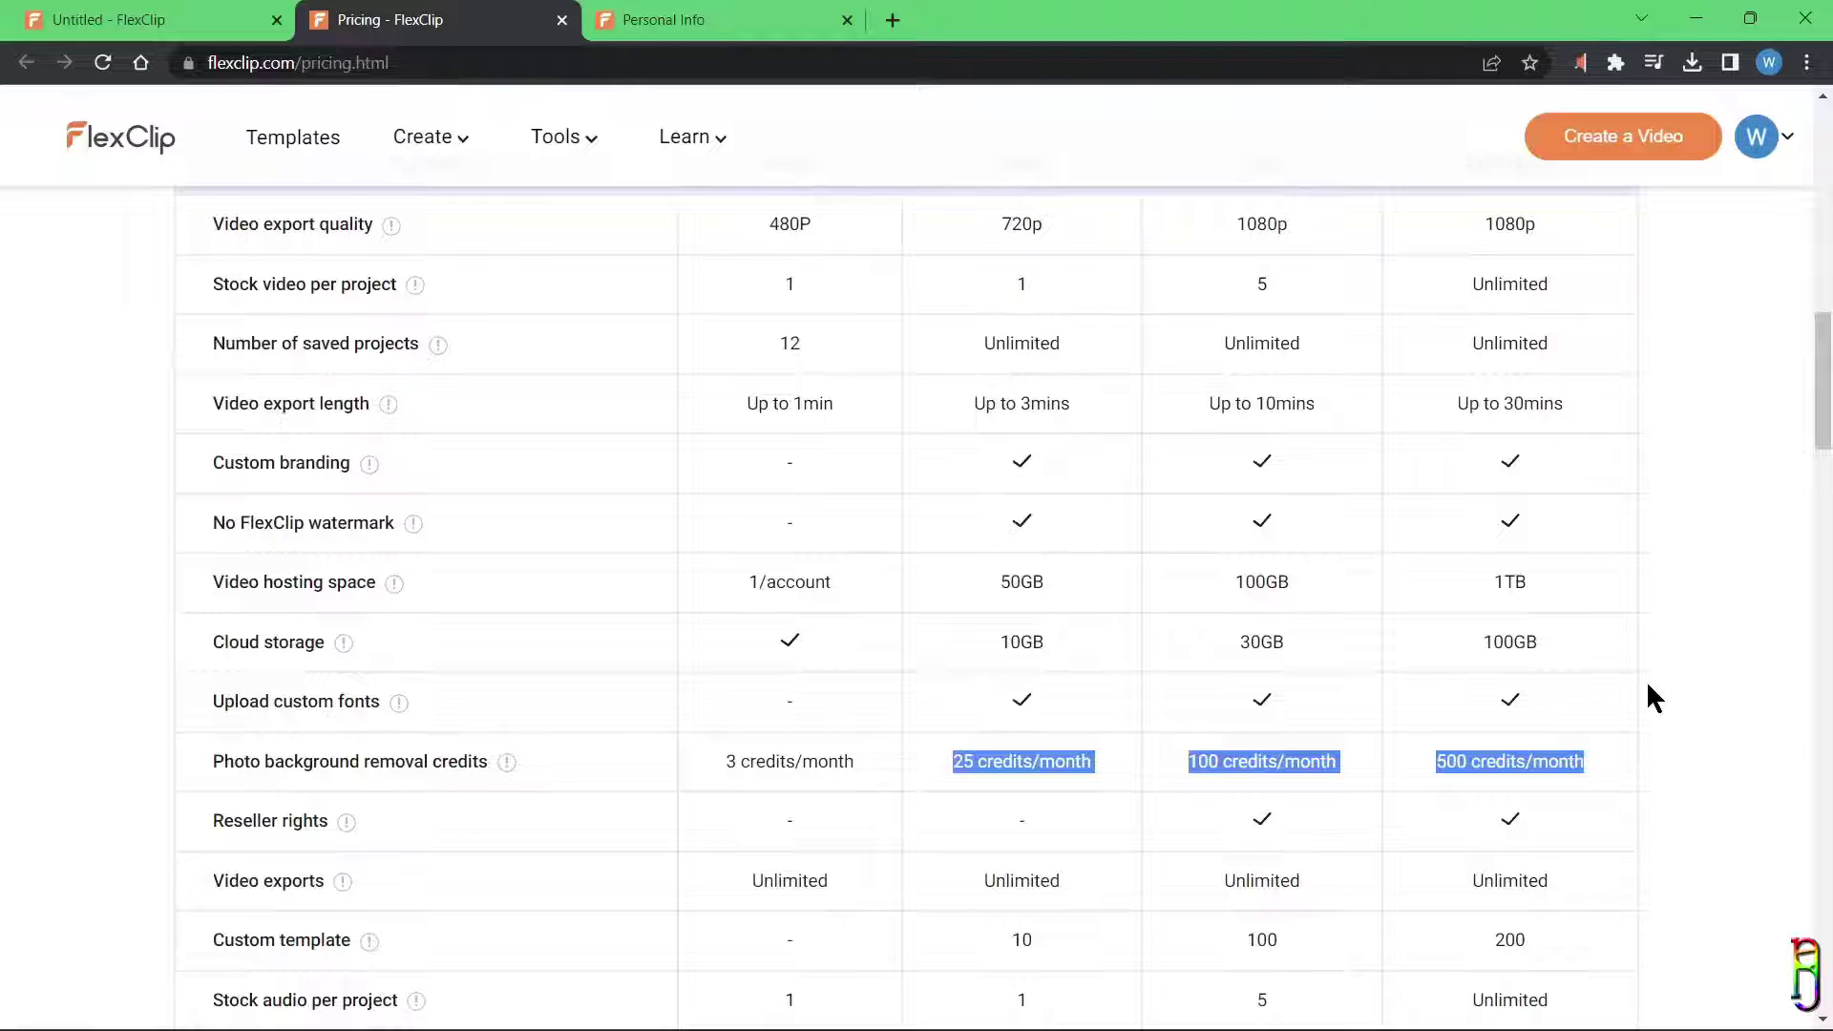
left_click_drag(1590, 415, 999, 409)
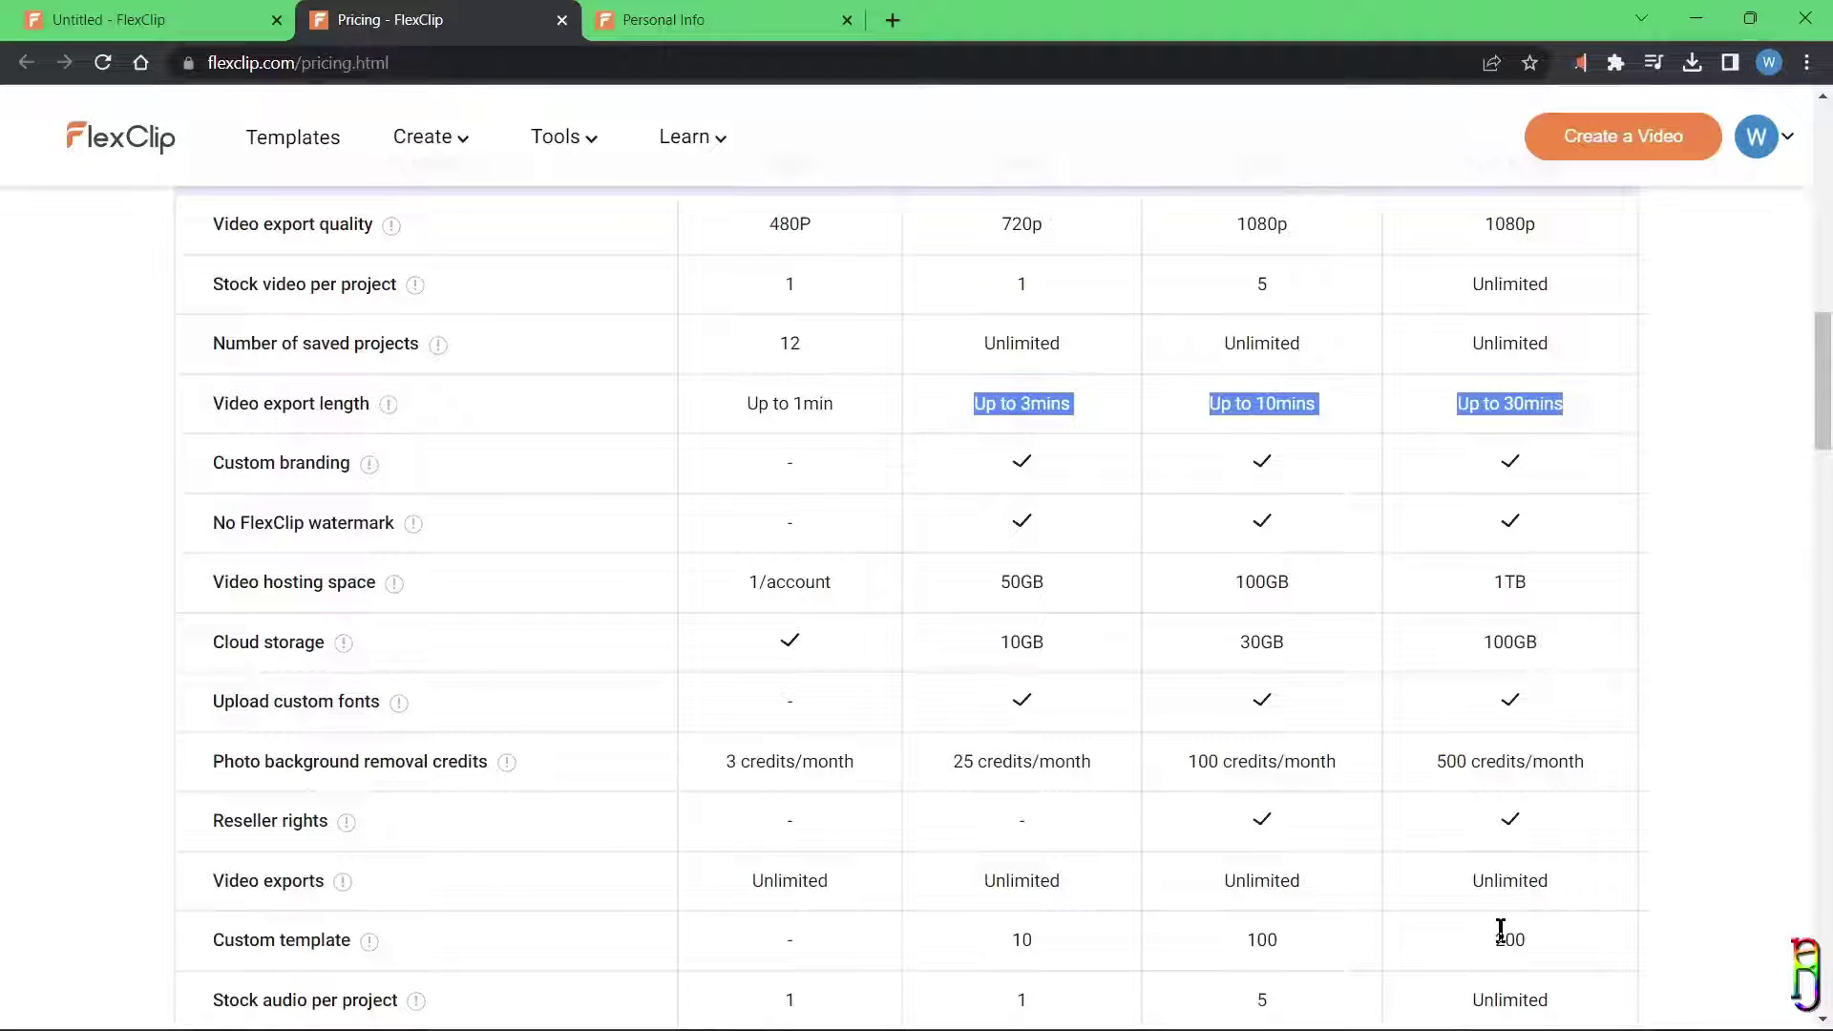
scroll(1501, 931, "down", 1)
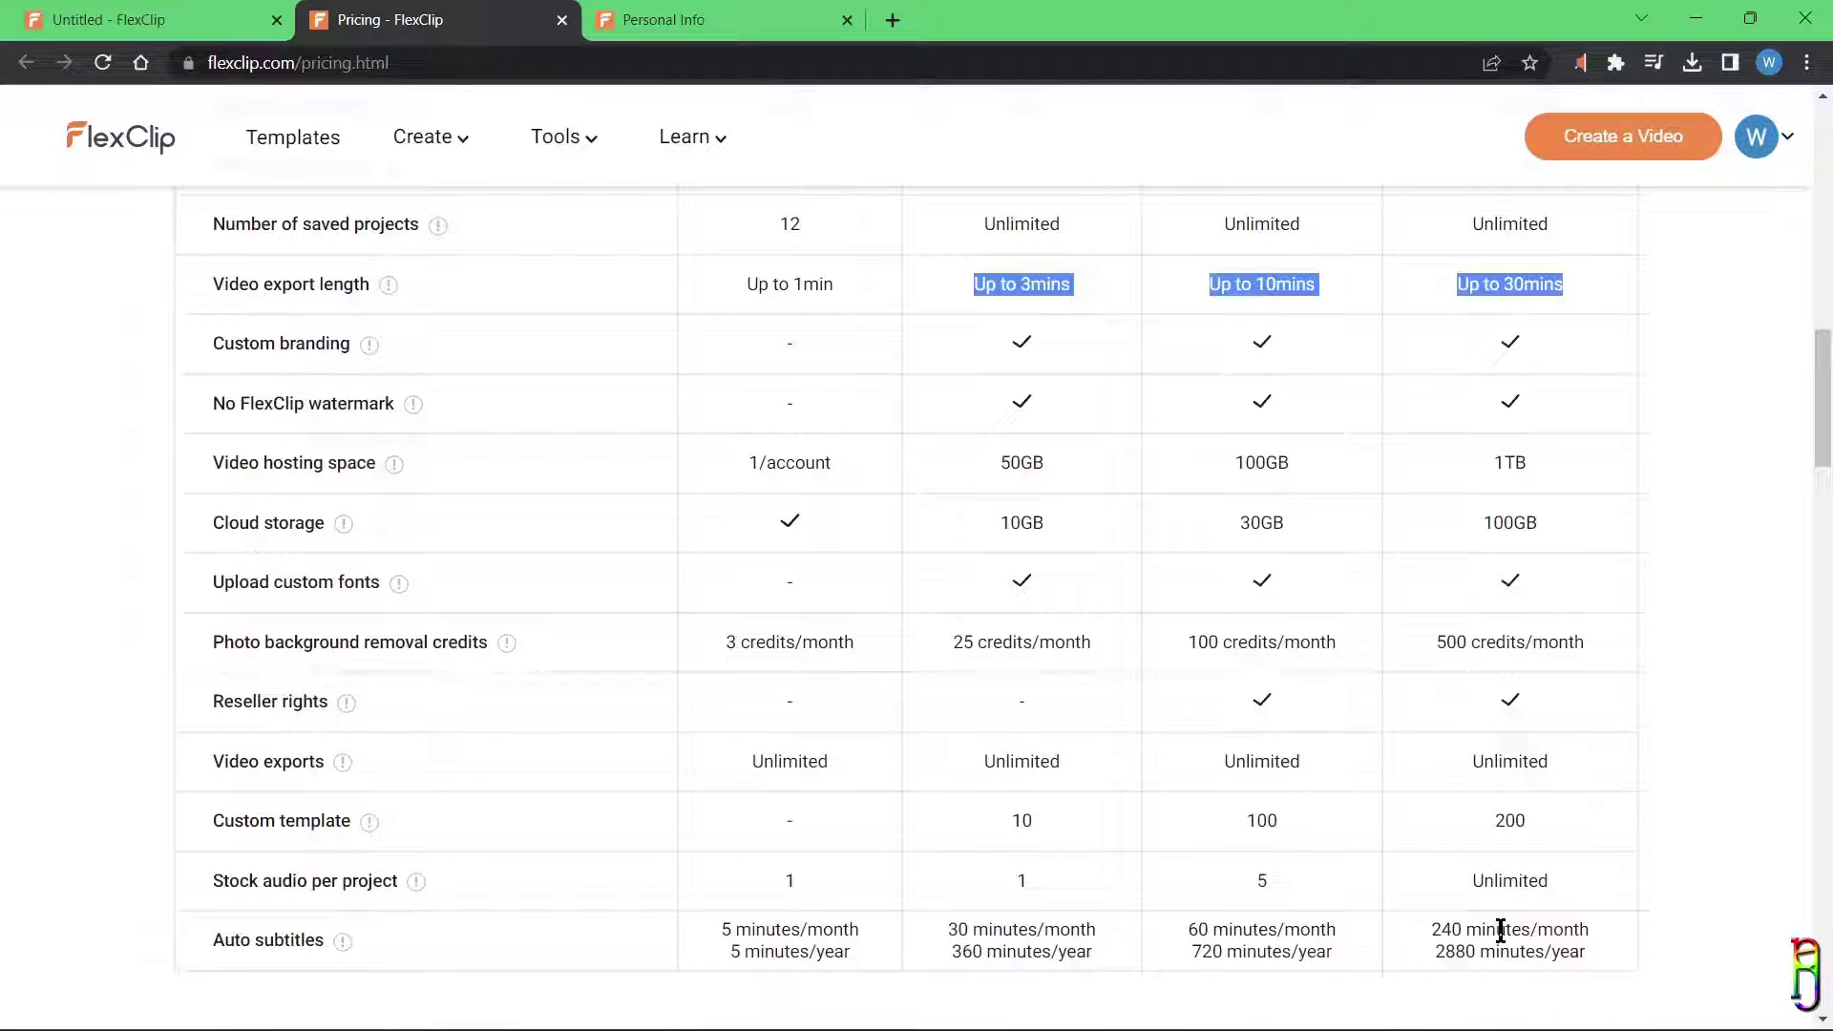
left_click_drag(1612, 654, 926, 639)
scroll(1360, 857, "down", 1)
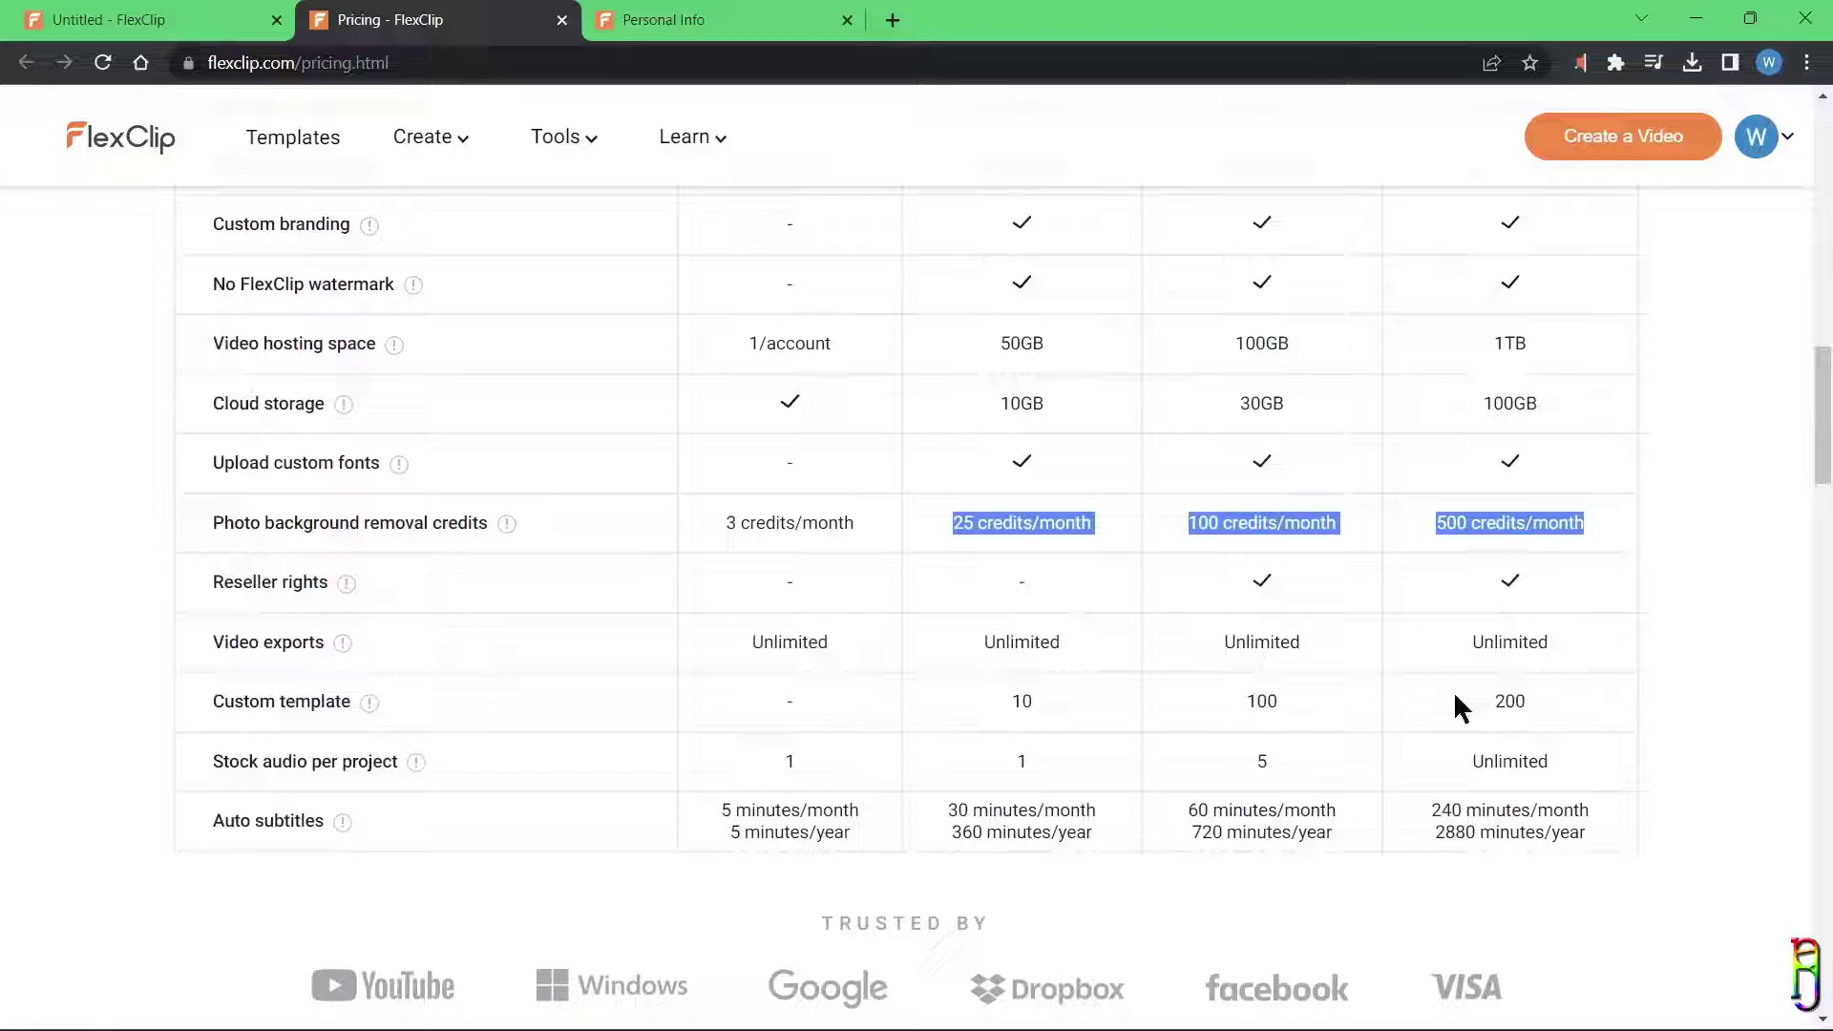
left_click(1239, 814)
scroll(1068, 817, "up", 12)
scroll(1270, 843, "down", 12)
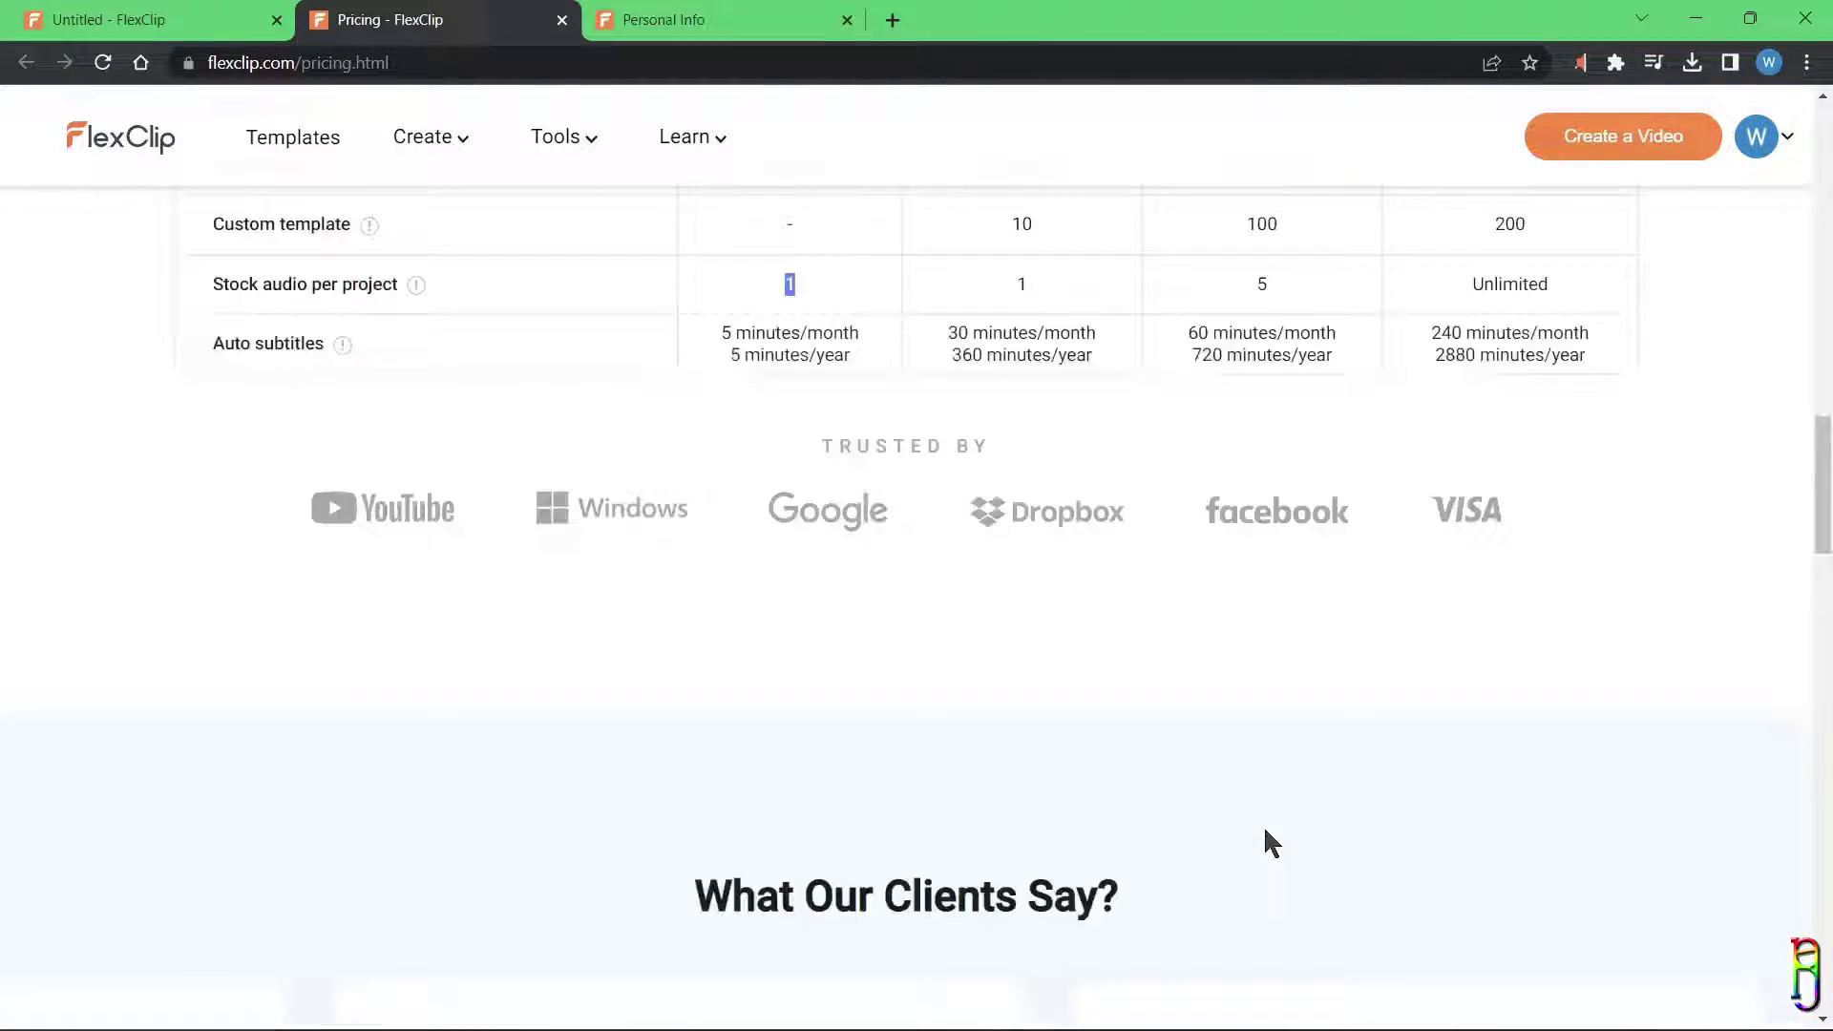
scroll(1269, 842, "up", 5)
Step: Back in the editor, browse the Video, Photo and Music libraries and play the song Thank God
left_click(143, 19)
left_click(26, 62)
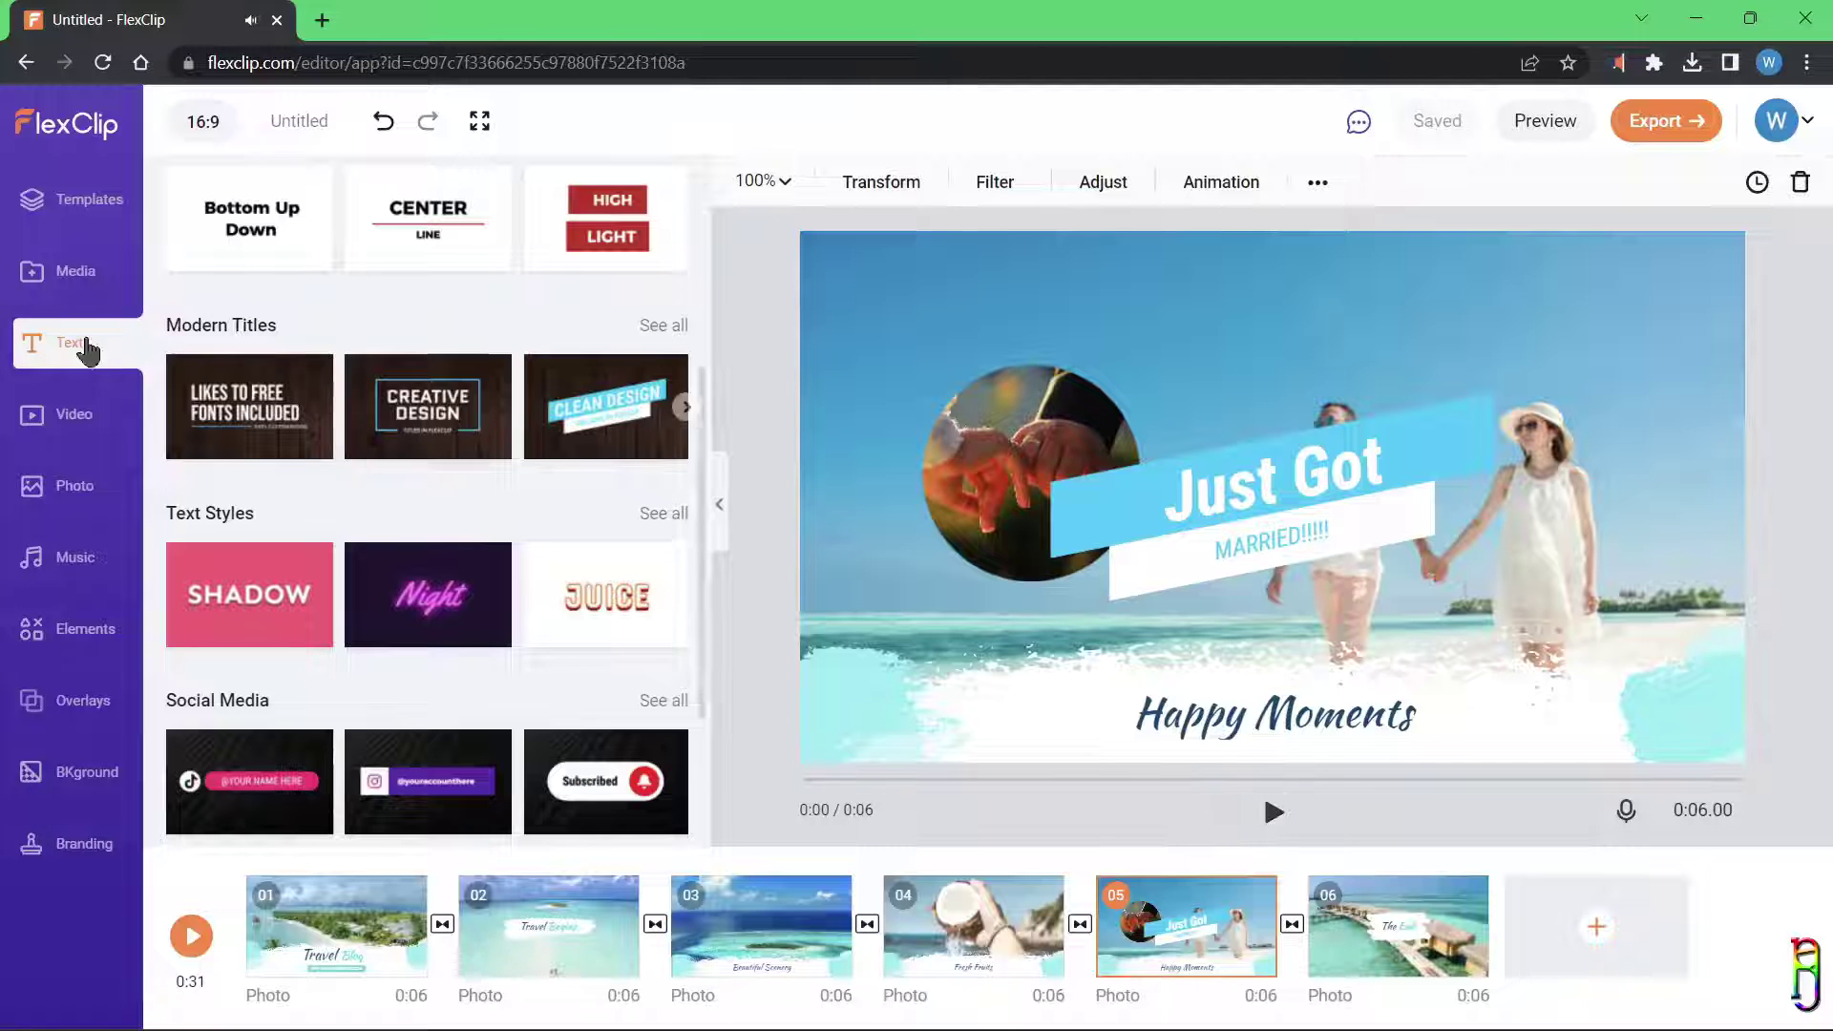
left_click(74, 420)
left_click(108, 494)
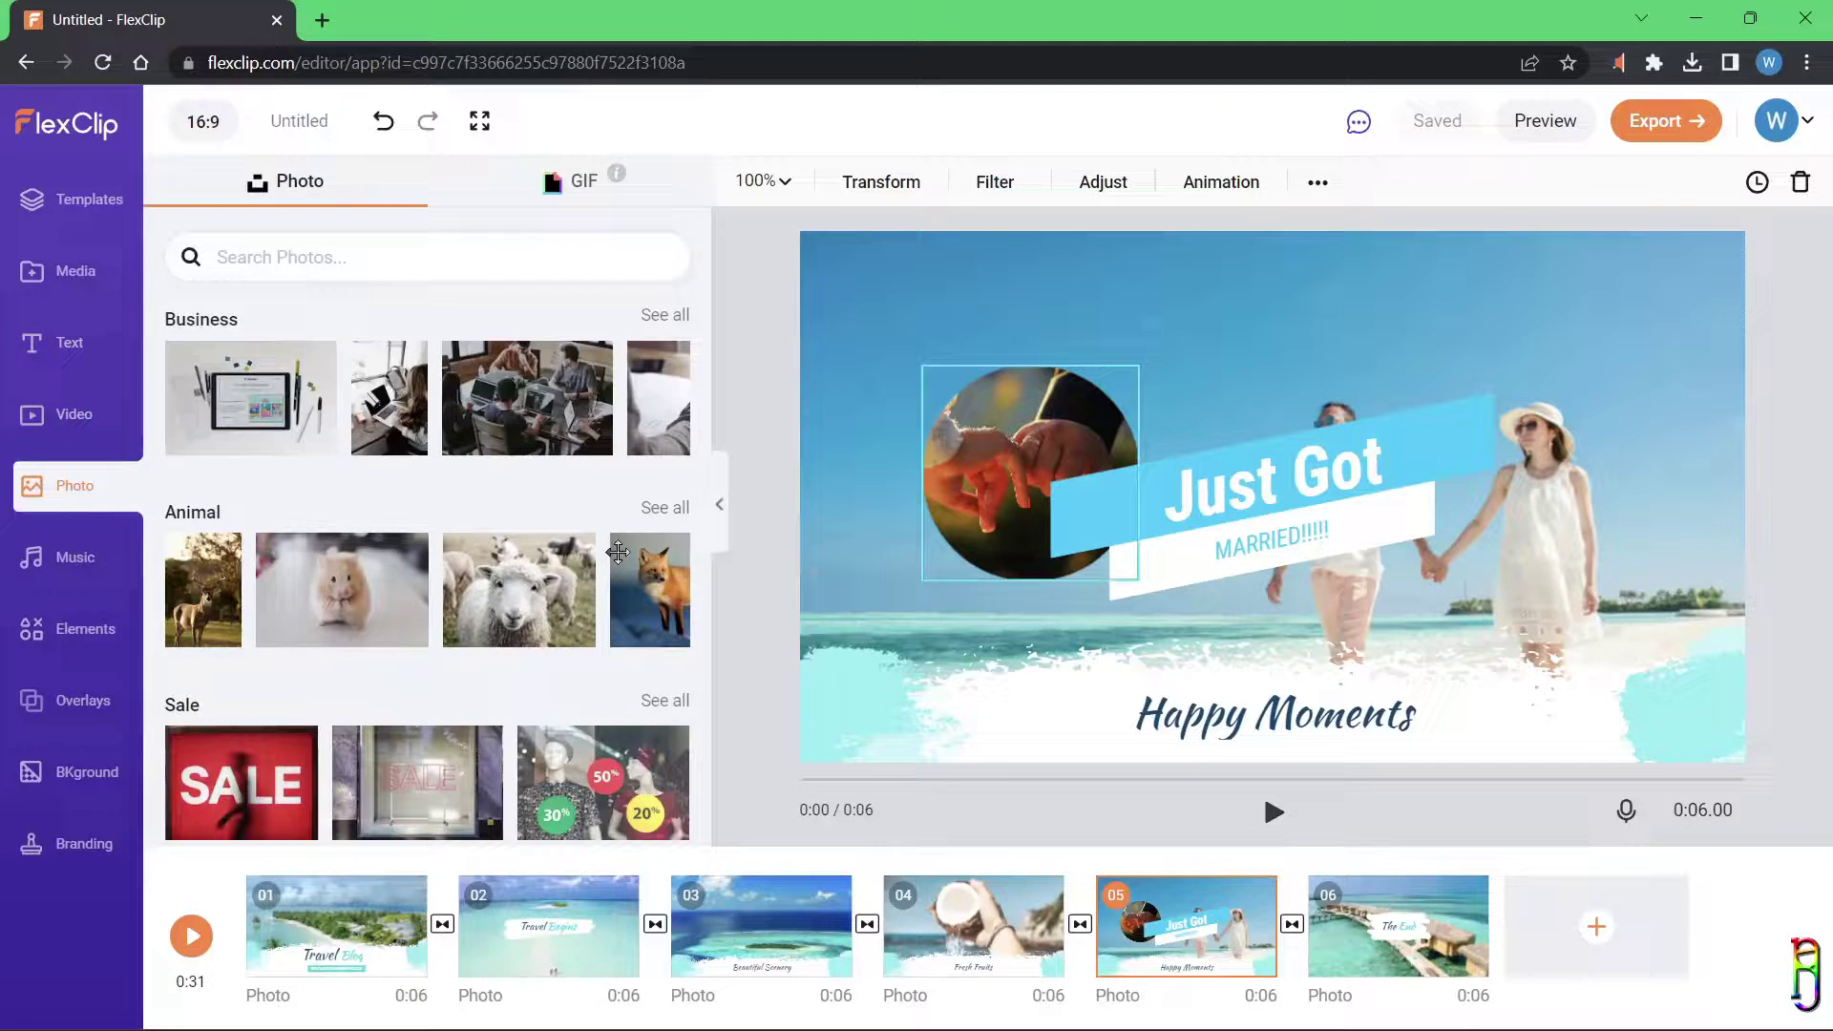
left_click(60, 561)
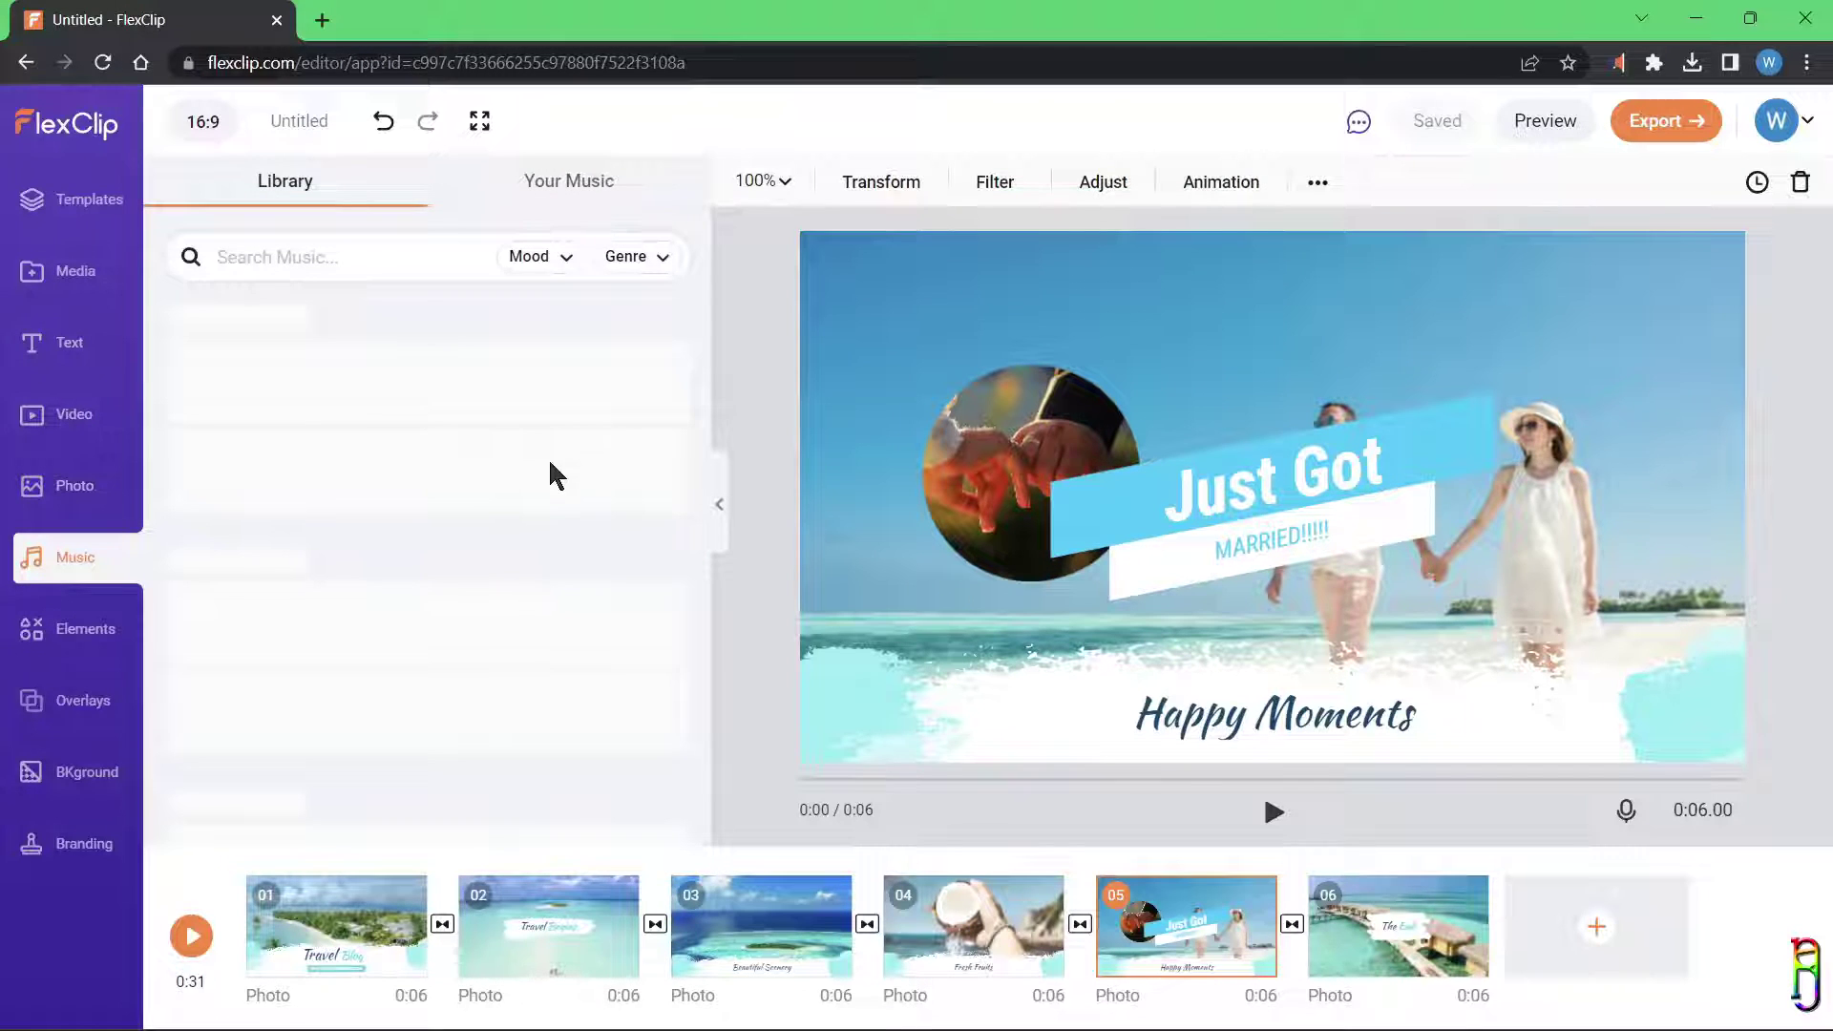
scroll(479, 720, "down", 5)
scroll(478, 716, "down", 3)
scroll(468, 706, "up", 4)
left_click(192, 444)
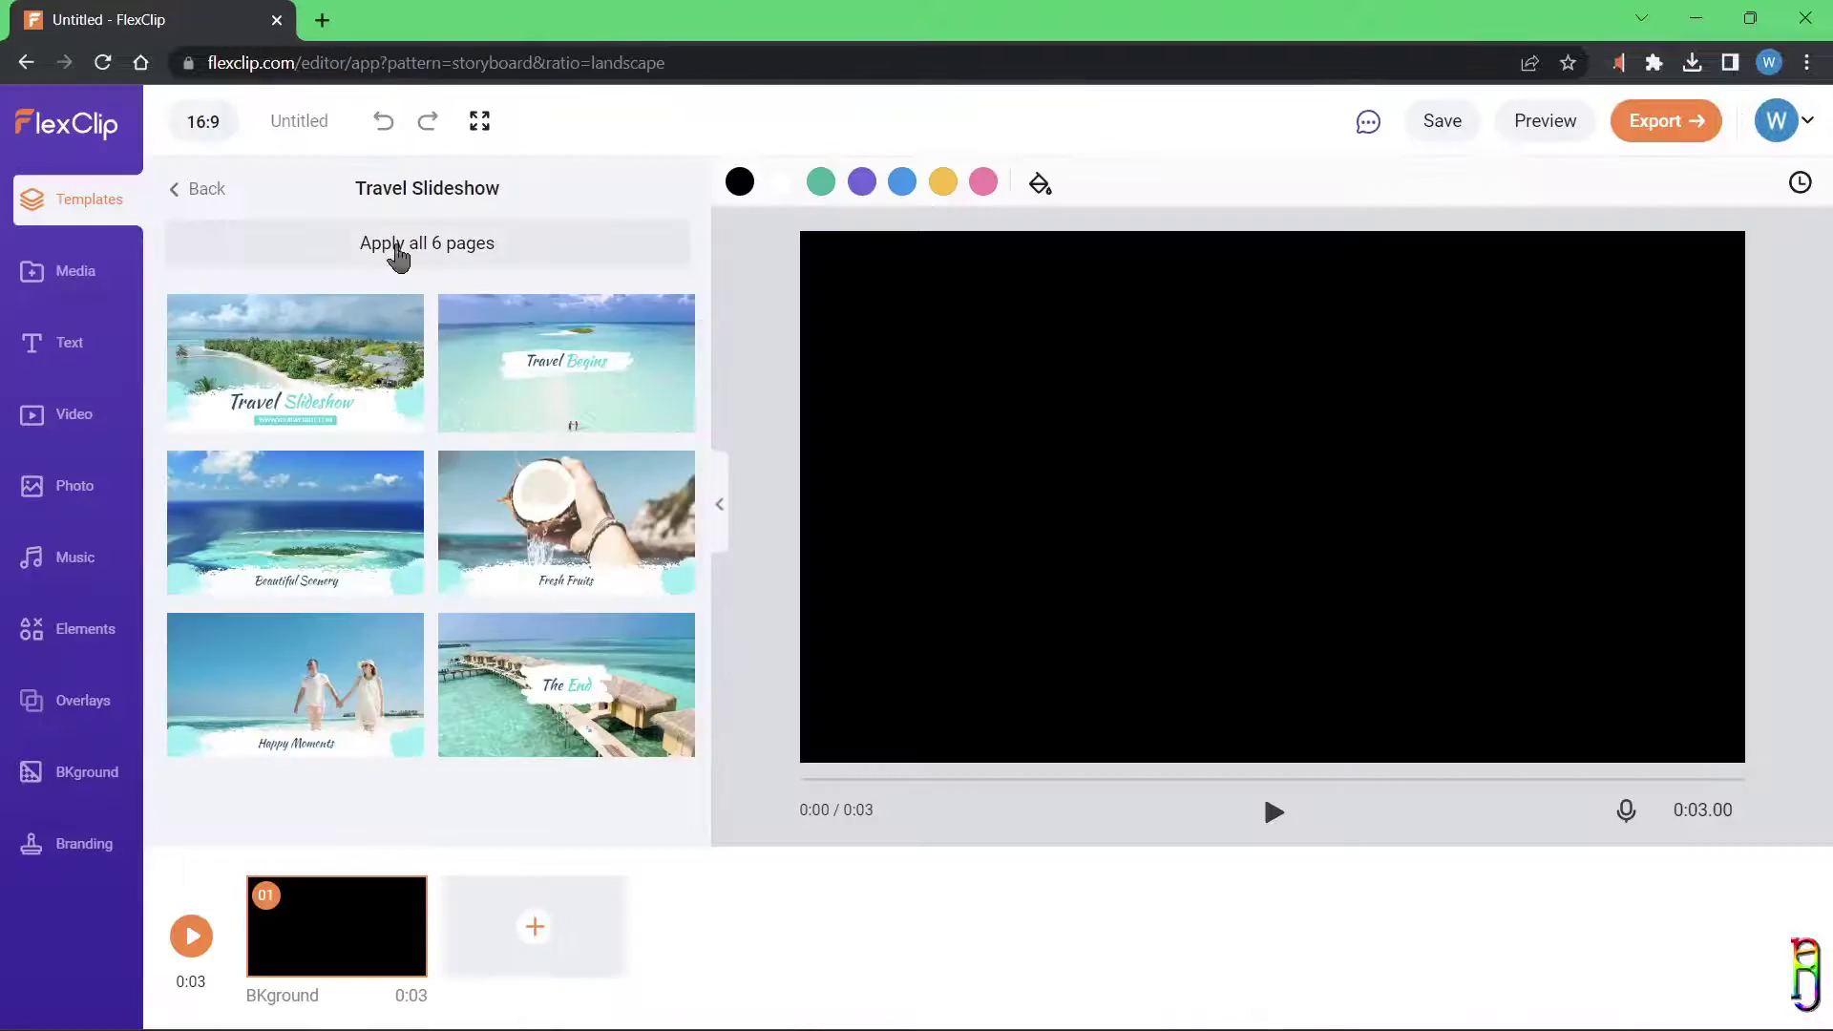
Step: Apply all 6 Travel Slideshow pages, replacing the storyboard, and preview the result
left_click(401, 246)
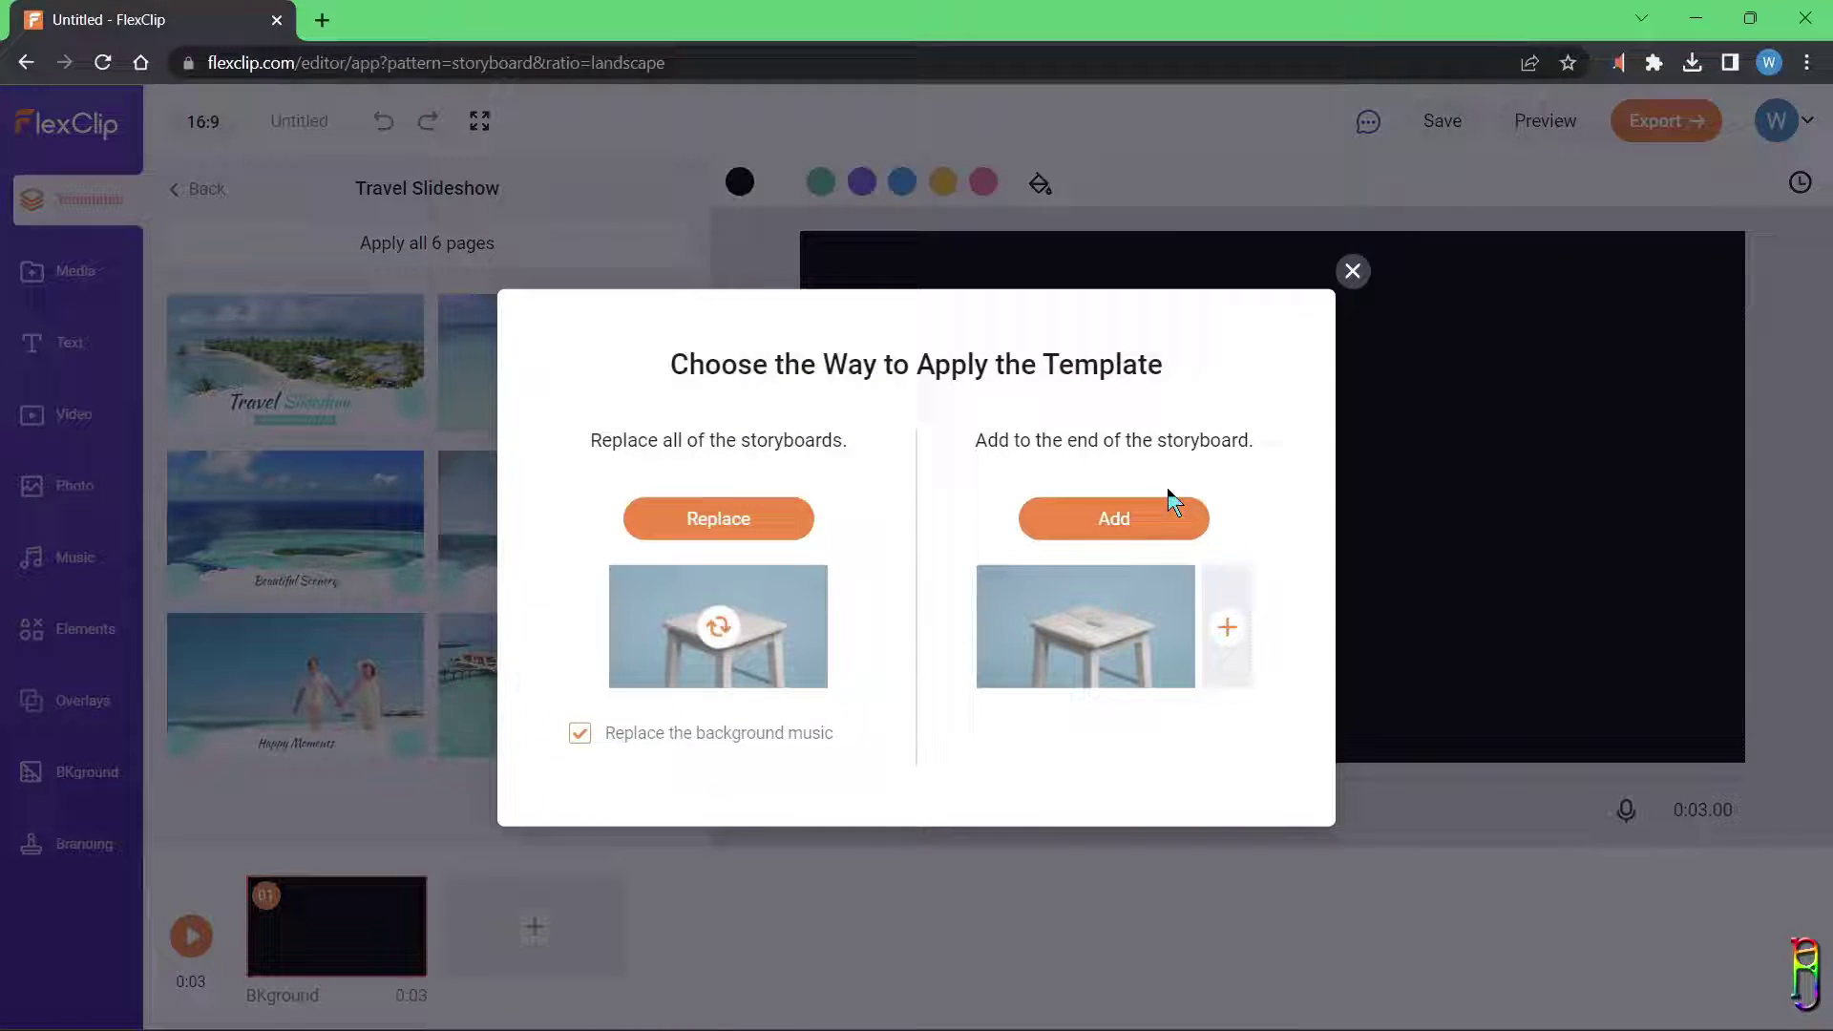
left_click(718, 519)
left_click(1264, 800)
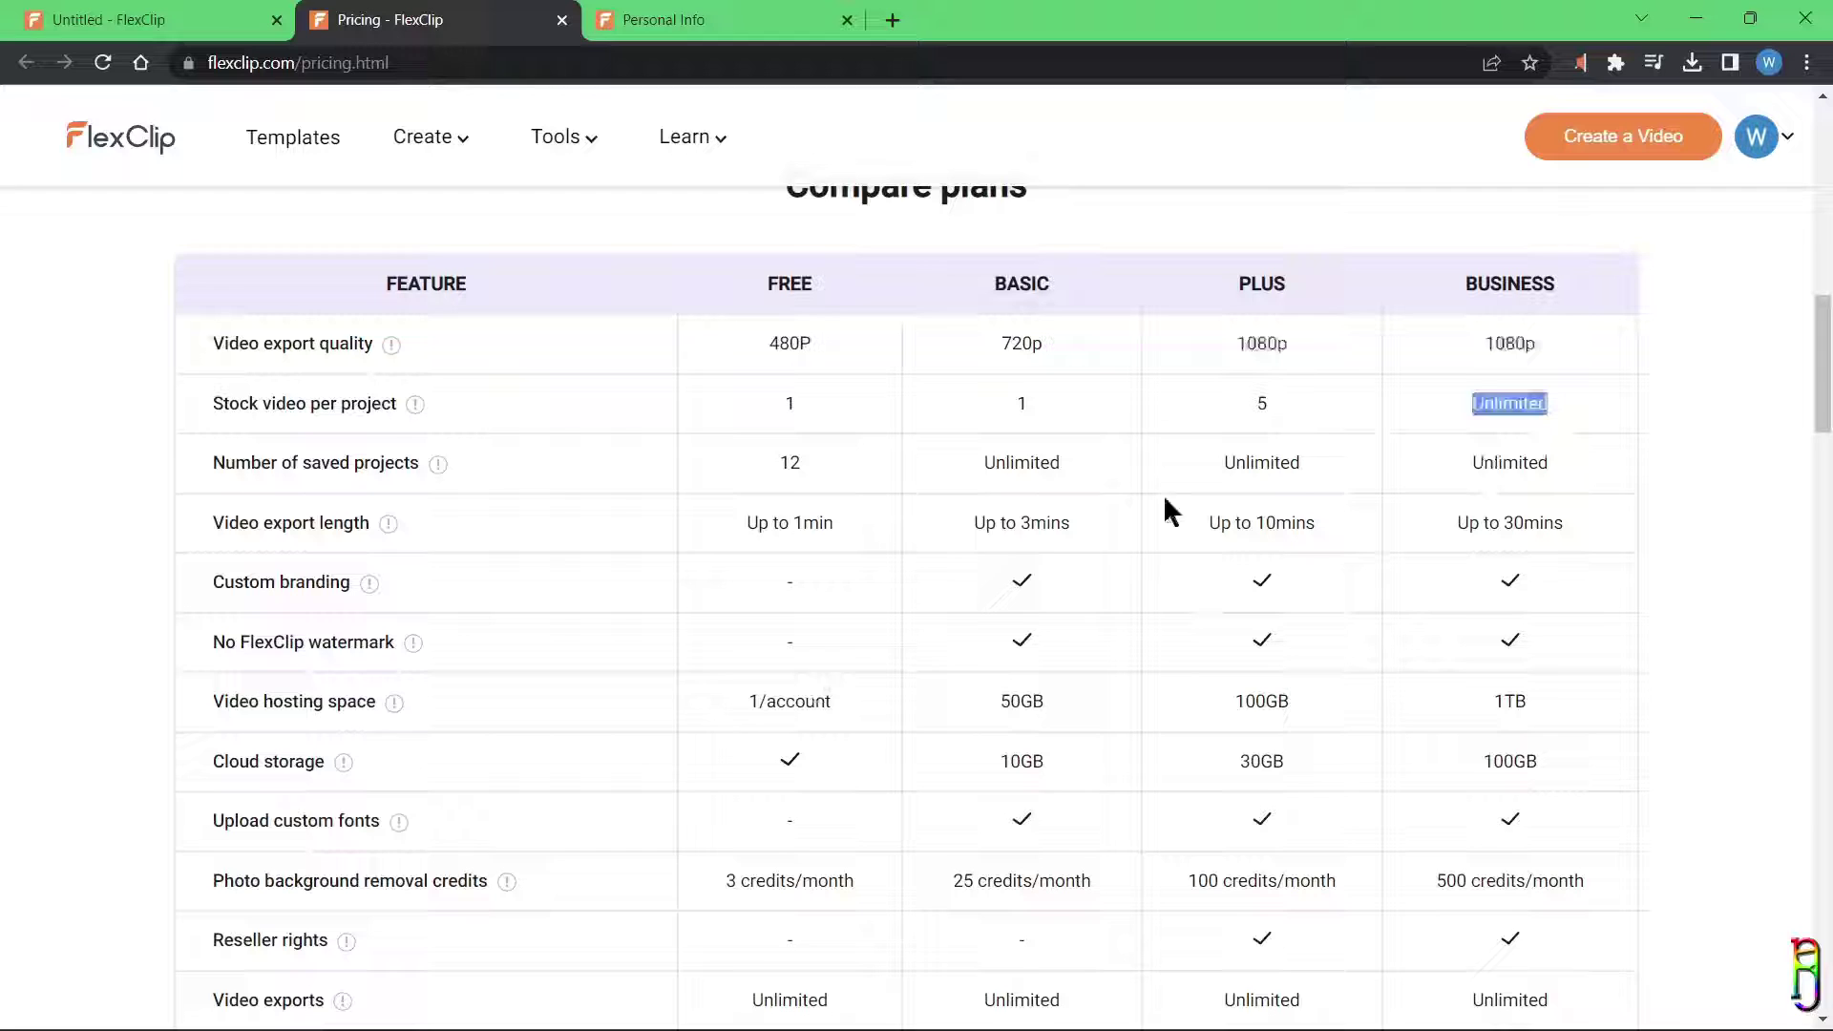
triple_click(729, 527)
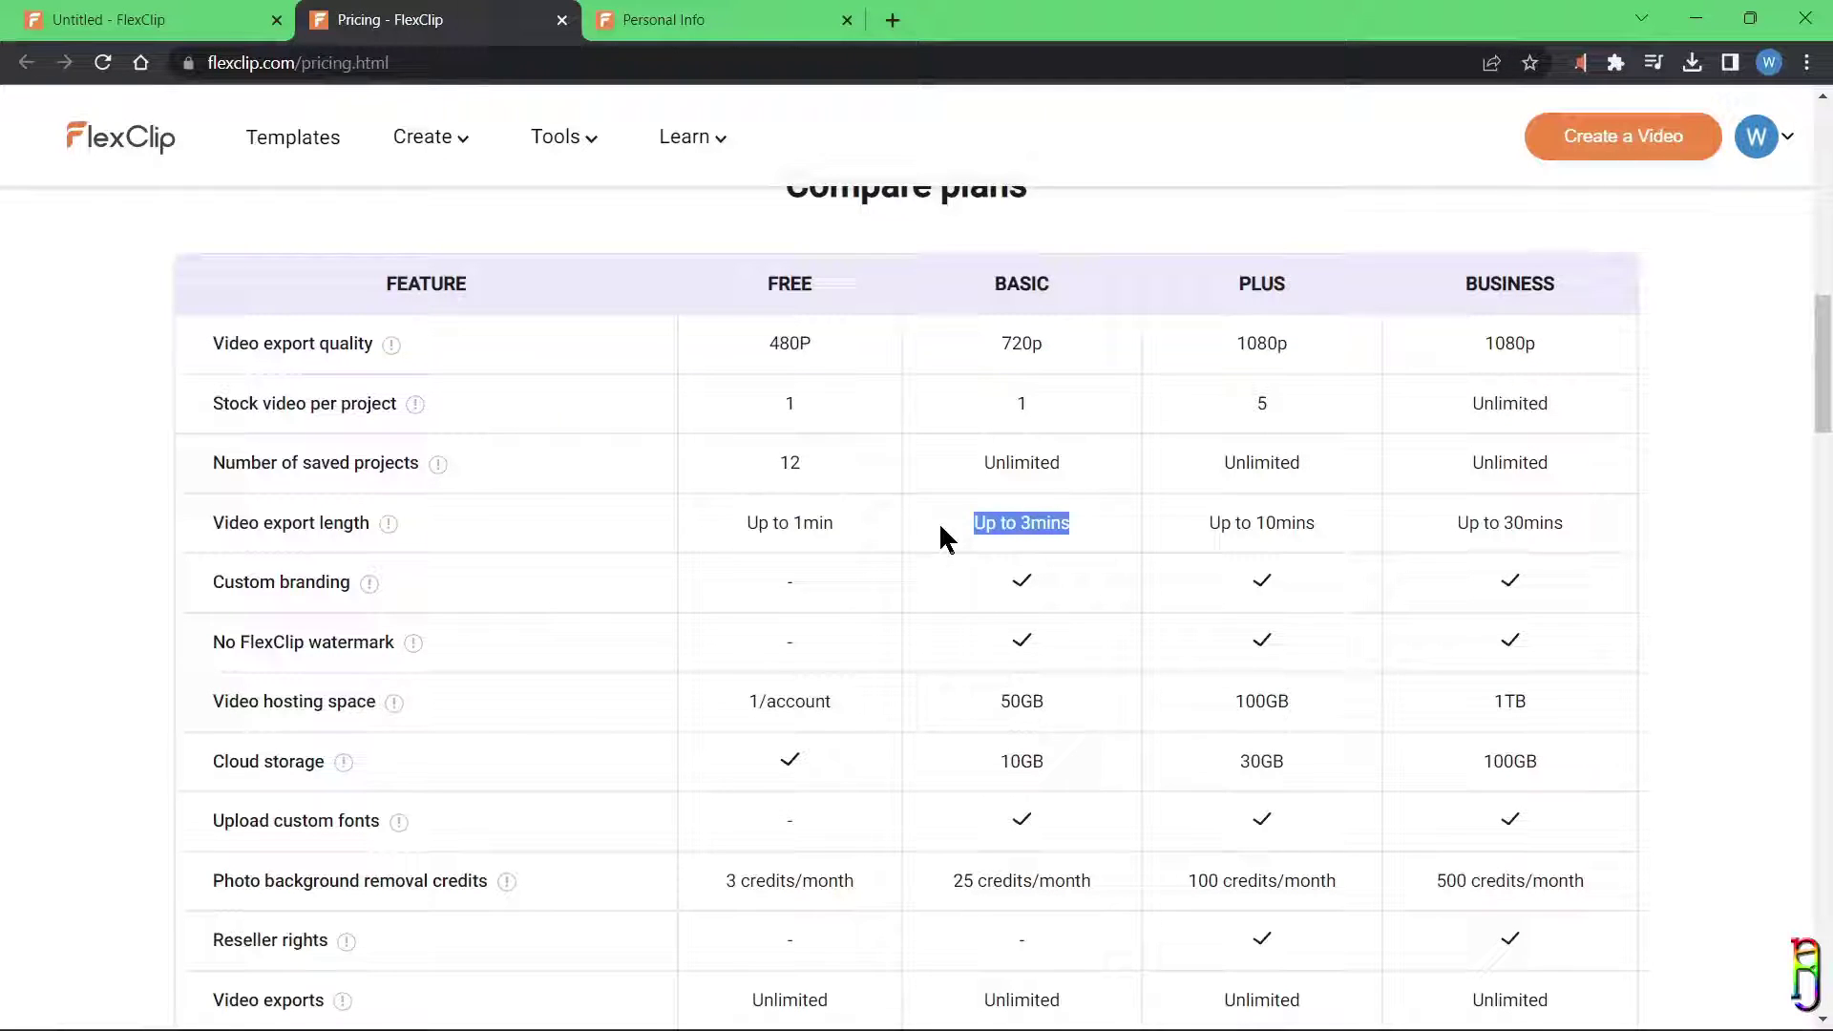
scroll(704, 780, "down", 3)
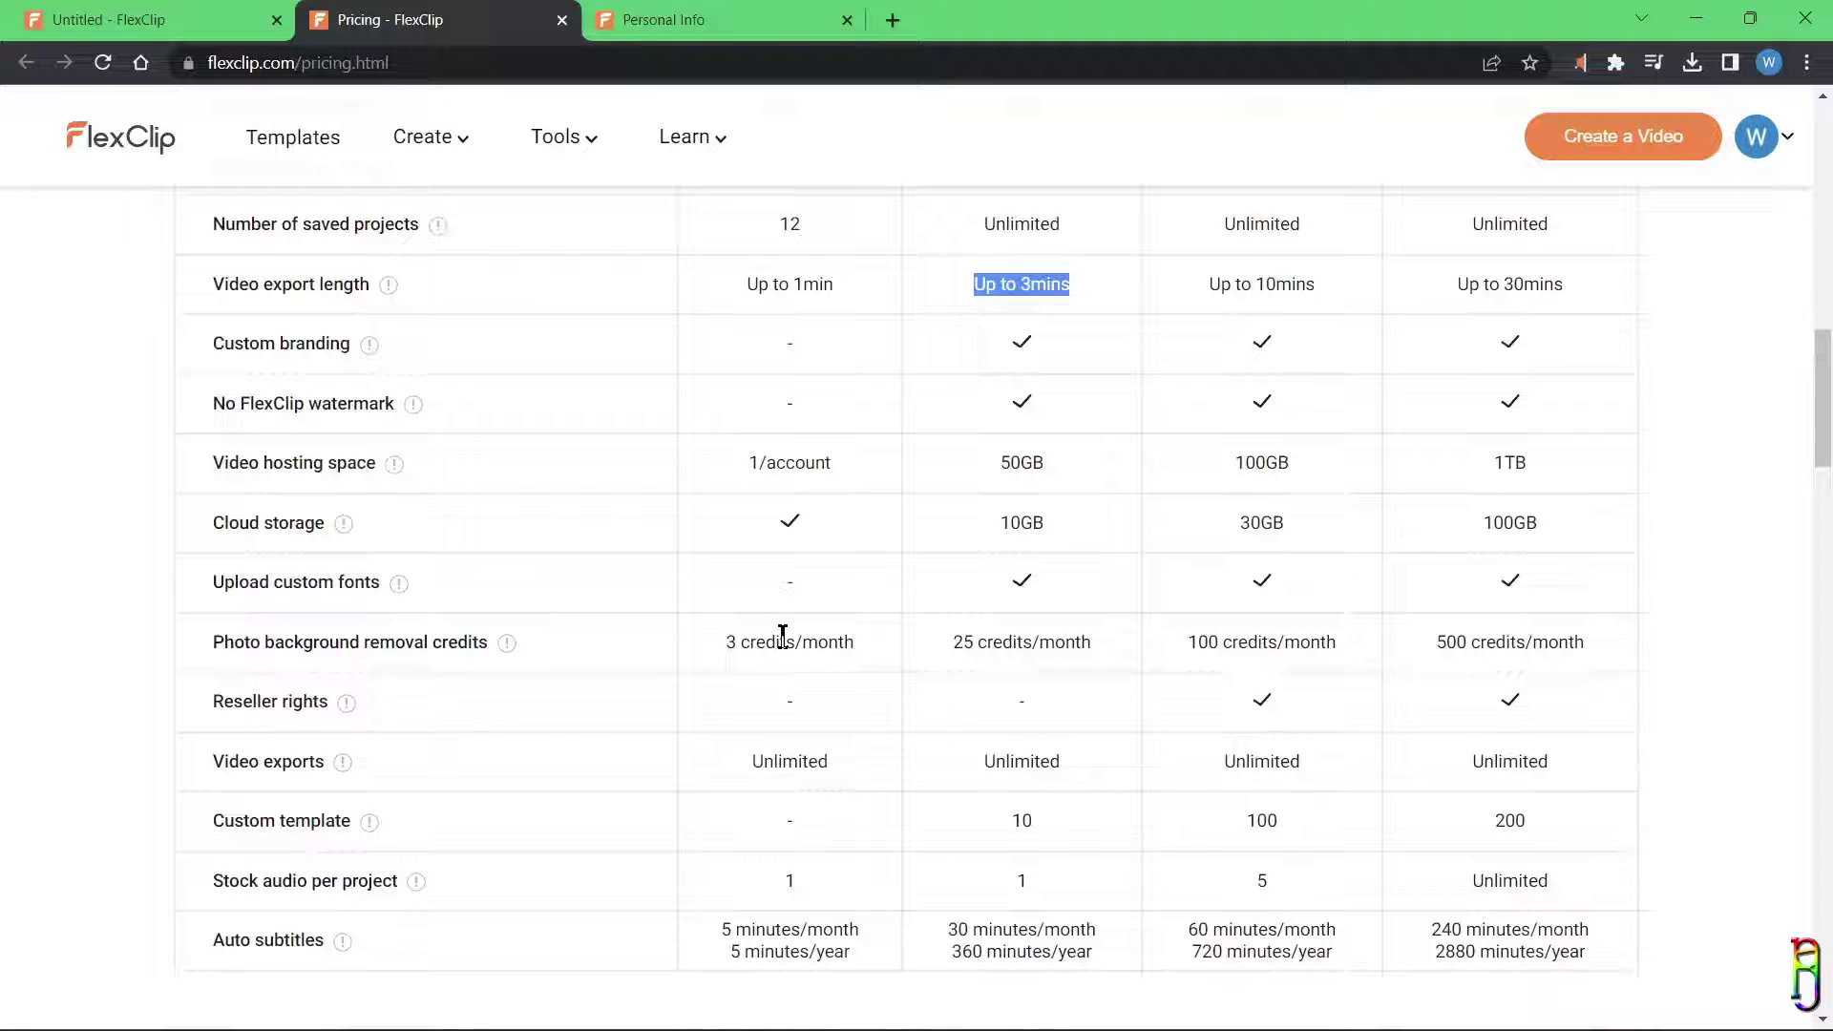
scroll(753, 821, "down", 3)
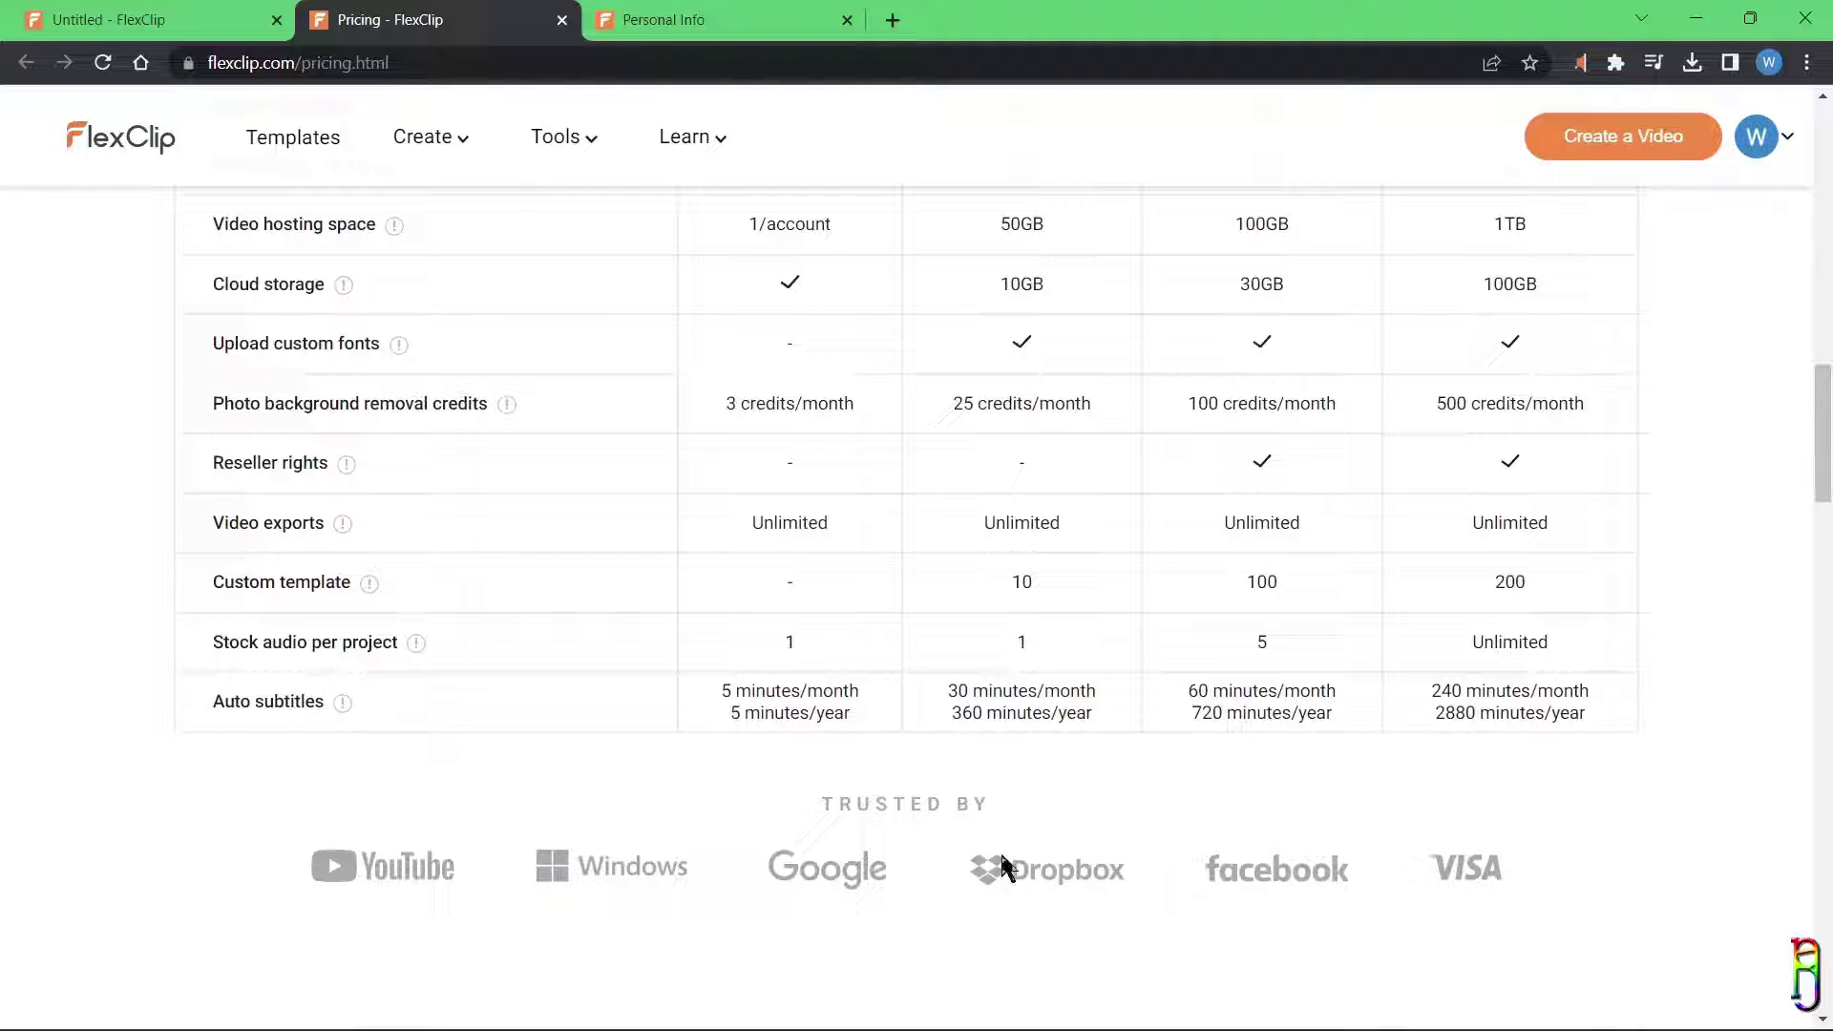
left_click_drag(850, 713, 721, 689)
left_click(878, 707)
scroll(959, 730, "up", 2)
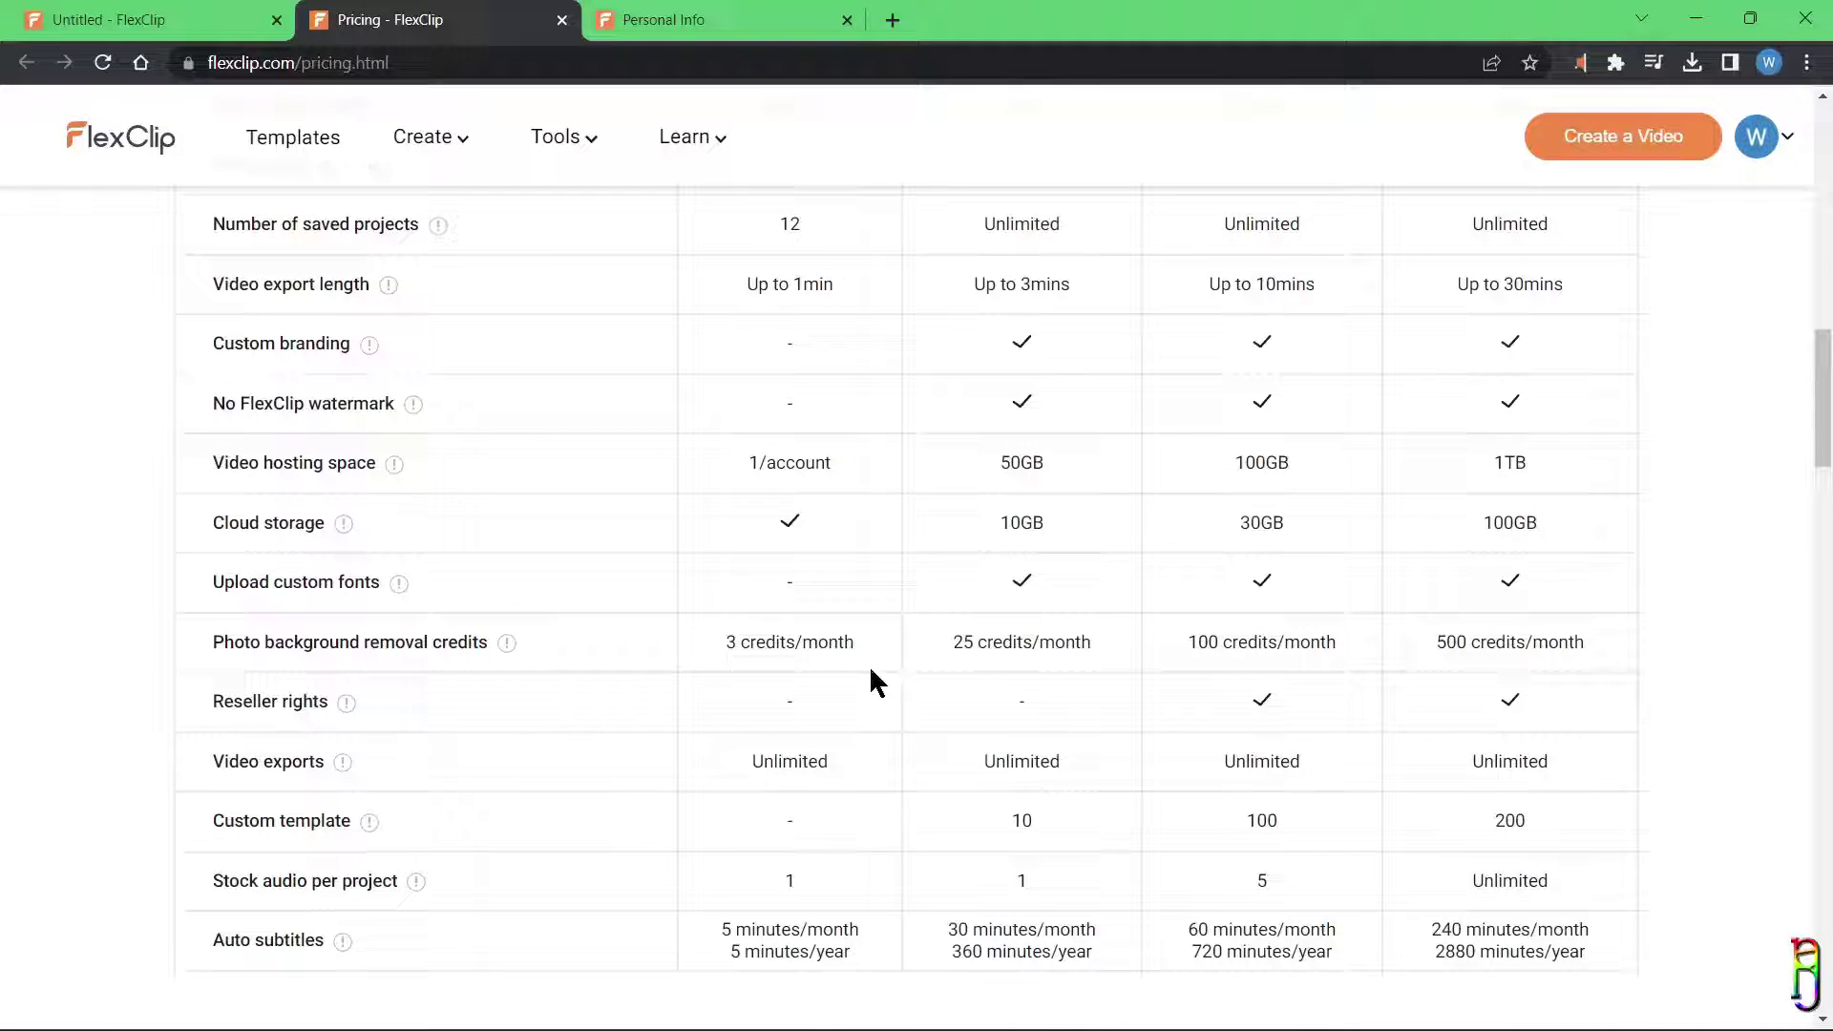
scroll(898, 719, "up", 1)
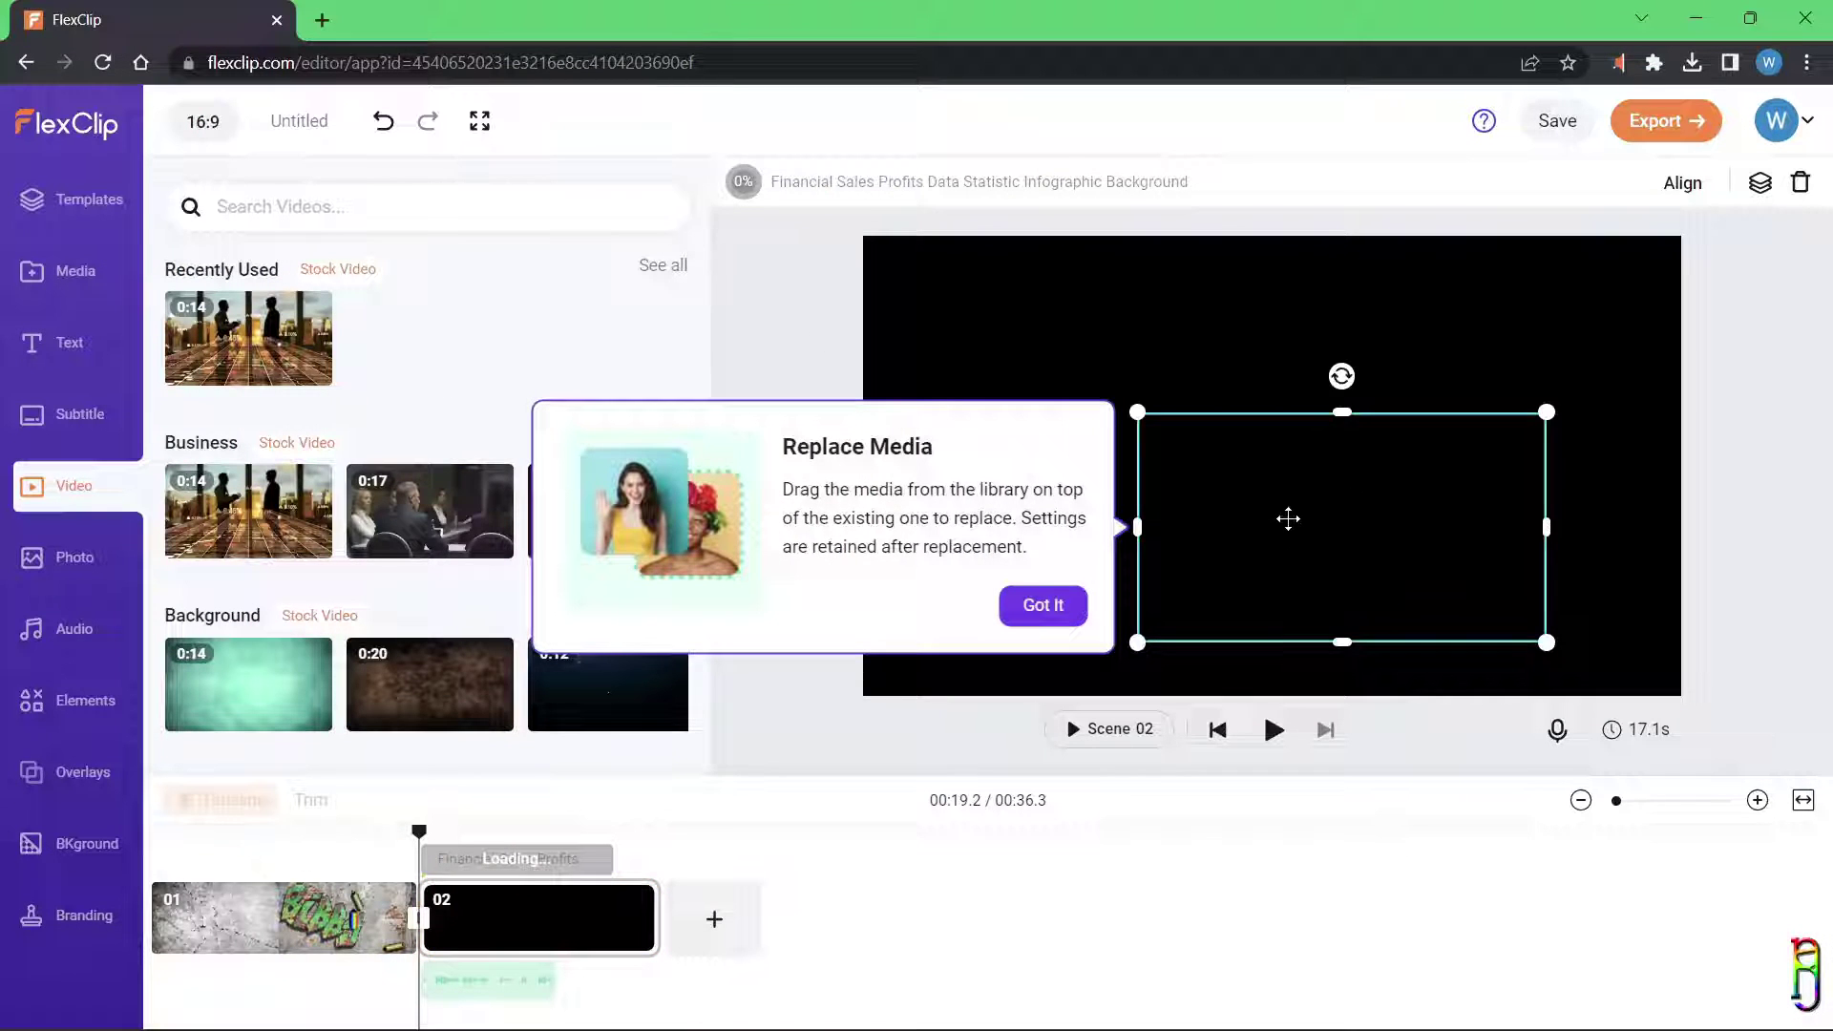
Step: Stretch the city business video to fill scene 02's canvas and dismiss the replace-media tip
left_click_drag(1138, 413, 867, 237)
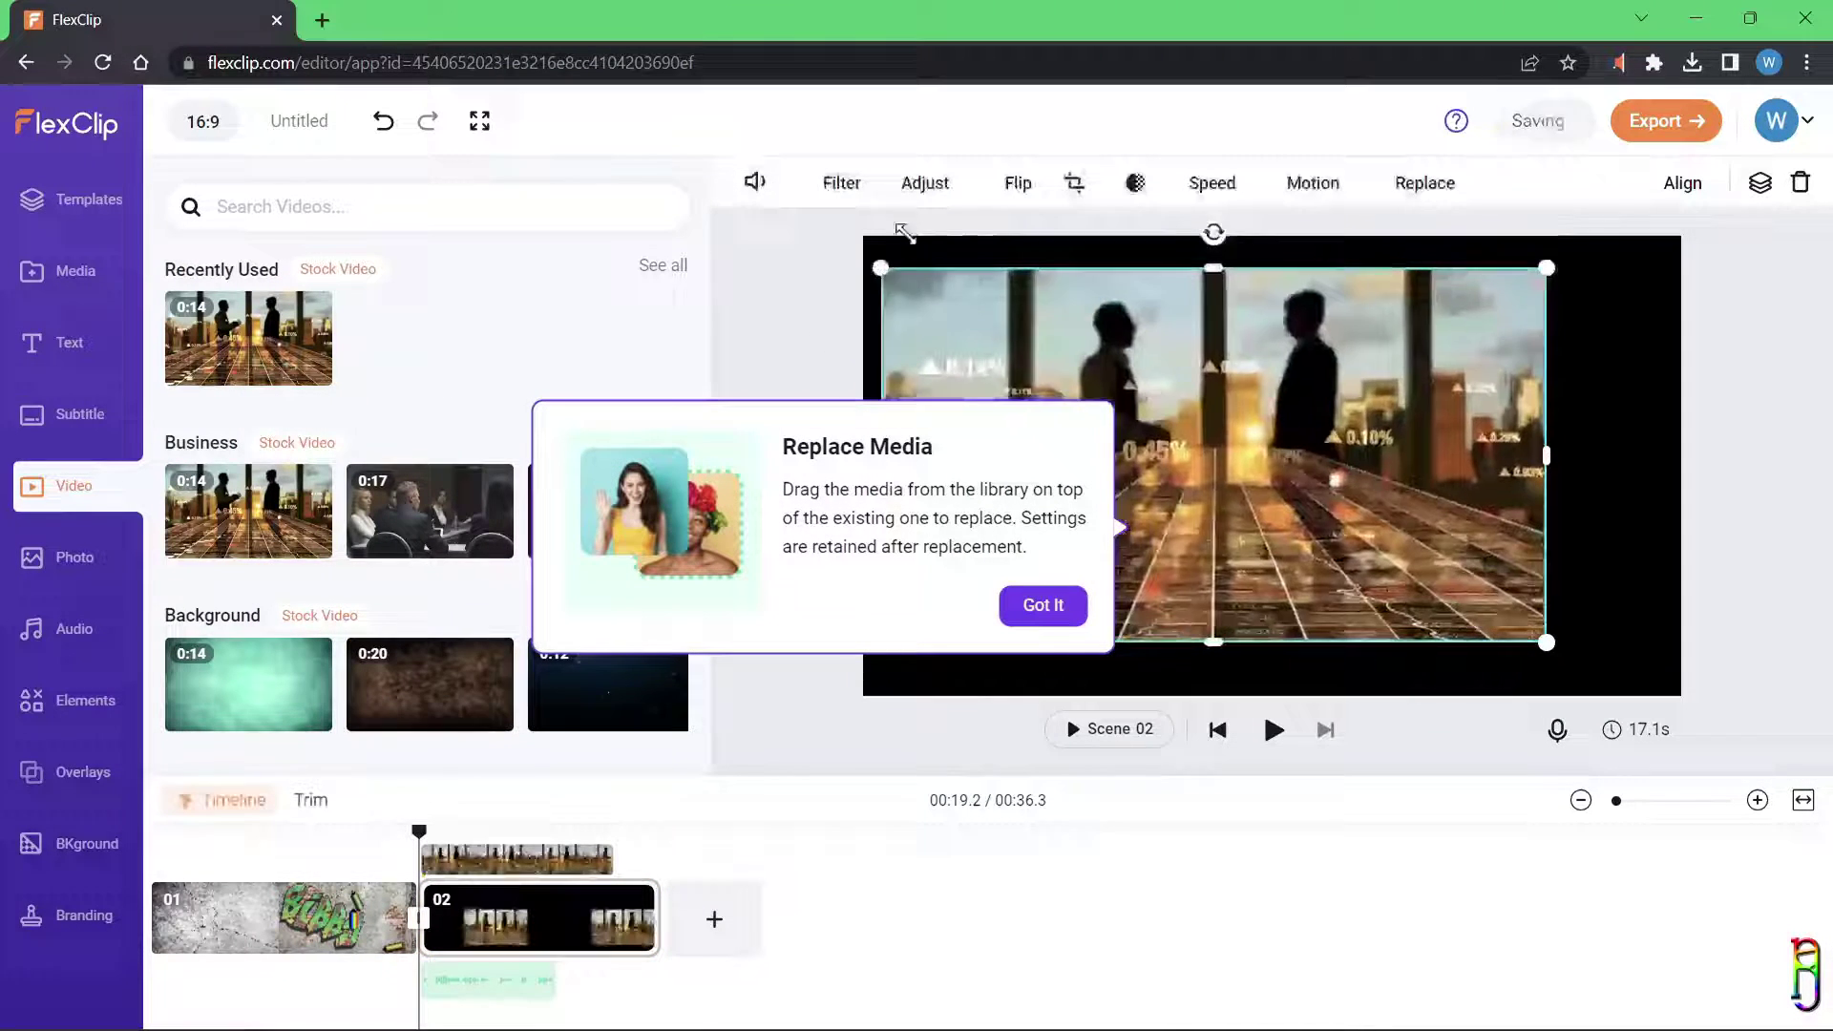
left_click_drag(1549, 238, 1680, 236)
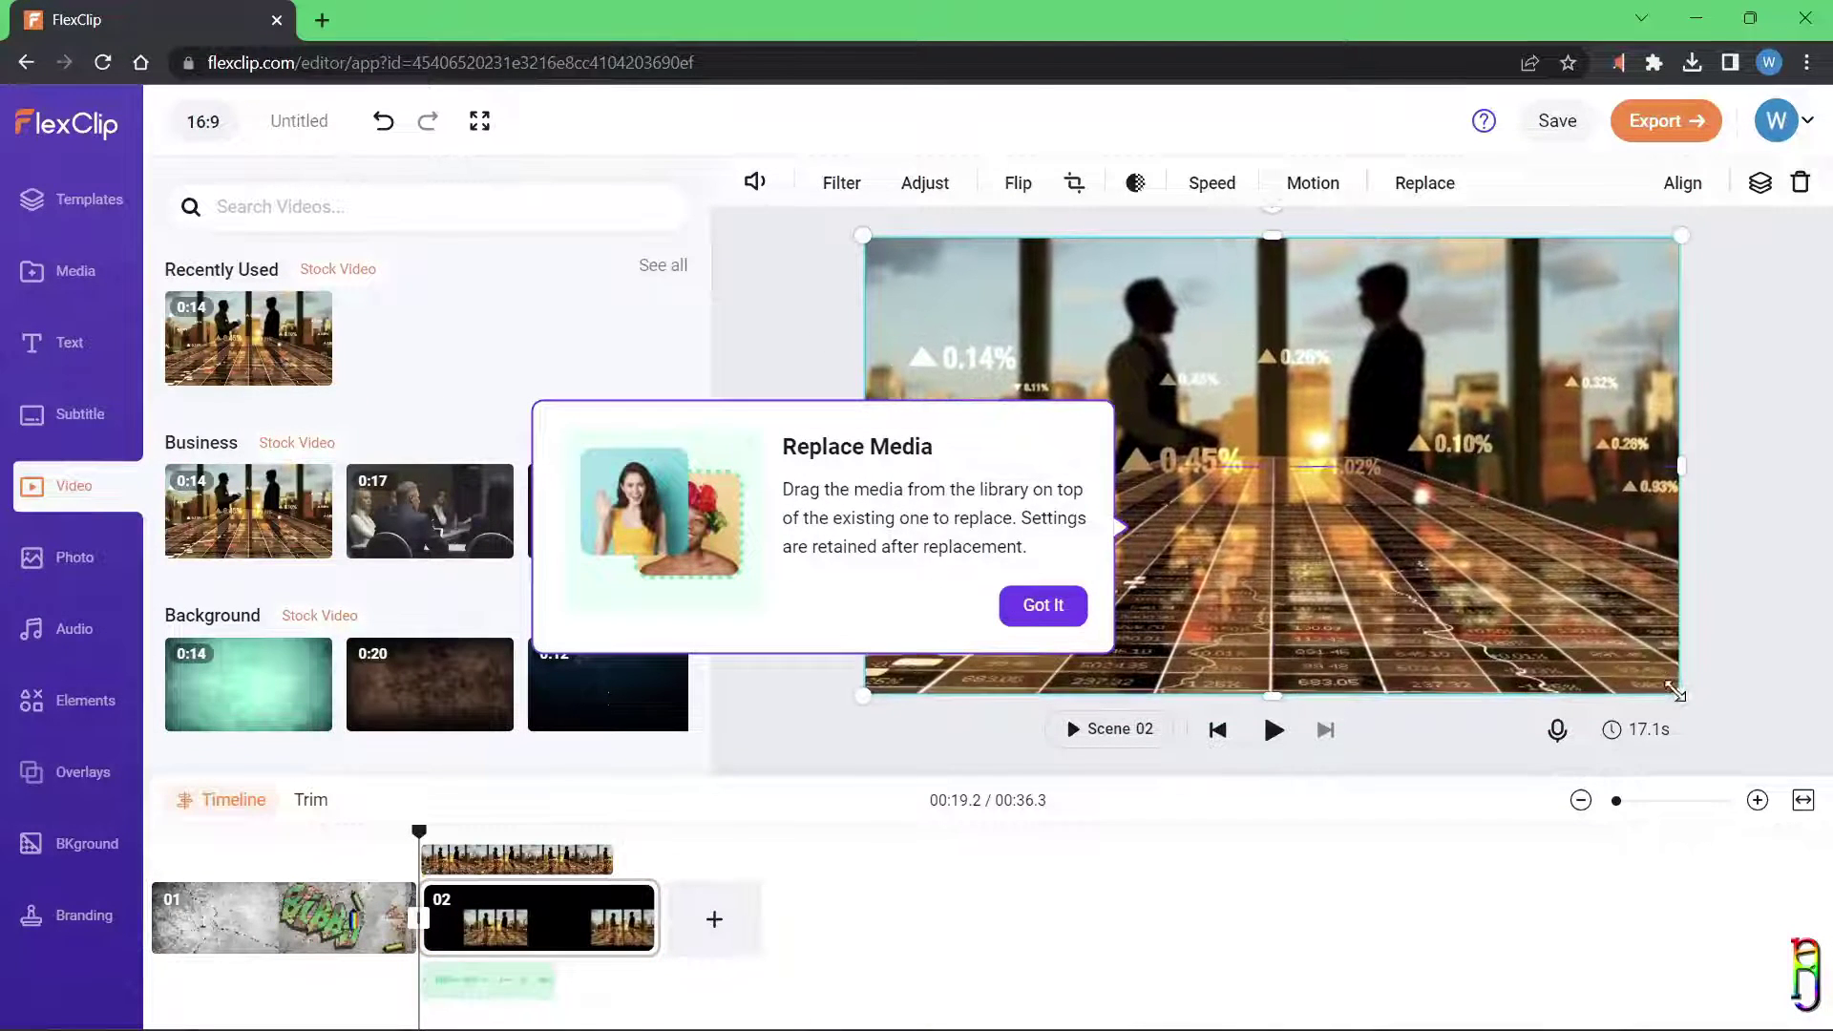
left_click(507, 867)
Step: After trying the business meeting clip, add the wedding hands clip as a layer in scene 01
mouse_move(492, 535)
left_mouse_down()
mouse_move(564, 763)
mouse_move(649, 852)
mouse_move(682, 831)
mouse_move(778, 901)
mouse_move(547, 834)
mouse_move(473, 477)
mouse_move(1424, 541)
mouse_move(806, 506)
mouse_move(496, 540)
left_mouse_up()
left_click(499, 542)
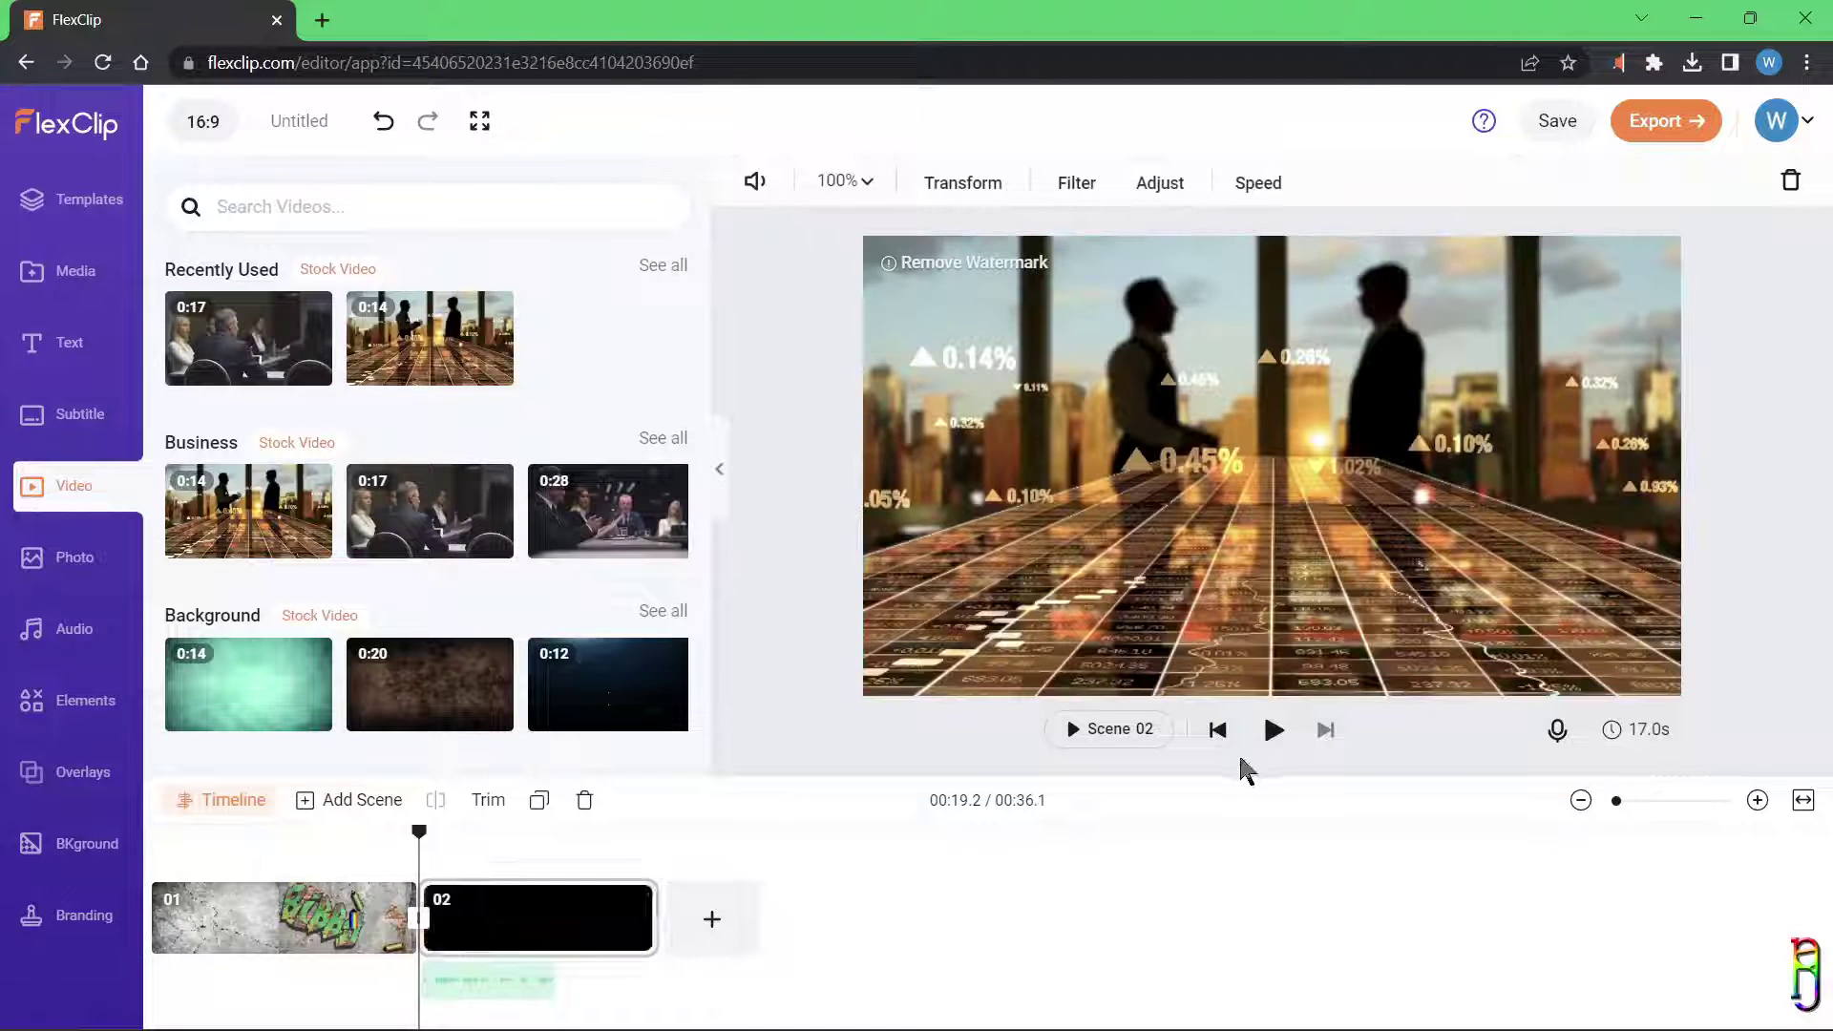
left_click(429, 511)
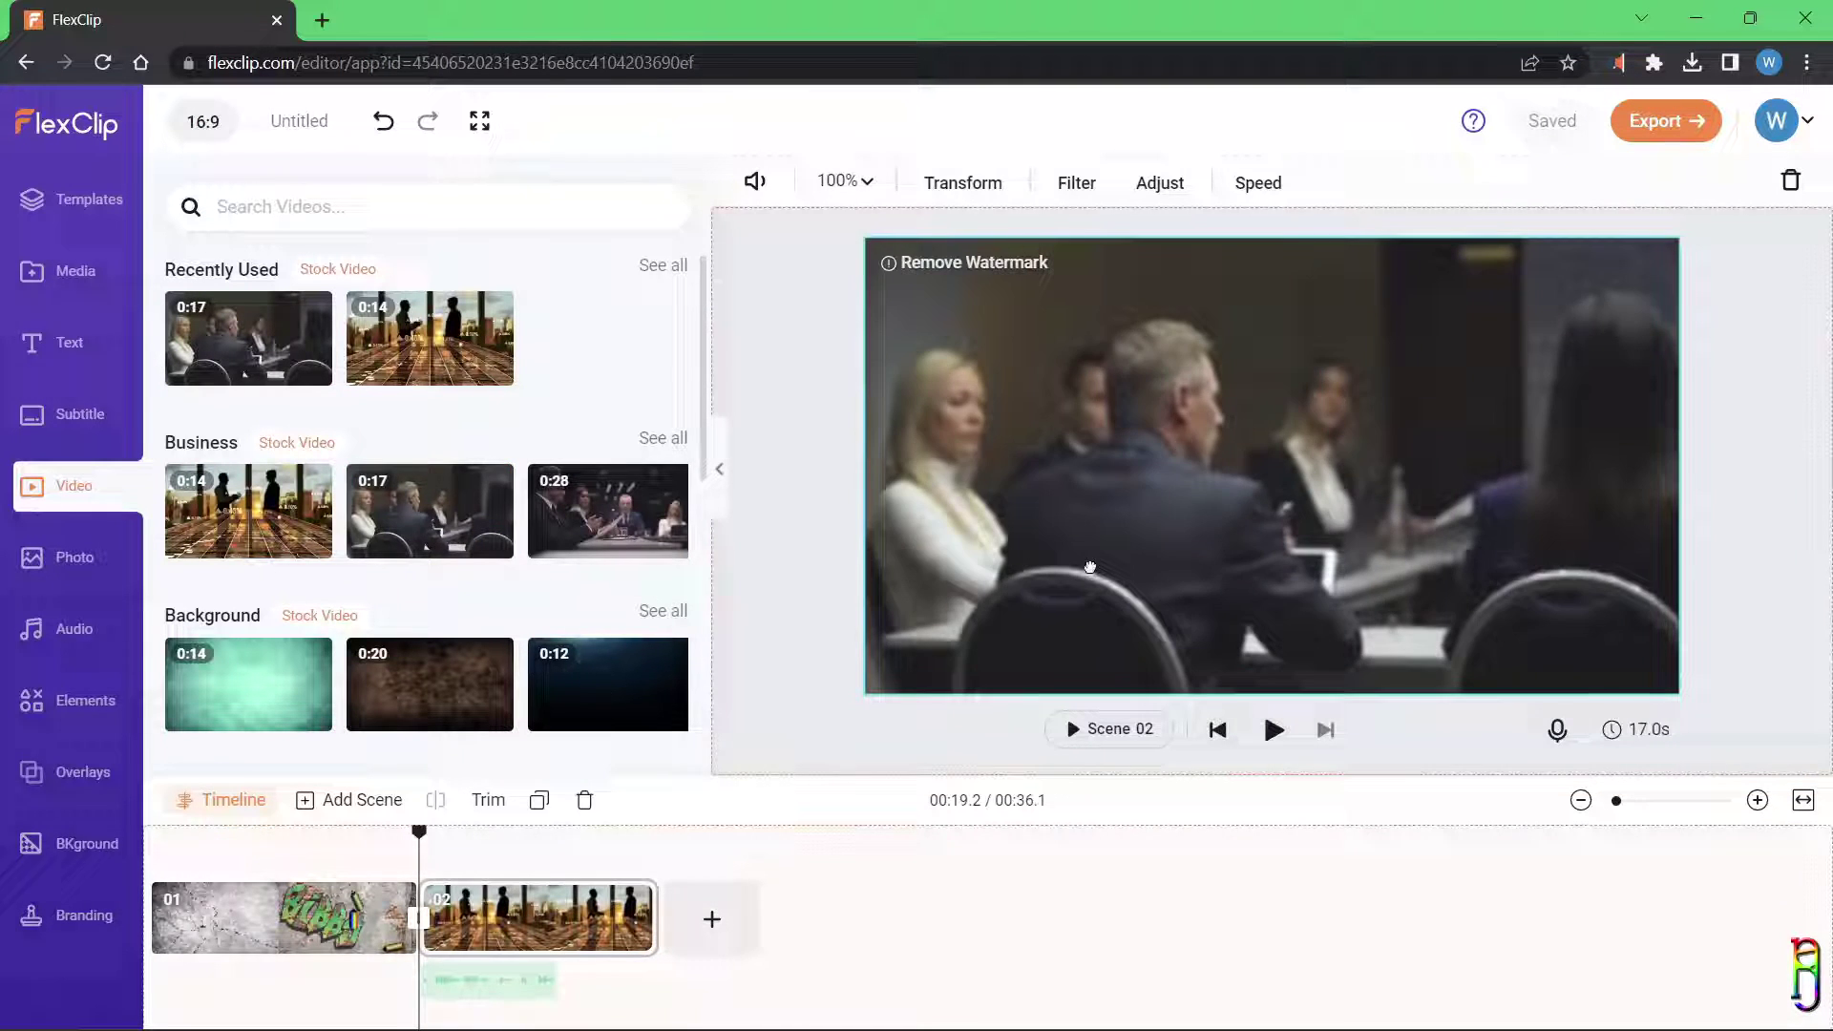
scroll(287, 640, "down", 3)
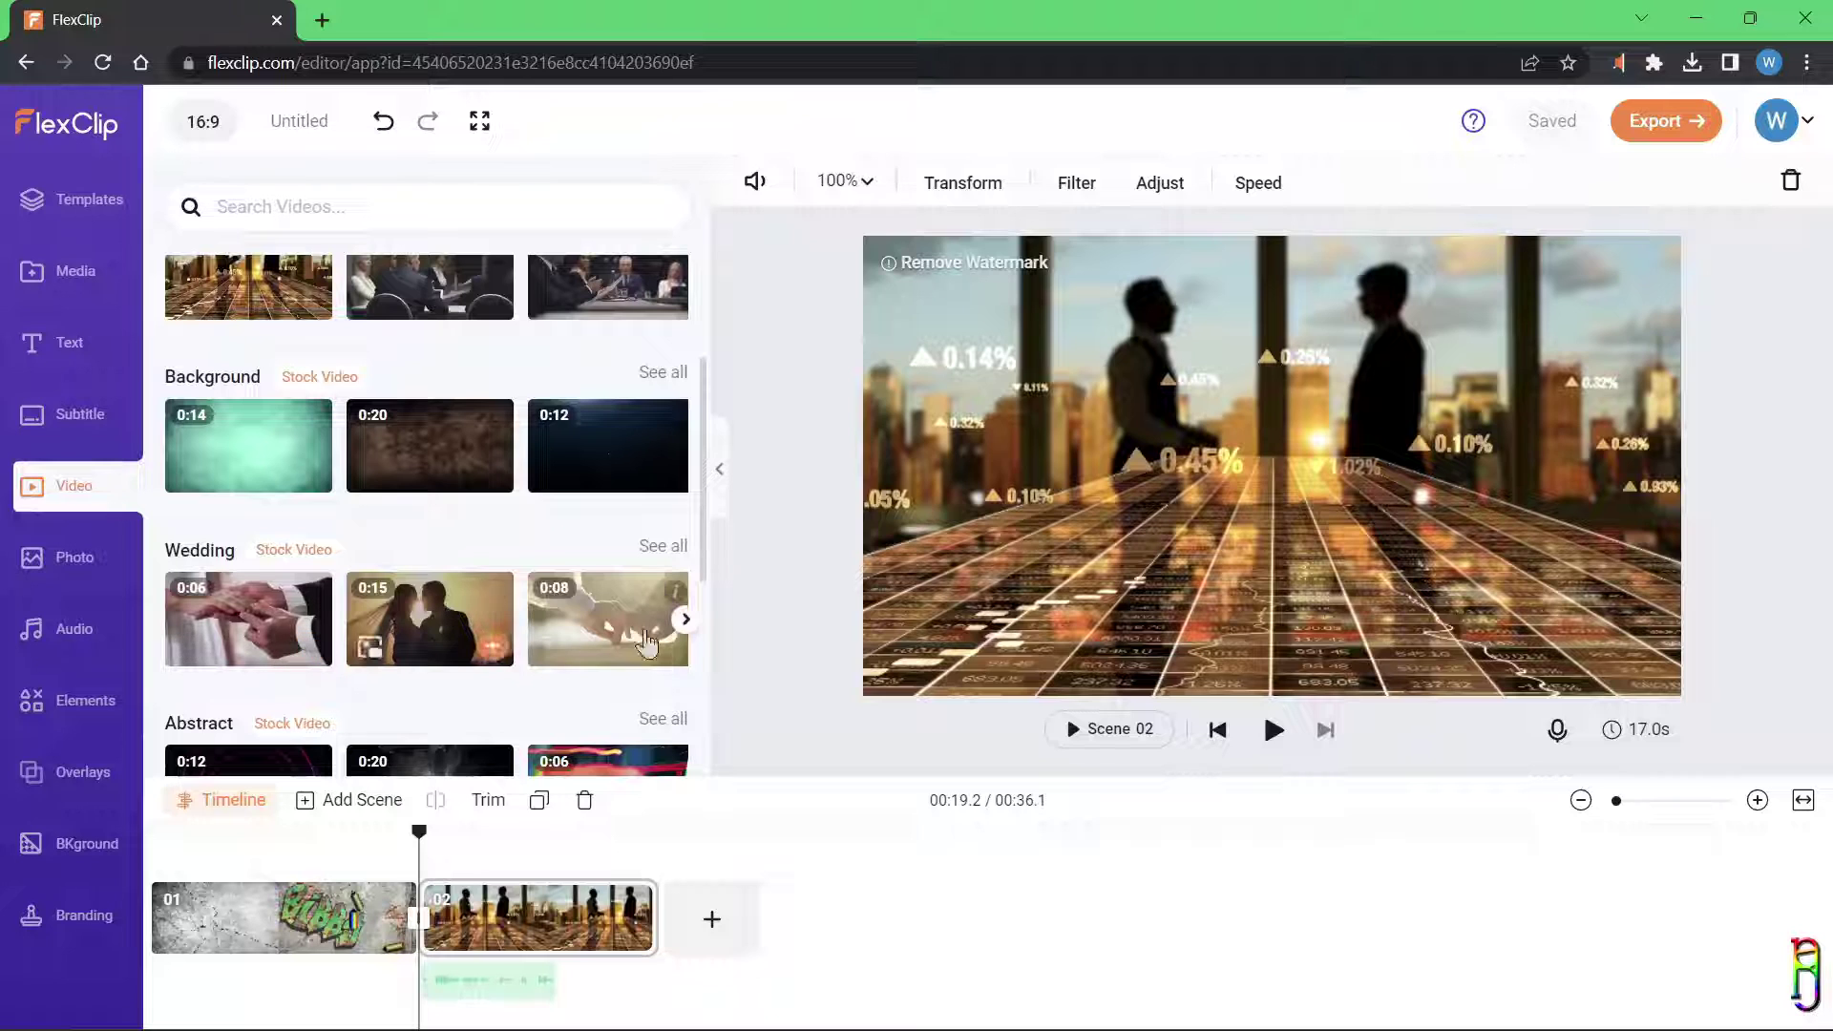
left_click_drag(457, 635, 1312, 296)
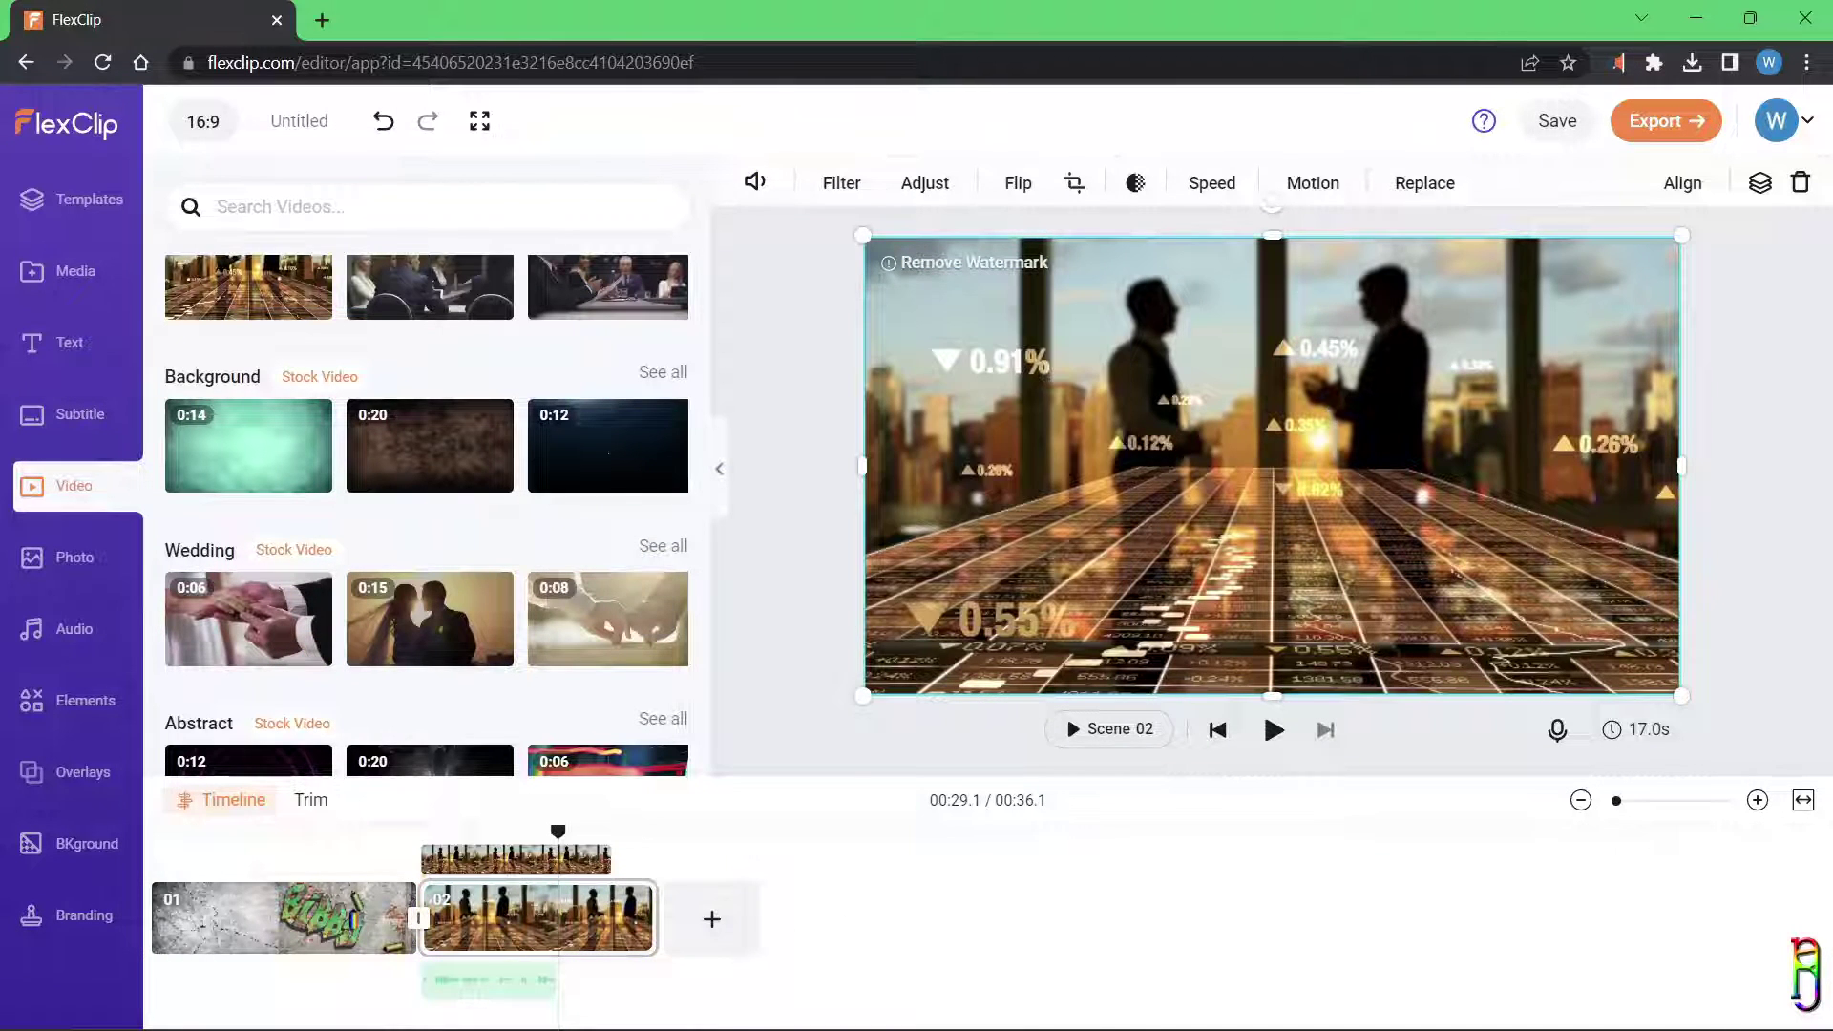
scroll(587, 692, "down", 5)
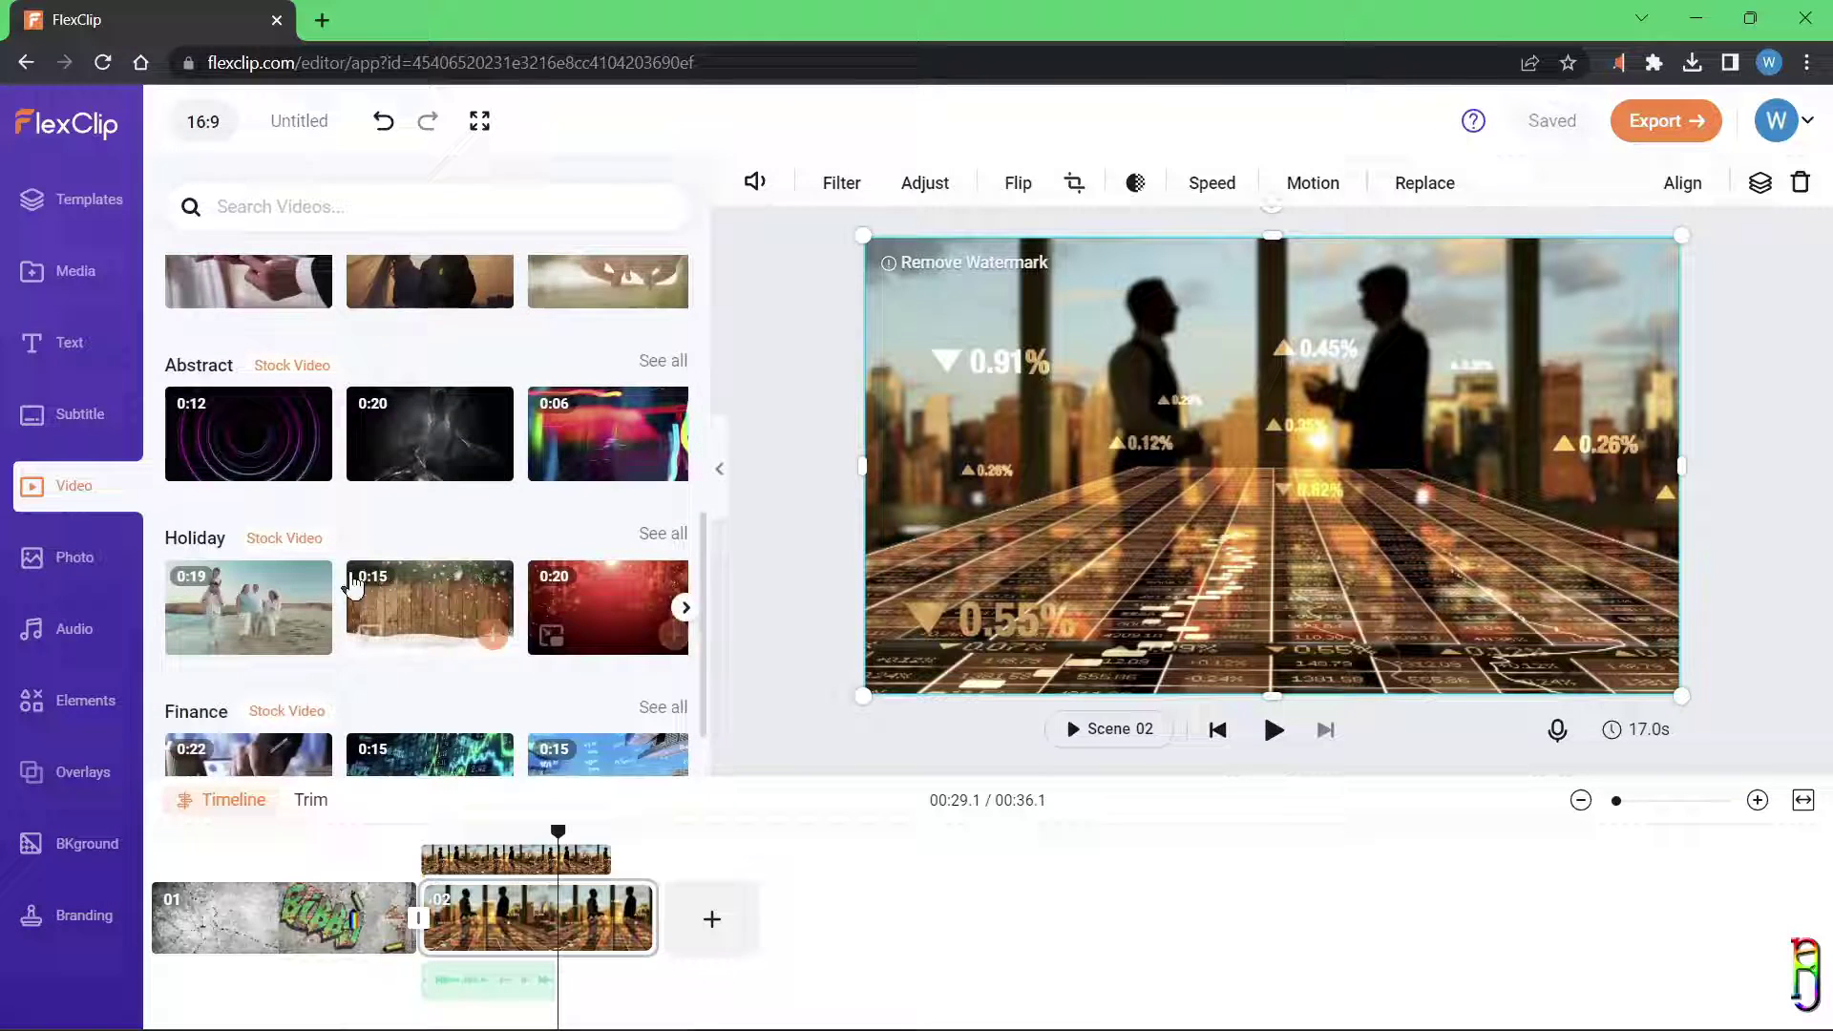
left_click_drag(429, 360, 587, 917)
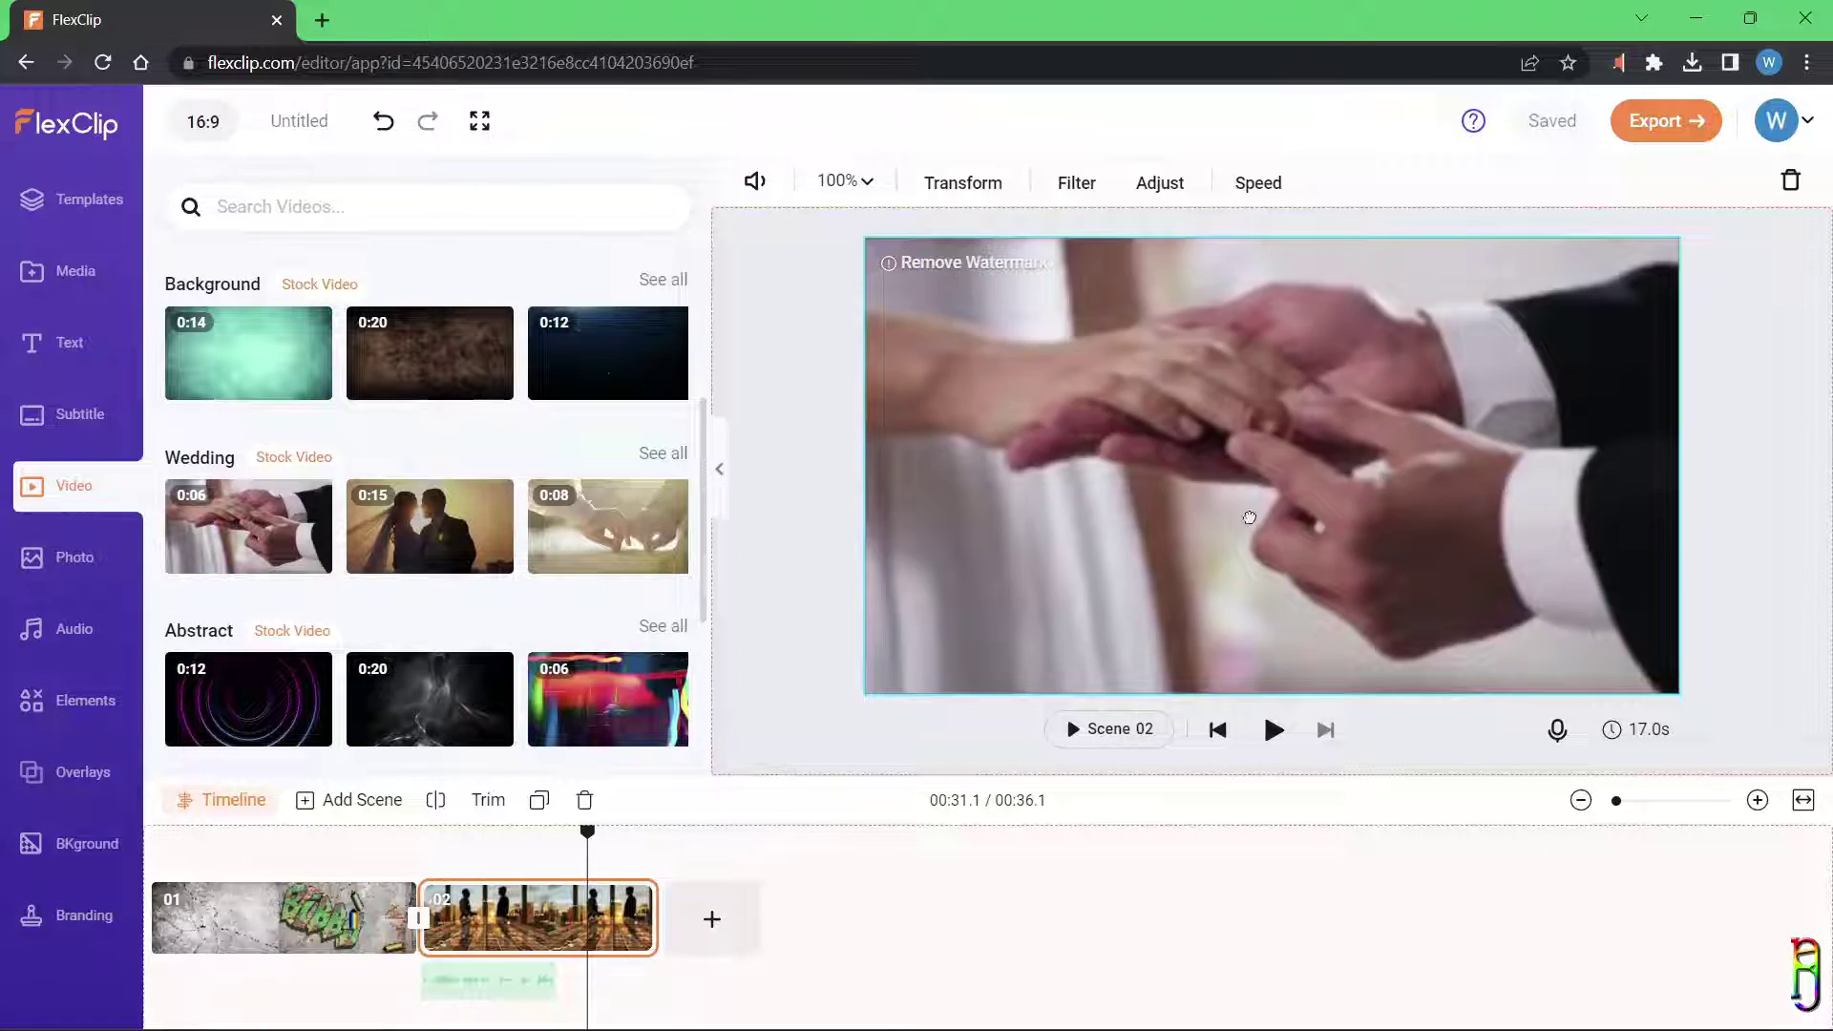
key("ctrl+z")
key("ctrl+z")
key("ctrl+z")
left_click_drag(785, 469, 1284, 501)
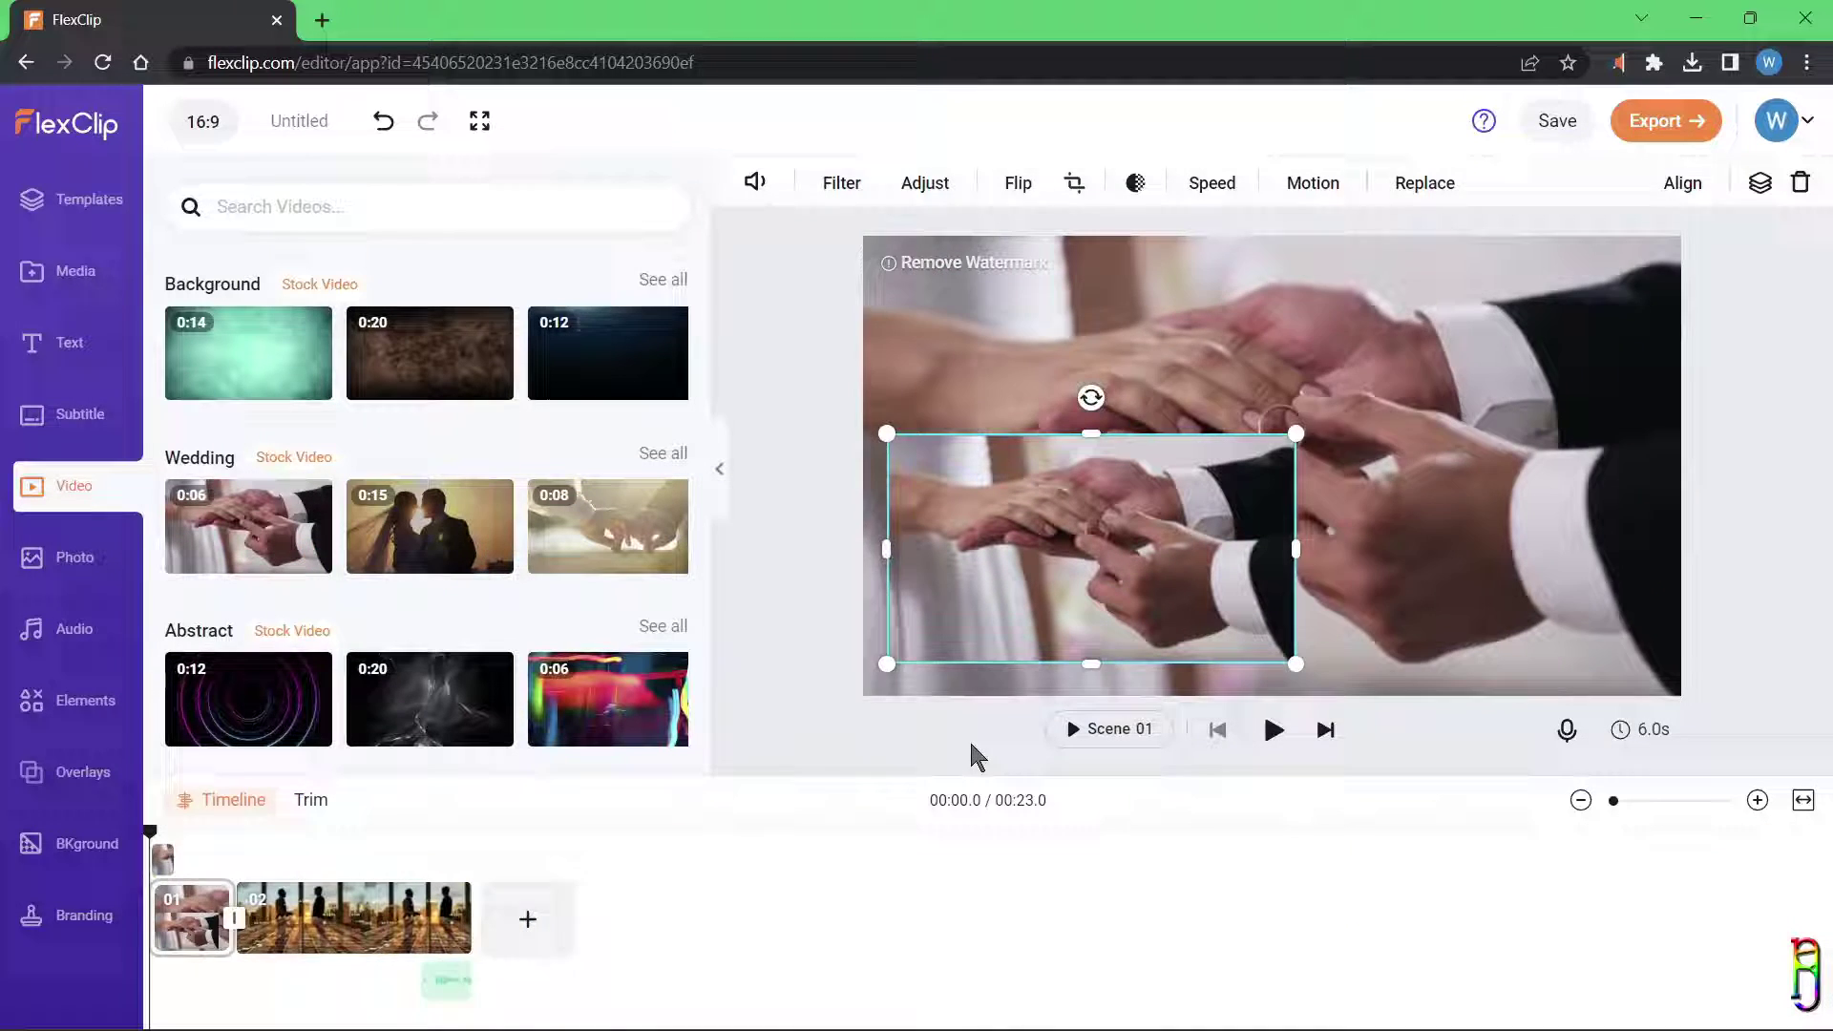
Step: Replace the picture-in-picture video with the couple clip, then try the 0:17 business meeting clip and remove it
left_click(788, 693)
left_click_drag(430, 526, 1274, 330)
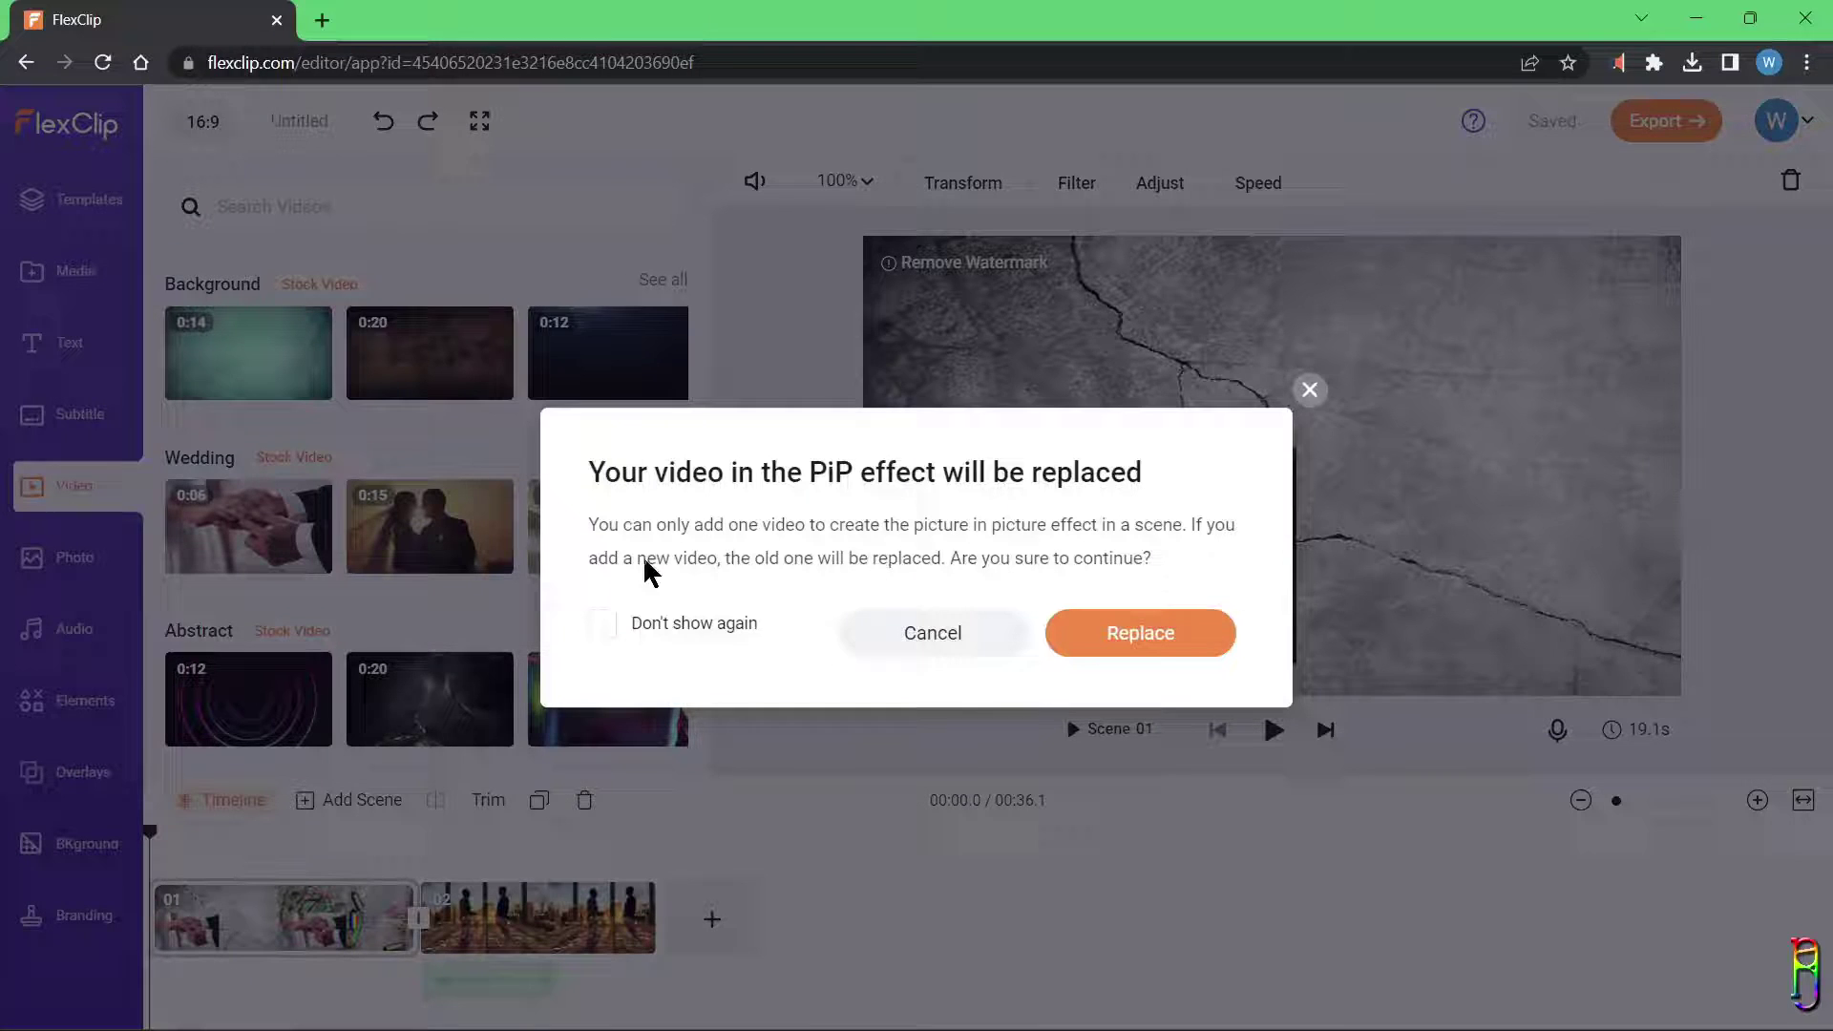
left_click(1060, 633)
left_click_drag(477, 530, 439, 754)
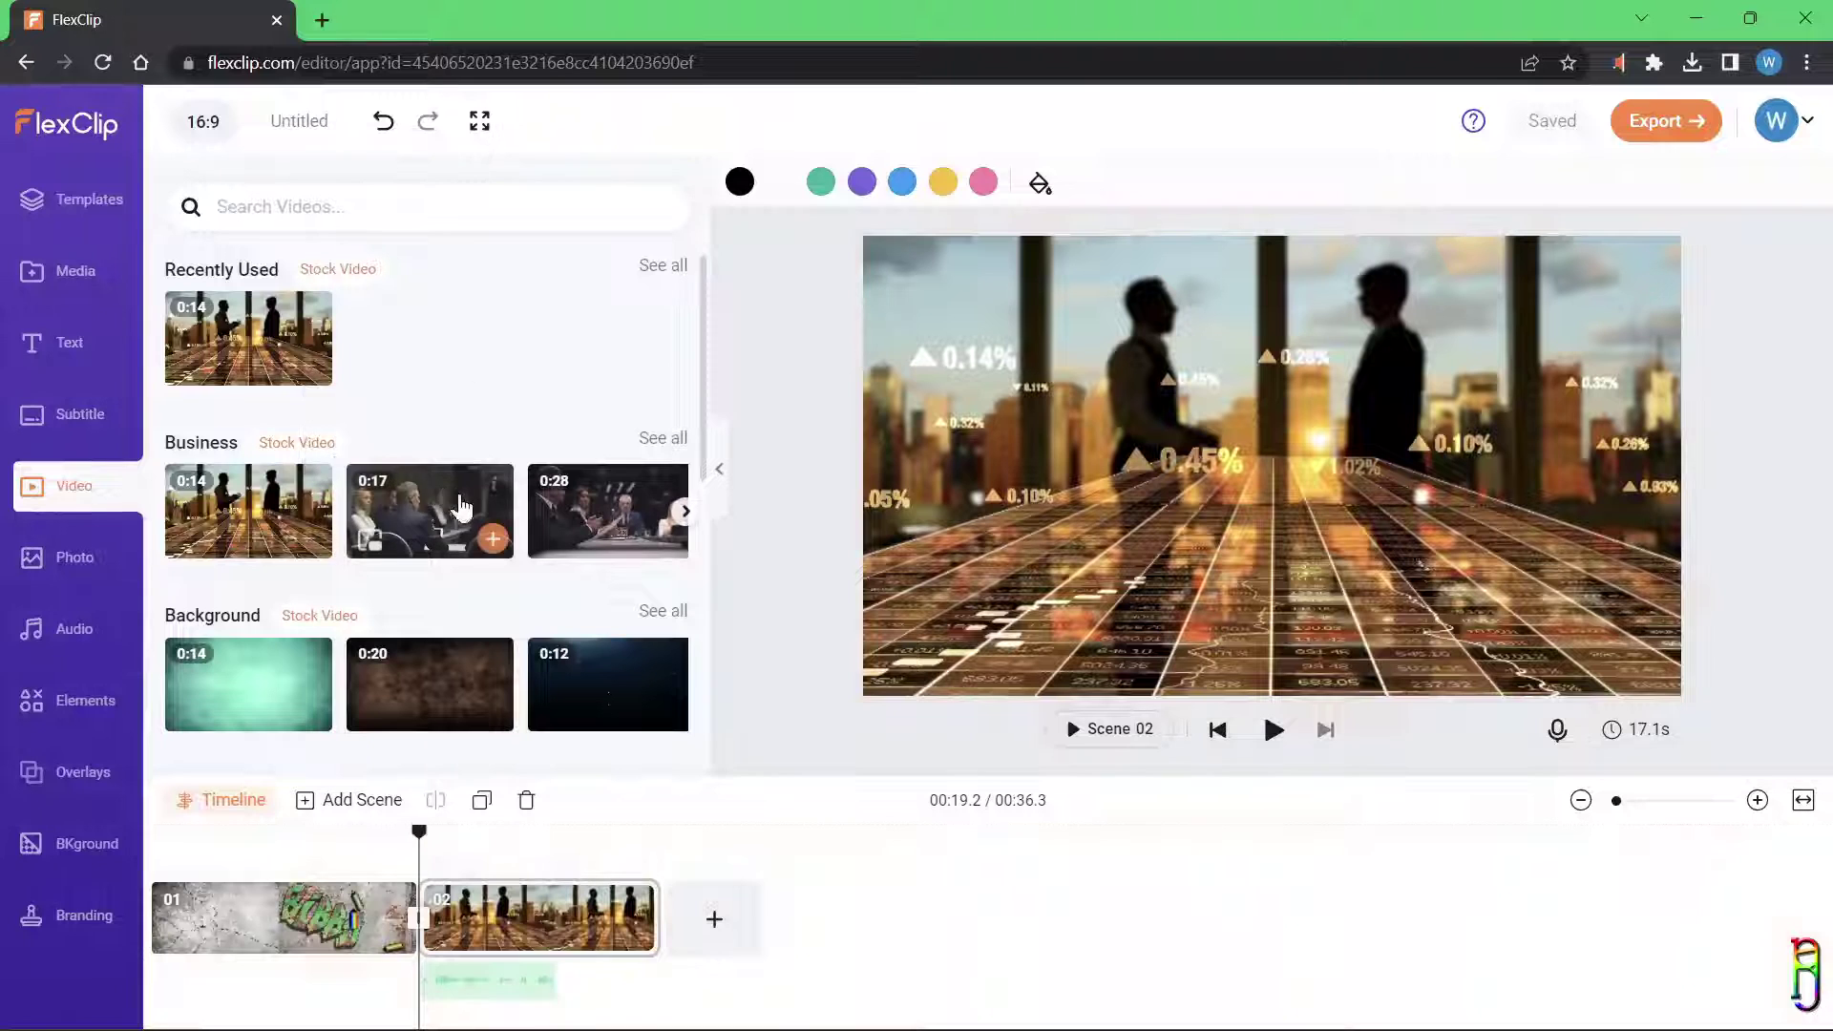
left_click_drag(413, 508, 985, 296)
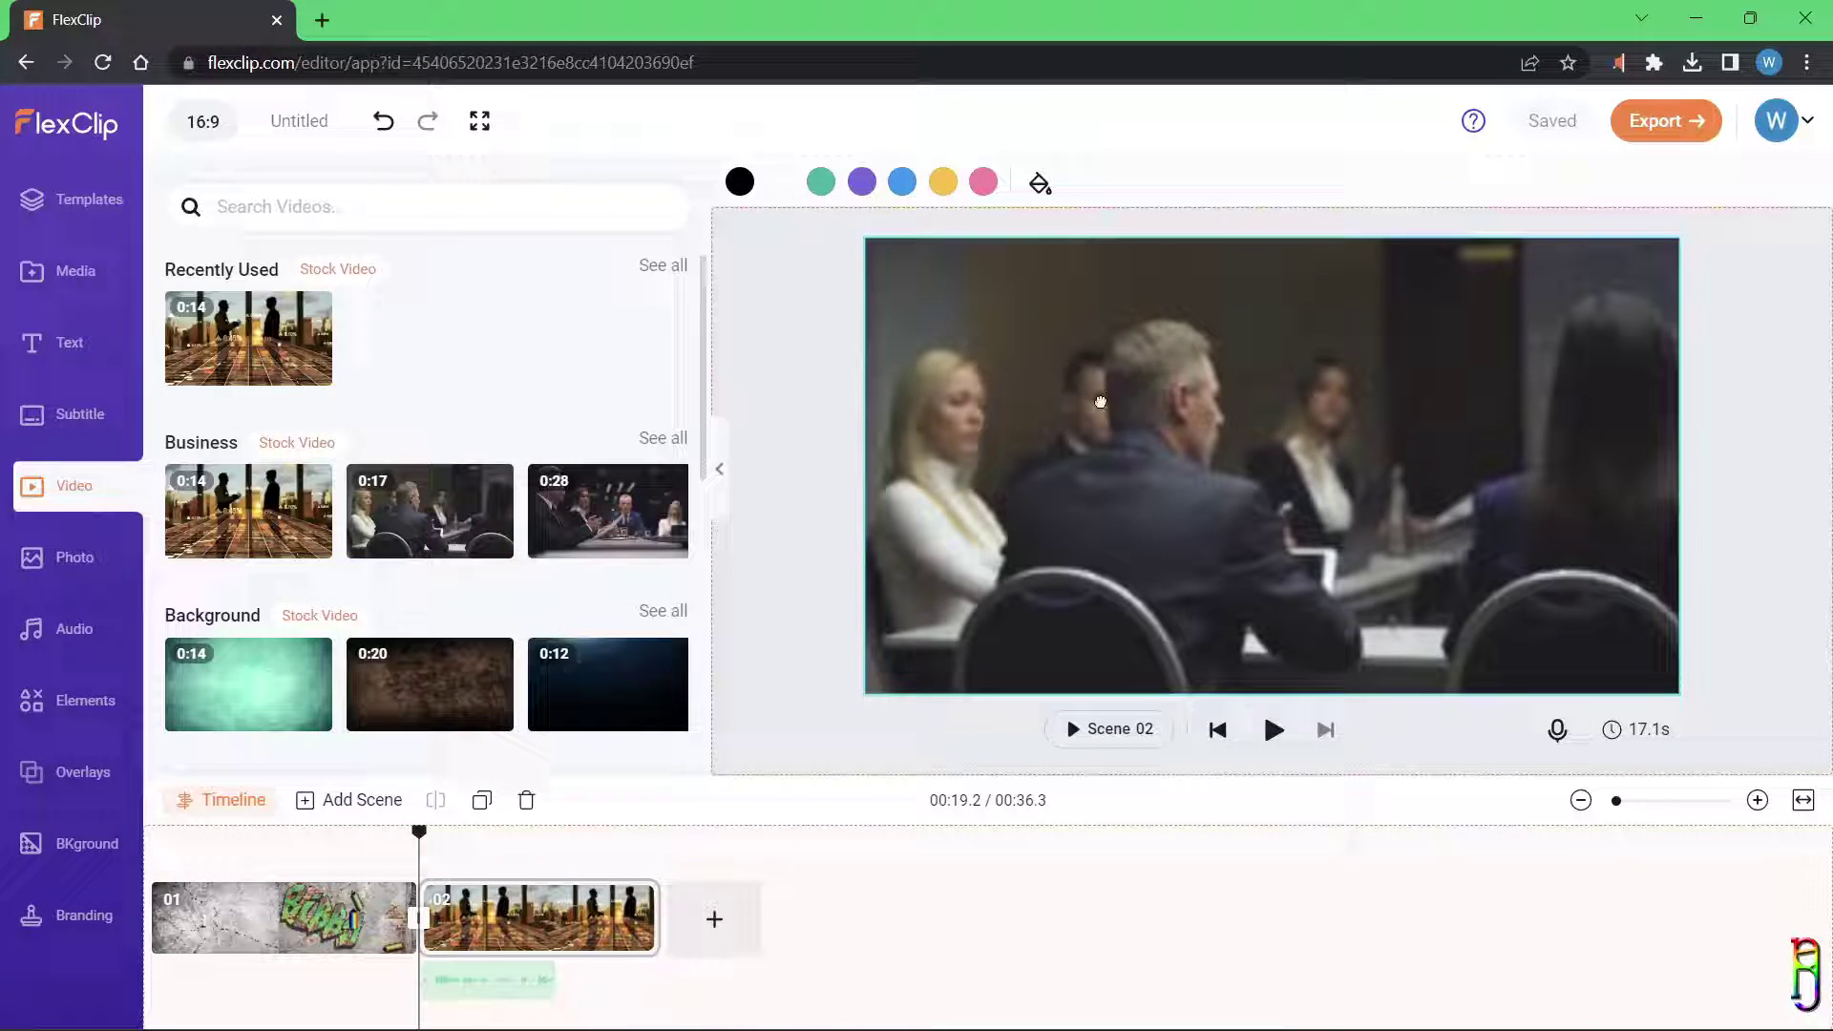
left_click_drag(1365, 480, 1056, 578)
left_click_drag(1704, 447, 1747, 444)
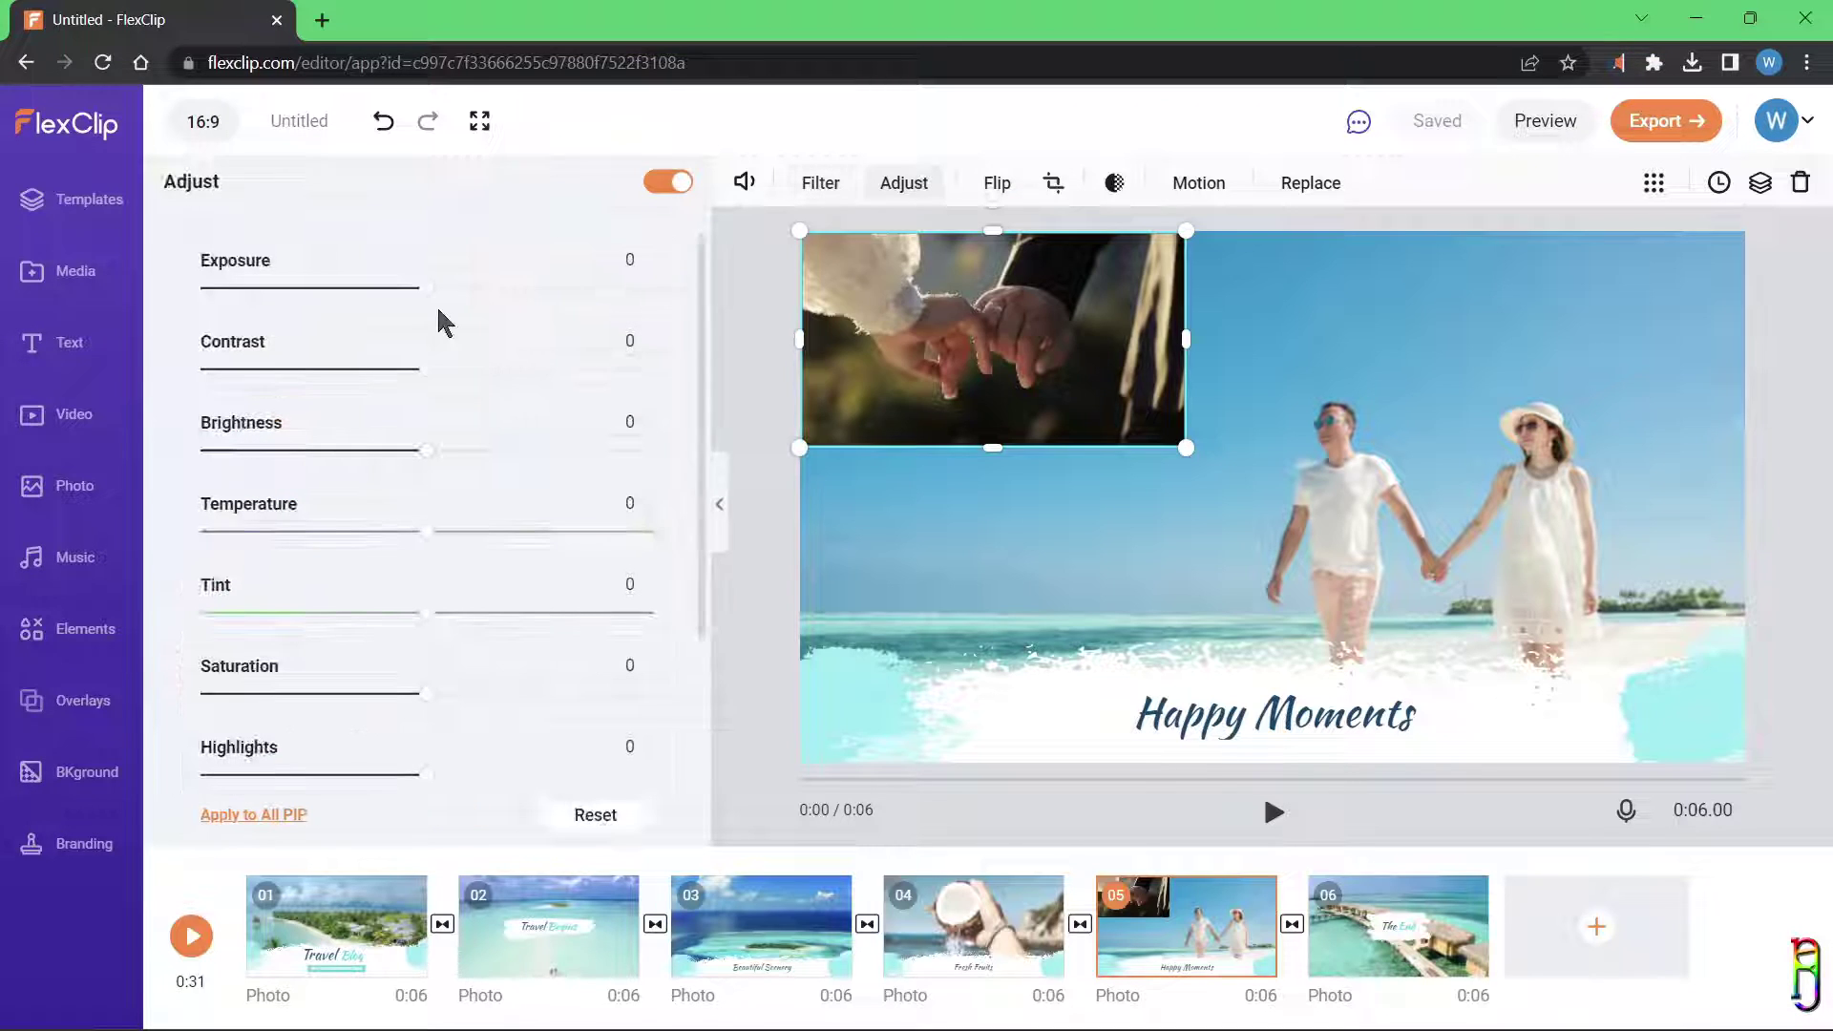
Step: Adjust the picture-in-picture clip's brightness, raising it to 54
mouse_move(428, 287)
left_mouse_down()
mouse_move(544, 299)
mouse_move(429, 288)
left_mouse_up()
mouse_move(428, 450)
left_mouse_down()
mouse_move(547, 450)
mouse_move(426, 474)
left_mouse_up()
scroll(503, 655, "down", 3)
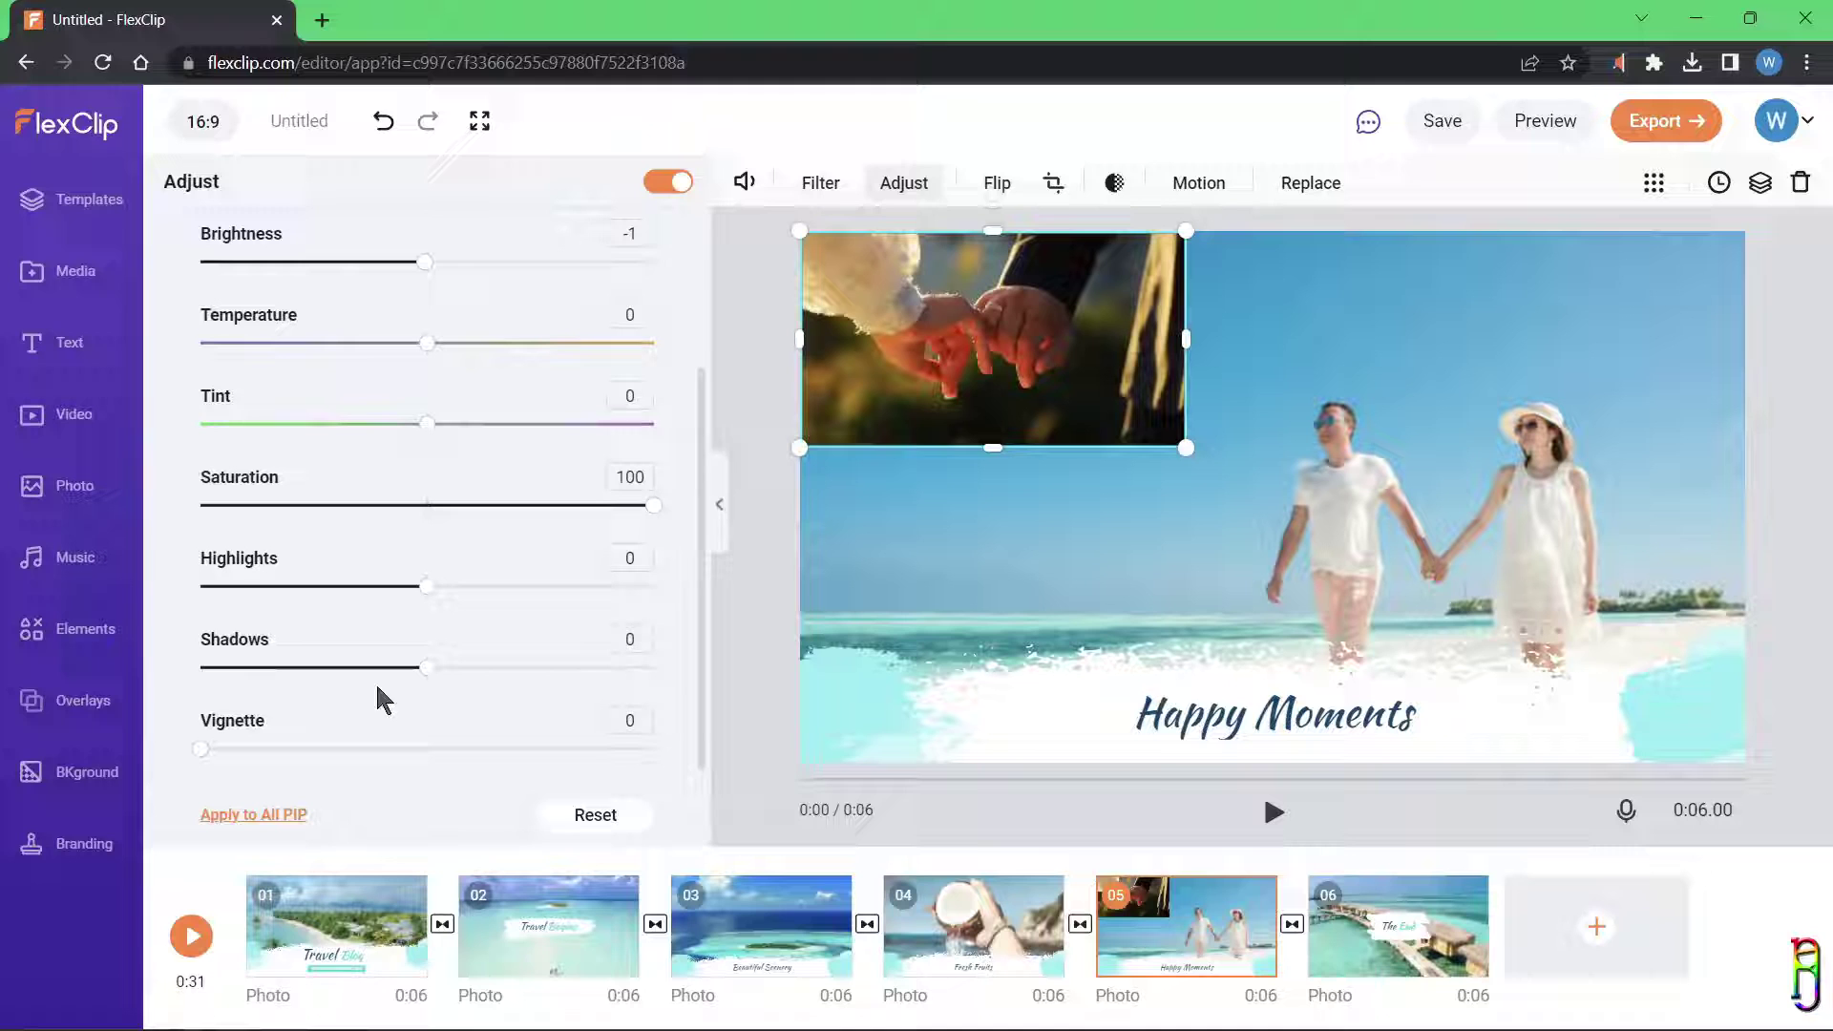
Step: Crop the hands clip into a circle mask
left_click(999, 187)
left_click(1055, 183)
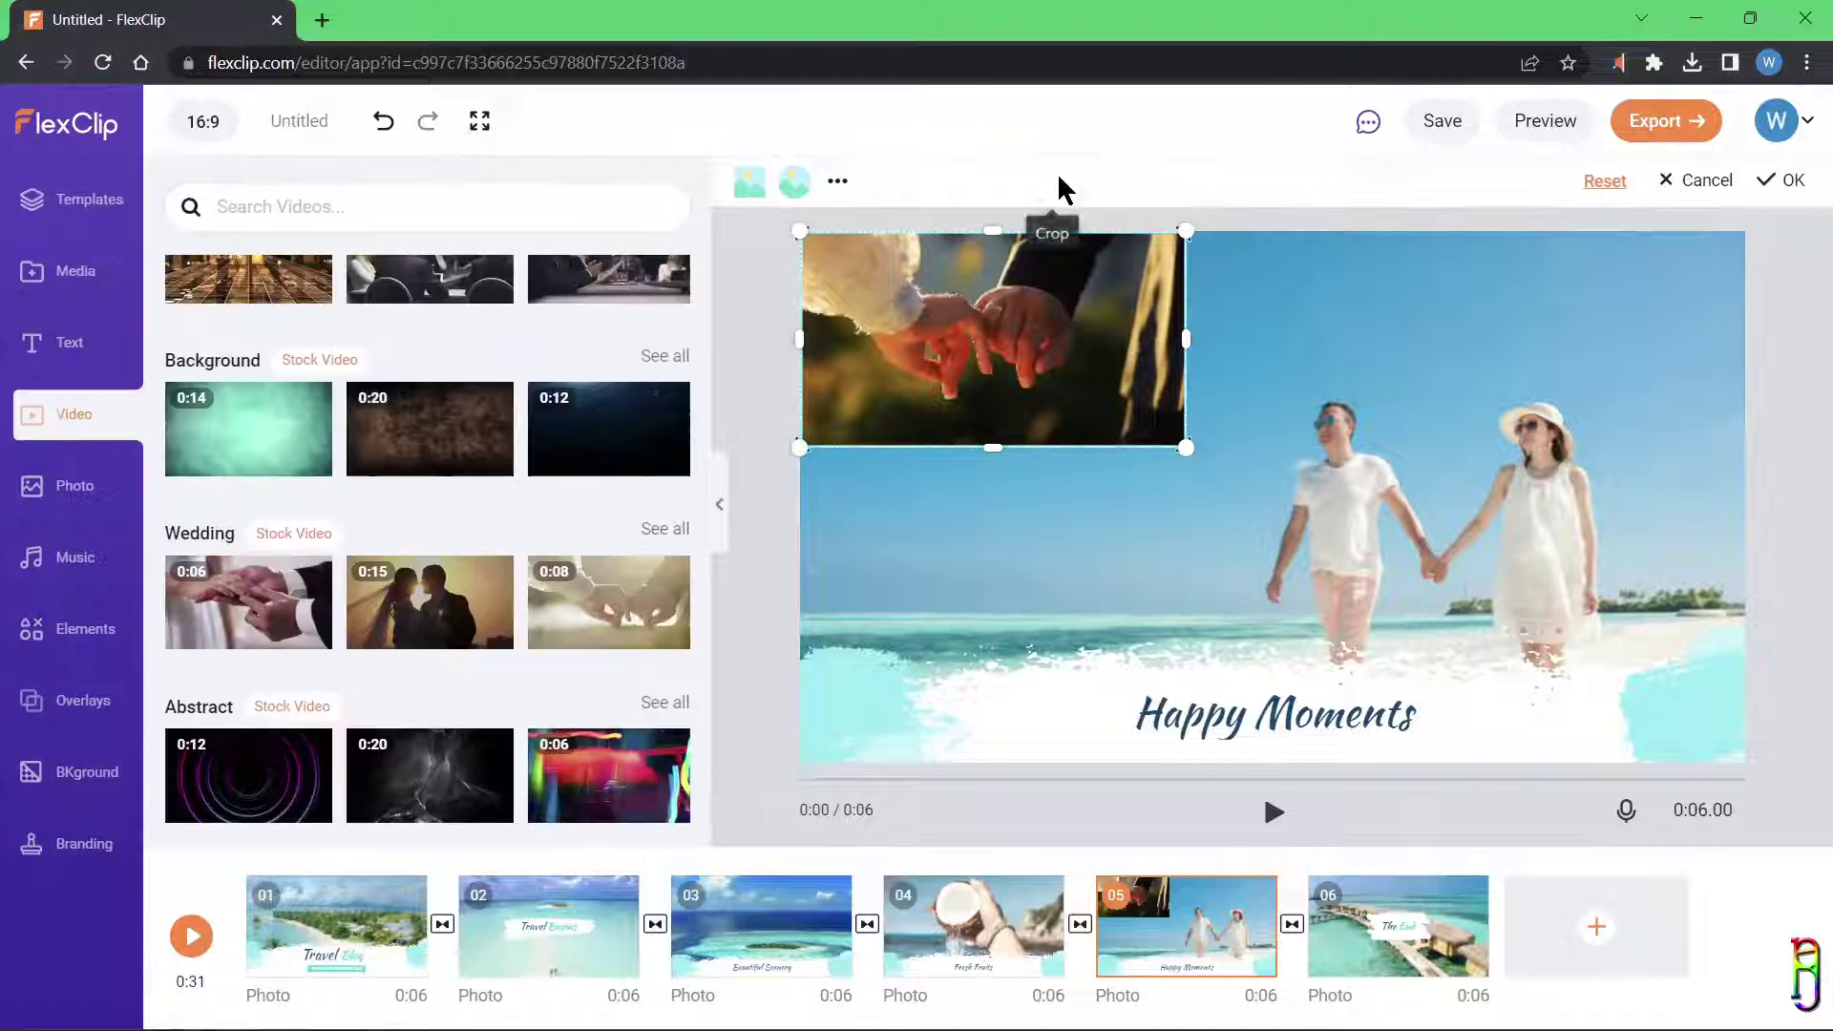
left_click(790, 185)
left_click(1230, 354)
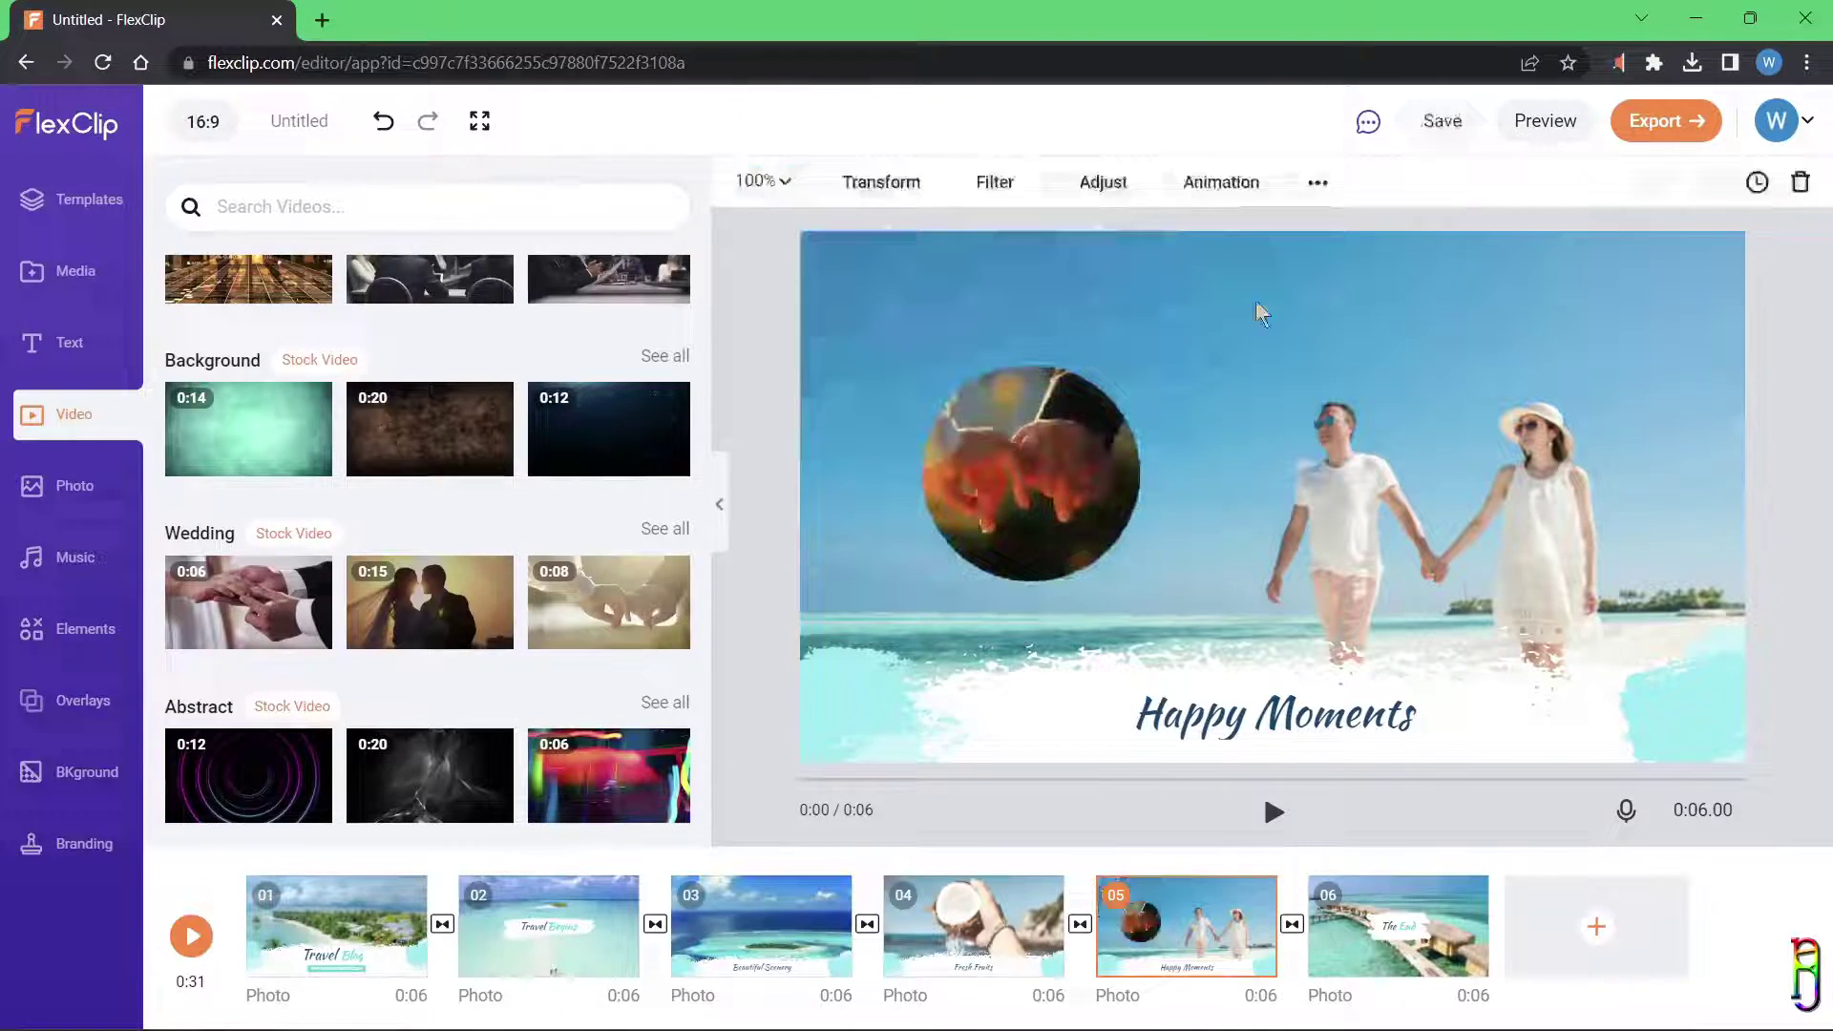
Step: Give the circular clip a Zoom animation, play the scene, and show the text templates
left_click(1205, 184)
left_click(490, 339)
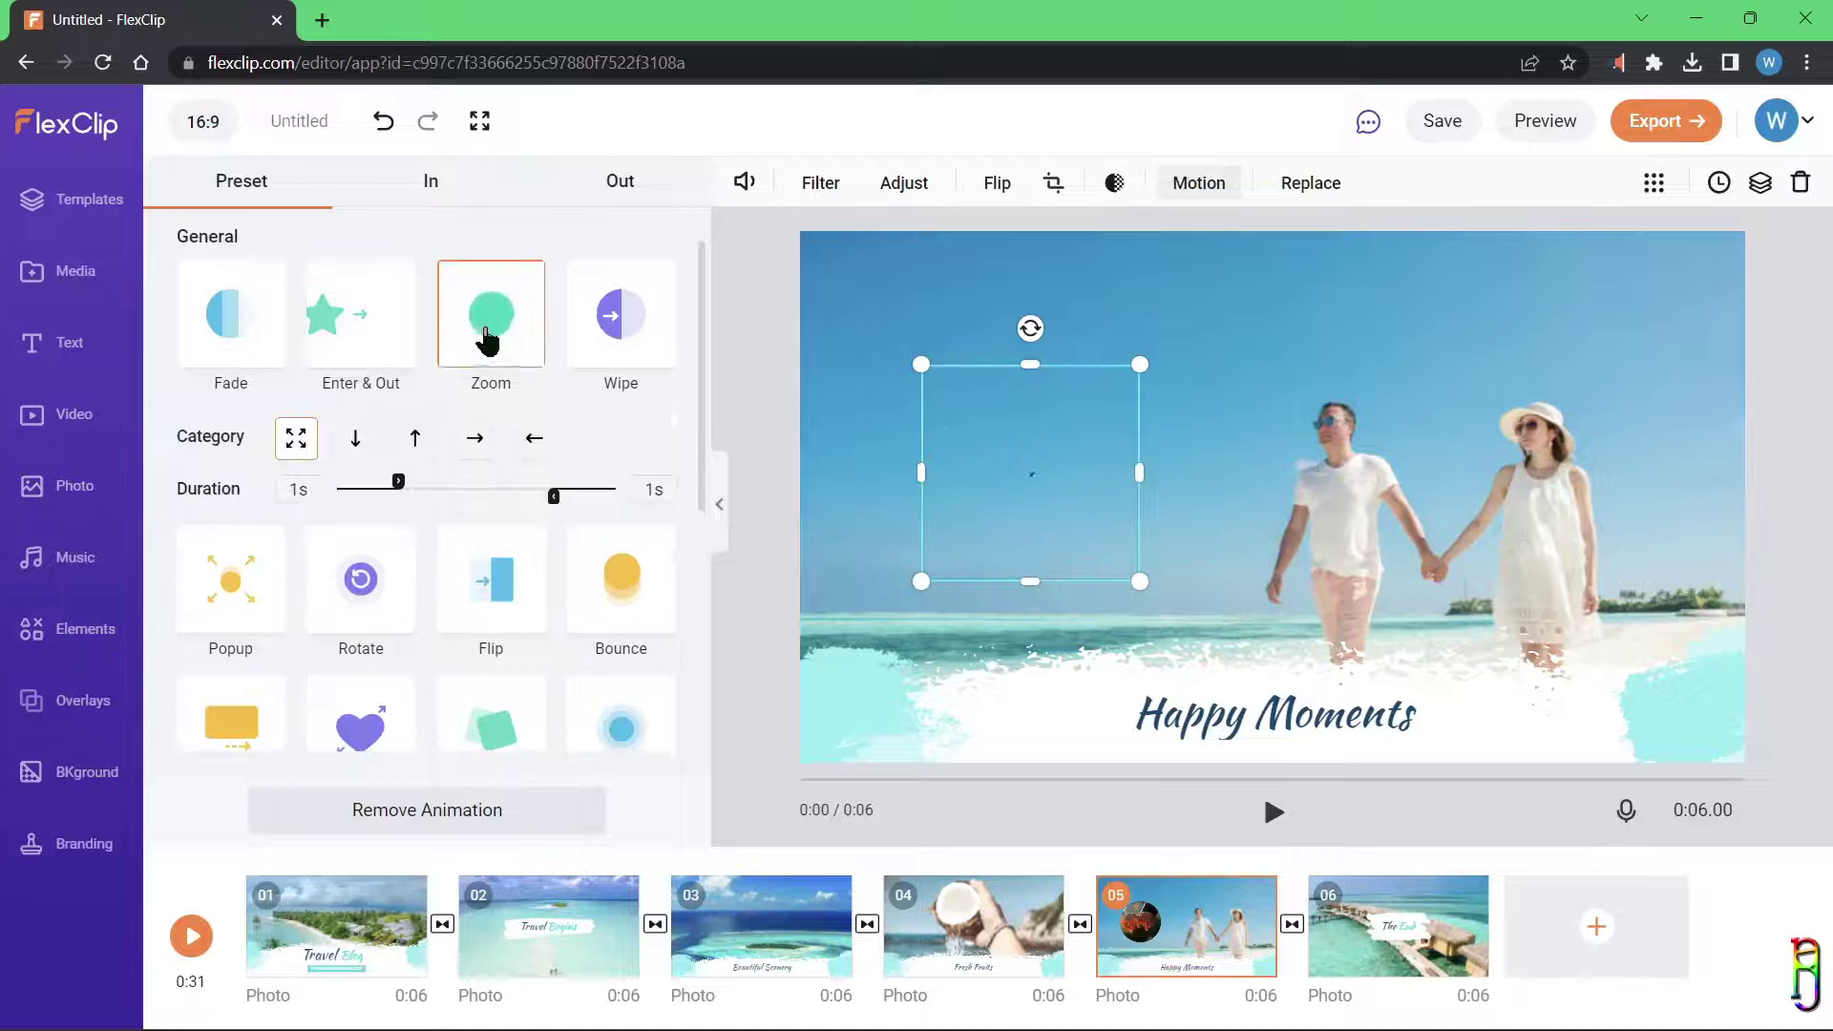
left_click(897, 370)
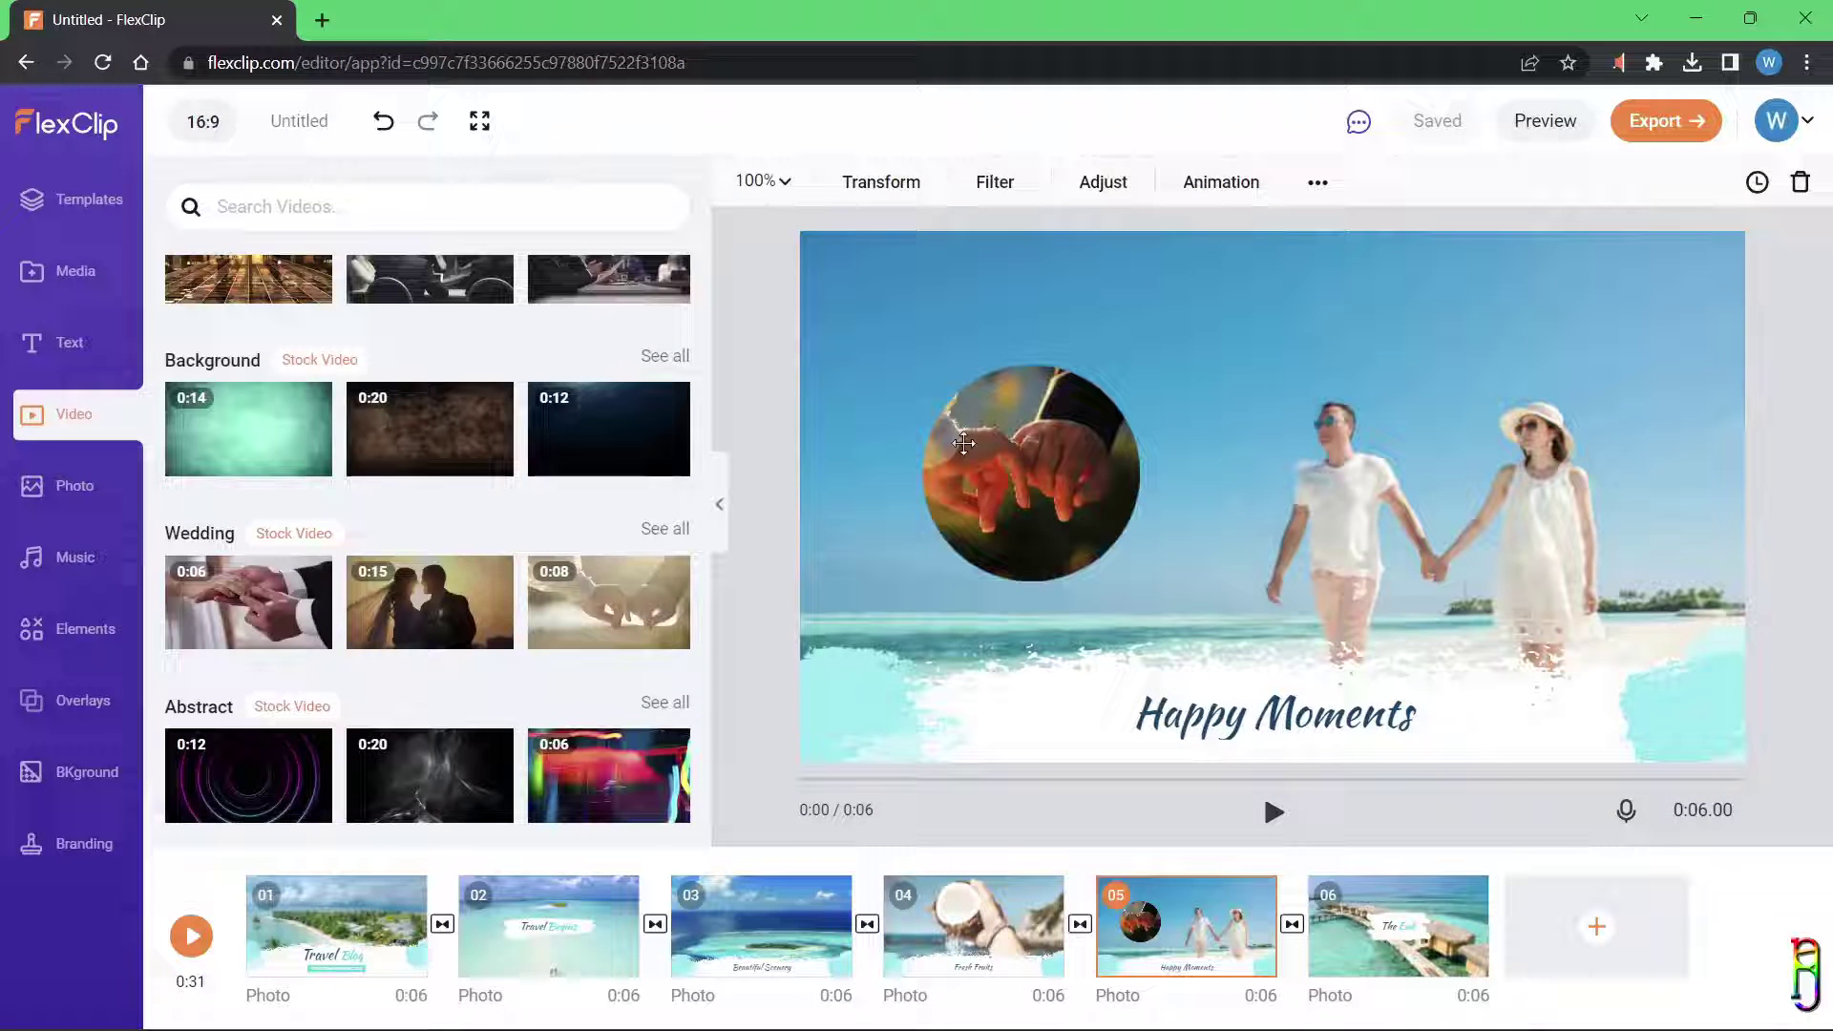
left_click(1274, 812)
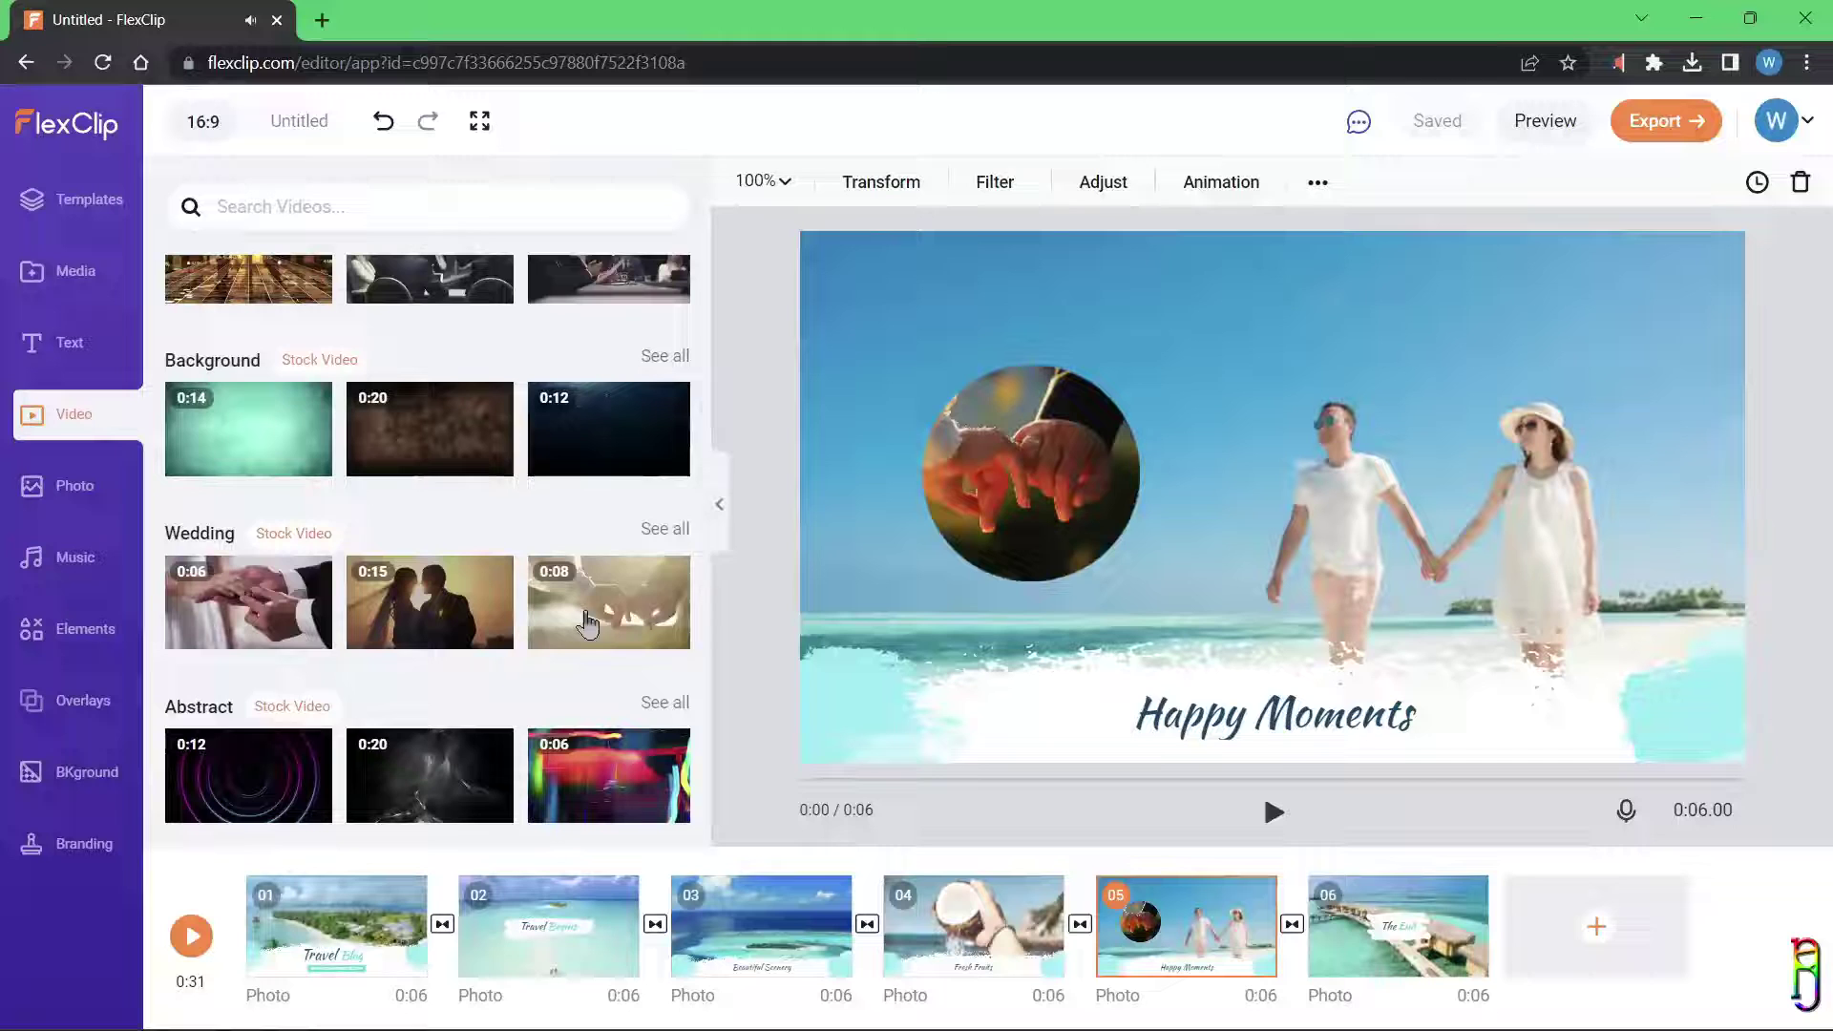
left_click(71, 345)
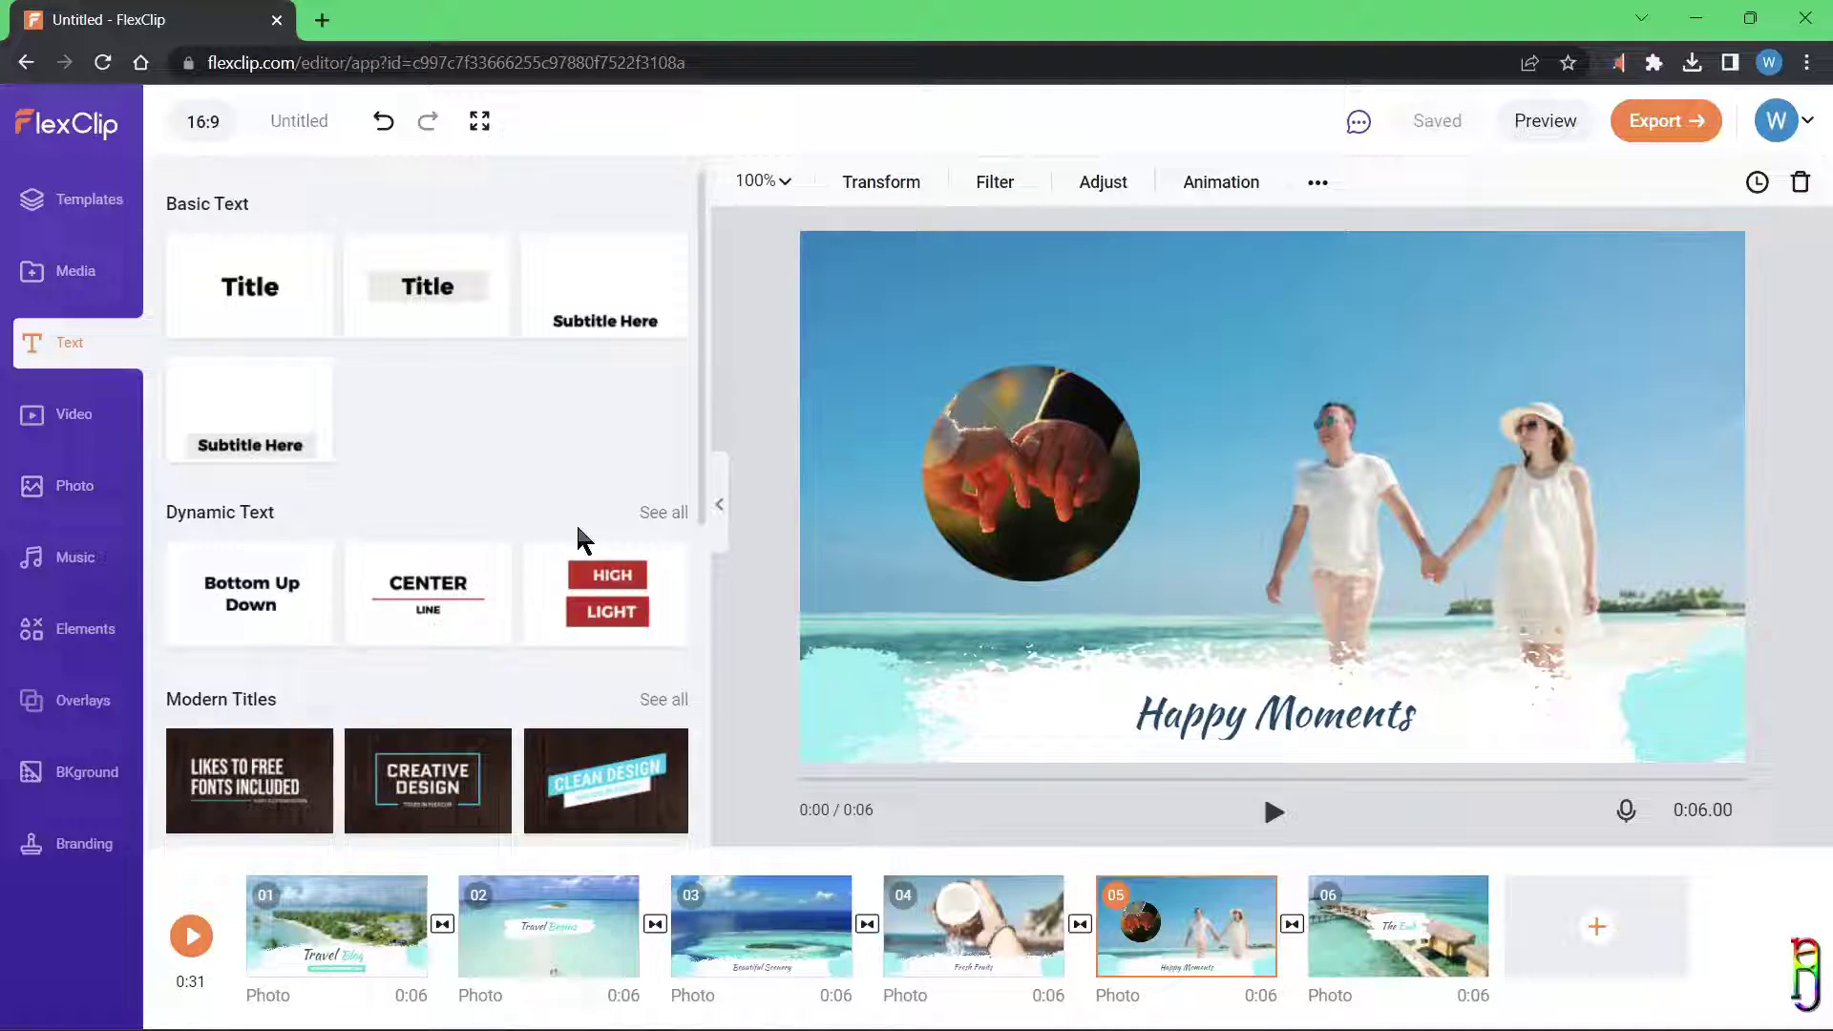
Step: Add the Clean Design title from Modern Titles to the scene
scroll(573, 554, "down", 4)
mouse_move(605, 405)
left_click(584, 456)
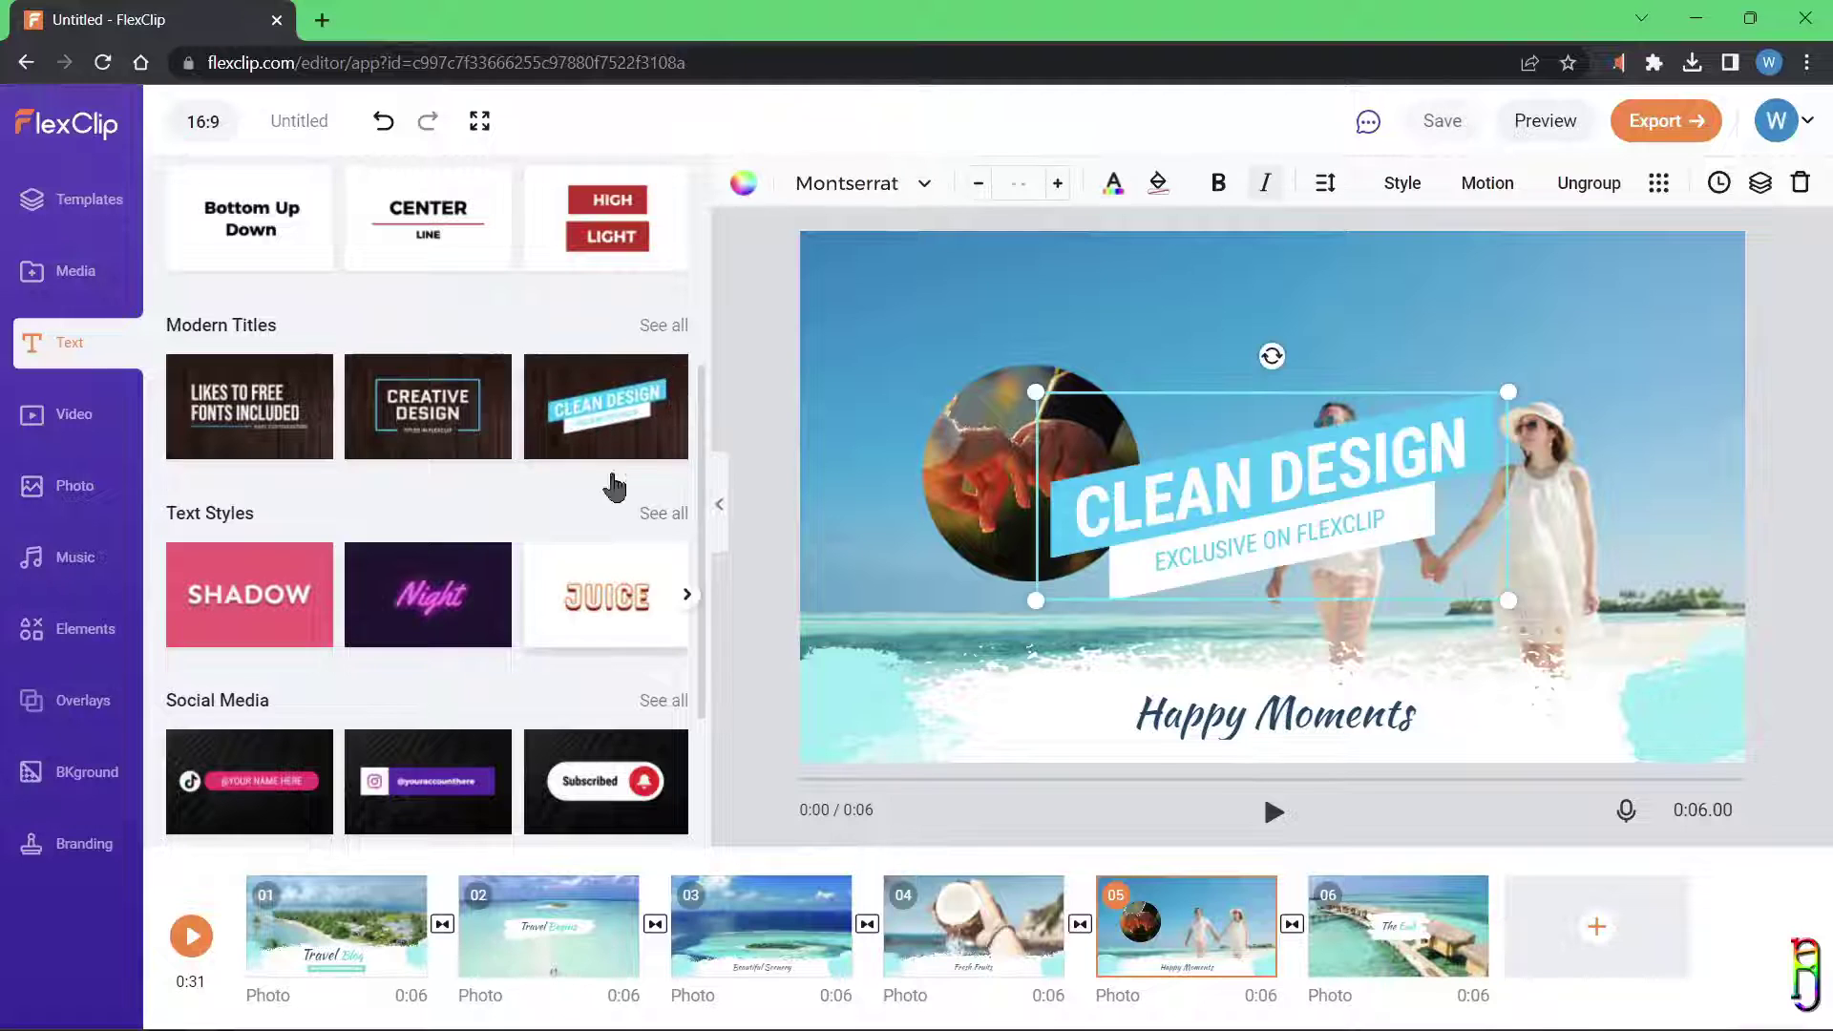
Step: Change the title's headline to 'Just Got' and its subtitle to 'MARRI'
left_click(1362, 463)
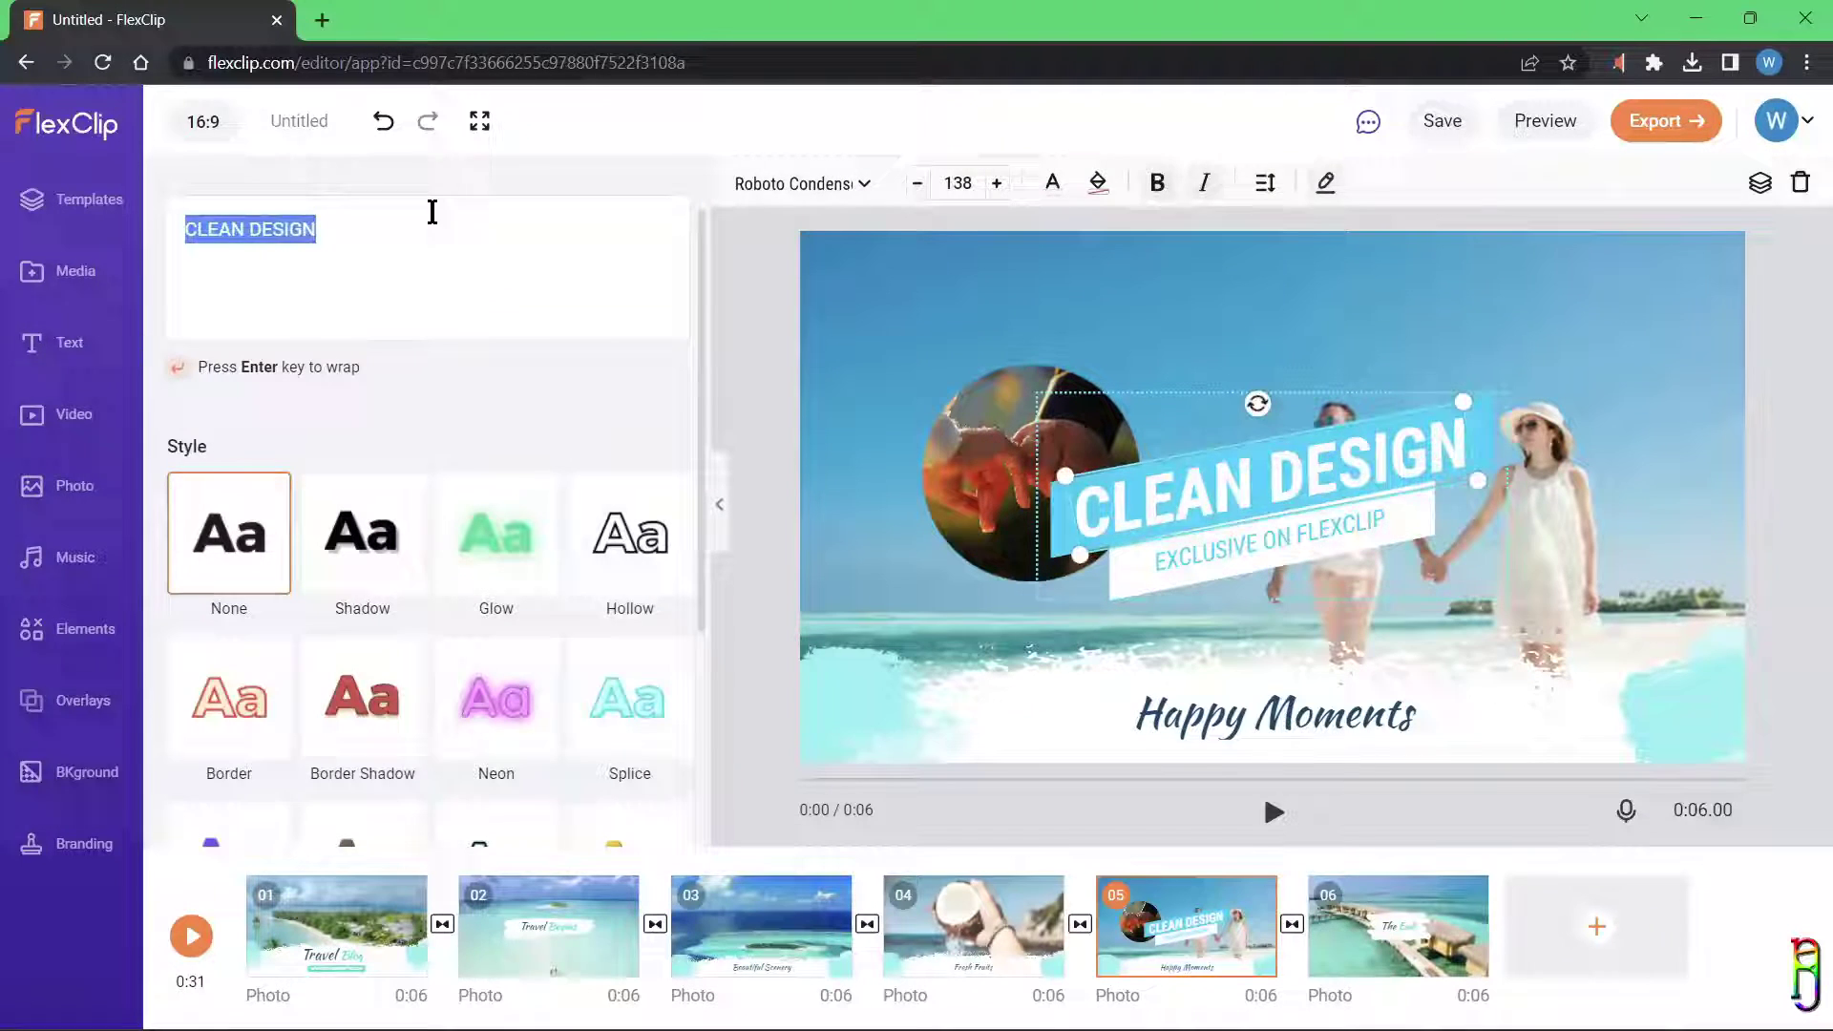
type("Just Got")
left_click(1265, 544)
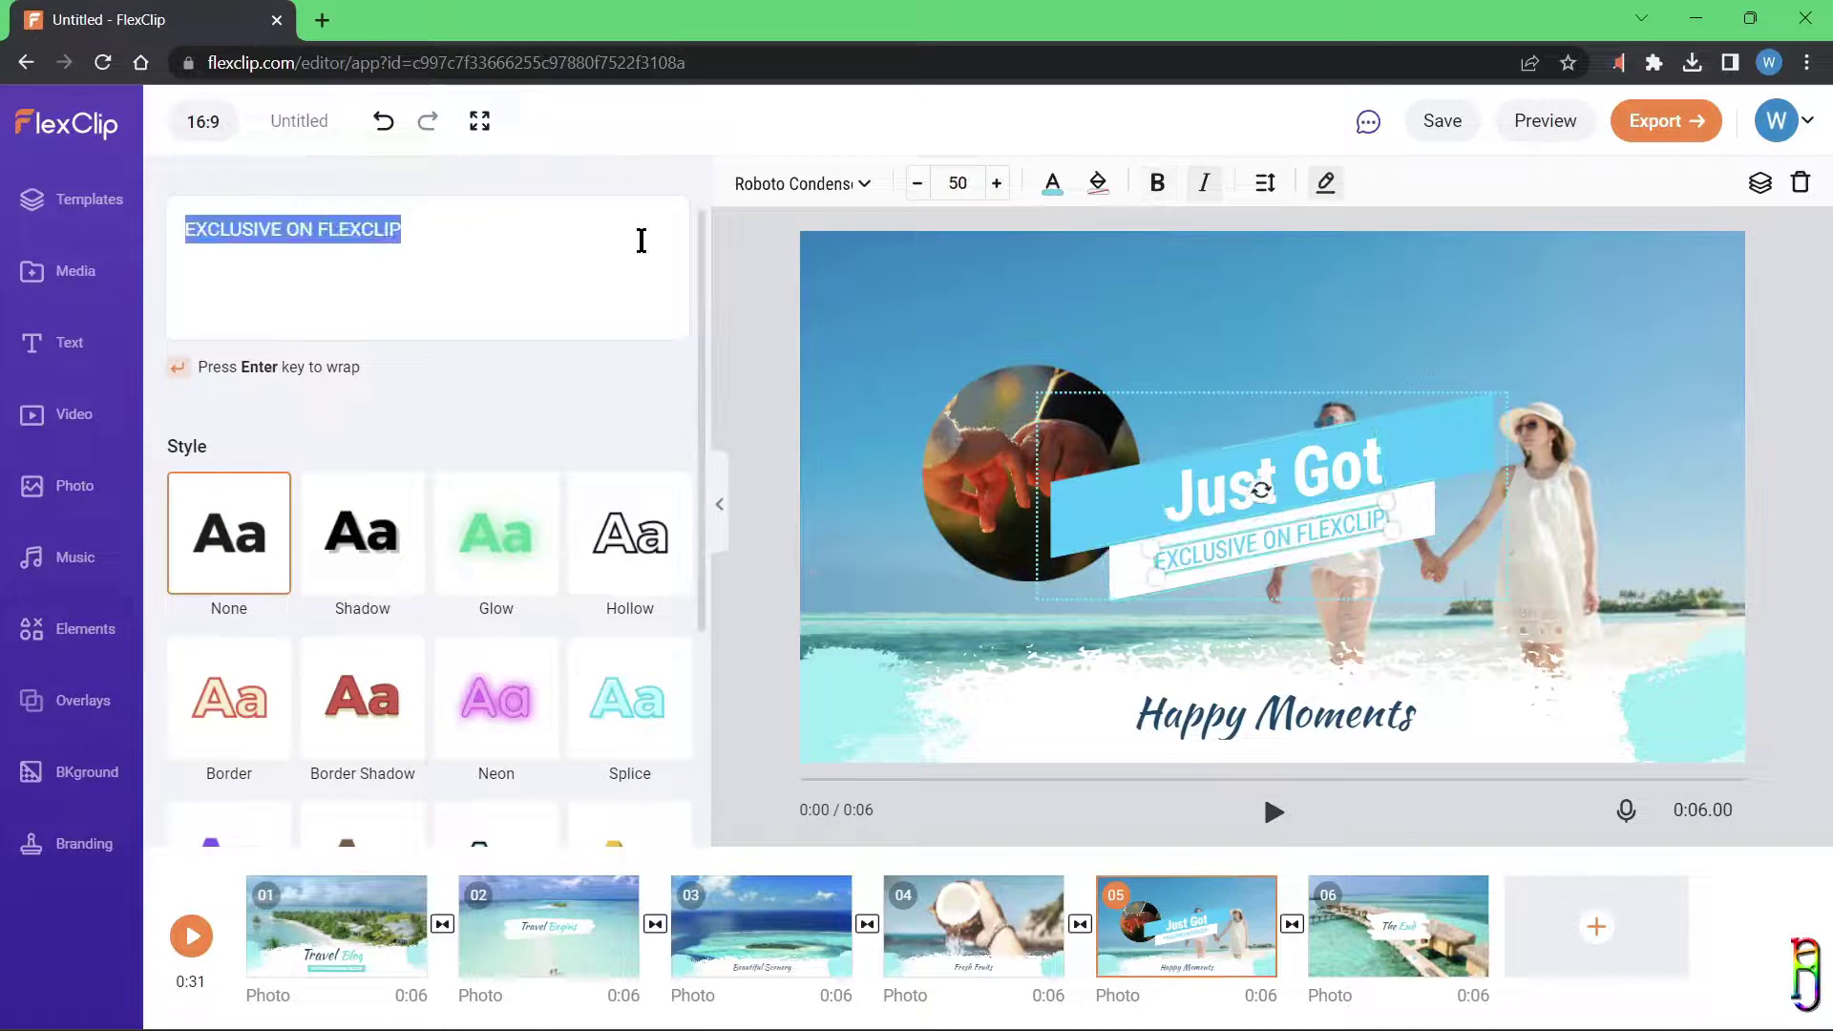
type("MARRIED!!!!!")
left_click(1337, 668)
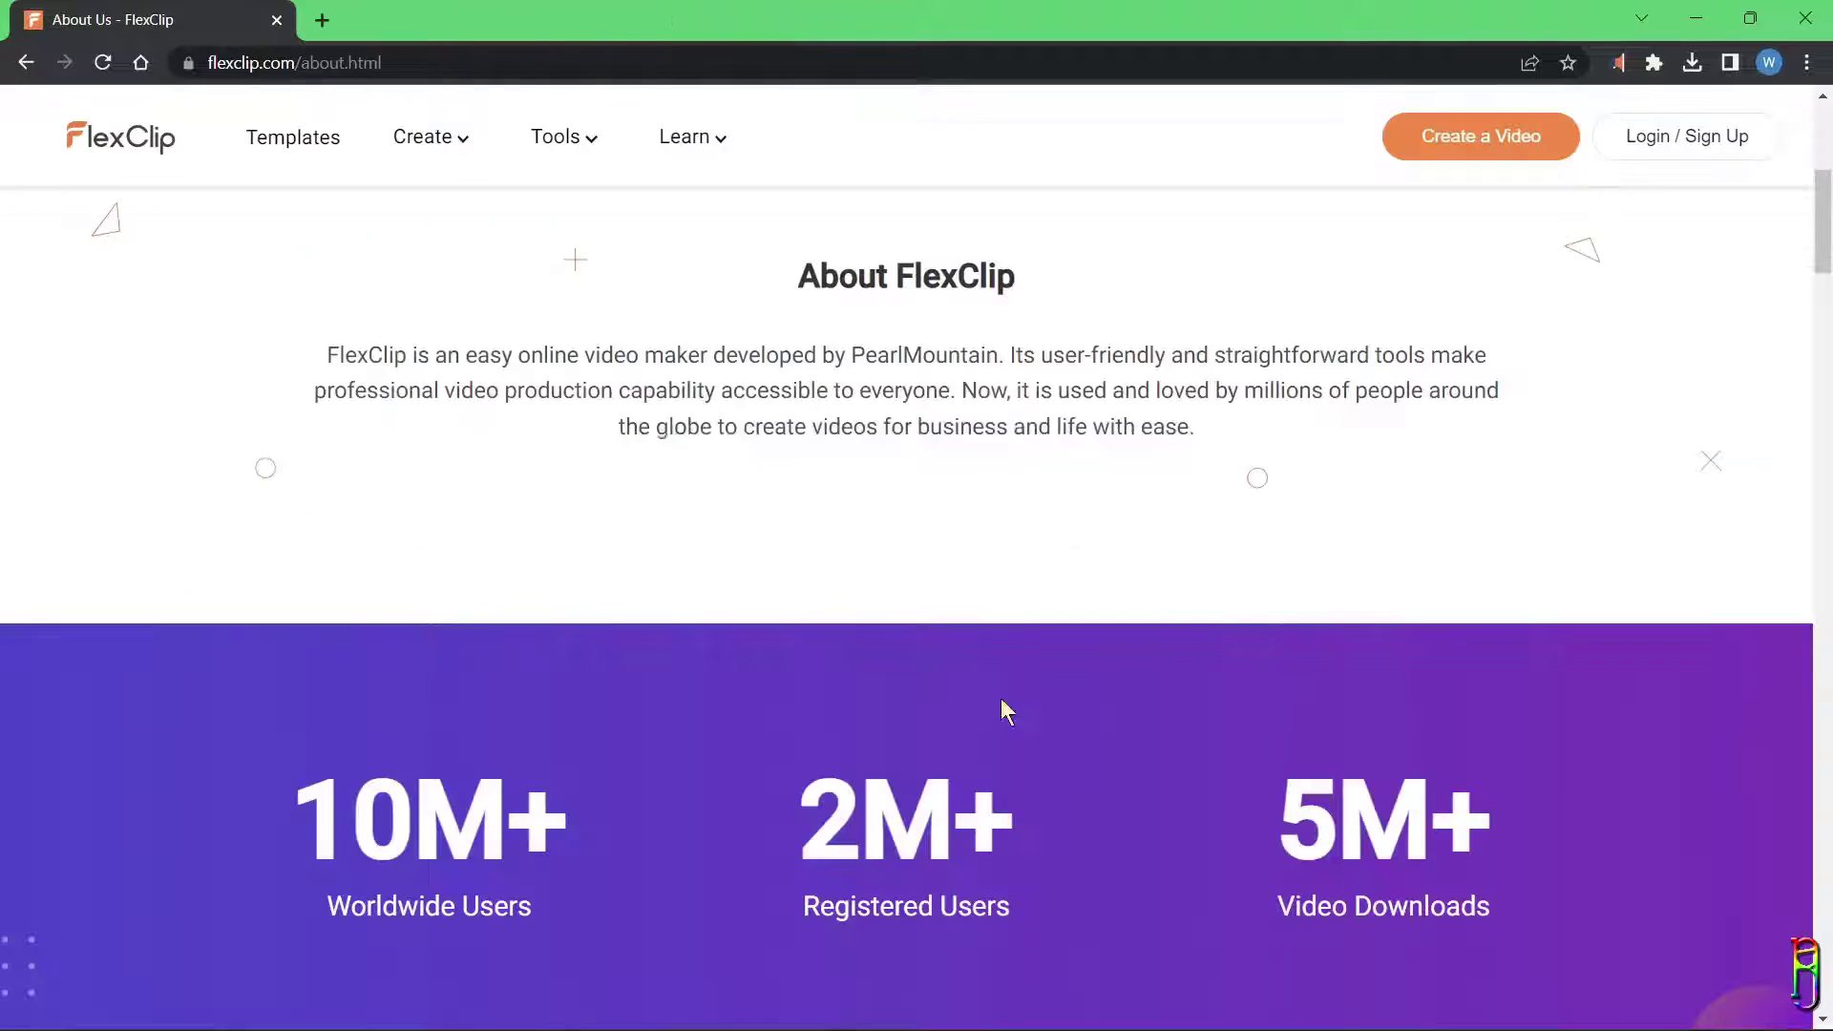
Step: Read the About Us page's opening paragraphs, highlighting passages along the way
left_click_drag(317, 367, 1173, 551)
scroll(1174, 552, "down", 8)
left_click_drag(868, 675, 1445, 799)
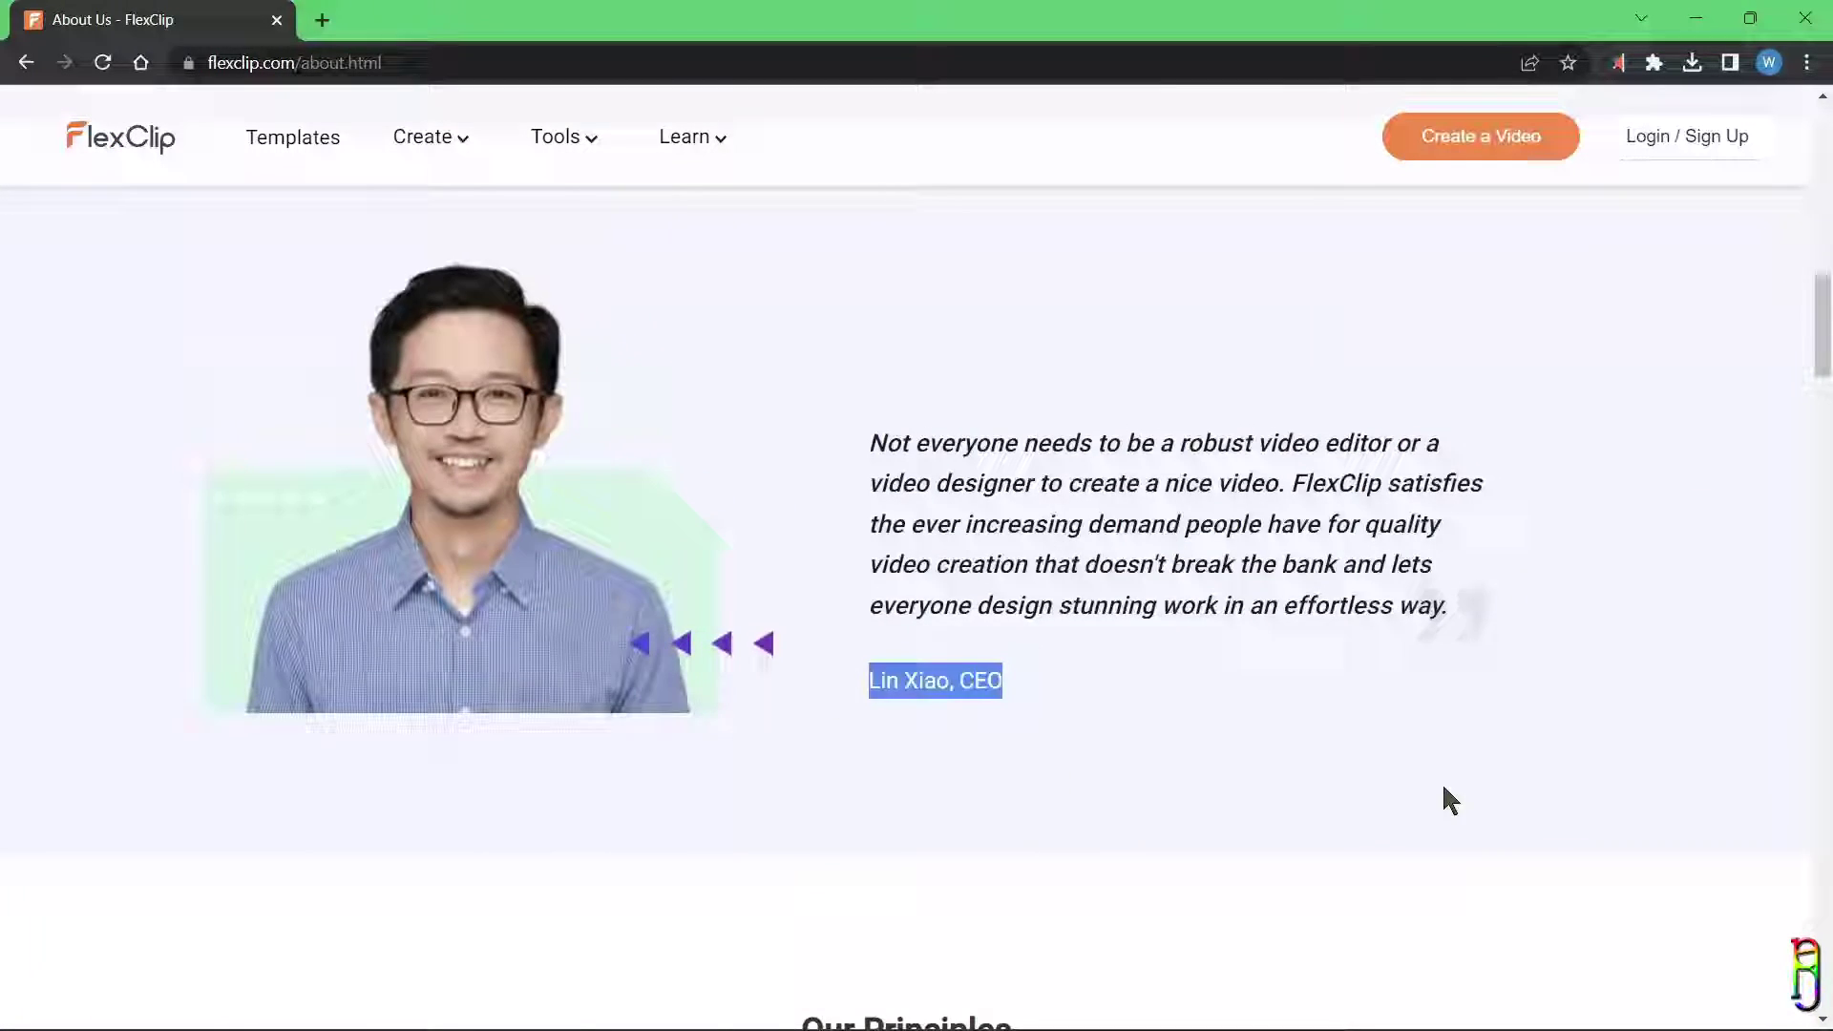
scroll(1228, 655, "down", 12)
left_click_drag(1327, 714, 1197, 714)
left_click(378, 616)
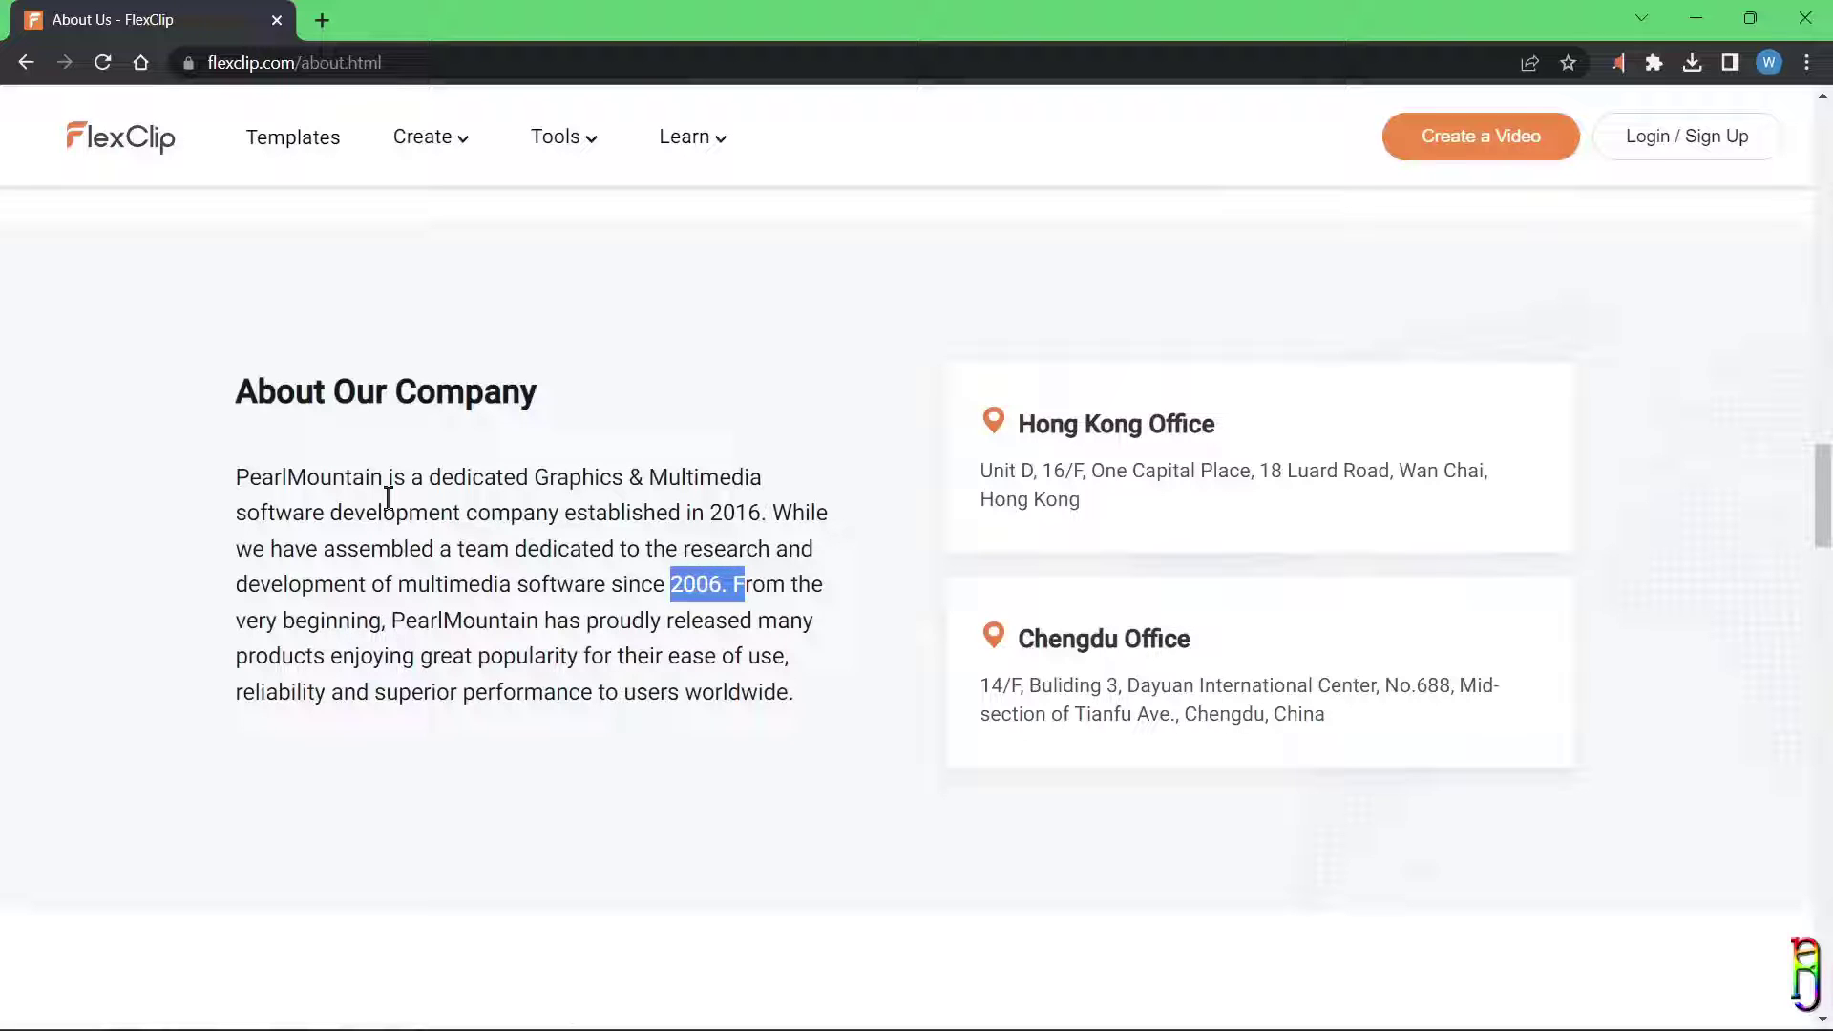
Step: Scroll through the rest of About Us, then sign in with Google
scroll(982, 831, "down", 8)
scroll(1785, 360, "up", 20)
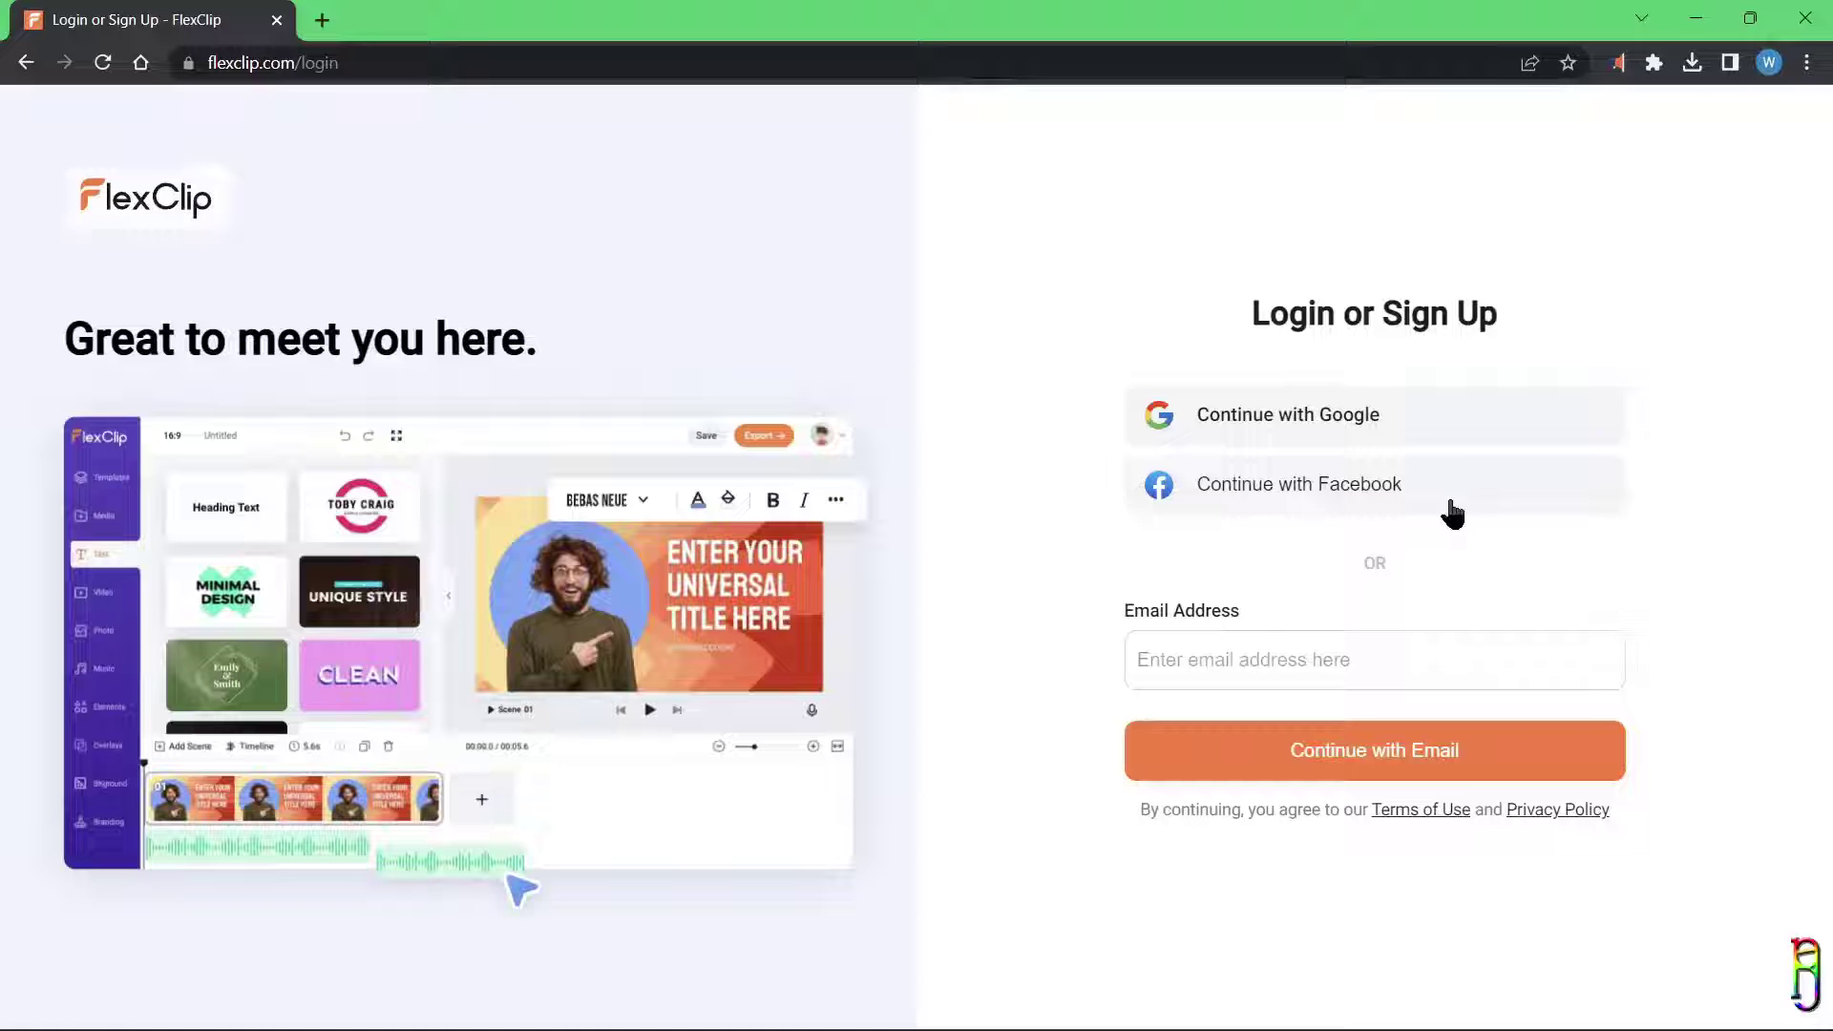
left_click(1321, 416)
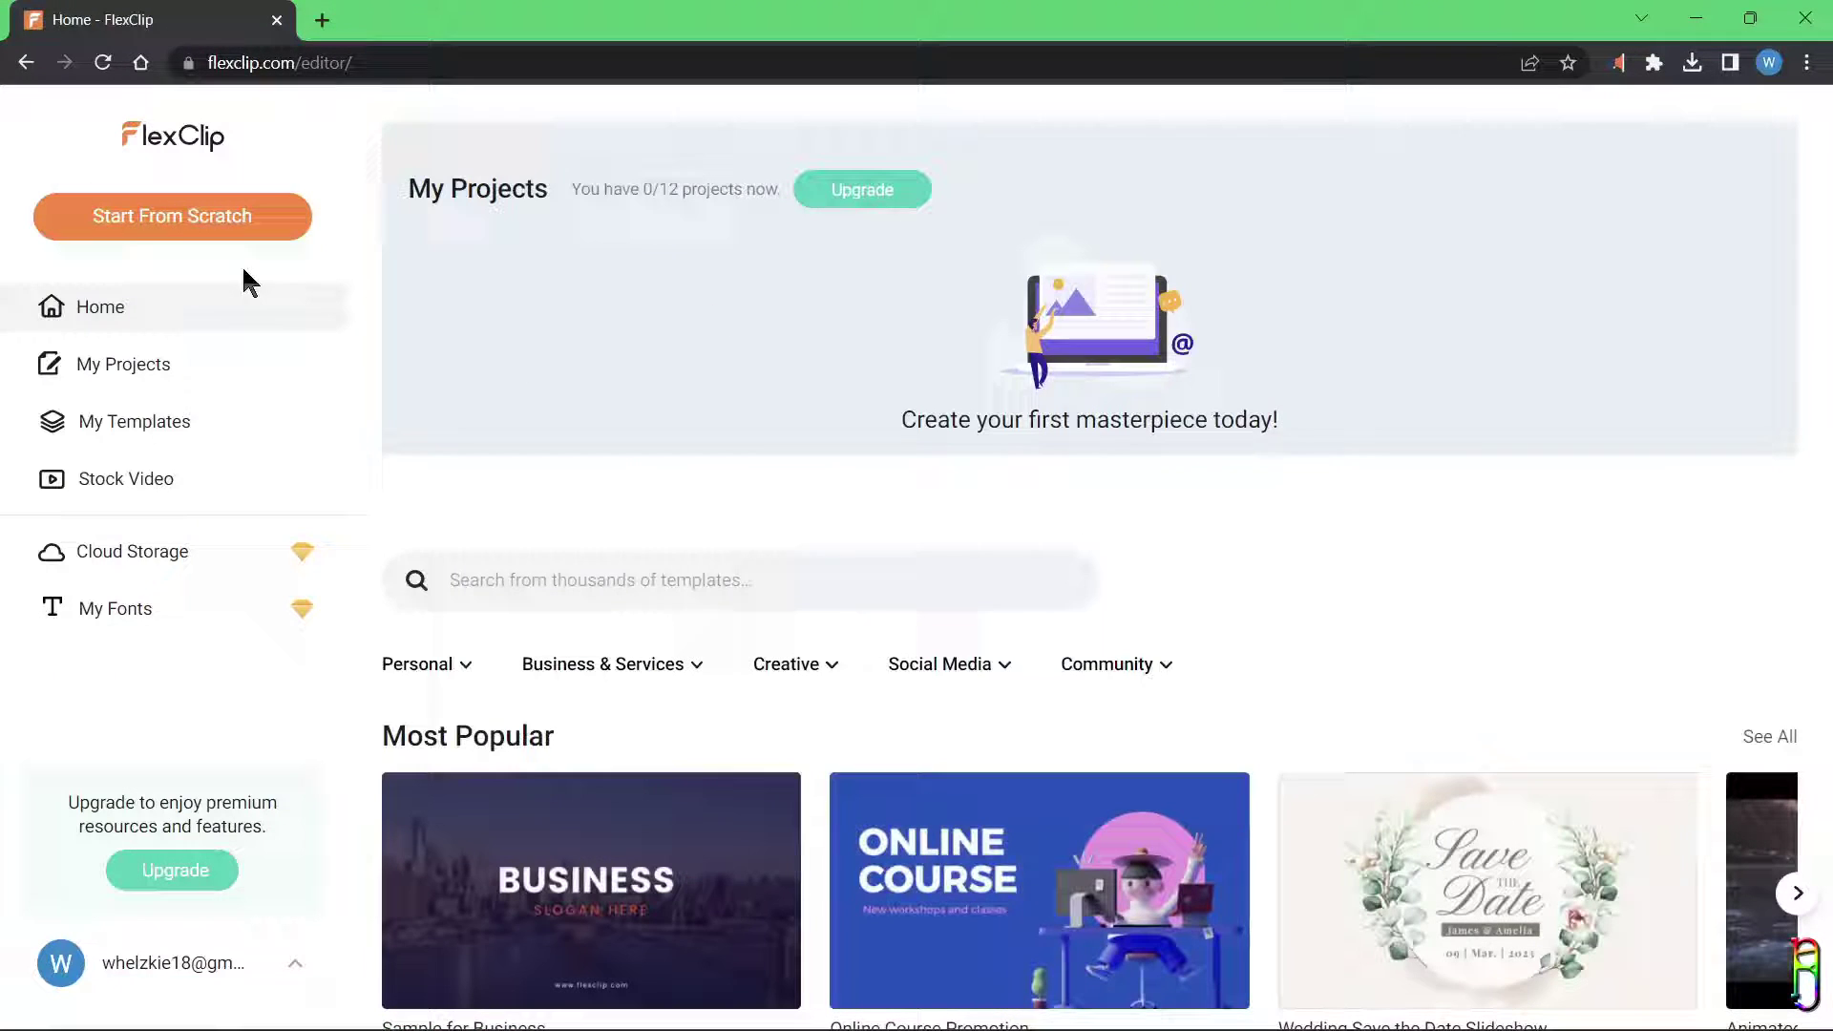
Step: Visit the My Templates, Stock Video, Cloud Storage and My Fonts pages
left_click(134, 421)
left_click(163, 479)
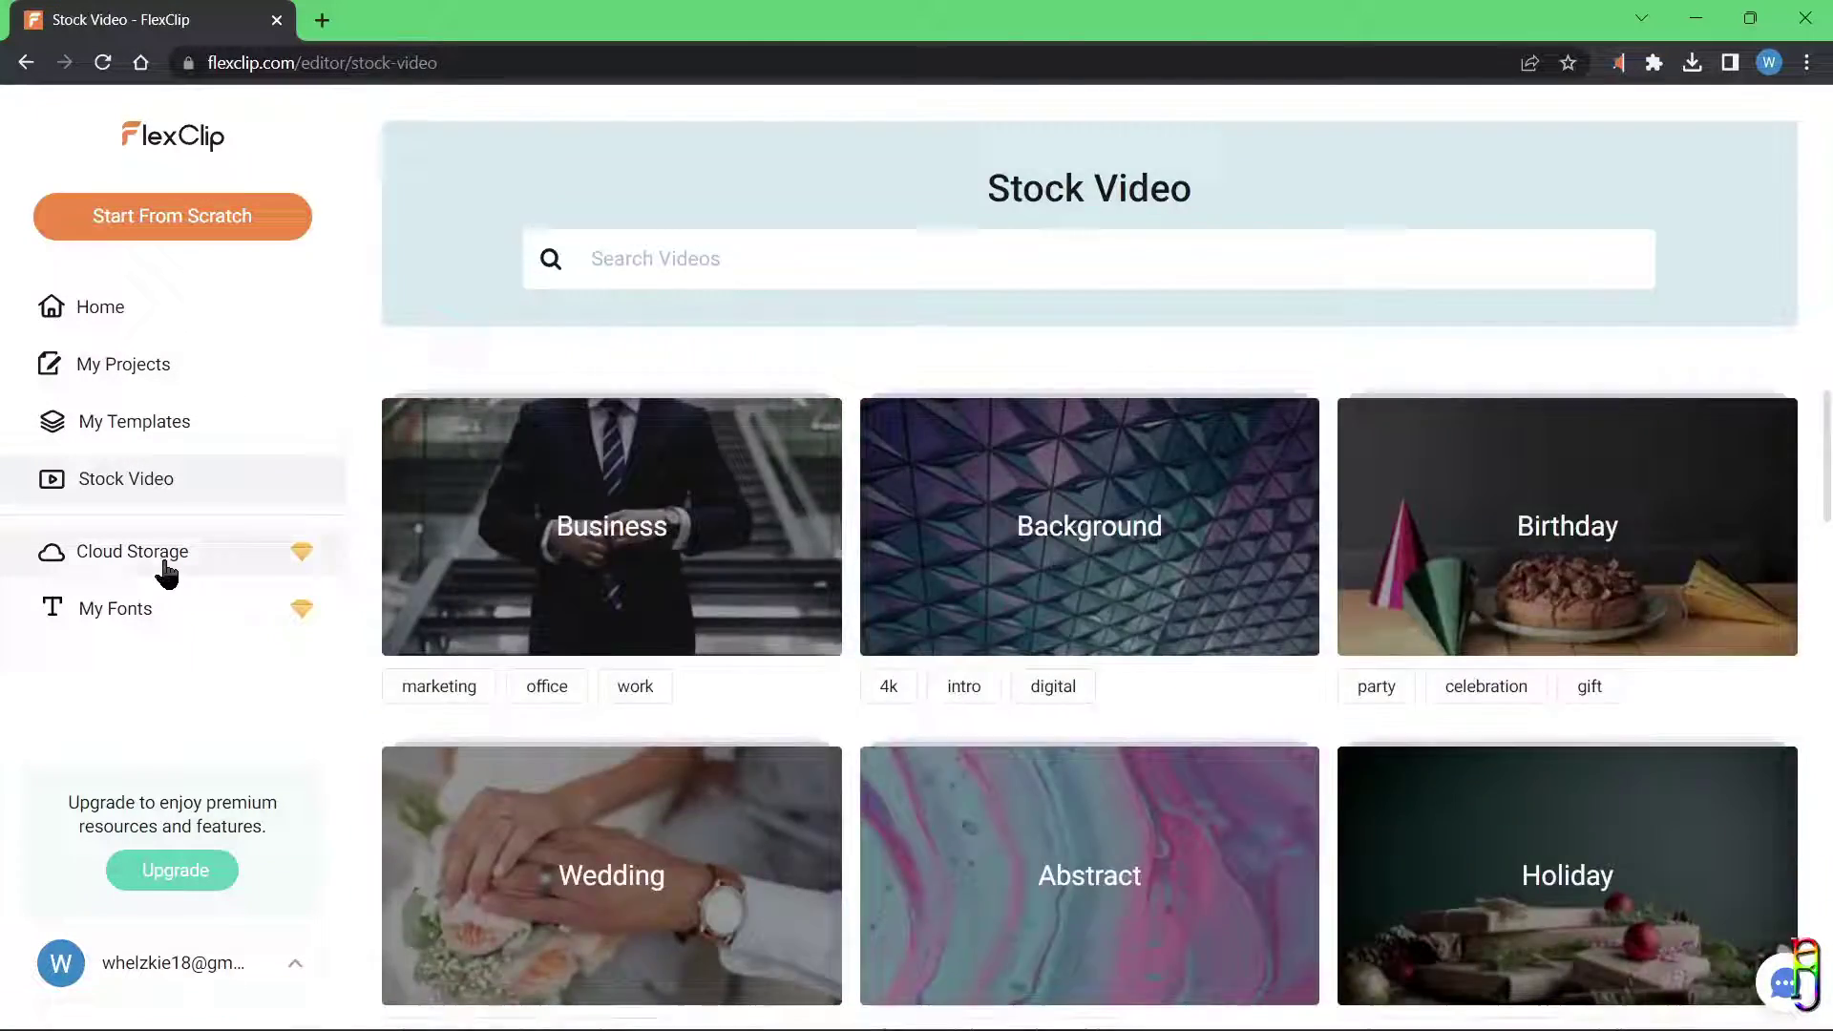
left_click(306, 563)
left_click(131, 611)
Step: Check the Language choices in the account menu, then close them
left_click(305, 966)
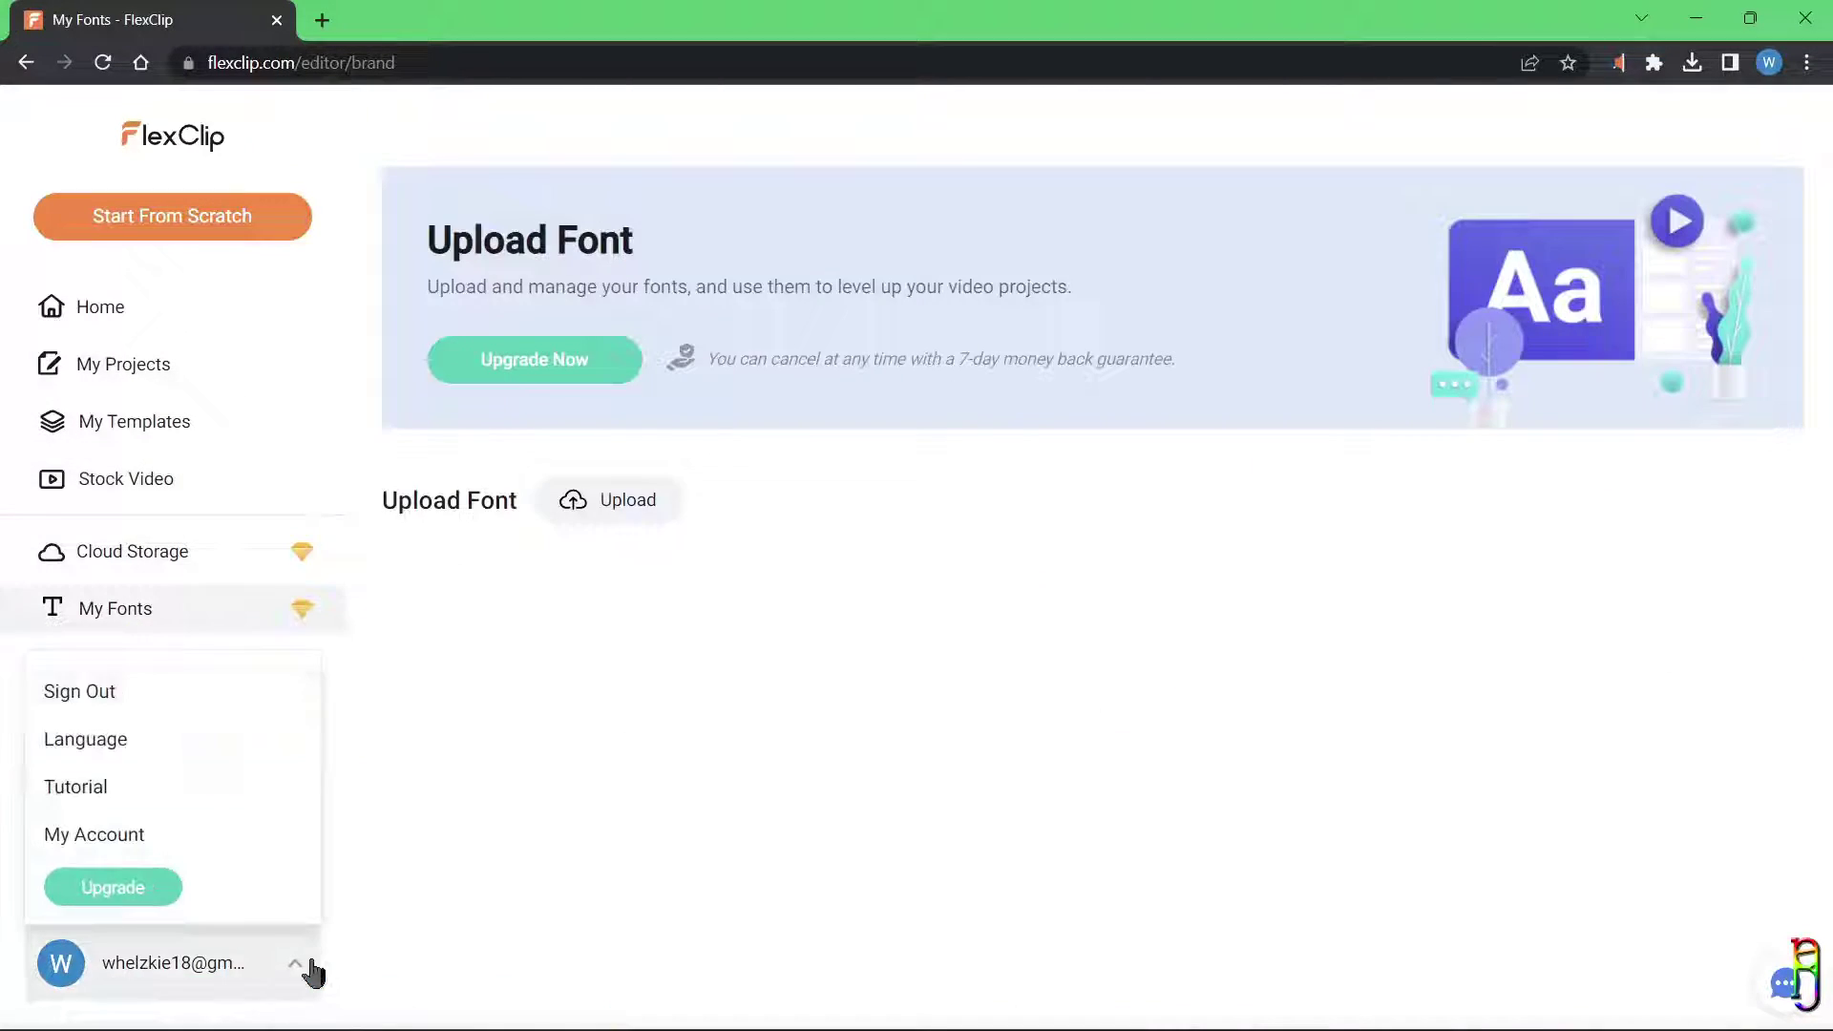
left_click(135, 741)
left_click(1167, 295)
Step: Browse the getting started tutorial to its Edit Video section, then close it
left_click(124, 962)
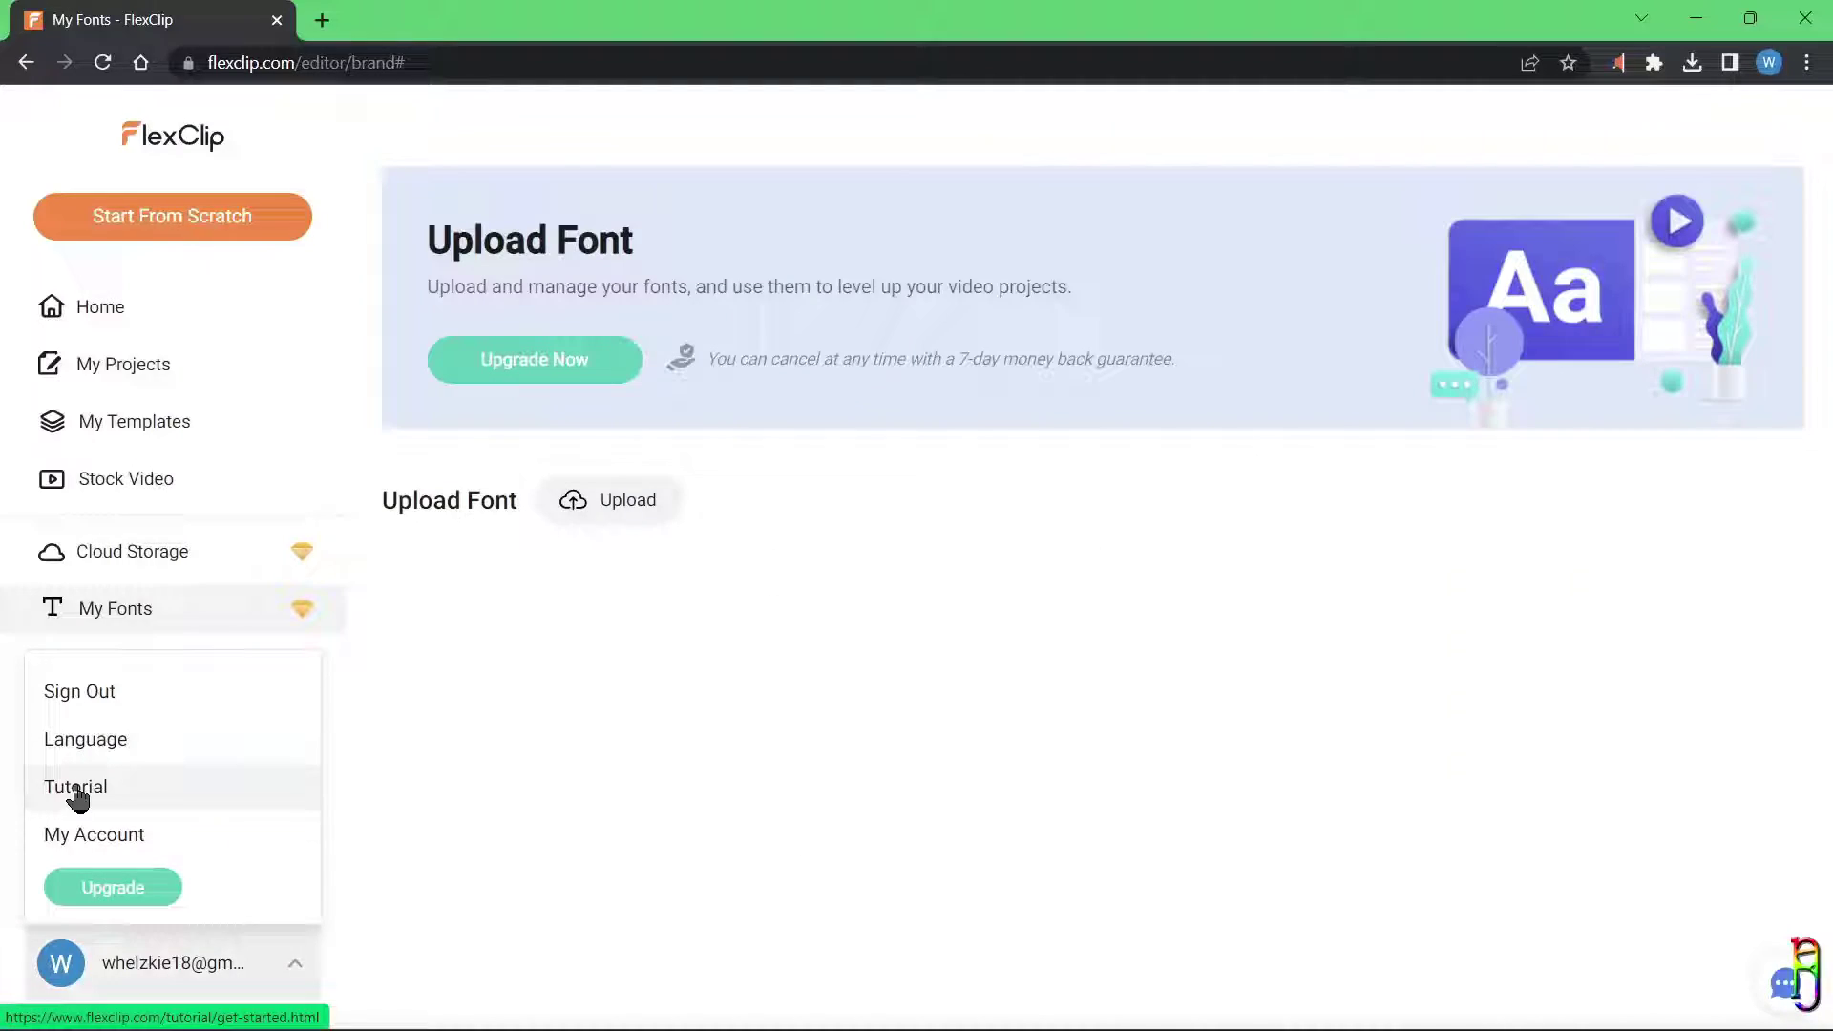
scroll(790, 602, "down", 15)
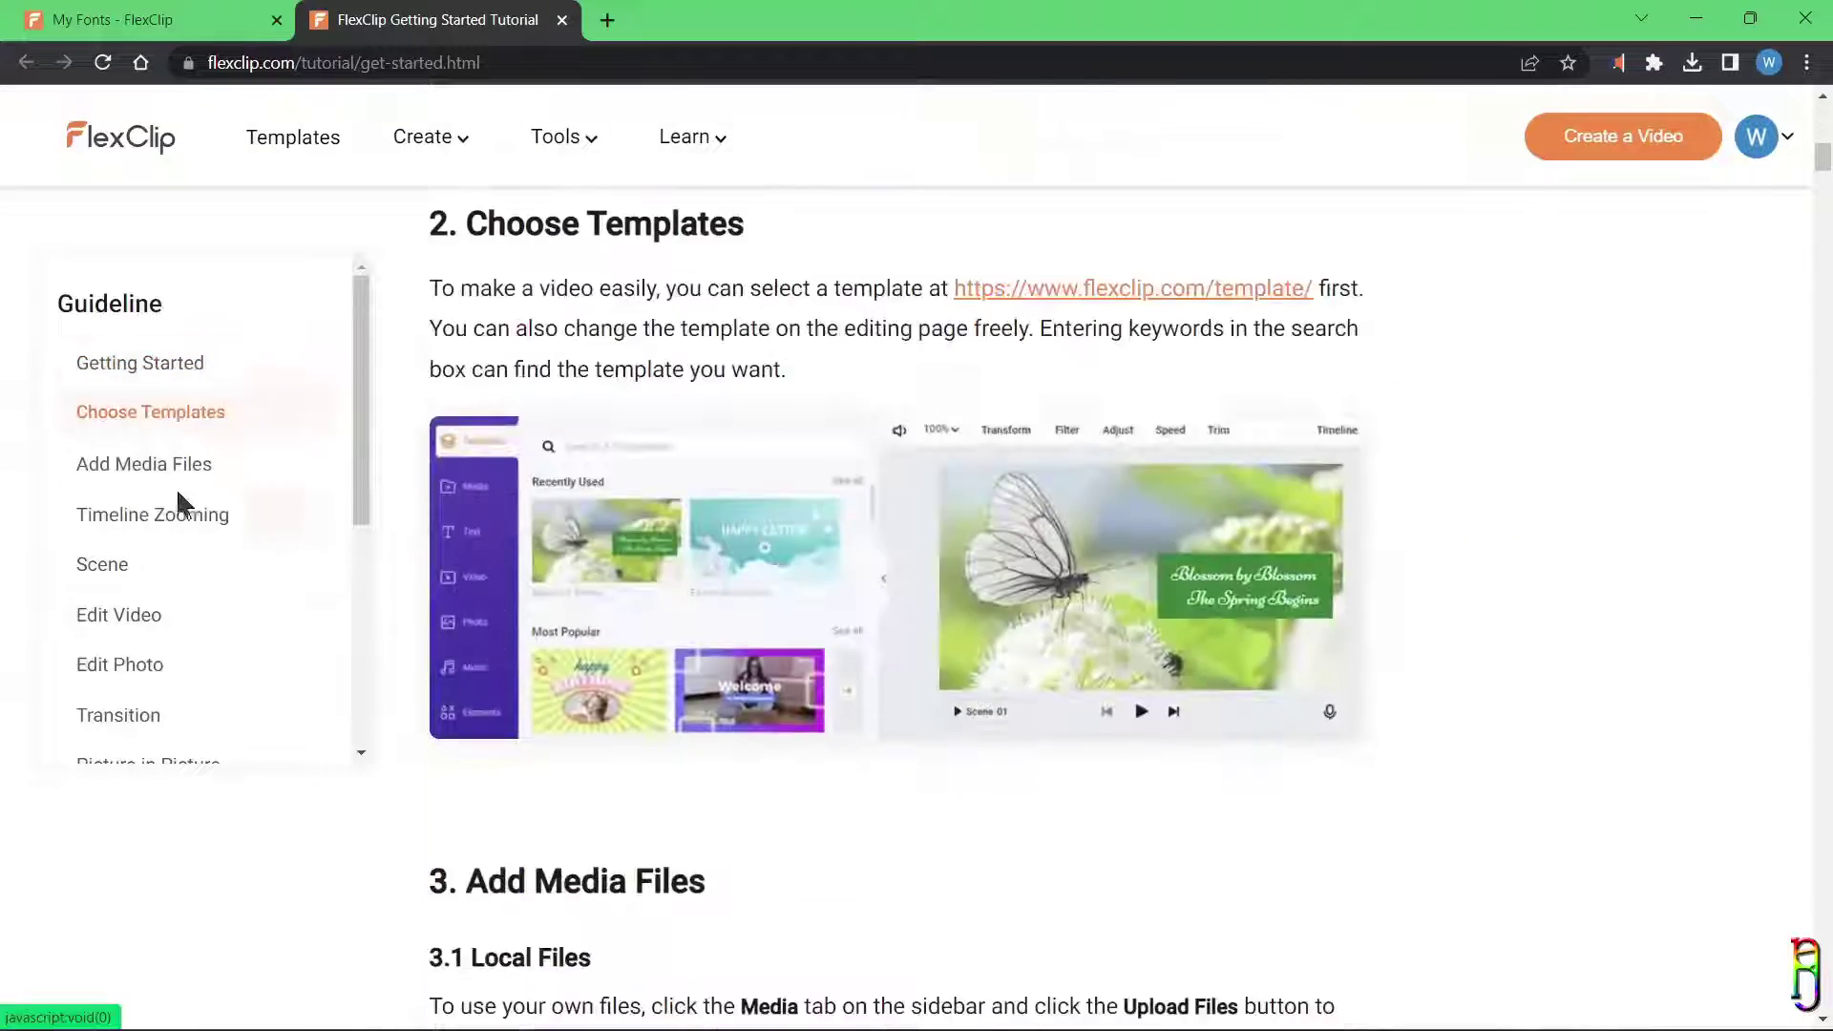
left_click(184, 622)
left_click(562, 20)
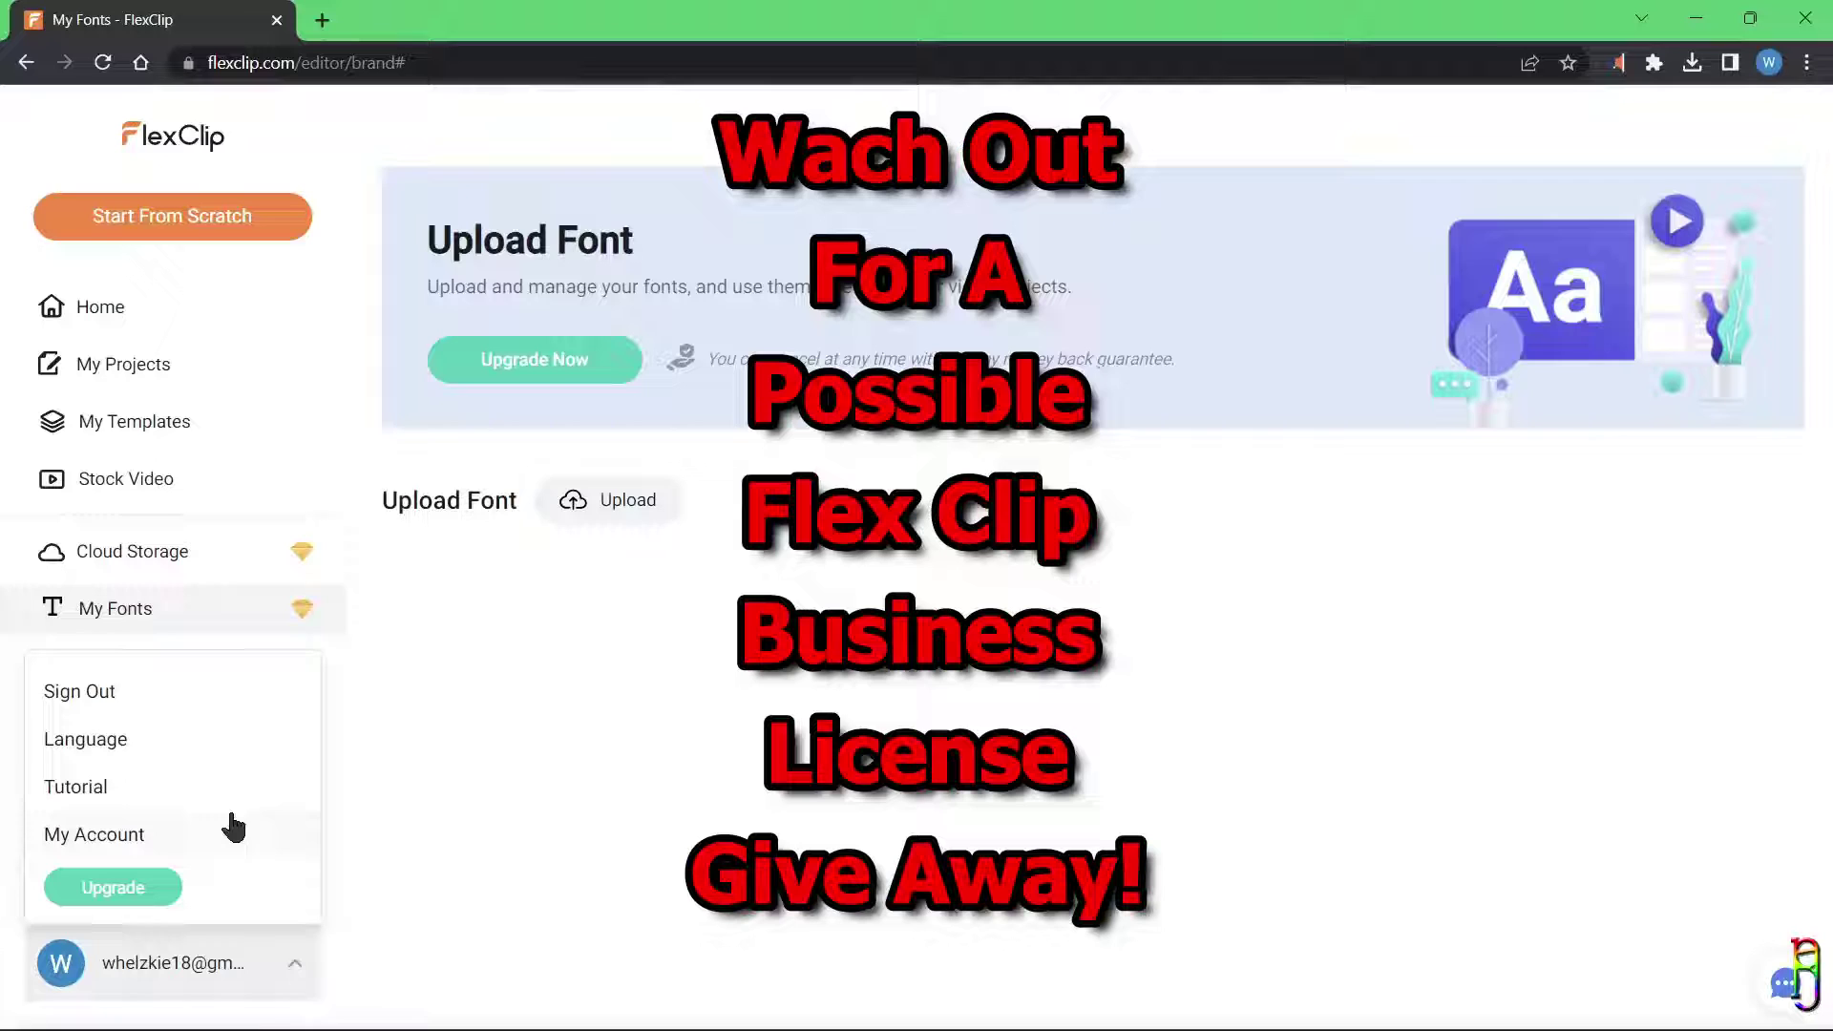
Step: Review the Password, Social Accounts, Billing and YouTube white list settings, then return to My Fonts
left_click(100, 838)
left_click(134, 315)
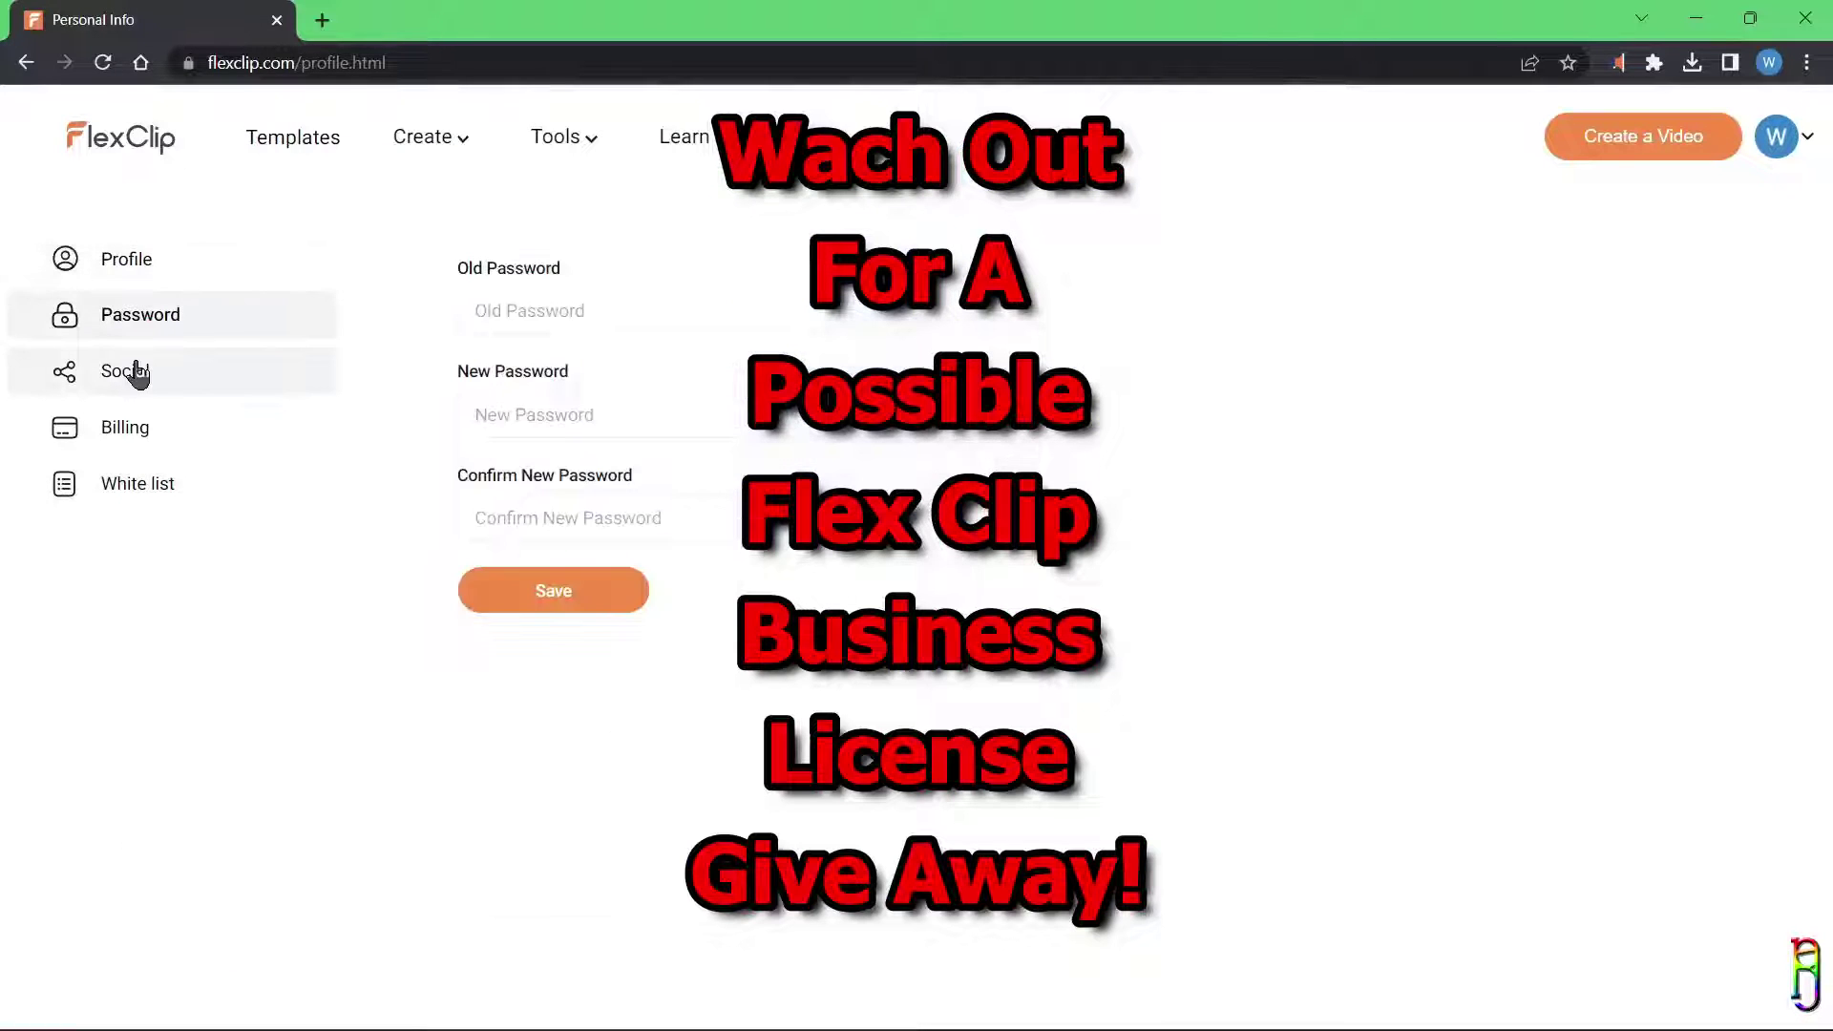
left_click(131, 370)
left_click(139, 432)
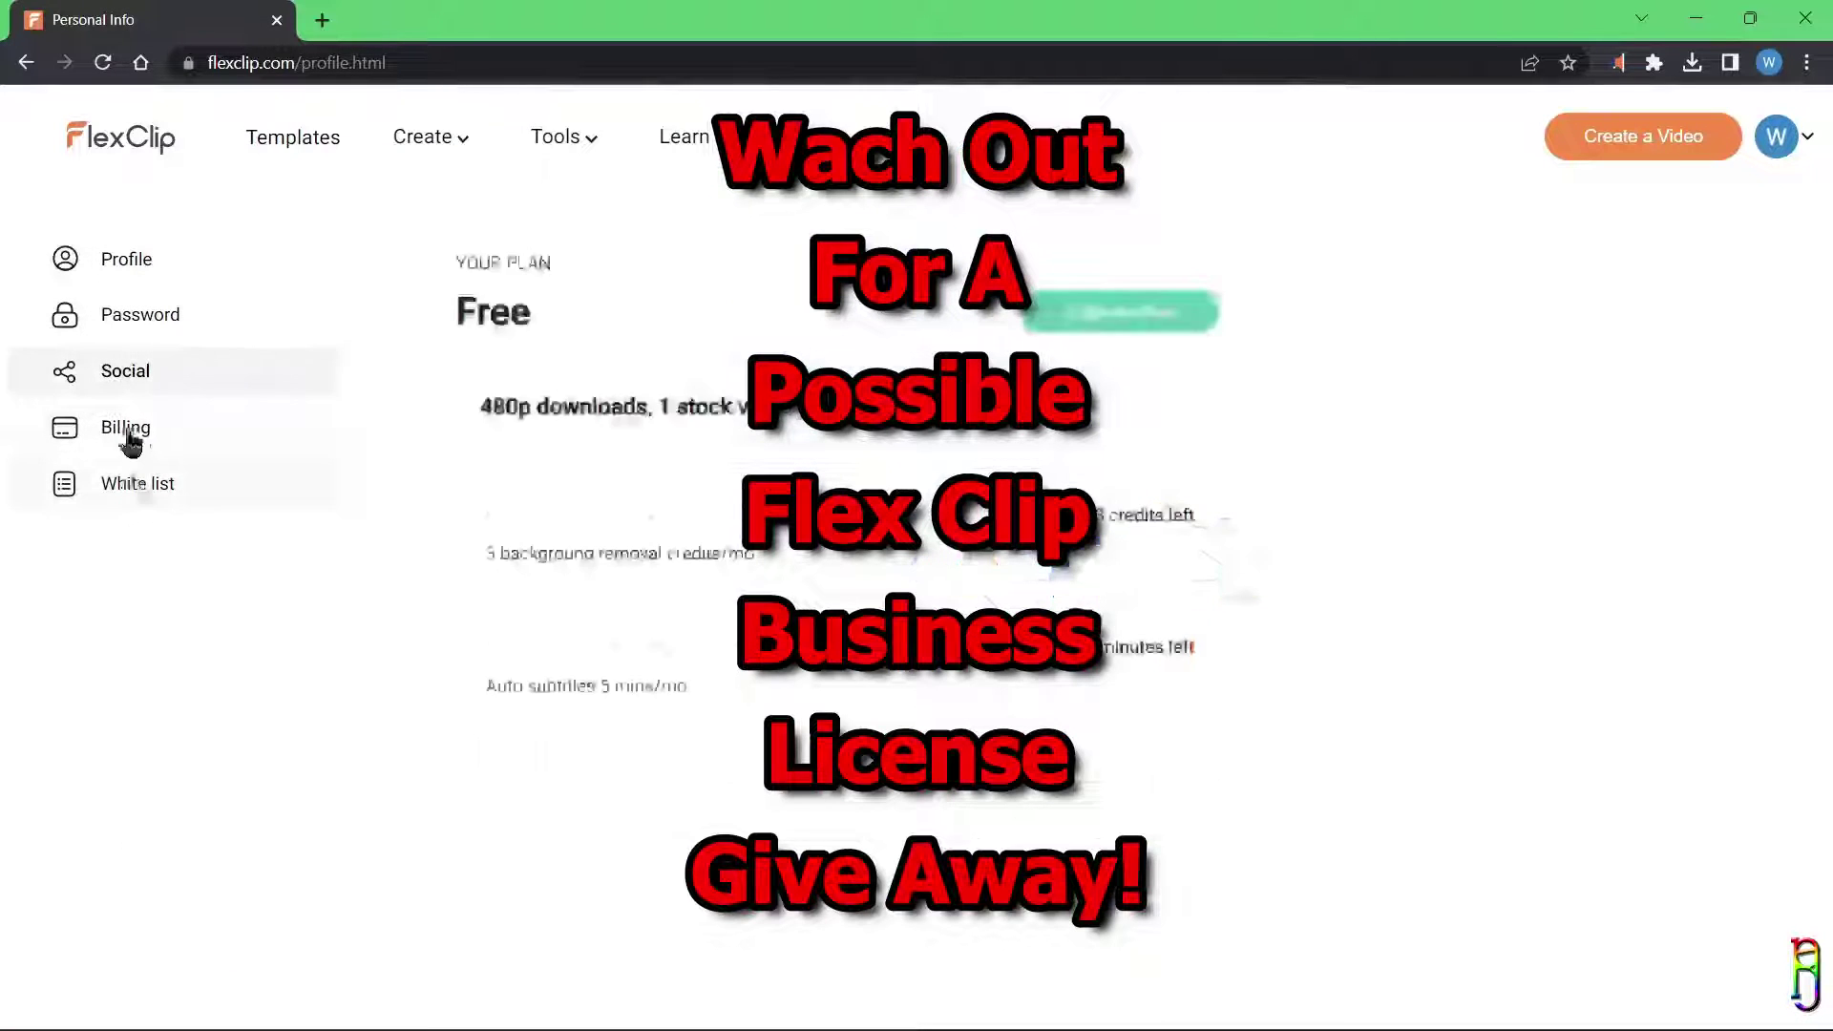
left_click(161, 489)
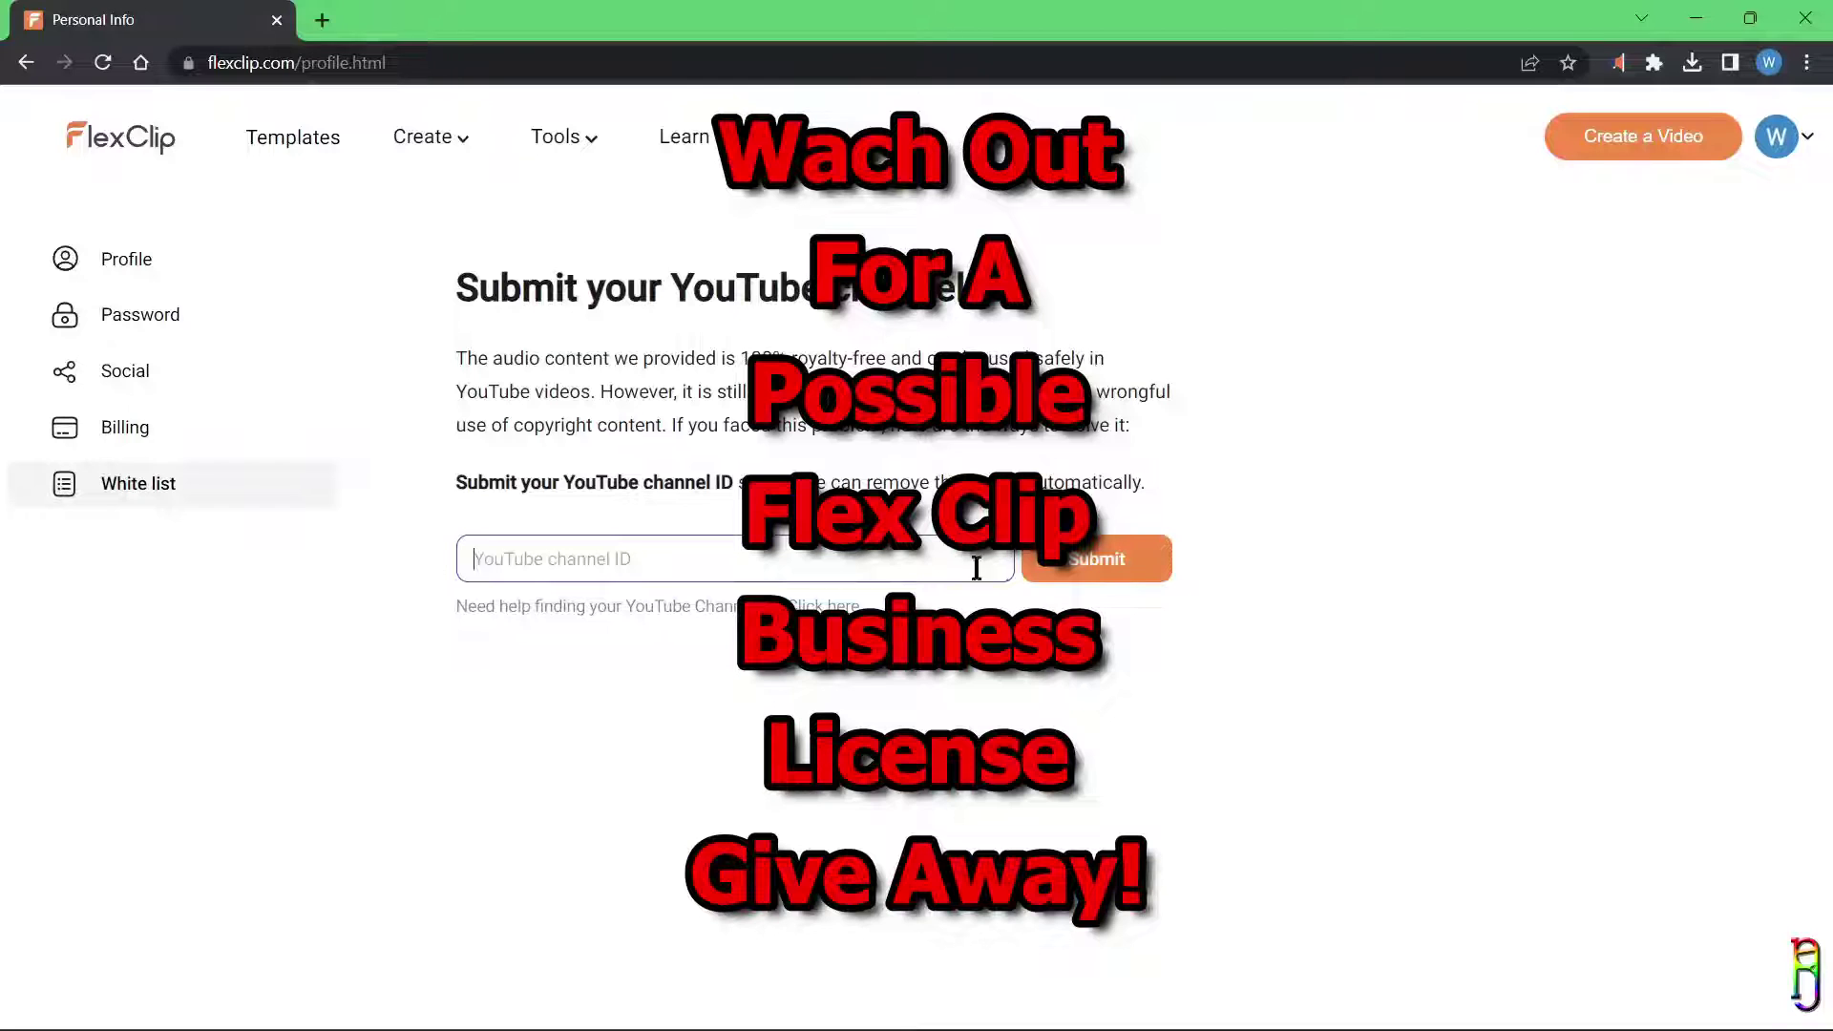
key("alt+Left")
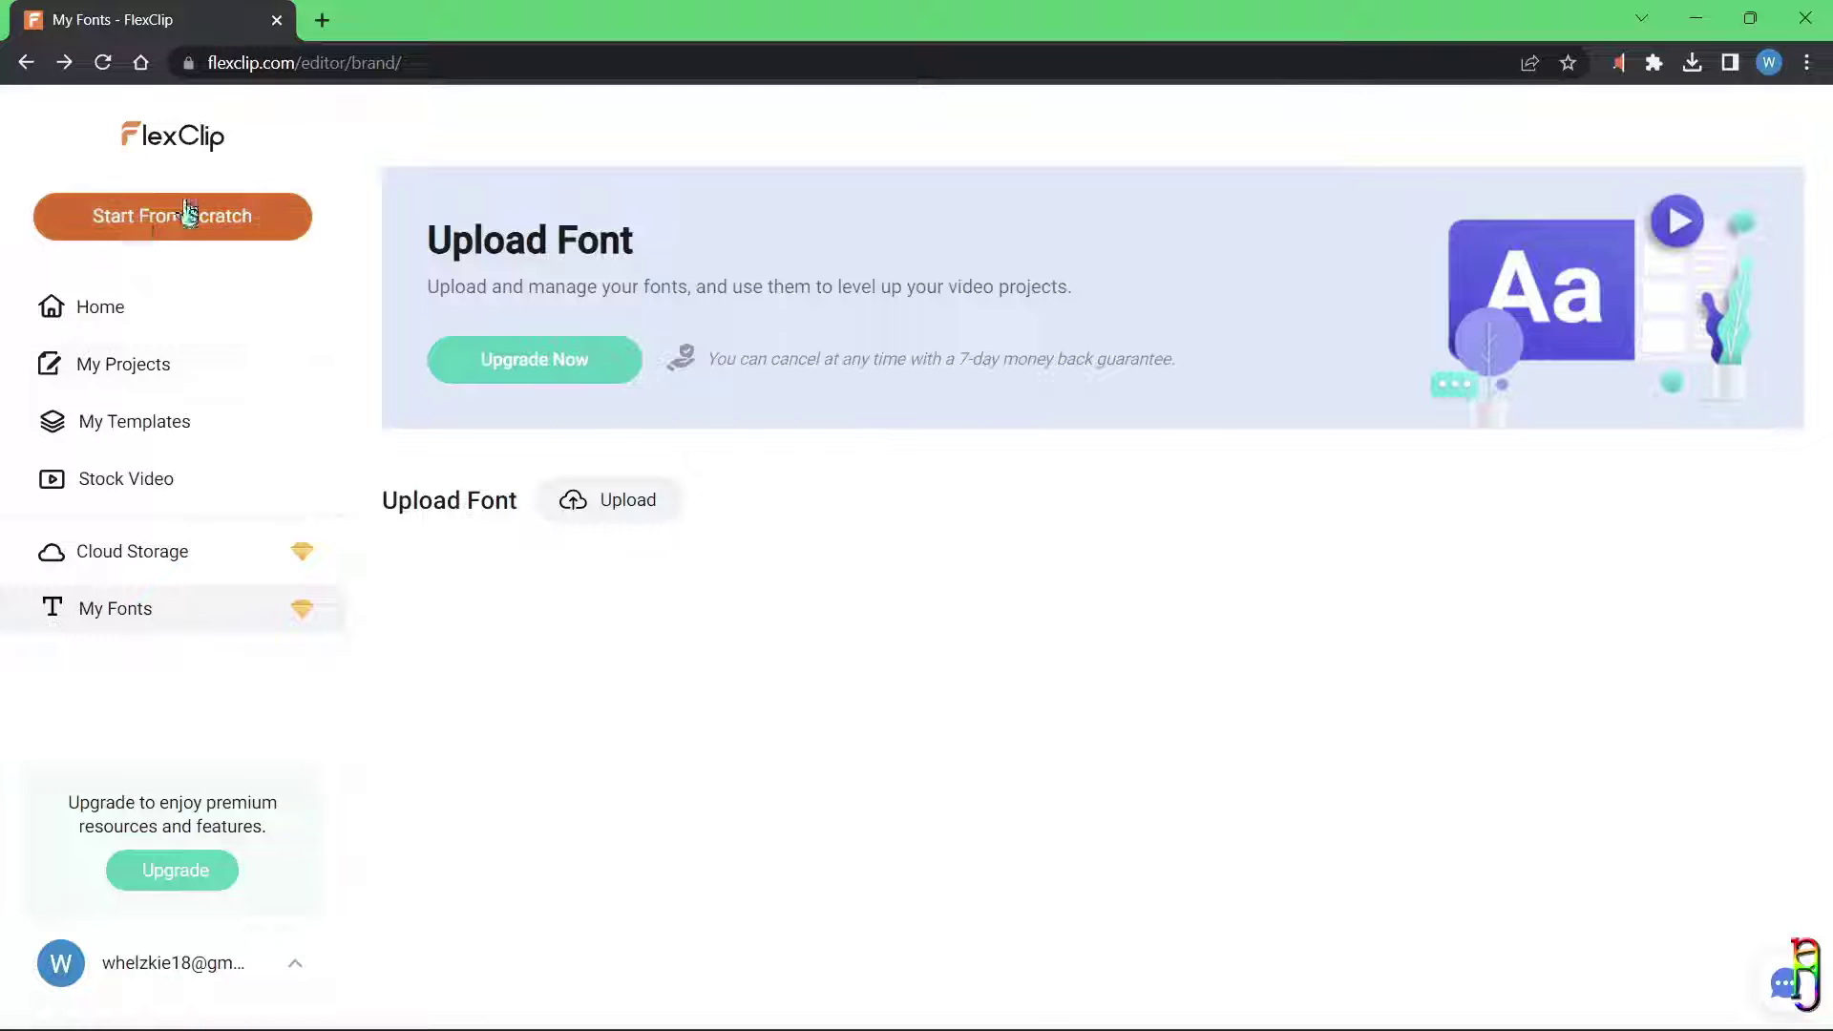
Step: Start a project from scratch, keeping the 16:9 ratio and Storyboard Mode
left_click(186, 217)
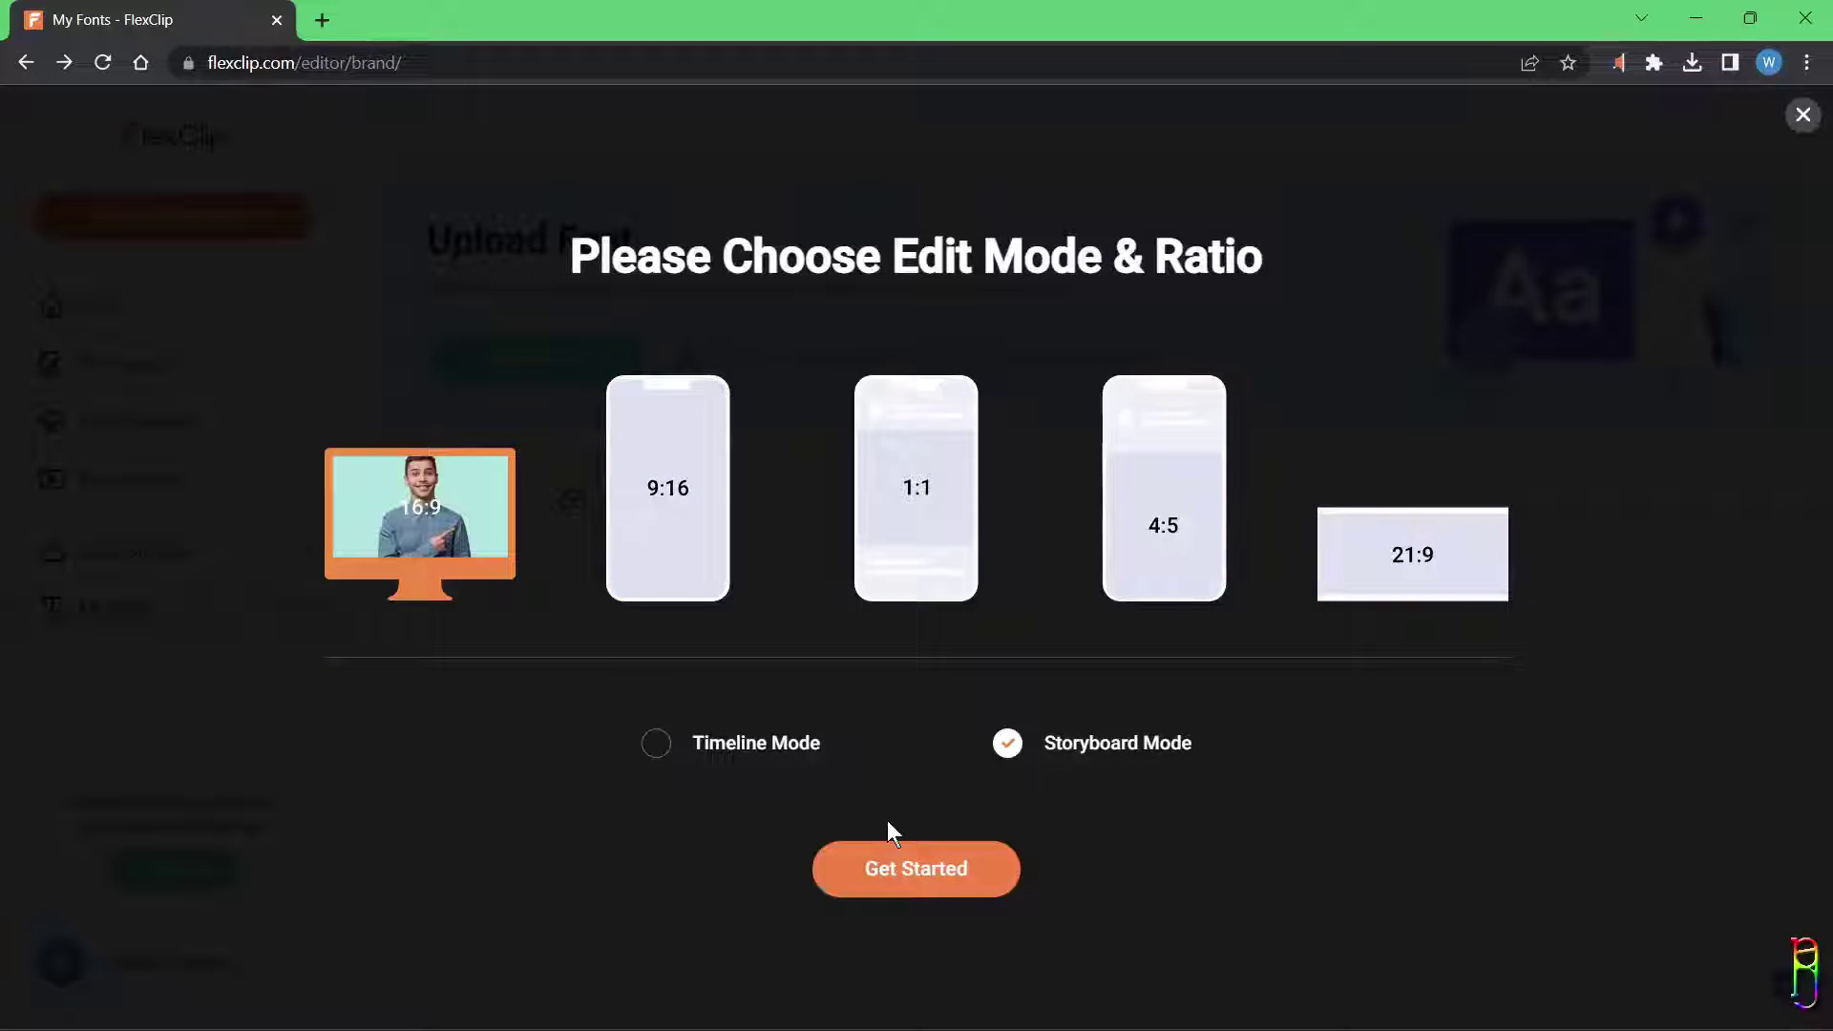
left_click(997, 860)
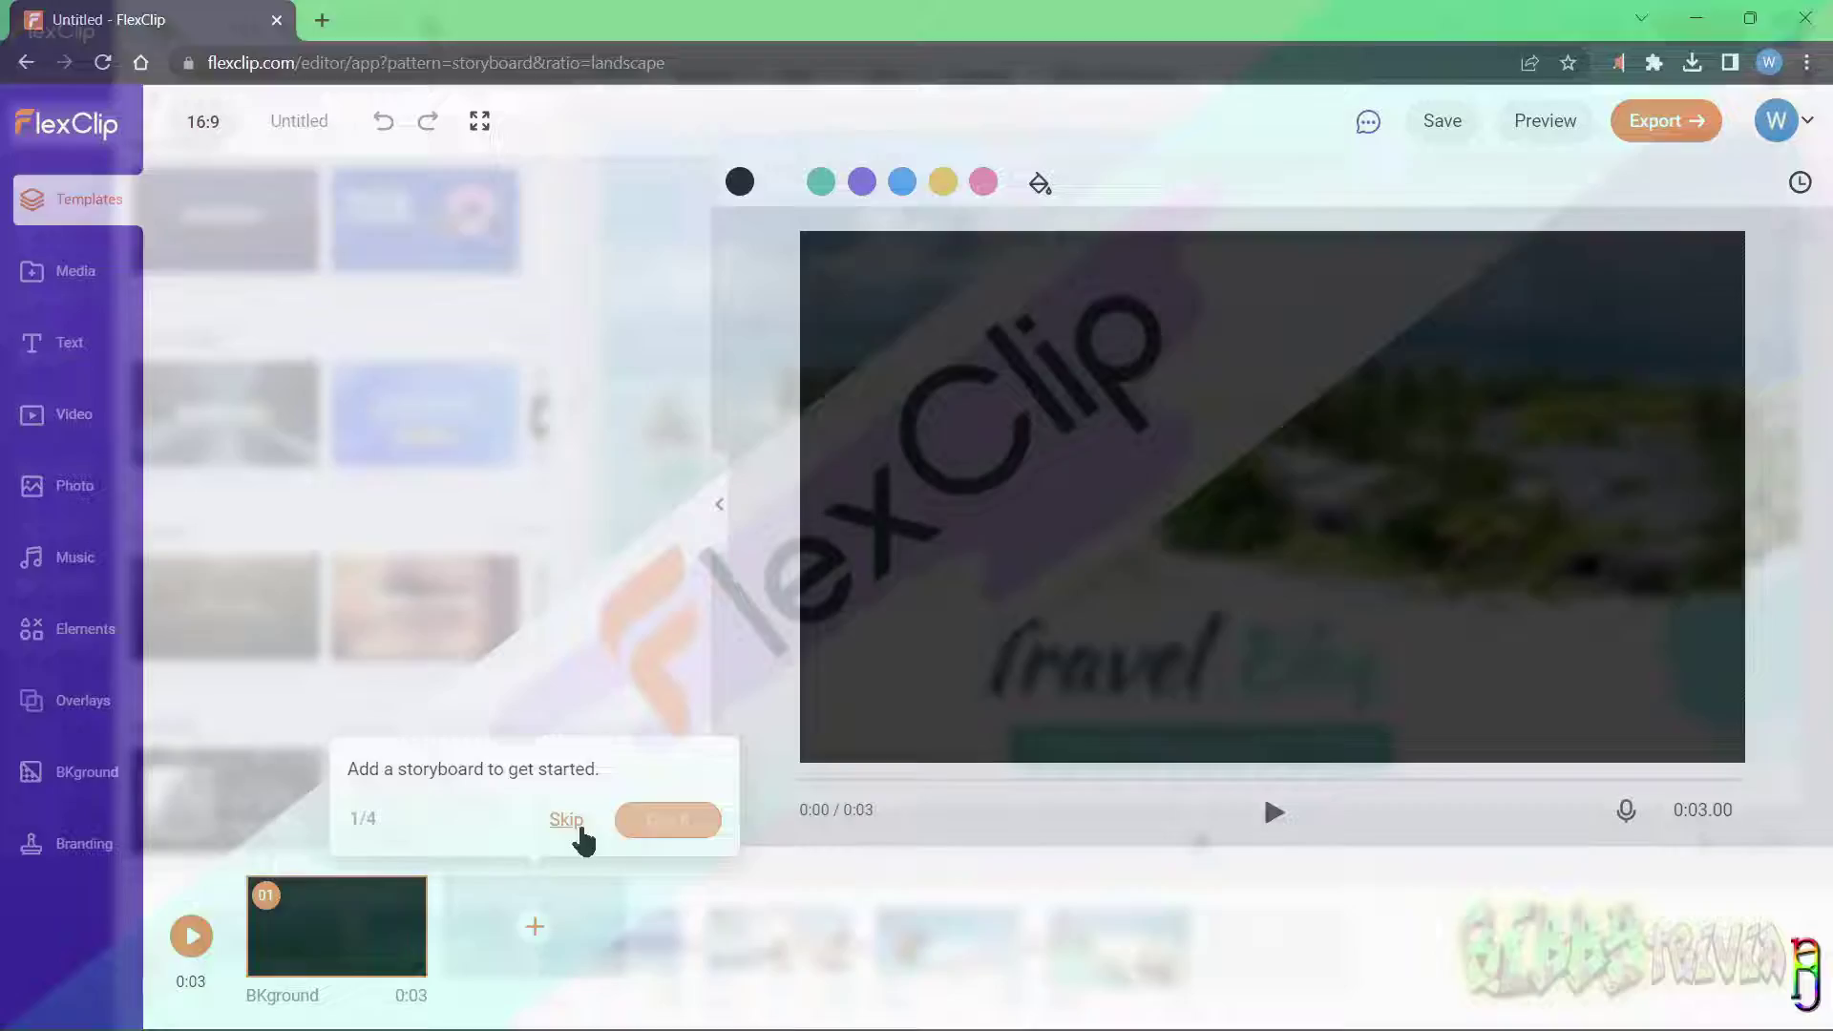